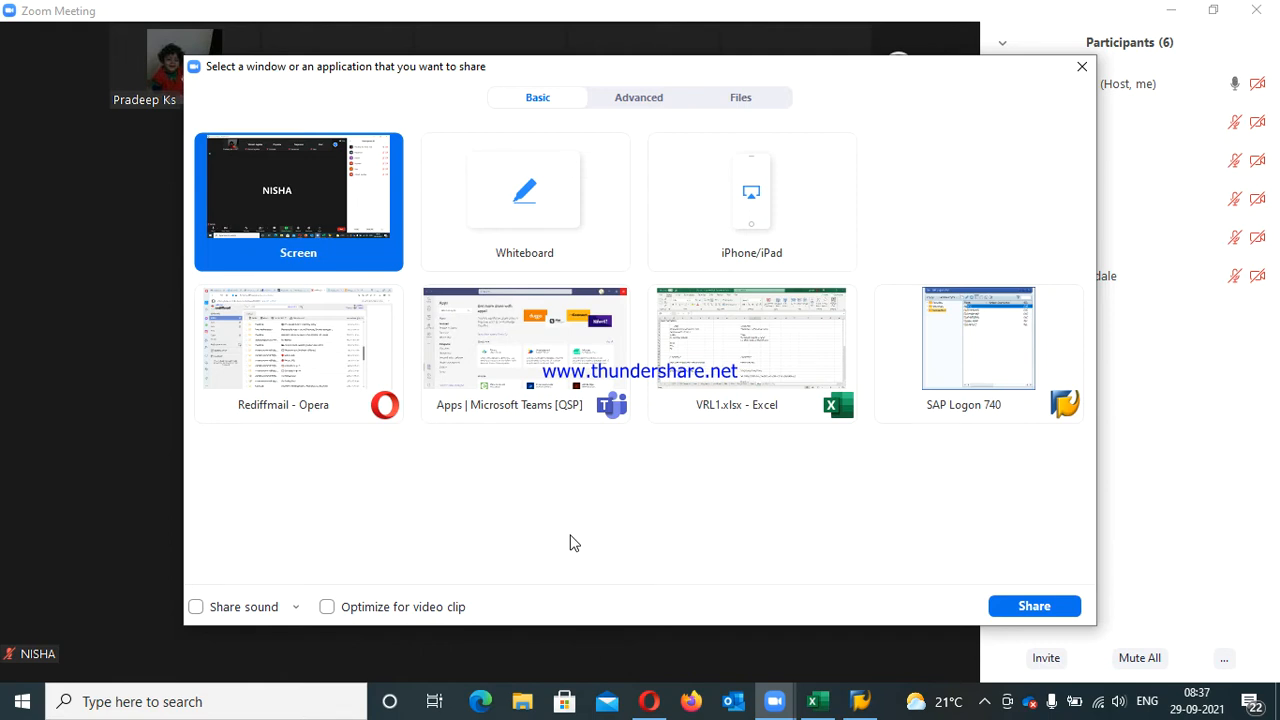
- Share the whole screen in the Zoom meeting and switch to the VRL1.xlsx workbook in Excel showing the NEW GL CONCEPT notes
click(1040, 606)
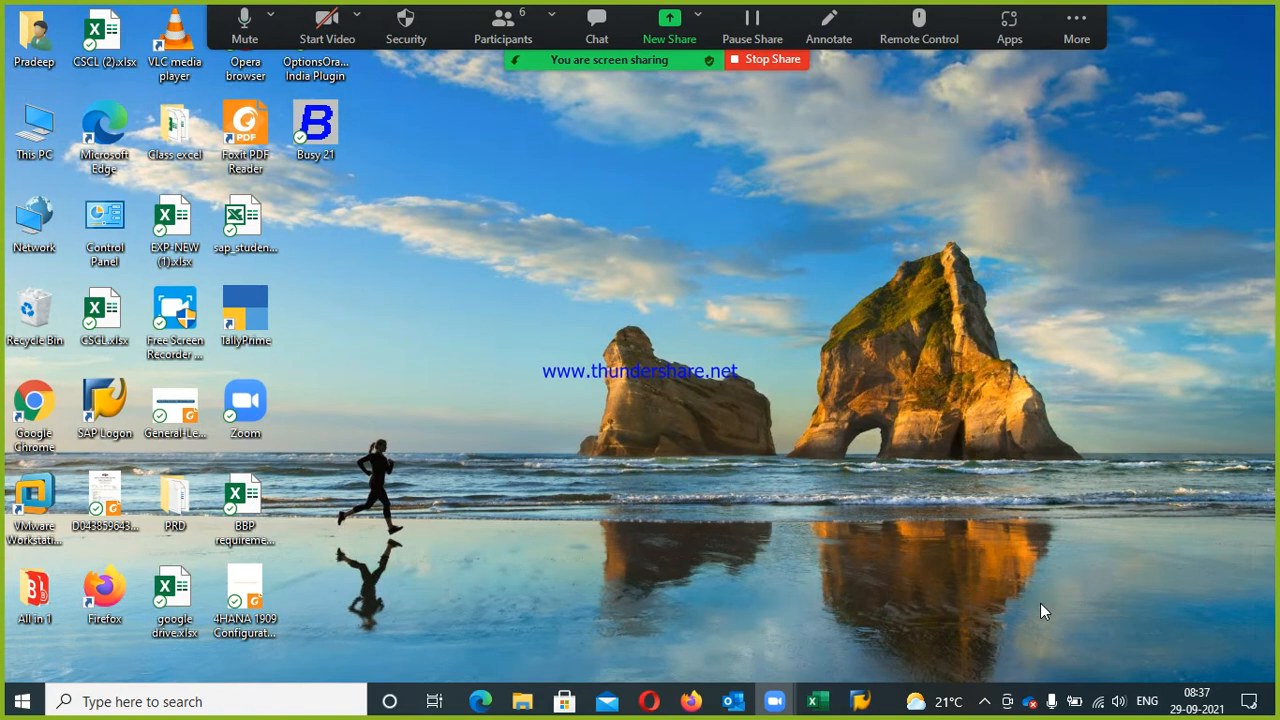
click(817, 701)
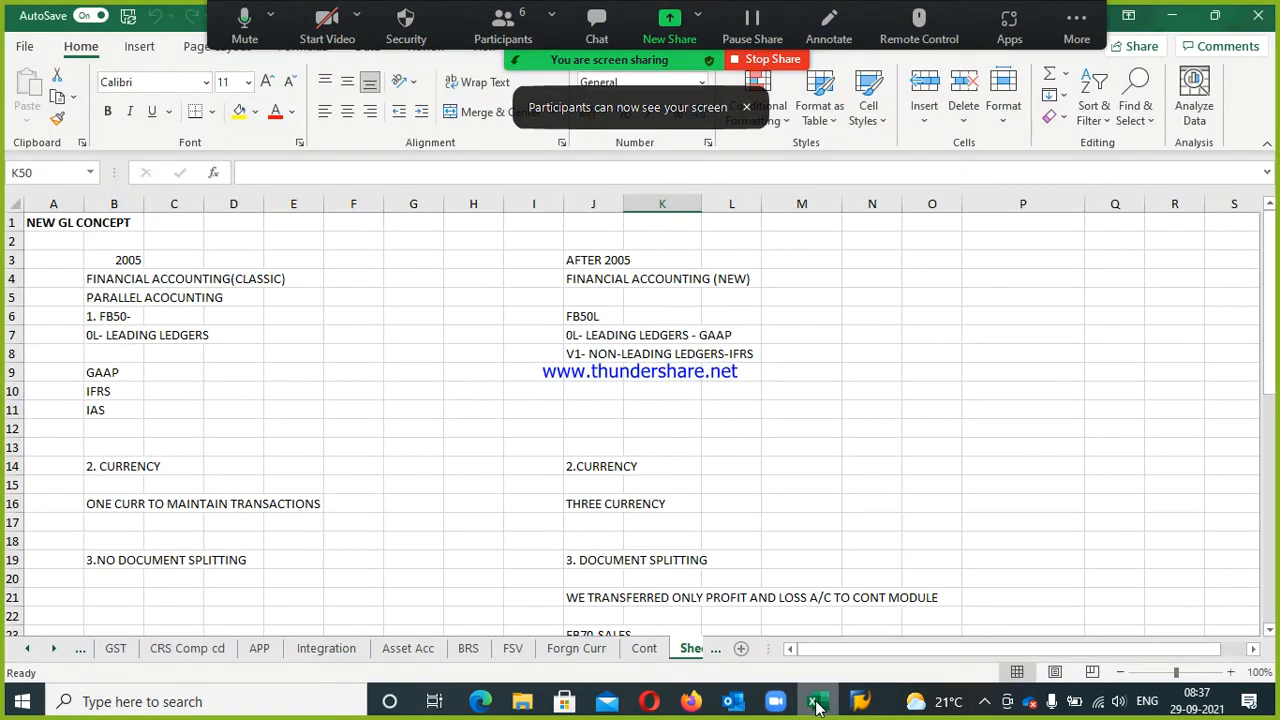
click(745, 110)
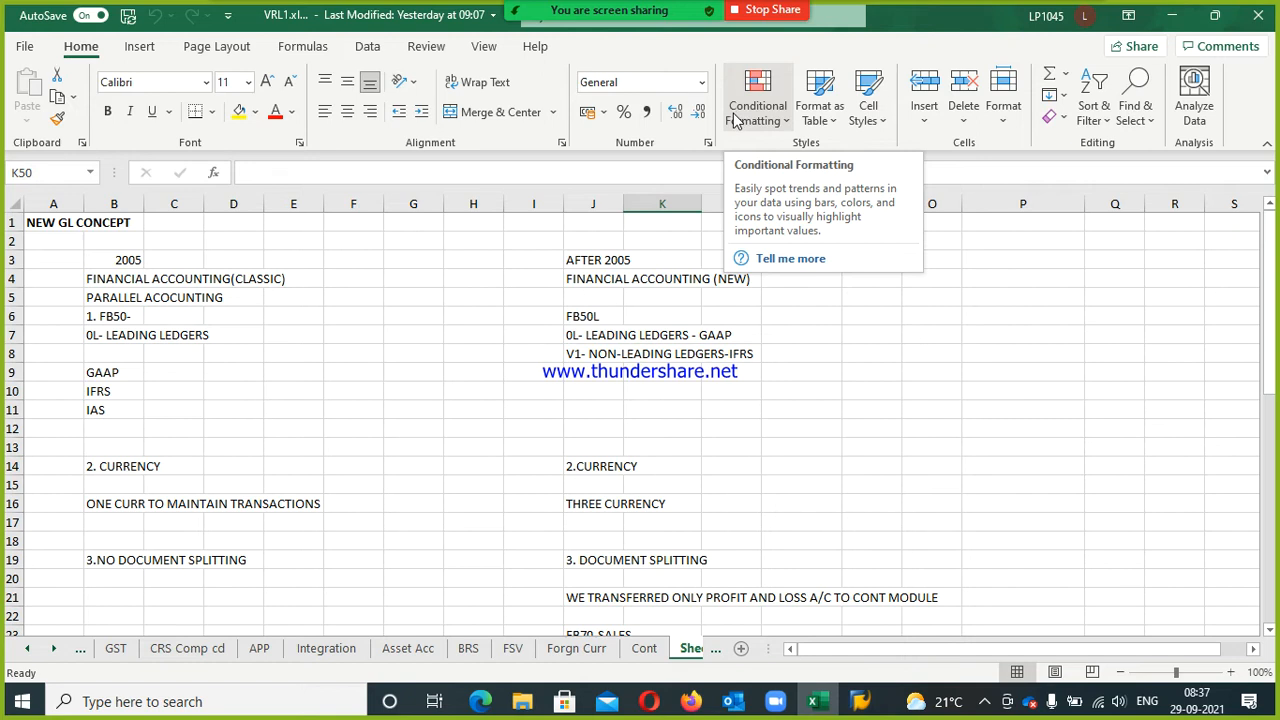
click(664, 502)
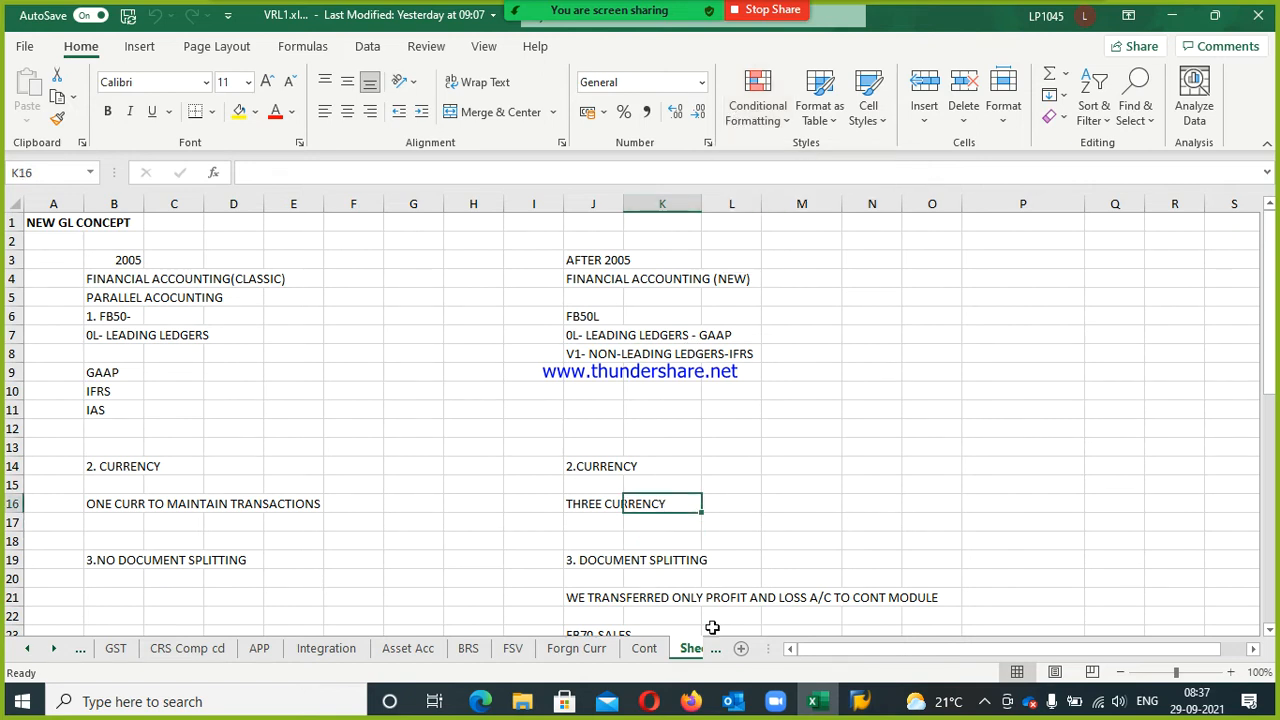
- Switch to SAP Logon 740 and open the FUNTIONAL connection
click(862, 703)
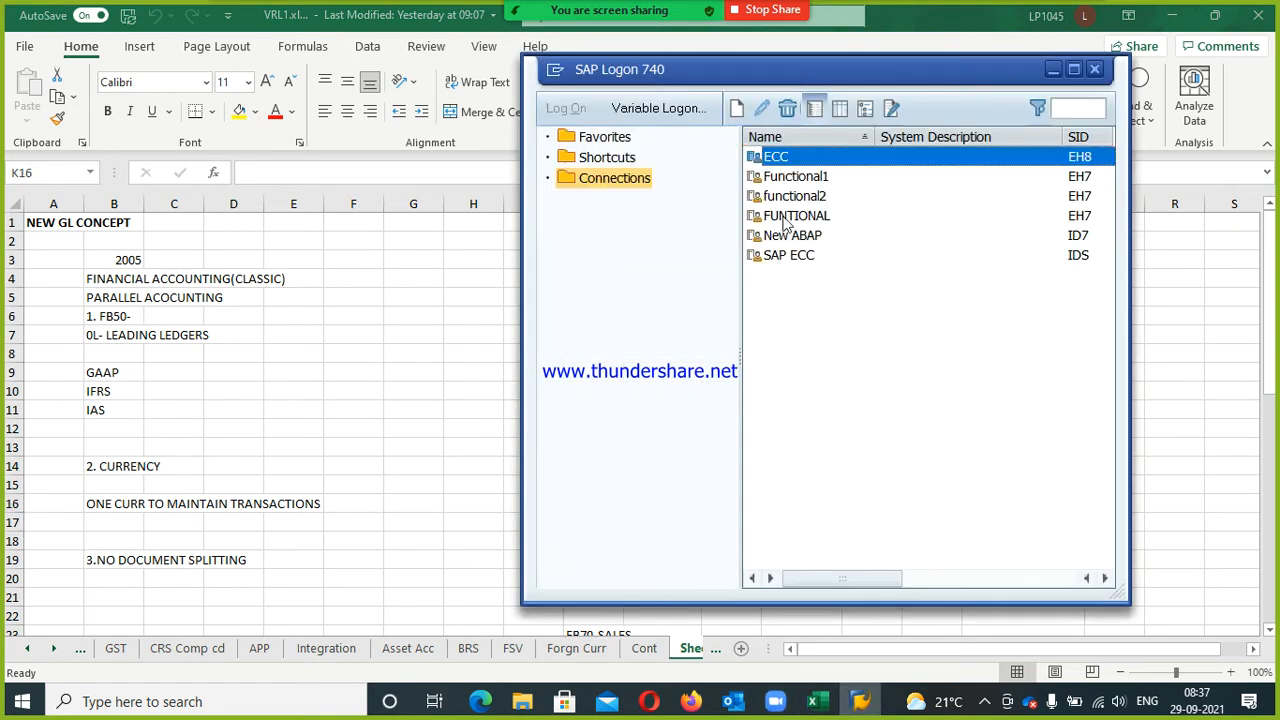
click(786, 220)
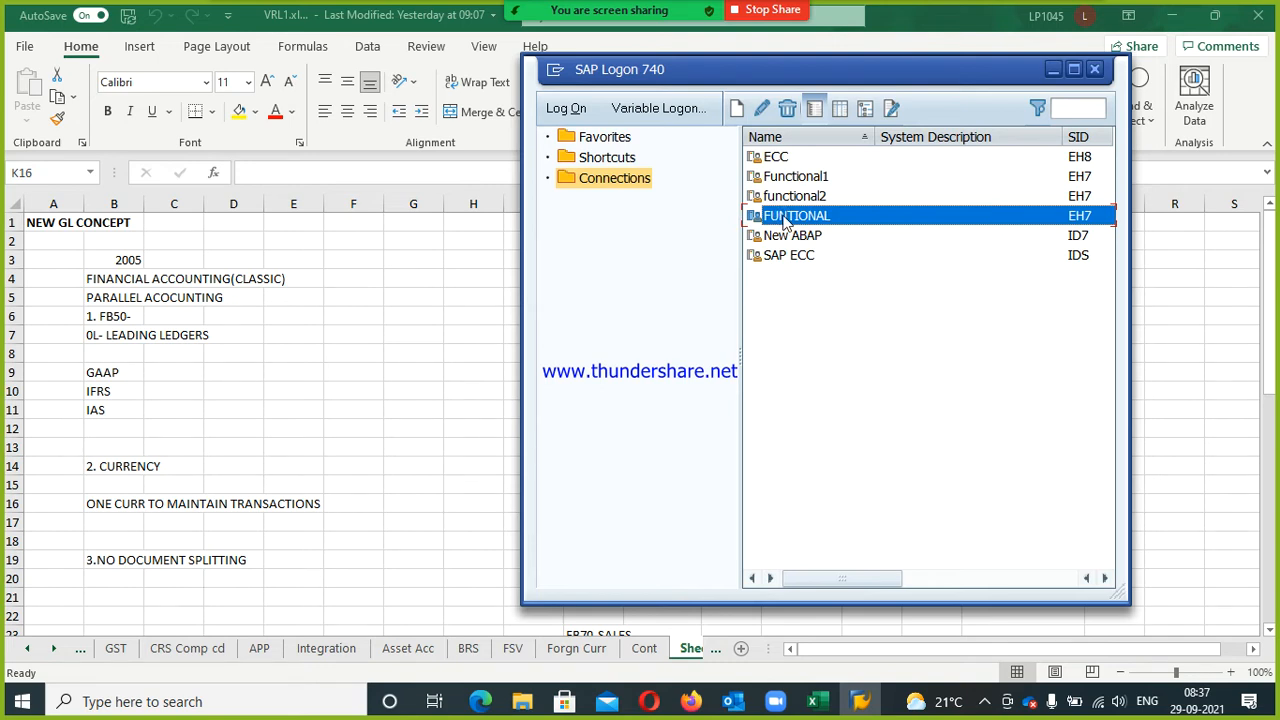
double_click(786, 220)
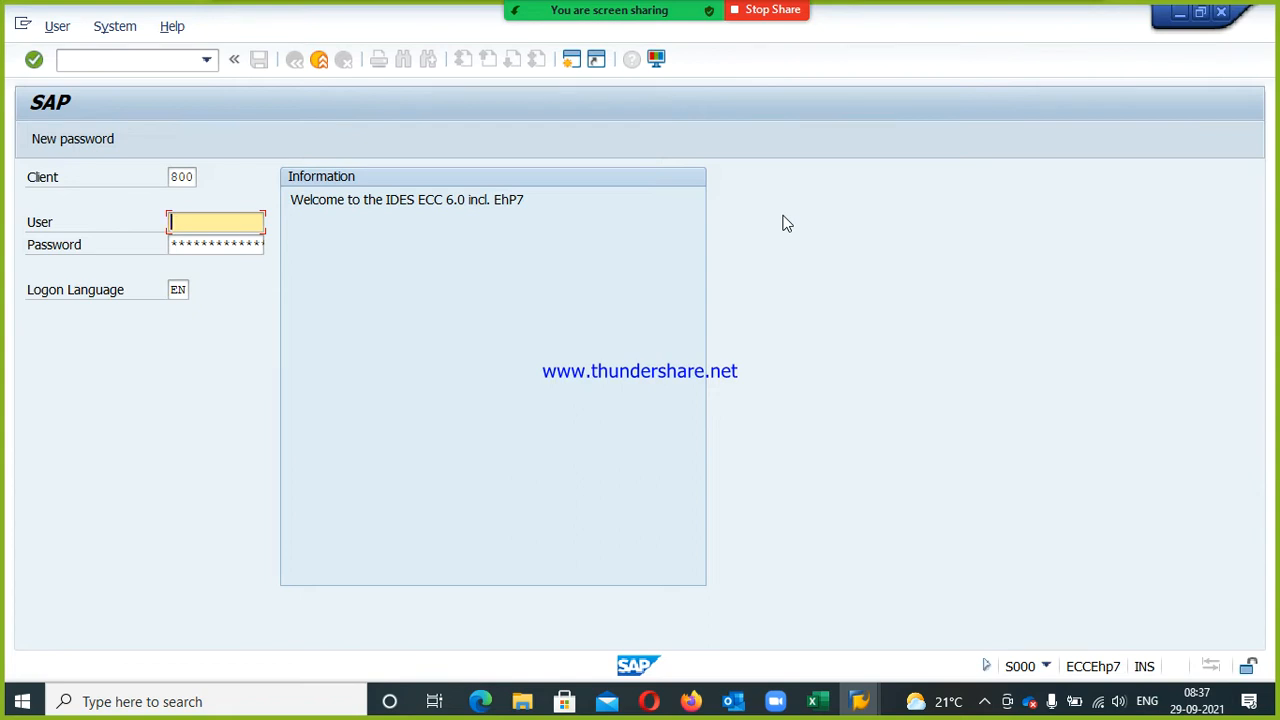
- Log on to the SAP system by entering the user ID and the account password
text(1)
key(Down)
key(Return)
key(Tab)
text(********)
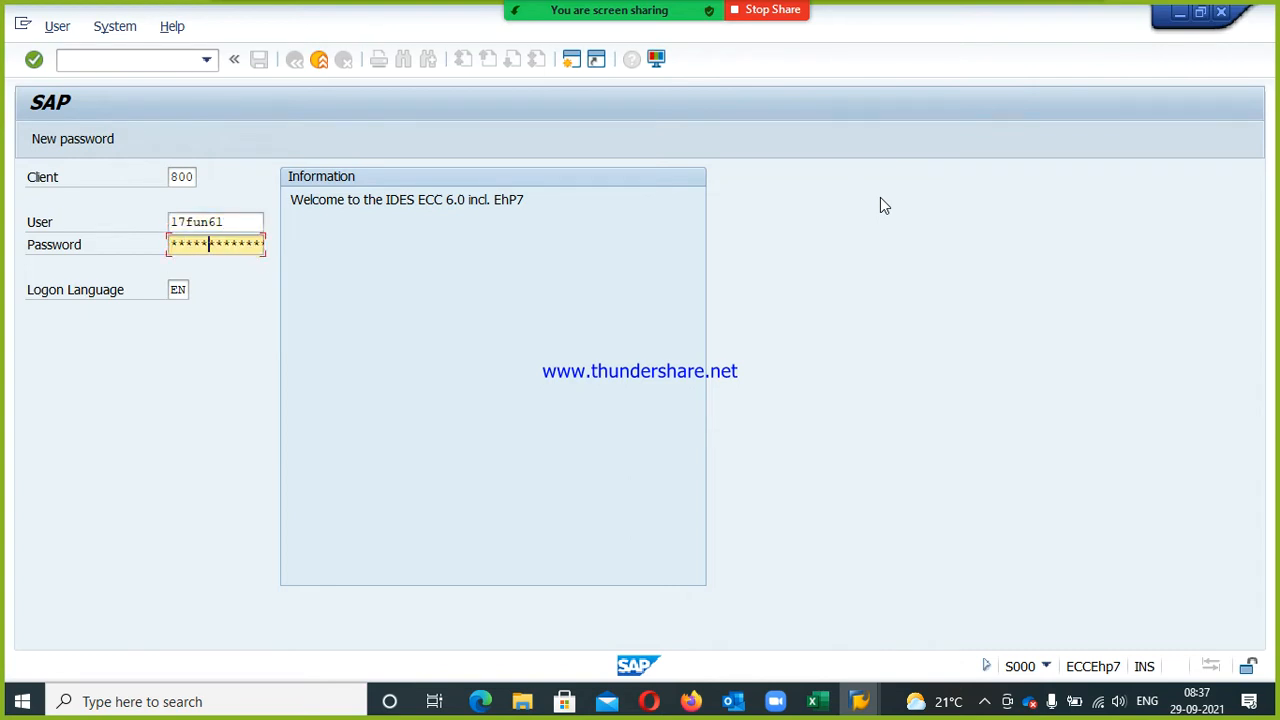
key(Return)
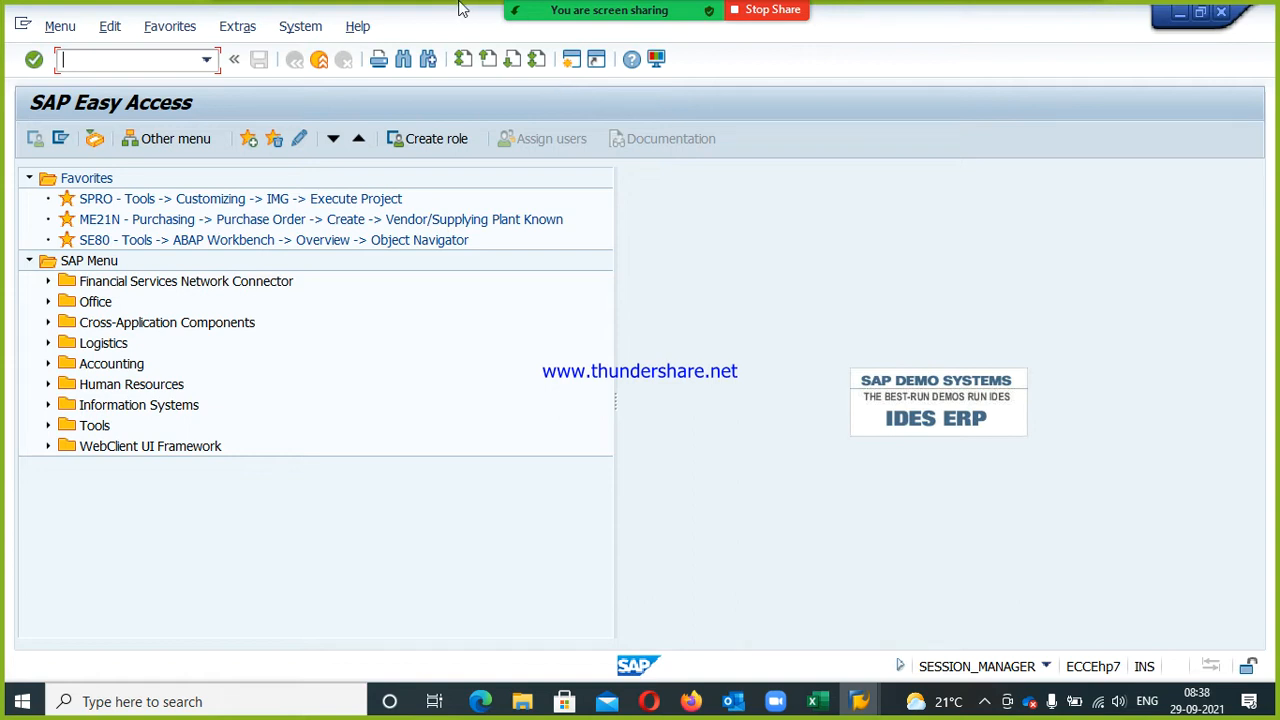
- Start the SPRO project customizing transaction from the favorites and display the SAP Reference IMG
click(252, 205)
double_click(252, 205)
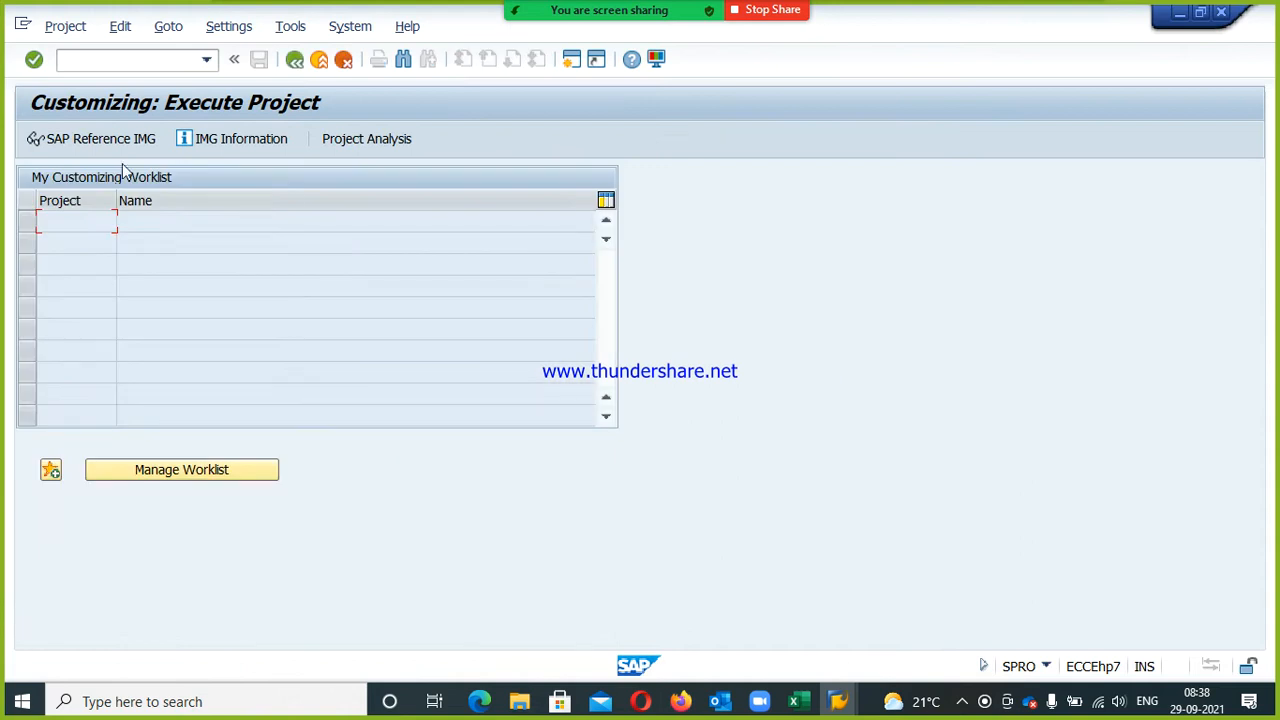
click(97, 132)
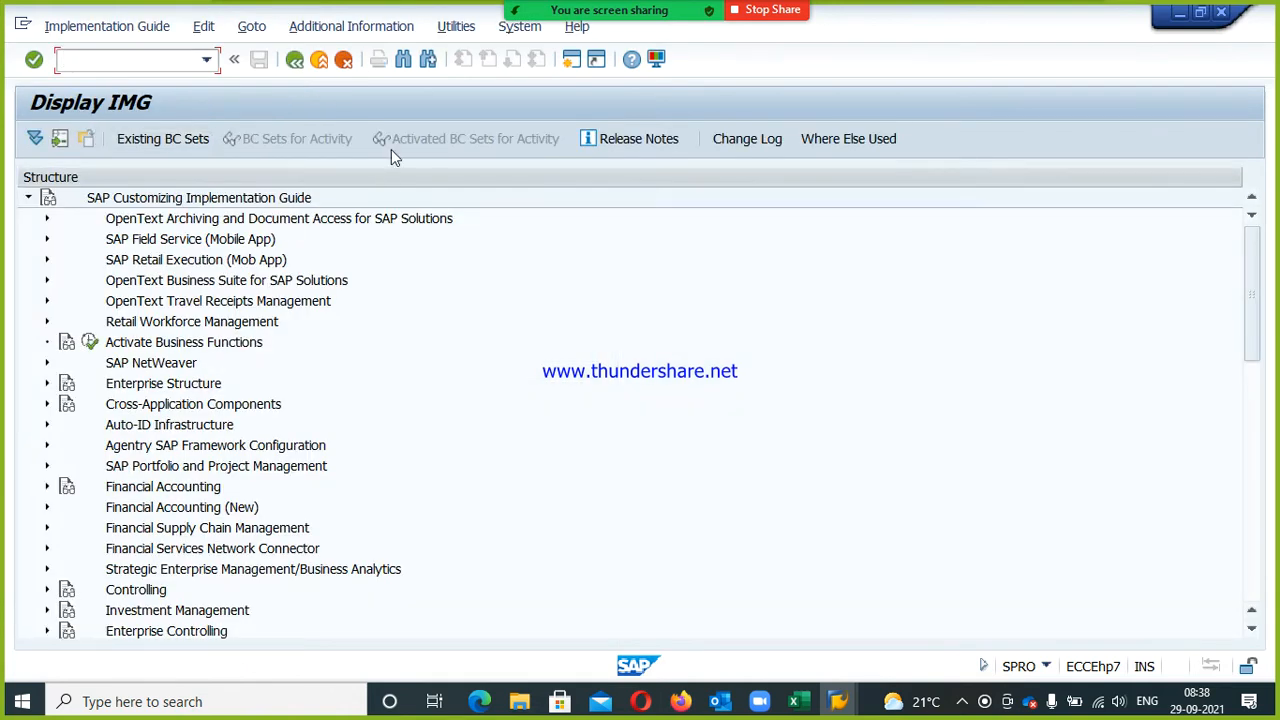
- Show the IMG Activity display key as additional information in the IMG structure and widen the structure and additional information columns
click(382, 28)
mouse_move(388, 57)
mouse_move(557, 78)
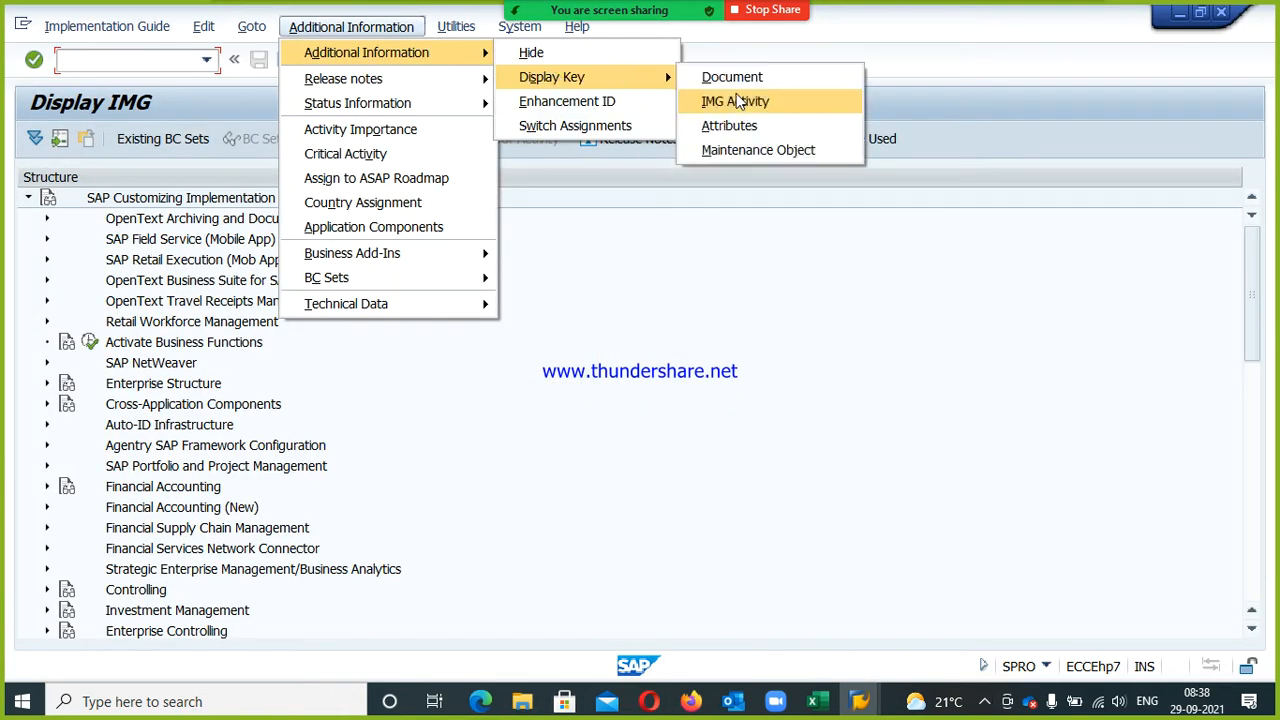
click(738, 99)
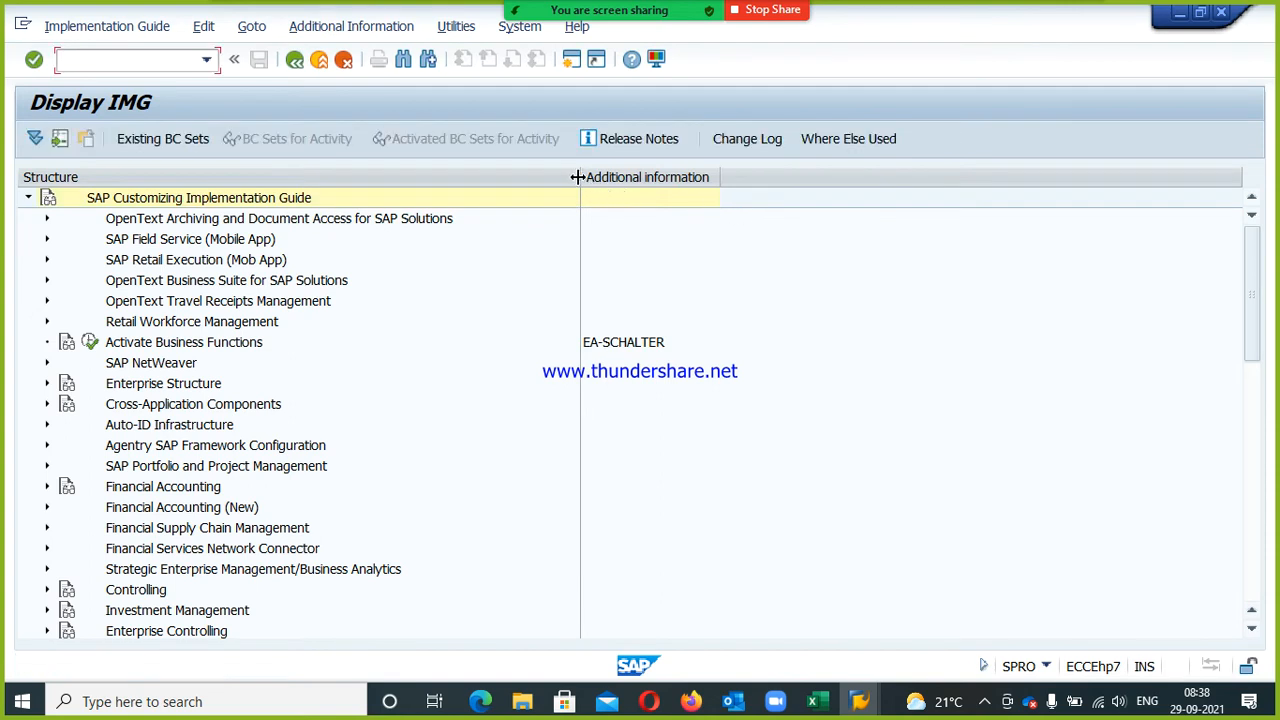
drag(580, 177, 715, 178)
drag(848, 179, 993, 177)
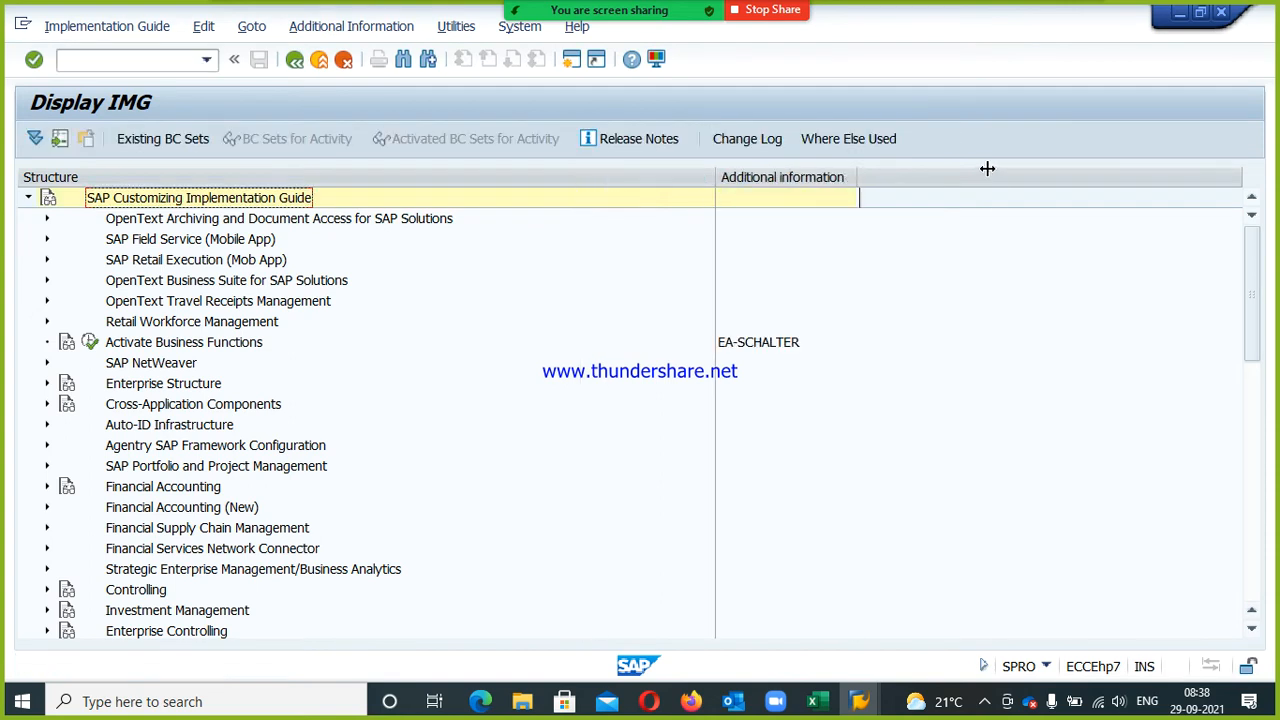
- Execute Define Ledgers for General Ledger Accounting under Financial Accounting (New), Financial Accounting Global Settings (New), Ledgers, Ledger
click(120, 510)
click(46, 507)
click(186, 468)
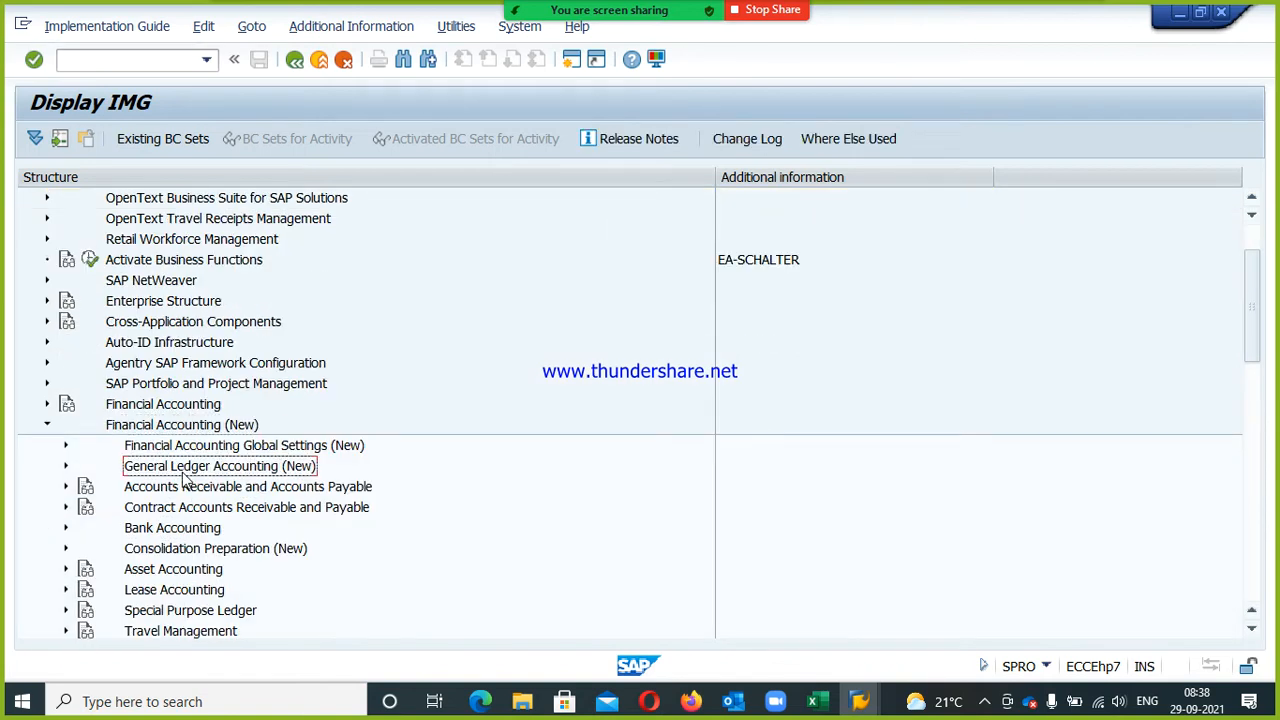
click(67, 447)
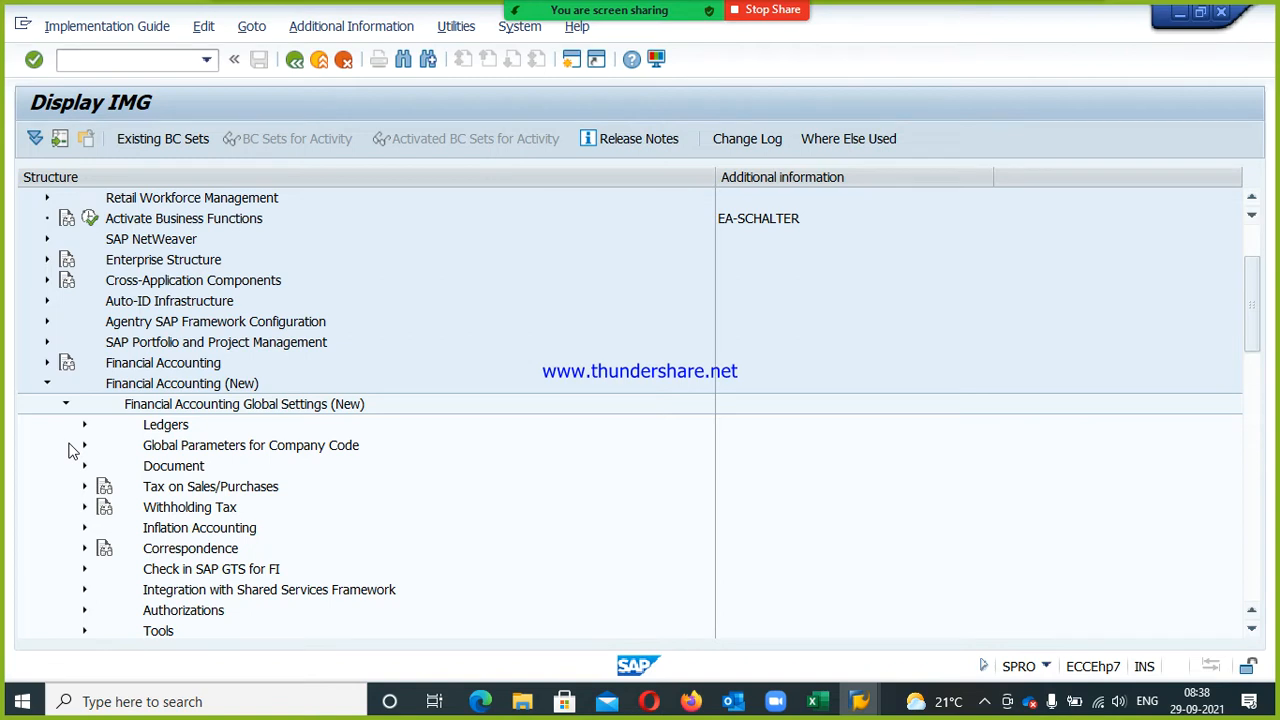
click(160, 430)
click(86, 427)
click(180, 470)
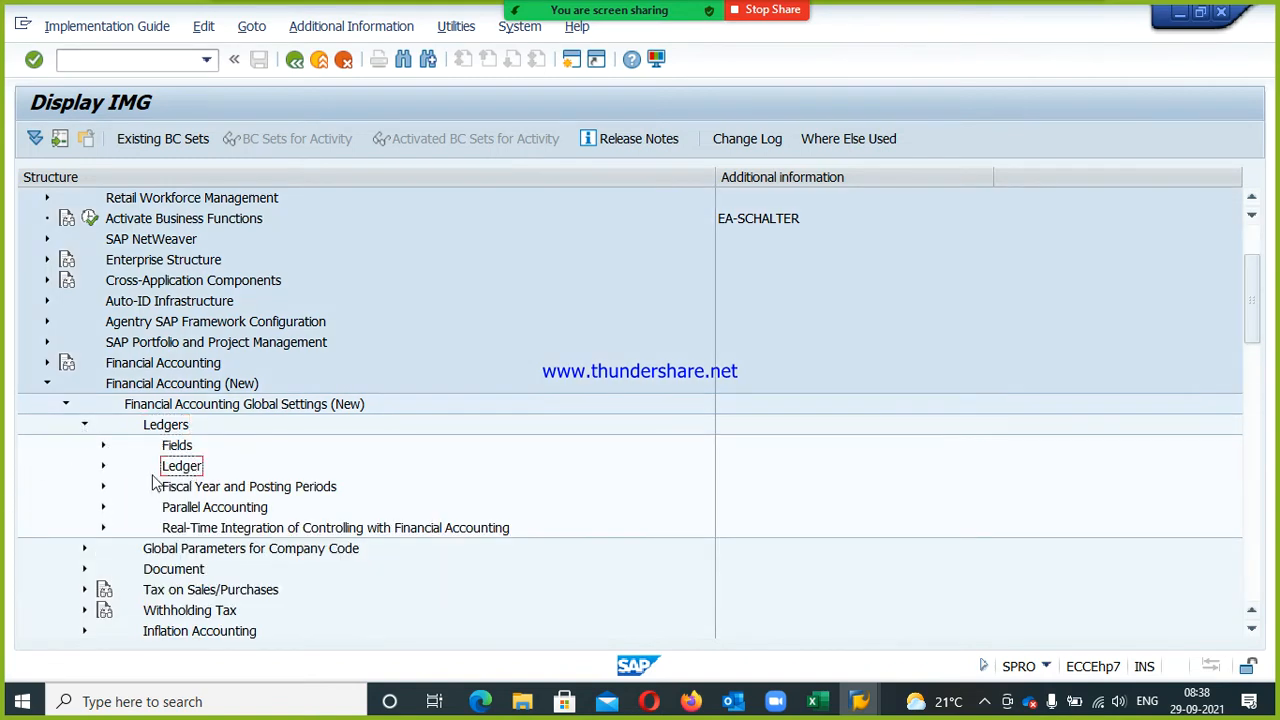
click(104, 465)
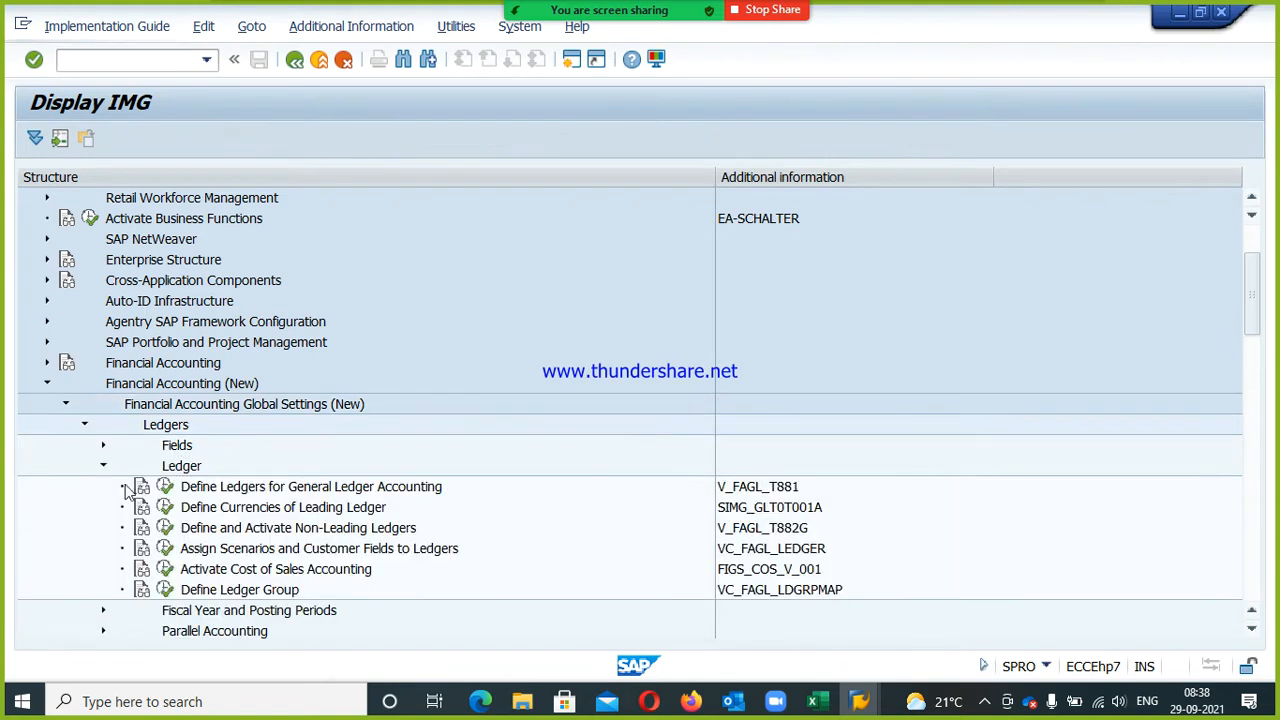
click(212, 490)
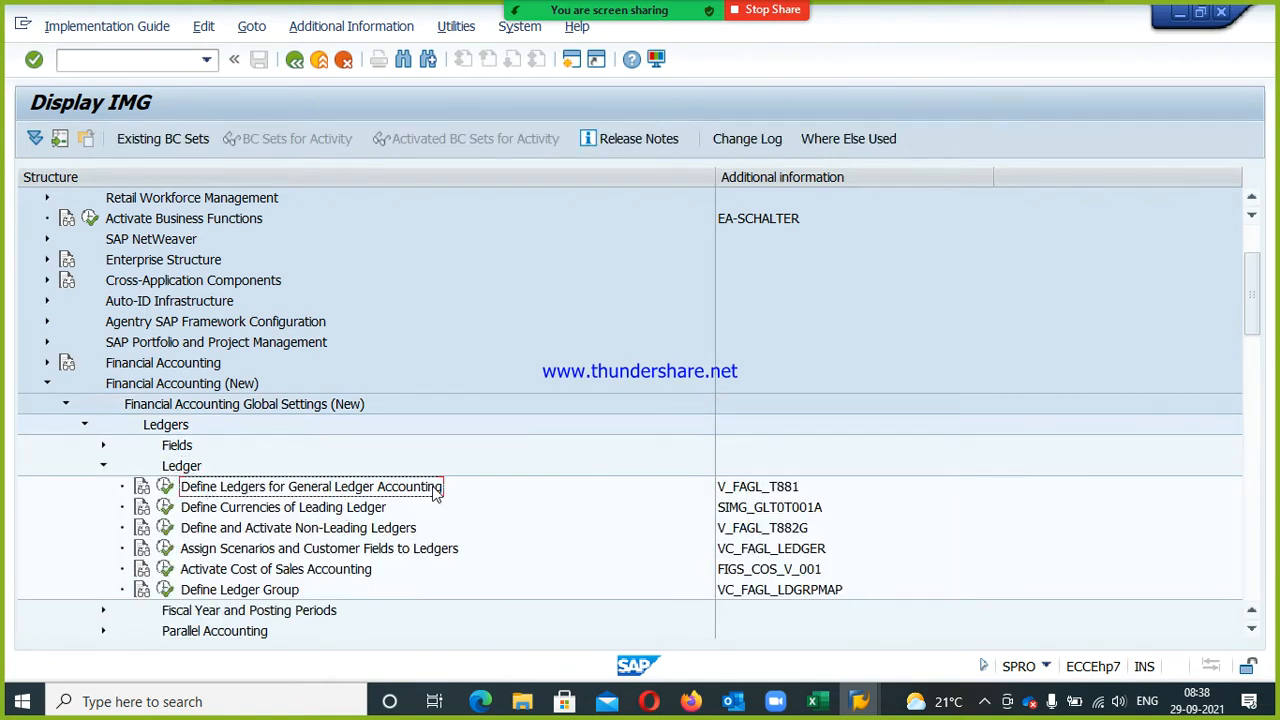
click(166, 487)
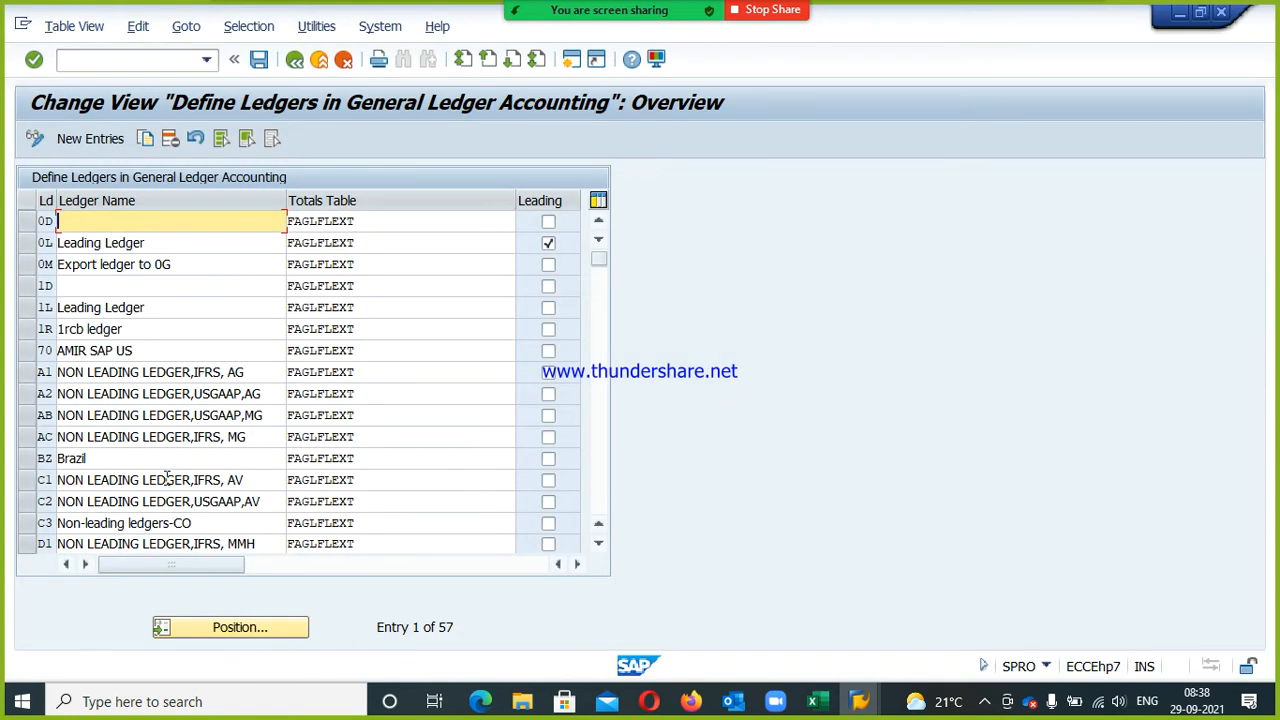
- Check the classic GL and new GL table names in the Excel notes, and return to the SAP ledger overview
click(812, 704)
scroll(658, 498, down, 7)
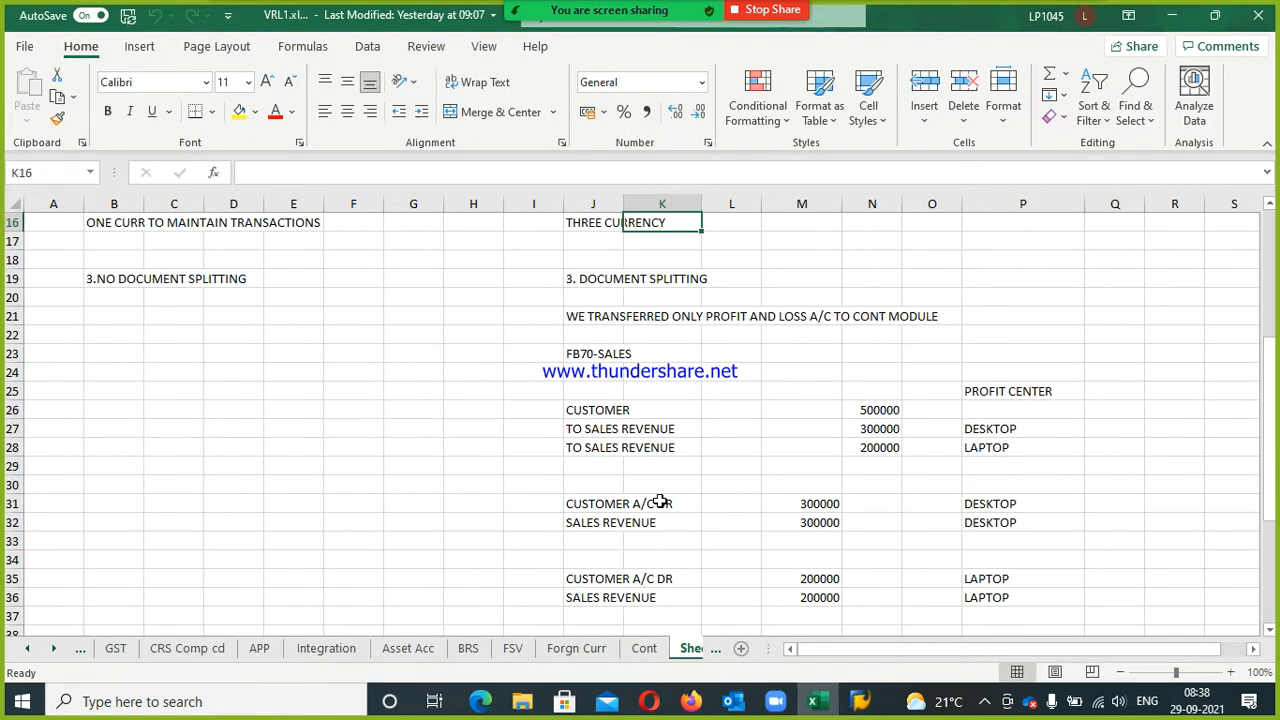
scroll(660, 500, down, 4)
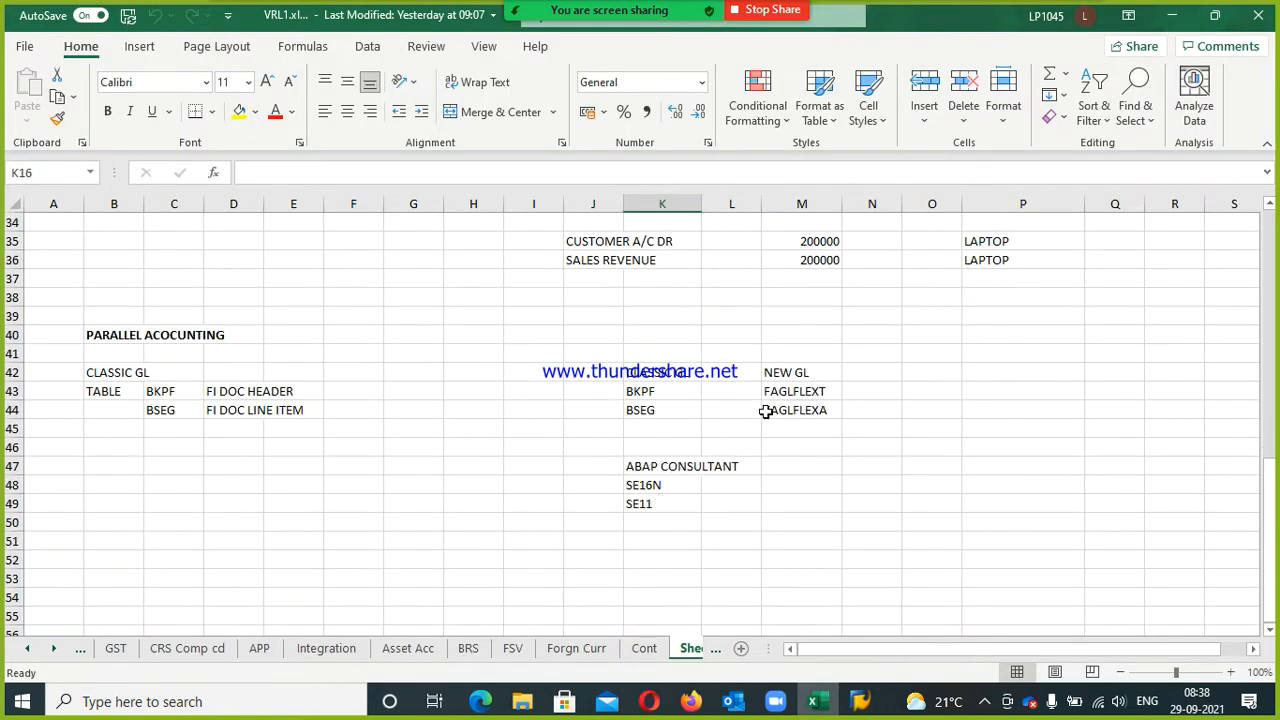
key(alt+Tab)
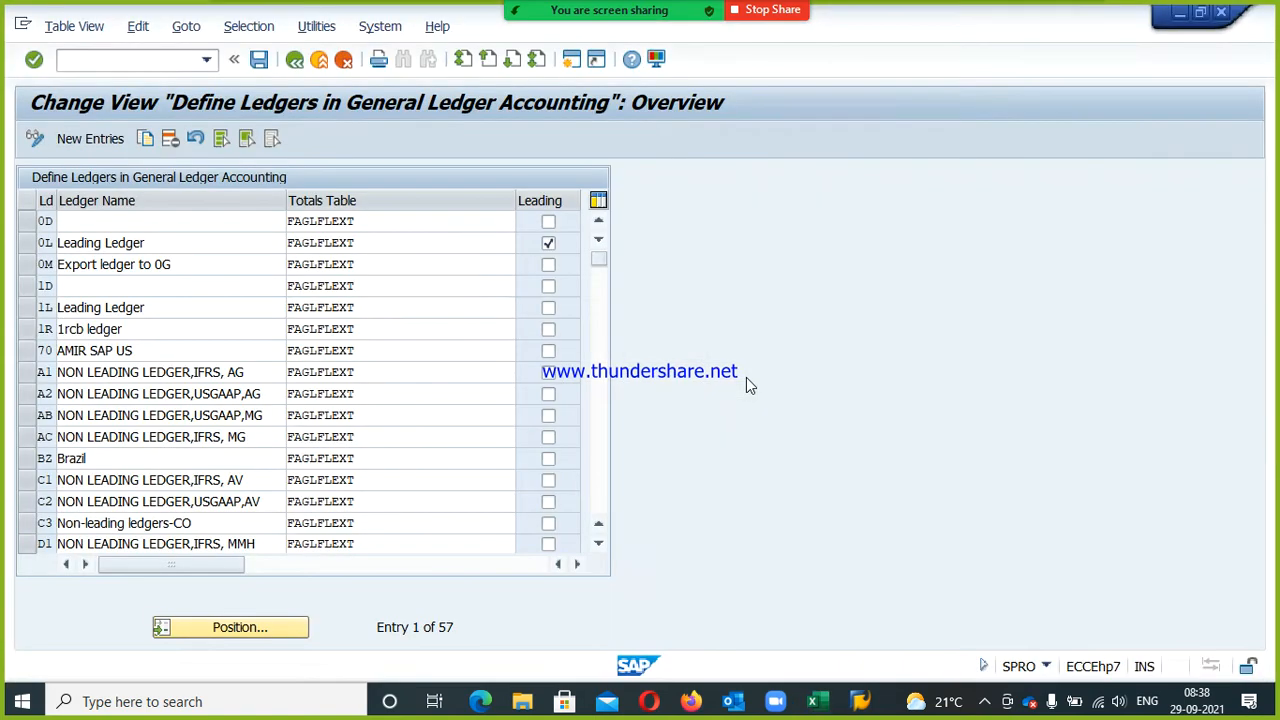
- Add a new ledger entry with the code V1 and the ledger name Non-Leading Ledgers
click(94, 142)
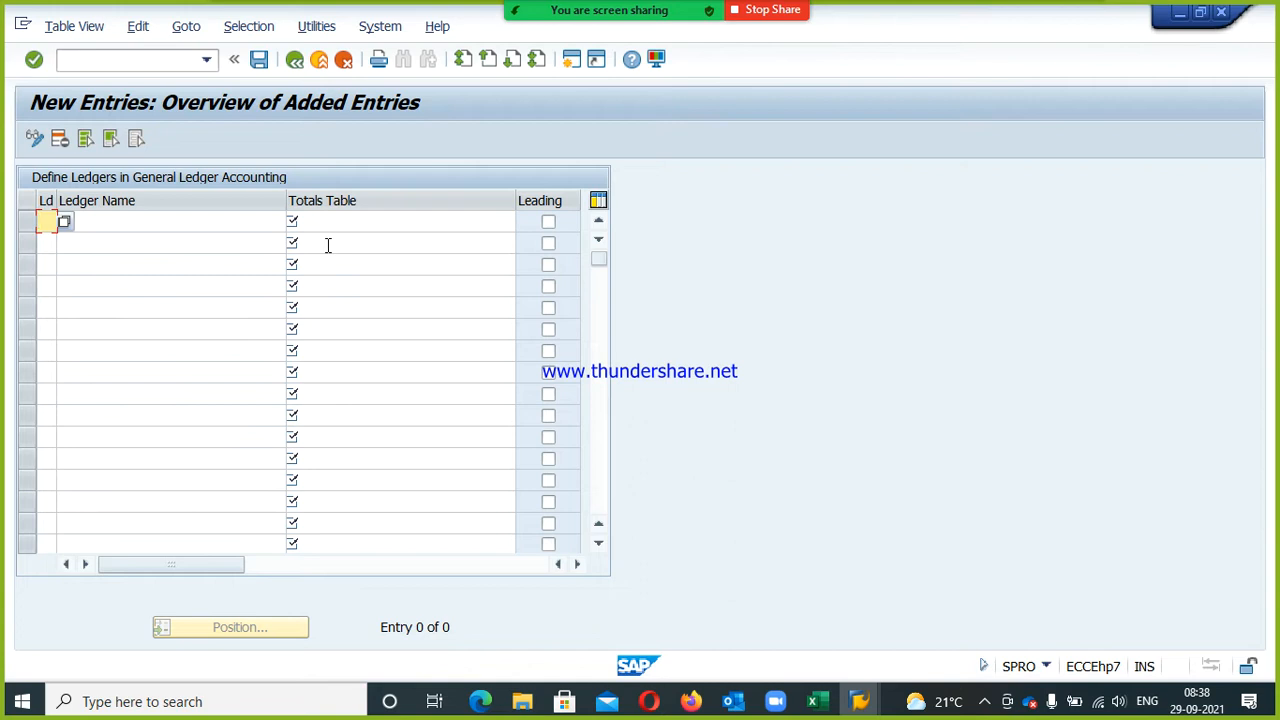
text(V1)
key(Tab)
text(Non)
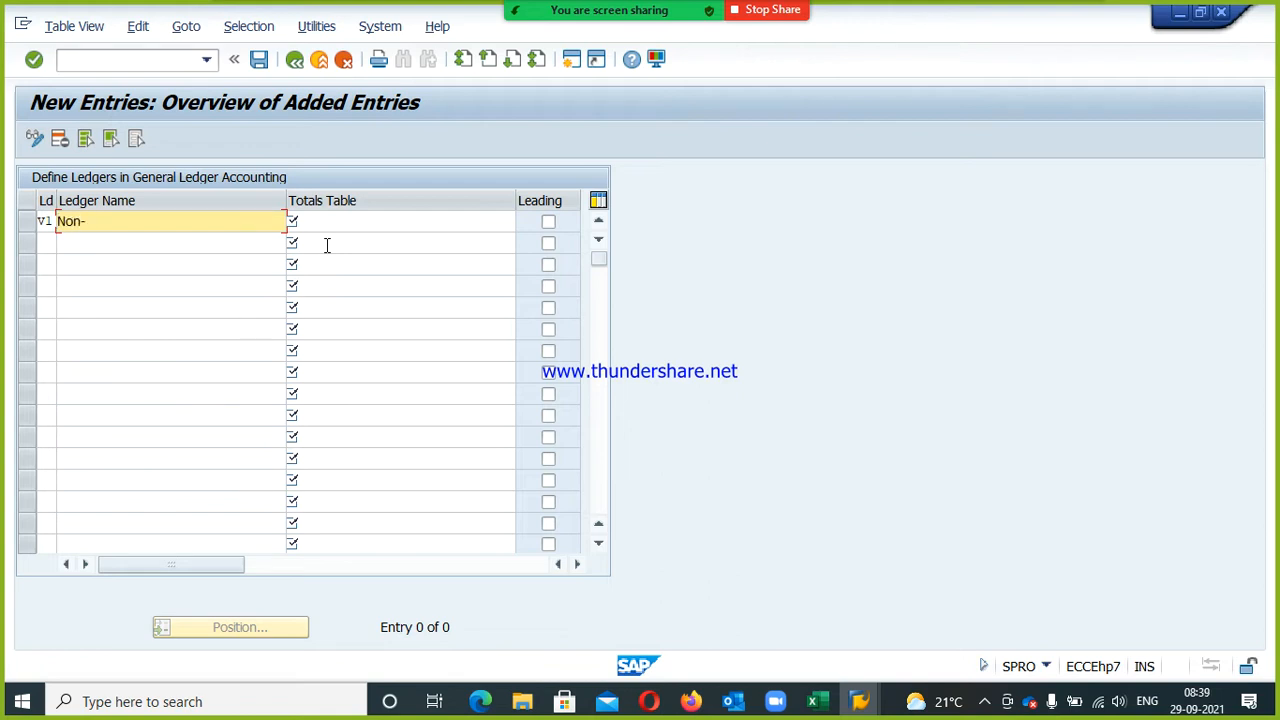
text(-Leading Ledgers)
key(Tab)
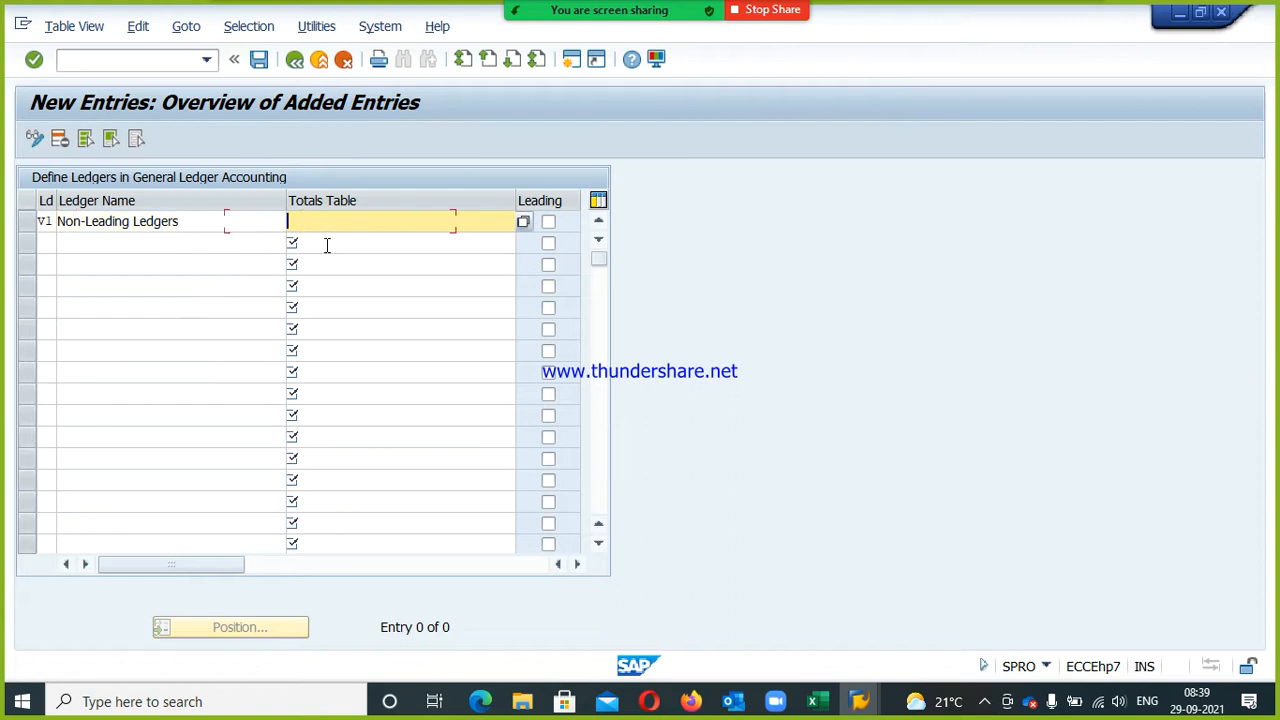
- Set the totals table of ledger V1 to FAGLFLEXT from its list of possible values and confirm the entry
key(F4)
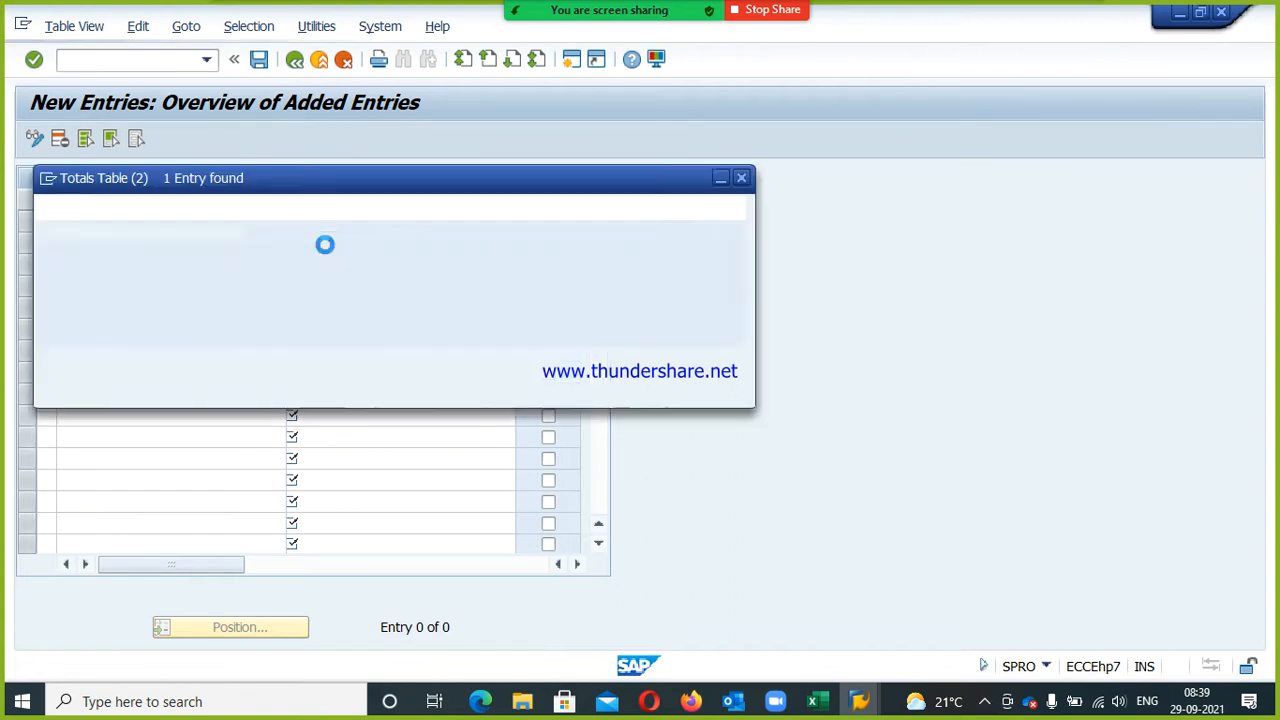
key(Return)
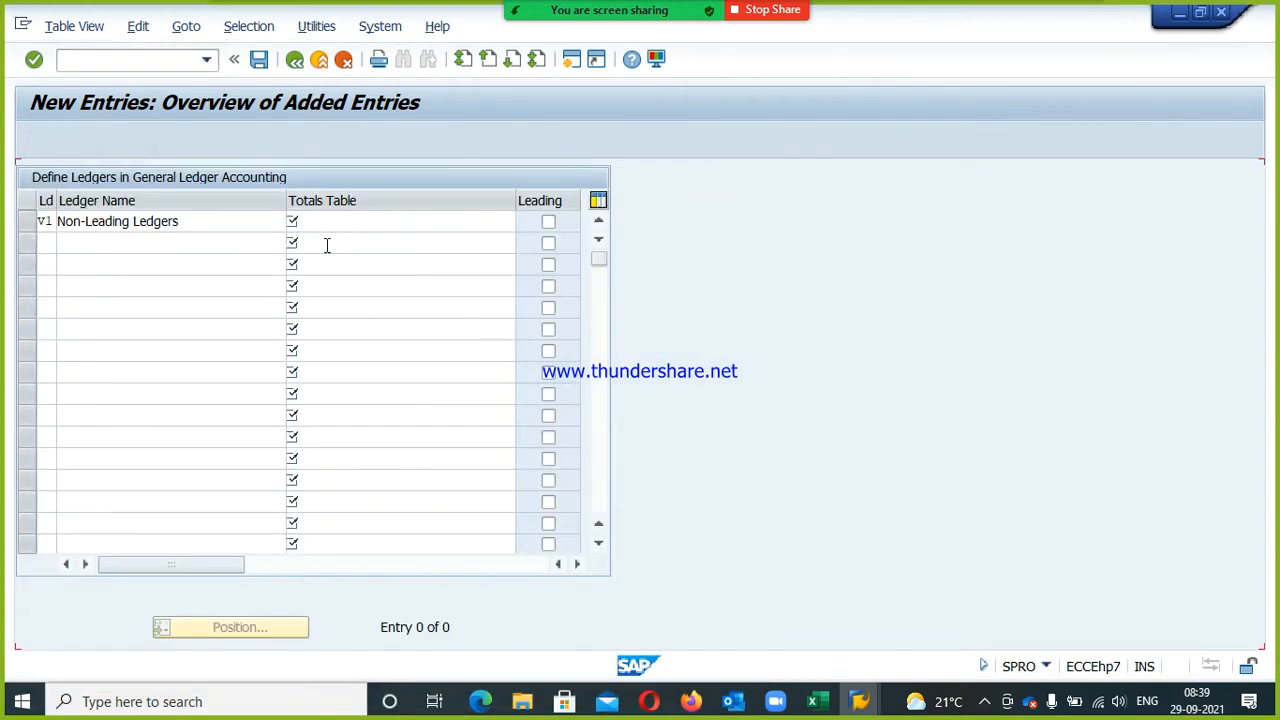
key(Return)
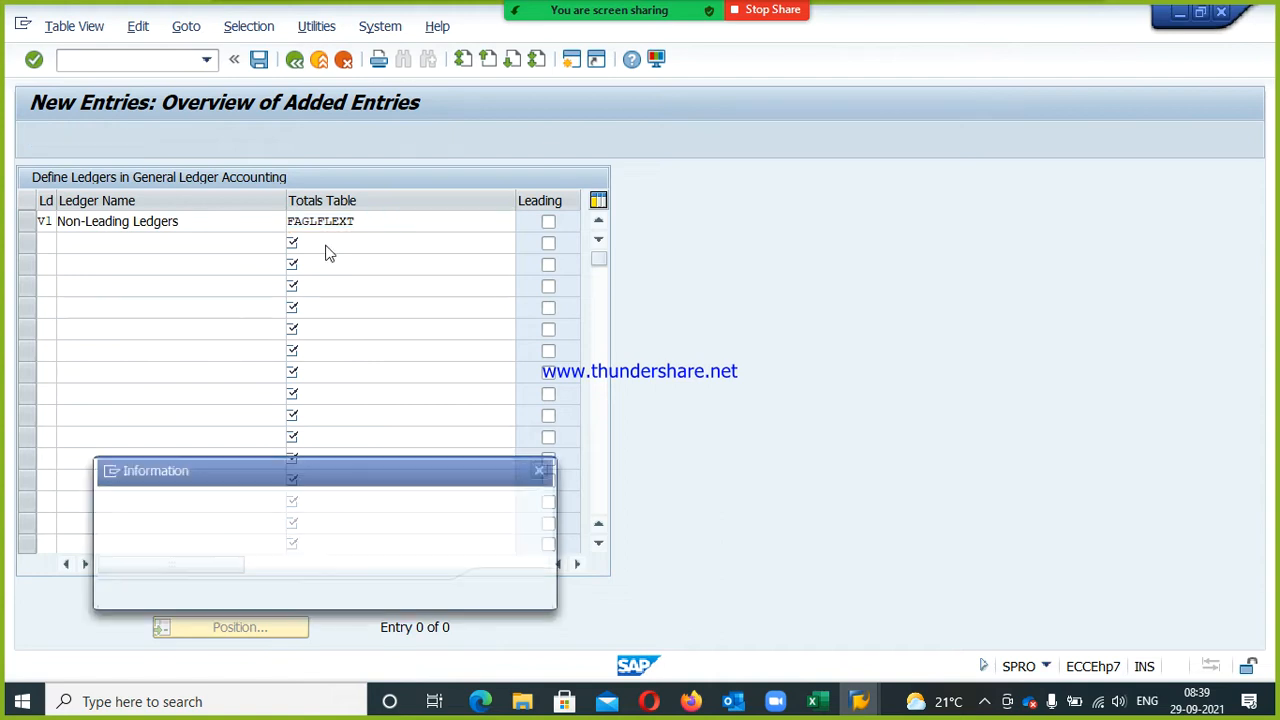
key(Return)
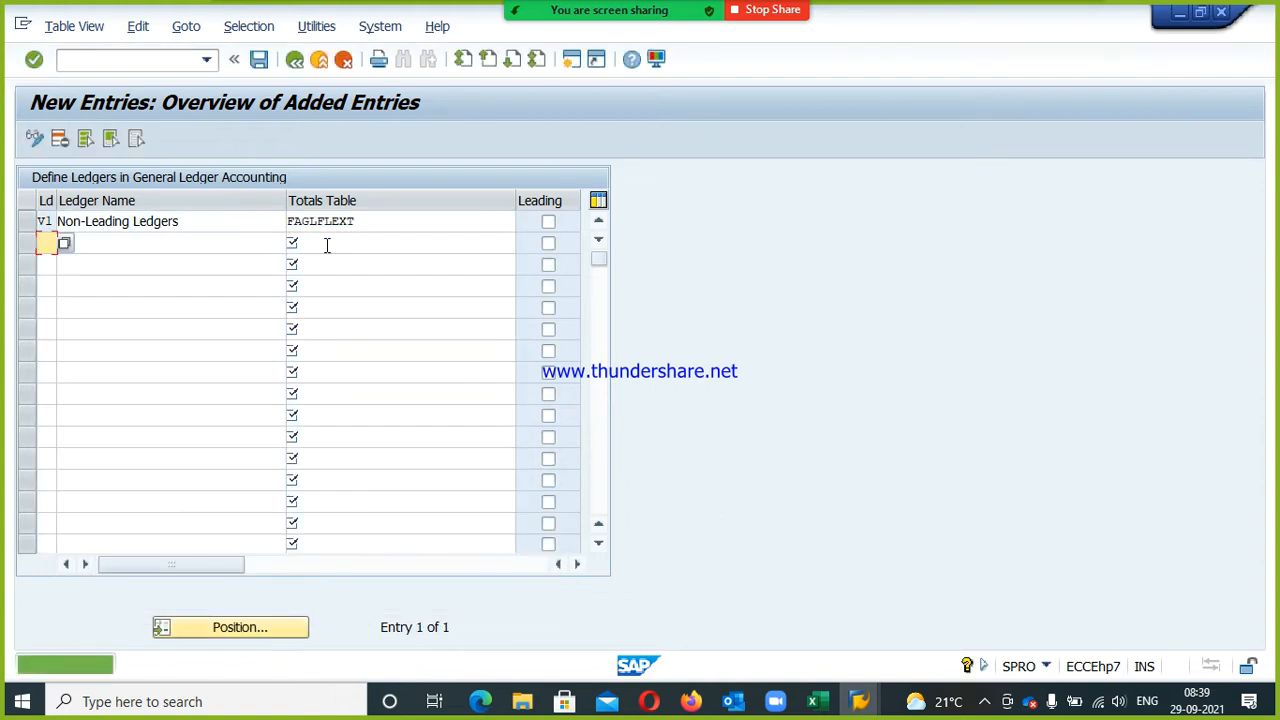
- Save the new ledger V1 and acknowledge the information message
key(ctrl+s)
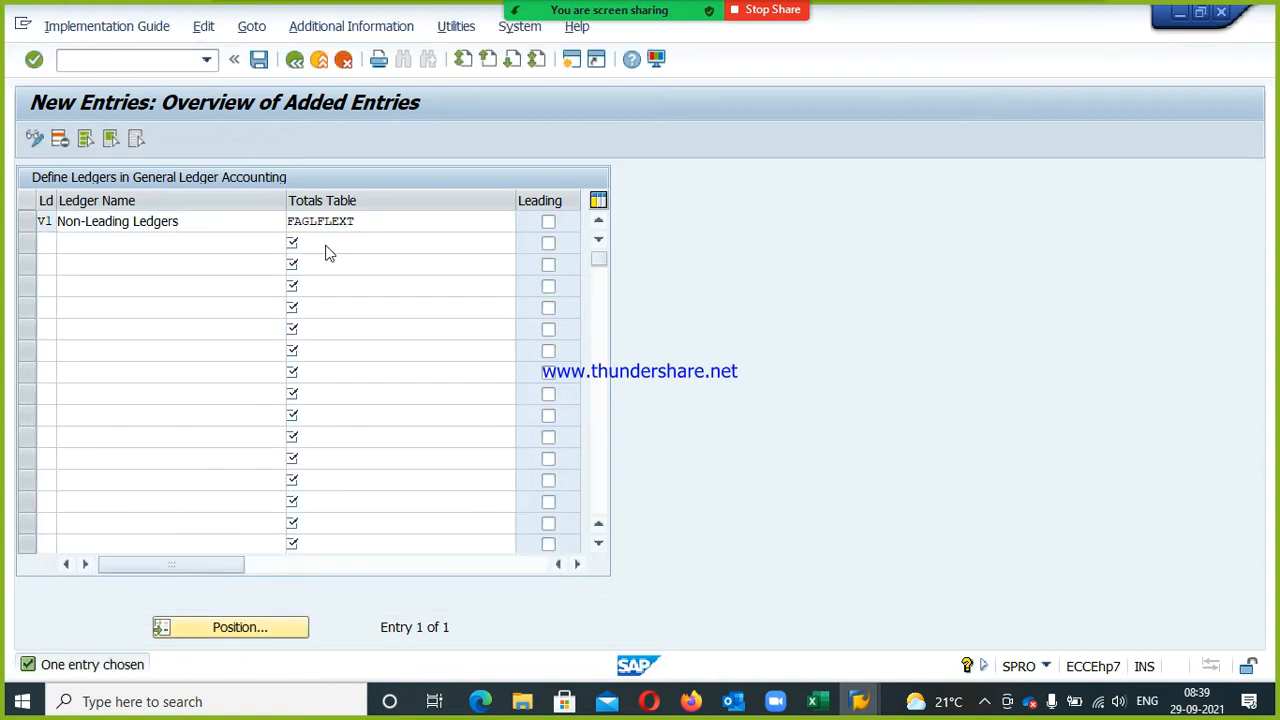
key(Return)
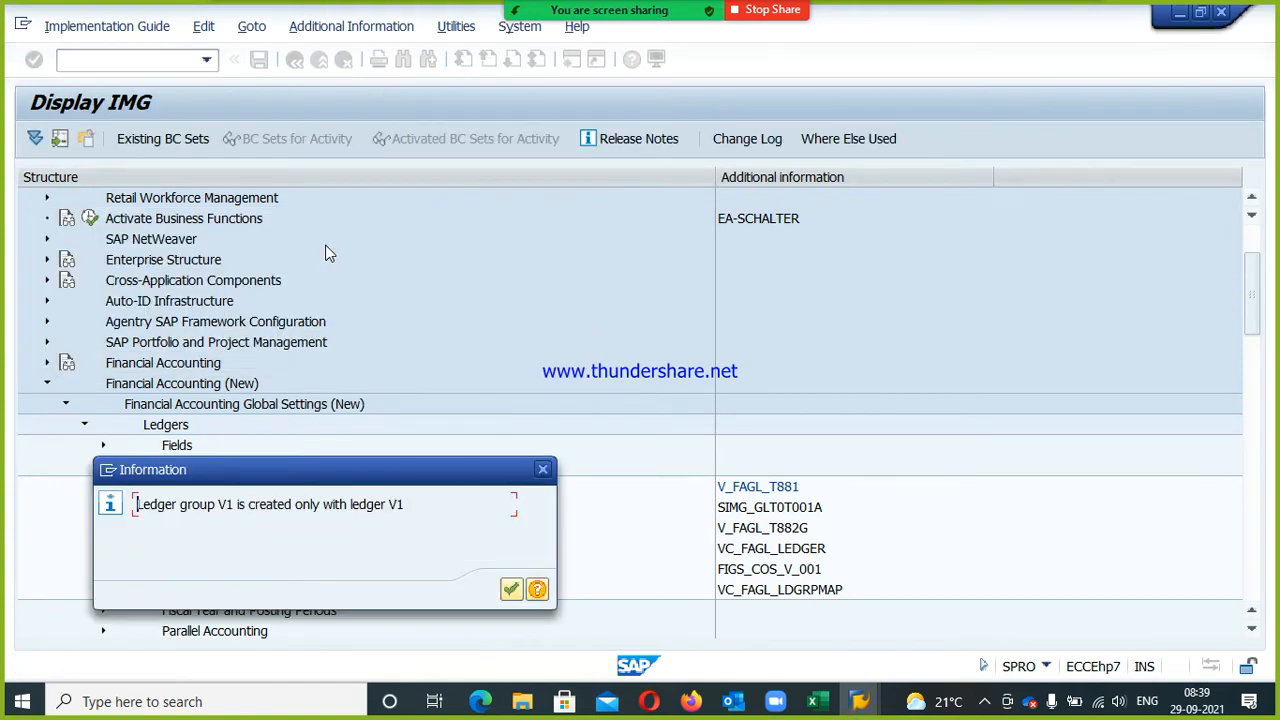
key(Return)
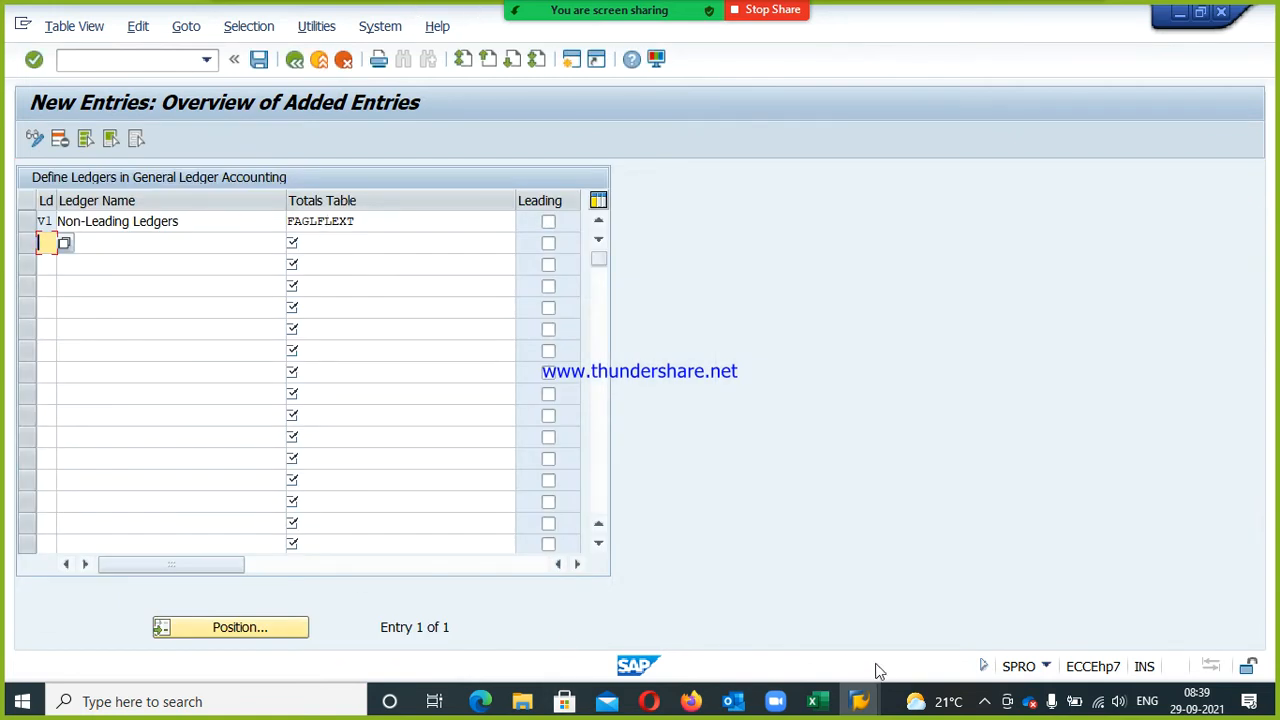
- Switch to the Excel notes and enter 0L-Leading Ledger in cell C47, below the classic GL tables
click(825, 703)
scroll(260, 500, up, 3)
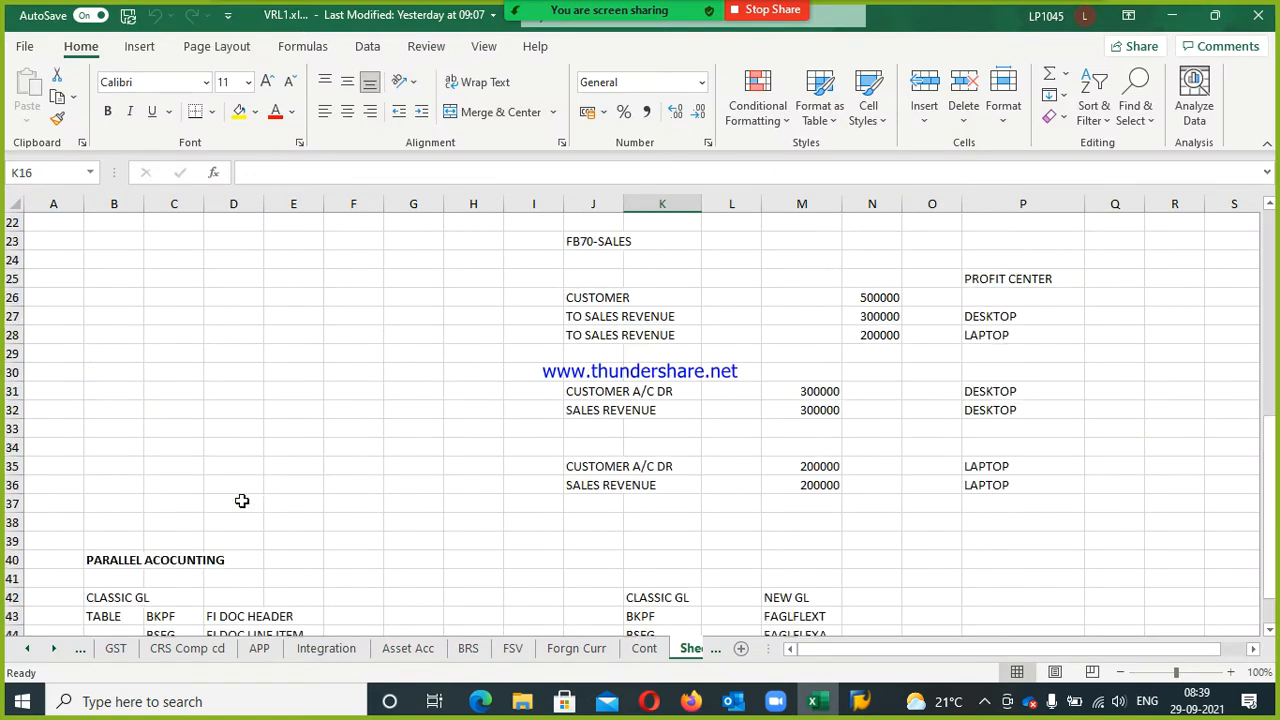
scroll(242, 500, up, 4)
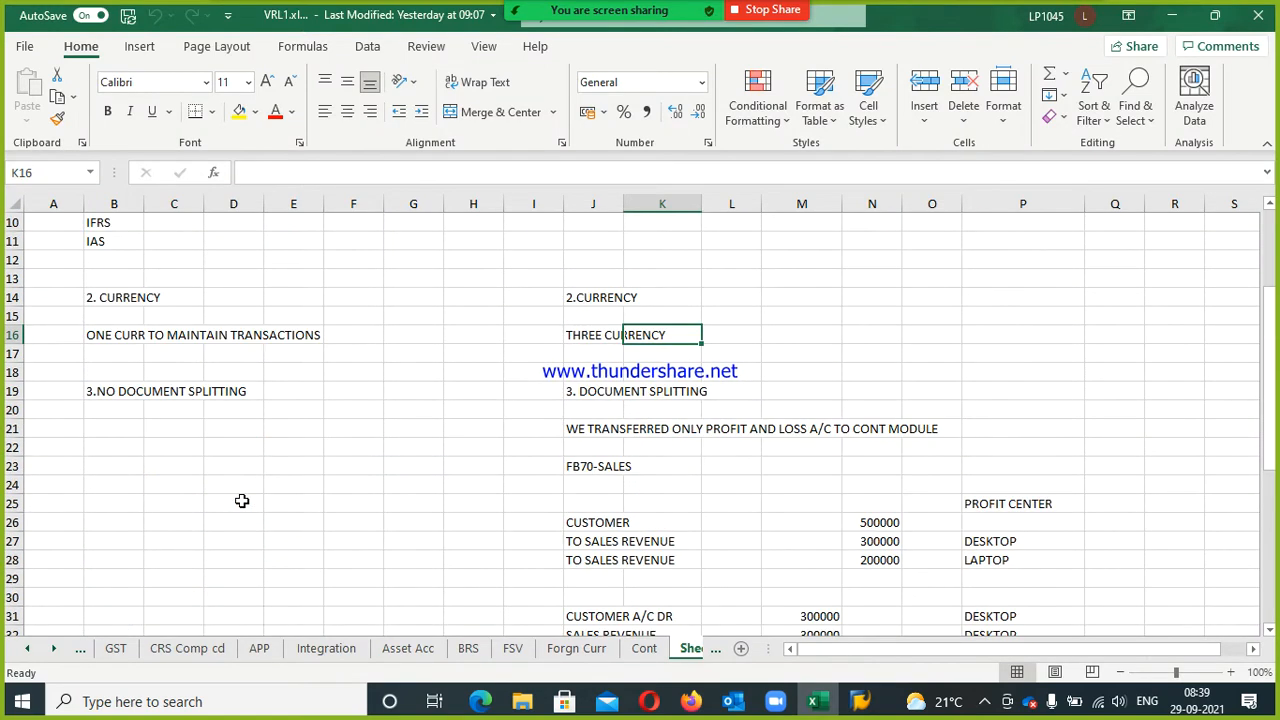
scroll(242, 500, down, 8)
click(200, 464)
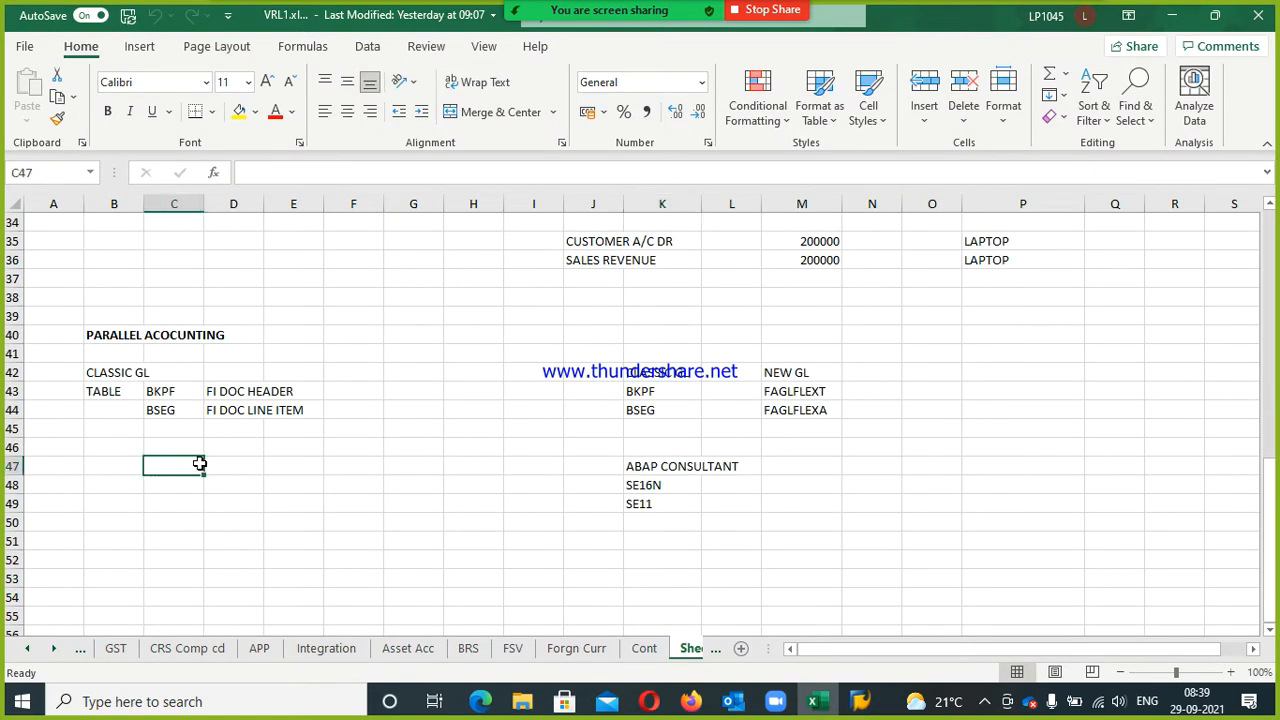
text(0)
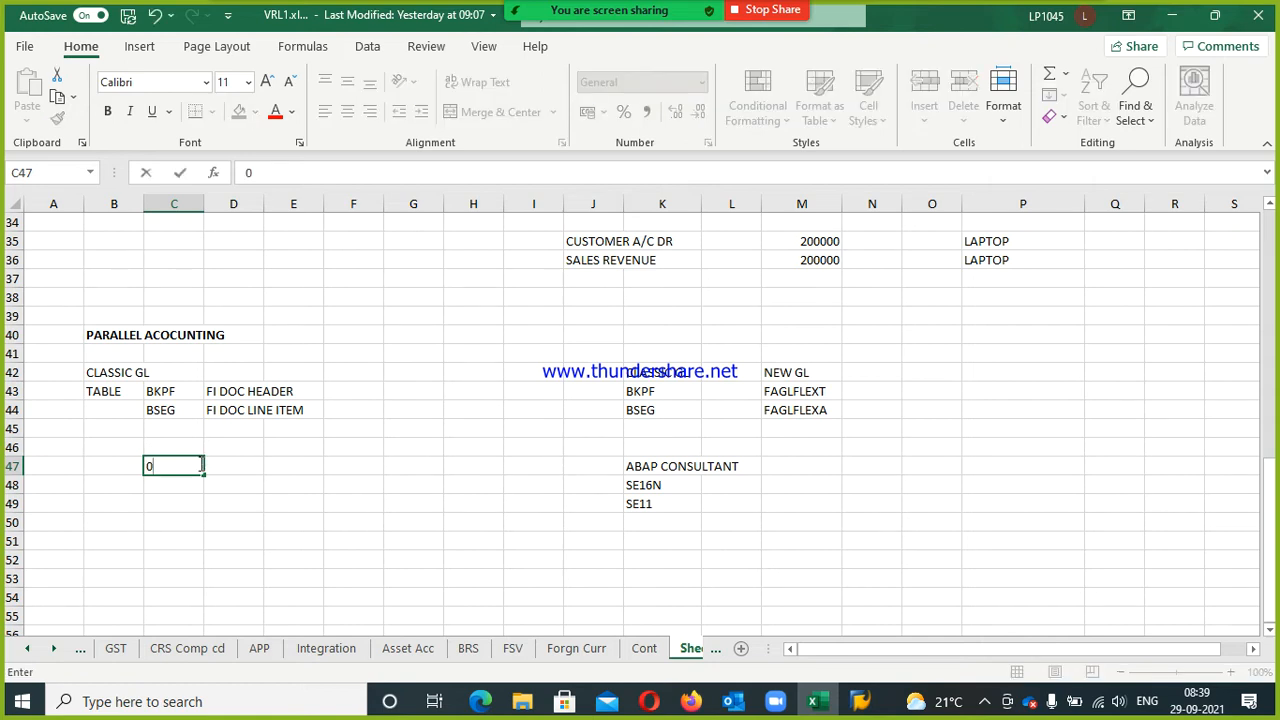
text(L-Leading Ledger)
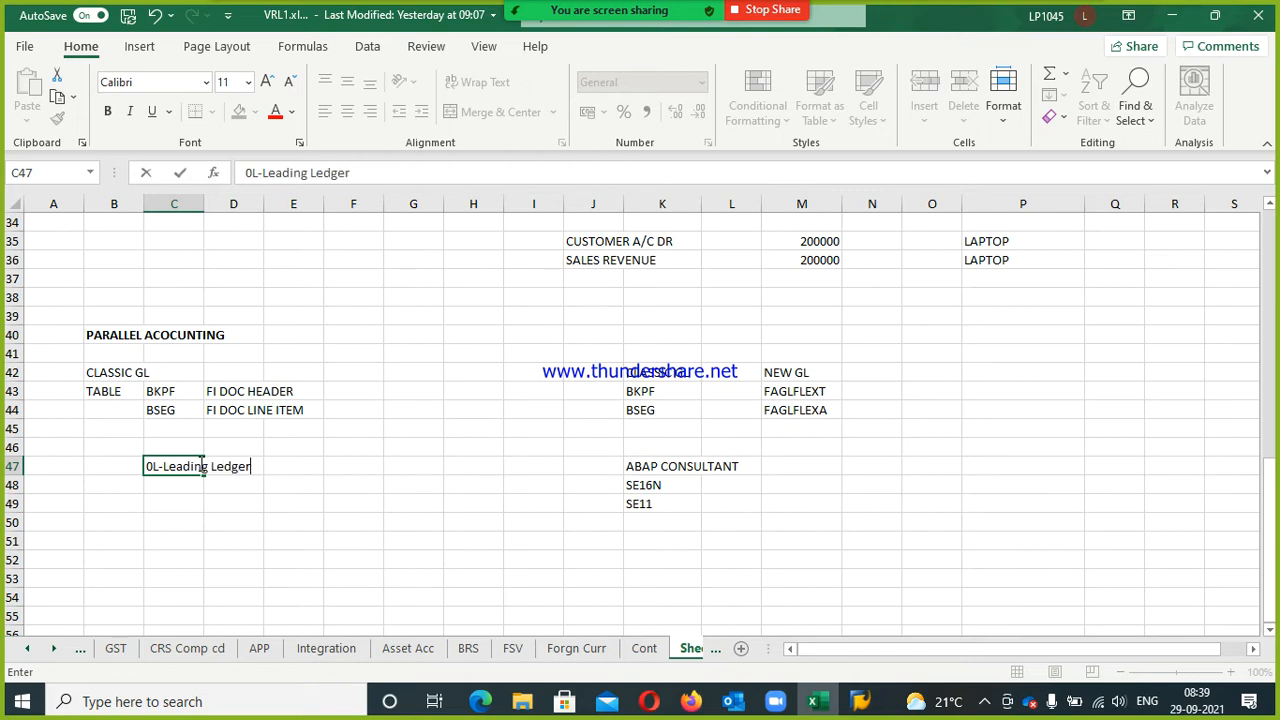
key(Return)
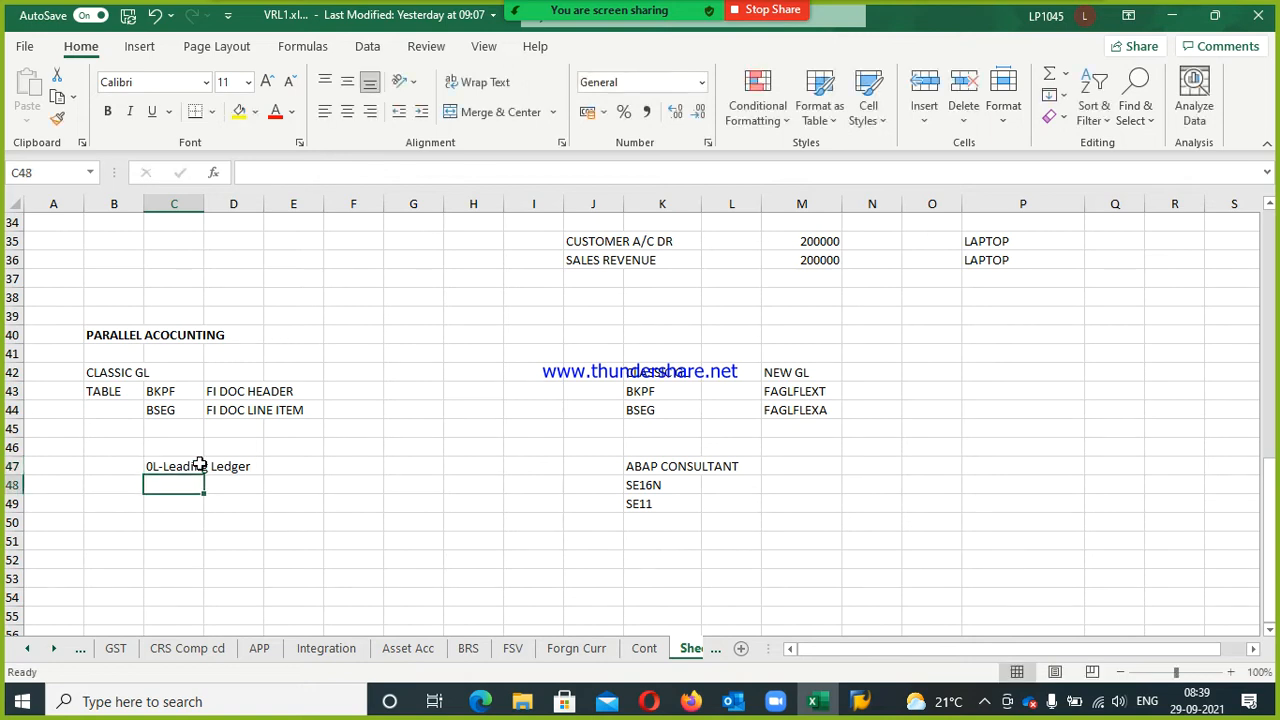
- Enter 0L-Leading Ledgers in cell K51, below the SE11 note
click(200, 466)
key(Down)
key(Up)
key(Right)
key(Right)
key(Right)
key(Right)
key(Right)
key(Right)
key(Right)
key(Right)
key(Down)
key(Down)
key(Down)
key(Down)
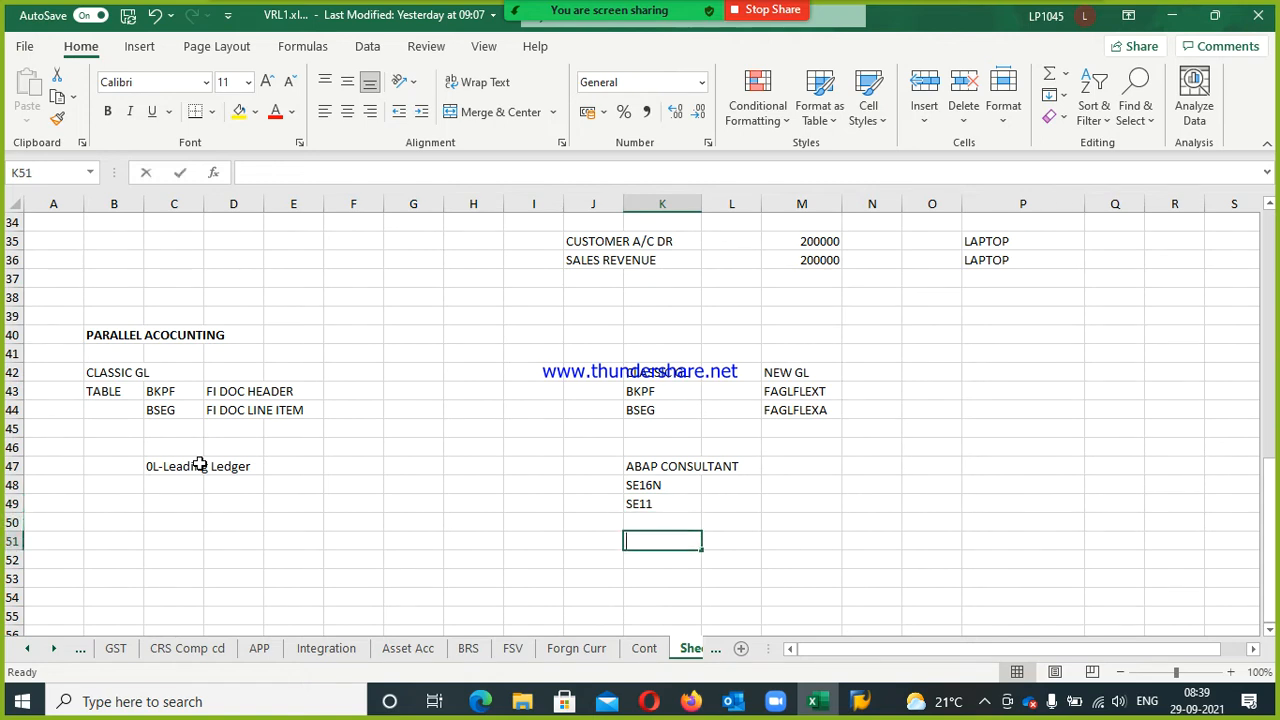
text(SE)
key(BackSpace)
key(BackSpace)
text(0L-Leading)
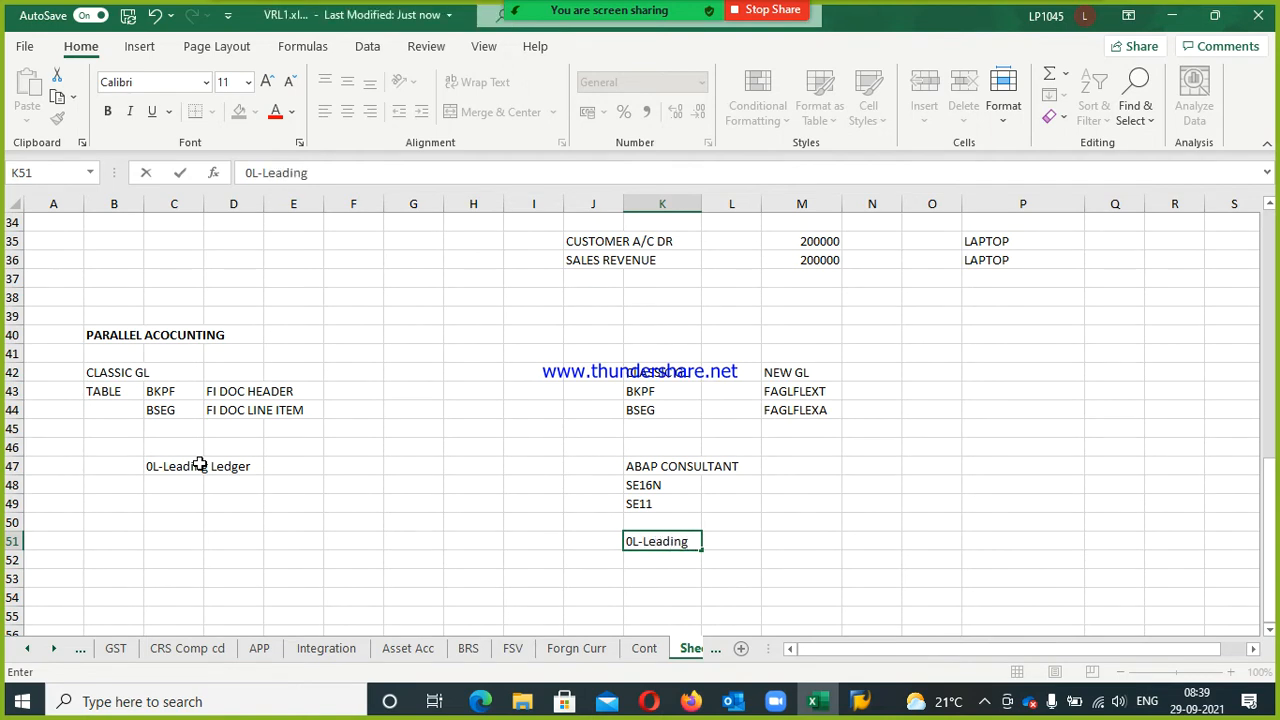
text( Ledgers)
key(Return)
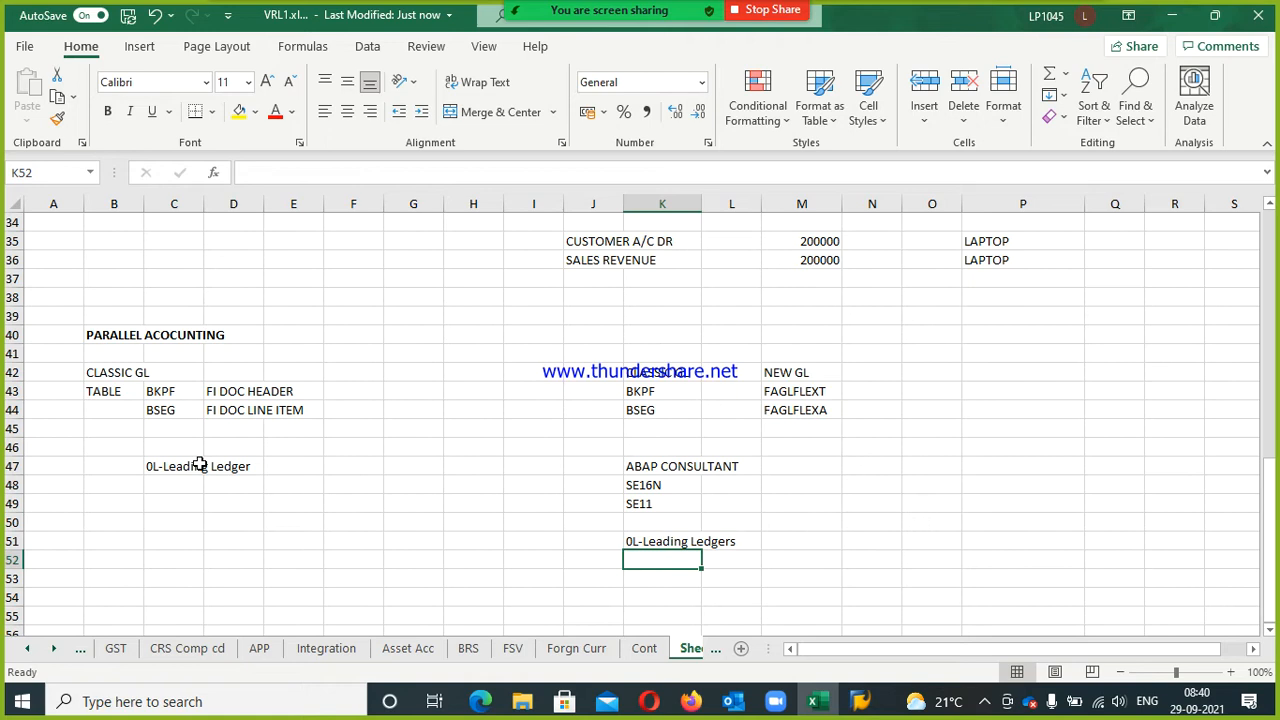
- Add V1-Non-leading ledgers in cell K52 and compare the new GL ledgers with the classic GL note
text(V1-Non)
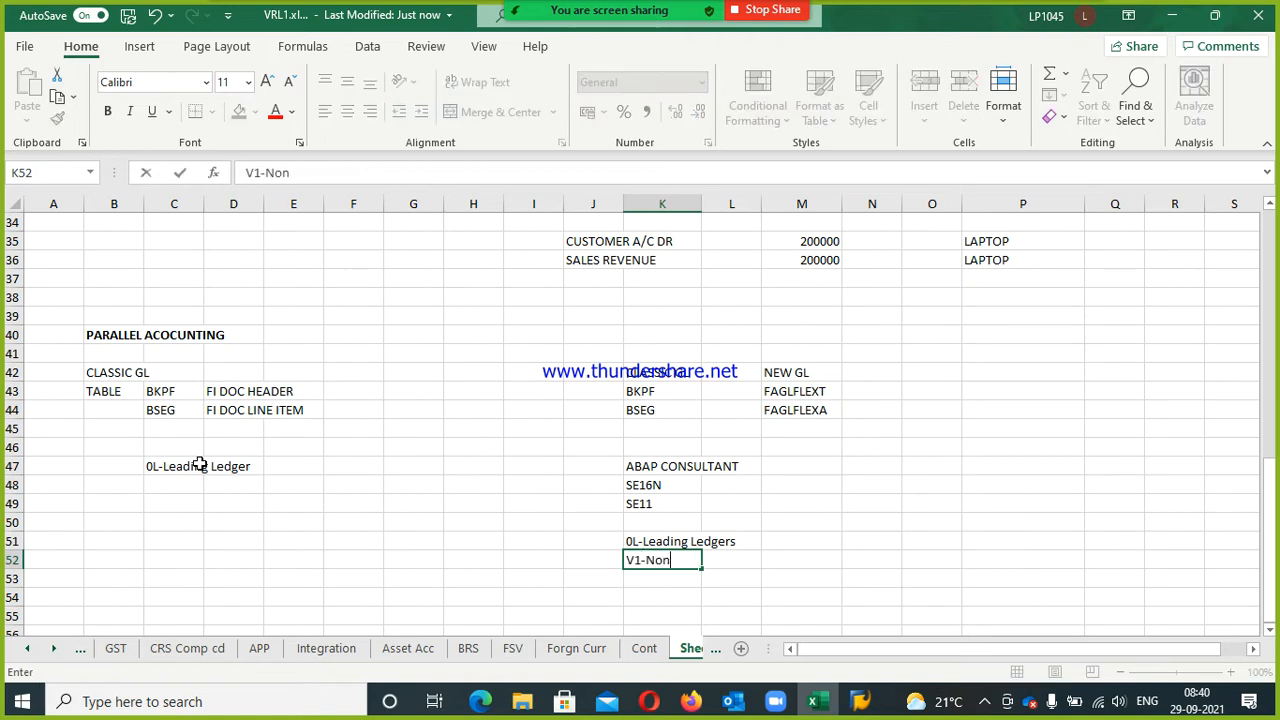
text(-leading ledgers)
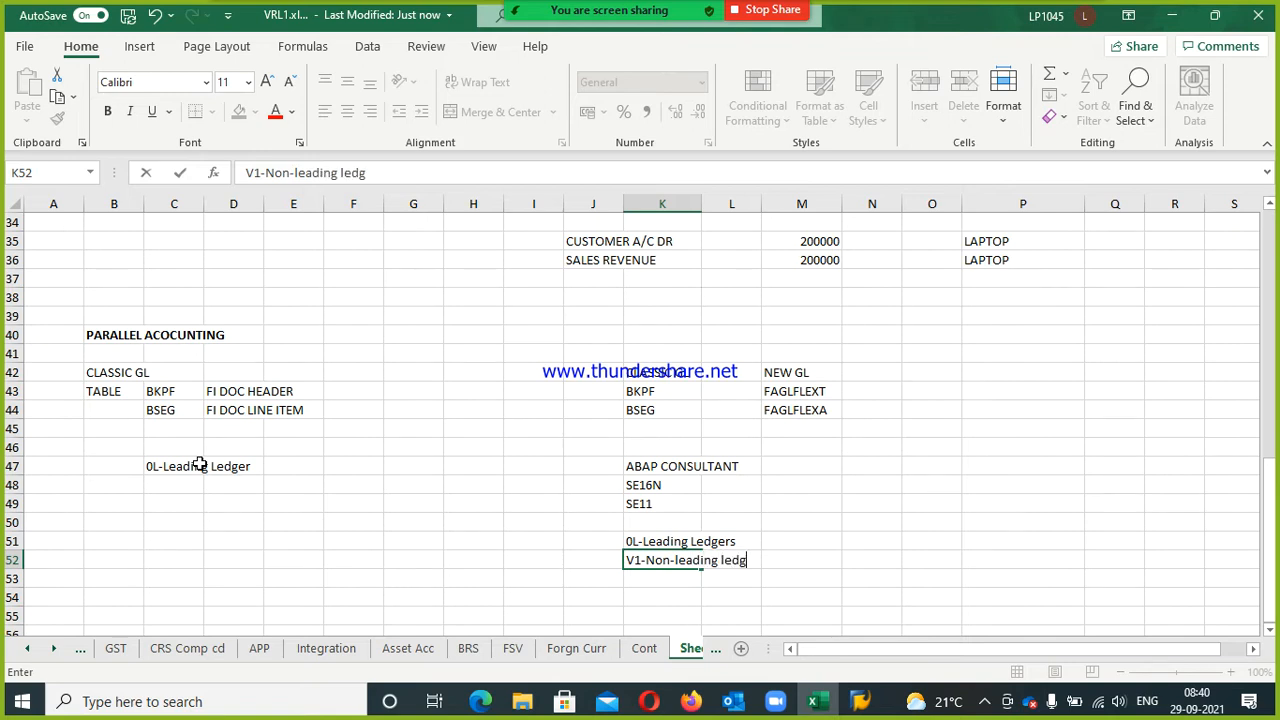
key(Return)
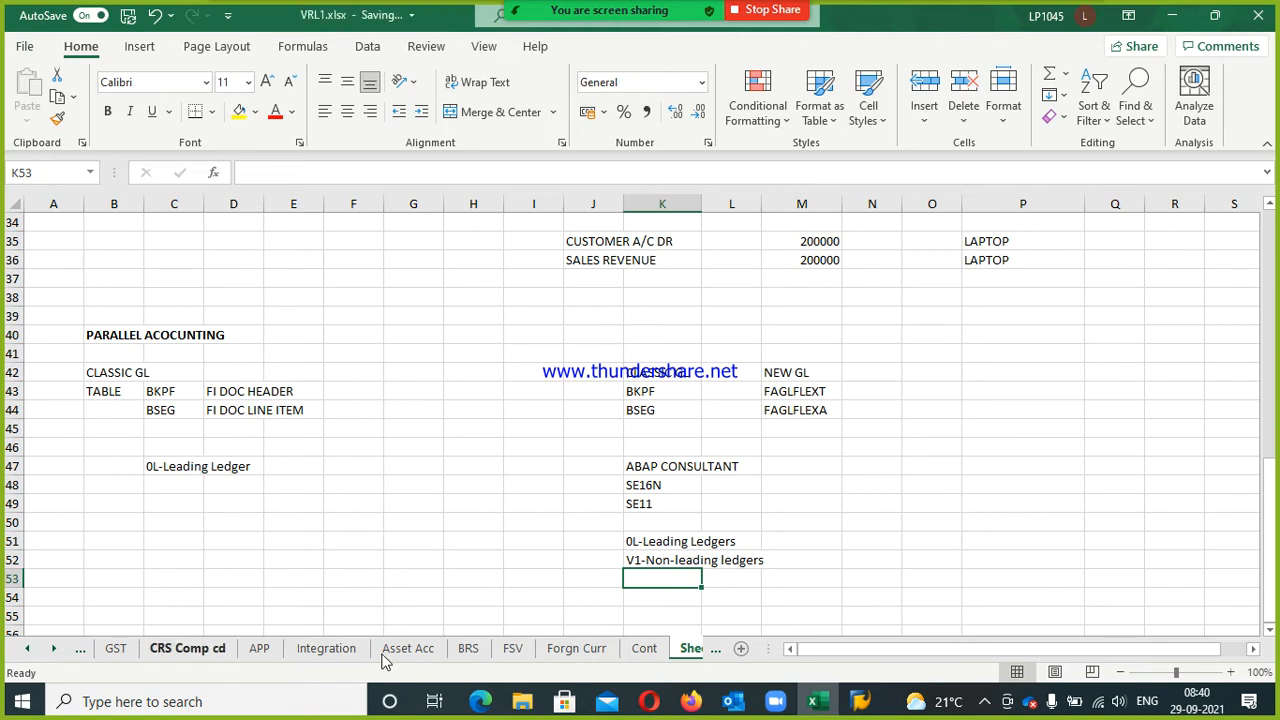
click(152, 352)
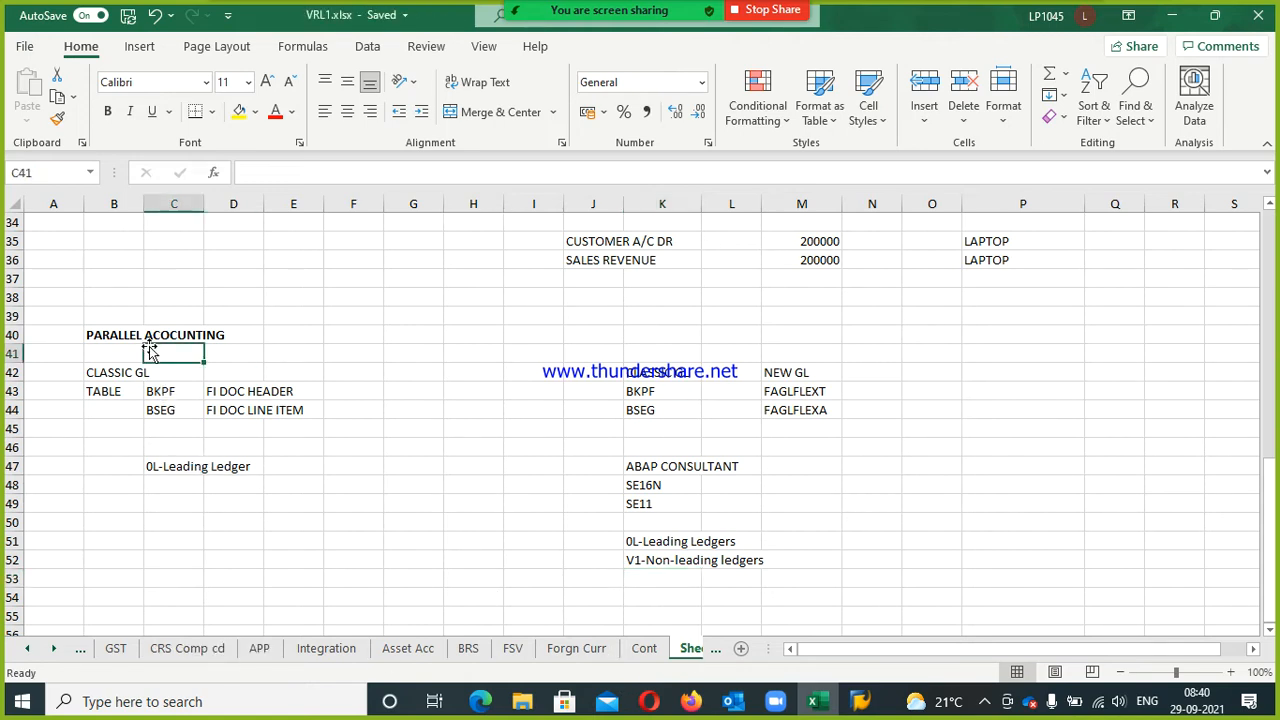
key(Down)
key(Down)
click(171, 467)
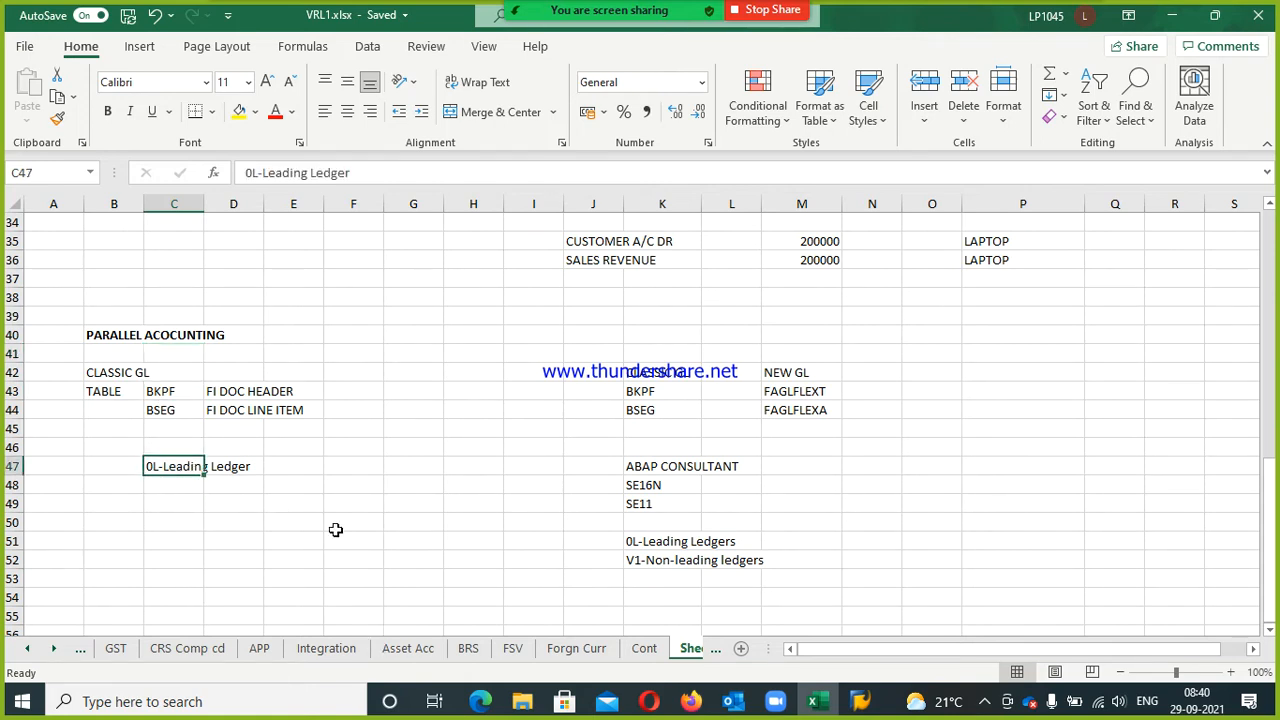
click(735, 560)
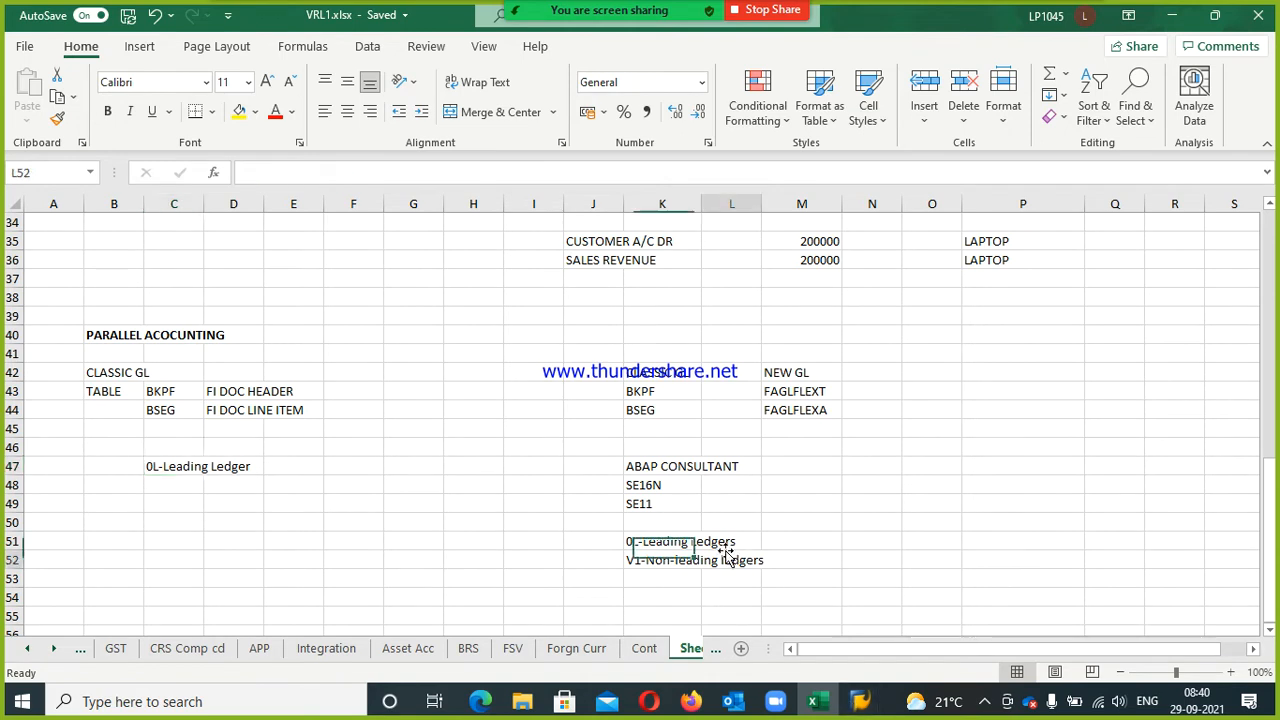
click(655, 543)
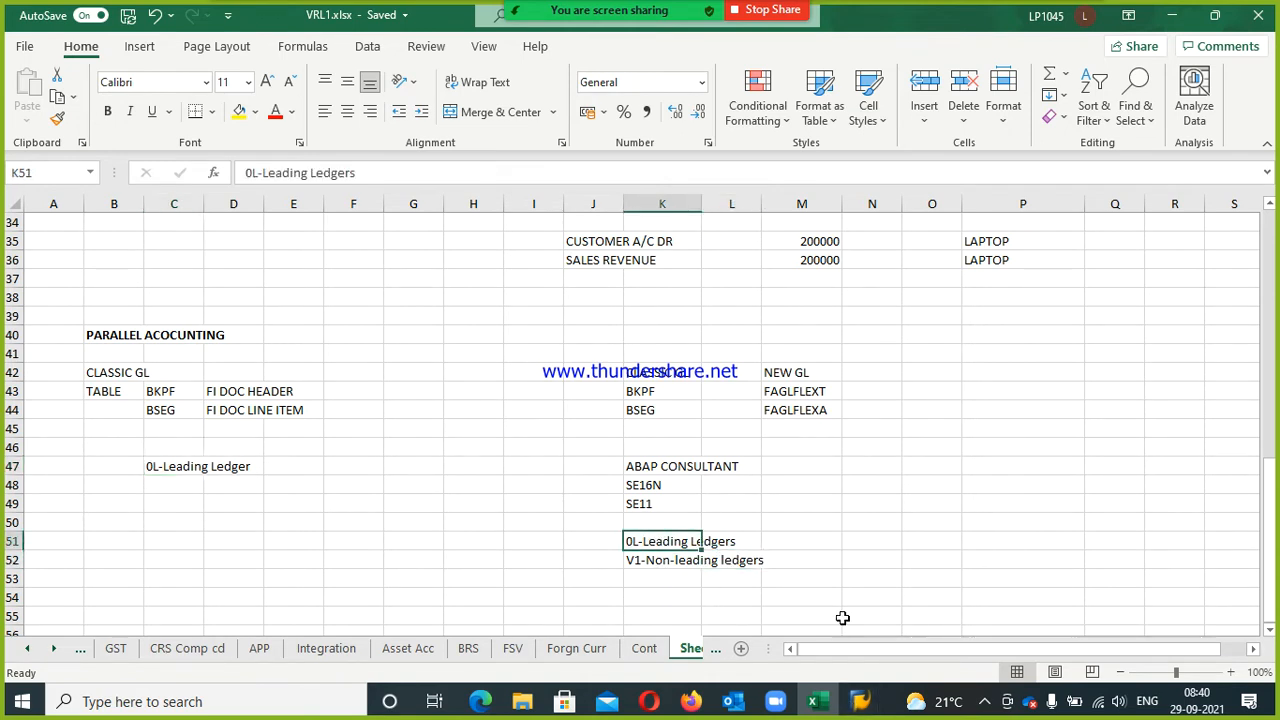
- Switch back to the SAP session with the new ledger entries, save them and return to the Display IMG structure
mouse_move(857, 705)
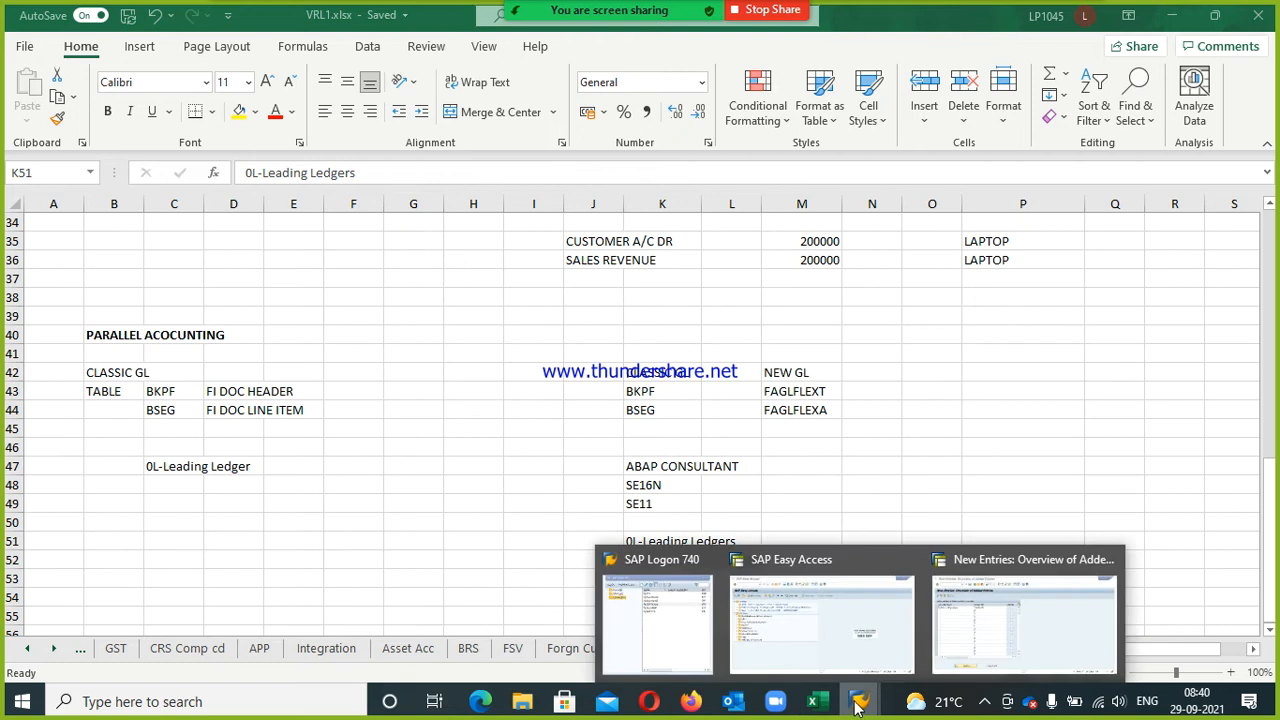
click(821, 620)
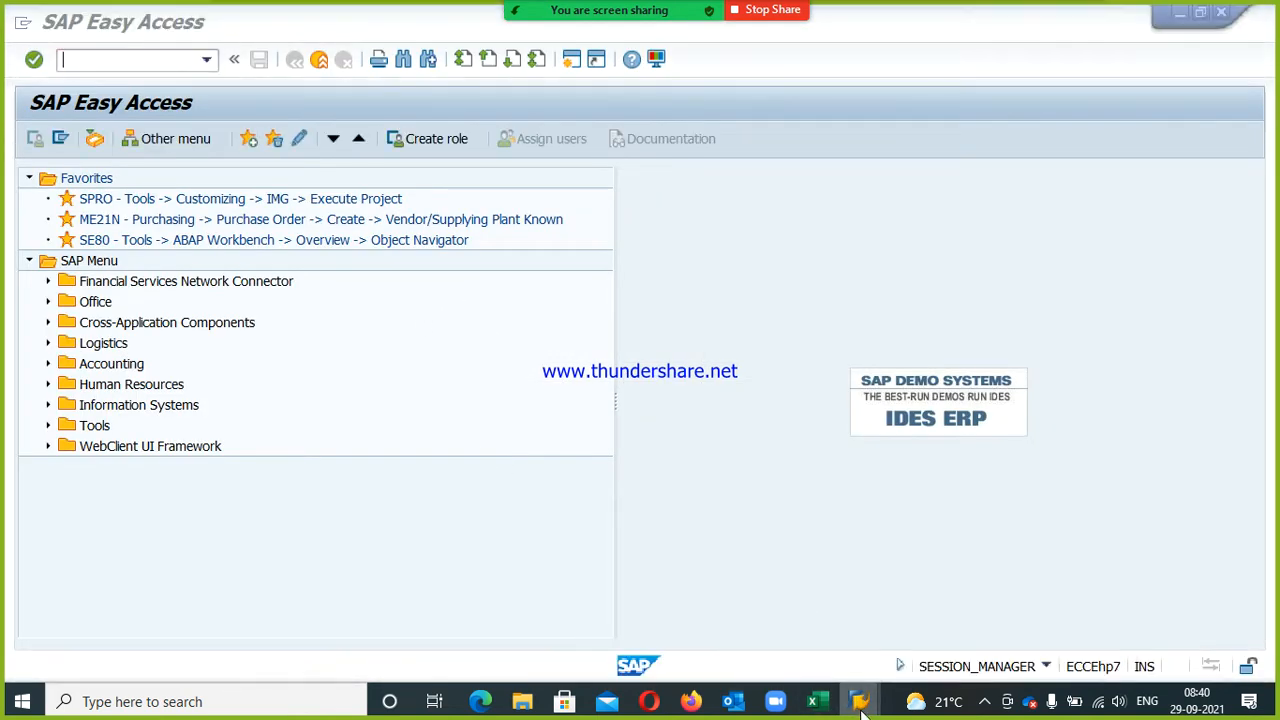
mouse_move(860, 705)
click(963, 645)
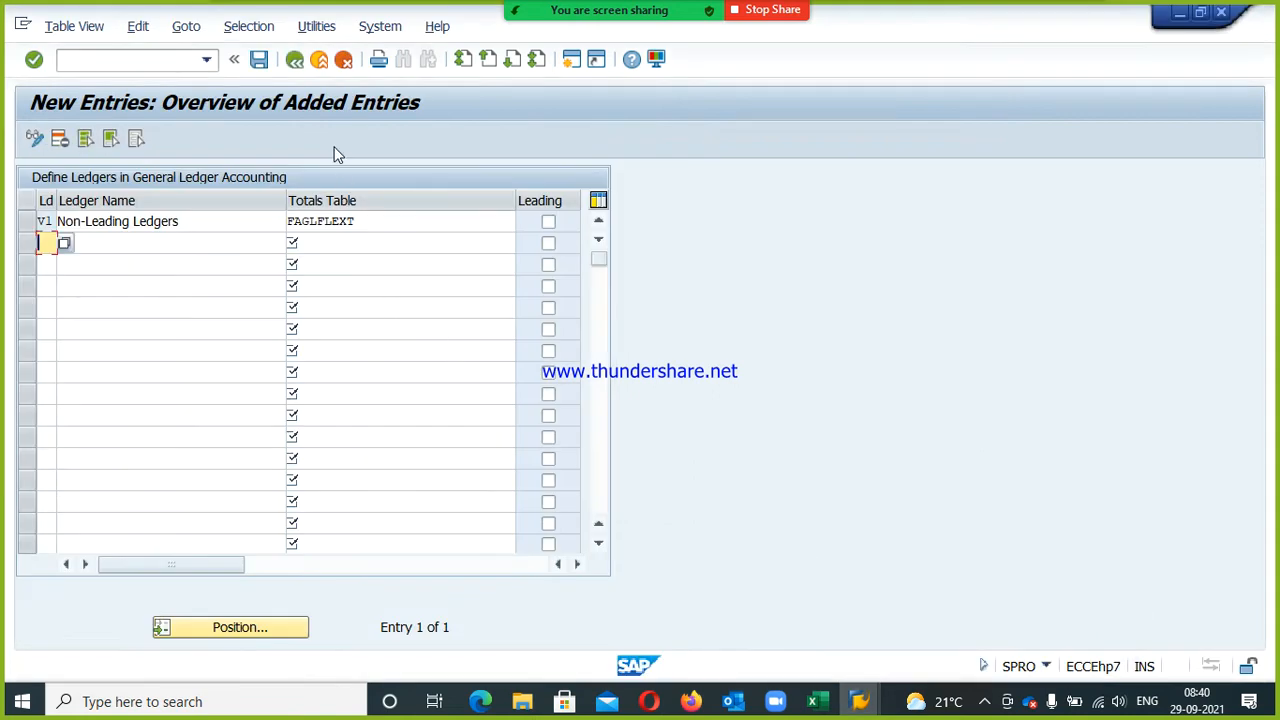
click(261, 61)
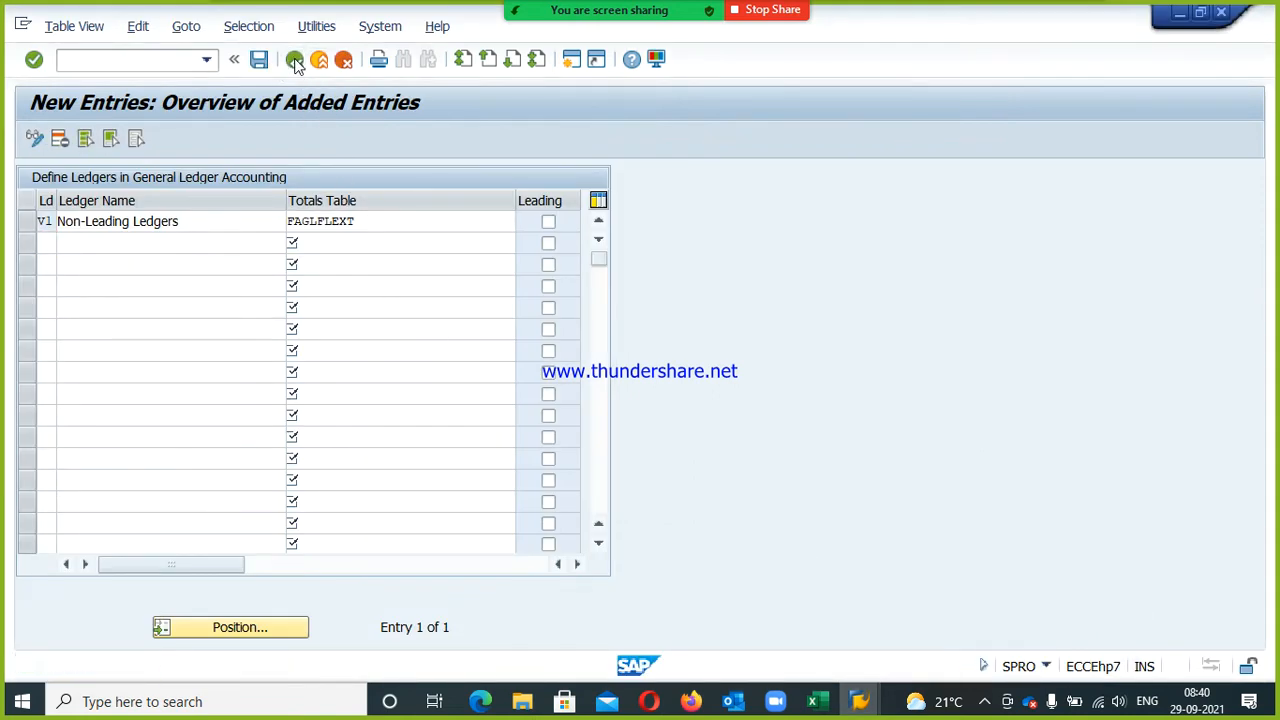
click(295, 61)
click(295, 61)
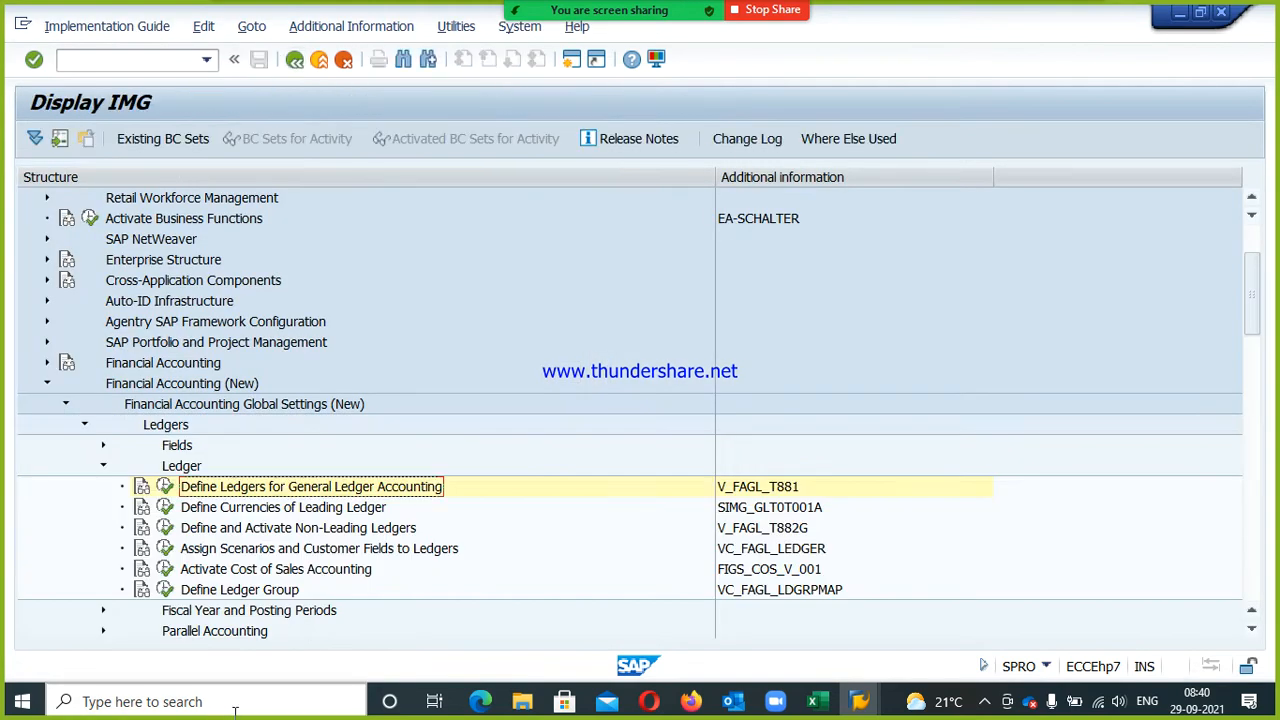
- Open Define Currencies of Leading Ledger and create a new entry for company code VRL1
click(240, 512)
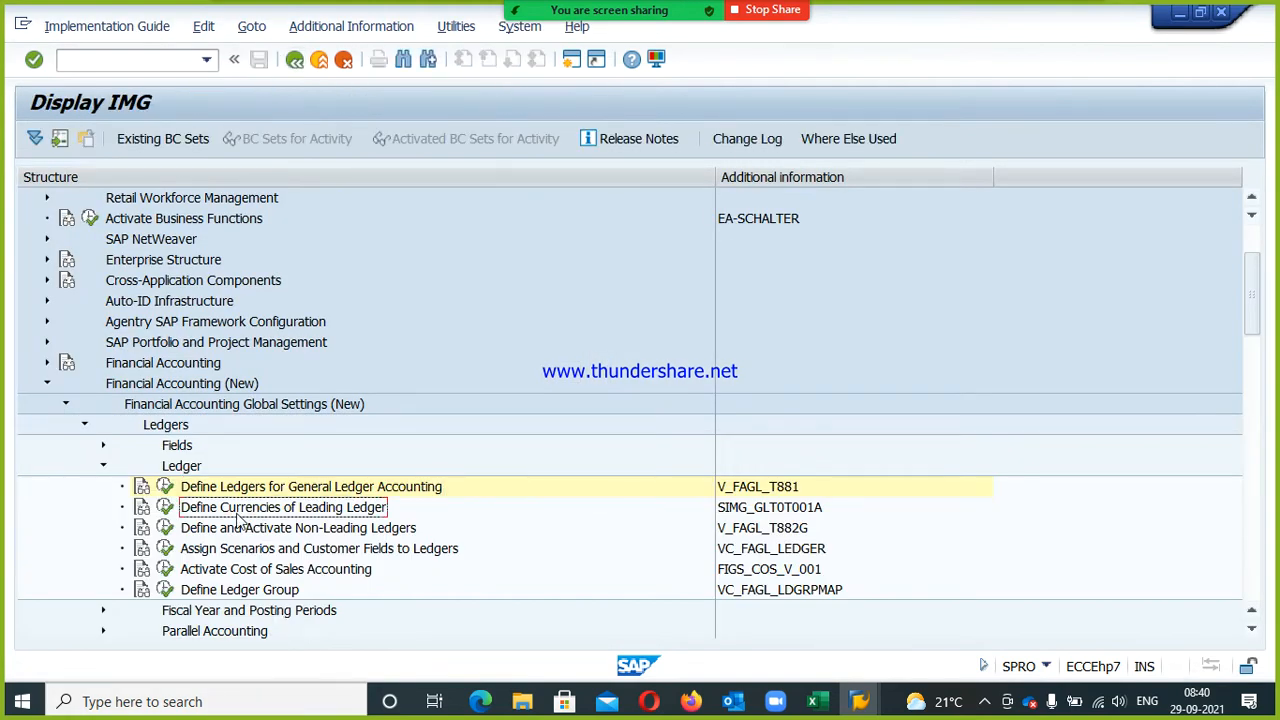
click(166, 510)
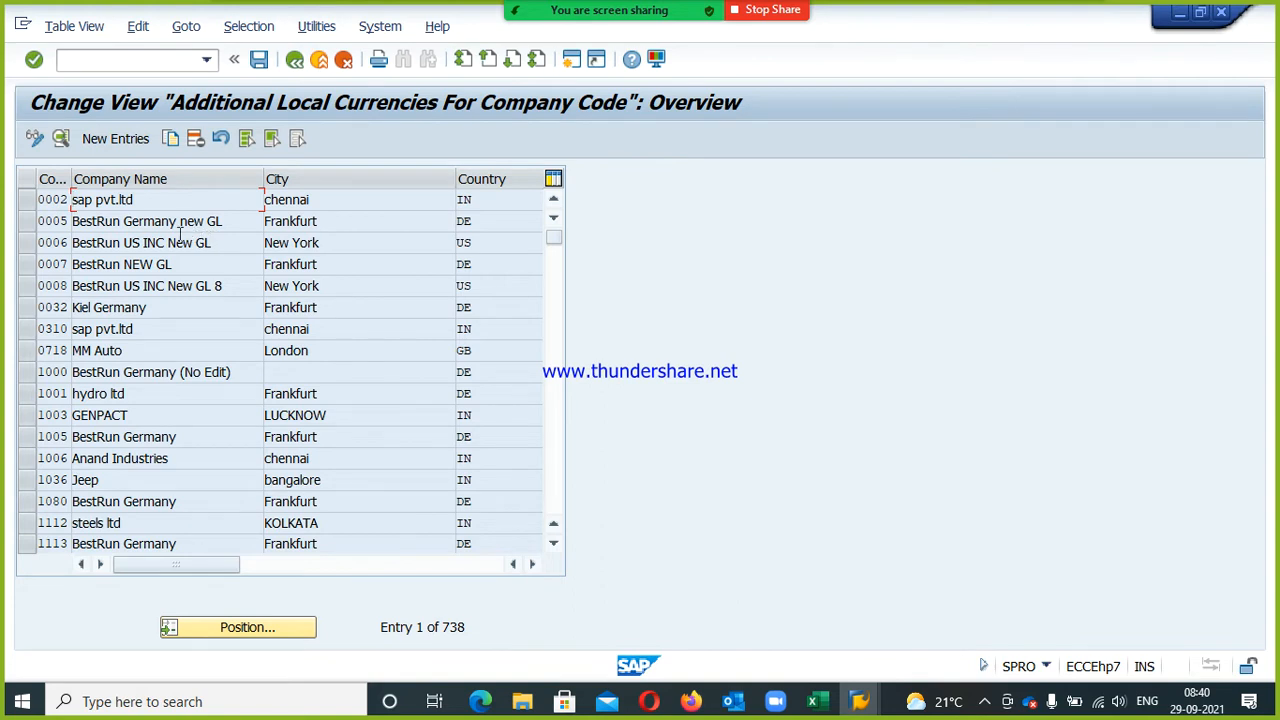
click(120, 140)
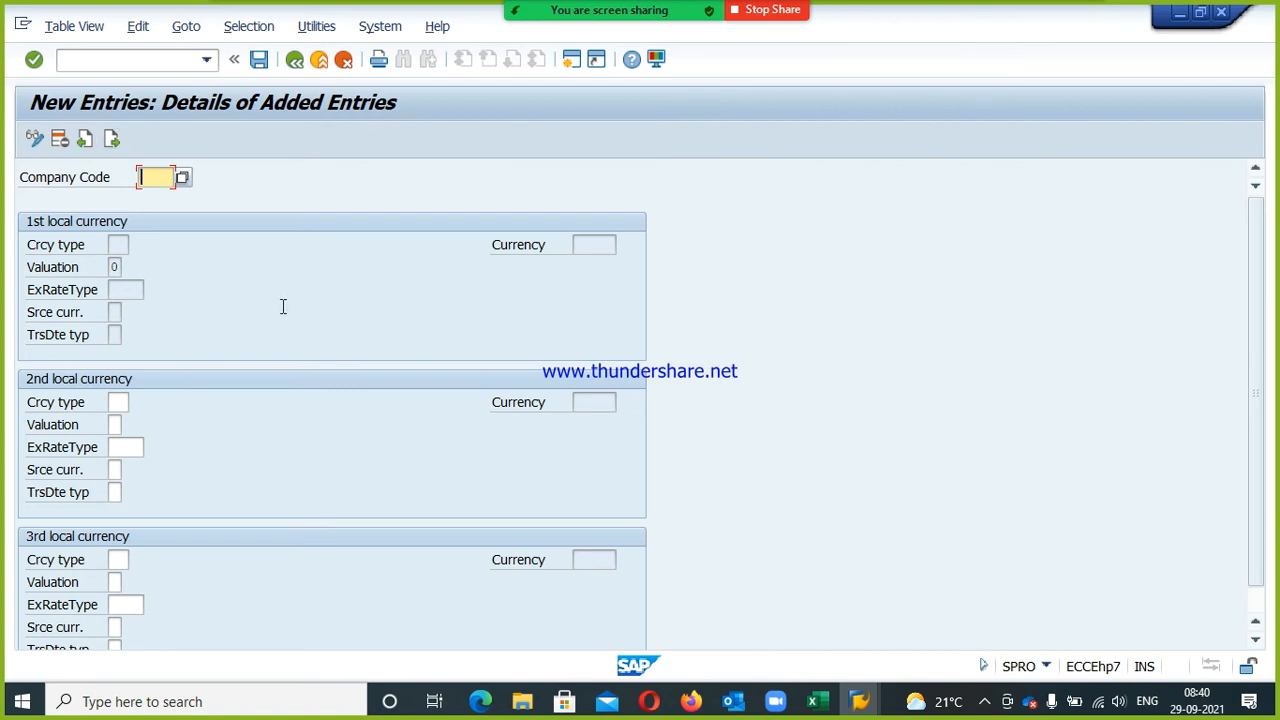
text(vrl1)
key(Return)
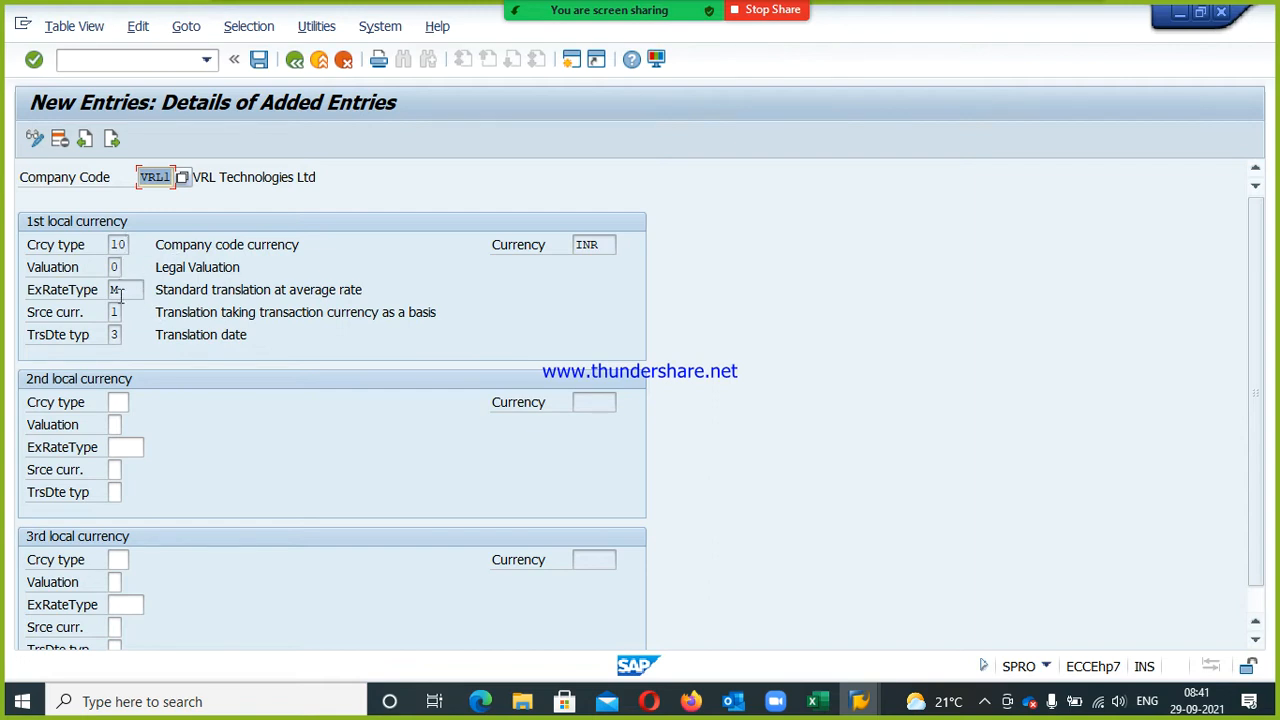
- Review the first local currency settings, and set the second local currency's type to 30, Group currency, from its list of possible values
click(229, 247)
drag(189, 247, 288, 249)
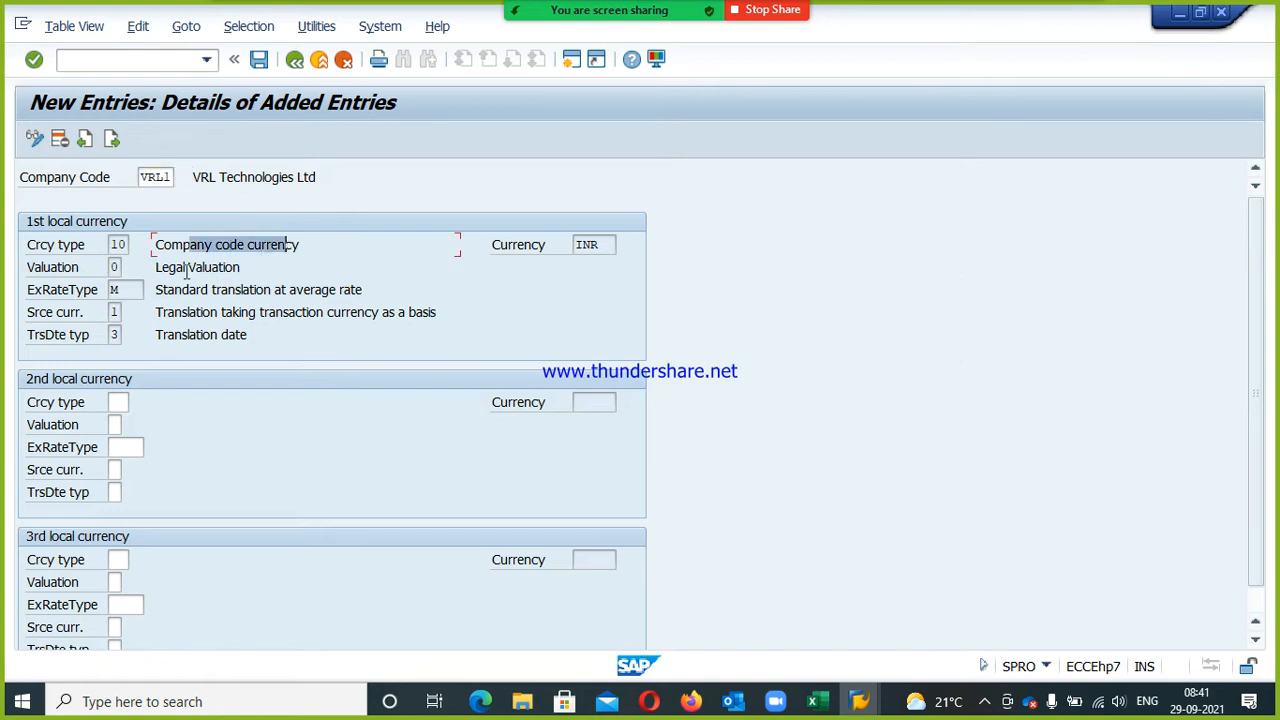
drag(169, 270, 250, 275)
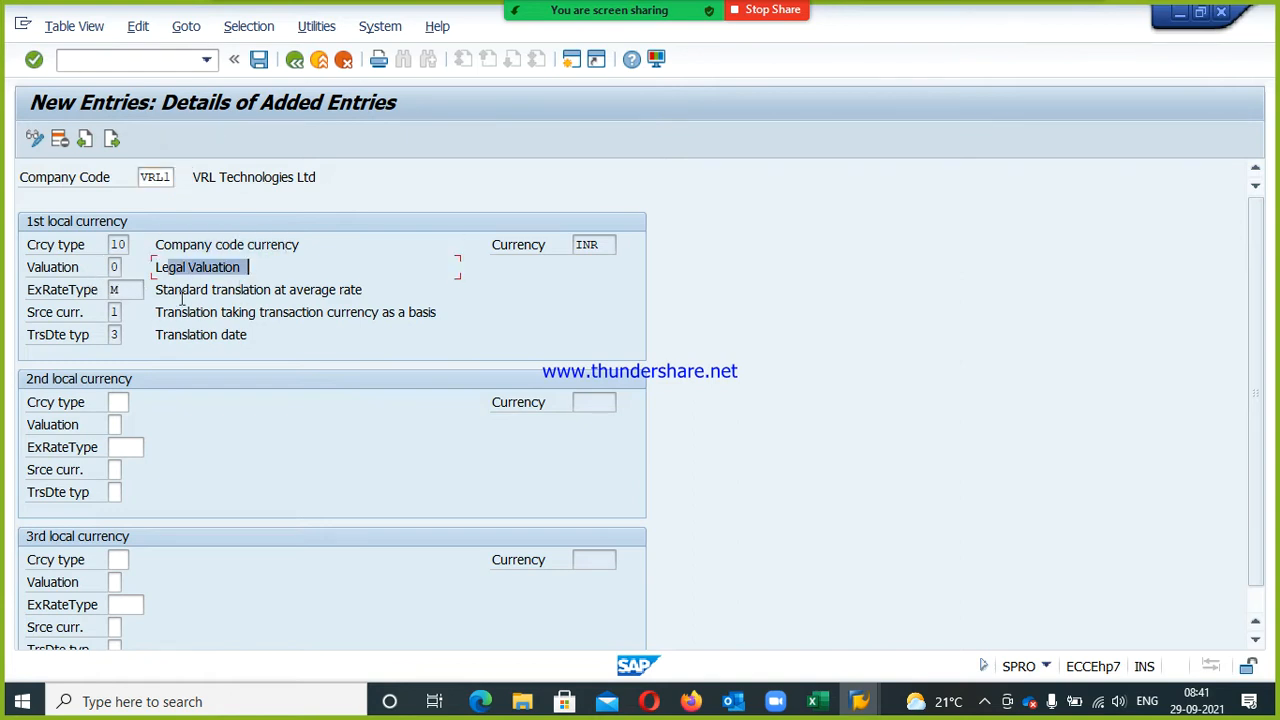
click(115, 312)
scroll(164, 412, down, 1)
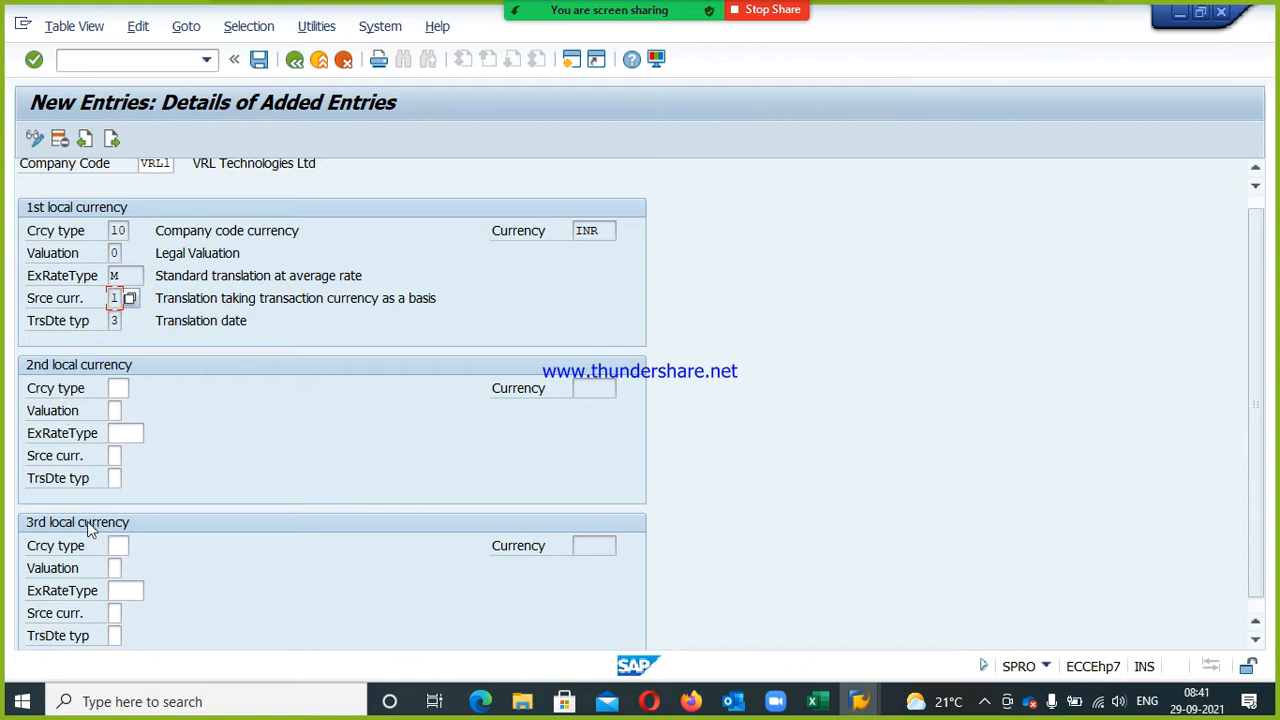
click(119, 389)
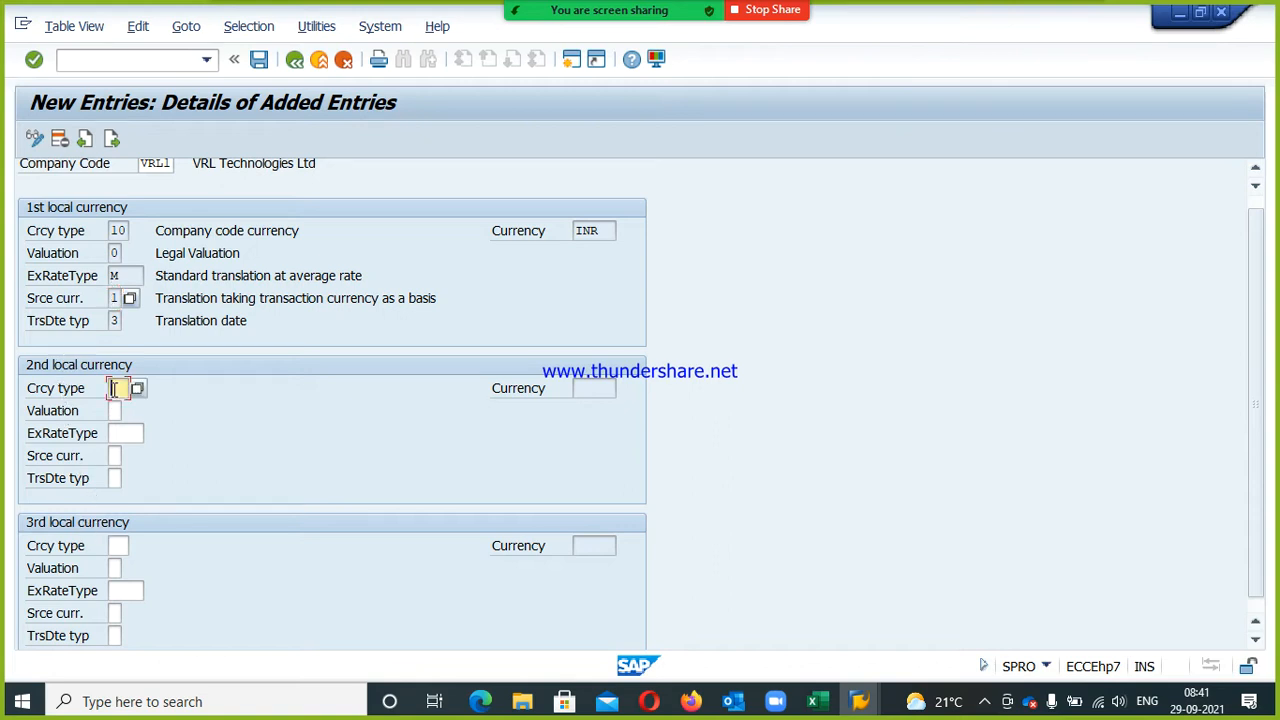
click(137, 390)
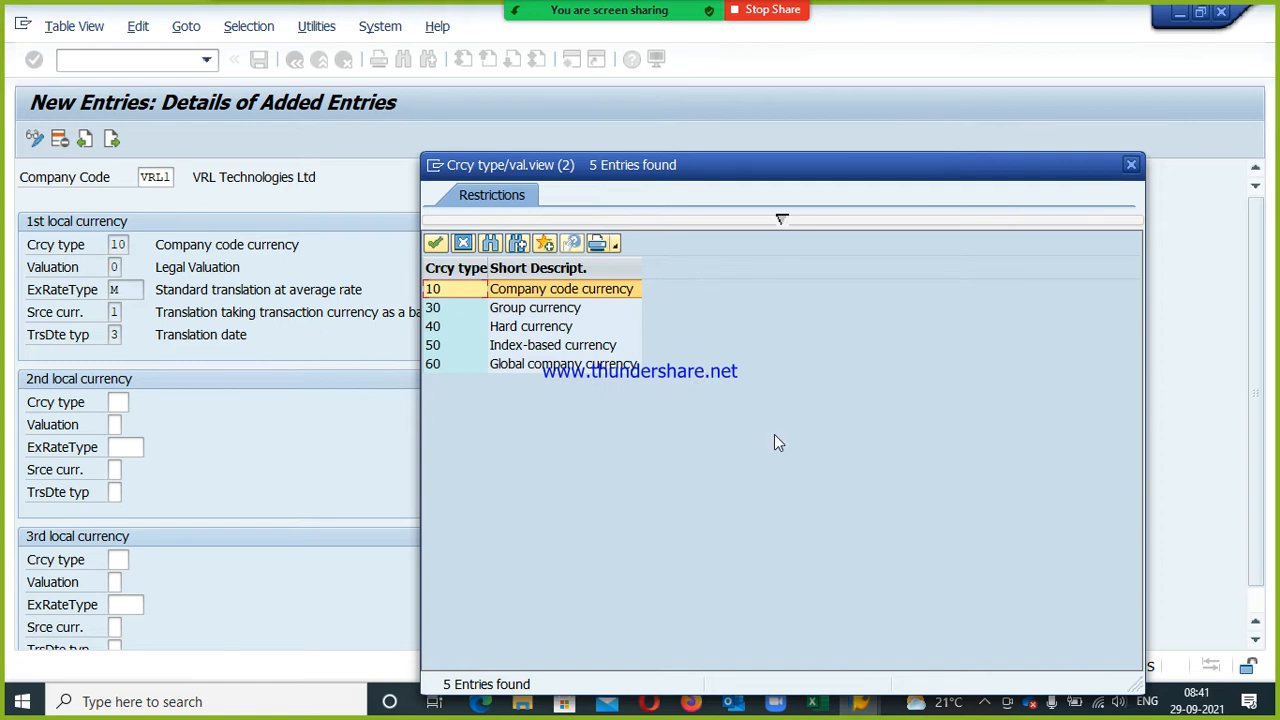
double_click(520, 309)
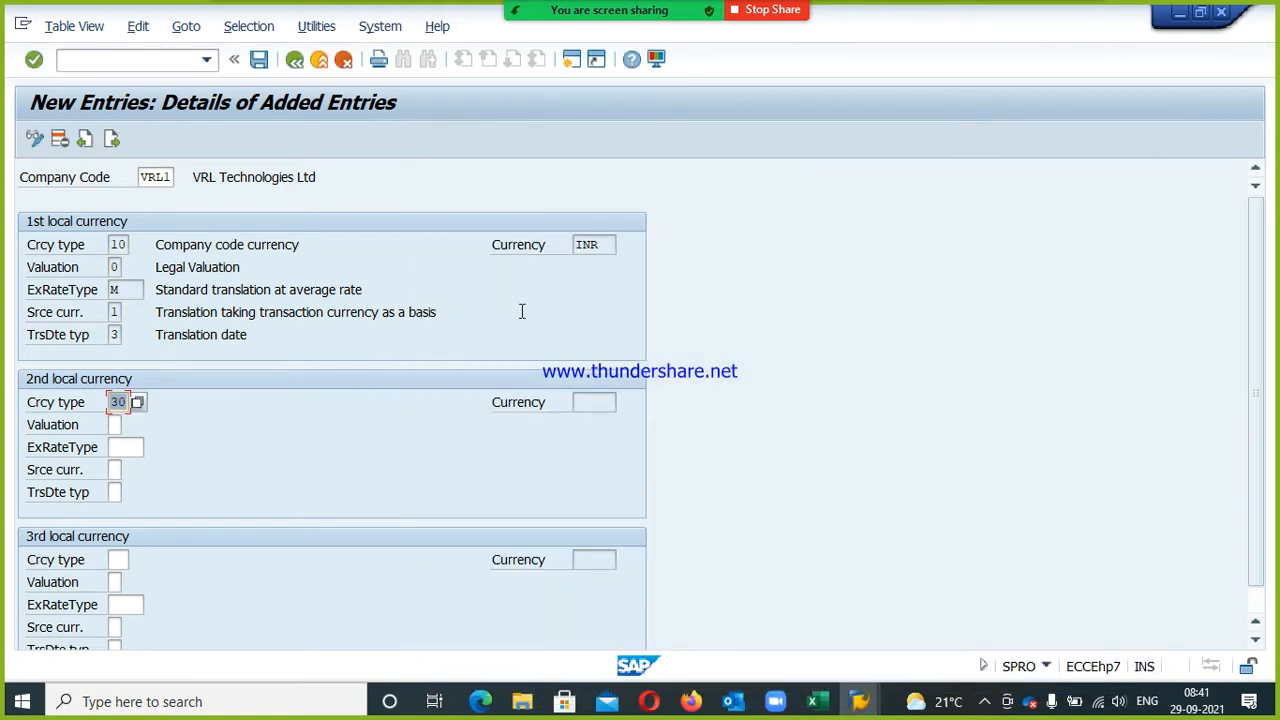
- Complete the second local currency with valuation 0, exchange rate type M, source currency 1 and translation date type 3, and confirm the entry
key(Tab)
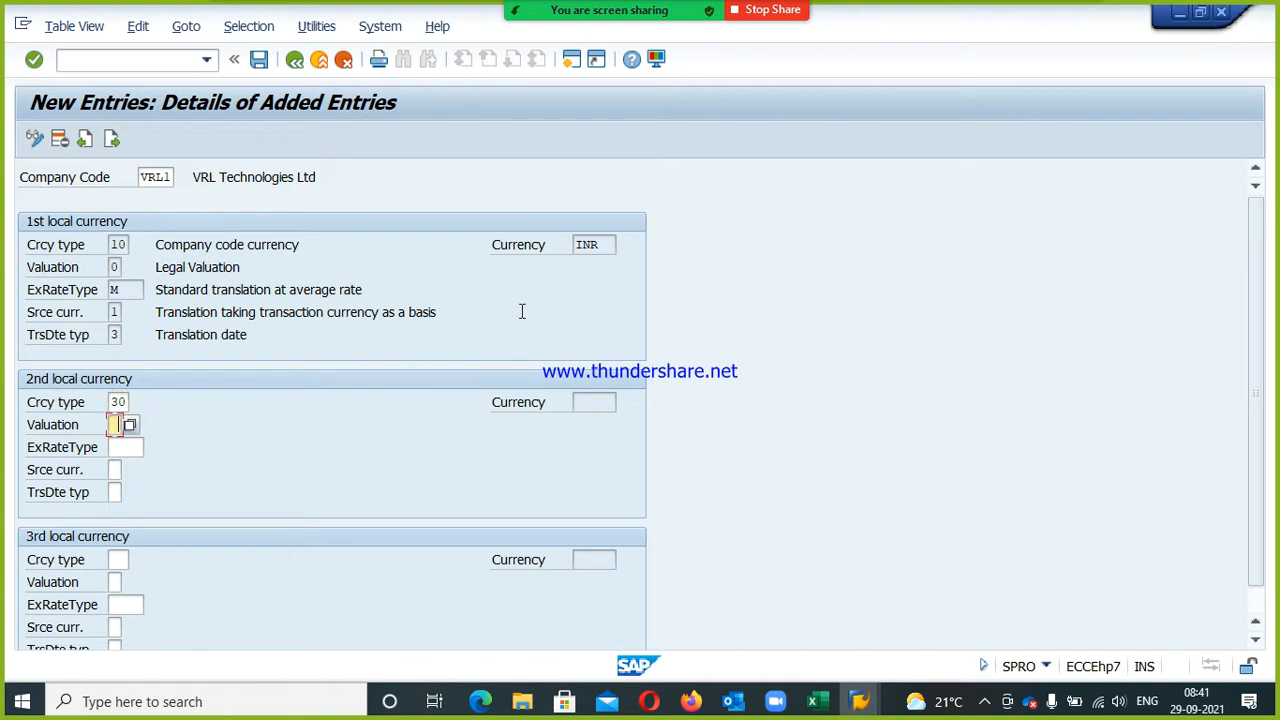
key(Tab)
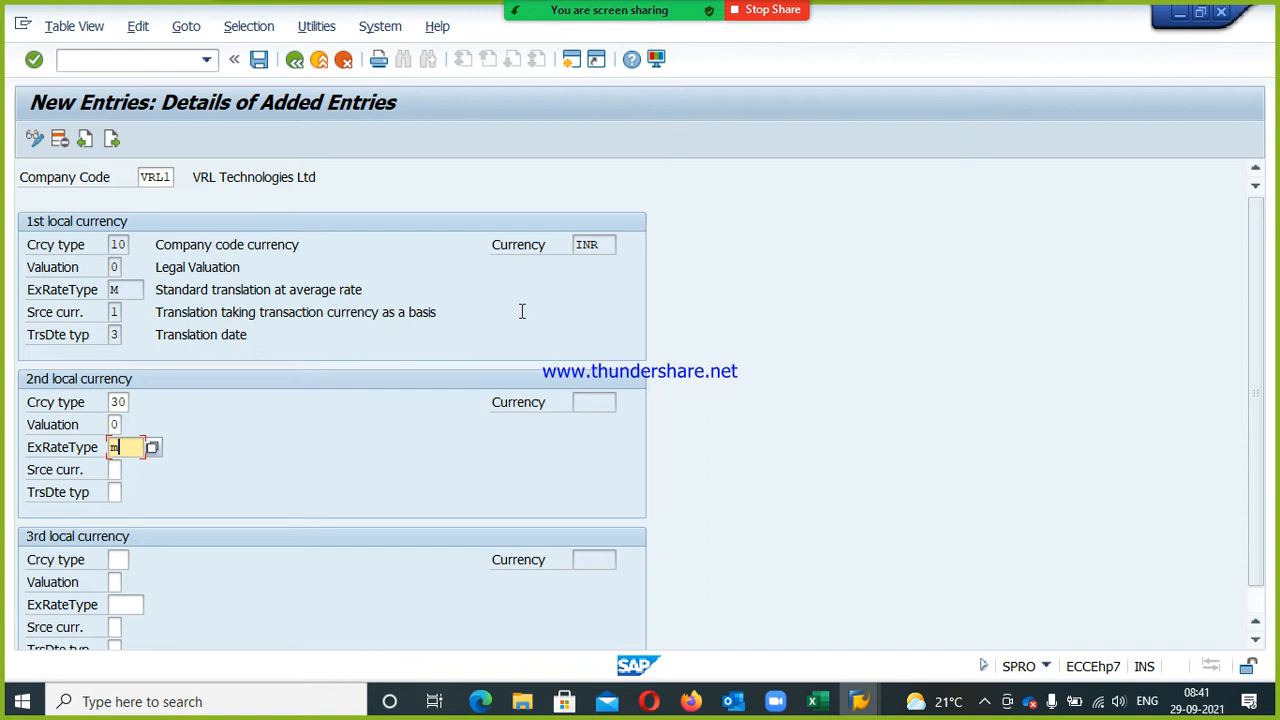
key(Tab)
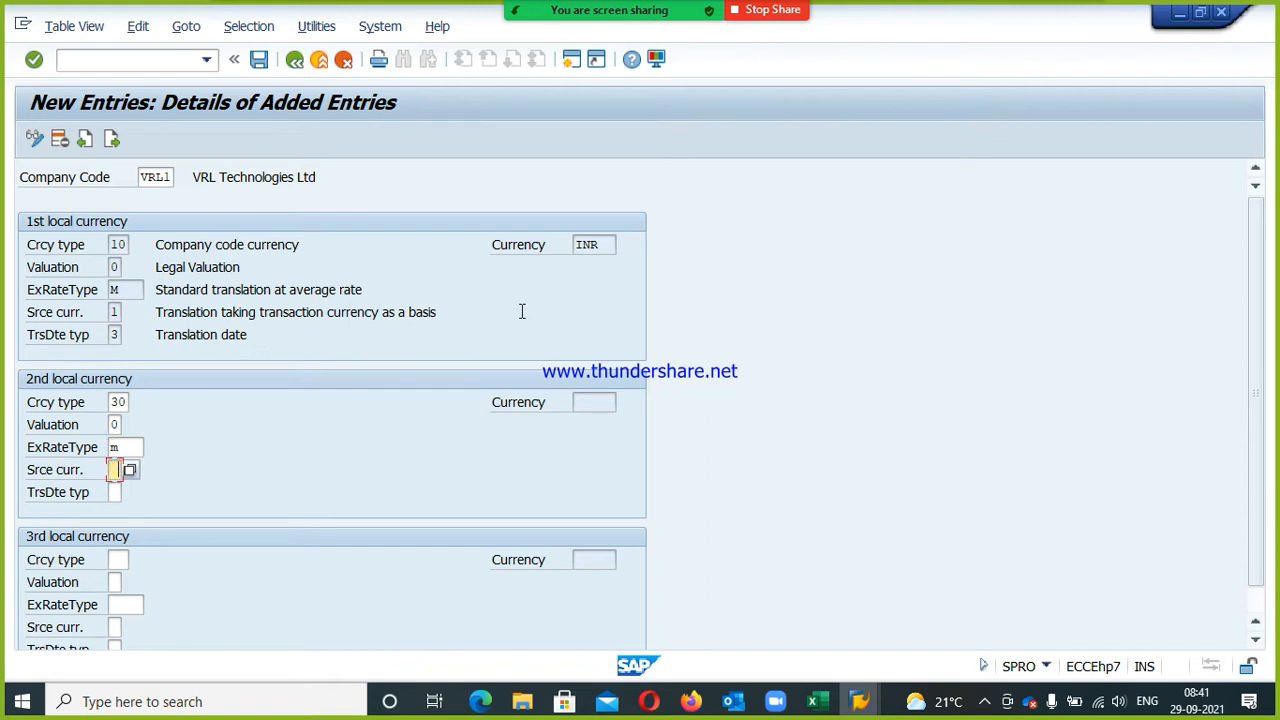
text(1)
key(Tab)
key(Return)
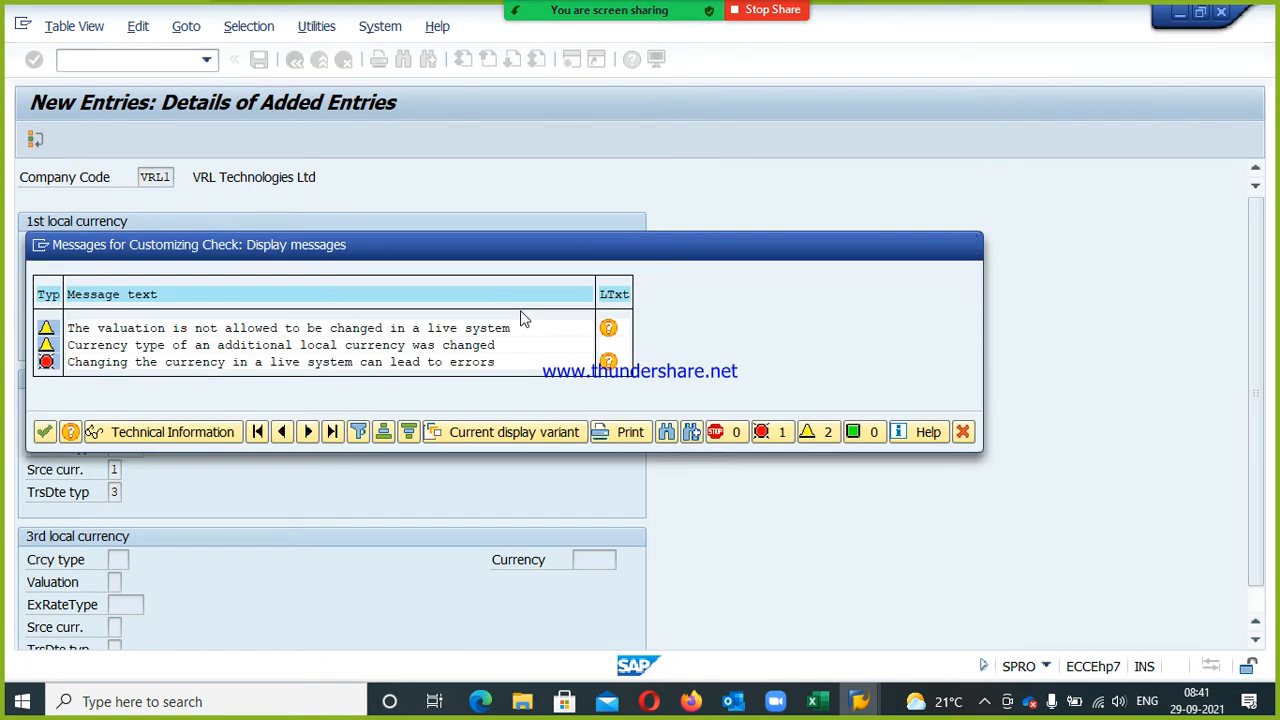
- Dismiss the customizing check messages and set the third local currency's type to 60, Global company currency, from its possible values
key(Return)
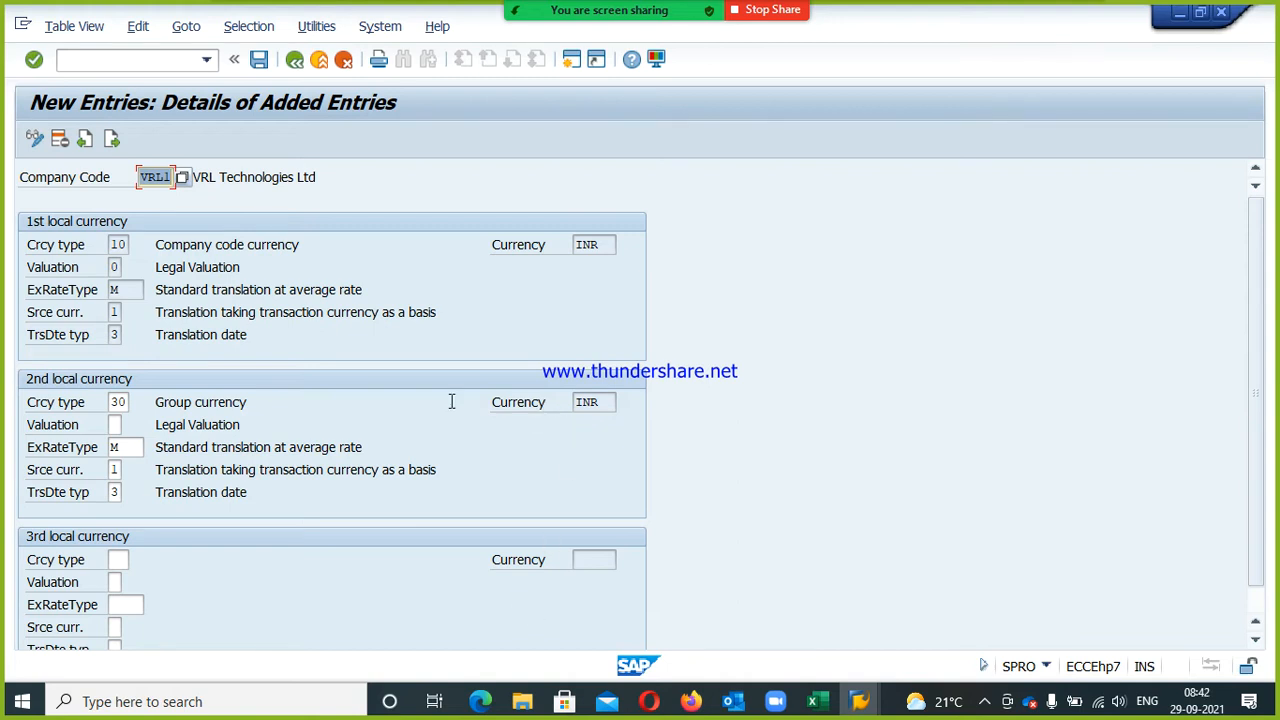
scroll(543, 414, down, 1)
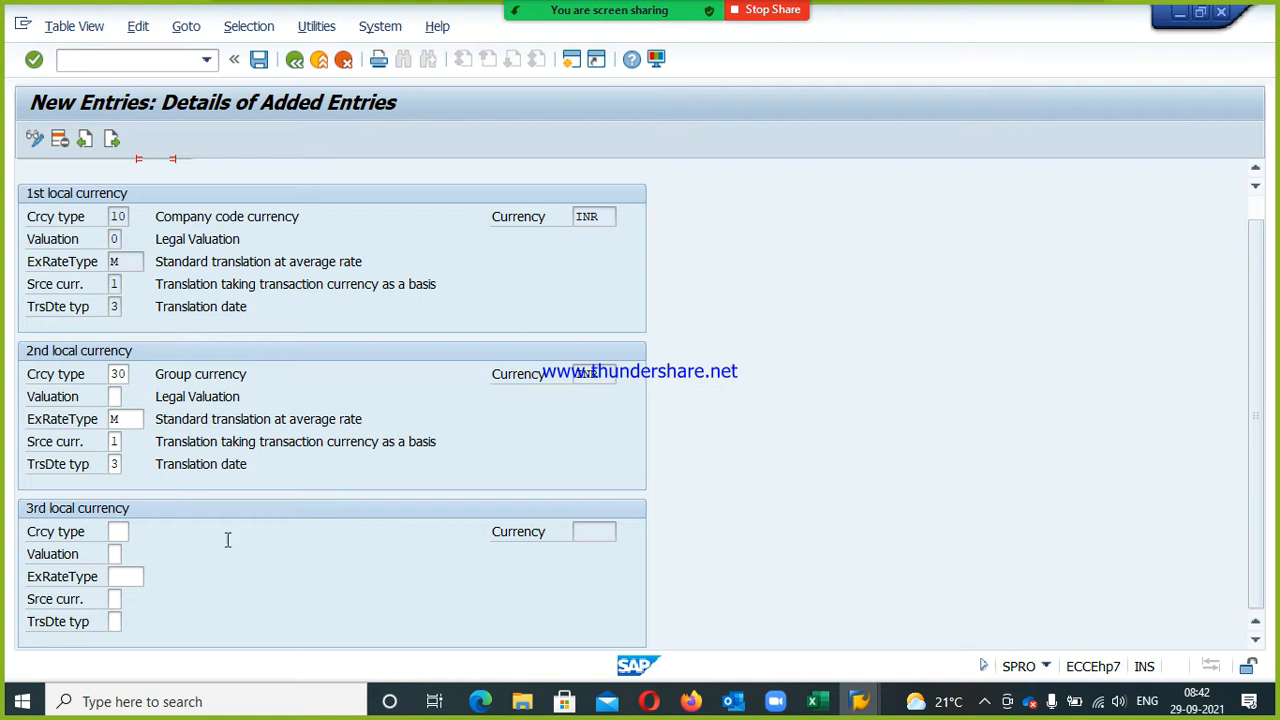
click(124, 534)
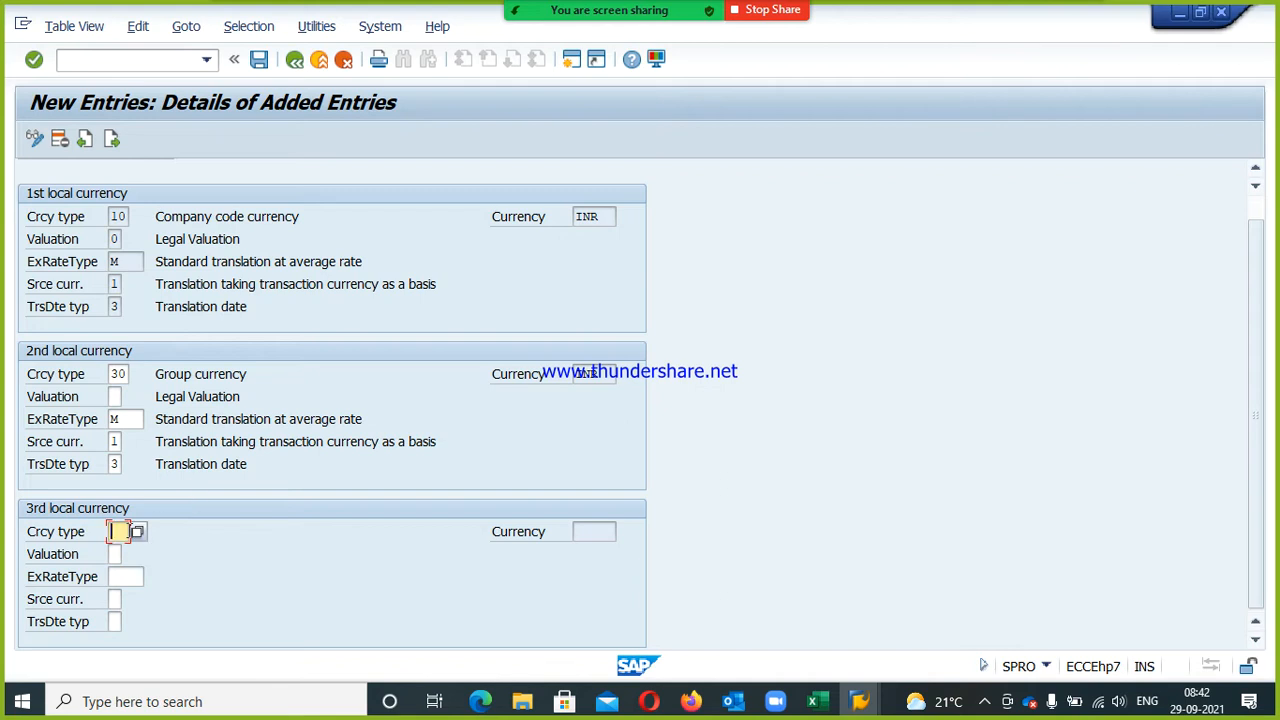
key(F4)
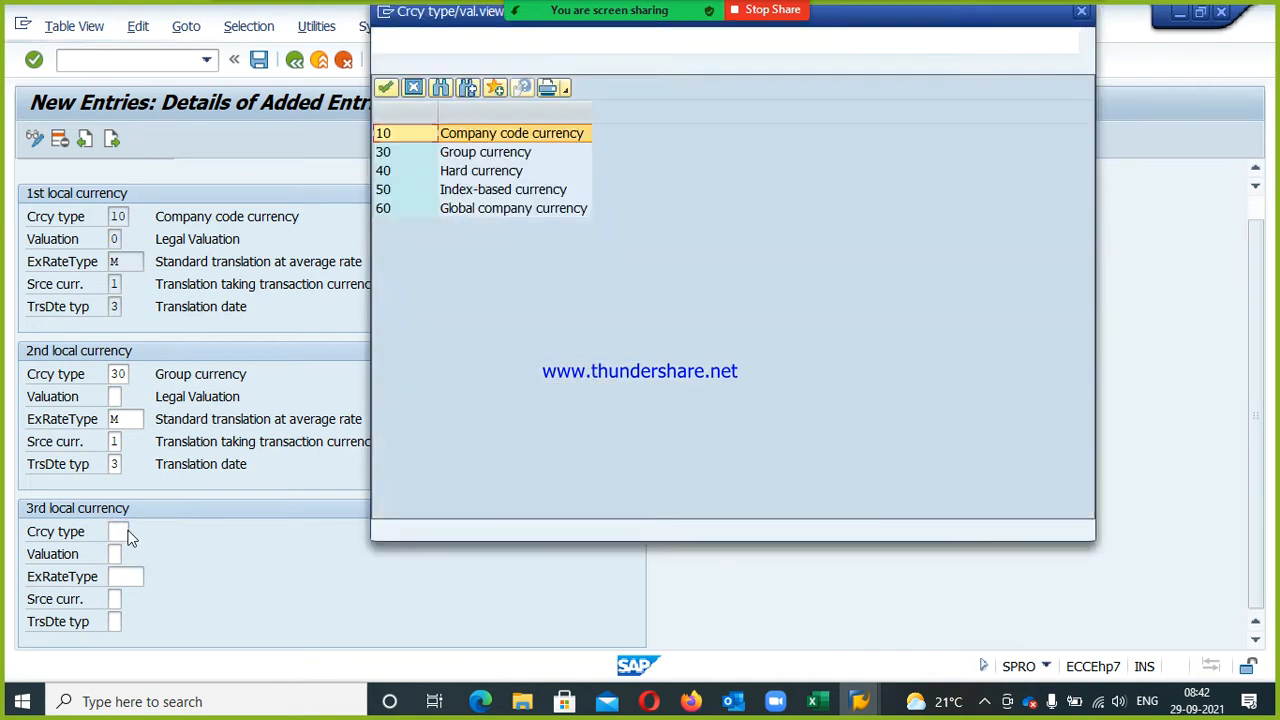
click(513, 212)
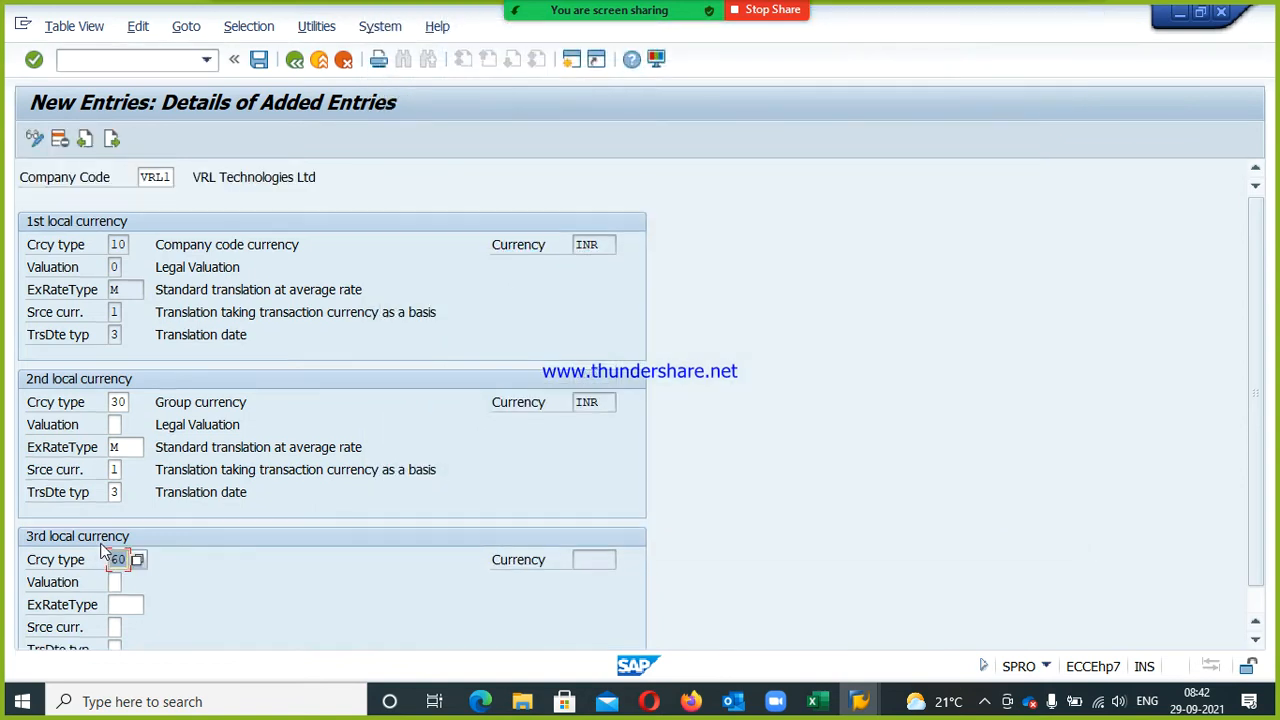
- Fill in the third local currency with valuation 0, exchange rate type M and source currency 1
click(128, 604)
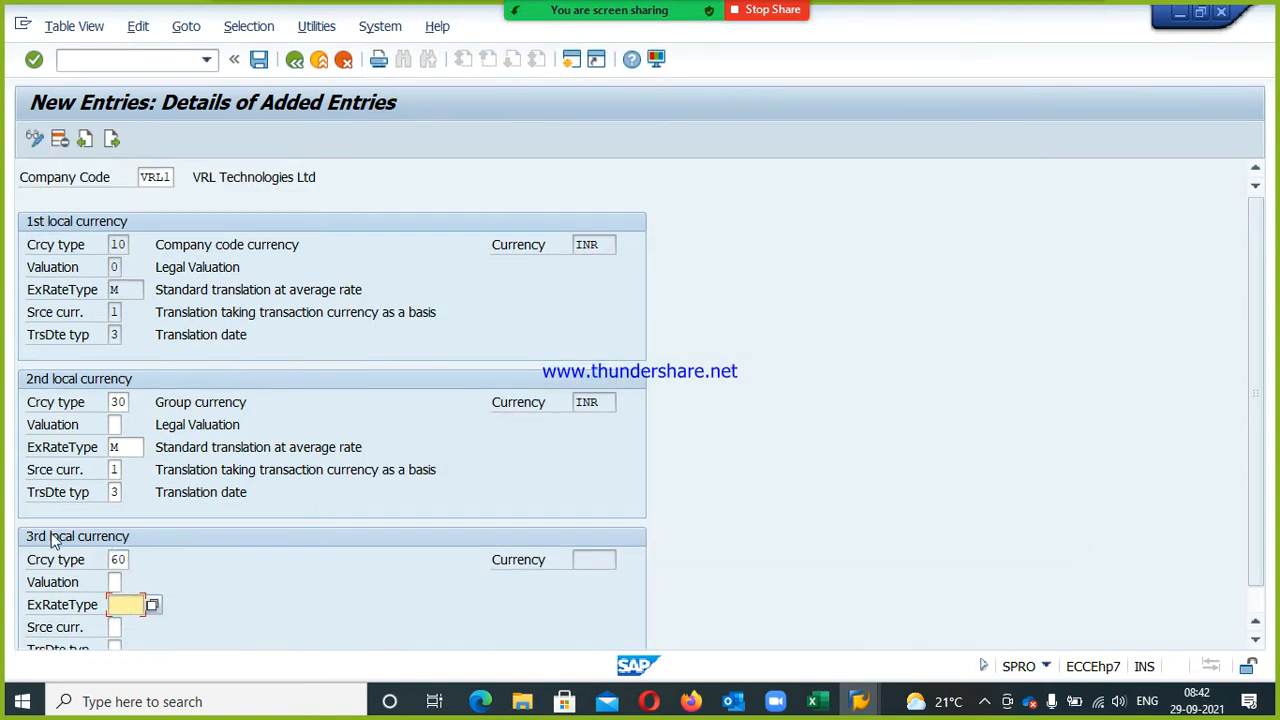
key(shift+Tab)
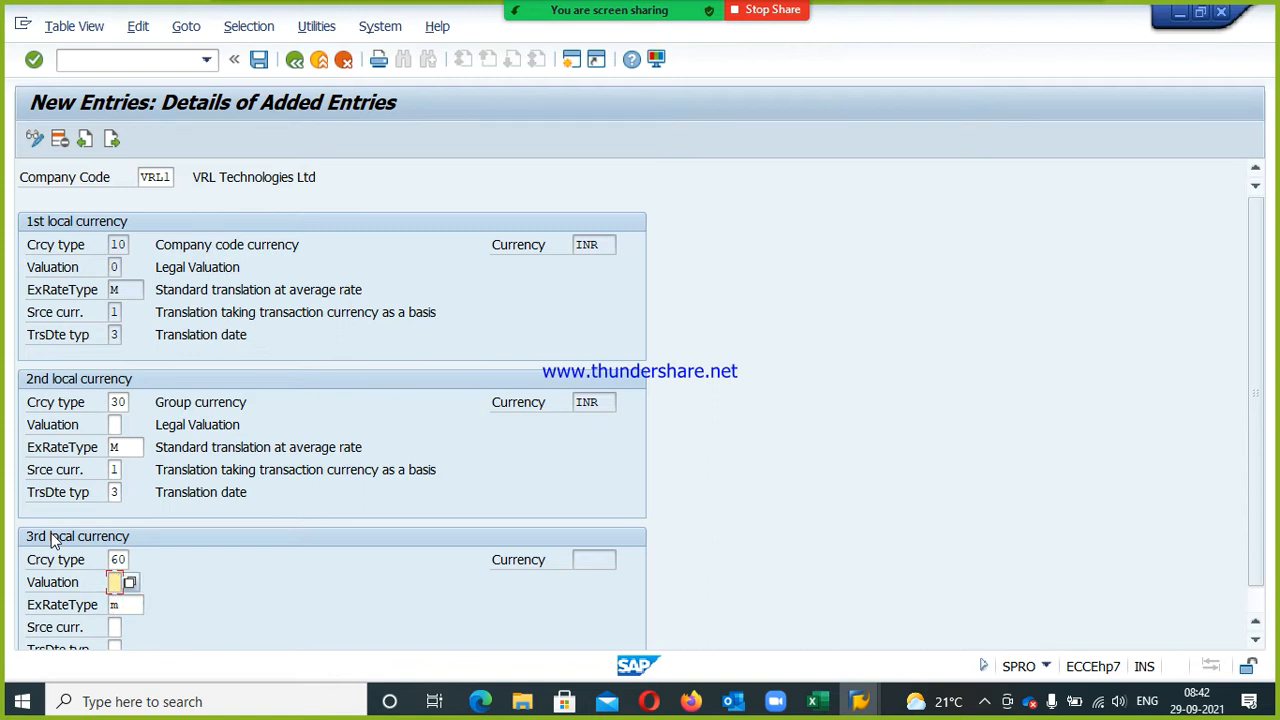
text(0)
key(Tab)
key(Tab)
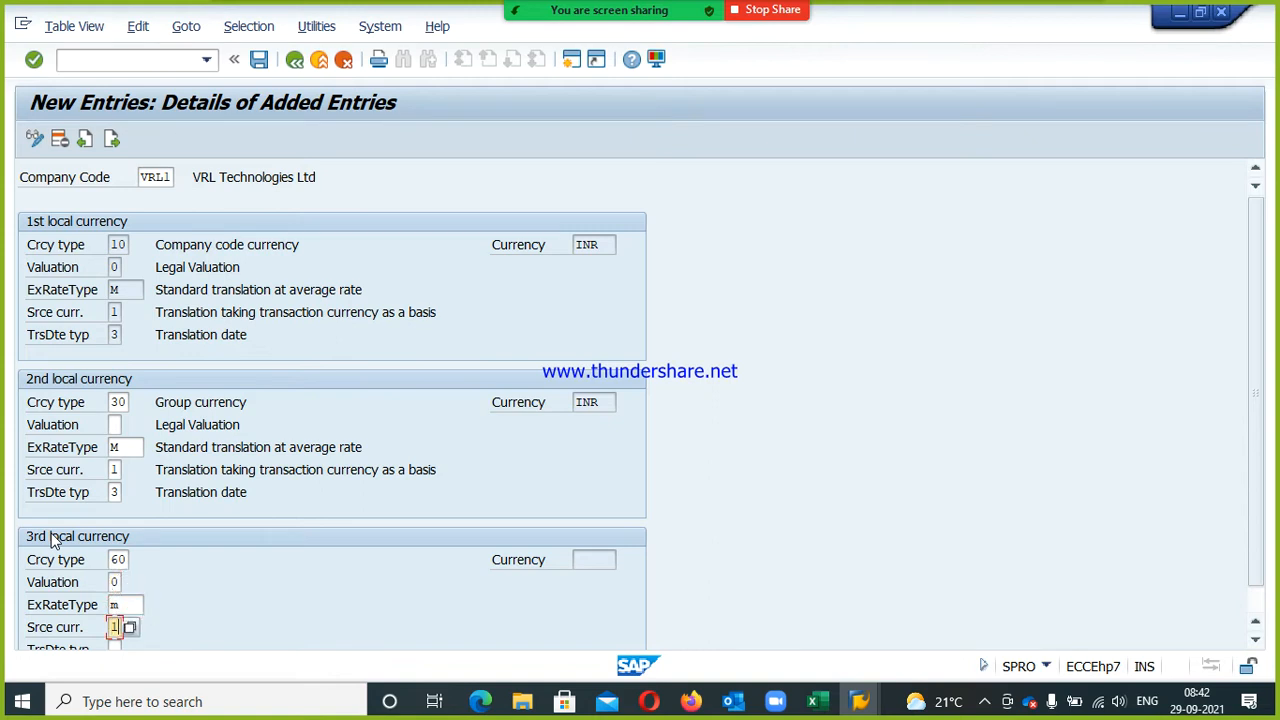
key(Tab)
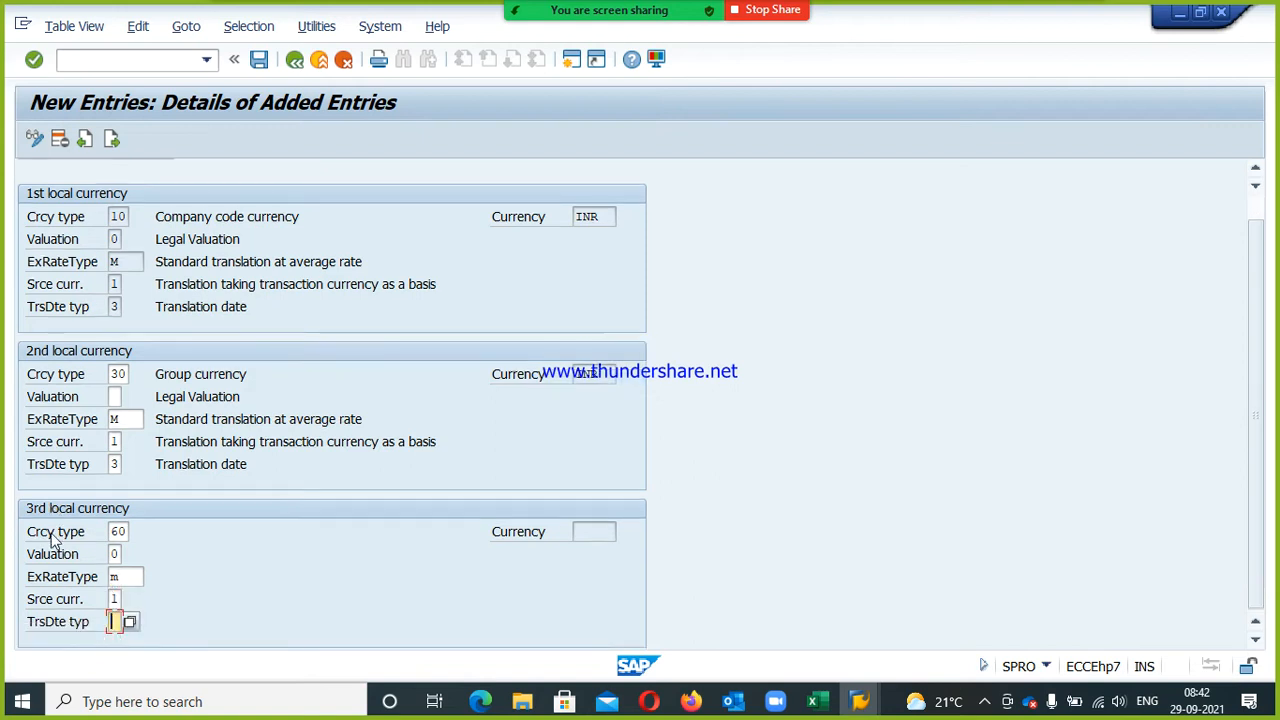
- Complete the third local currency with translation date type 3, accept the check messages and save the entry to the proposed customizing request
key(Return)
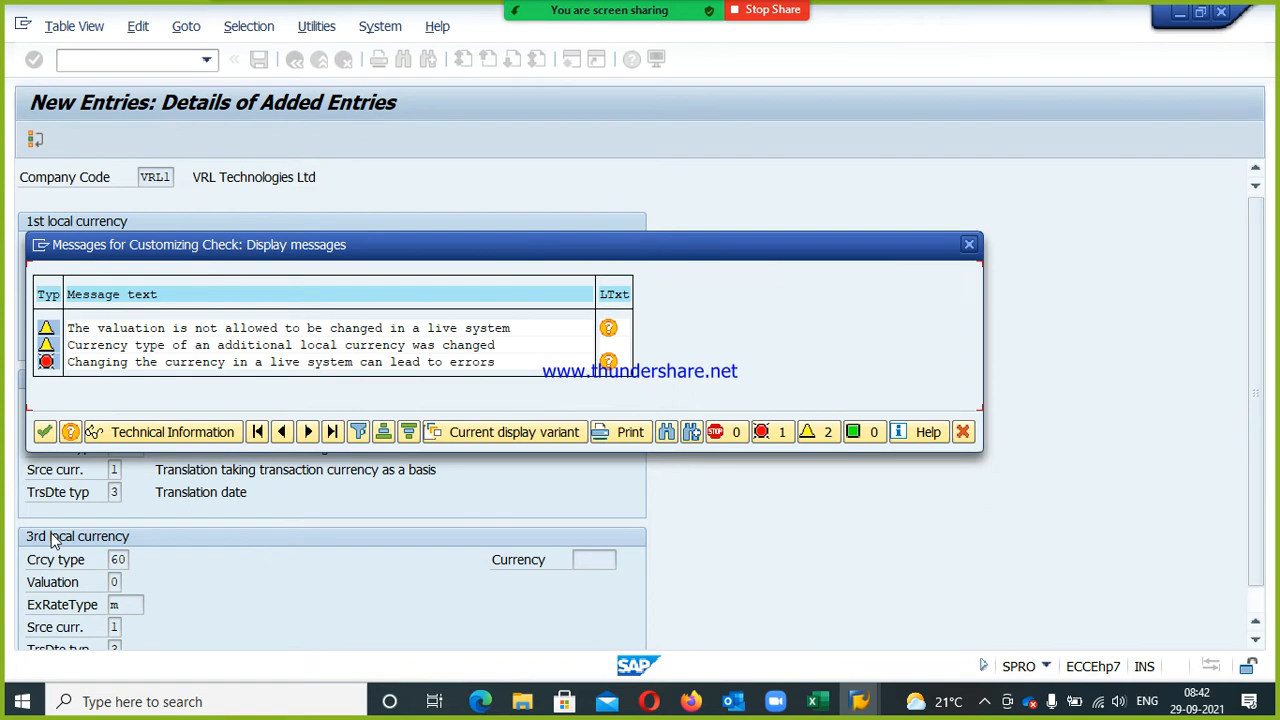
click(44, 431)
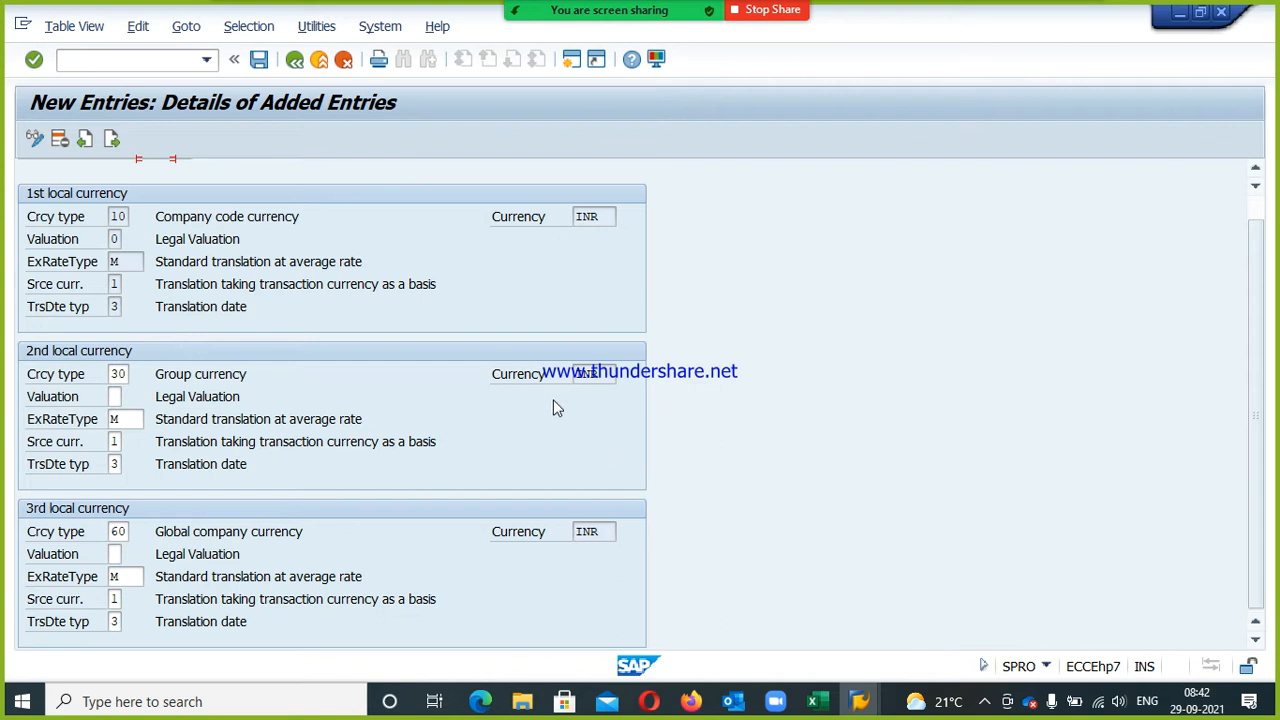
click(259, 59)
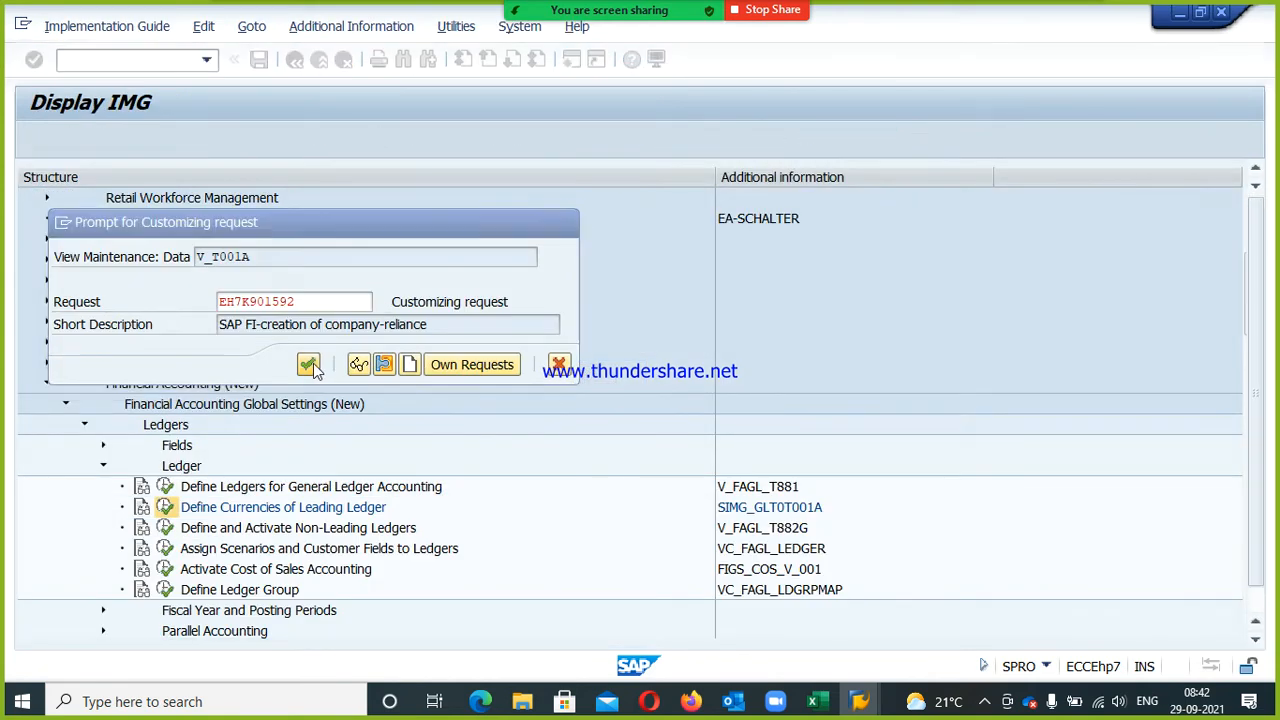
click(309, 363)
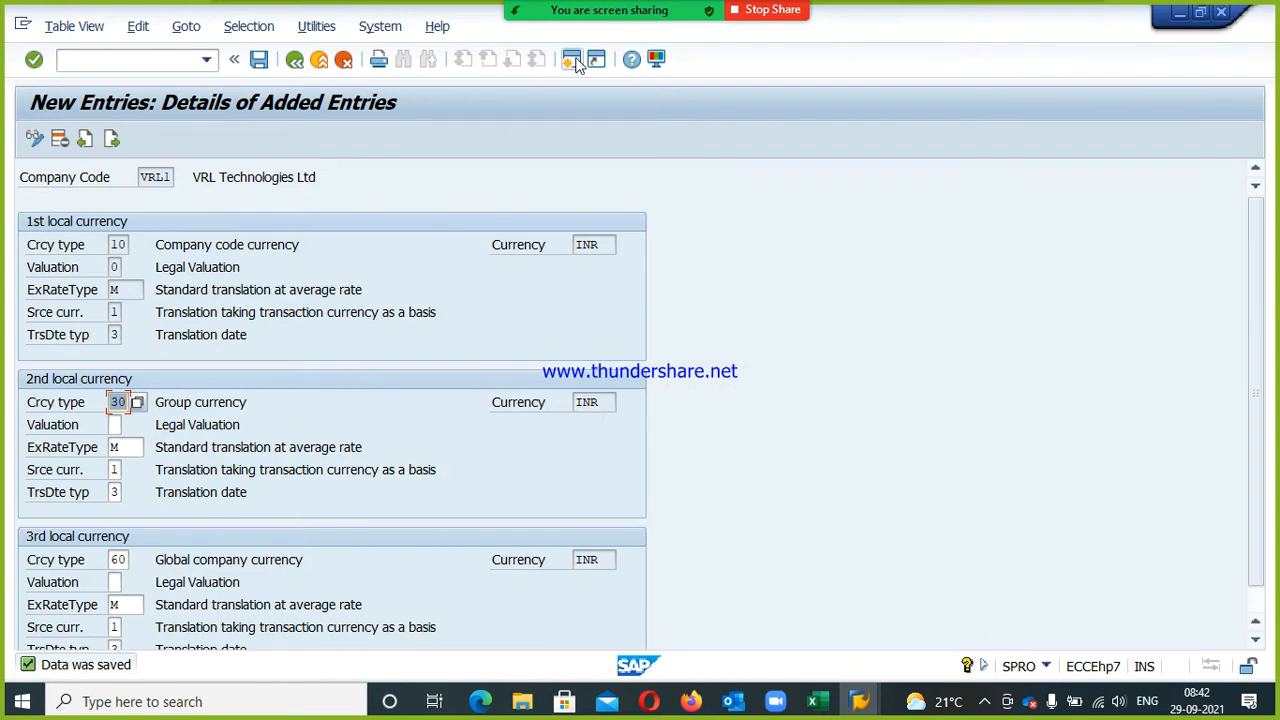
- In a new session, run transaction SCC4, review the details of client 800 and return to SAP Easy Access
click(571, 59)
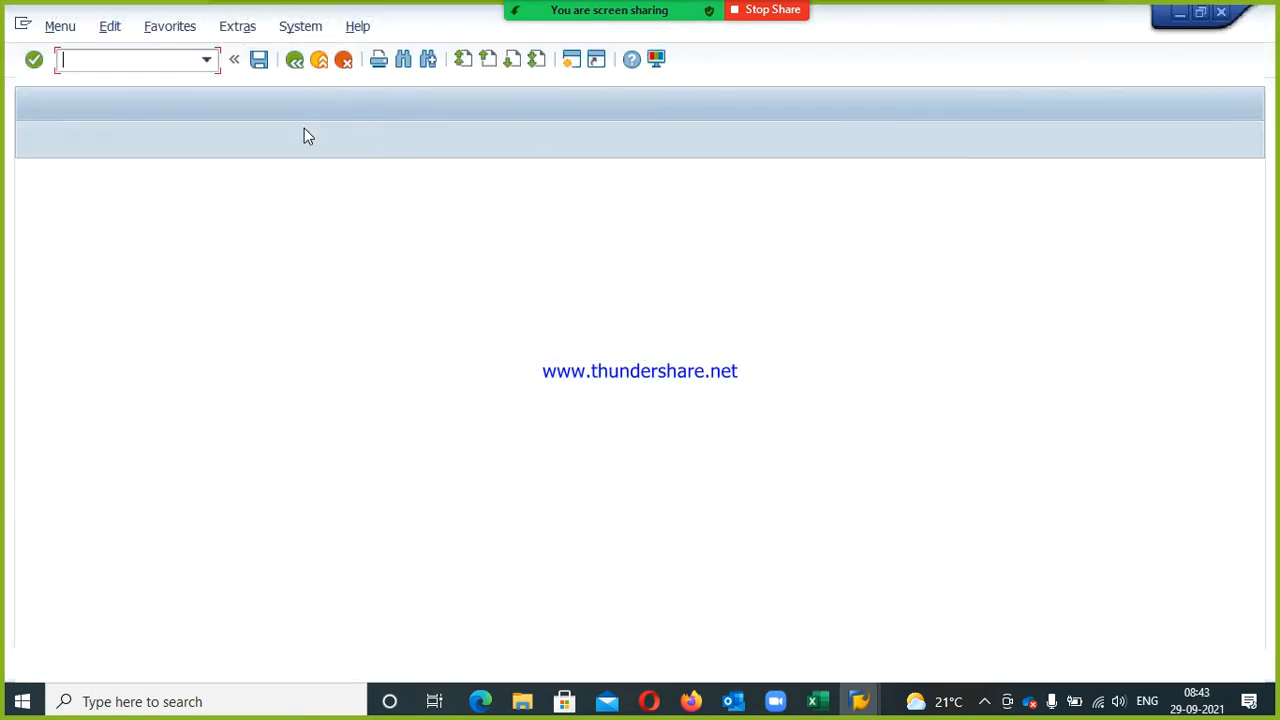
text(scc4)
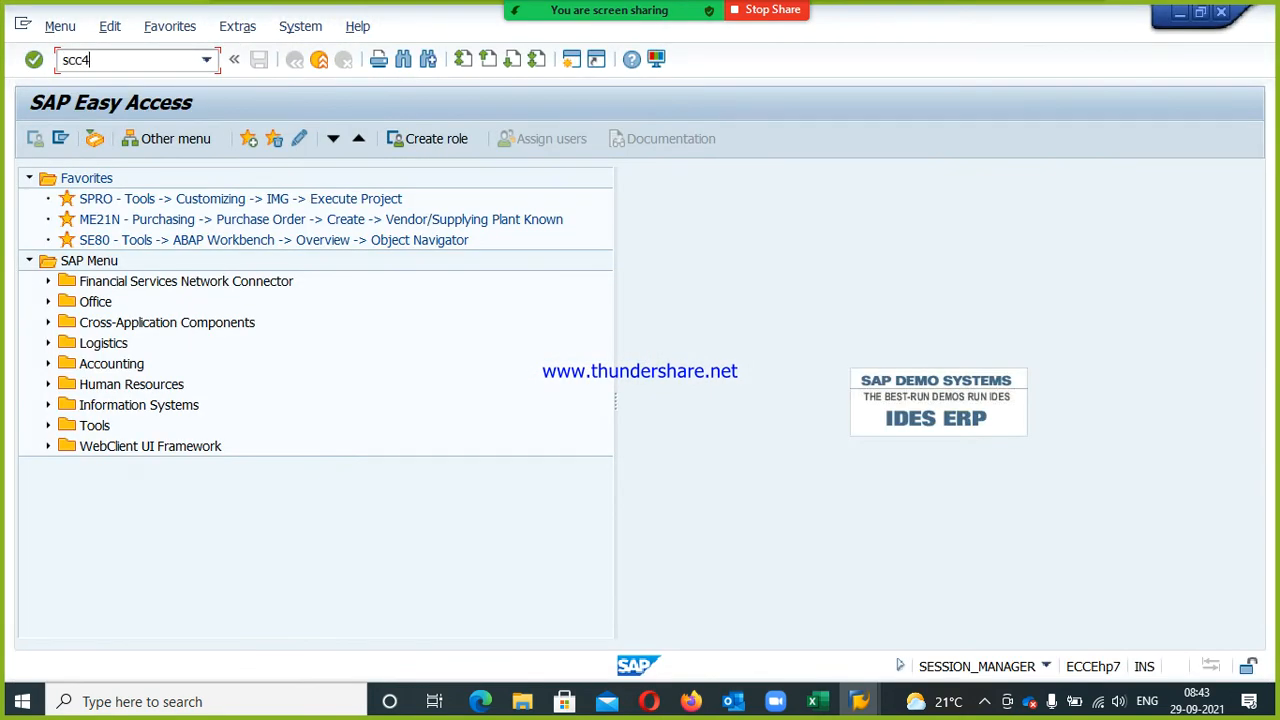
key(Return)
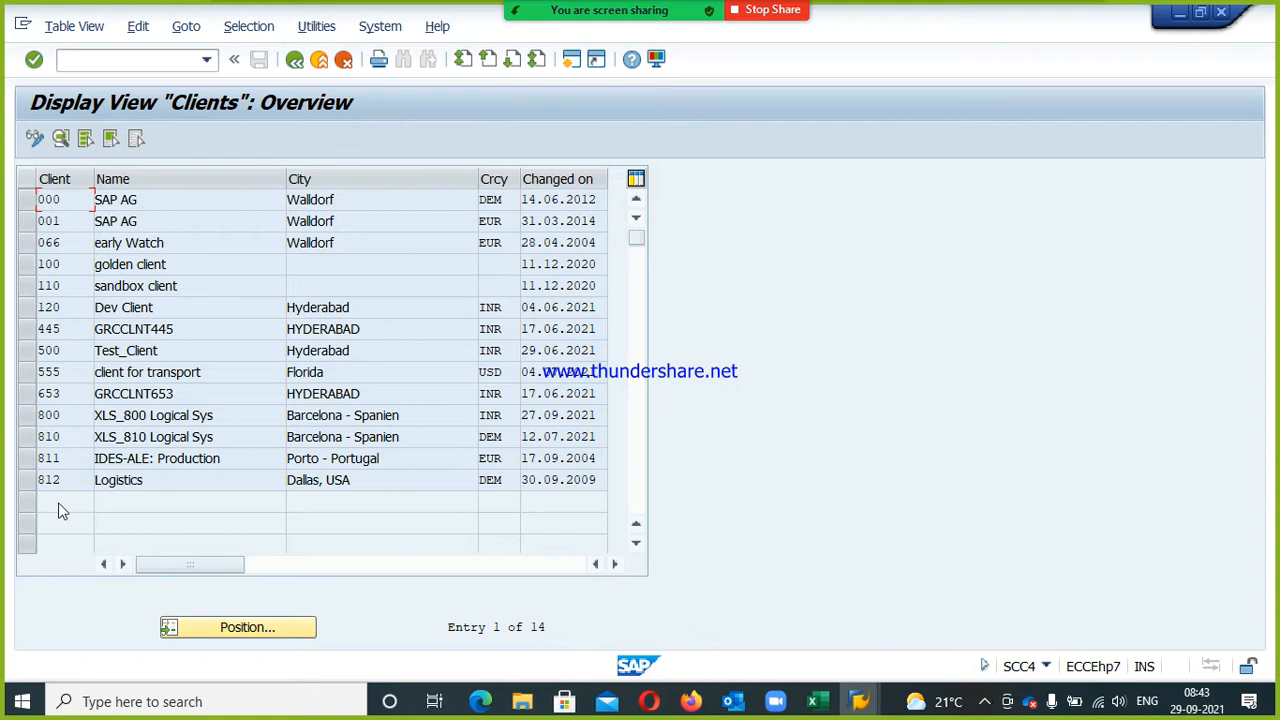
click(66, 416)
click(27, 415)
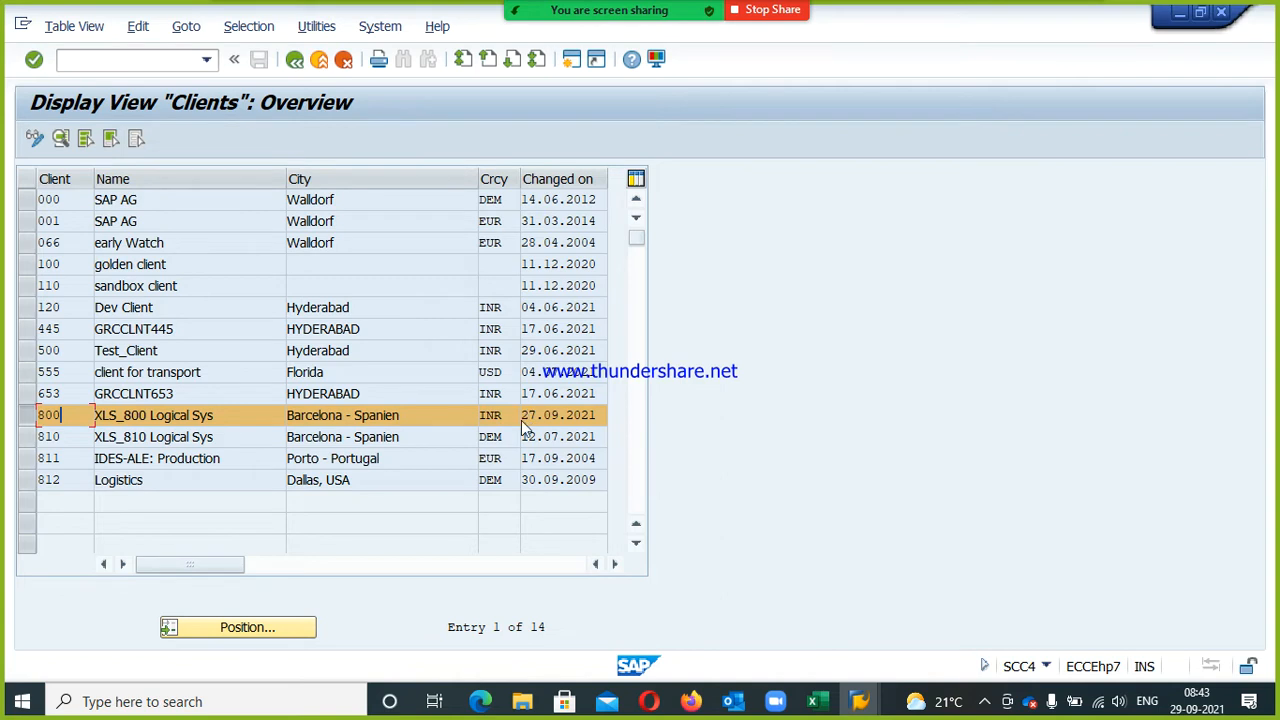
double_click(59, 414)
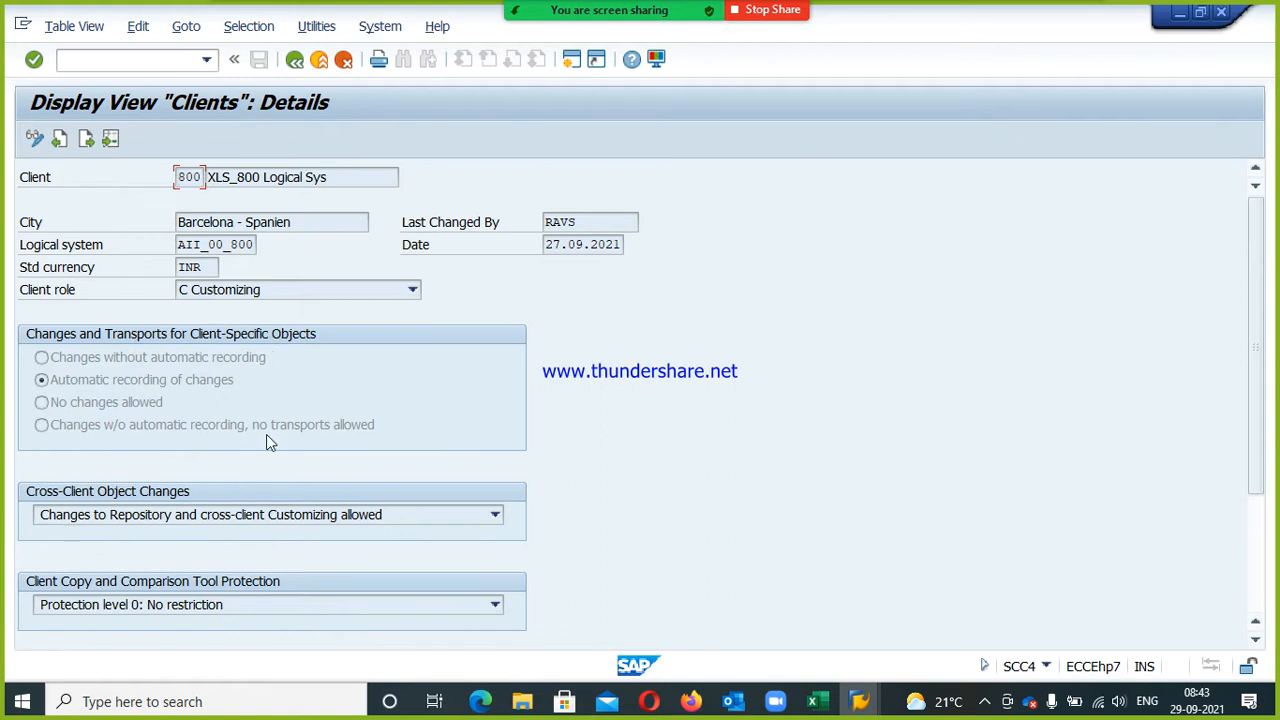
click(296, 64)
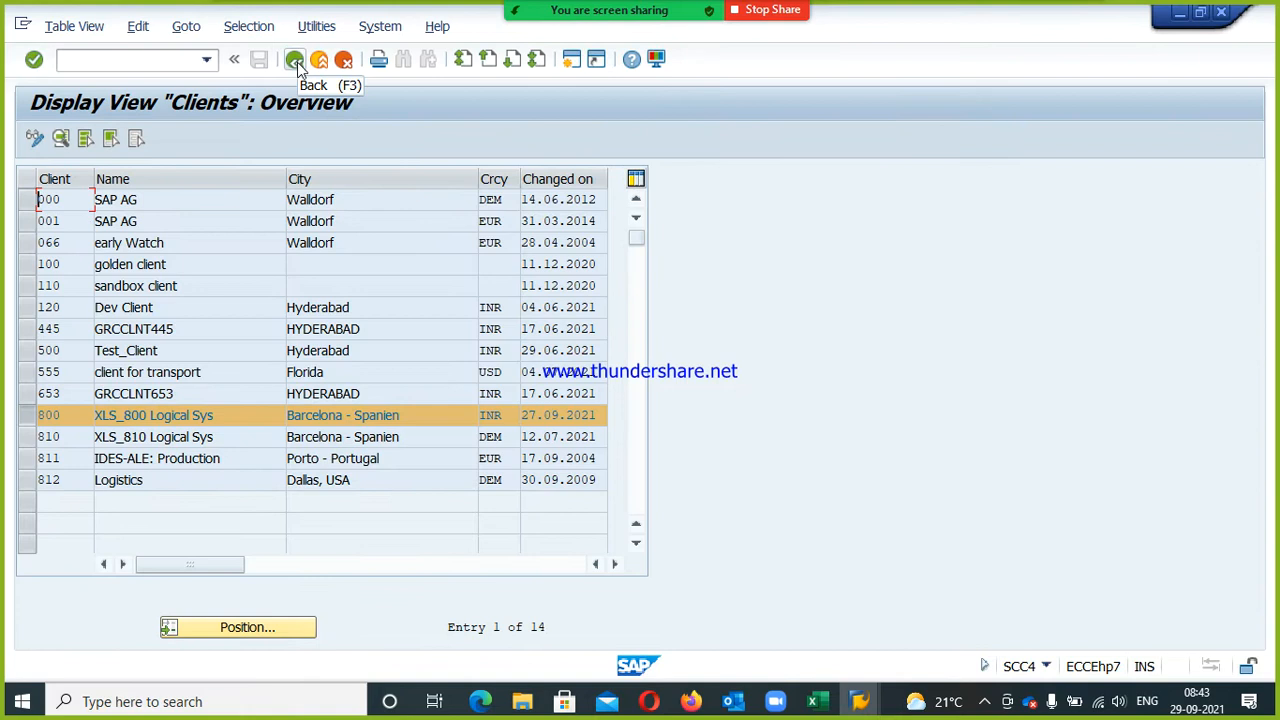
click(36, 417)
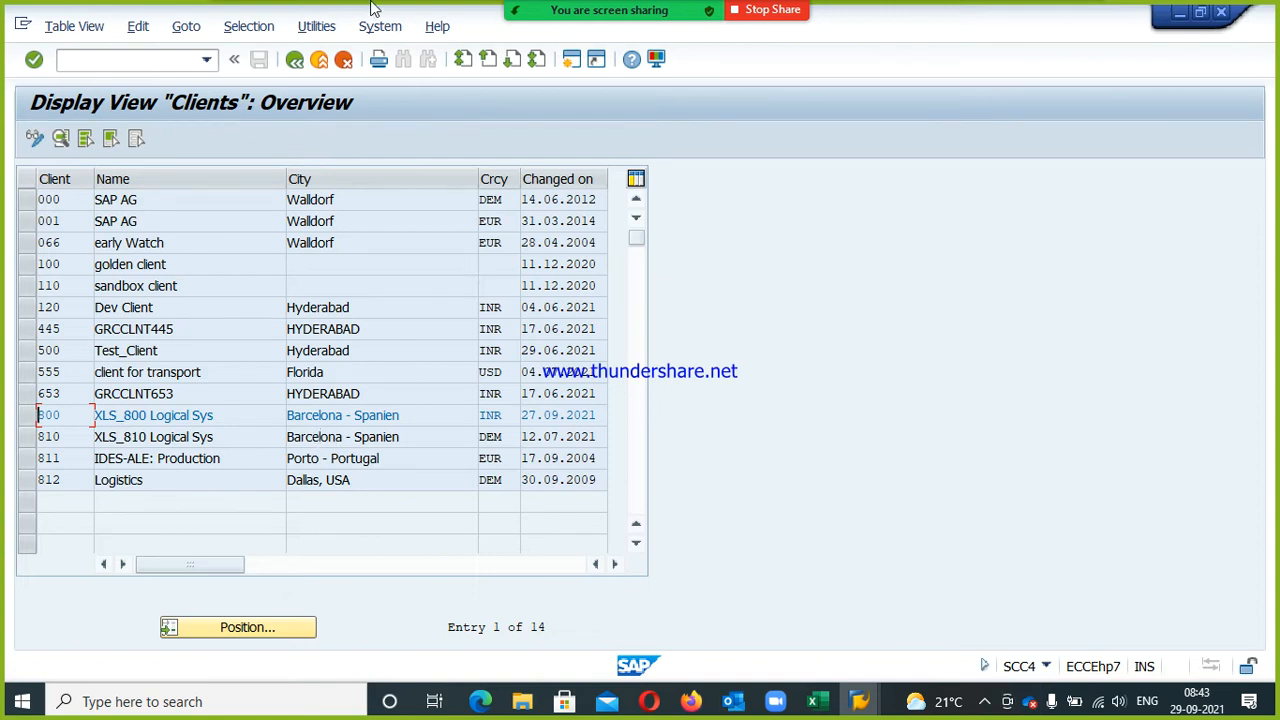
click(294, 60)
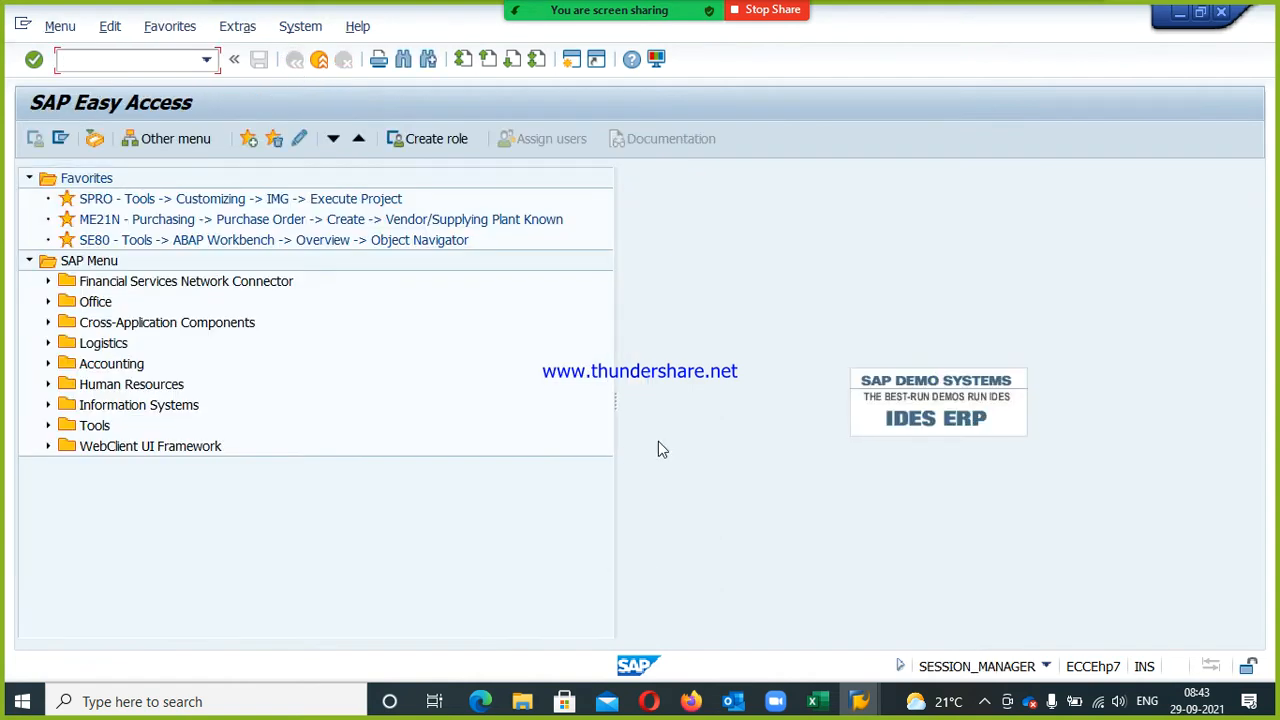
- Switch back to the session with company code VRL1's currency entries, save them again and return to the Display IMG structure
mouse_move(860, 701)
click(880, 640)
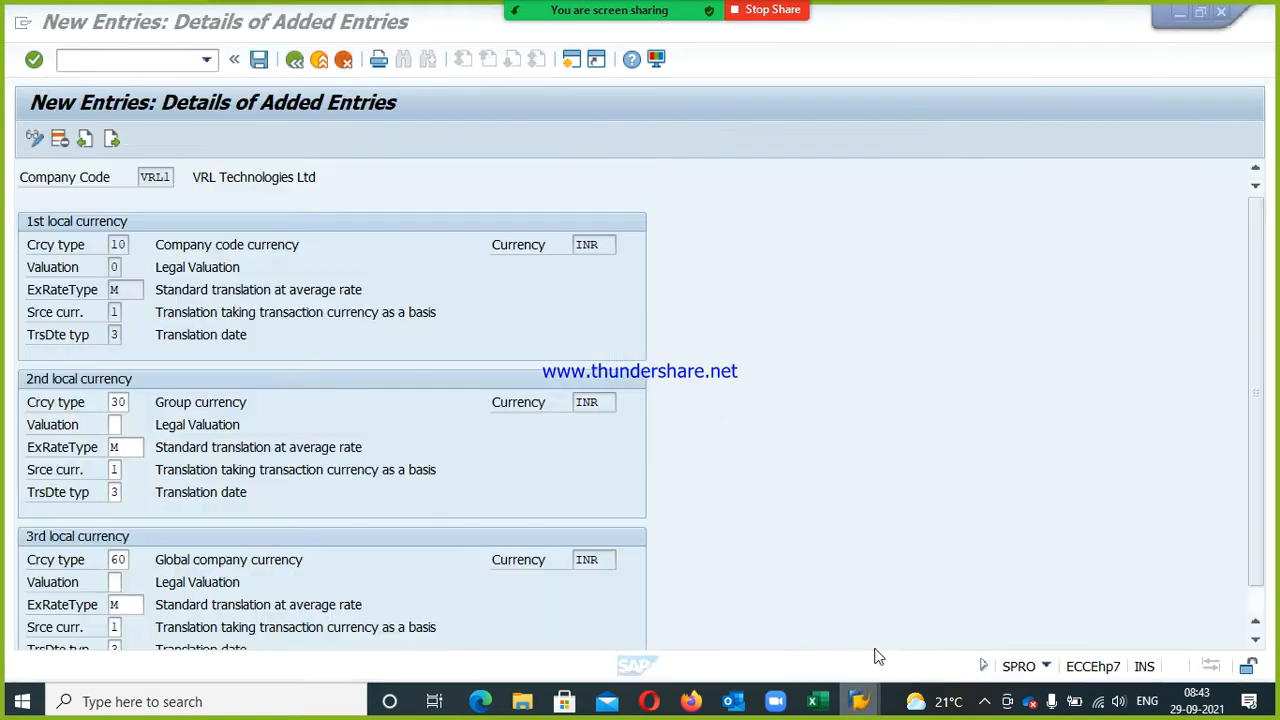
click(259, 59)
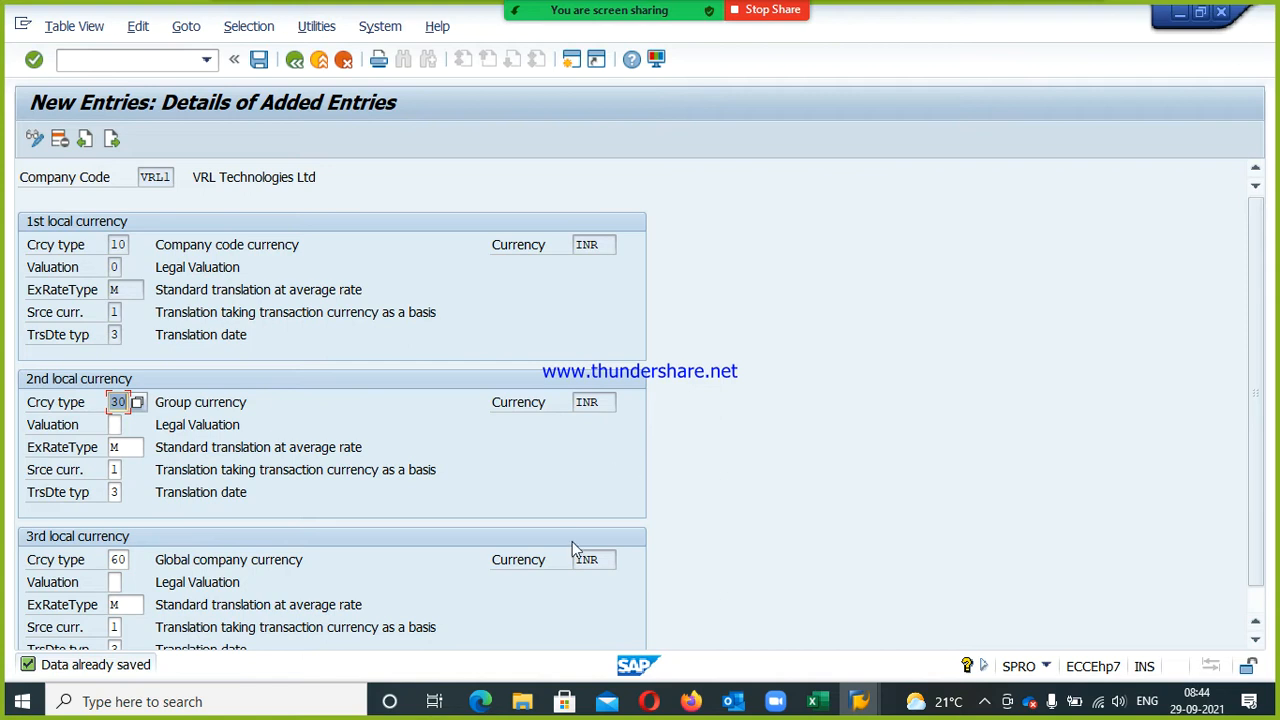
click(293, 60)
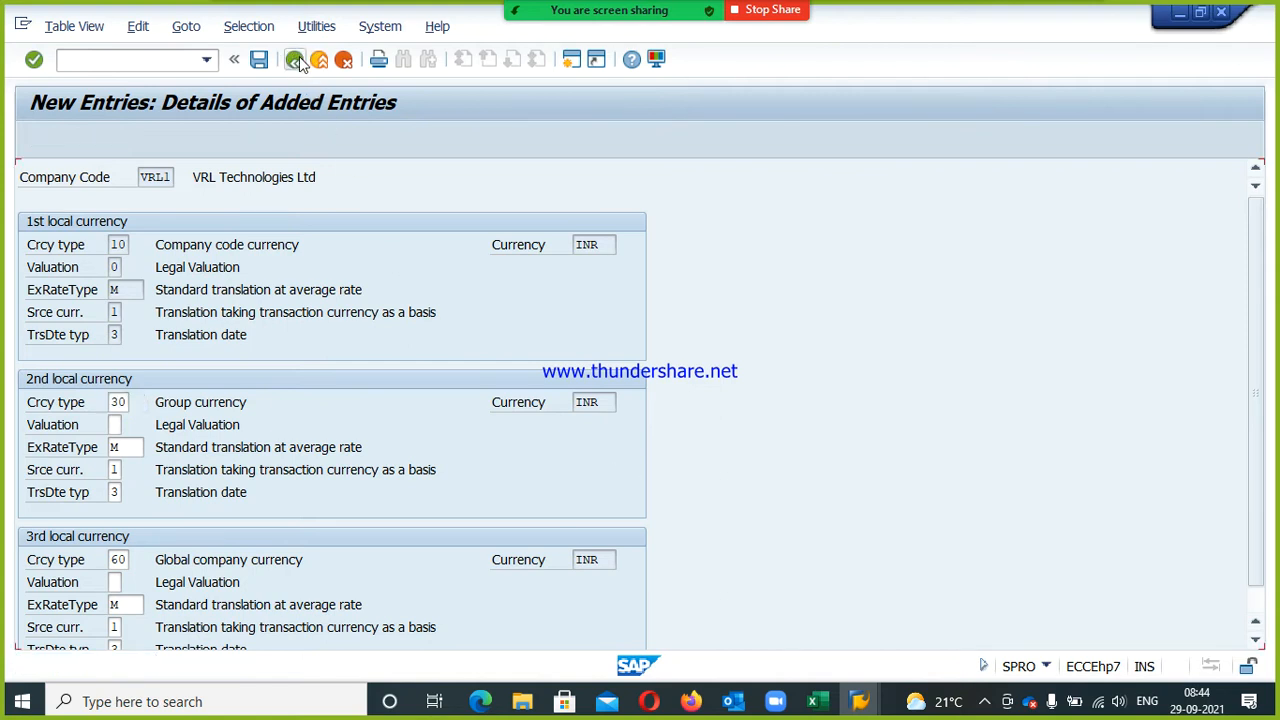
click(295, 60)
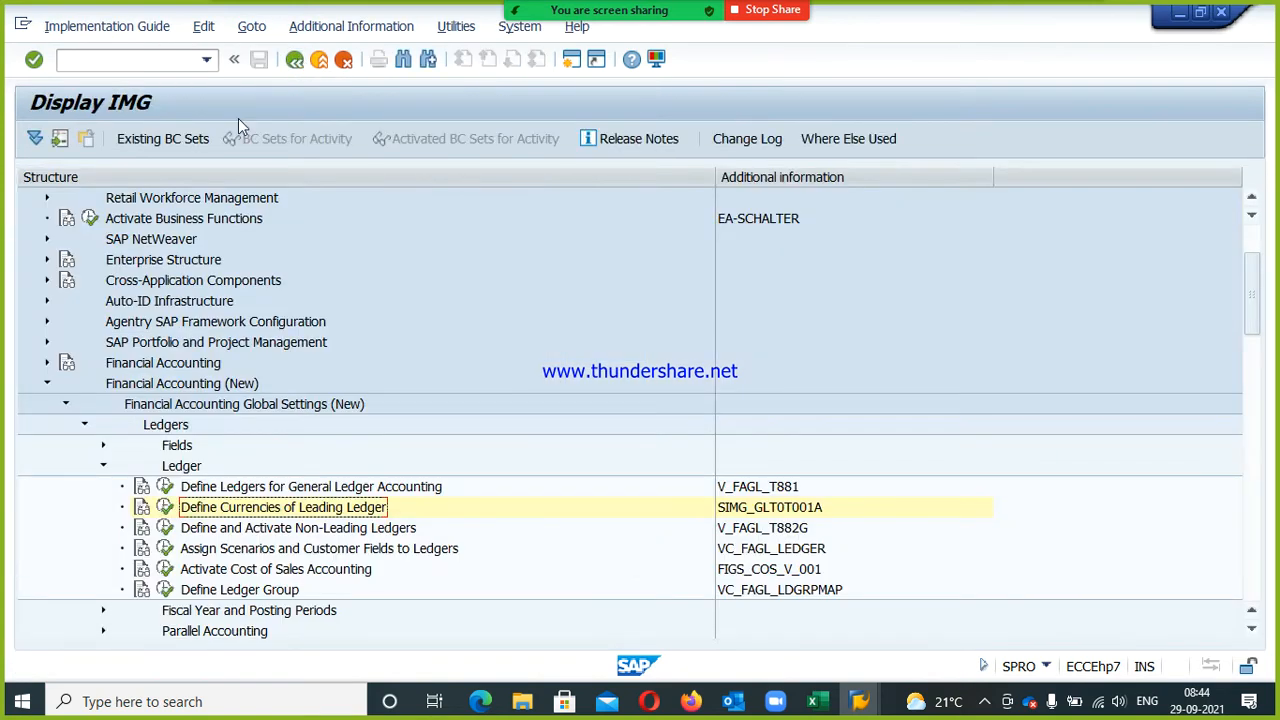
- Open Define and Activate Non-Leading Ledgers with ledger V1 as the work area
click(223, 535)
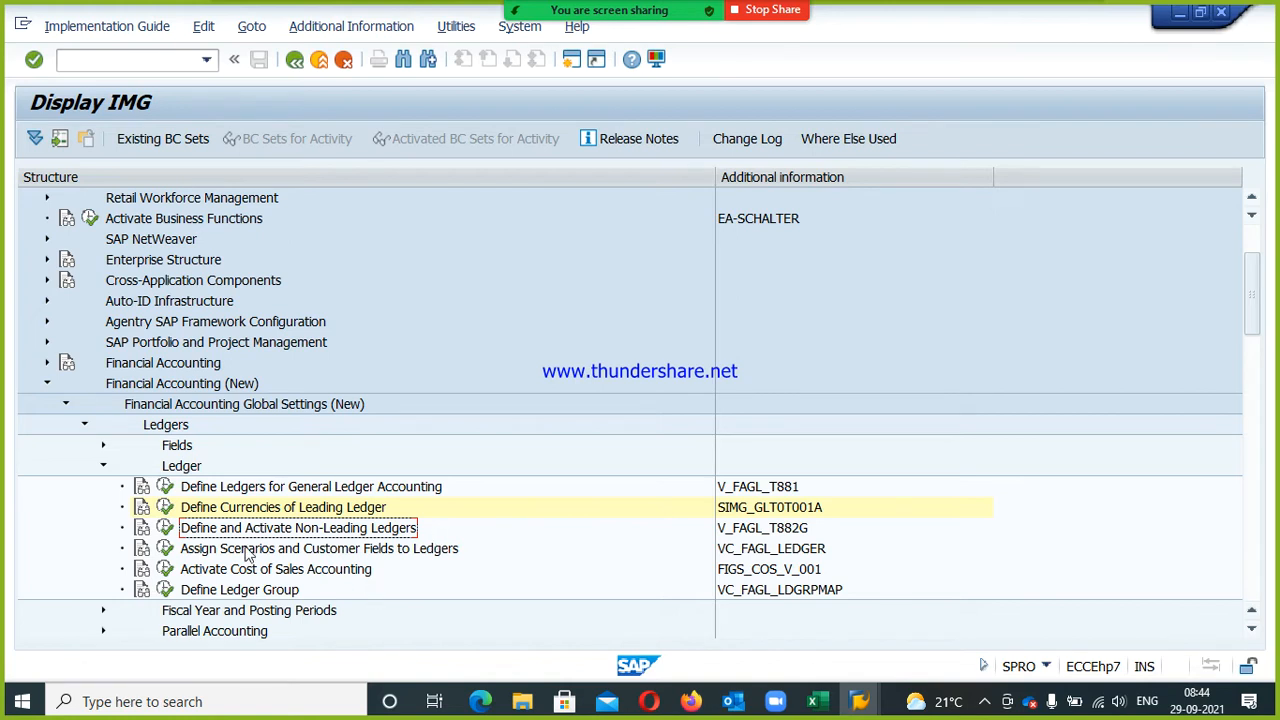
click(165, 528)
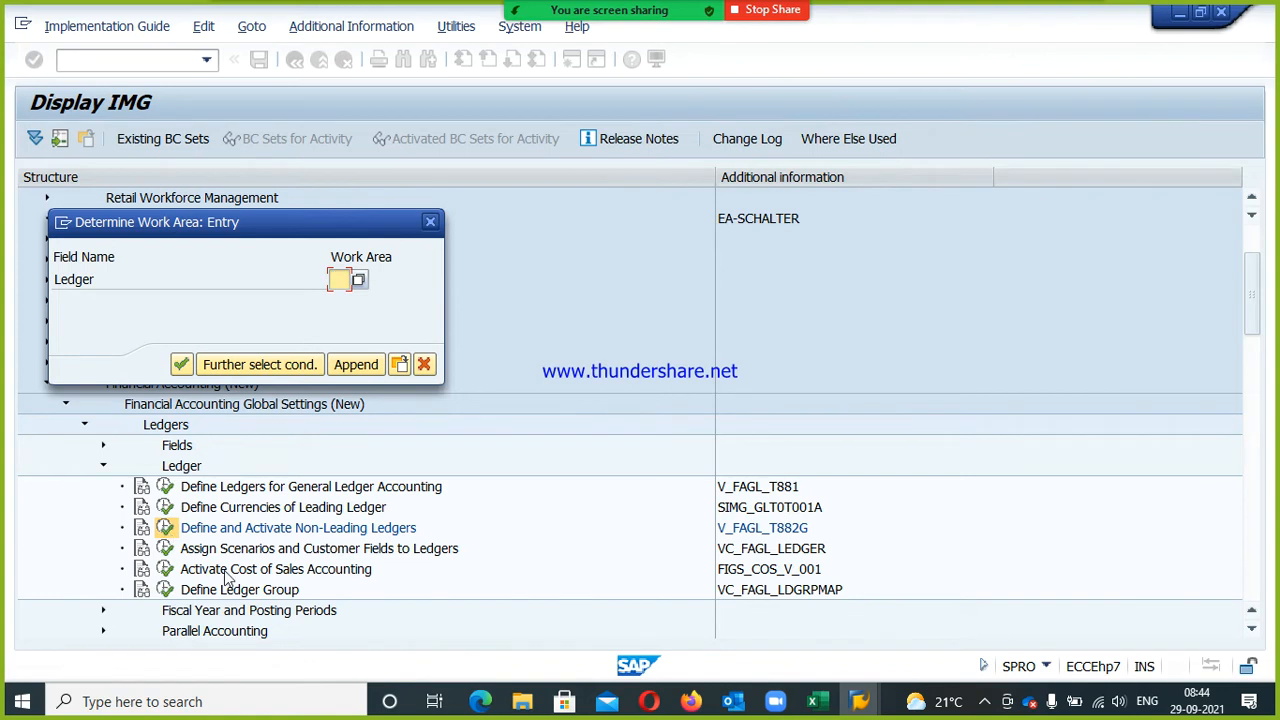
text(v1)
click(178, 366)
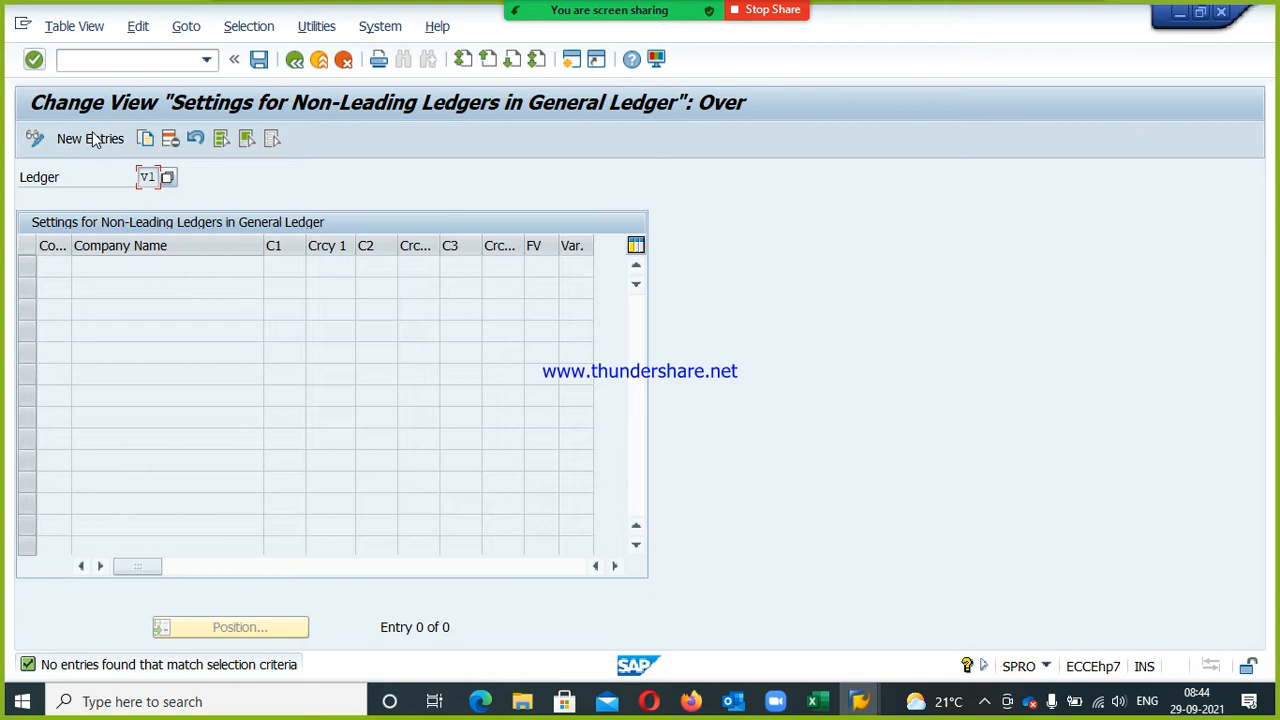
- Create a new entry for company code VRL1 under ledger V1, answering No to the consistency check about productive use
click(92, 138)
text(vr)
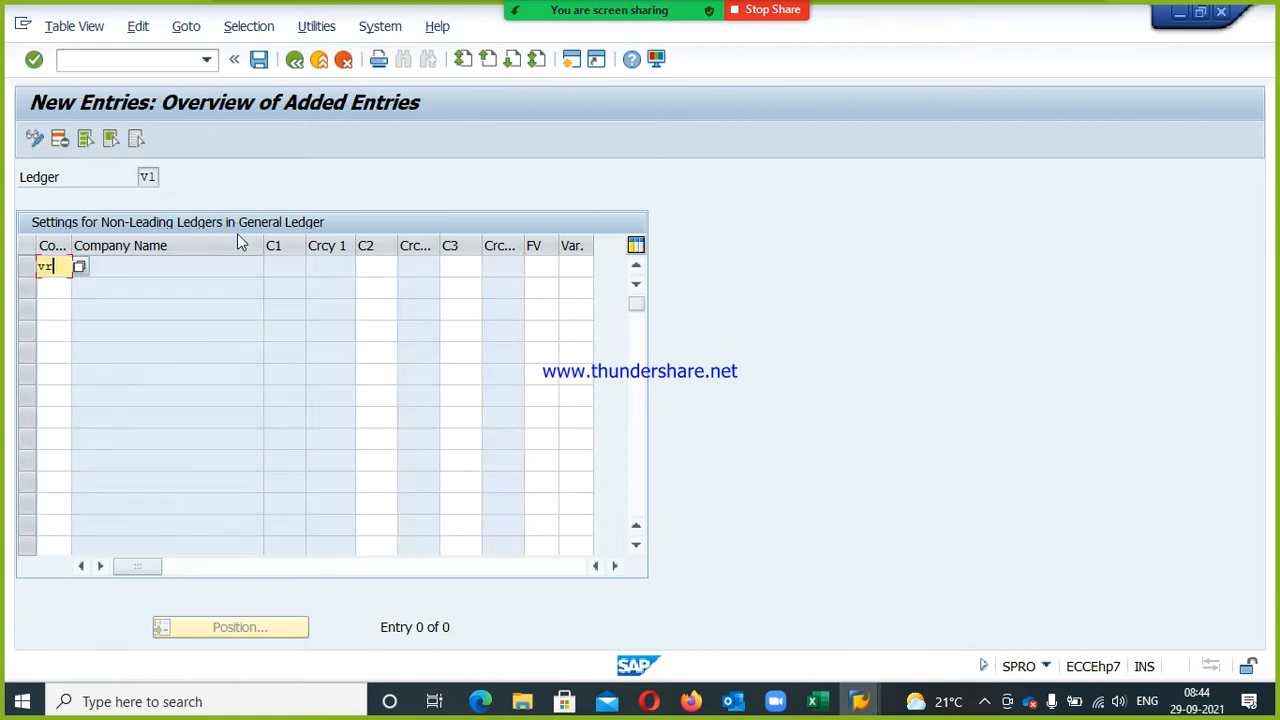
text(11)
key(Return)
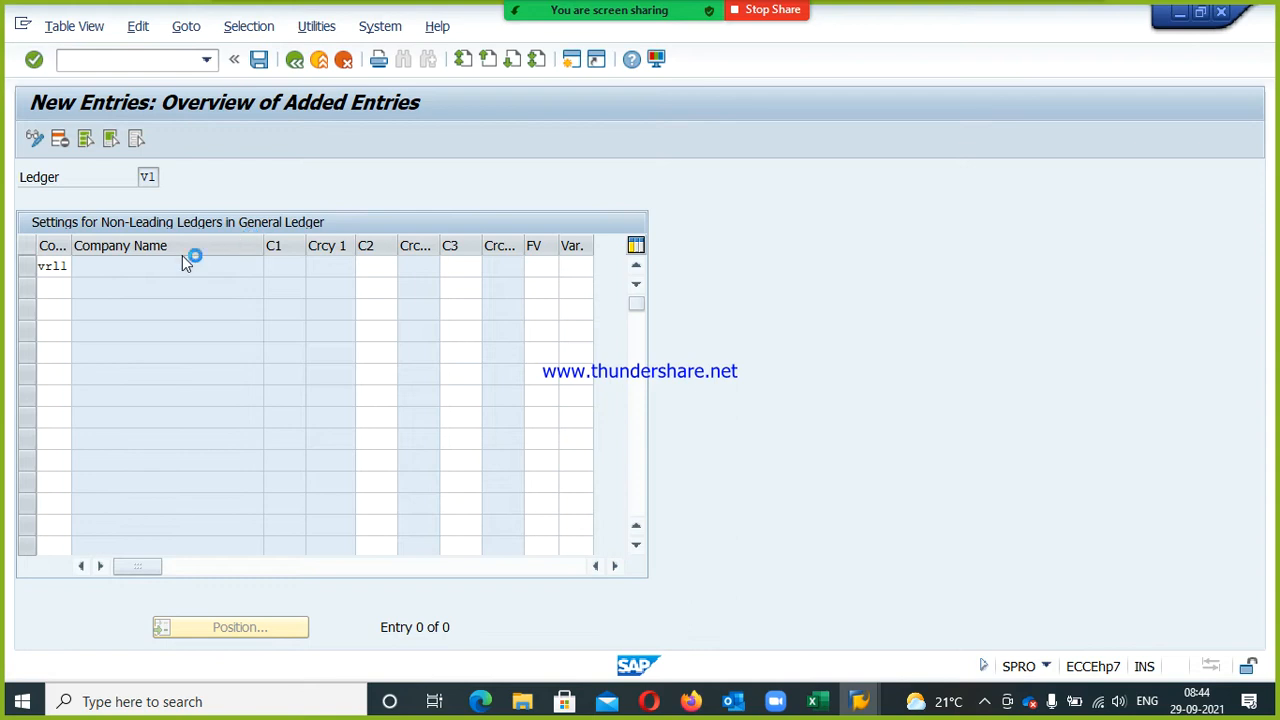
drag(495, 300, 828, 210)
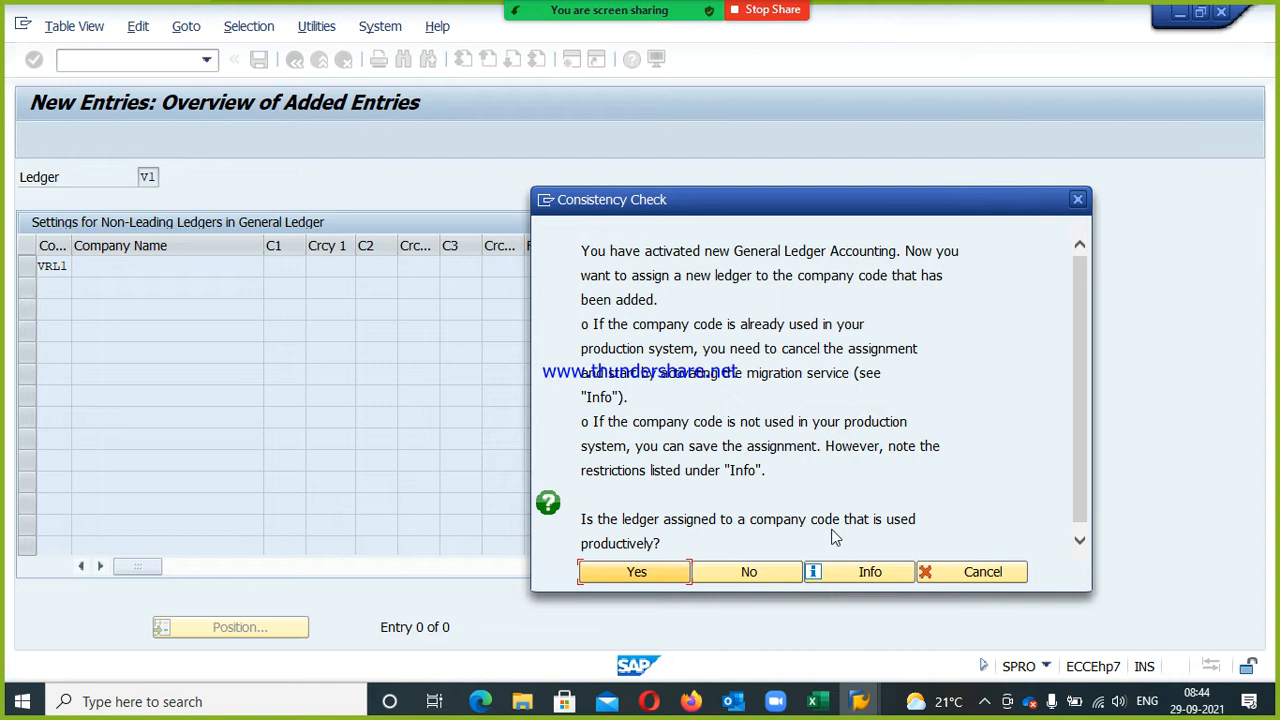
click(774, 577)
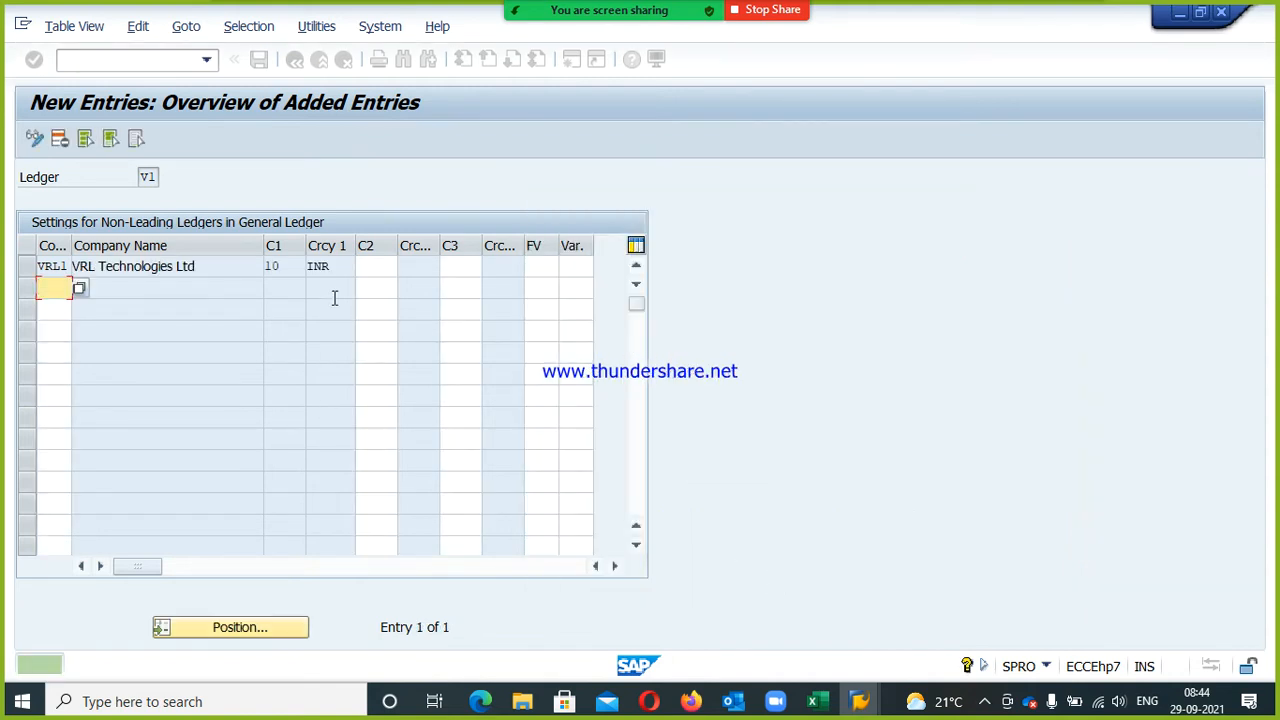
- Set the second currency (C2) of the VRL1 row to 30, Group currency, from its possible values
click(377, 268)
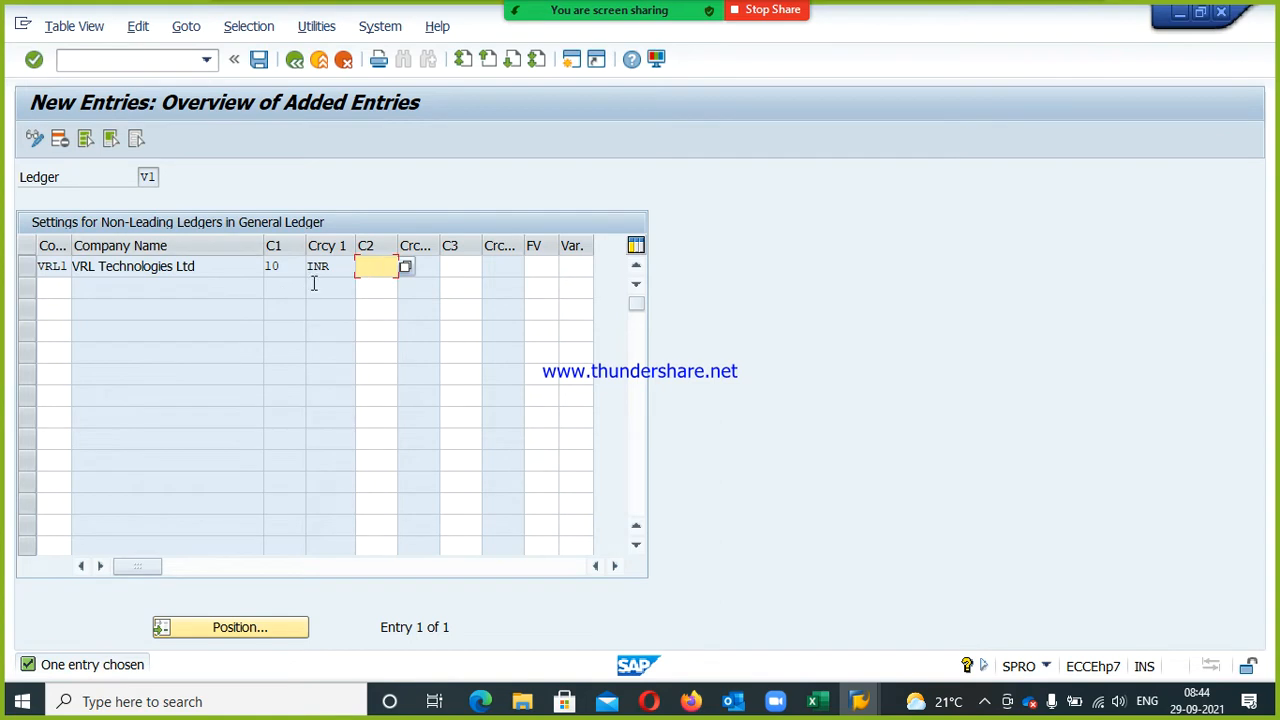
key(F4)
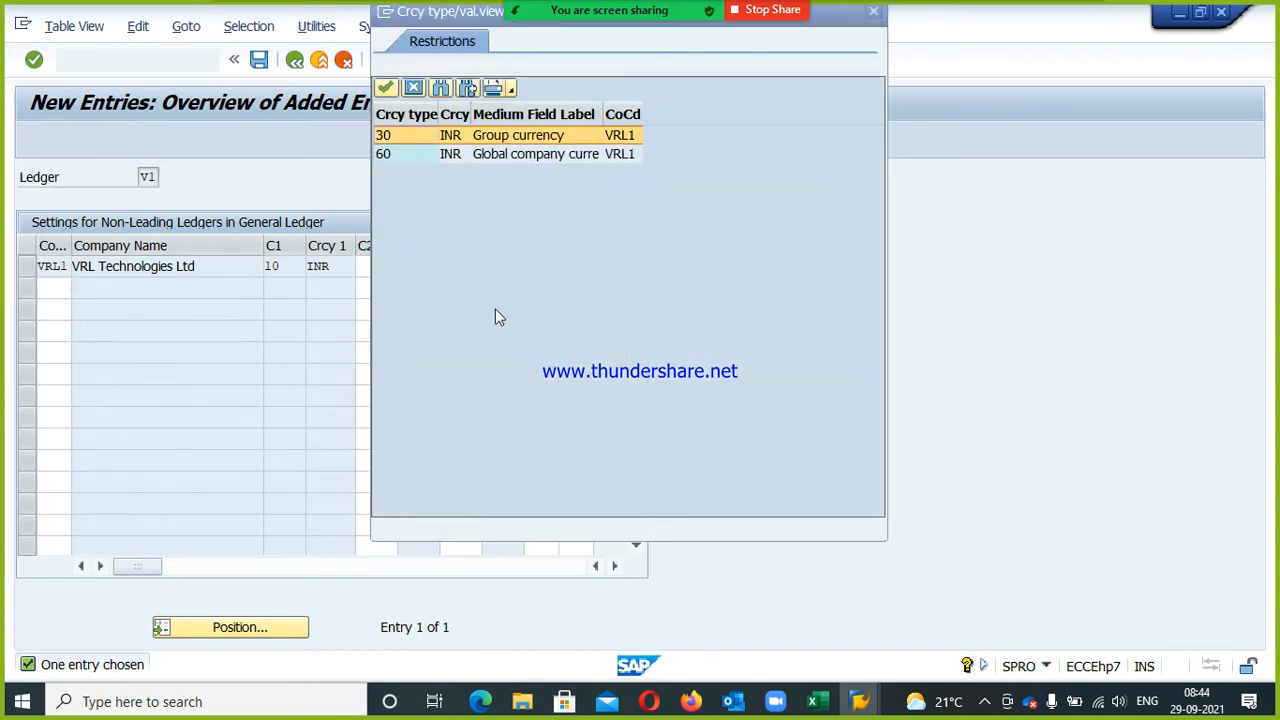
key(Escape)
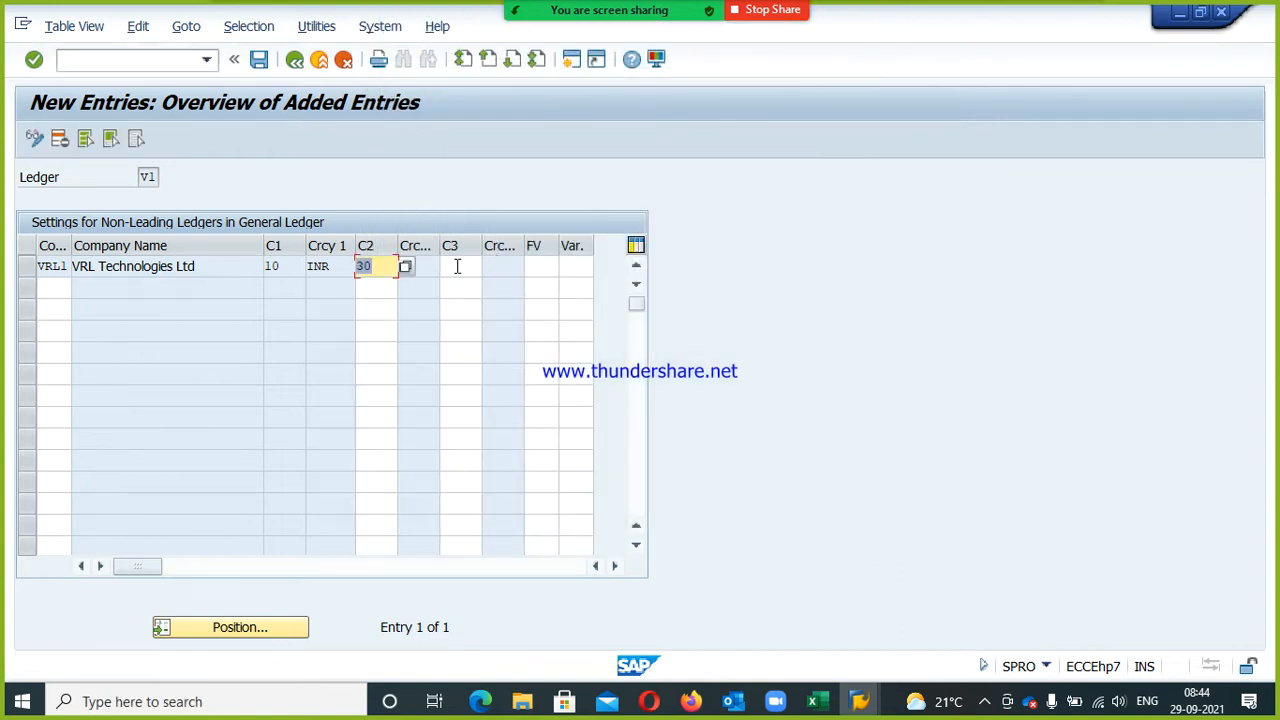
- Set the third currency (C3) of the VRL1 row to 60, answering No to the consistency check about productive use
click(457, 266)
text(60)
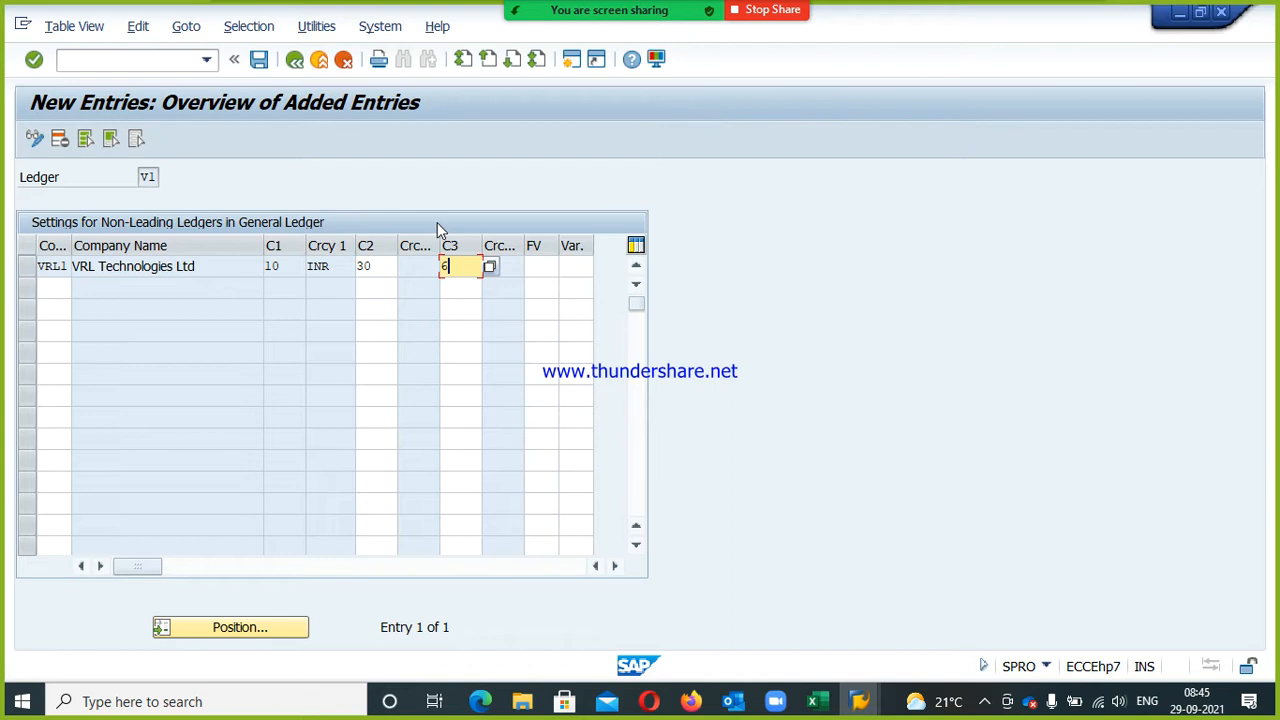
key(Return)
key(ctrl+s)
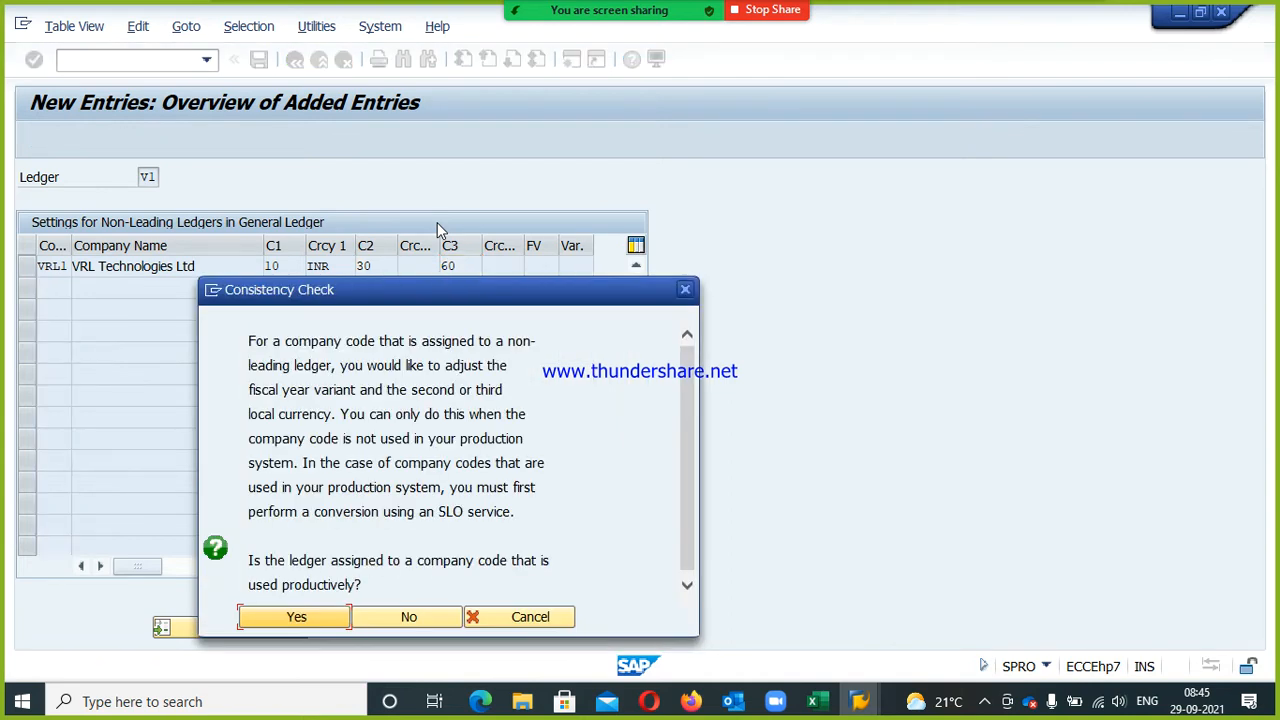
click(409, 619)
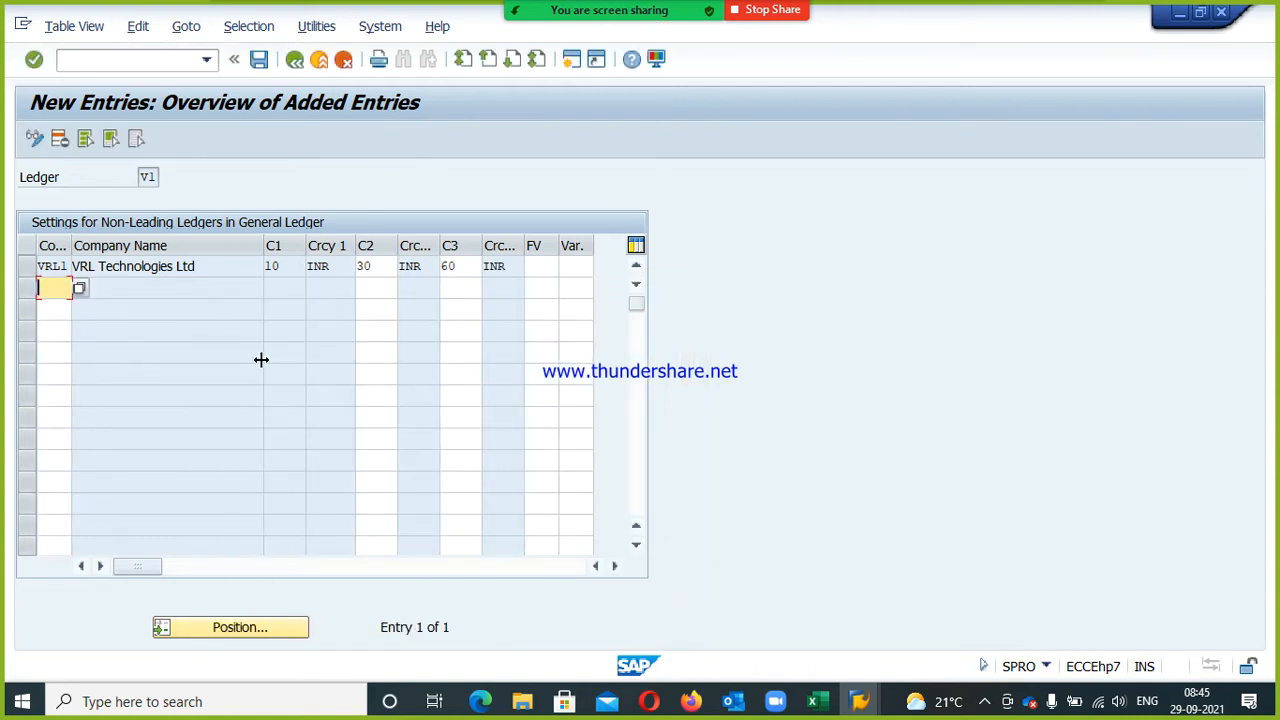
- Save the ledger V1 settings for company code VRL1 to the customizing request and return to the IMG structure
click(259, 63)
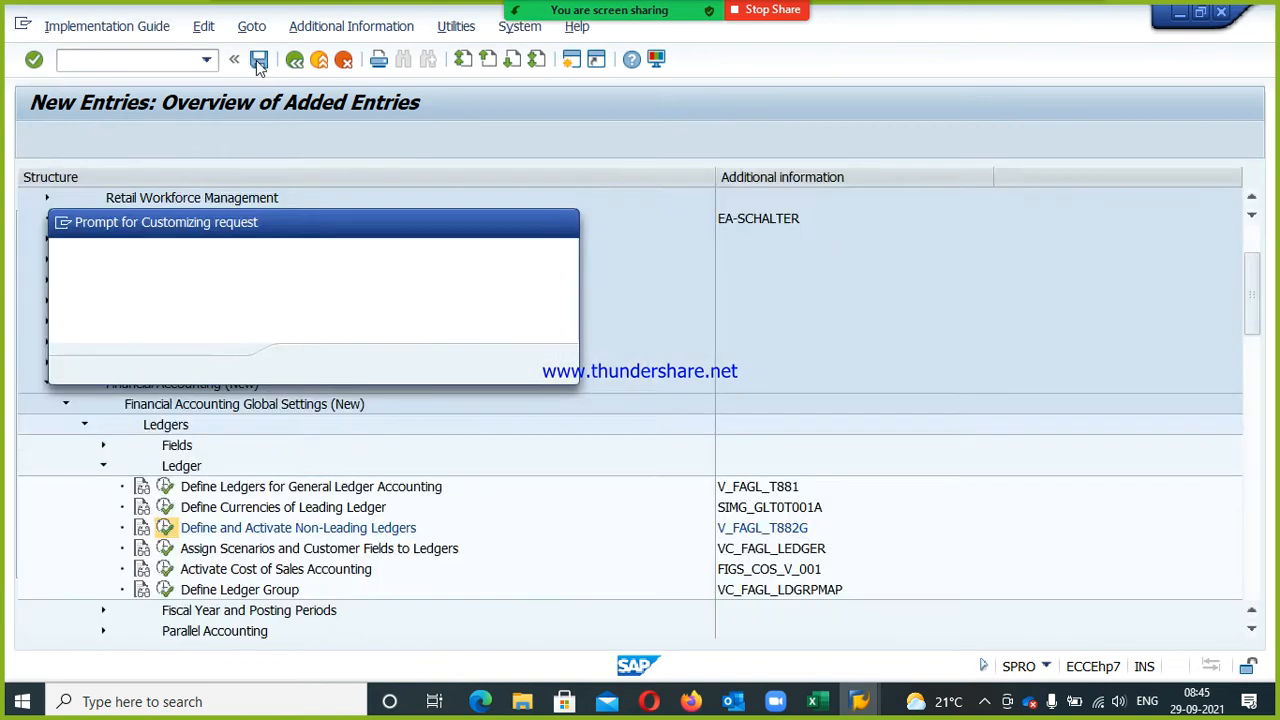
click(308, 365)
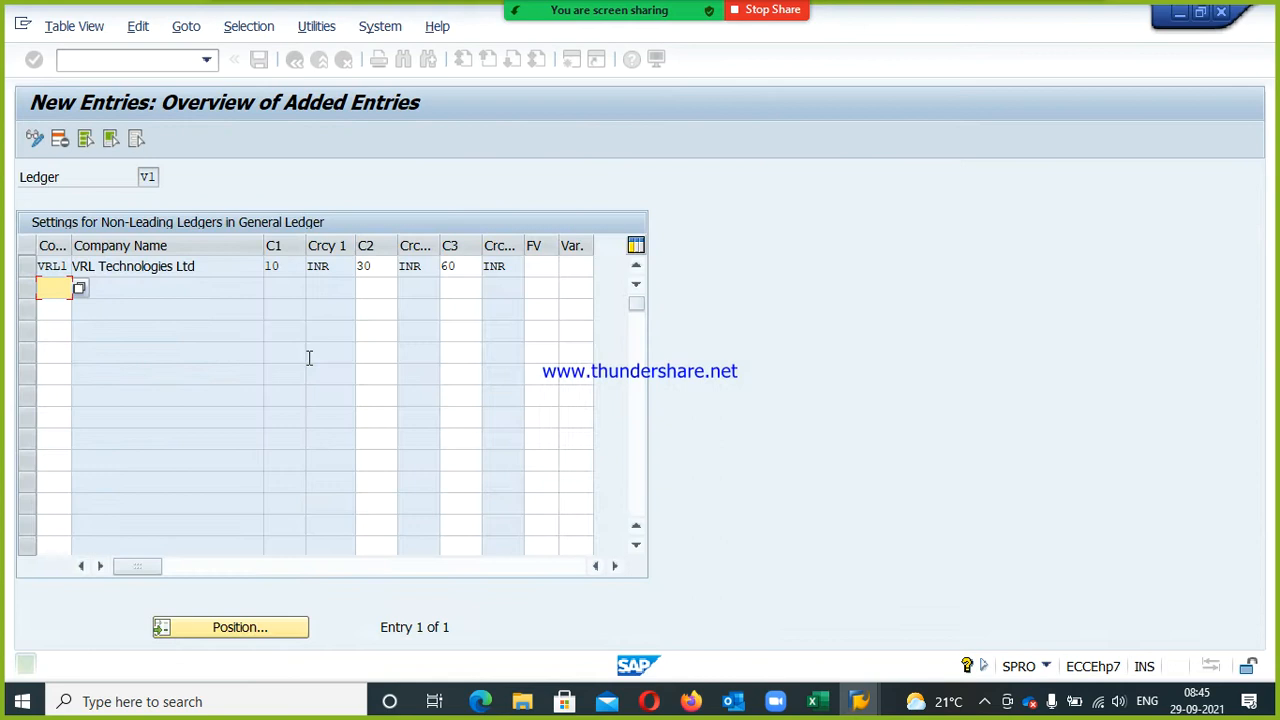
click(295, 66)
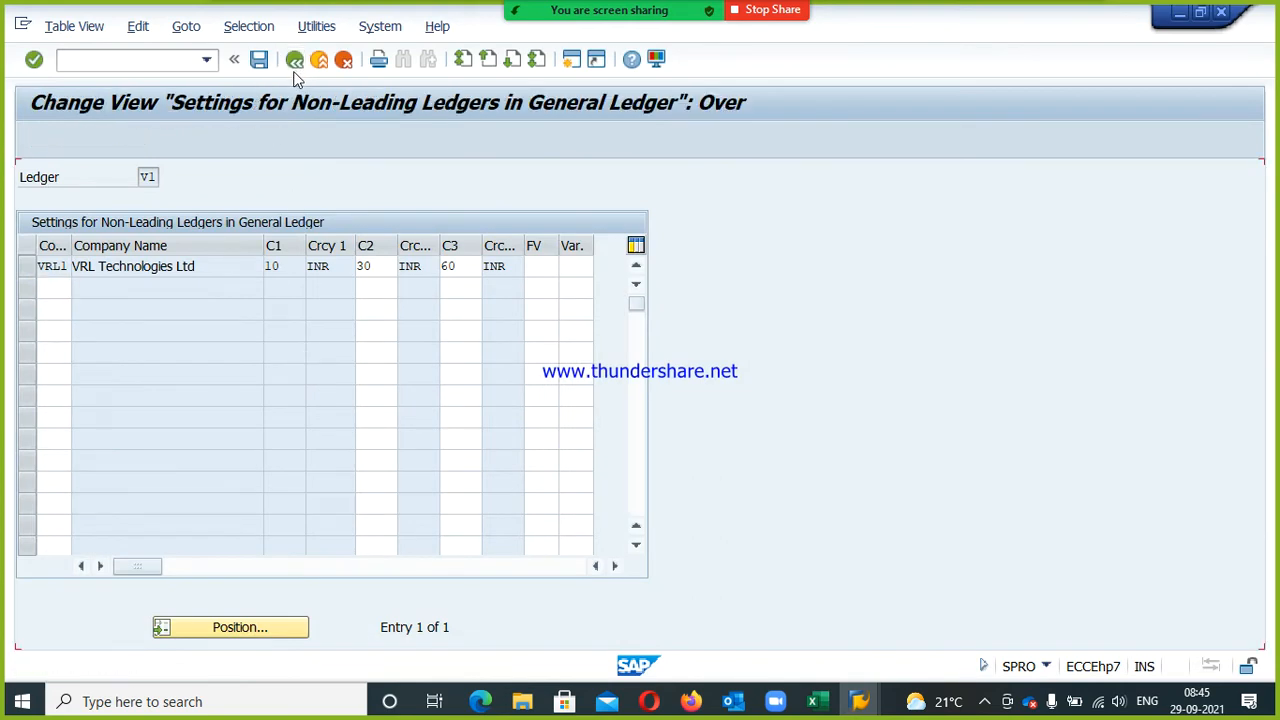
click(294, 60)
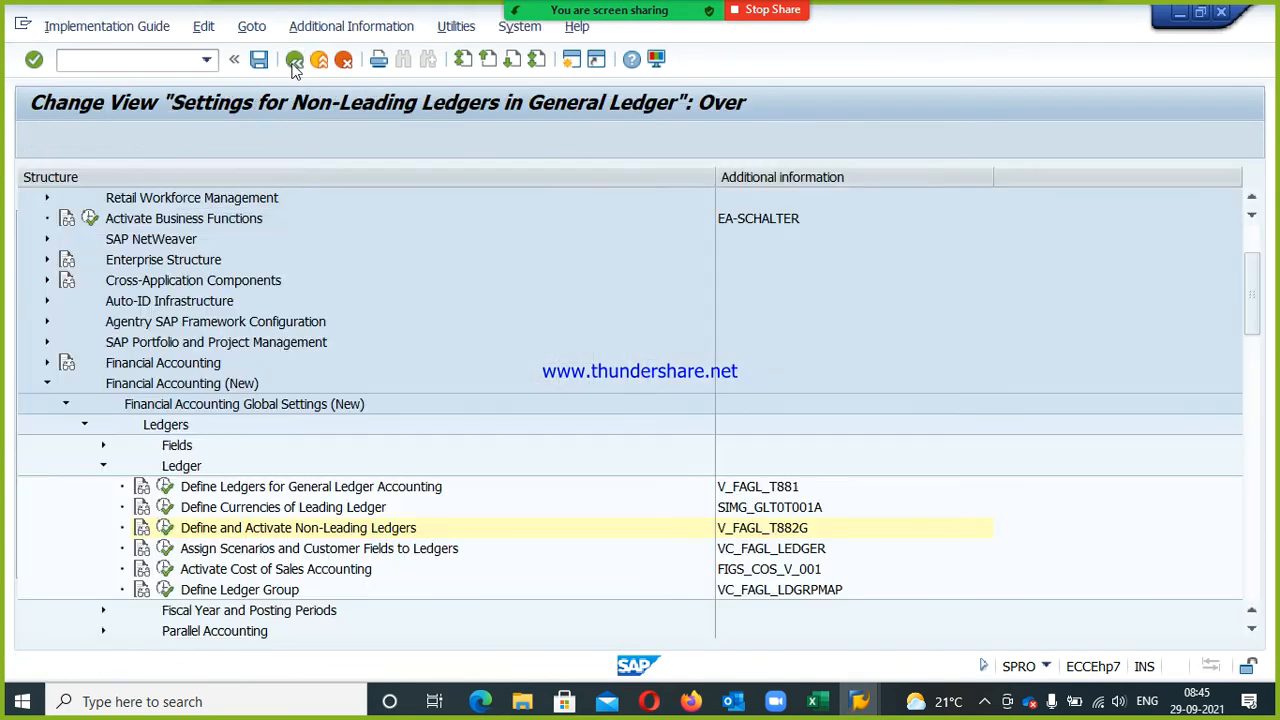
- Open Assign Scenarios and Customer Fields to Ledgers and display the scenarios of ledger V1
click(259, 556)
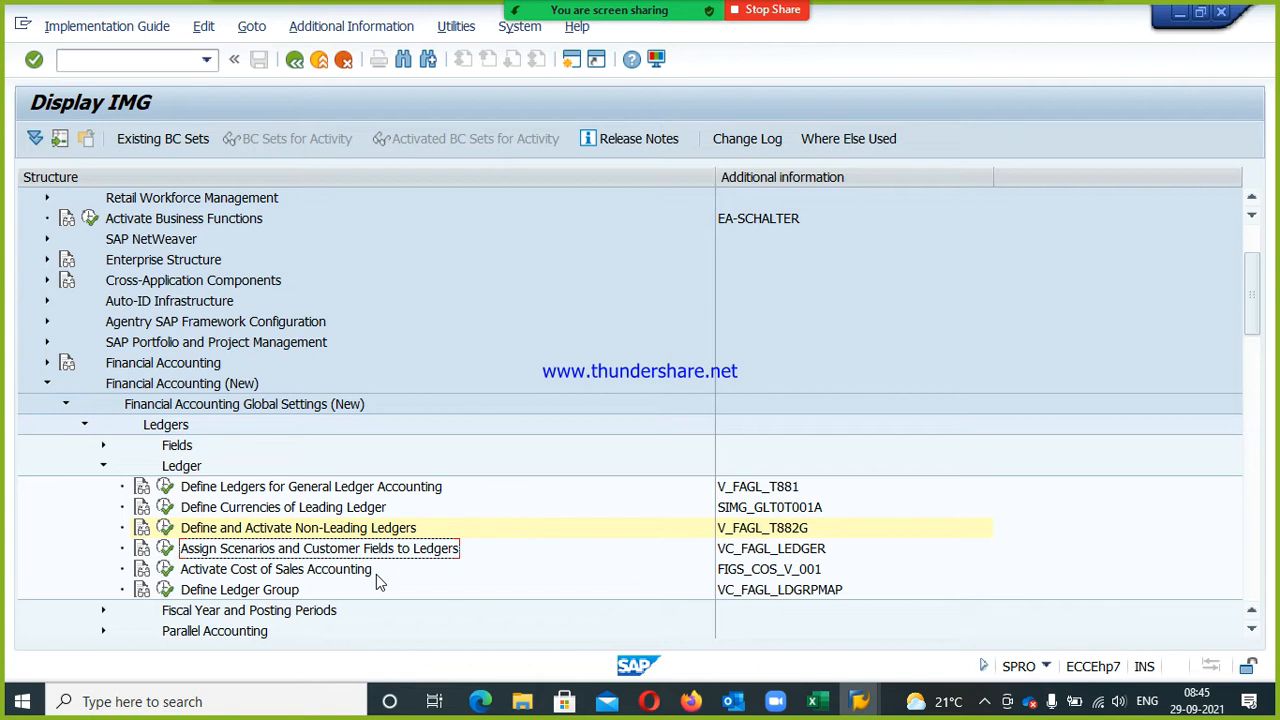
click(166, 548)
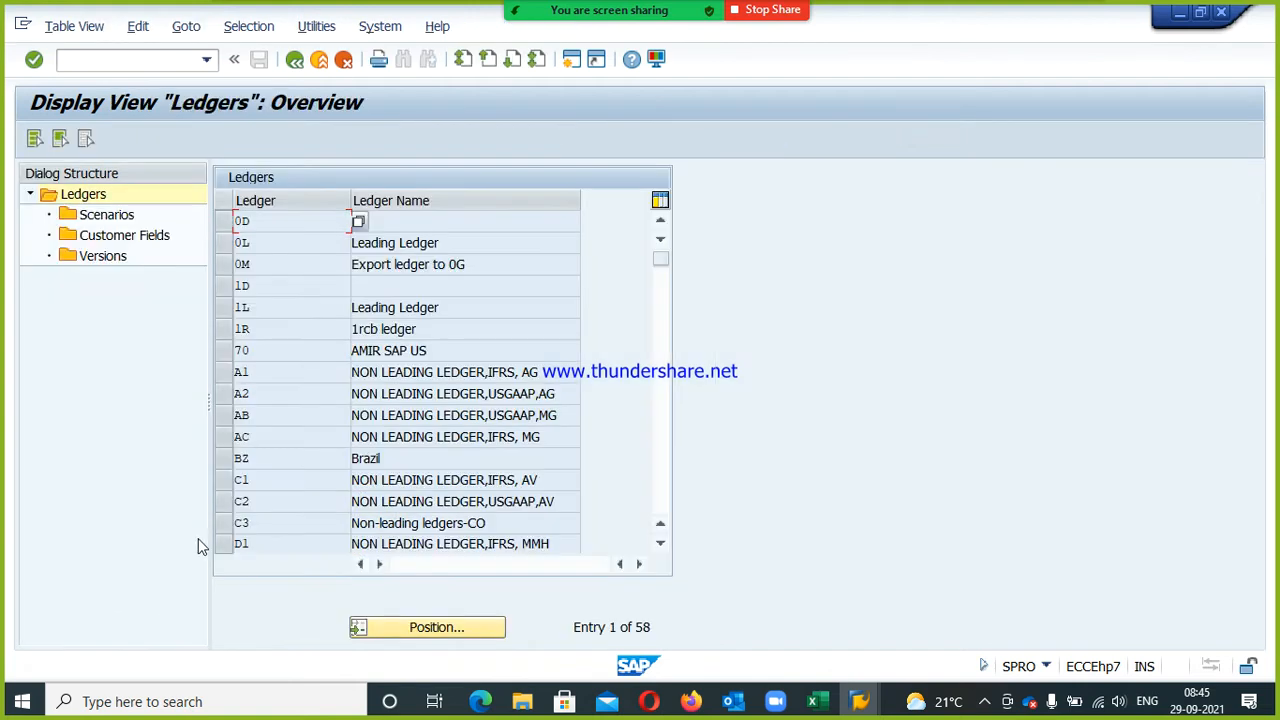
scroll(368, 477, down, 8)
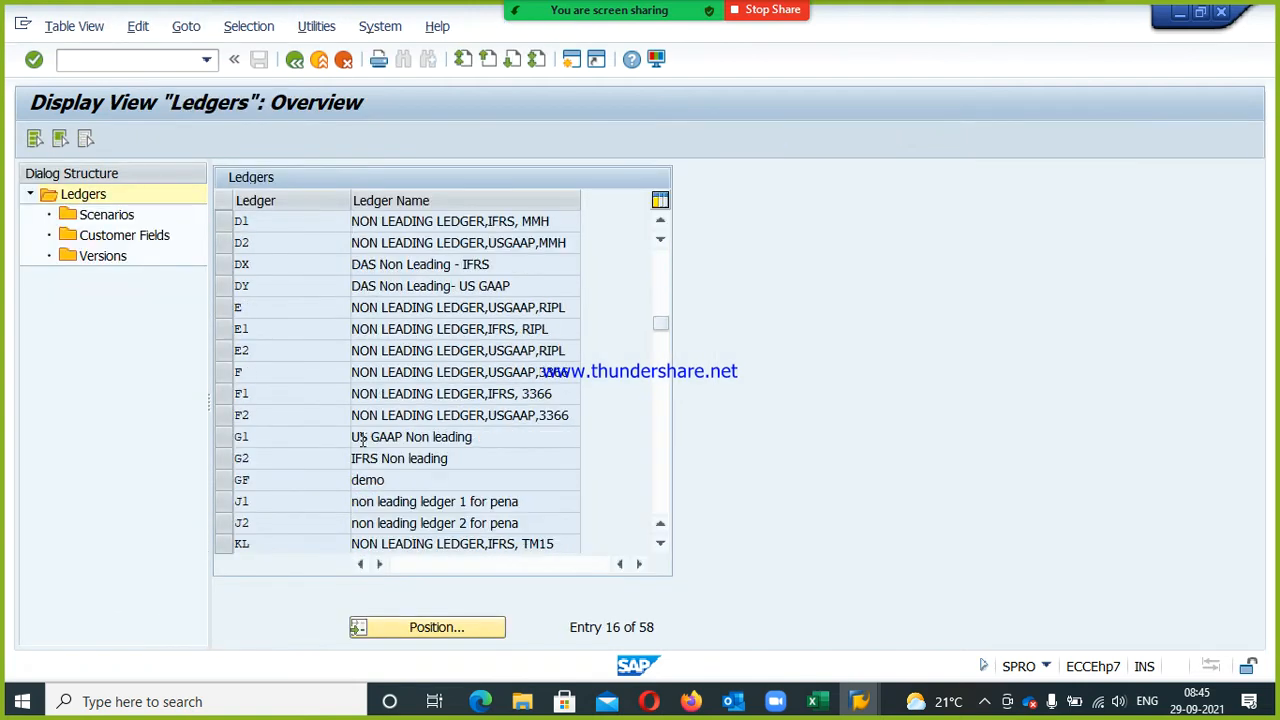
scroll(362, 441, down, 5)
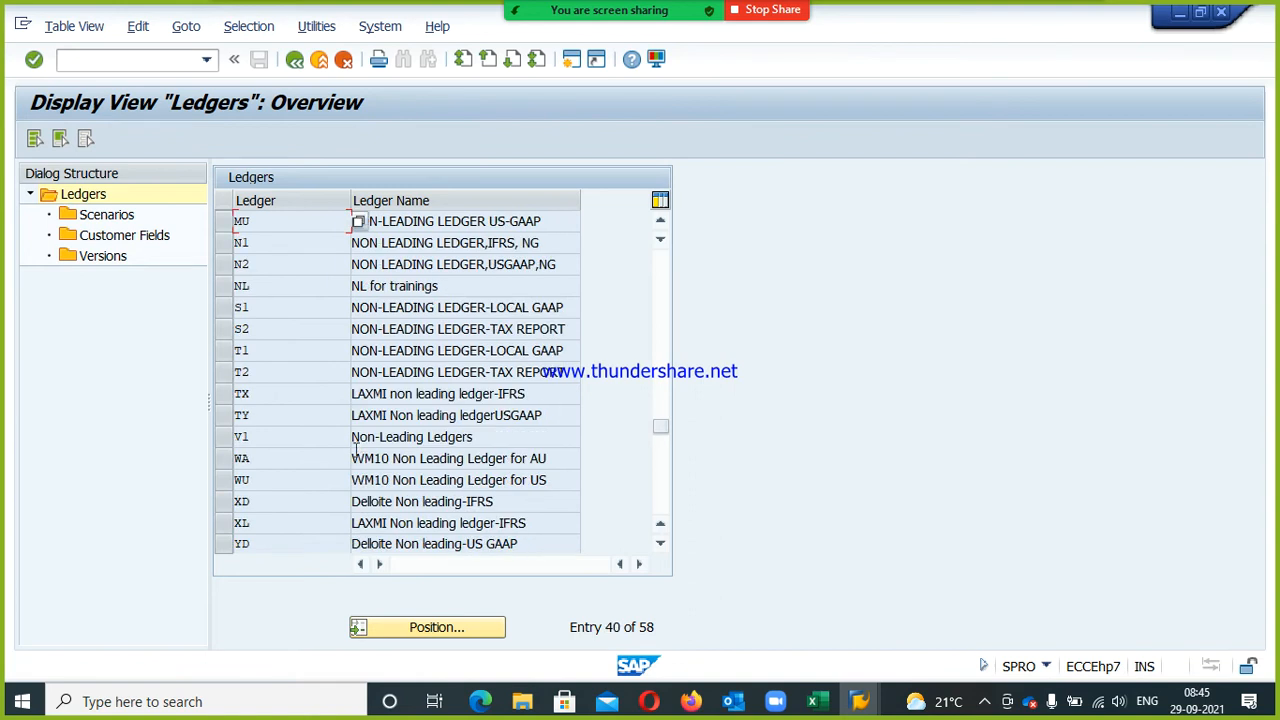
click(218, 438)
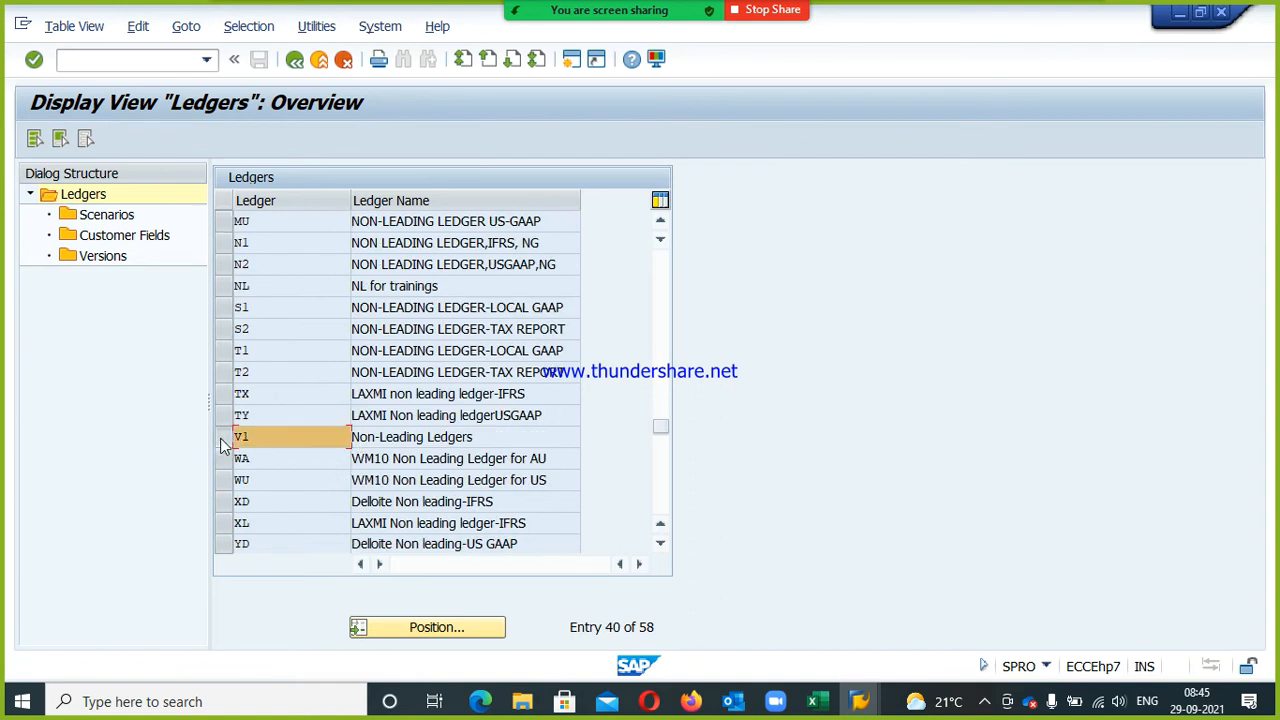
click(488, 437)
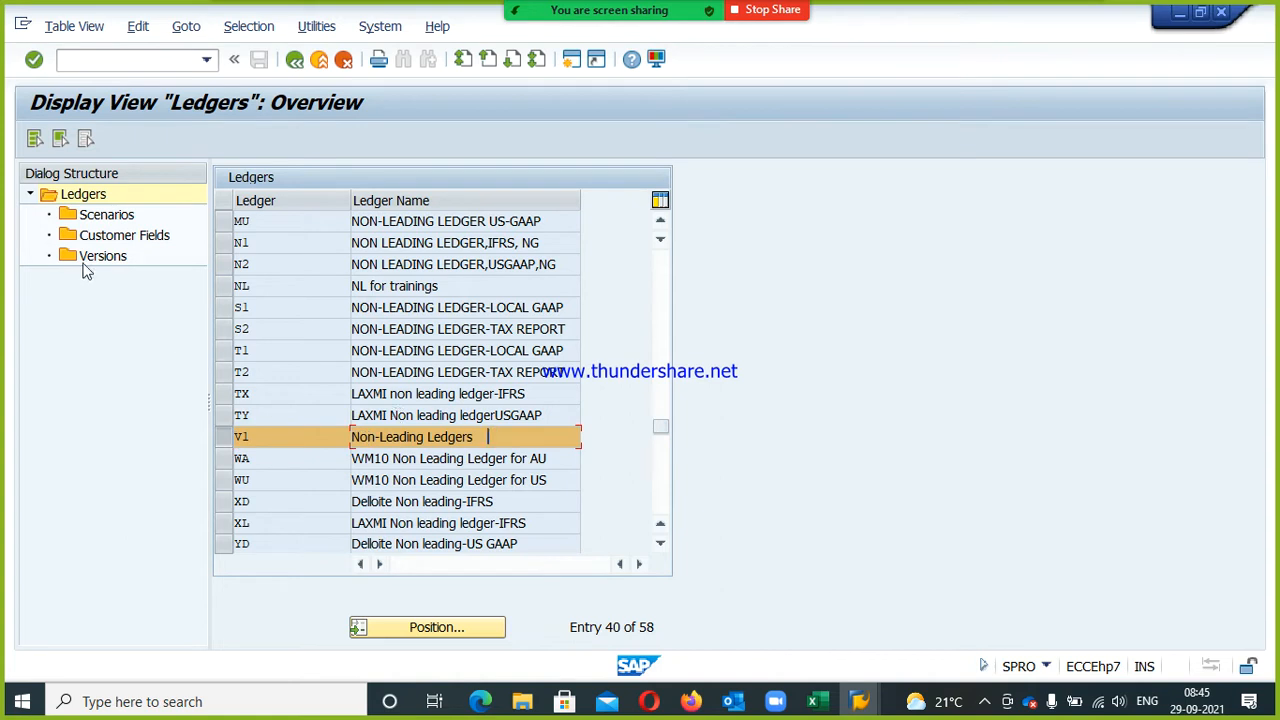
double_click(105, 221)
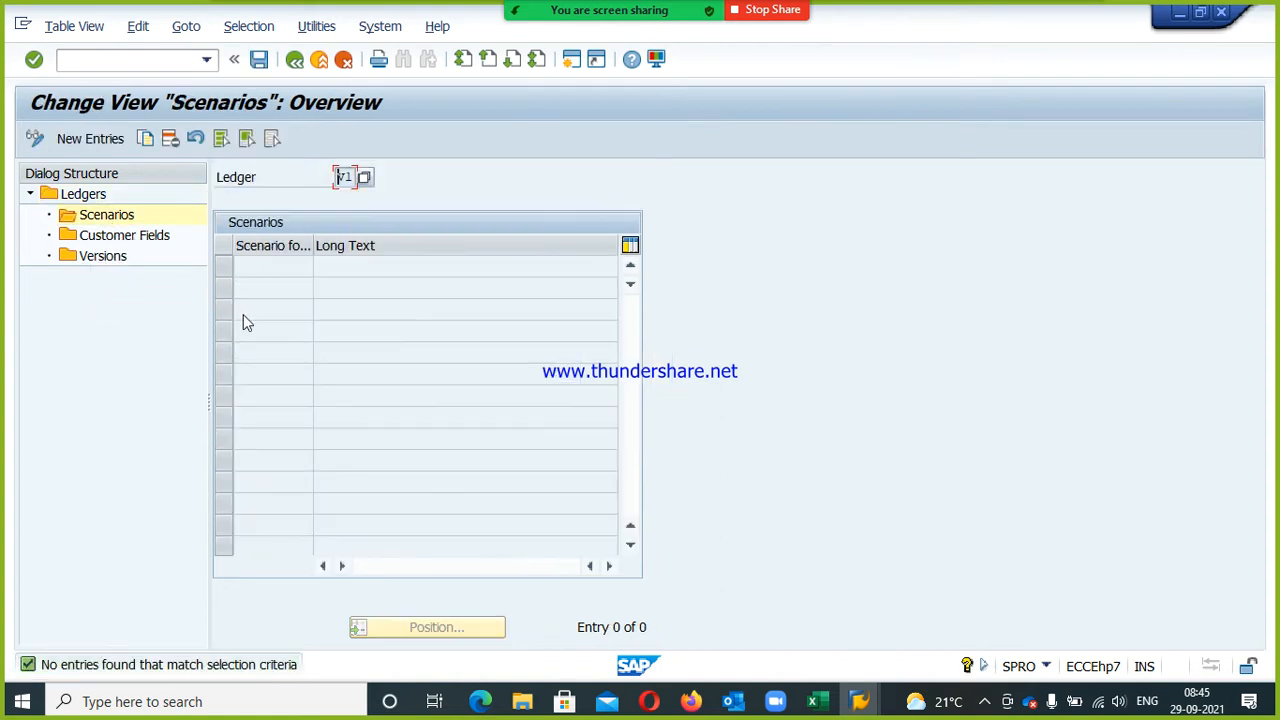
- Create new scenario entries for ledger V1, choosing FIN_AASEG and FIN_CCA from the possible values
click(103, 145)
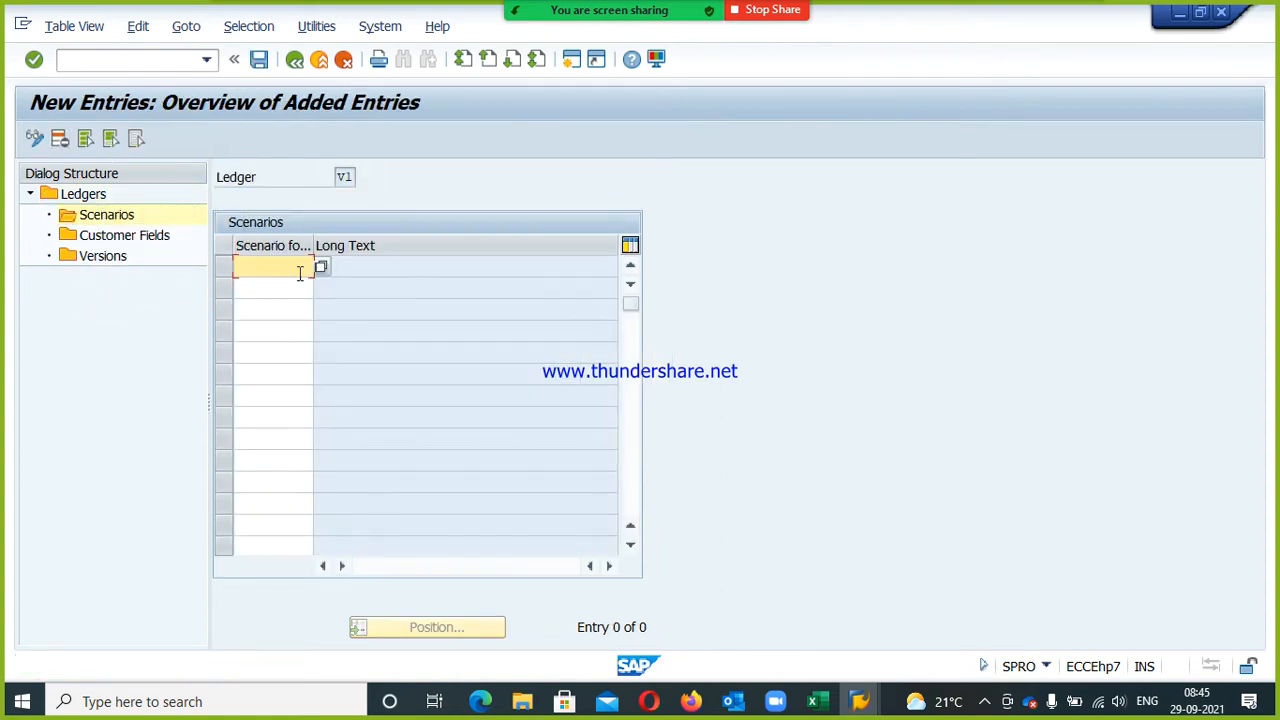
drag(314, 246, 351, 245)
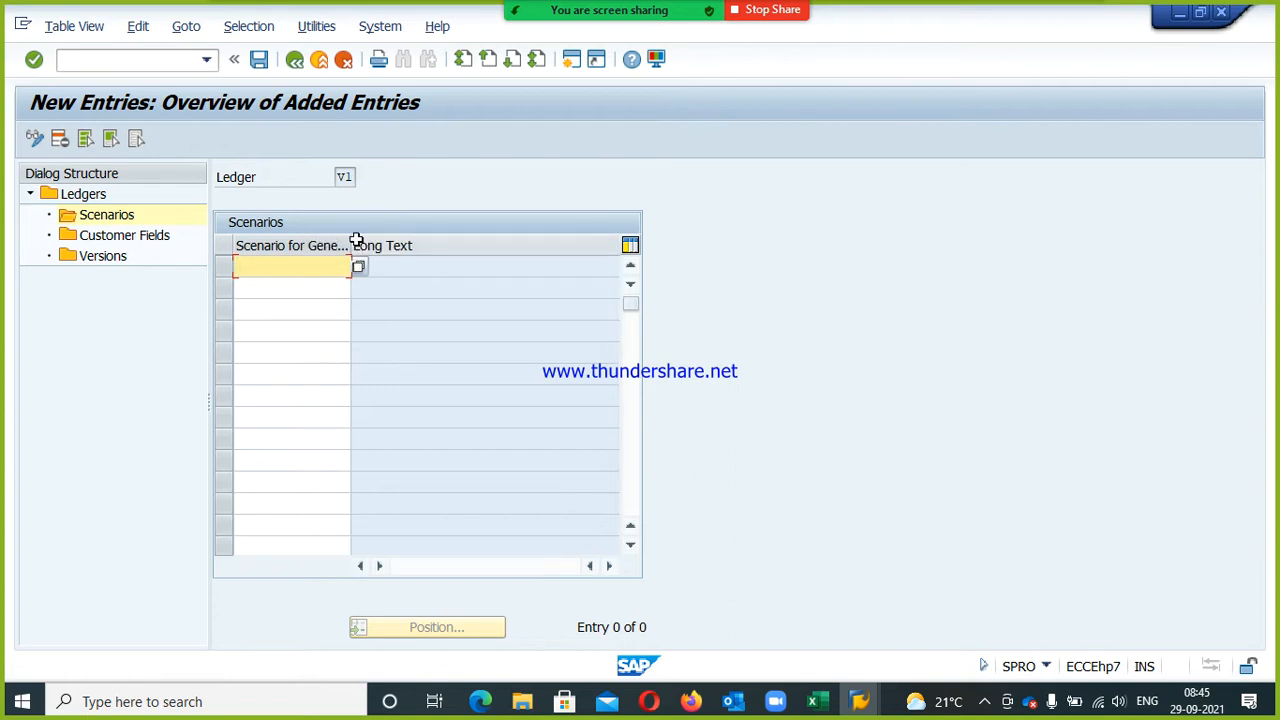
click(357, 268)
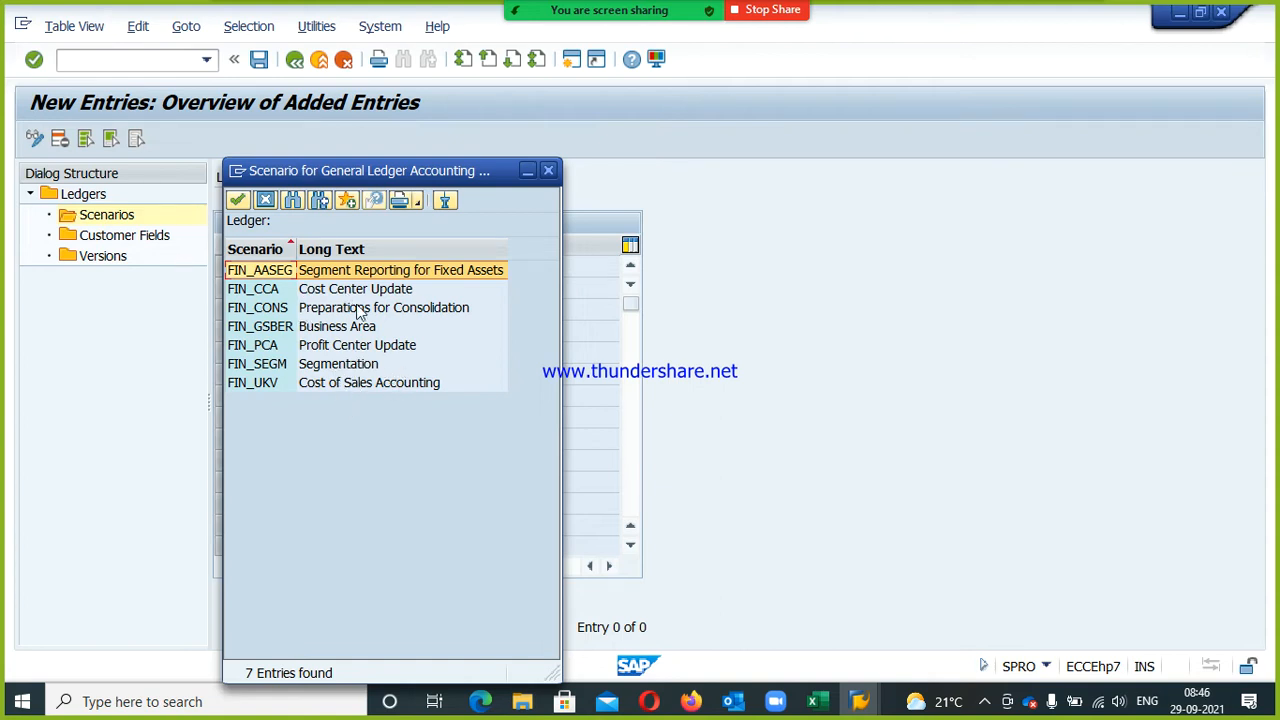
drag(282, 177, 446, 175)
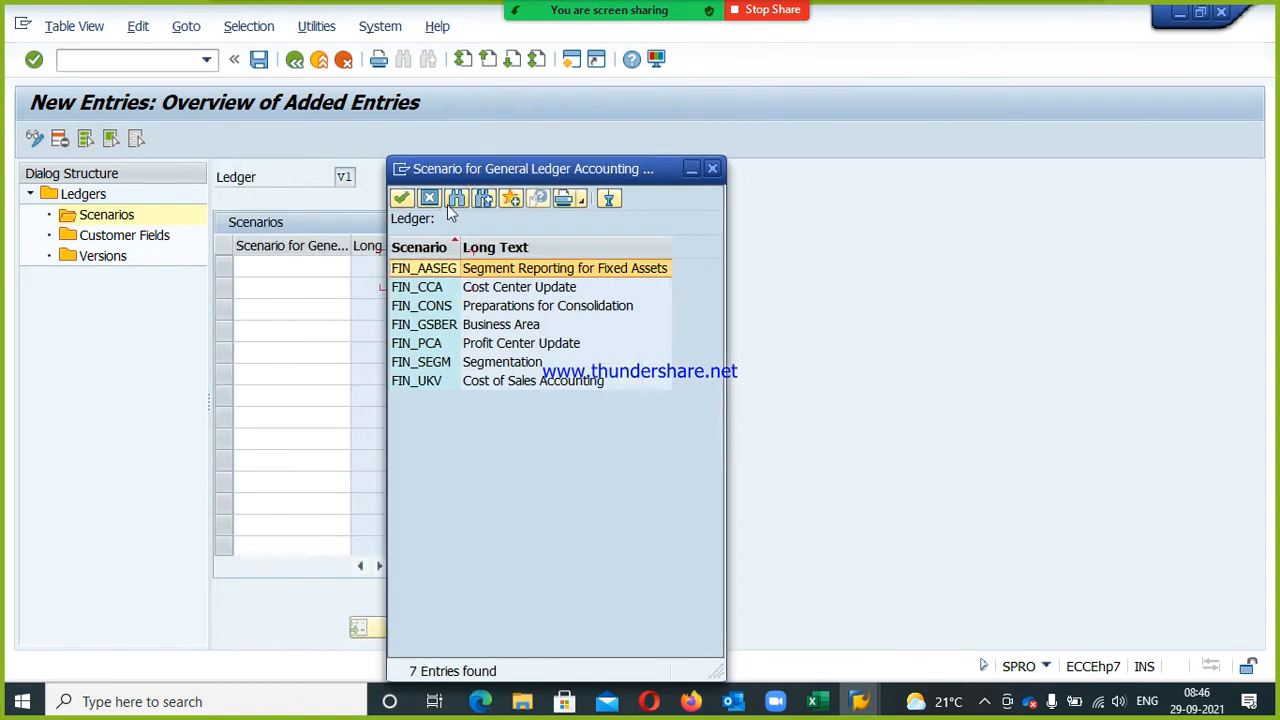
double_click(428, 268)
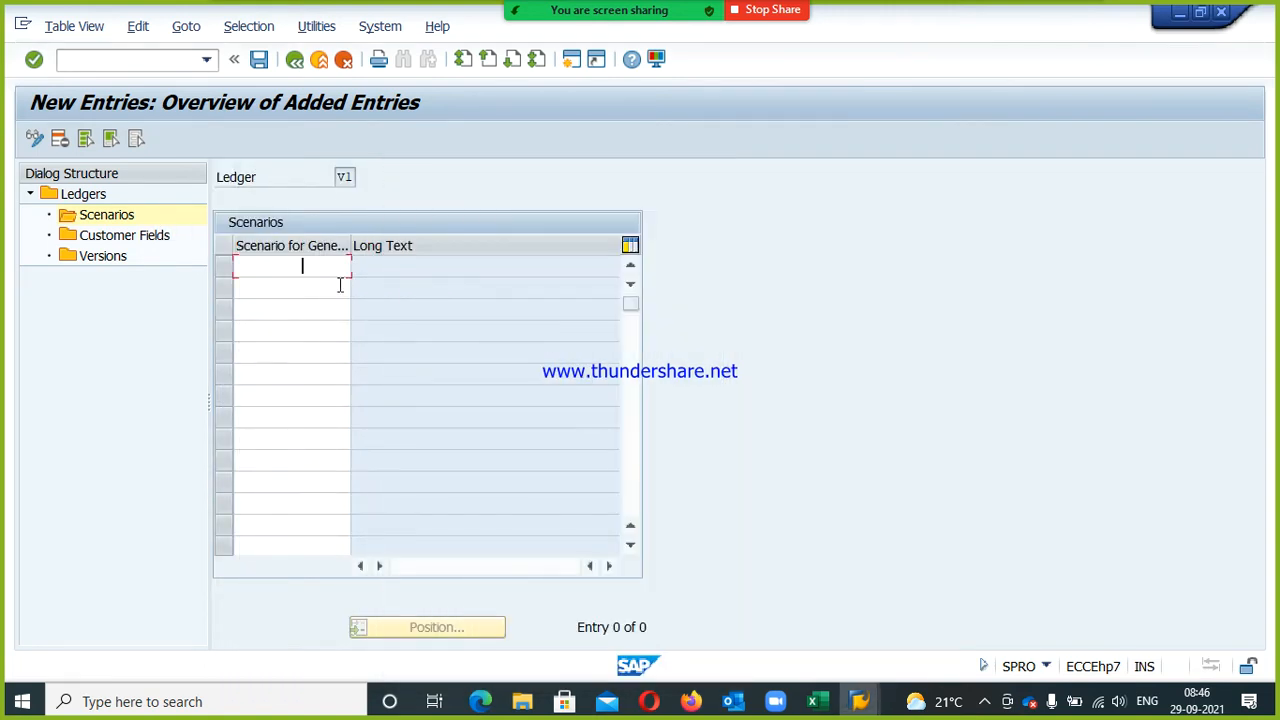
click(320, 287)
click(358, 288)
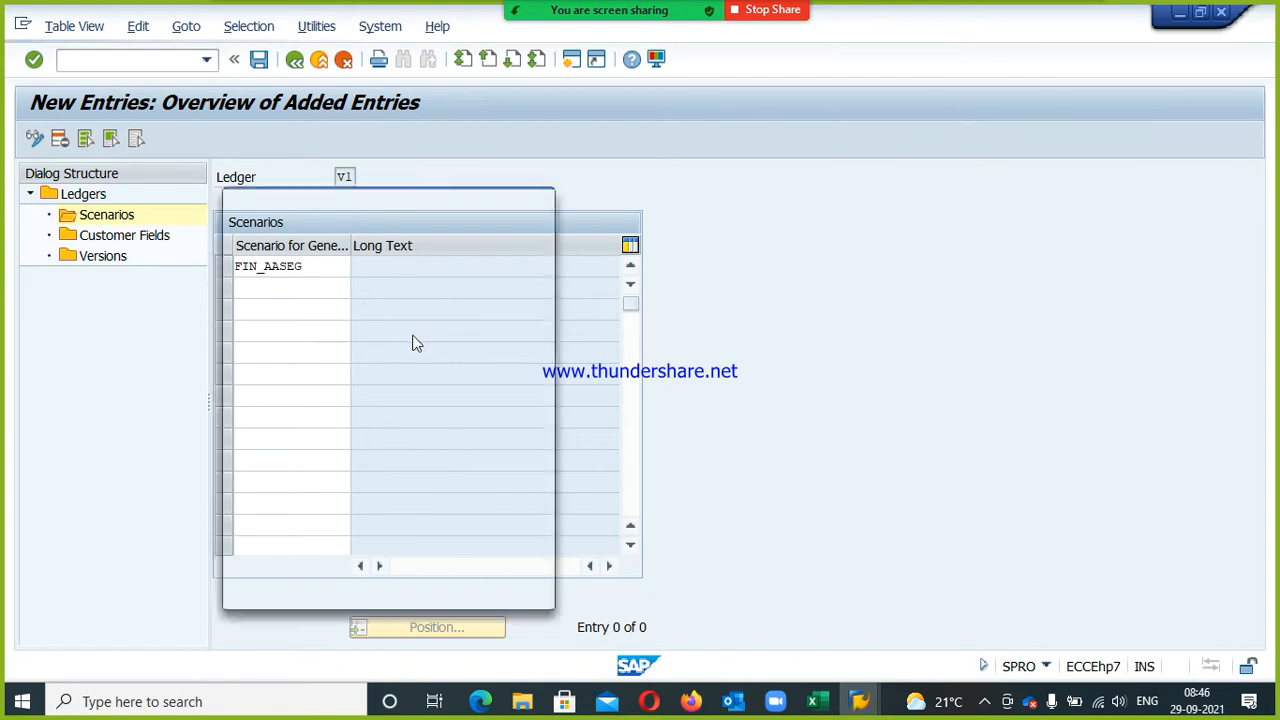
double_click(399, 291)
- Add the scenarios FIN_CONS, Preparations for Consolidation, and FIN_GSBER, Business Area, in the following rows
click(305, 308)
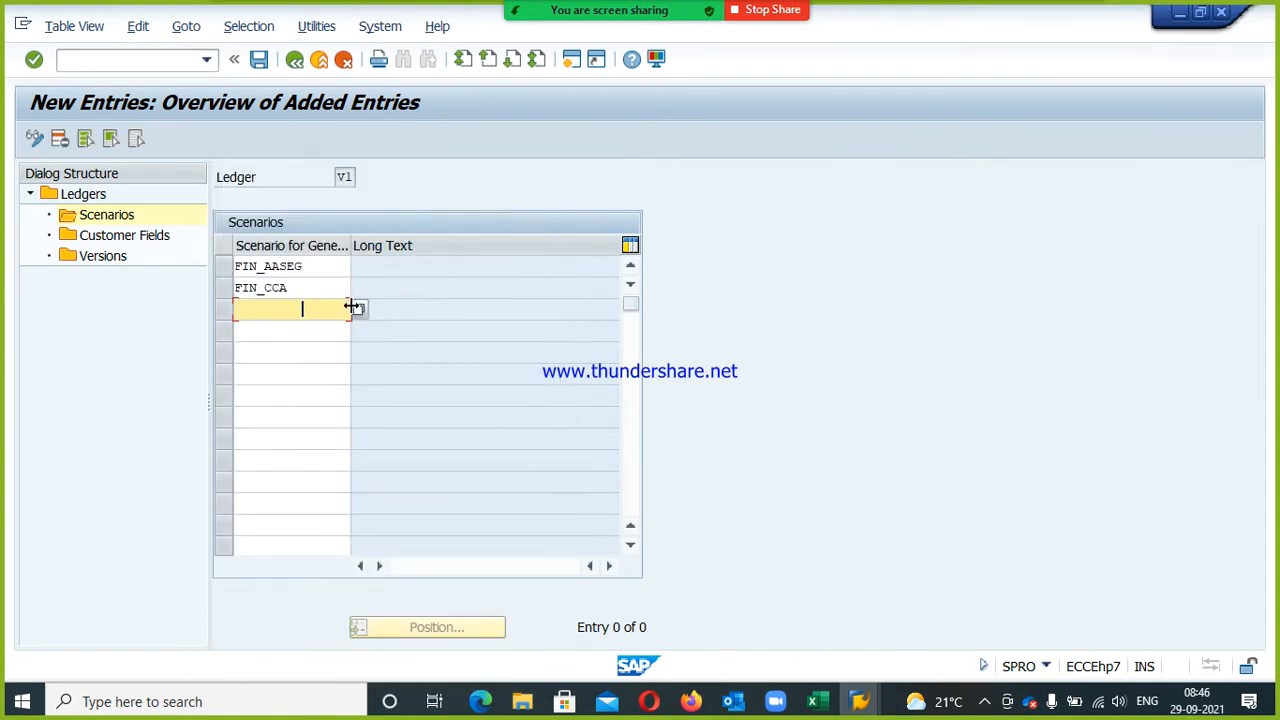
click(359, 317)
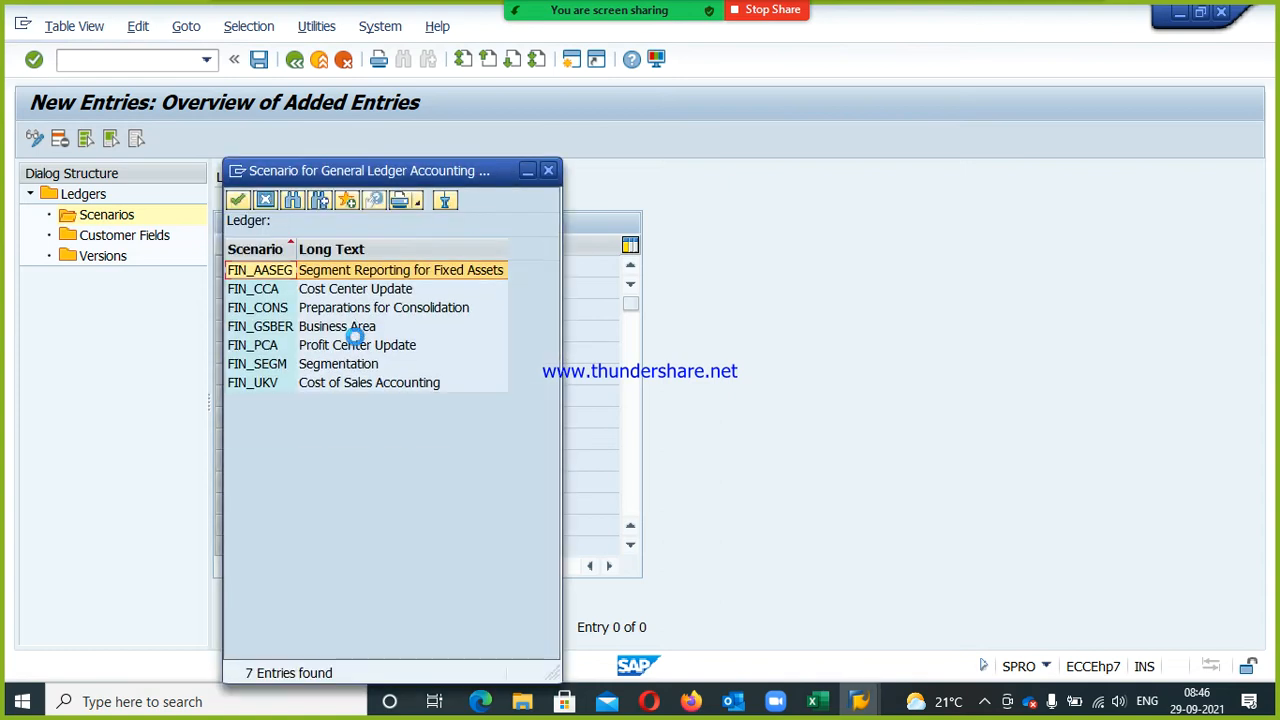
double_click(352, 316)
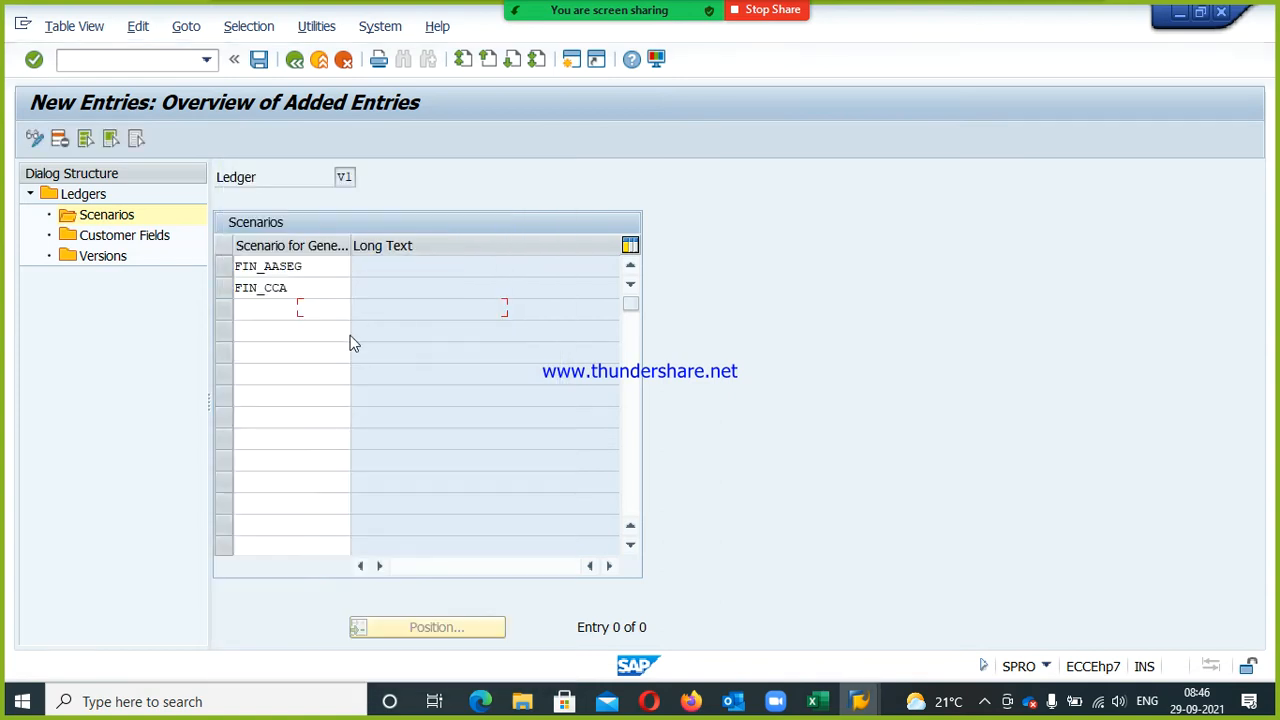
click(295, 332)
click(358, 336)
double_click(357, 327)
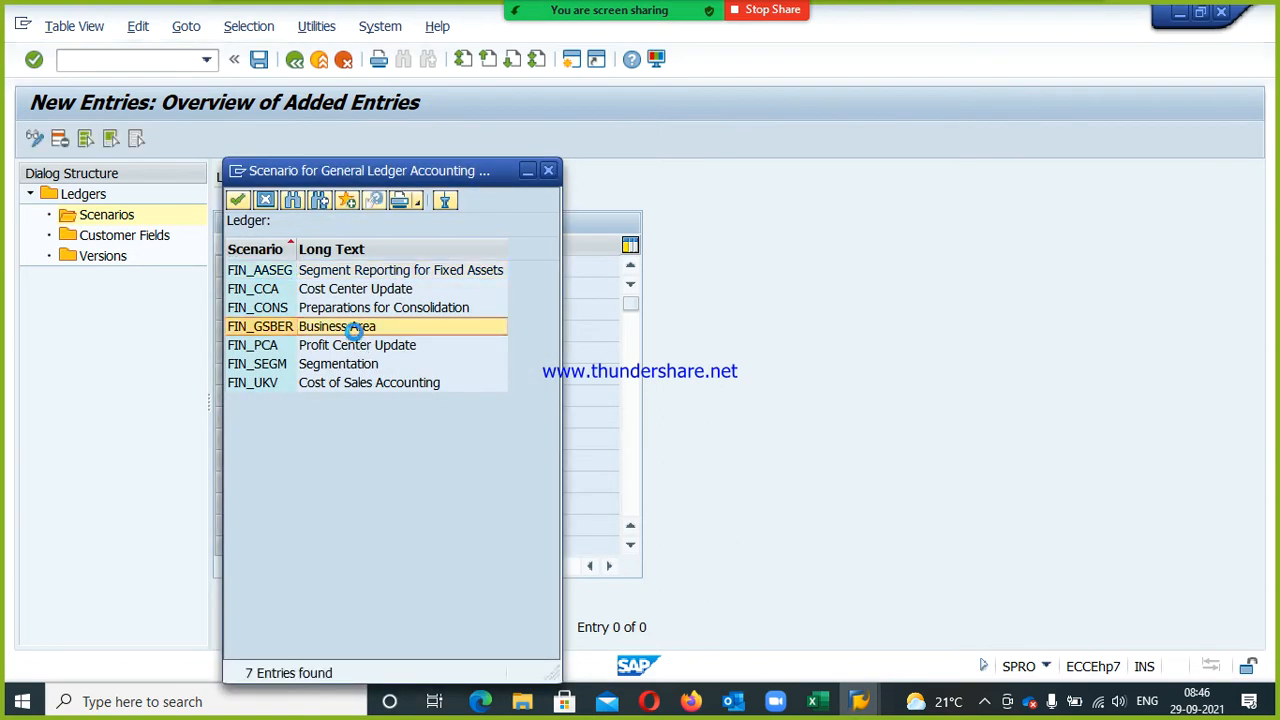
- Add the scenarios FIN_PCA, Profit Center Update, and FIN_SEGM, Segmentation, in the following rows
click(296, 352)
click(357, 354)
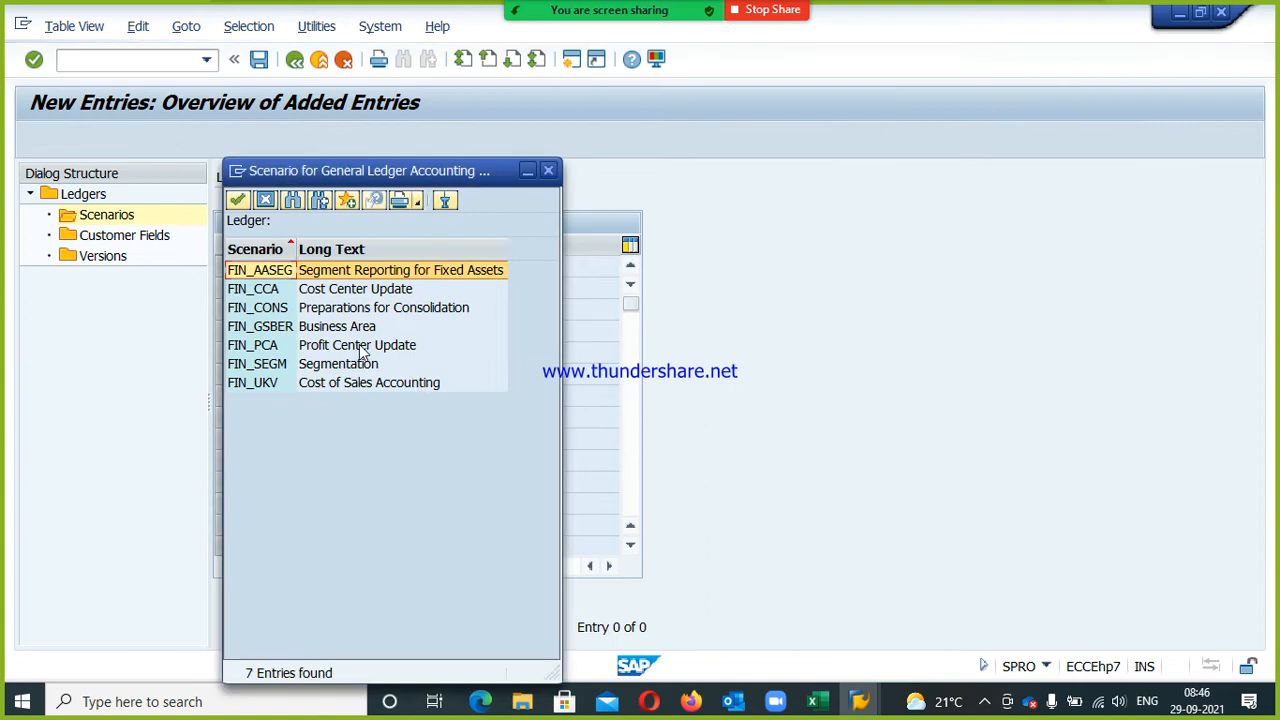
double_click(357, 345)
click(319, 368)
click(363, 374)
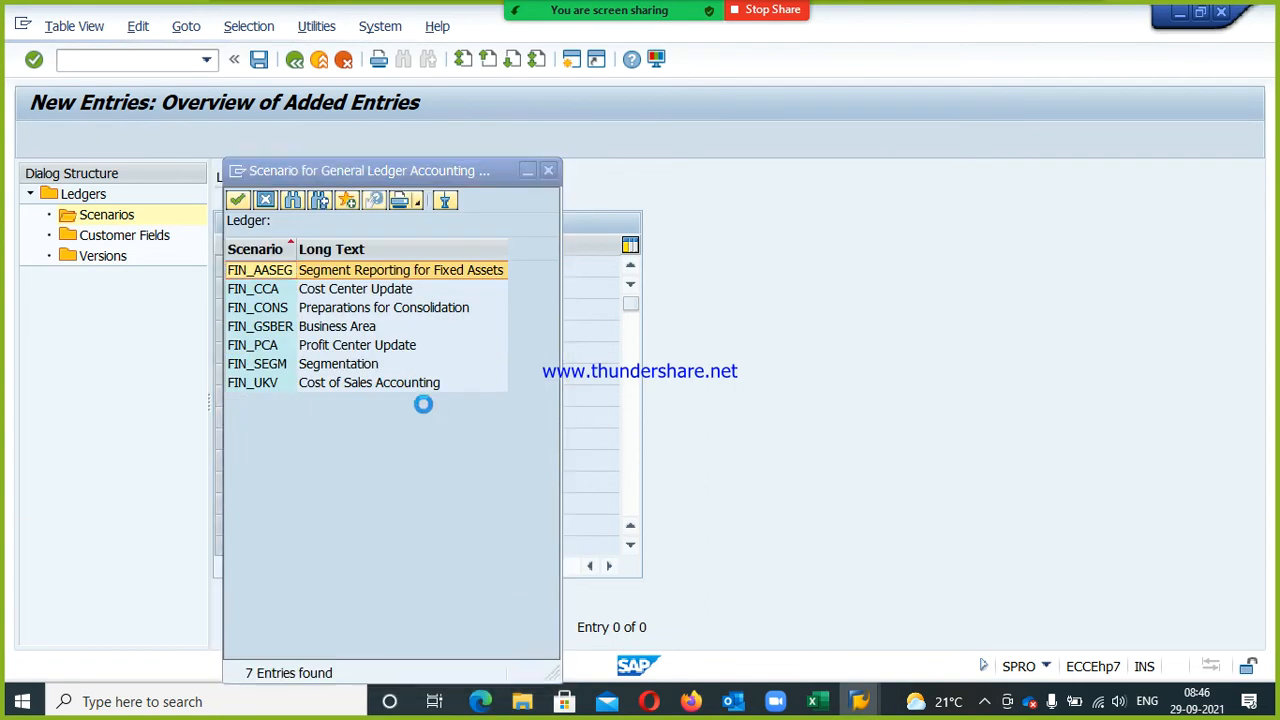
double_click(350, 372)
- Add the scenario FIN_UKV, Cost of Sales Accounting, and save ledger V1's scenario assignments to the customizing request
click(320, 396)
click(358, 397)
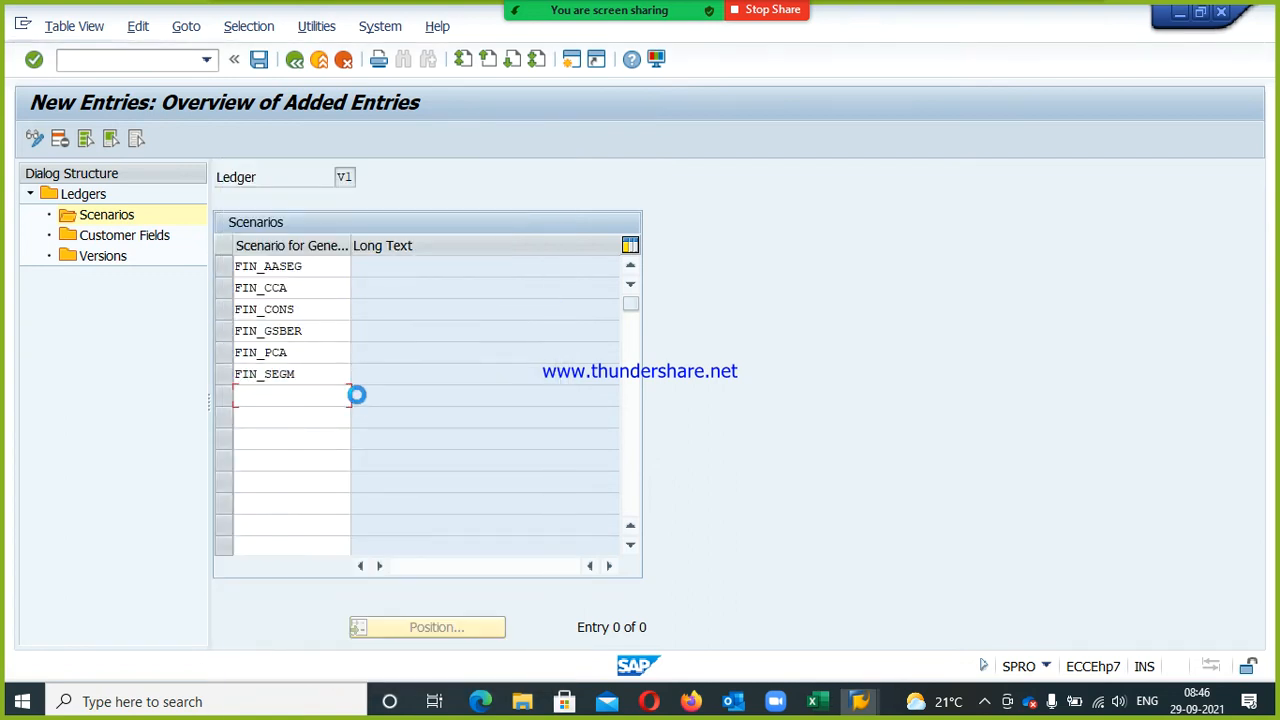
double_click(362, 384)
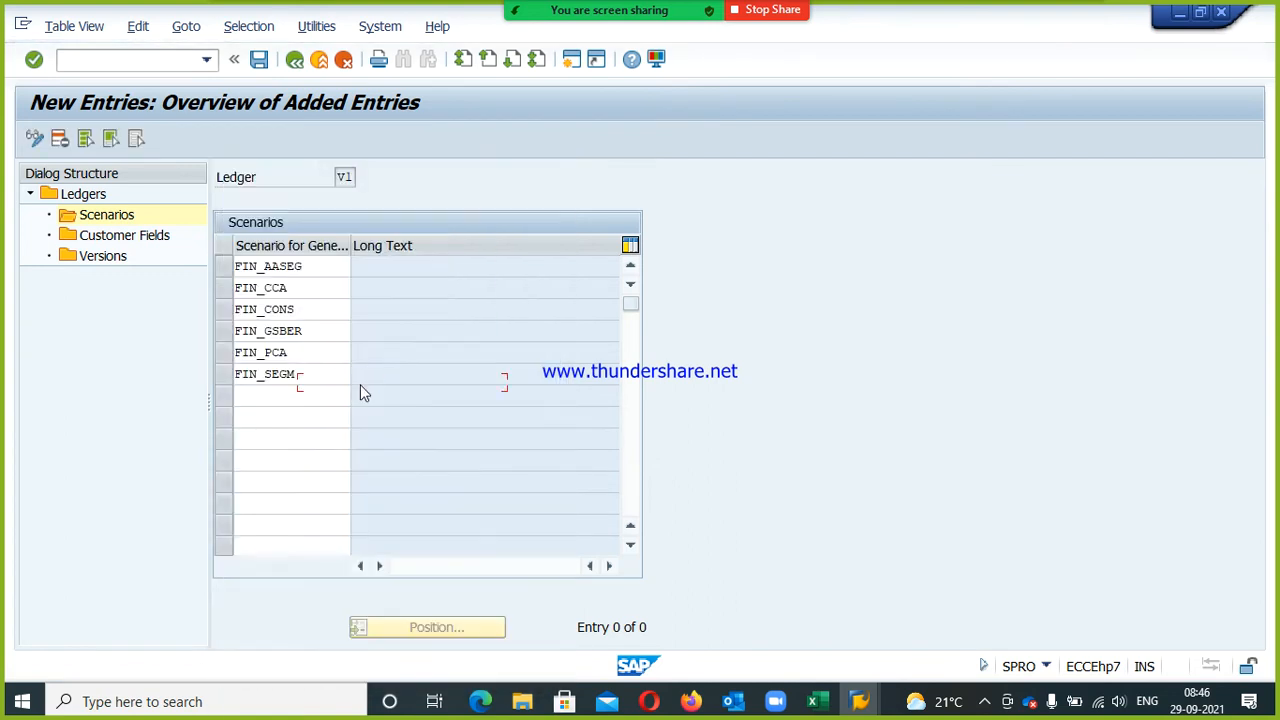
key(Return)
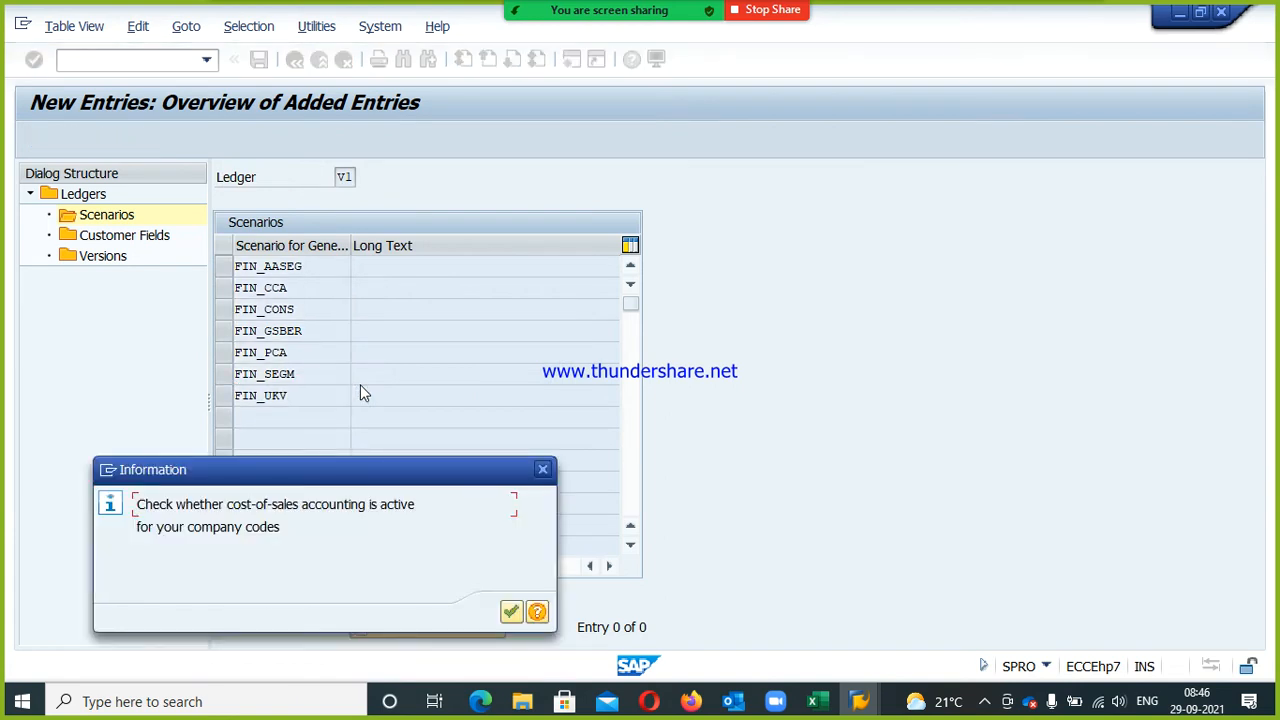
key(Return)
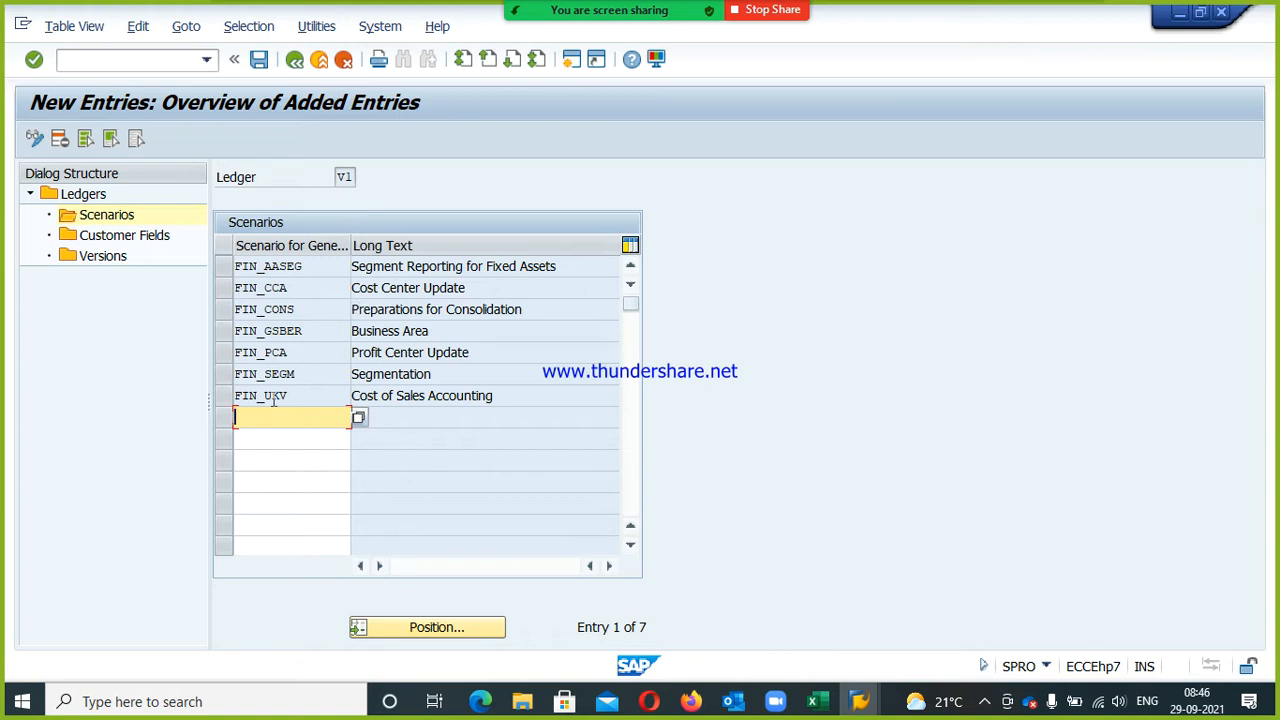
click(258, 60)
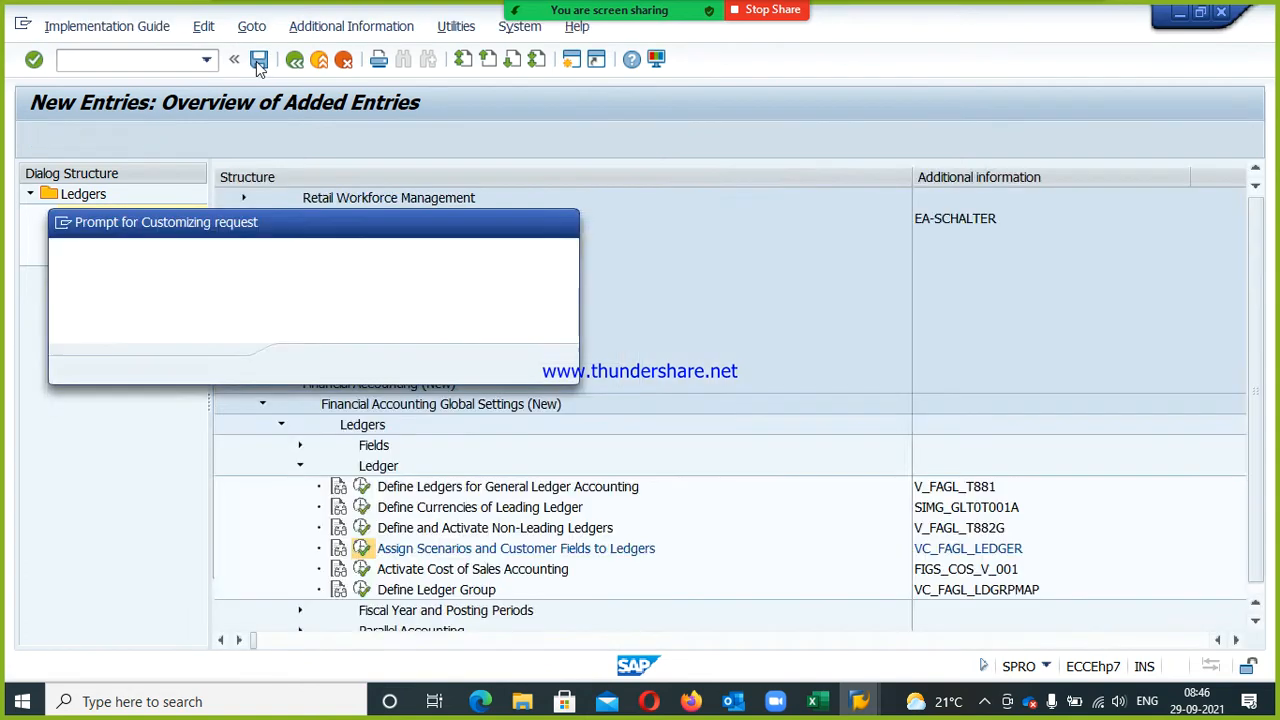
click(308, 366)
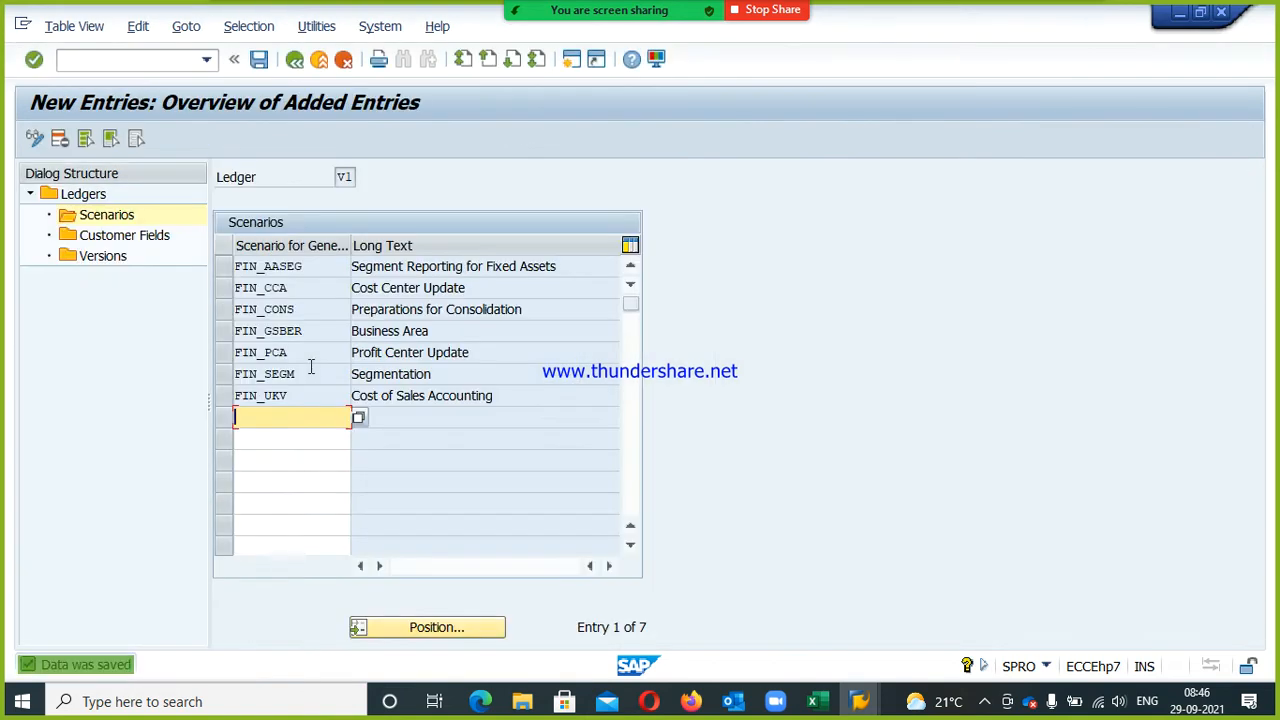
- Create a new version entry 0 for ledger V1, with manual planning and integrated planning allowed
click(104, 258)
double_click(104, 258)
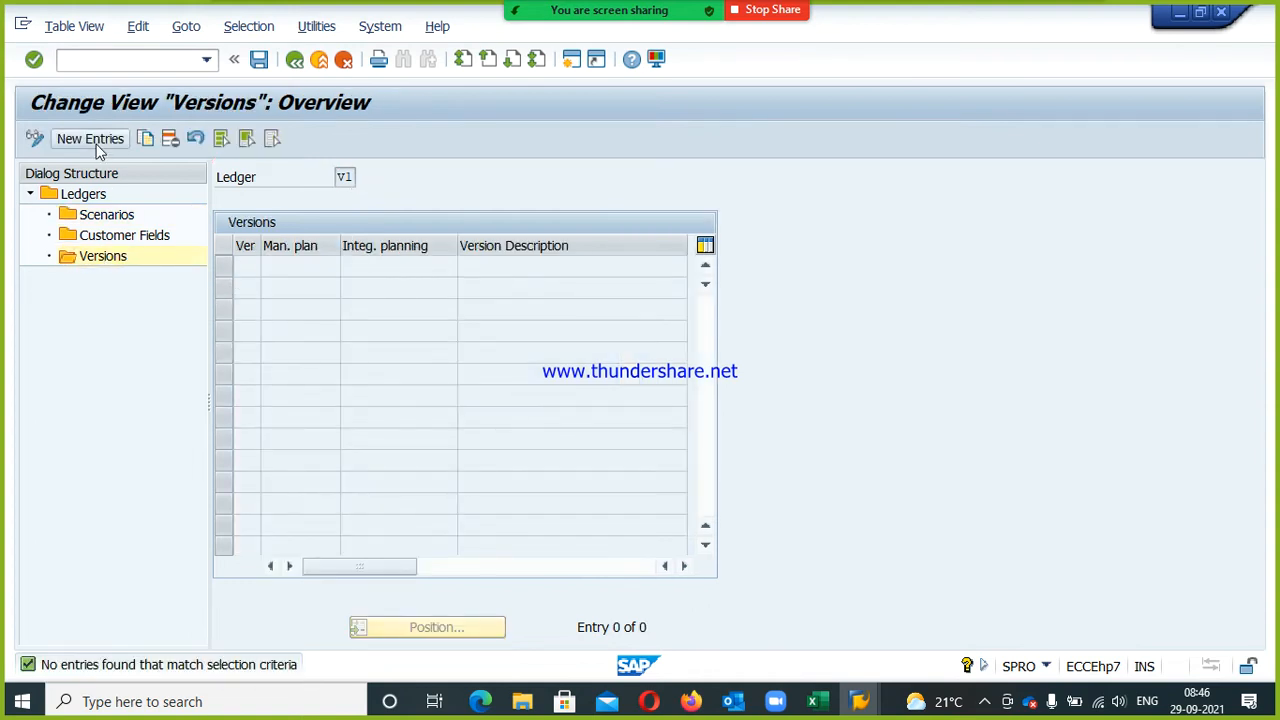
click(98, 146)
drag(262, 245, 269, 246)
text(0)
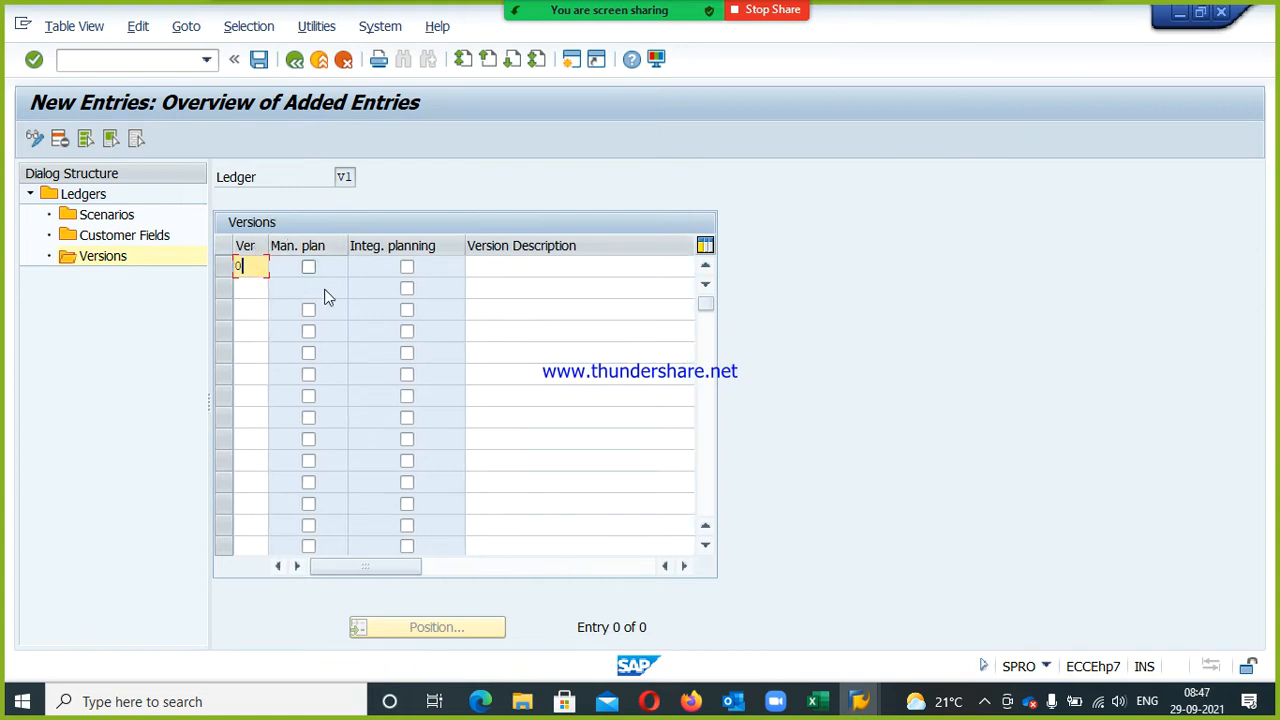
click(308, 267)
click(406, 269)
- Describe version 0 as Actual/Plan Version-VRL1 and save the entry
click(488, 270)
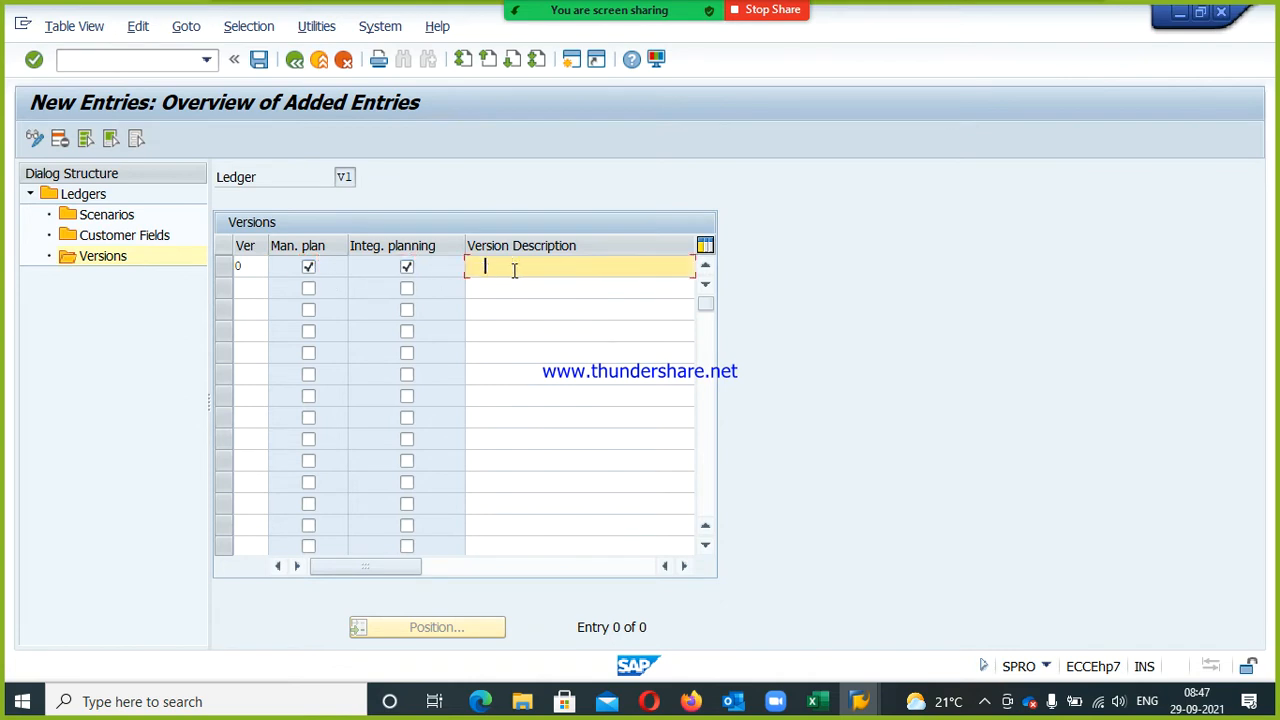
key(BackSpace)
key(BackSpace)
text(Actual/Plan Version-VRL1)
key(Return)
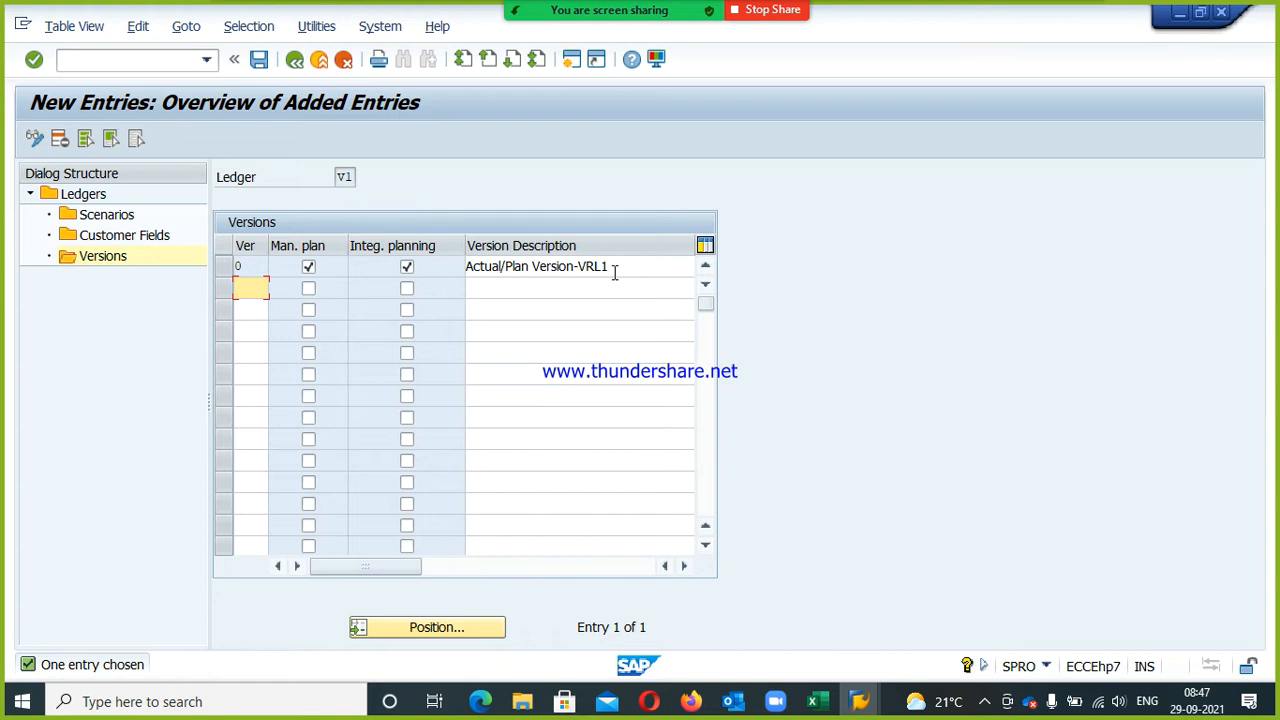
key(ctrl+s)
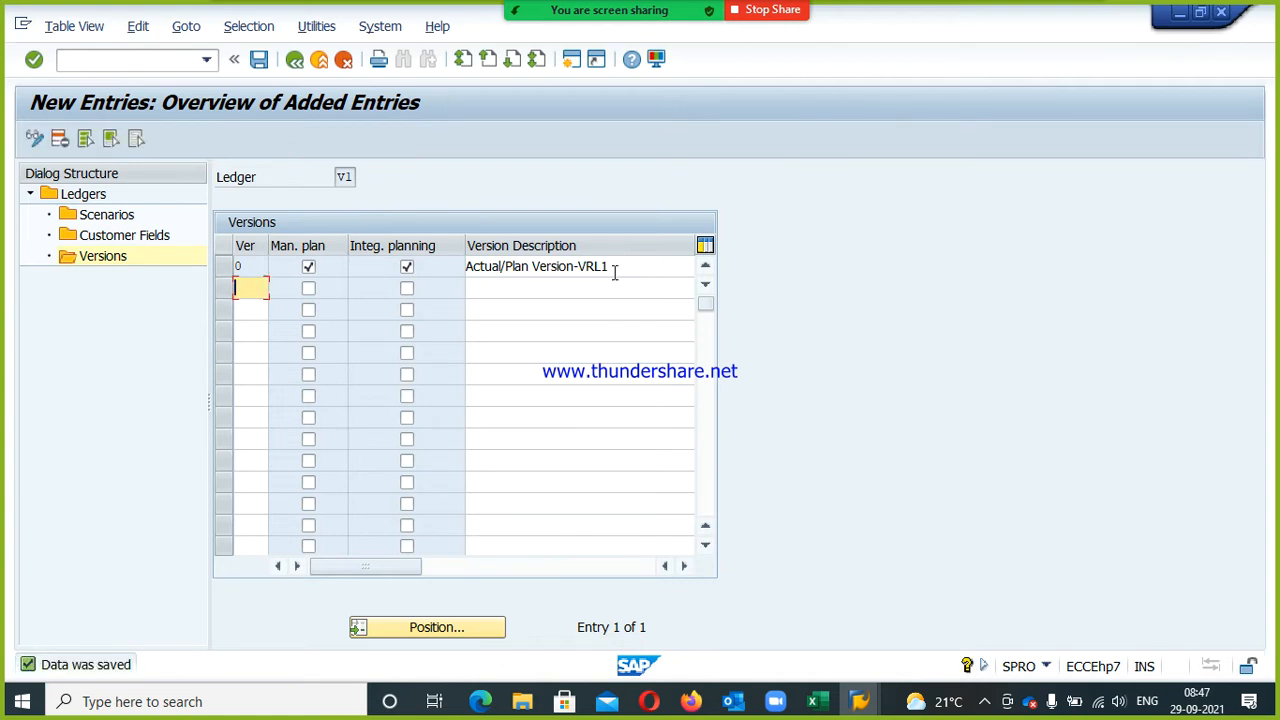
- Return to the implementation guide and open the Activate Cost of Sales Accounting activity
click(294, 59)
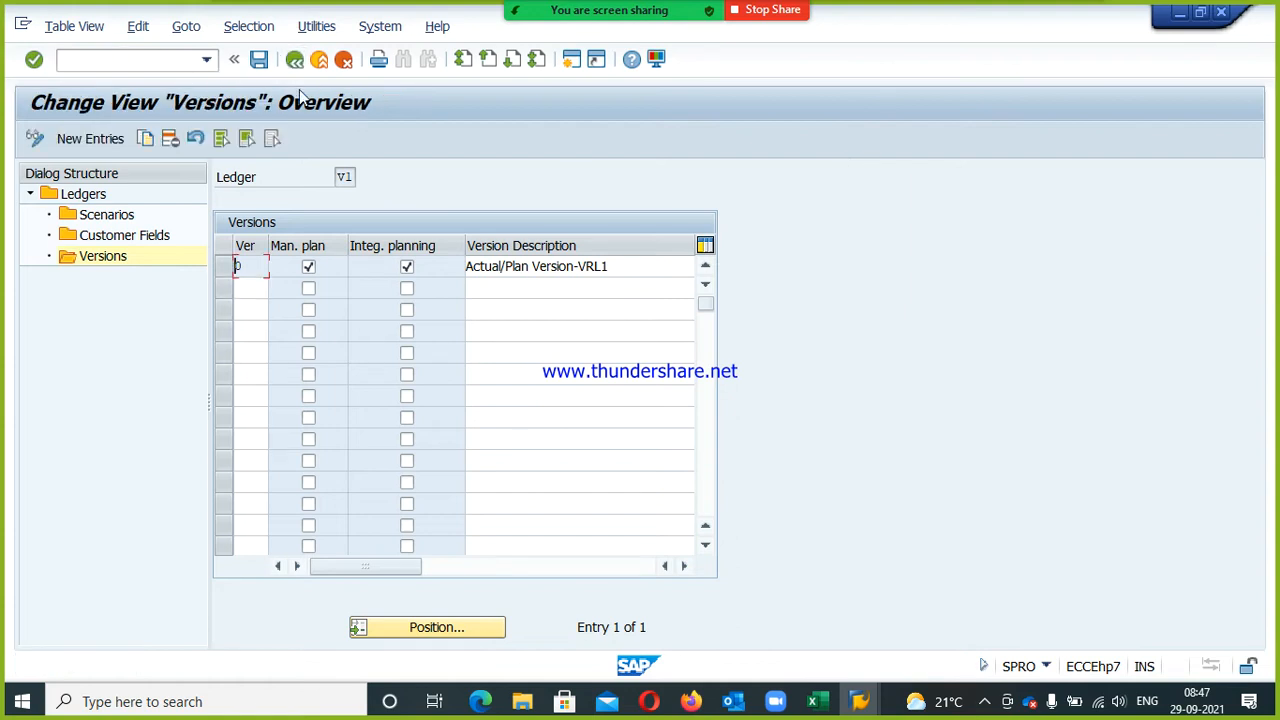
click(294, 59)
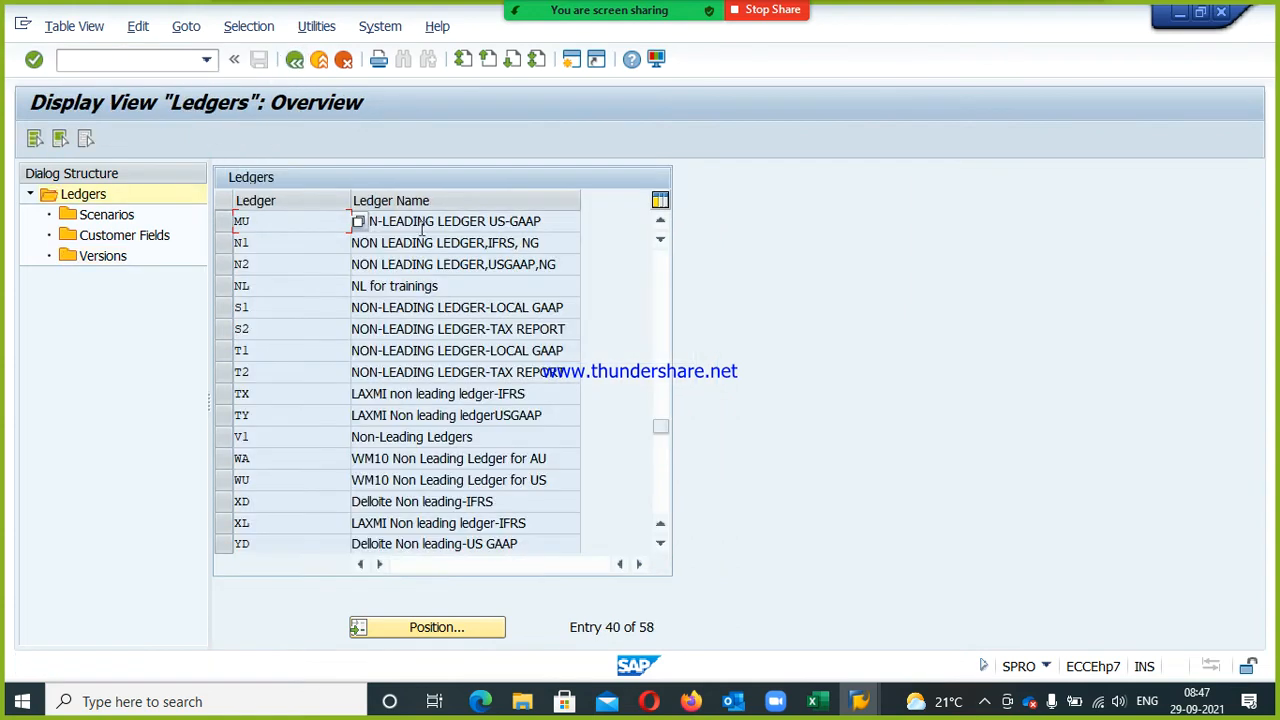
key(F3)
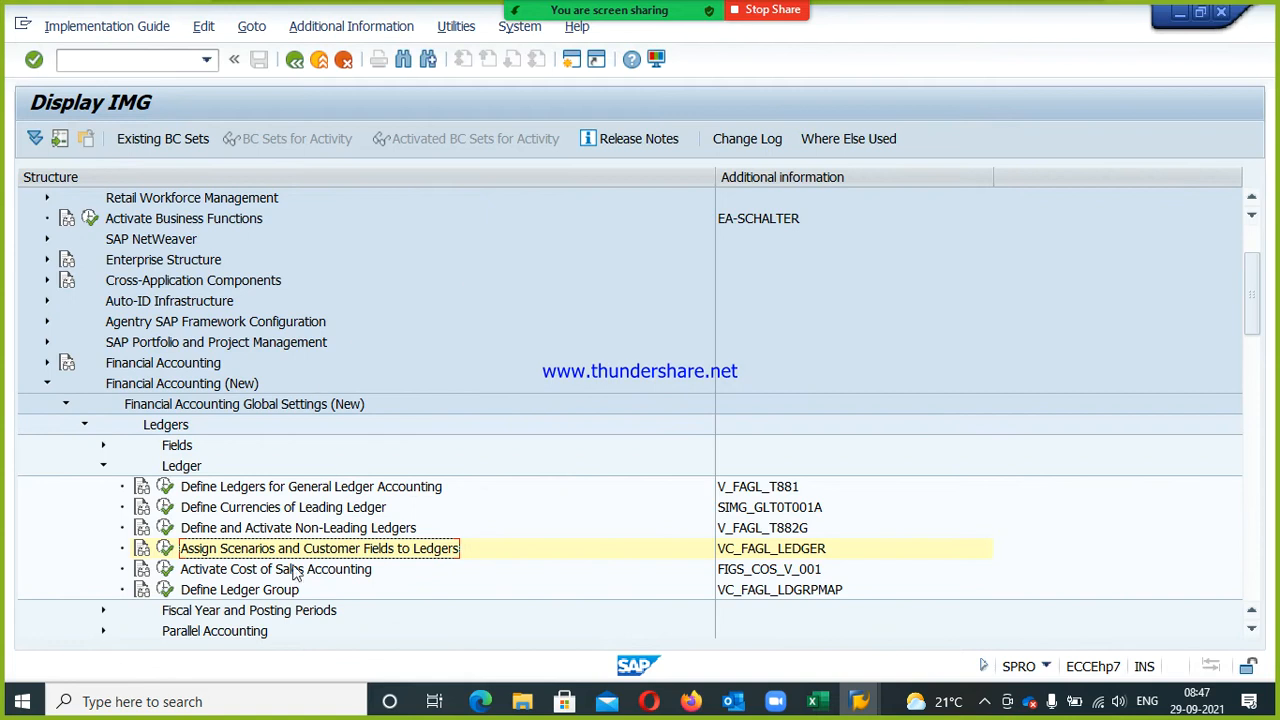
click(243, 572)
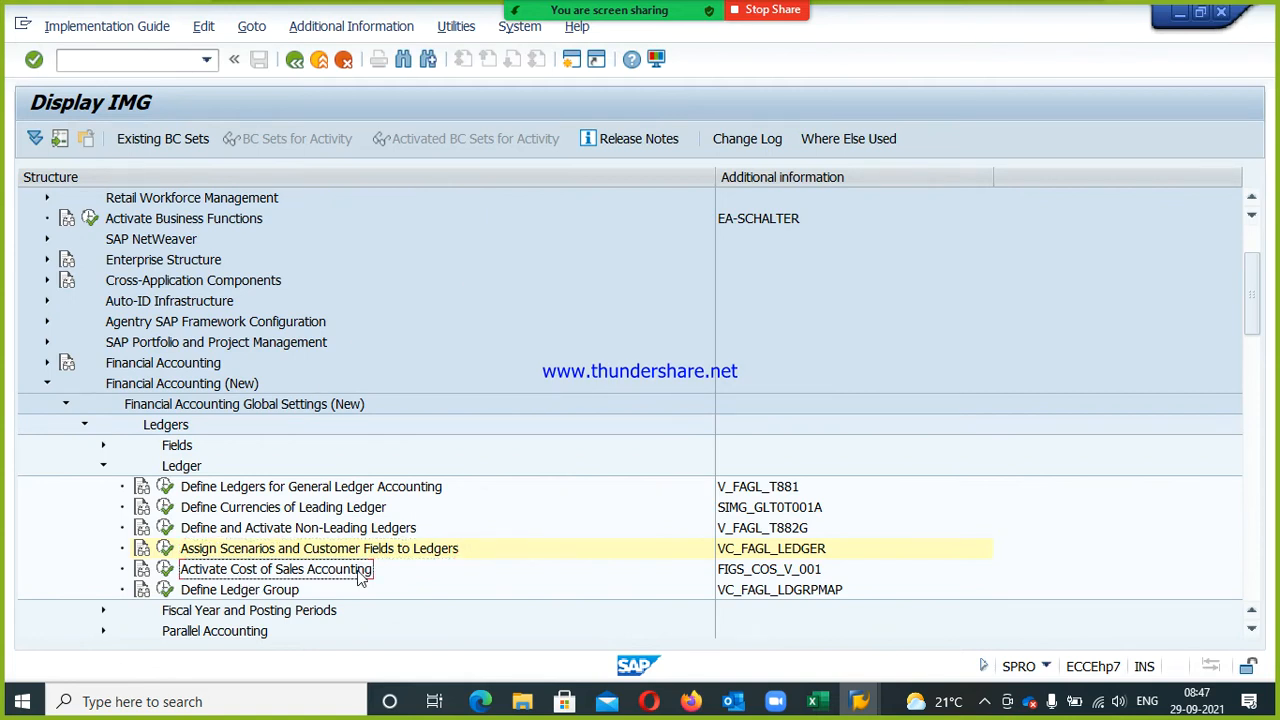
click(265, 551)
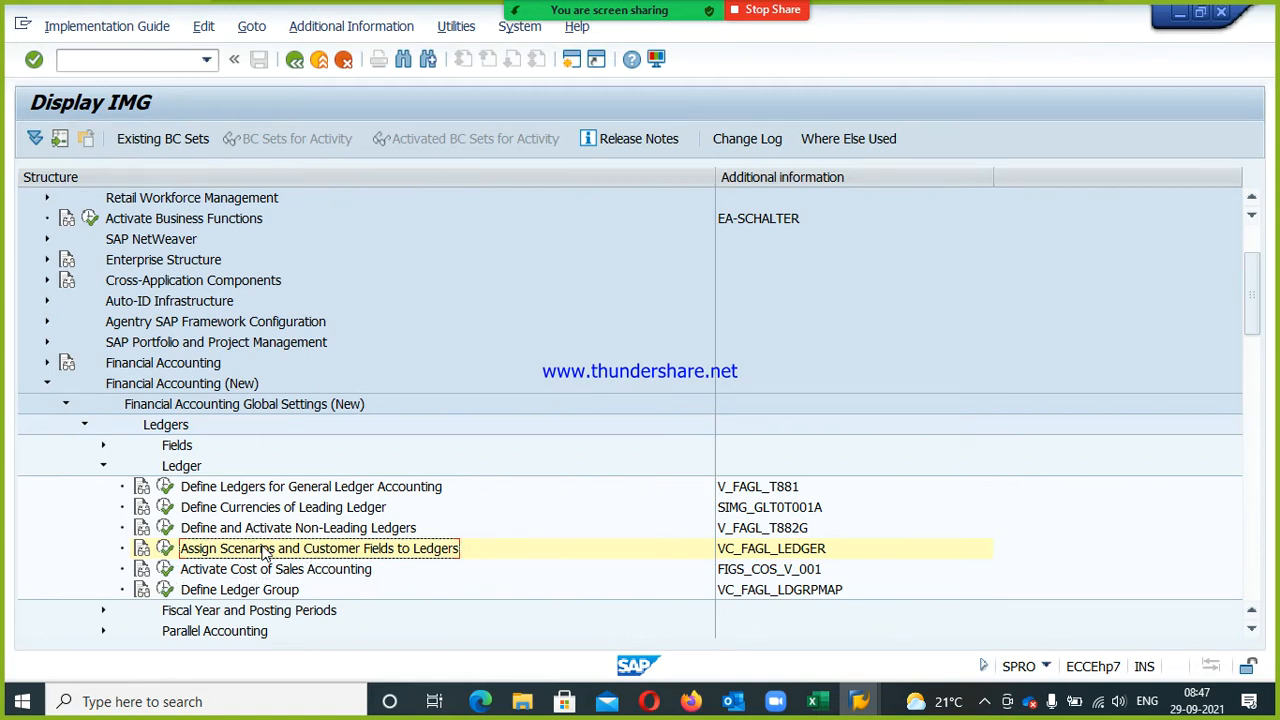
click(222, 570)
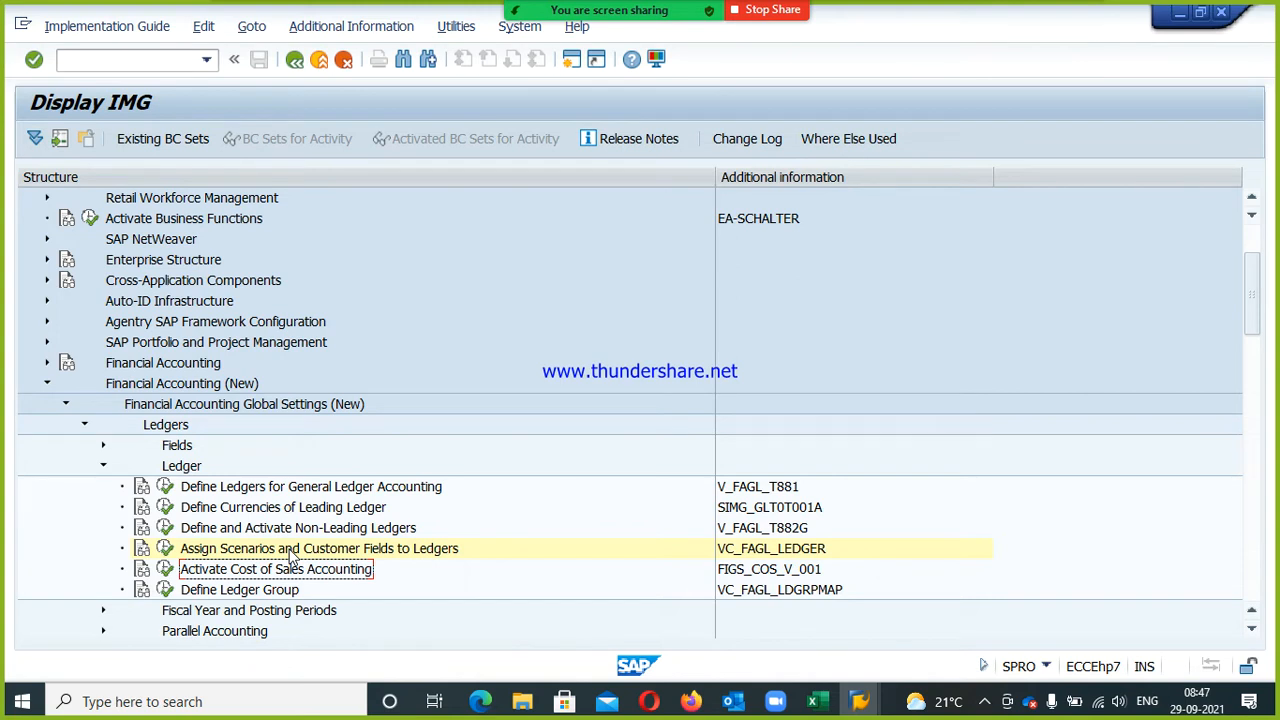
click(165, 569)
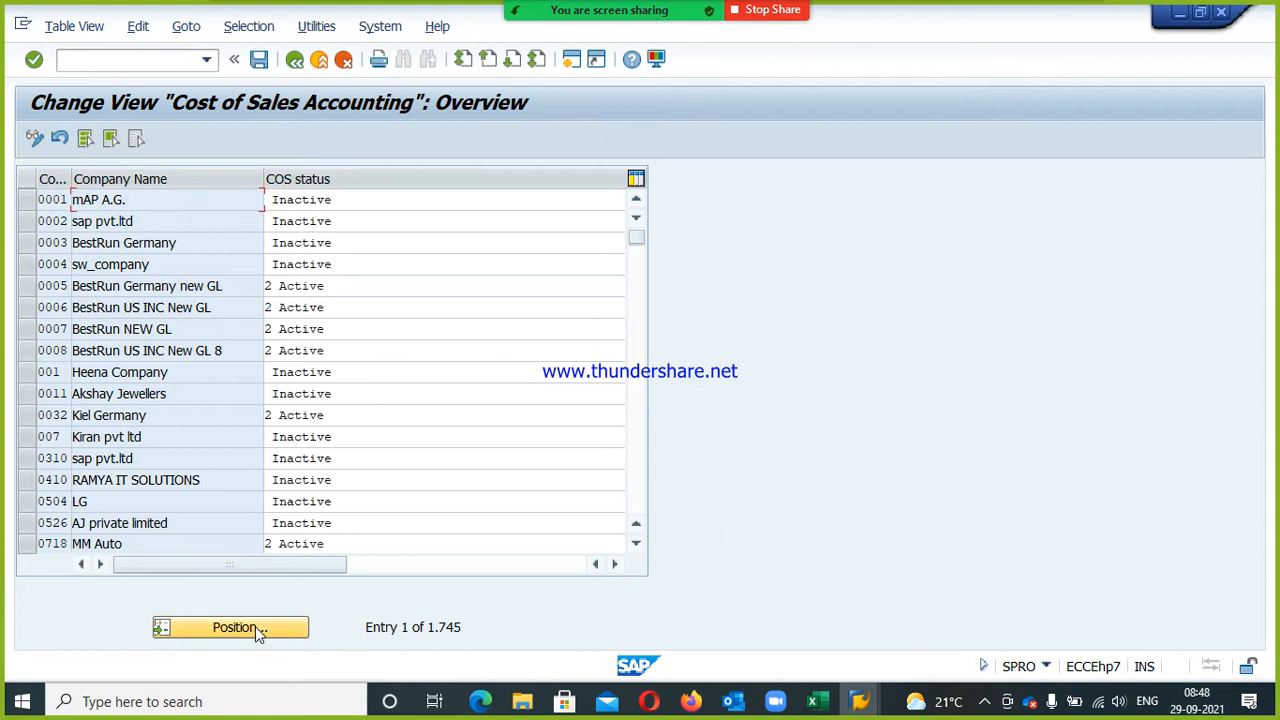
- Find company code VRL1 in the cost of sales accounting list and set its COS status to 2 Active
click(255, 626)
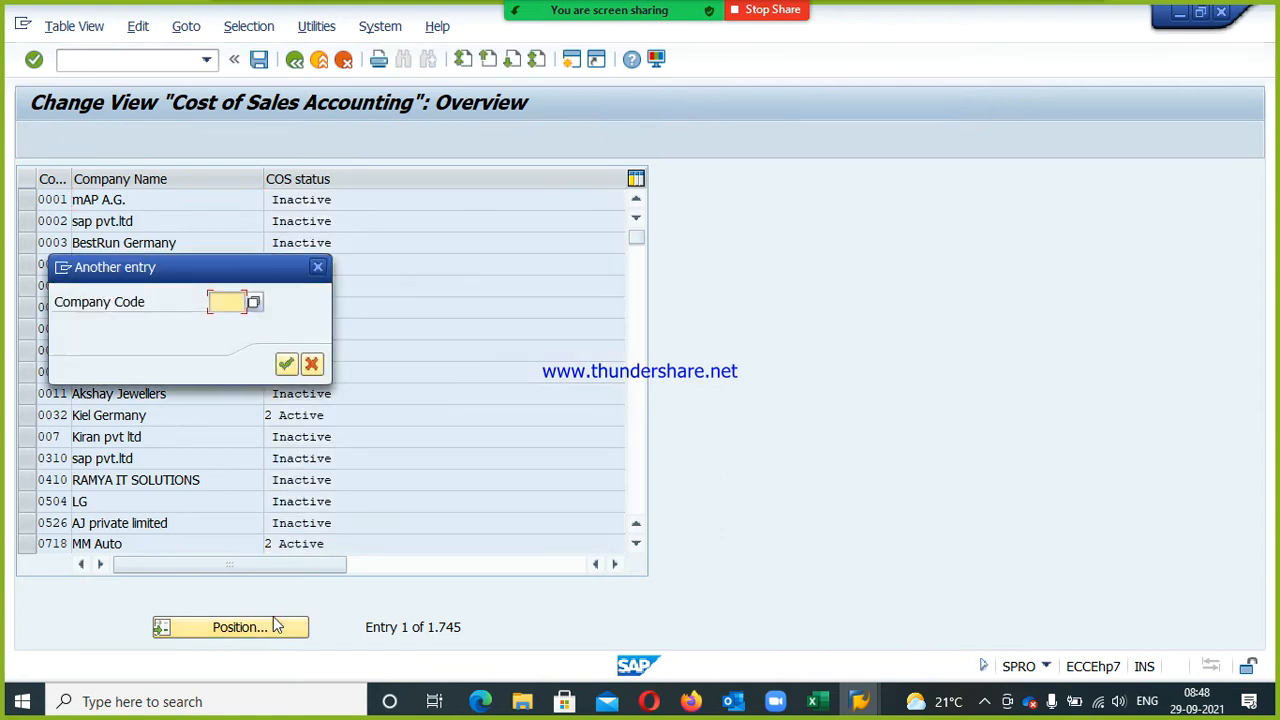
text(vrll)
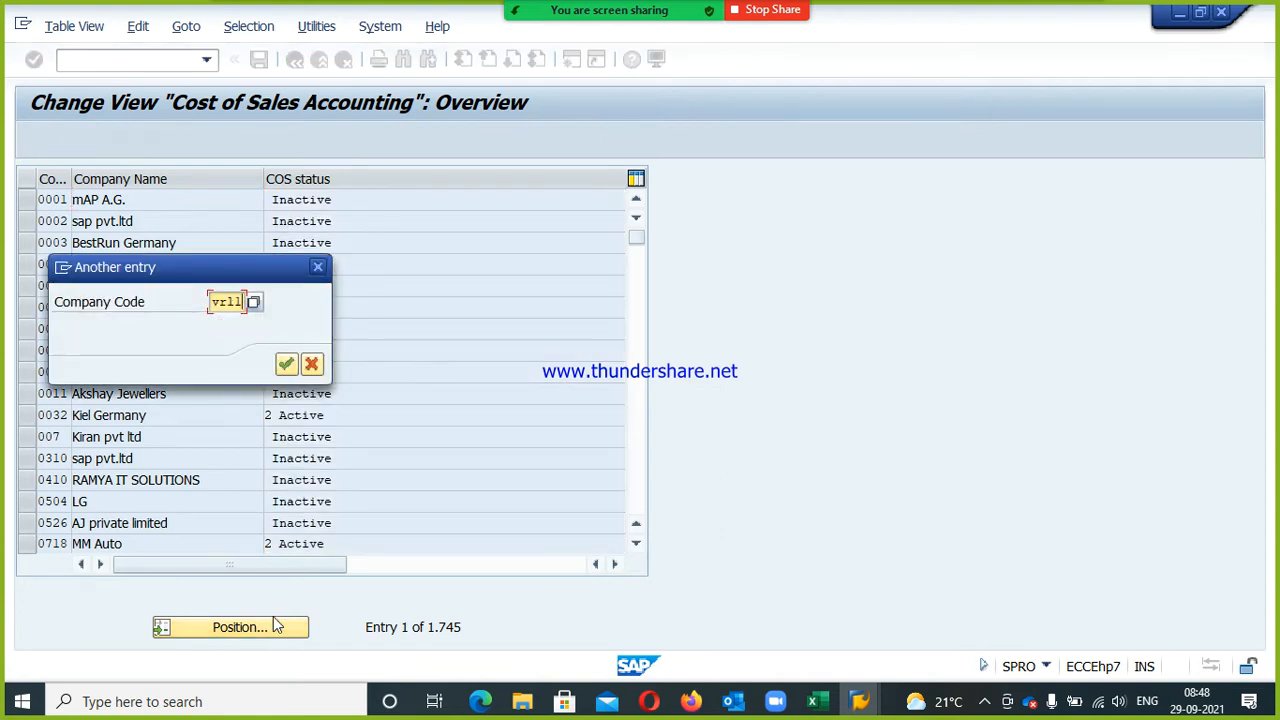
key(Return)
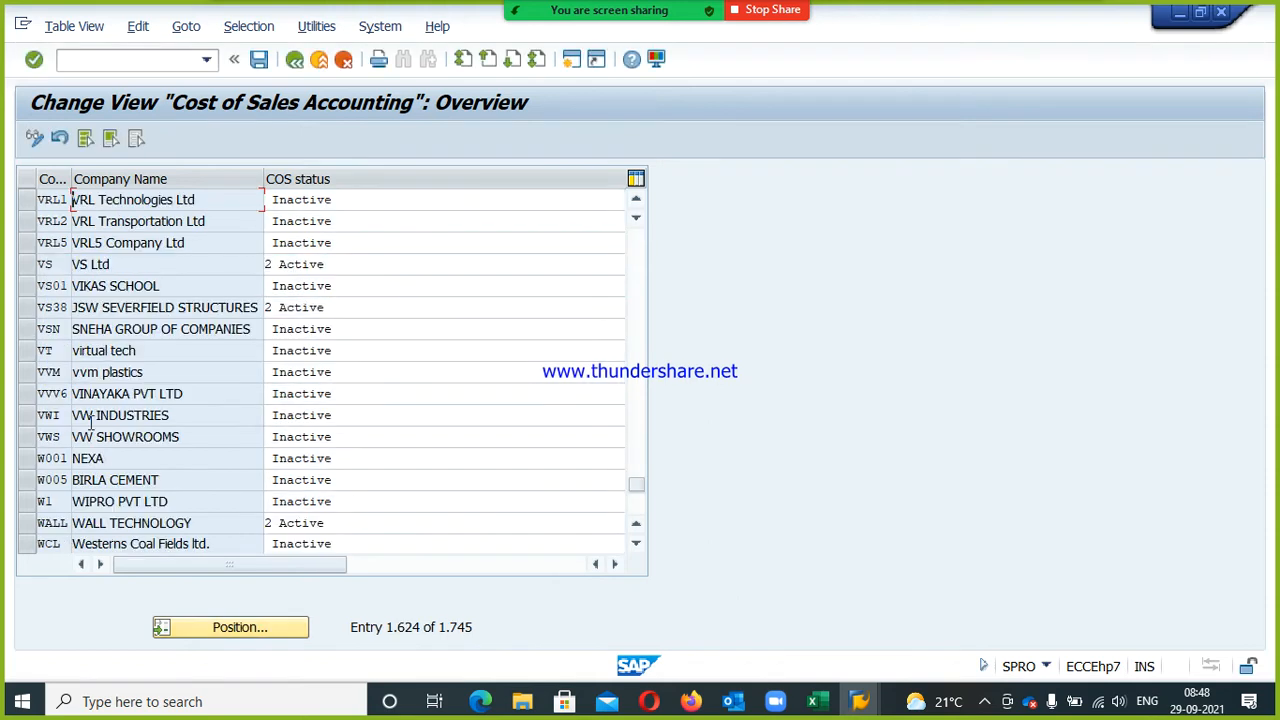
click(322, 201)
click(306, 218)
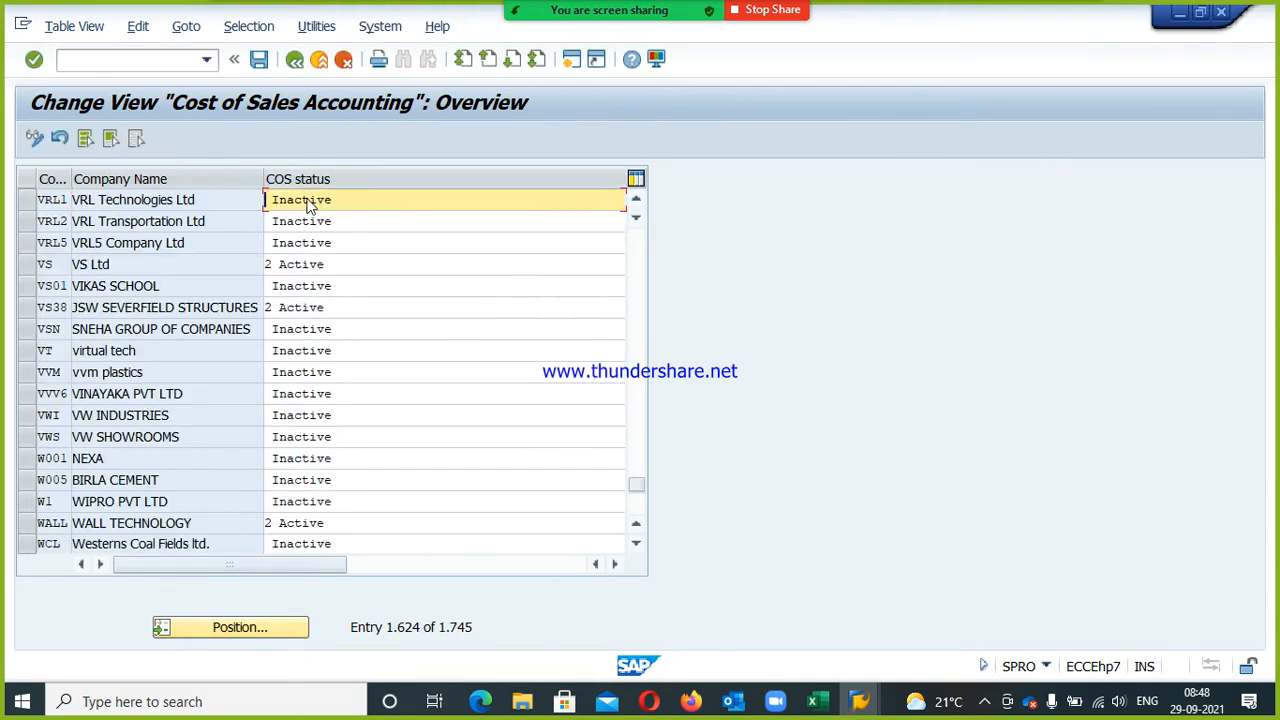
click(297, 203)
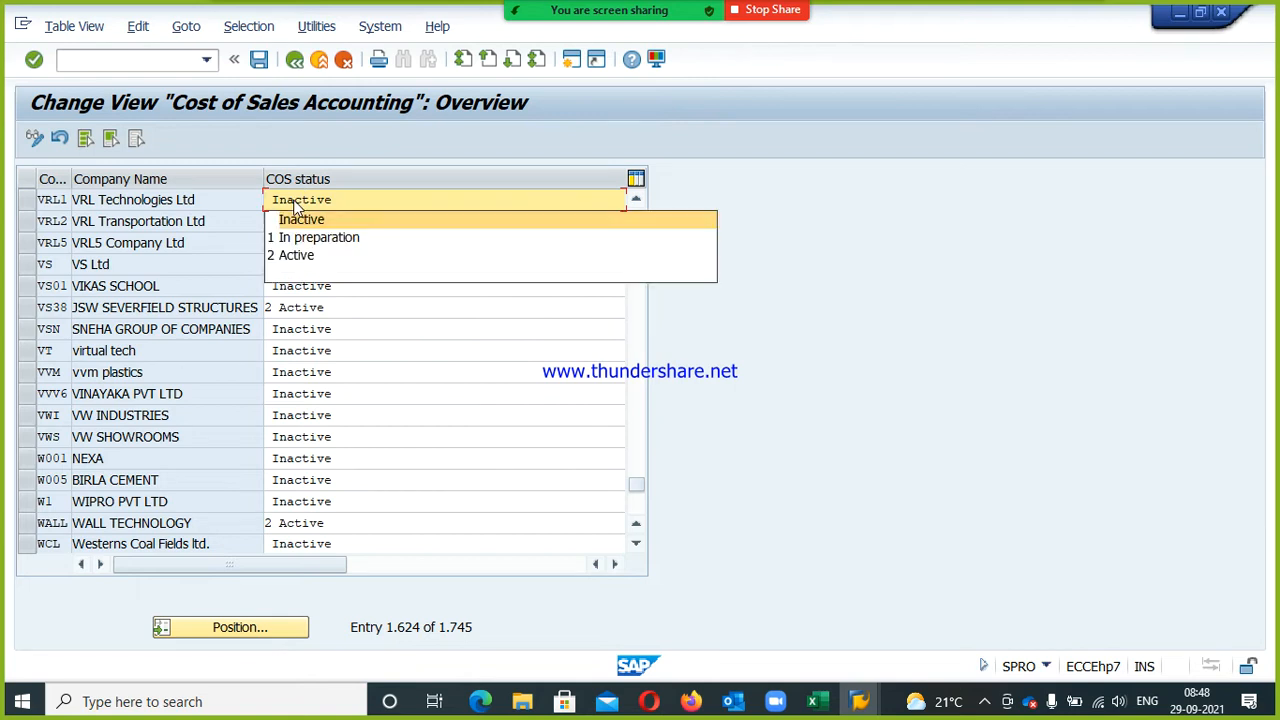
click(307, 257)
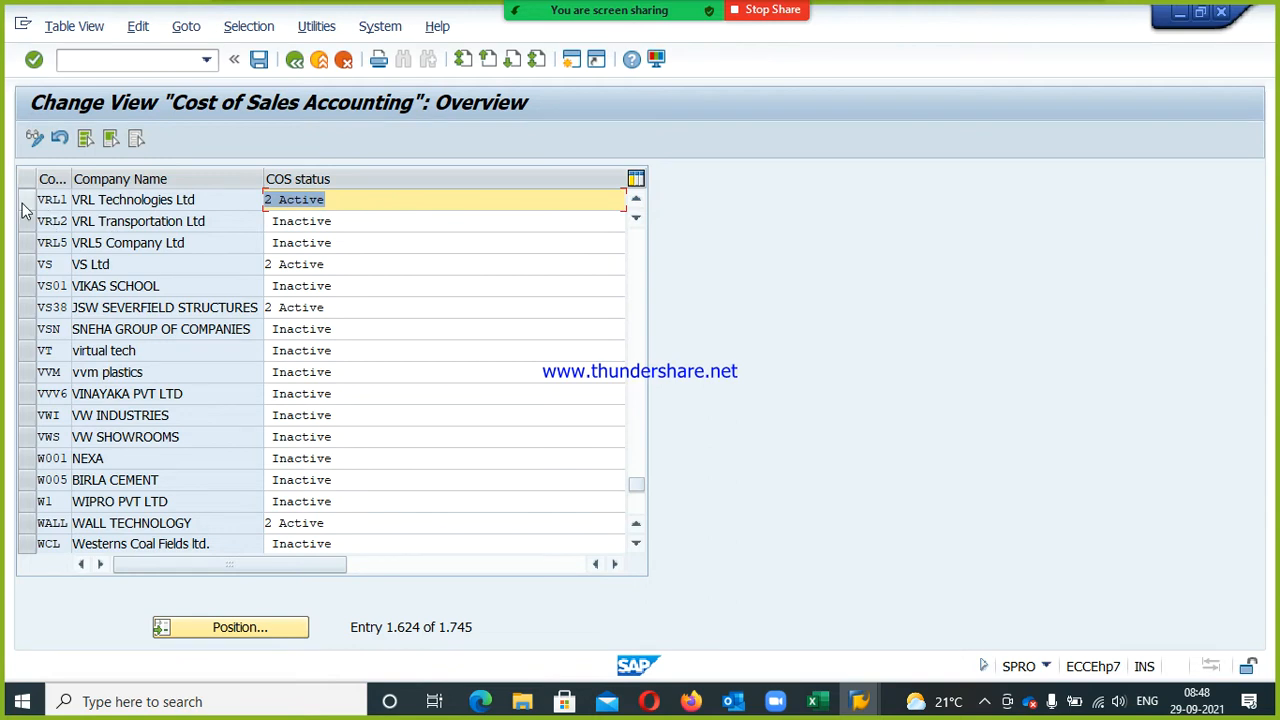
- Save the cost of sales accounting activation to the proposed customizing request and leave the view
click(259, 66)
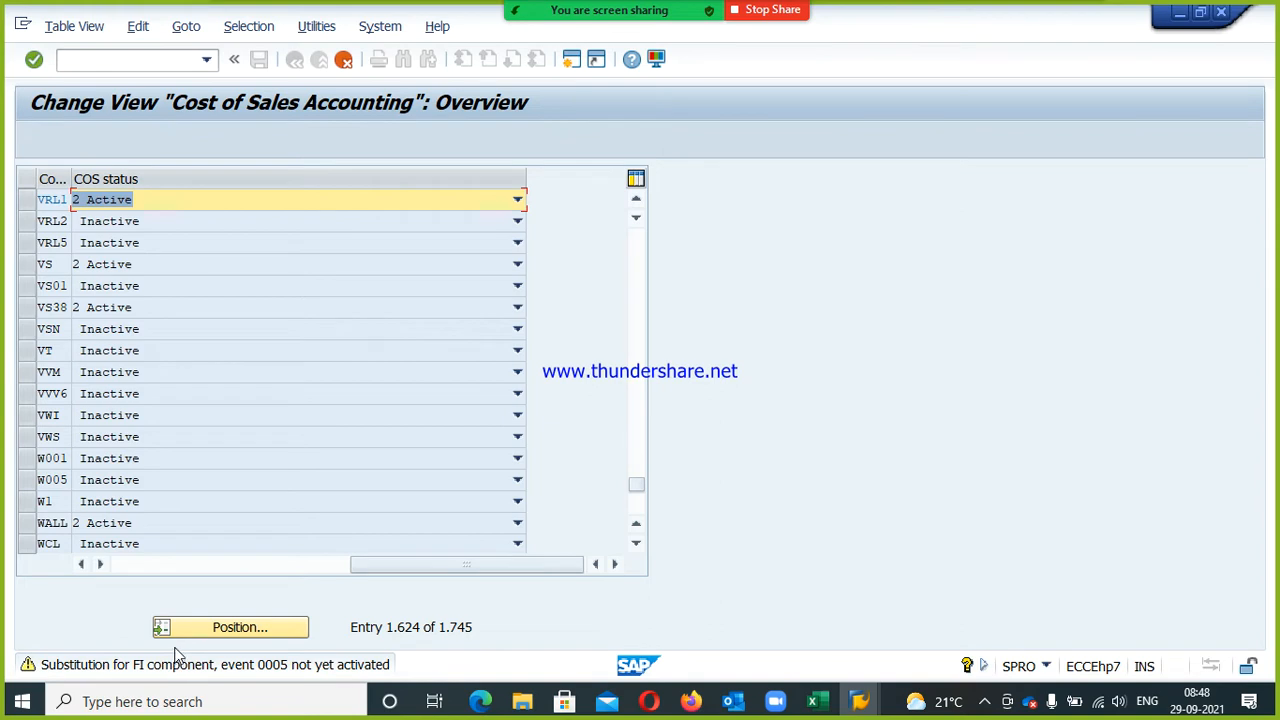
key(ctrl+s)
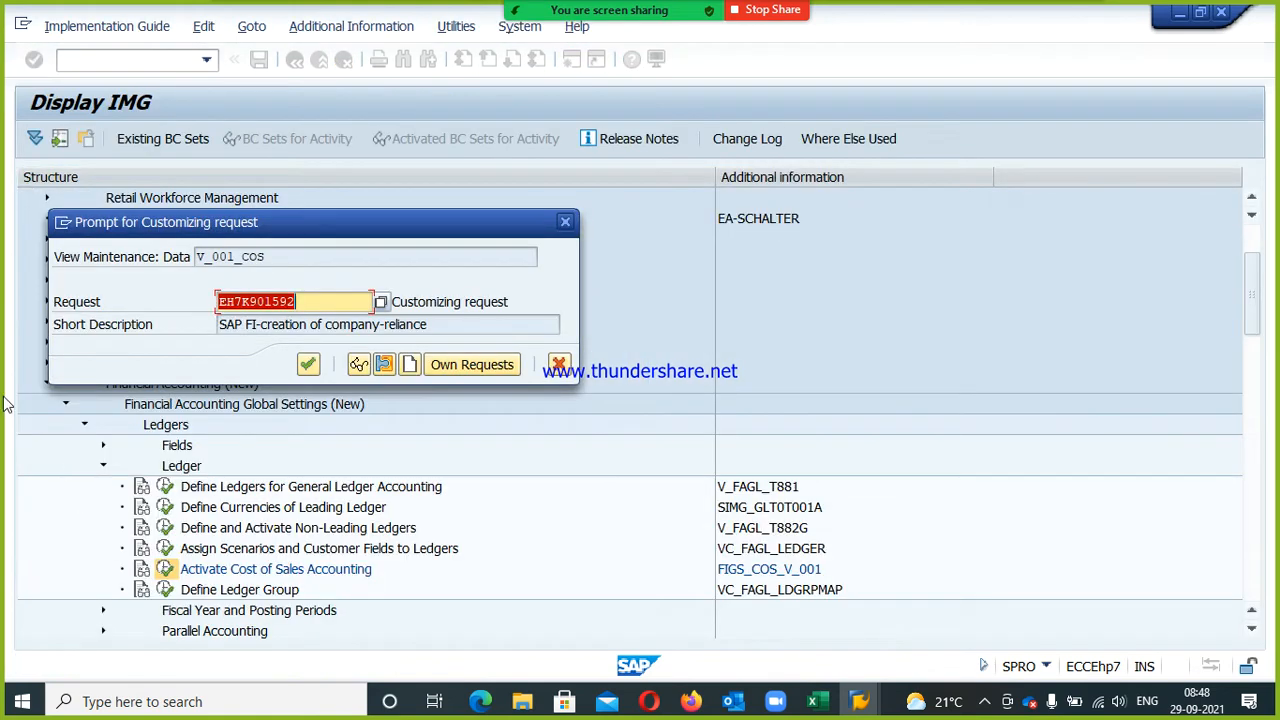
click(306, 364)
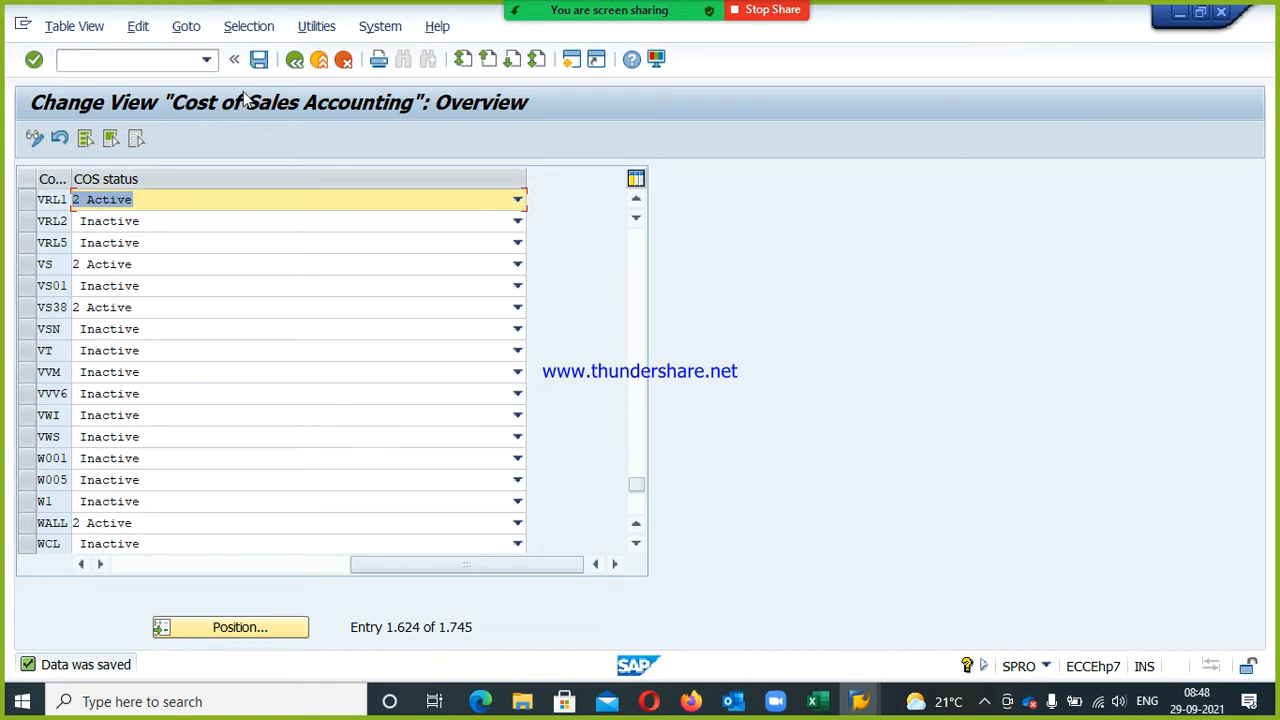
click(294, 59)
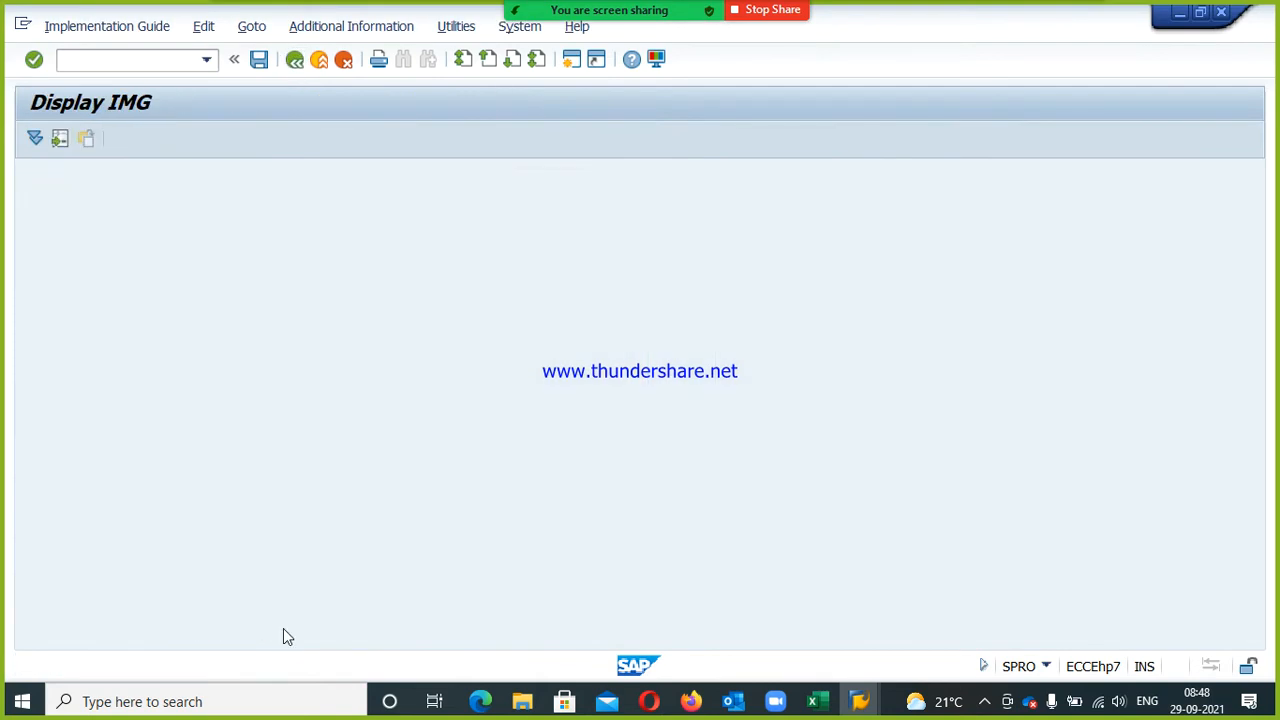
- Reopen the SAP implementation guide and expand Financial Accounting (New) down to Financial Accounting Global Settings (New)
click(126, 143)
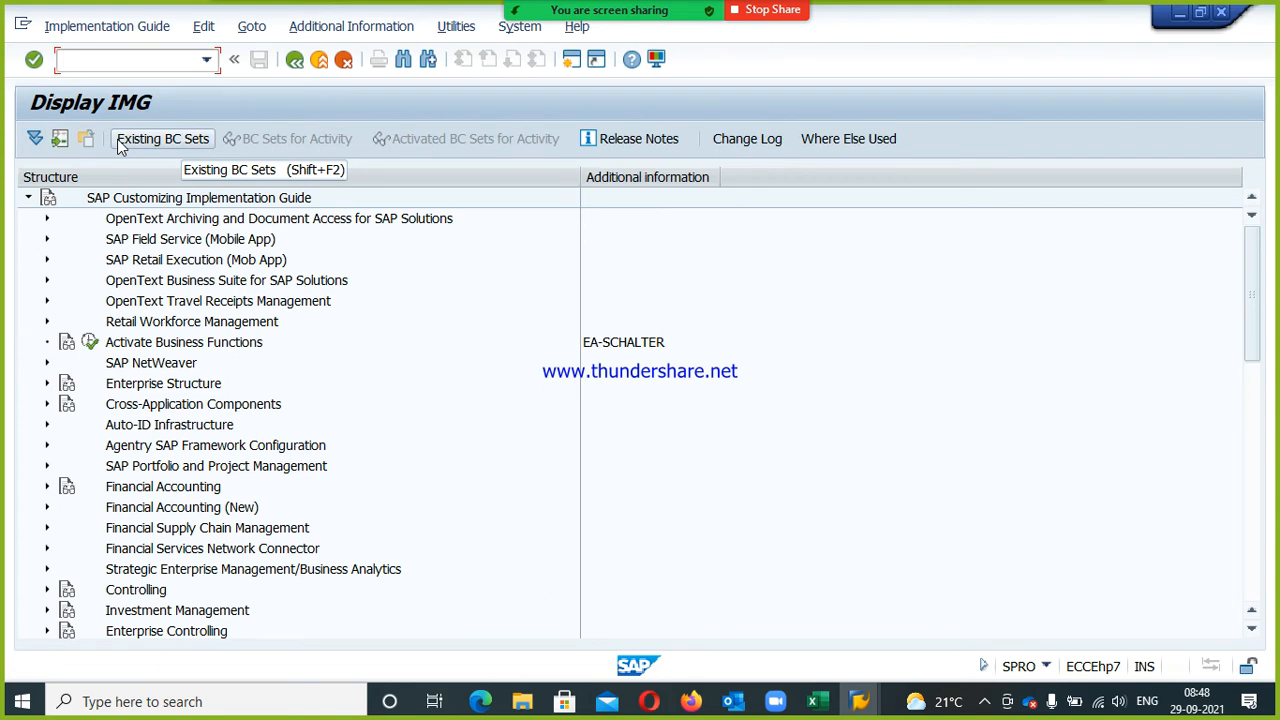
drag(714, 176, 817, 140)
click(160, 446)
click(258, 512)
click(46, 509)
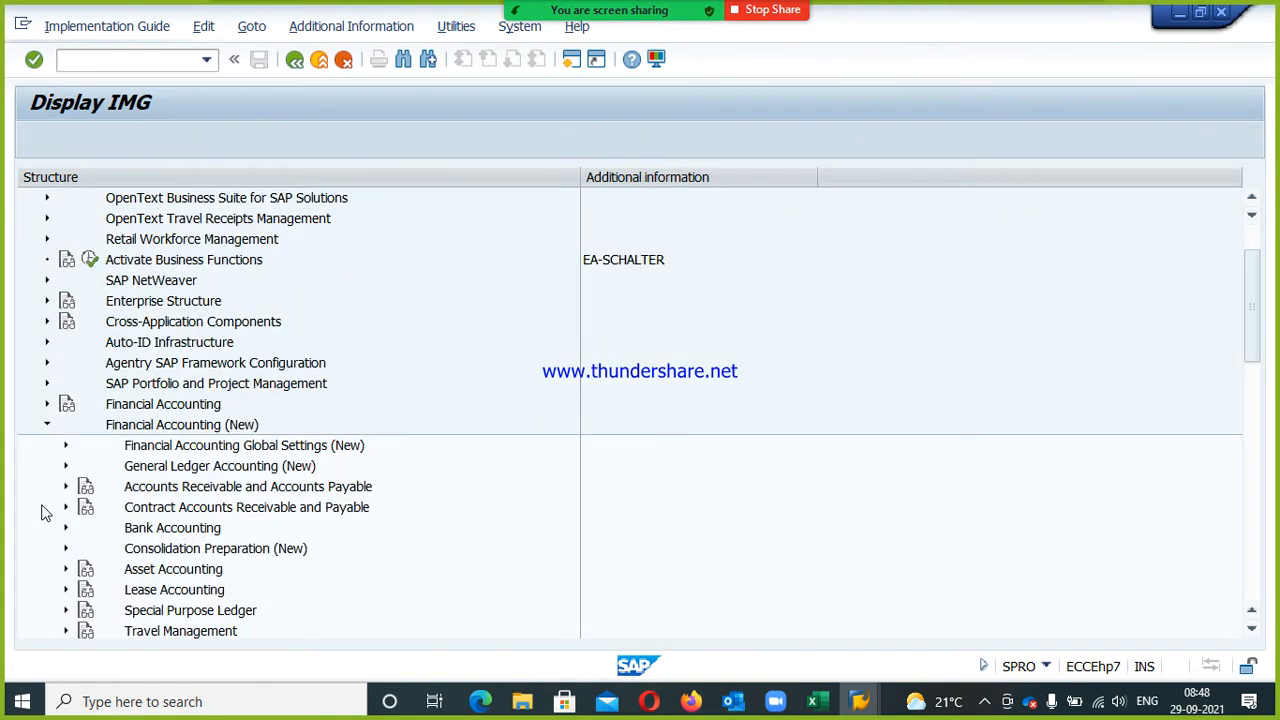
click(183, 466)
click(64, 447)
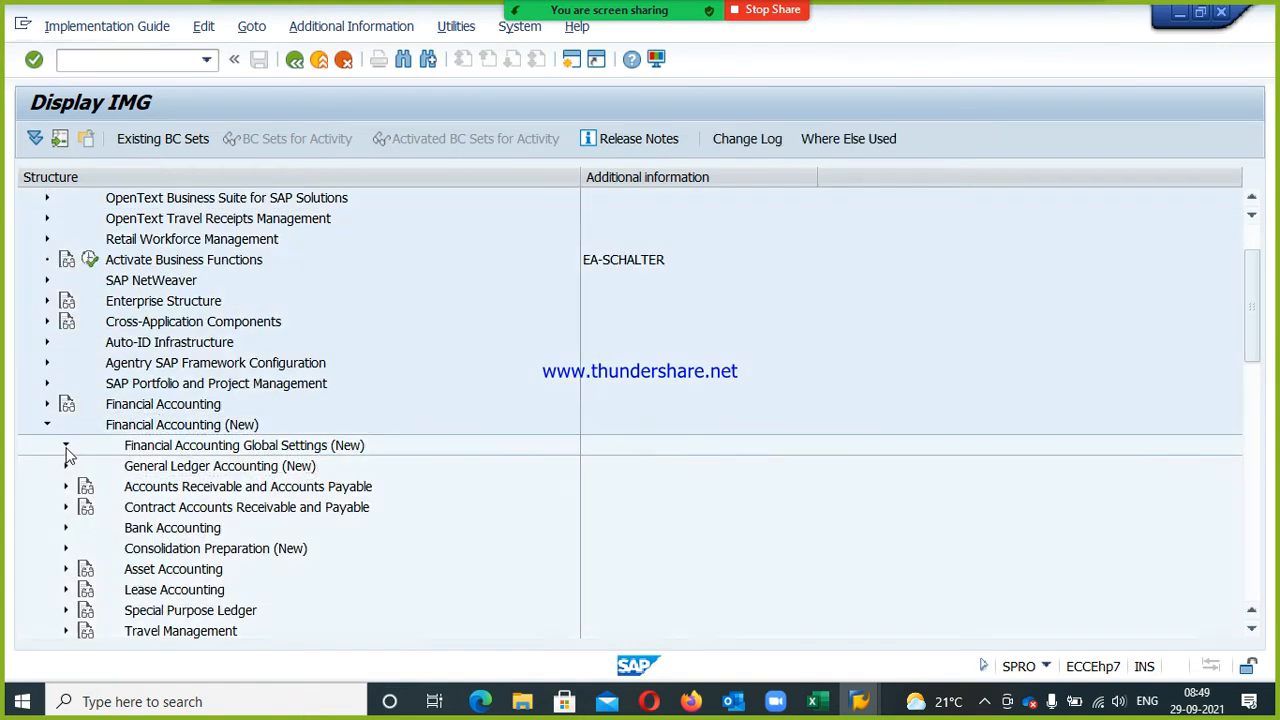
- Expand Ledgers and its Ledger node, and locate the Activate Cost of Sales Accounting activity
click(157, 425)
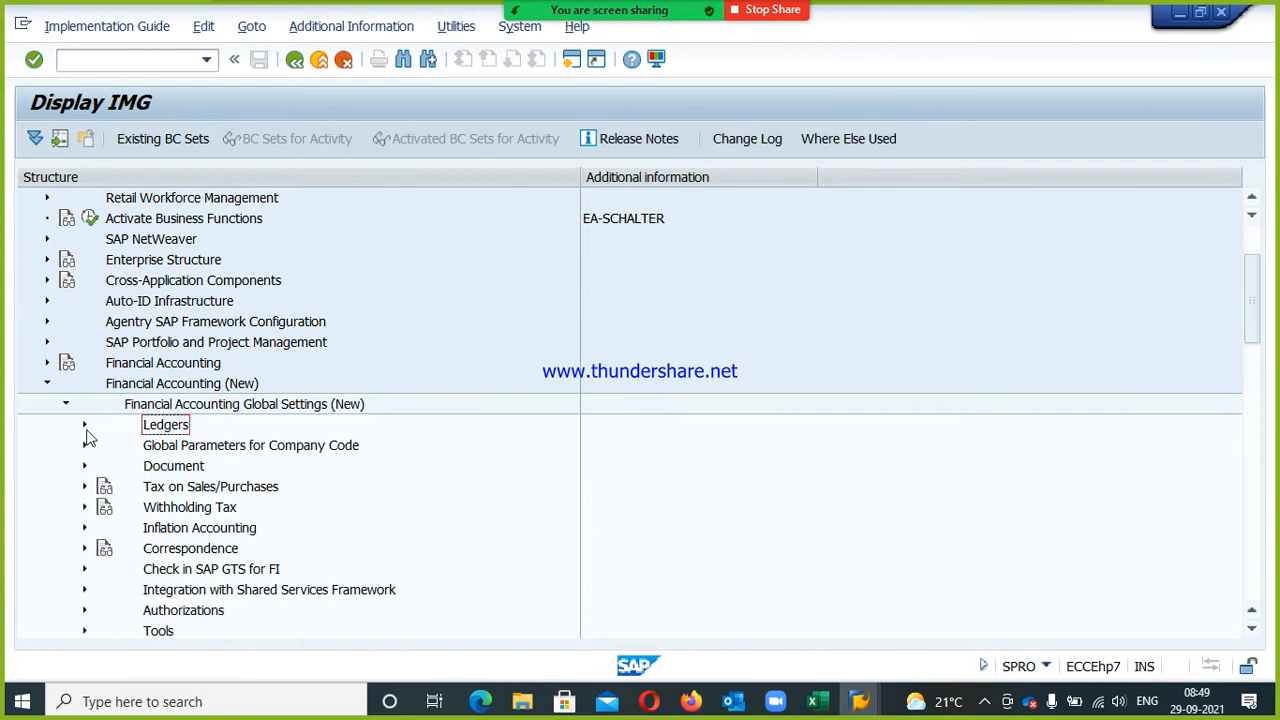
click(86, 428)
click(168, 449)
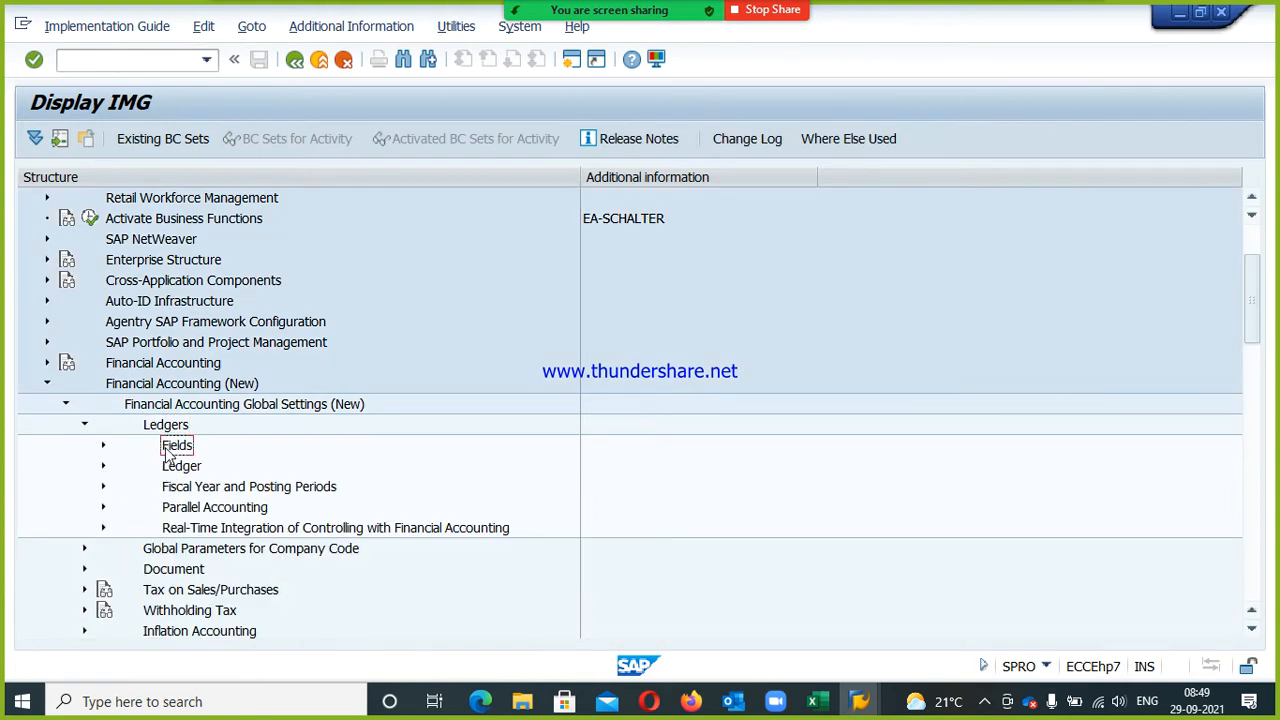
click(103, 466)
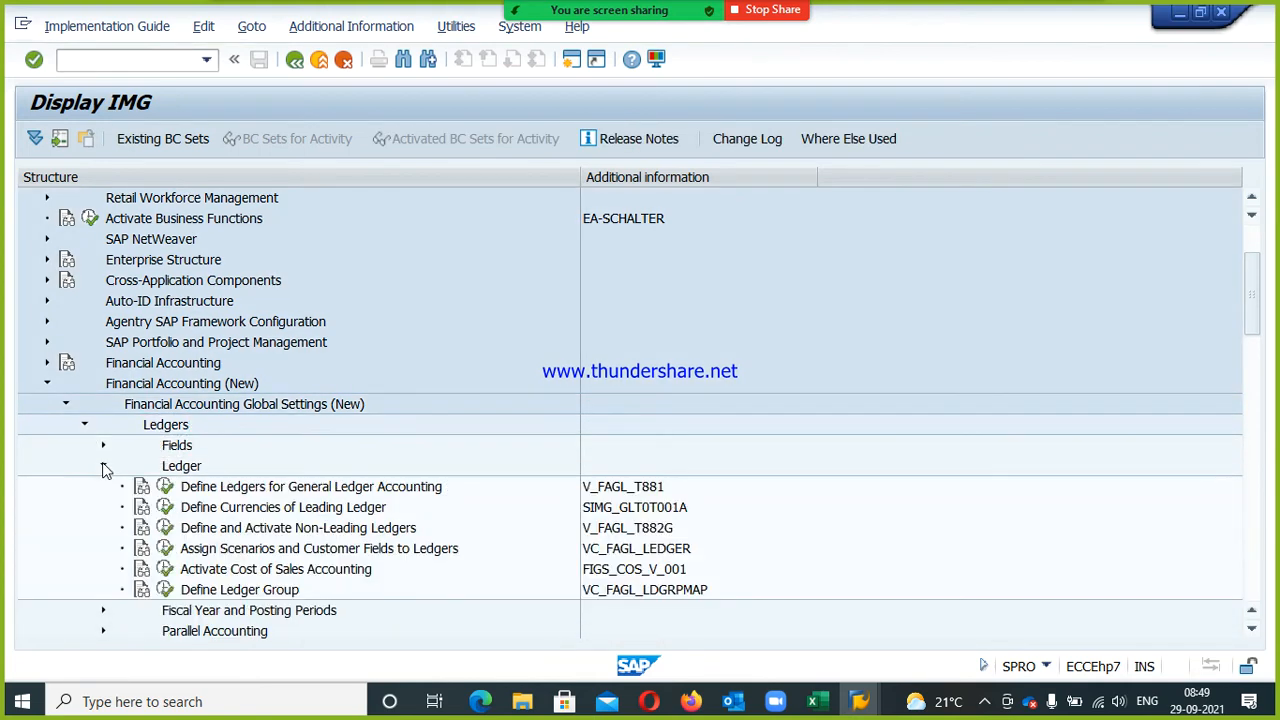
click(222, 571)
scroll(268, 515, down, 1)
scroll(268, 515, down, 1)
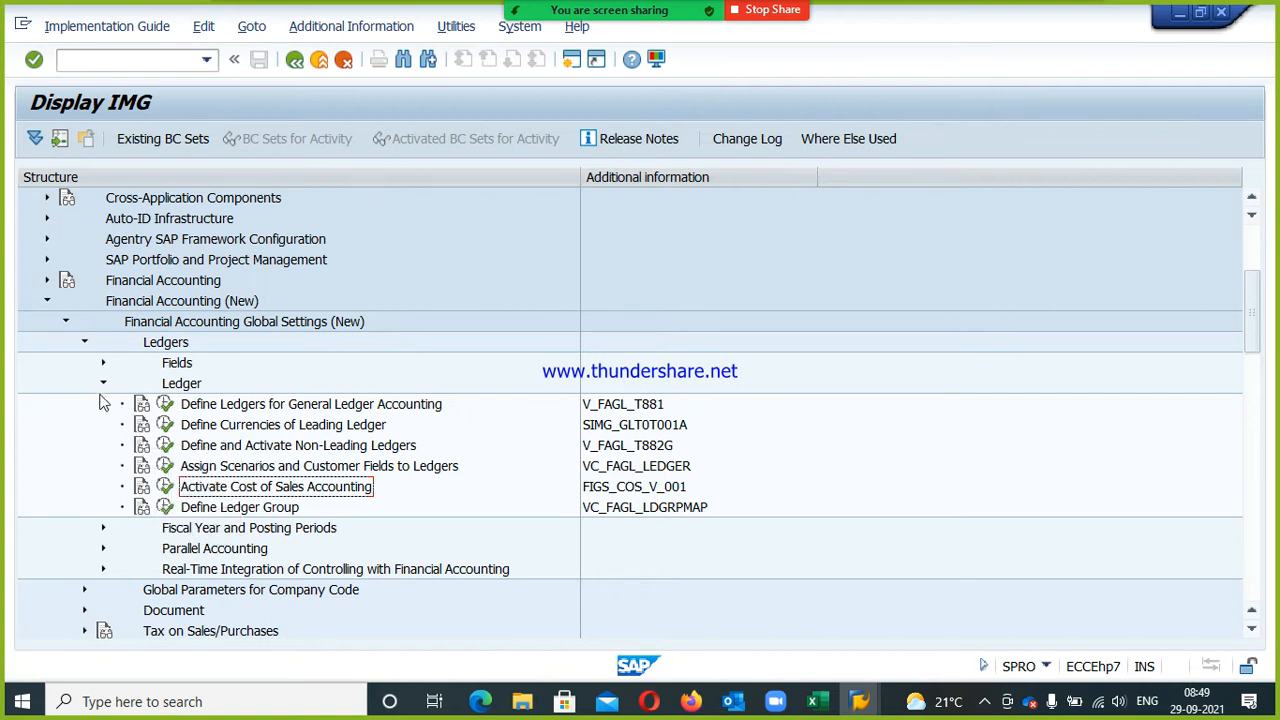
- Collapse the Ledger node, expand Parallel Accounting, and open the Define Accounting Principles activity
click(103, 385)
click(103, 424)
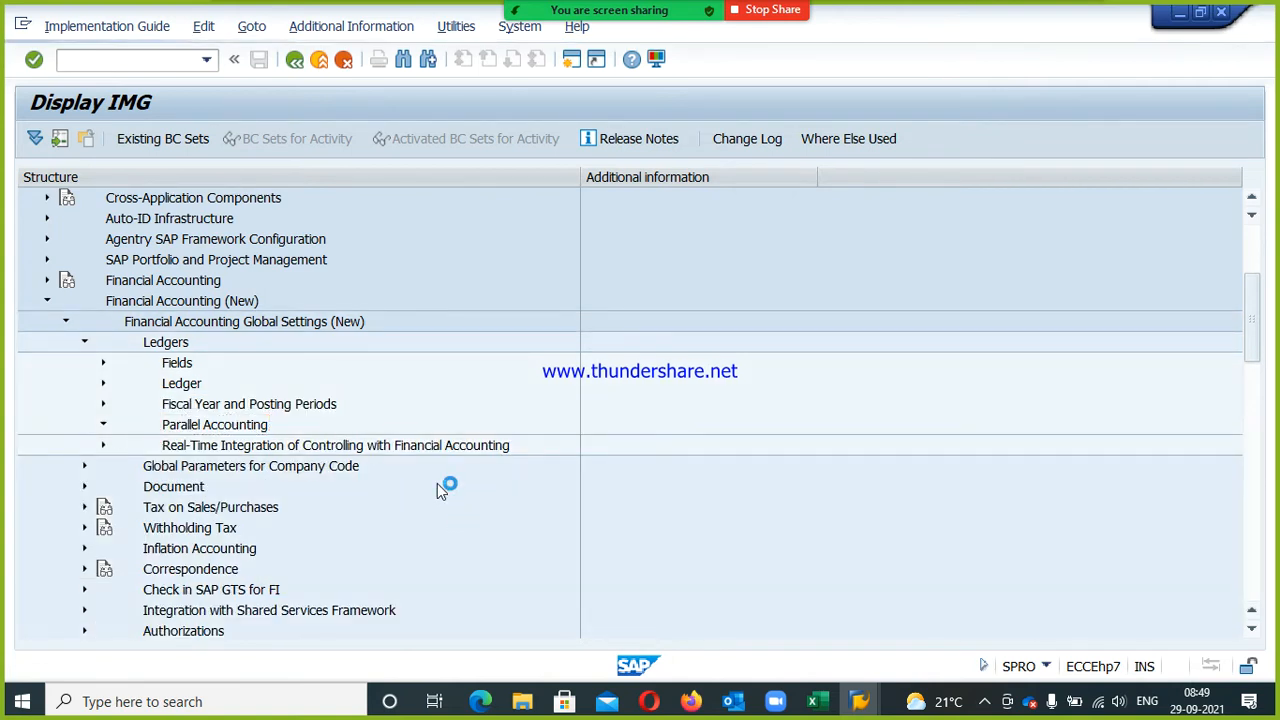
click(221, 450)
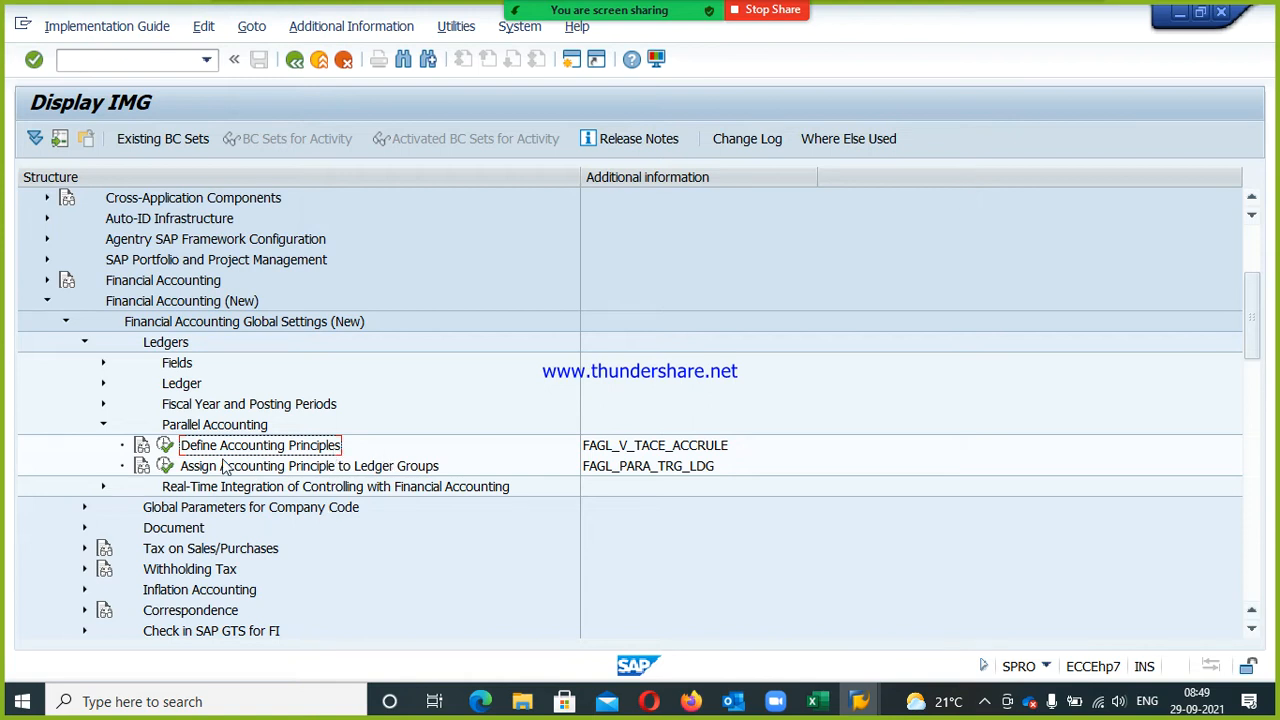
click(165, 445)
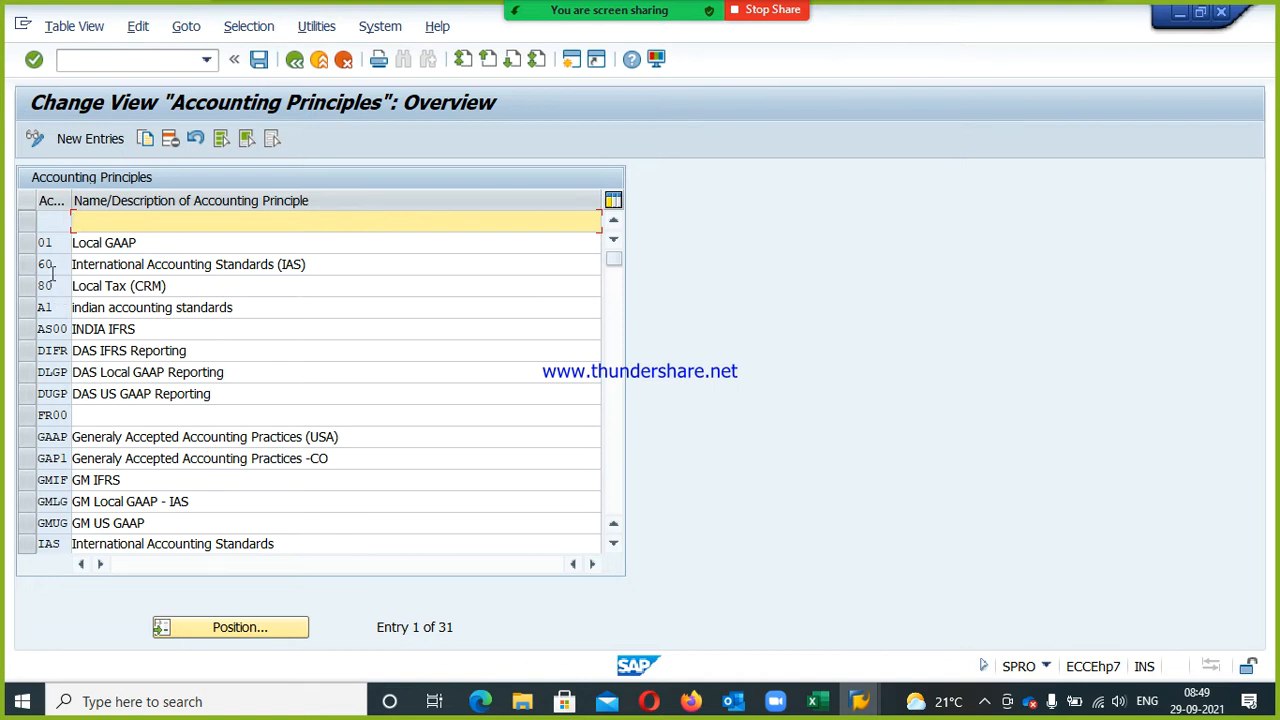
- Review the existing accounting principles in the overview to find one suitable as a template for company code VRL1
click(38, 243)
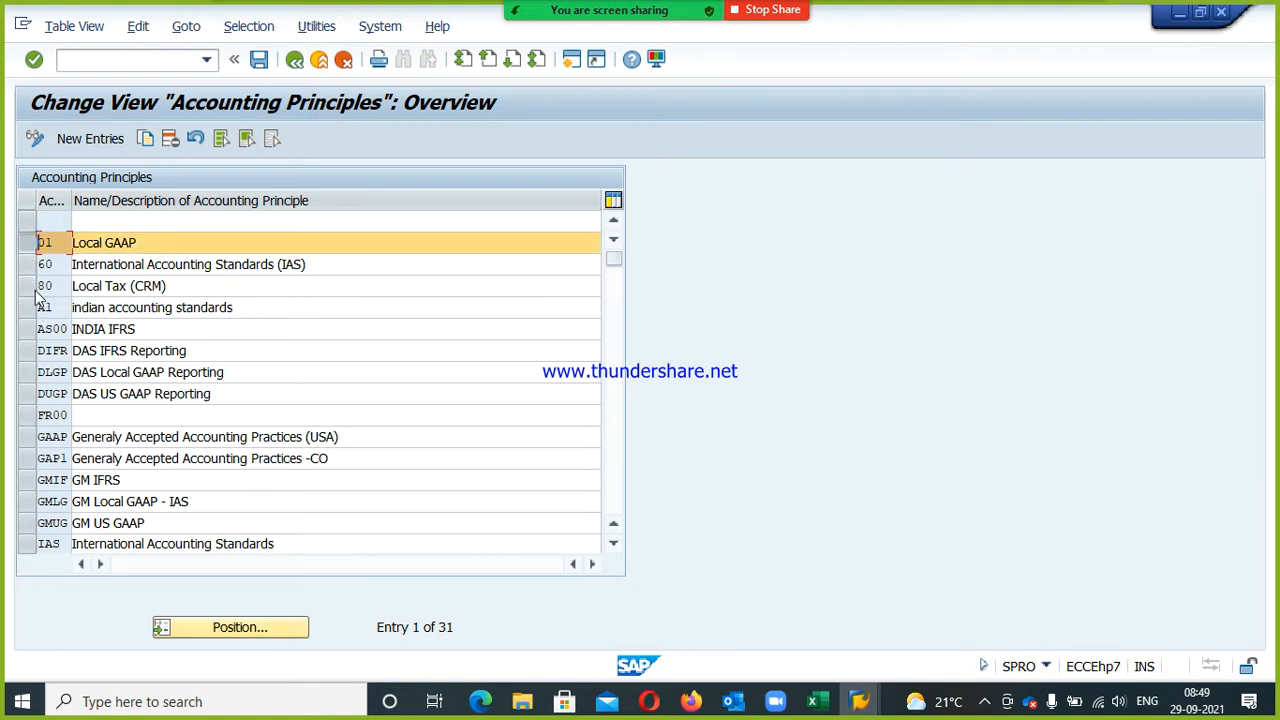
click(26, 264)
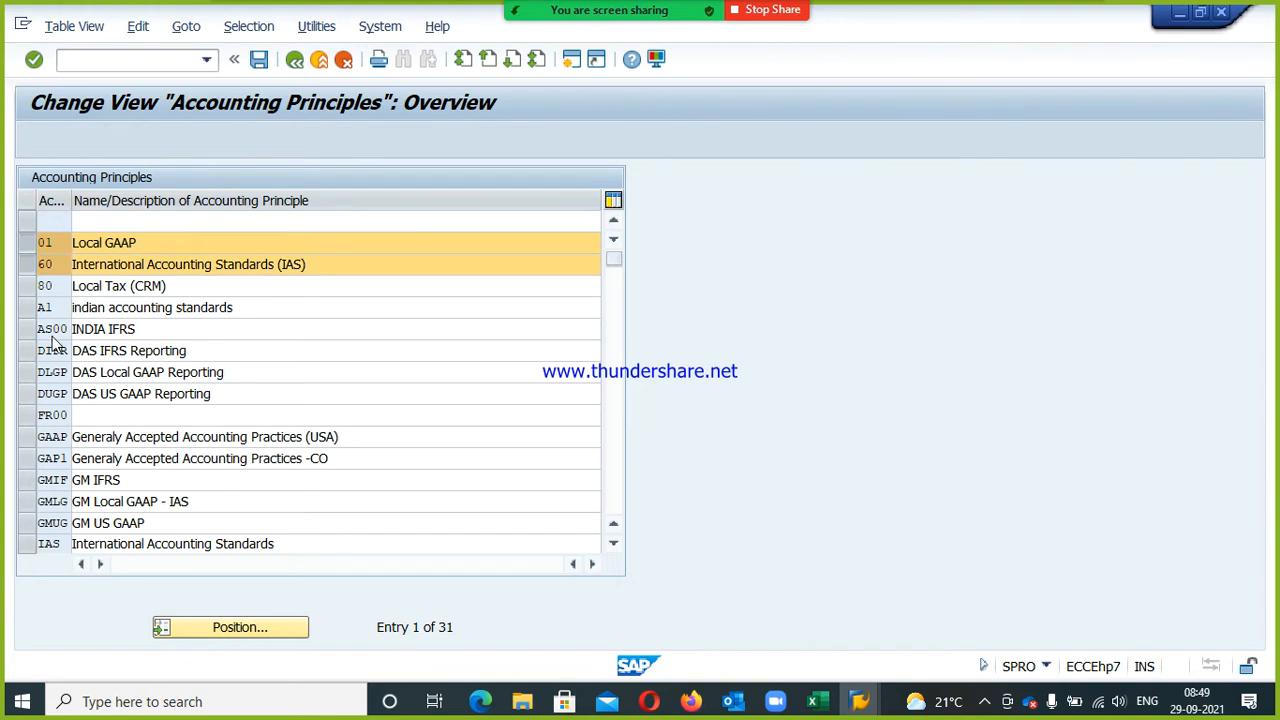
scroll(55, 345, down, 2)
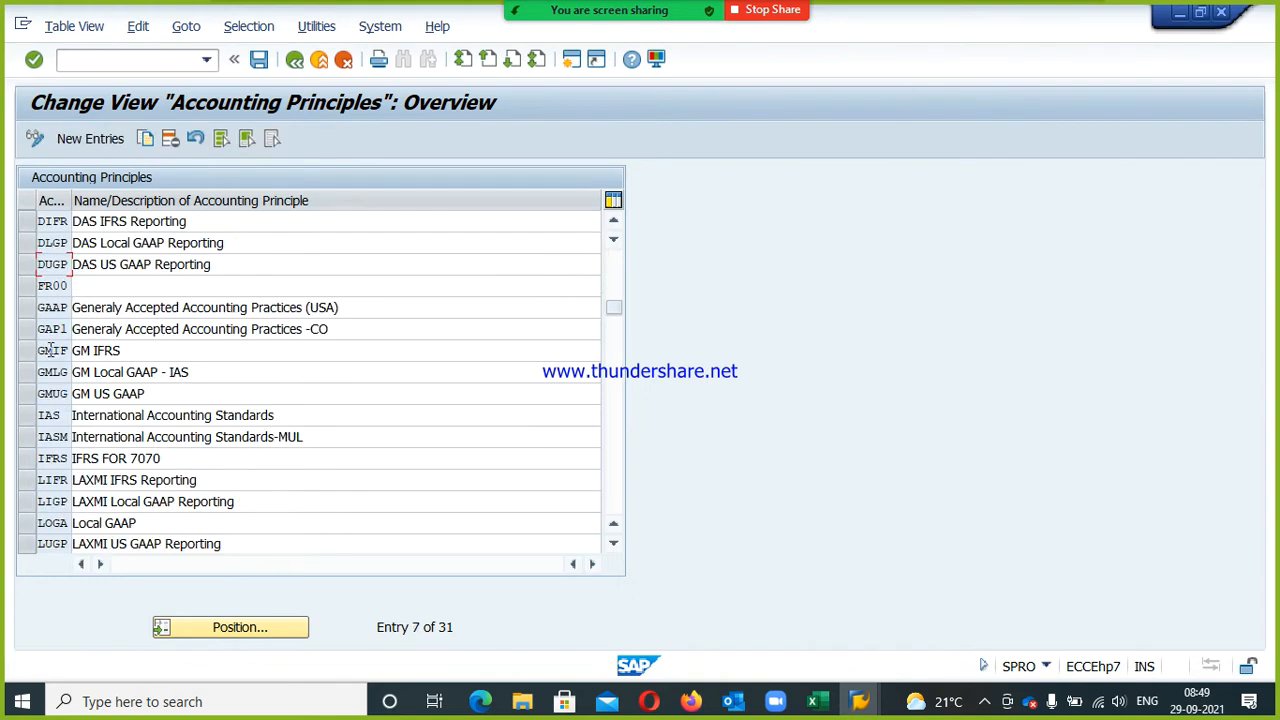
click(32, 462)
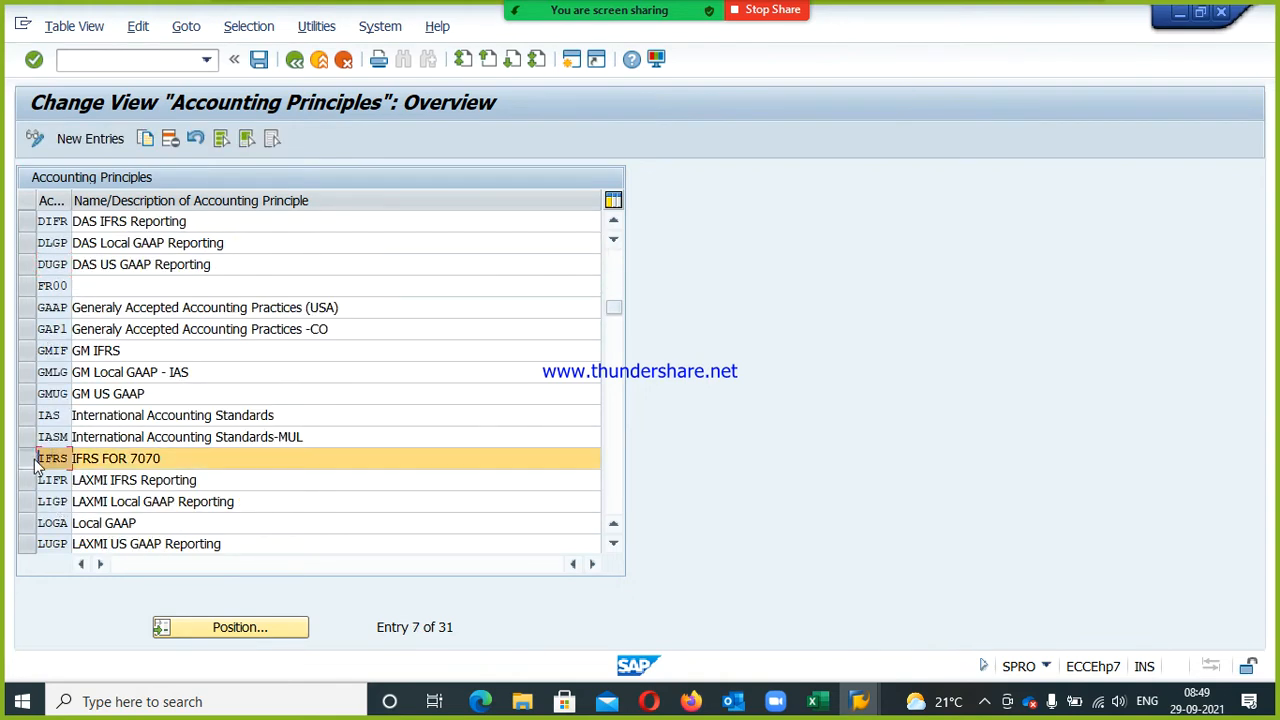
click(27, 460)
scroll(30, 460, up, 2)
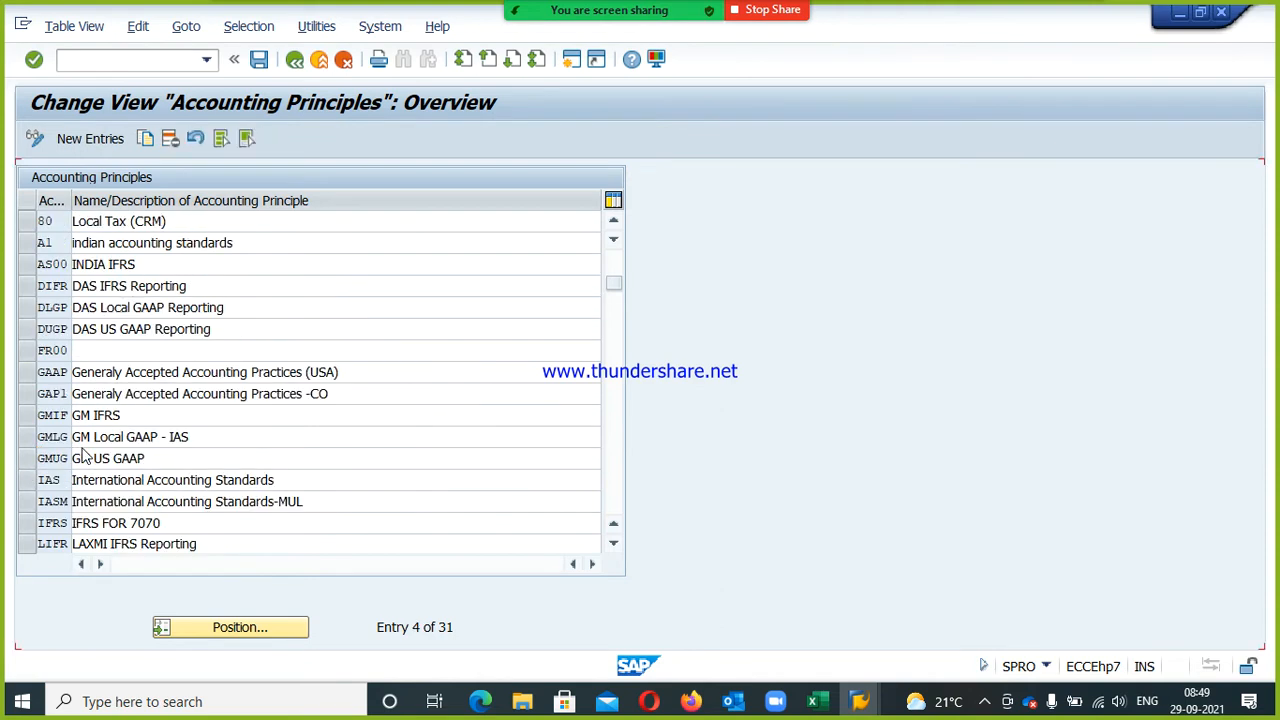
click(27, 263)
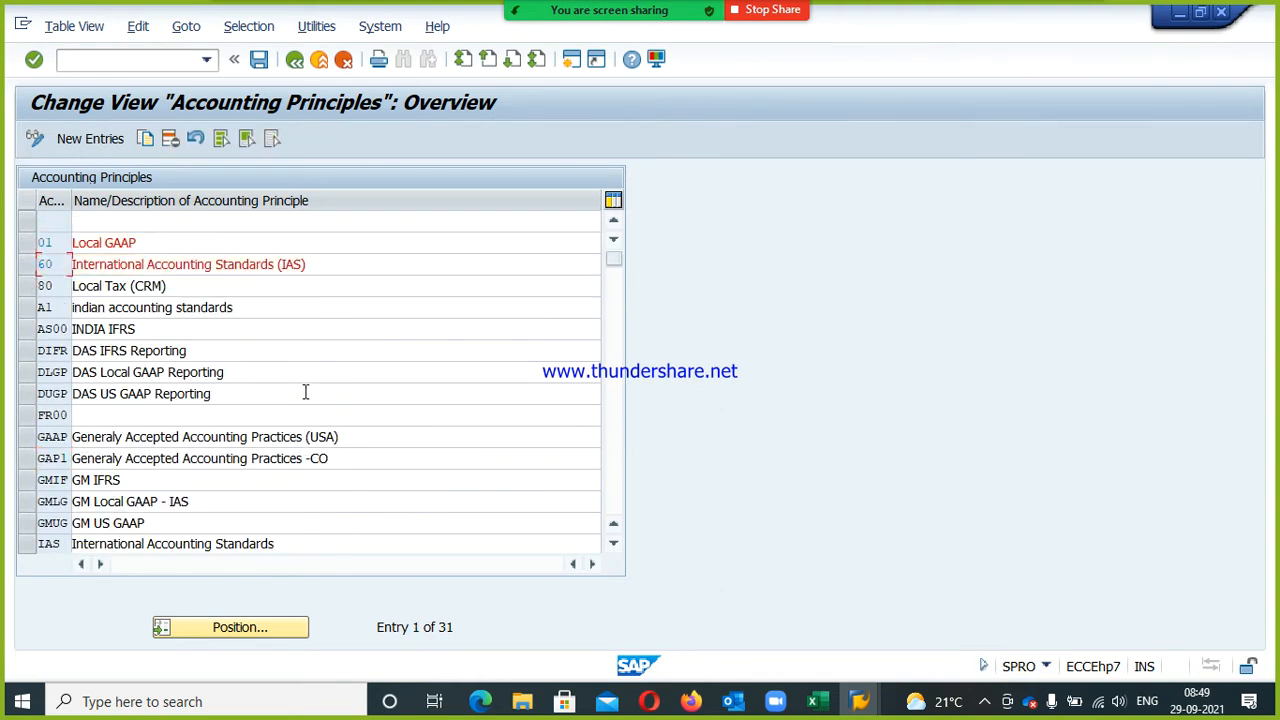
scroll(280, 391, down, 2)
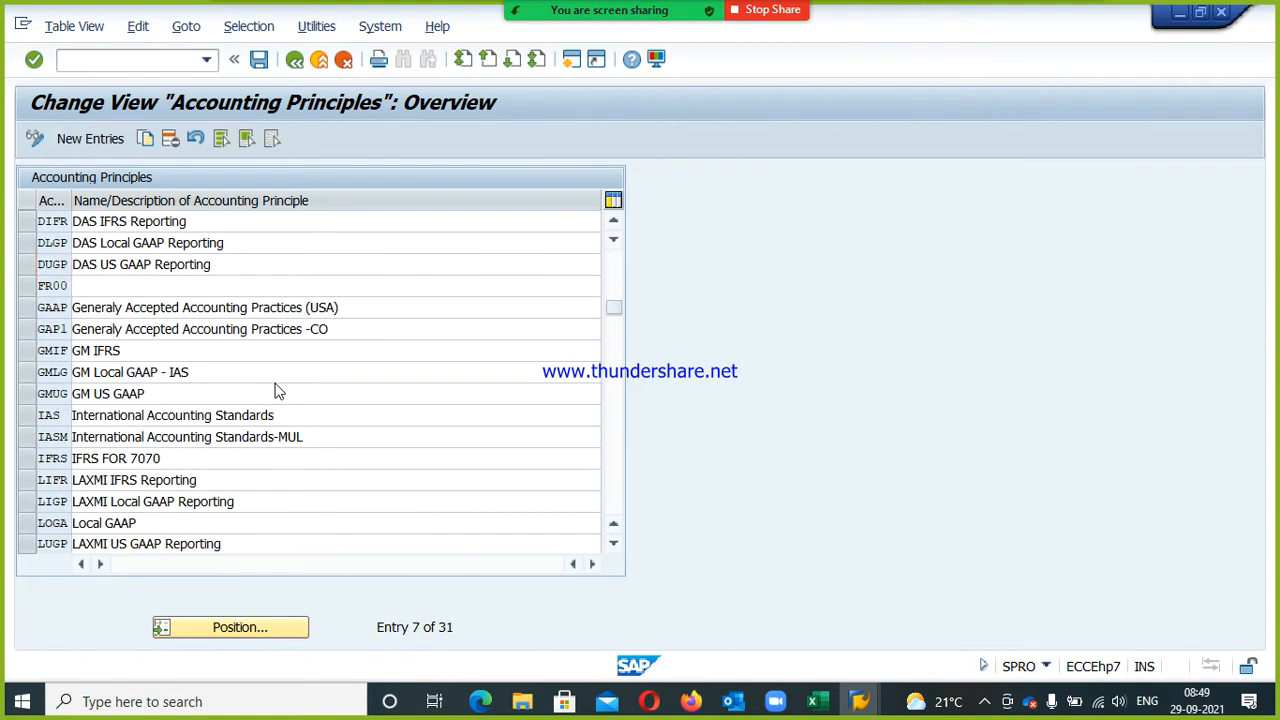
scroll(280, 391, up, 2)
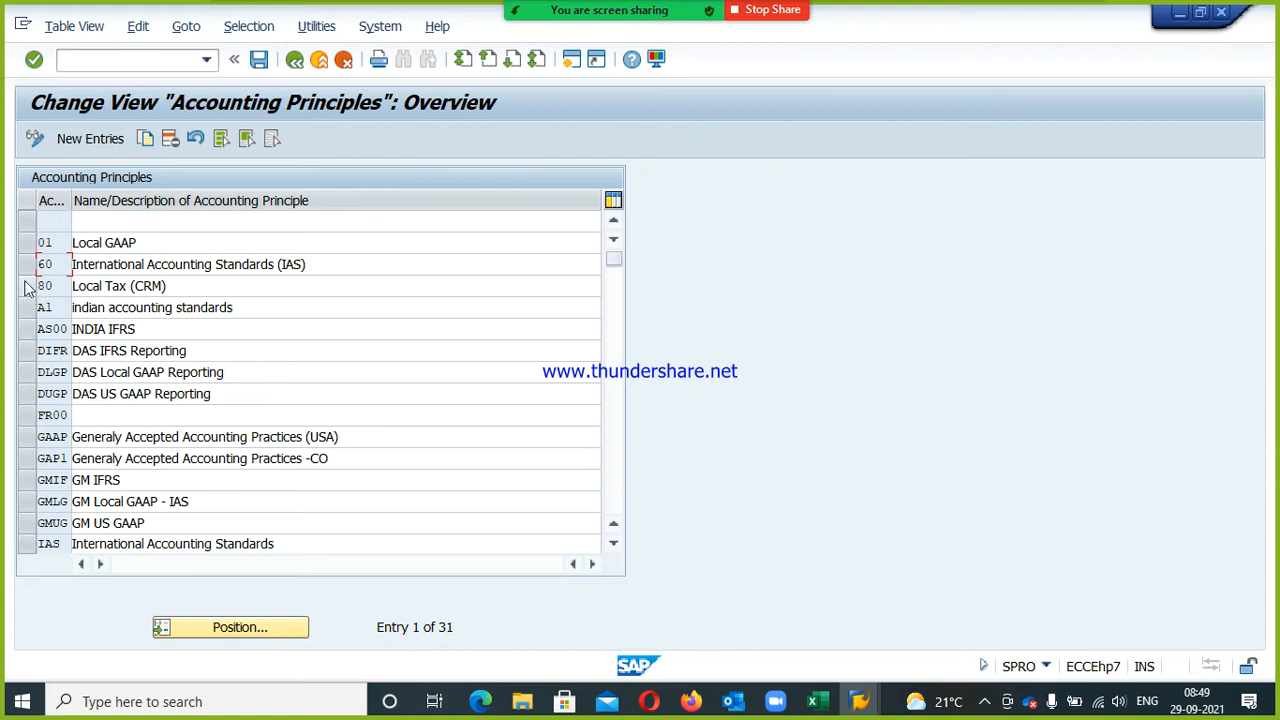
- Copy accounting principle 60 to a new principle VRL1 described as "International Accounting Standards (IAS)-VRL1"
click(26, 266)
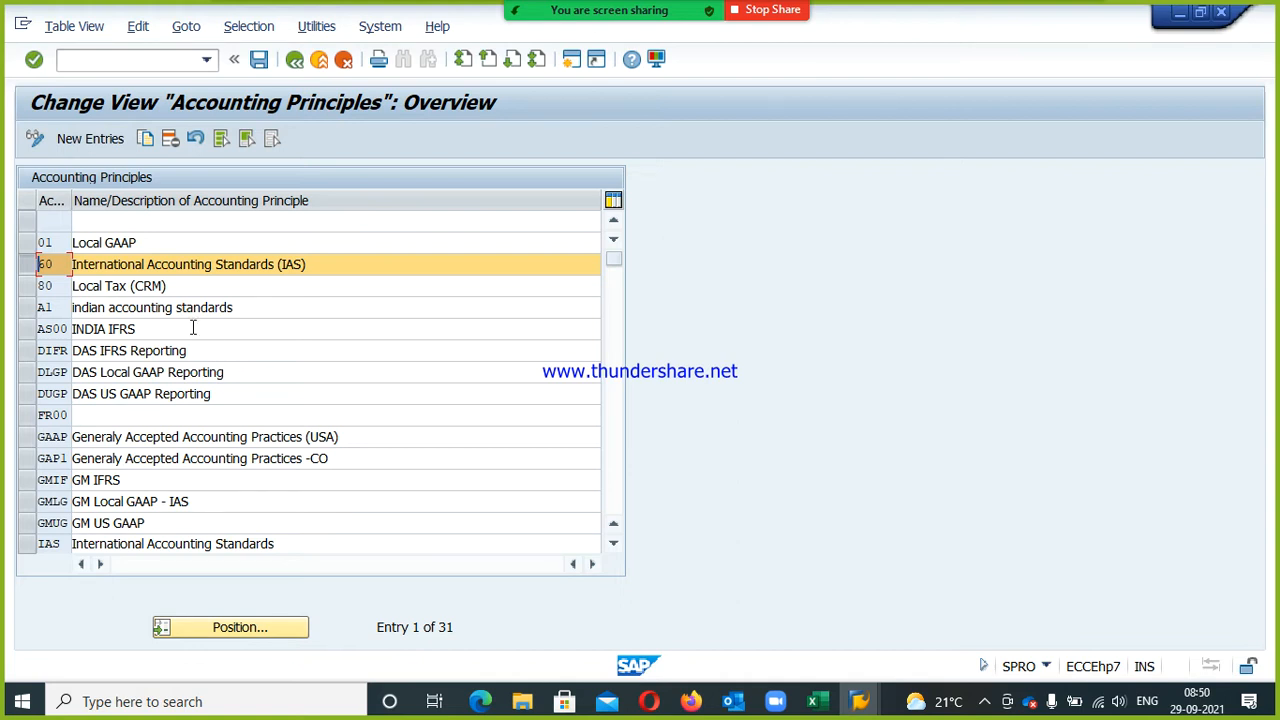
click(146, 139)
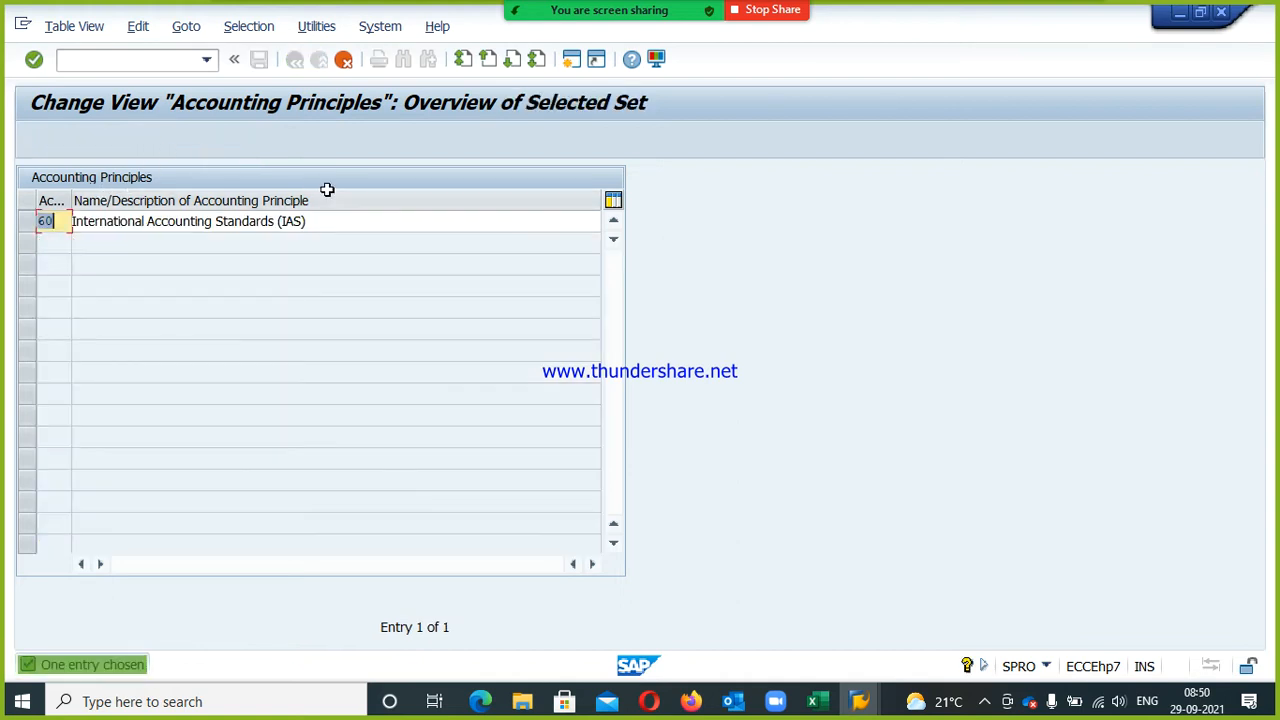
text(VRL1)
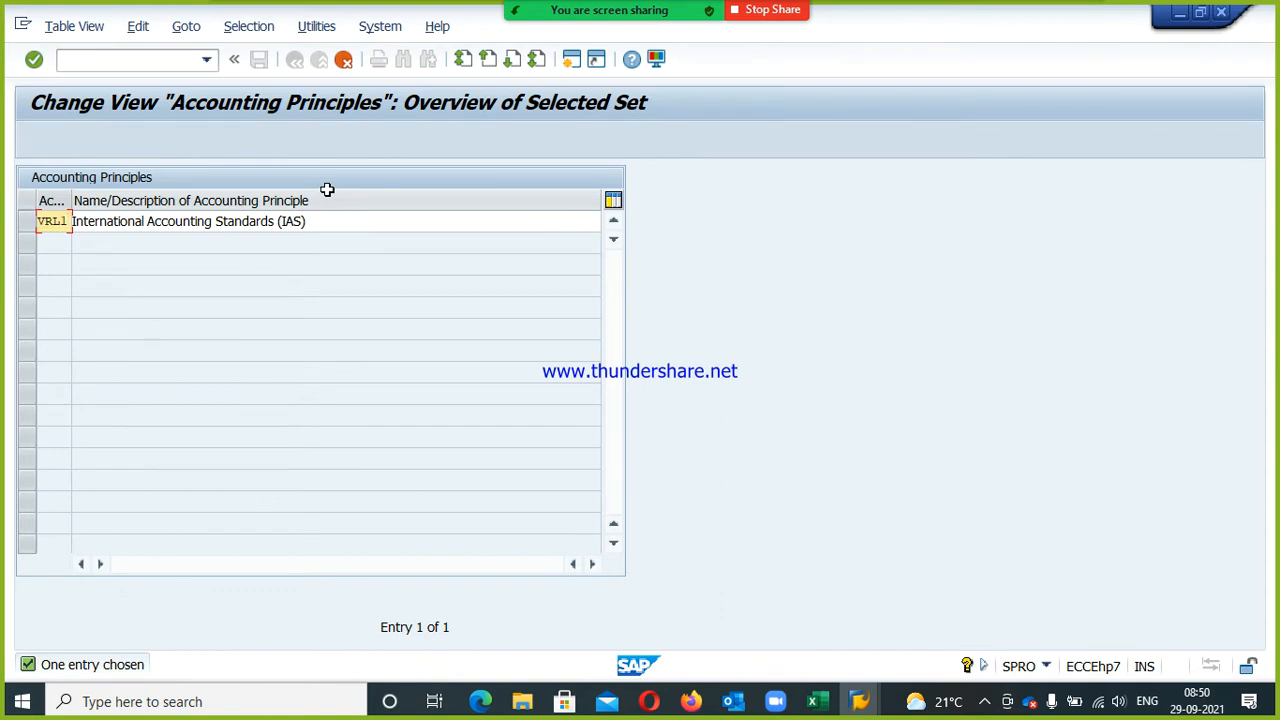
key(Tab)
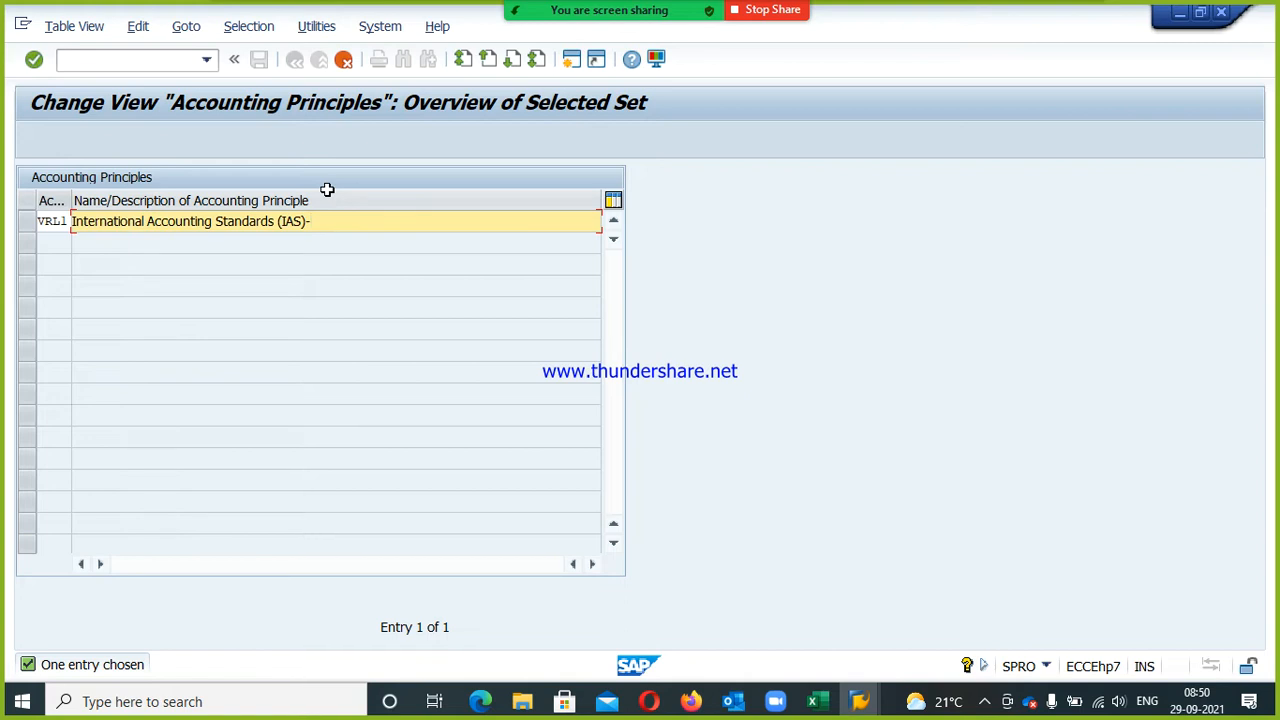
text(-VRL1)
key(Return)
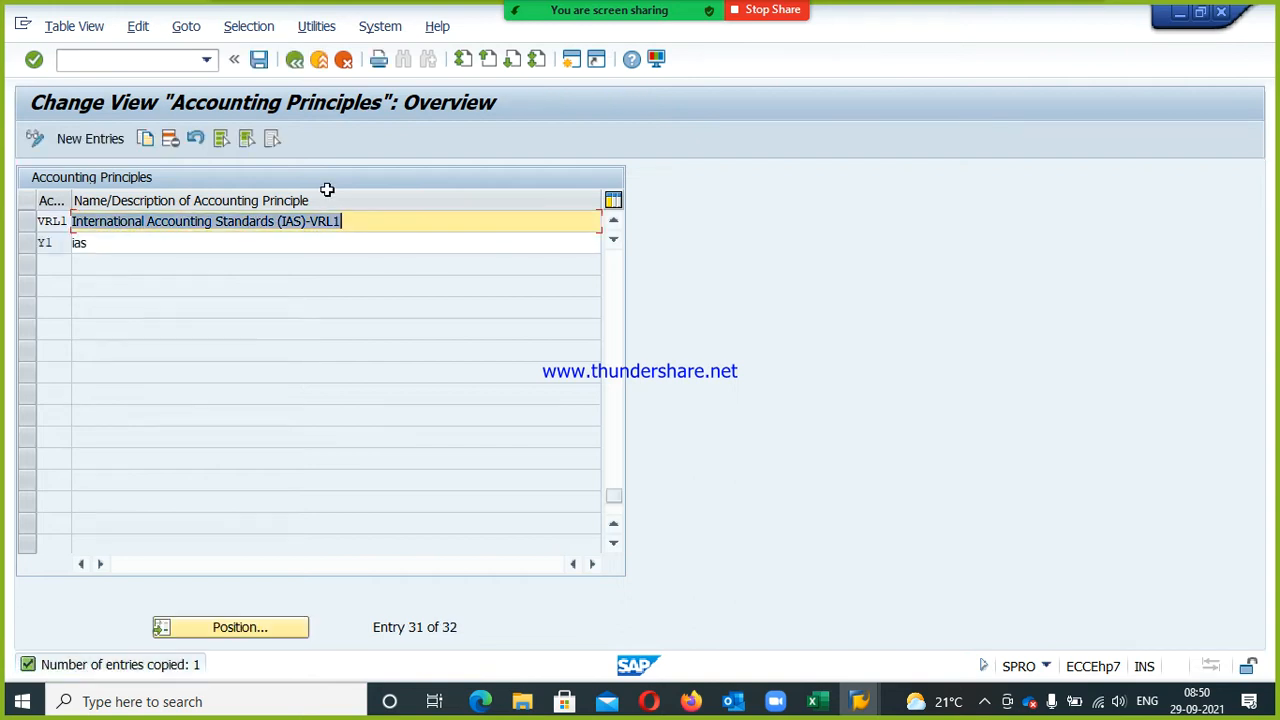
- Save the new accounting principle to the proposed customizing request and return to the implementation guide
click(258, 62)
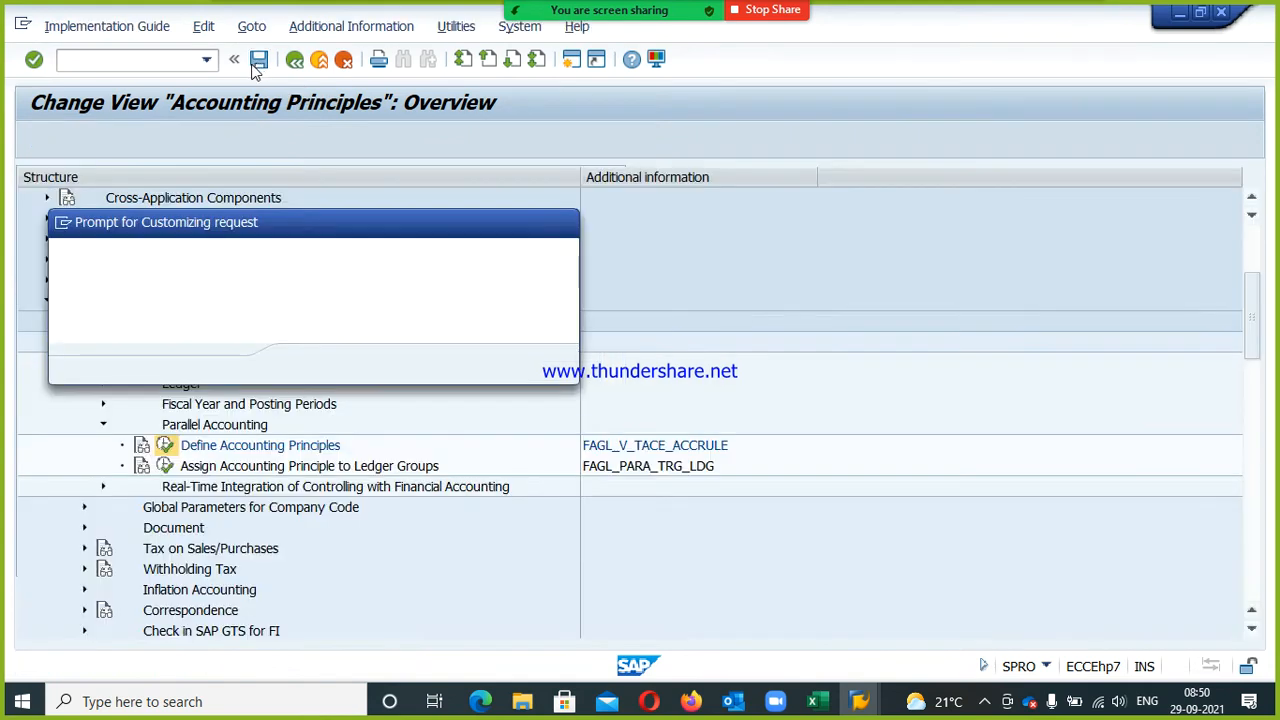
click(308, 364)
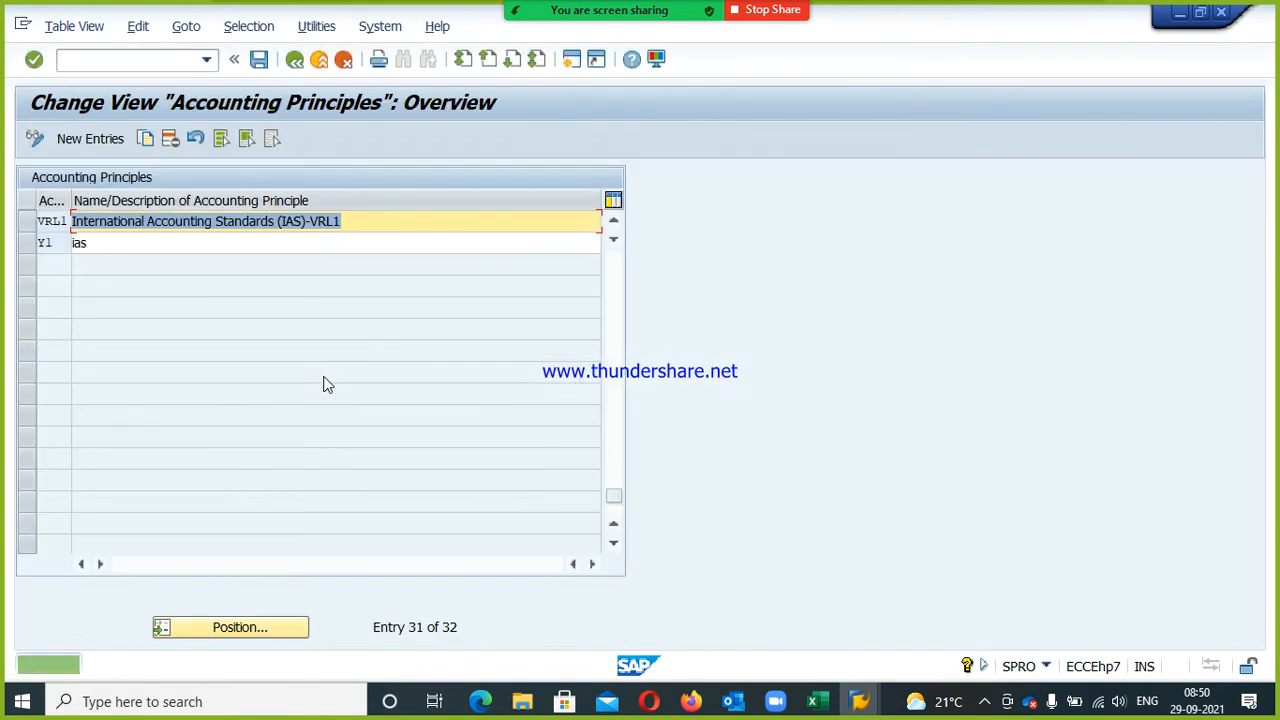
click(296, 65)
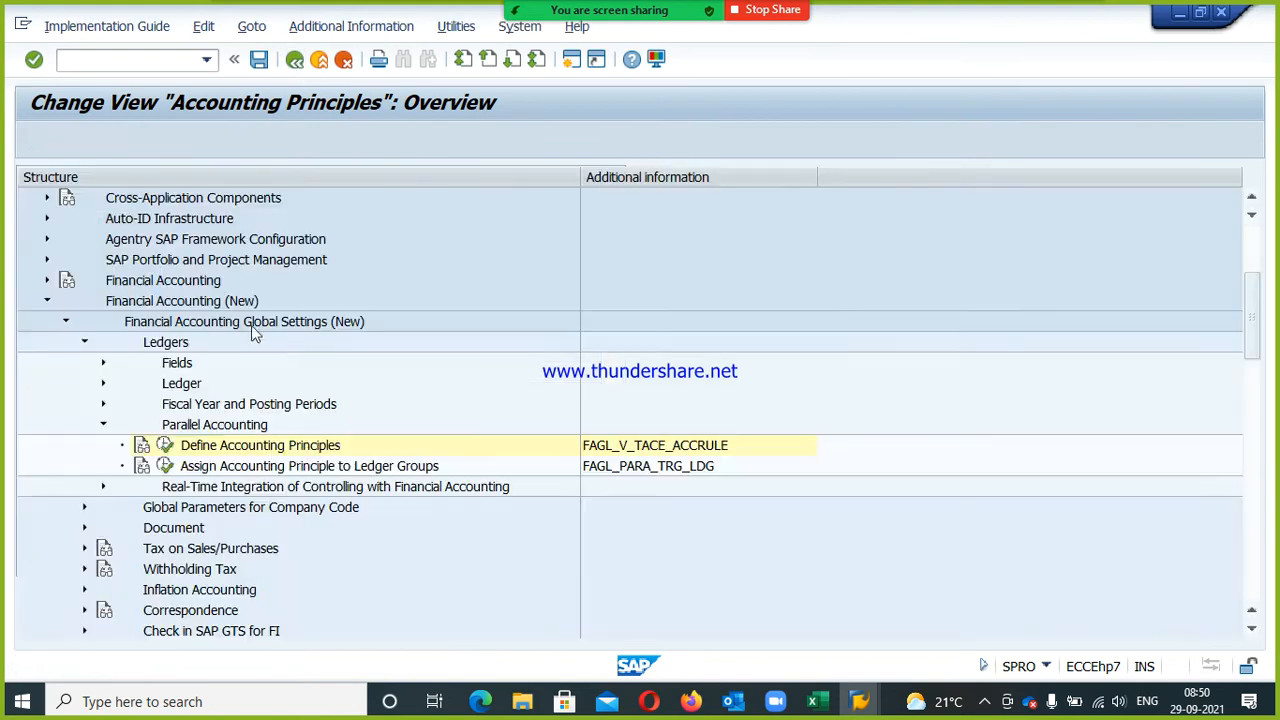
- Open the Assign Accounting Principle to Ledger Groups activity and add an entry assigning principle VRL1 to target ledger group V1
click(228, 468)
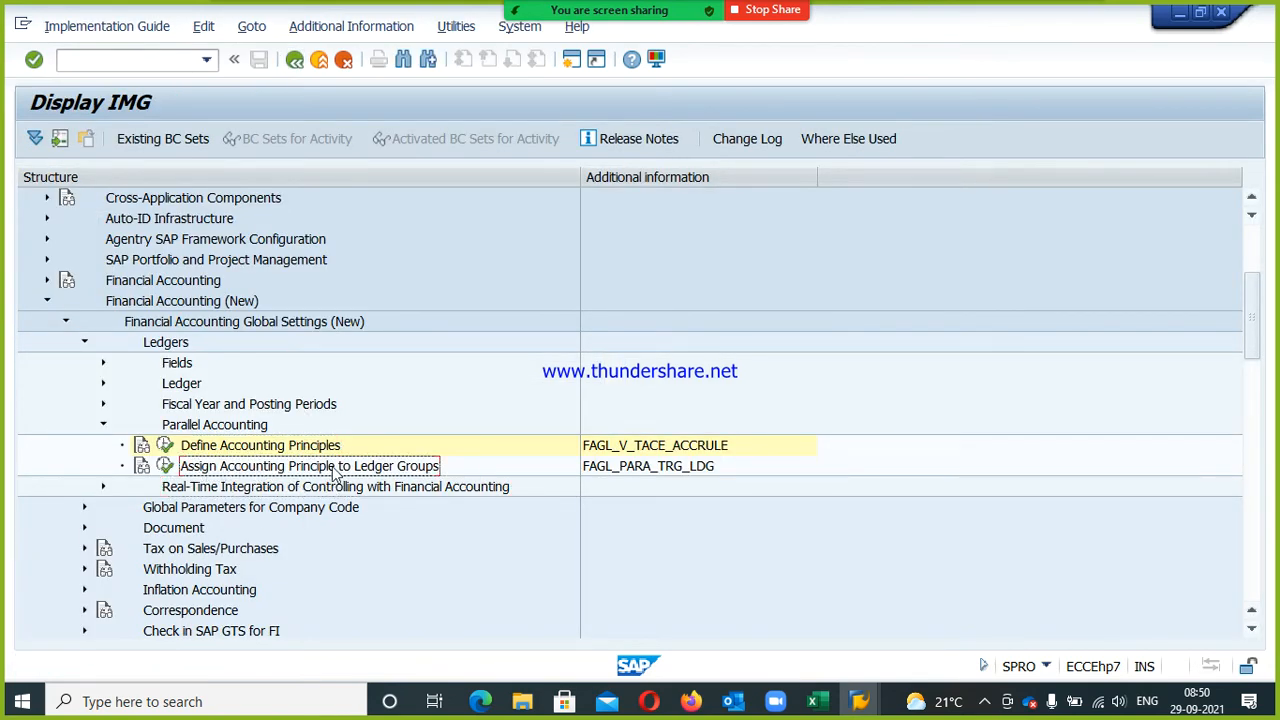
click(165, 466)
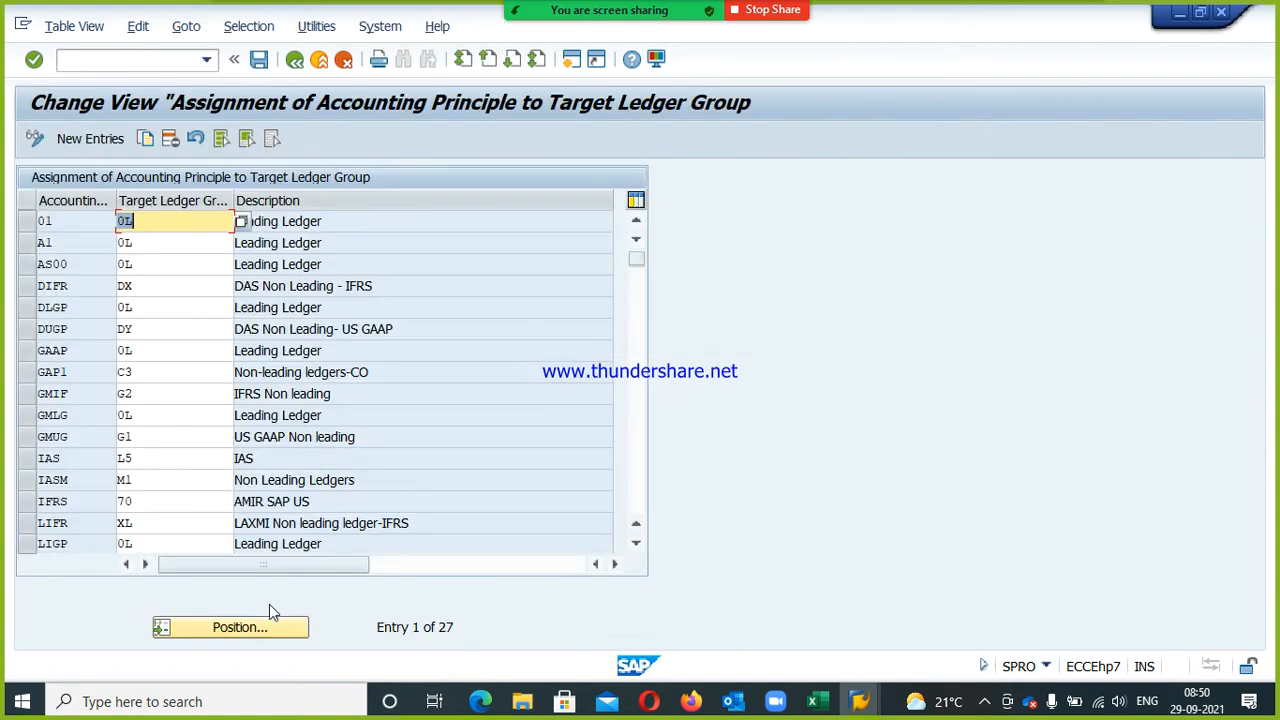
click(104, 139)
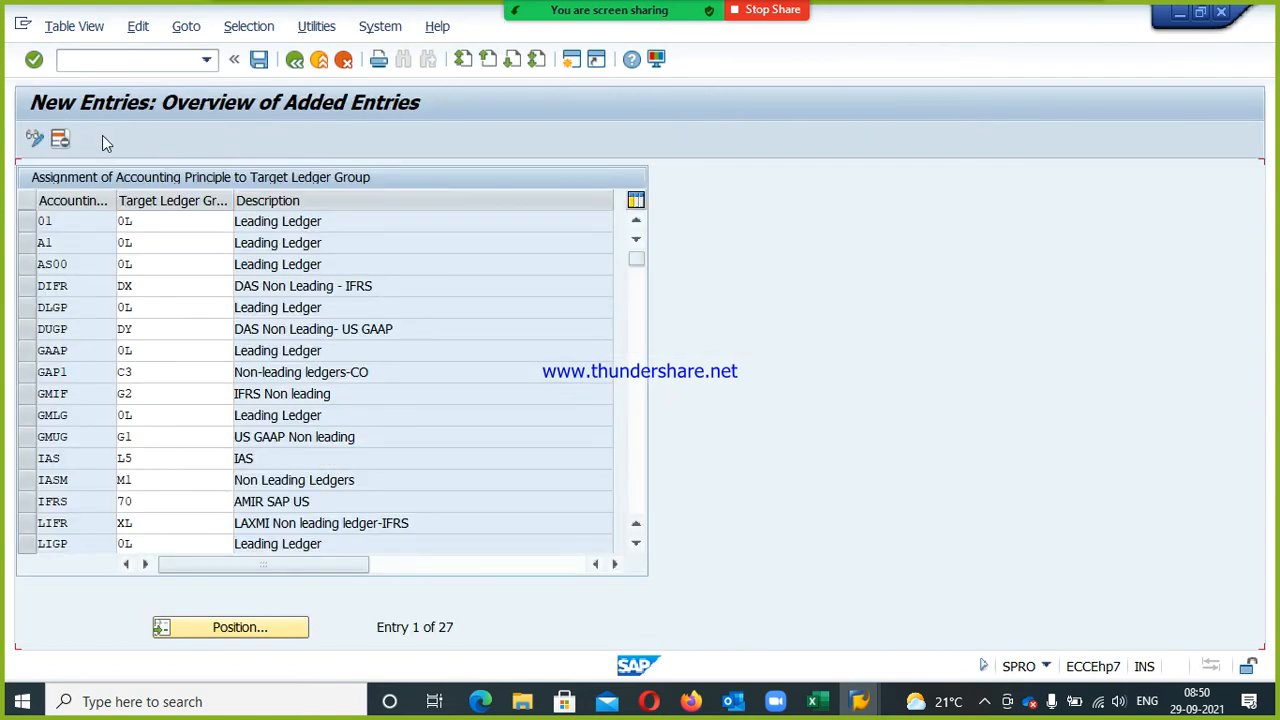
key(F4)
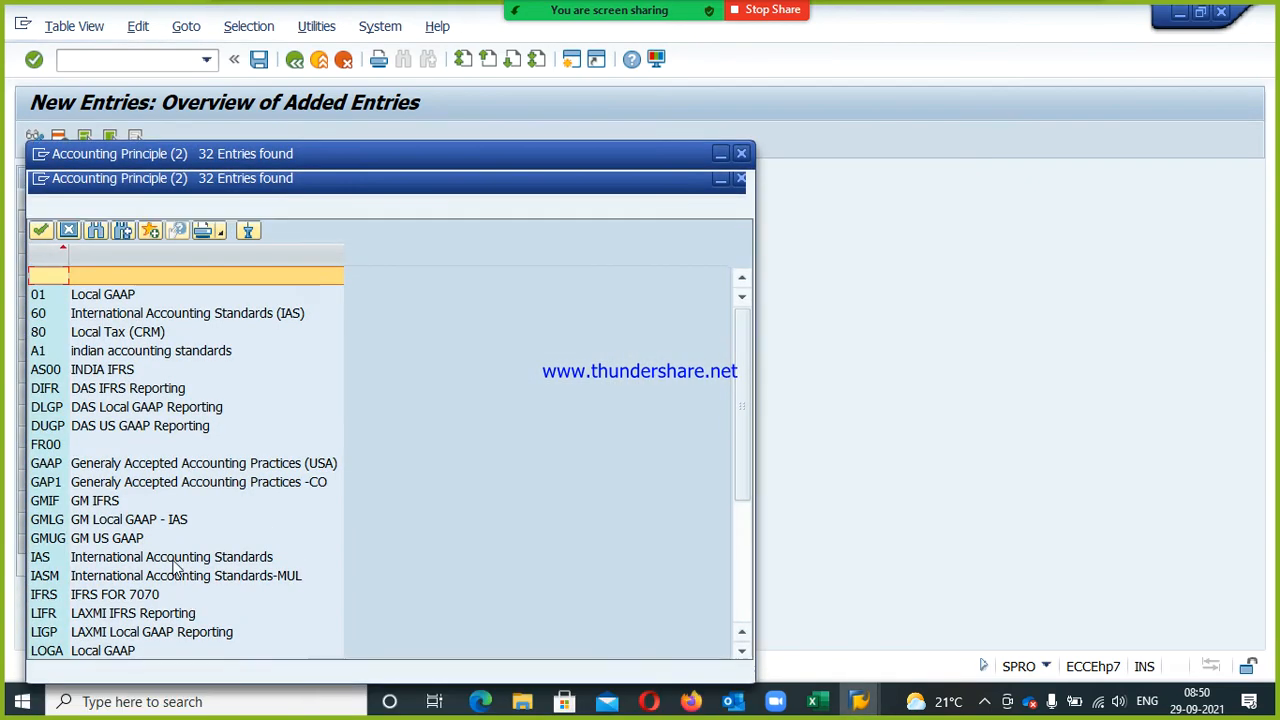
scroll(178, 565, down, 4)
double_click(153, 620)
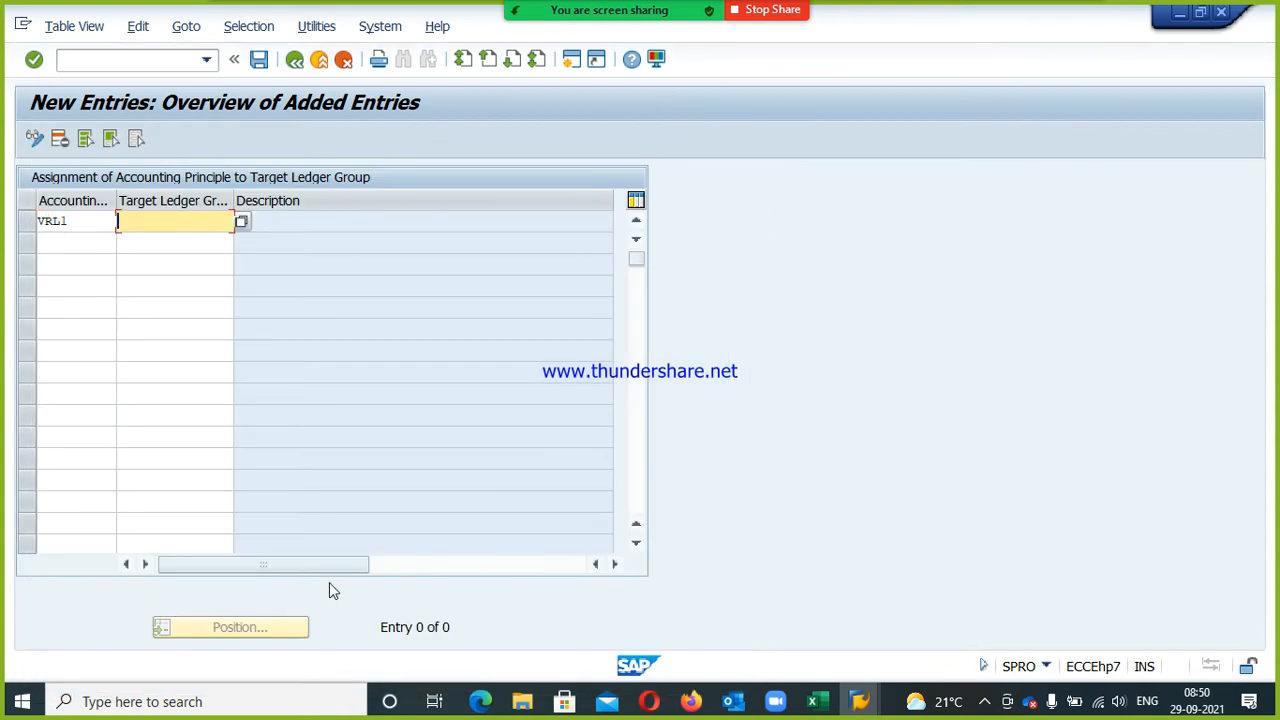
text(V1)
key(Return)
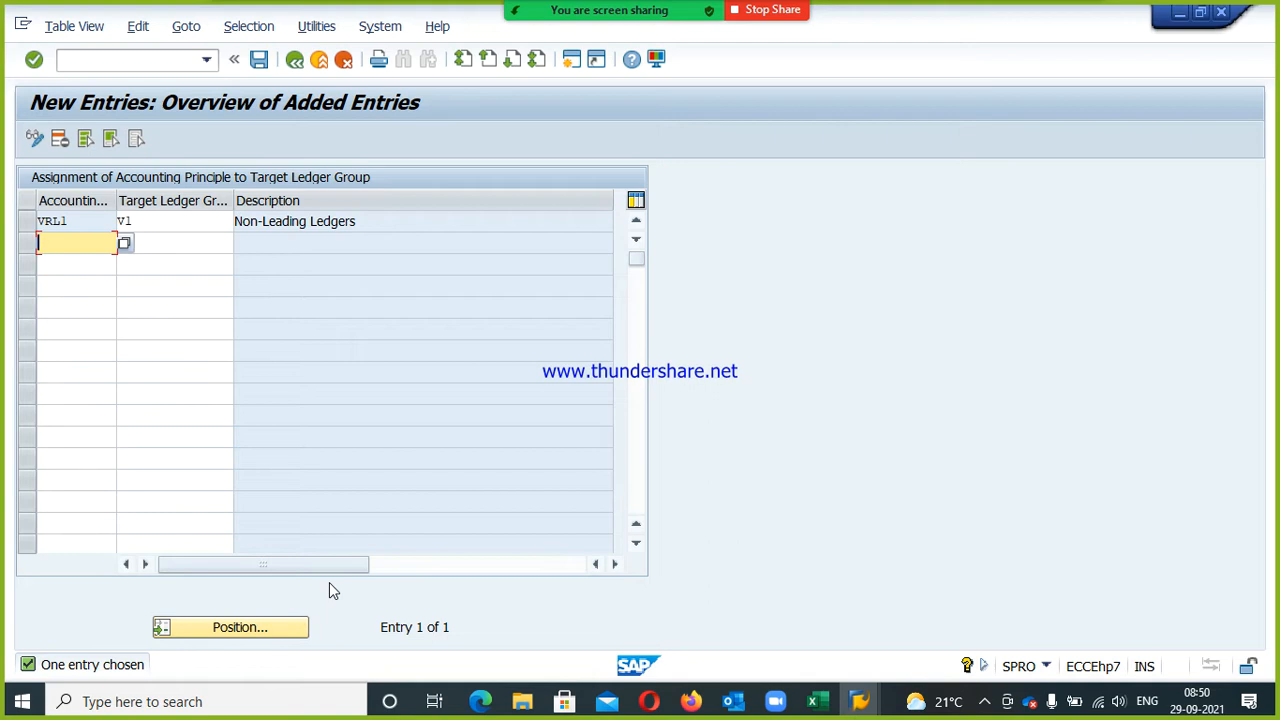
- Save the ledger group assignment and return to the implementation guide
key(ctrl+s)
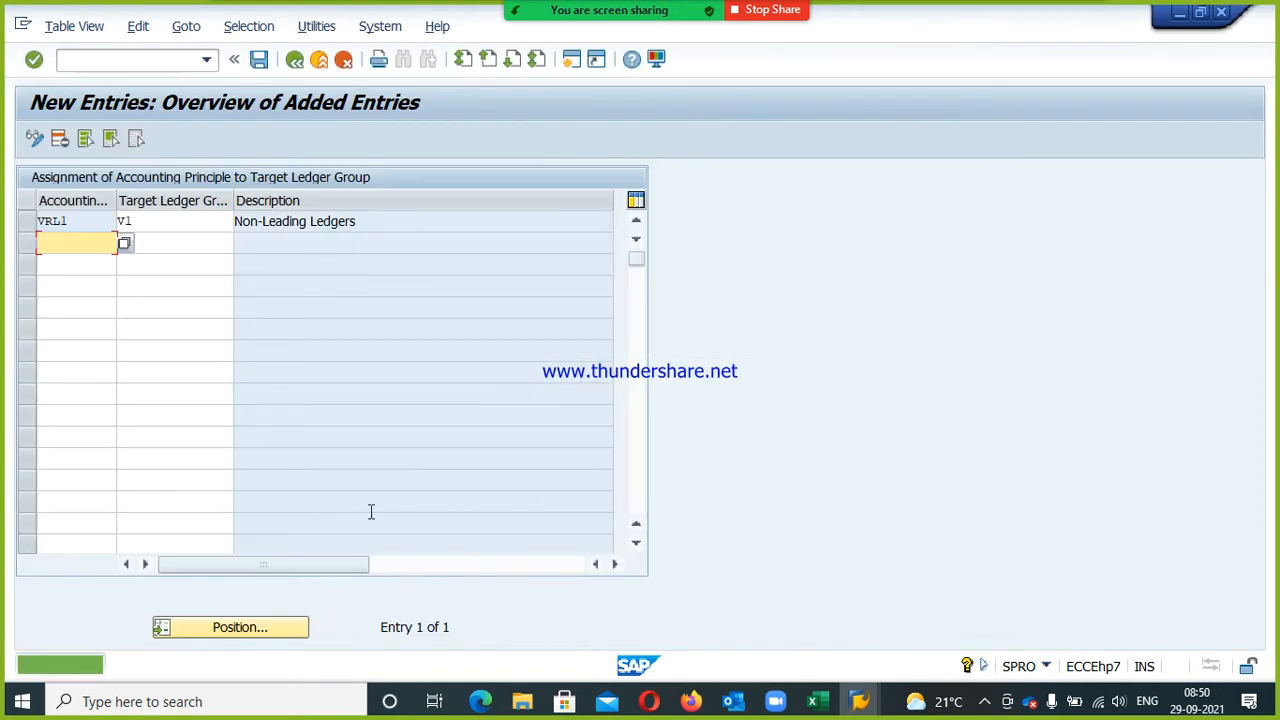
click(295, 68)
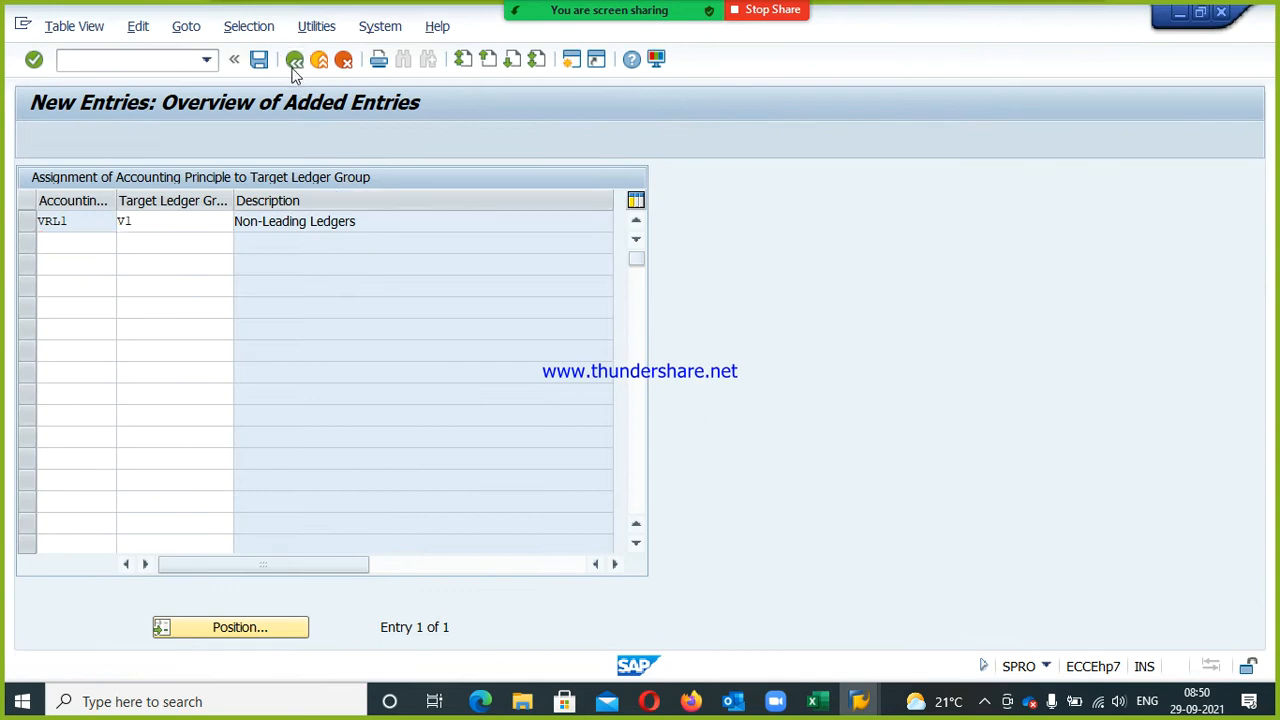
click(295, 62)
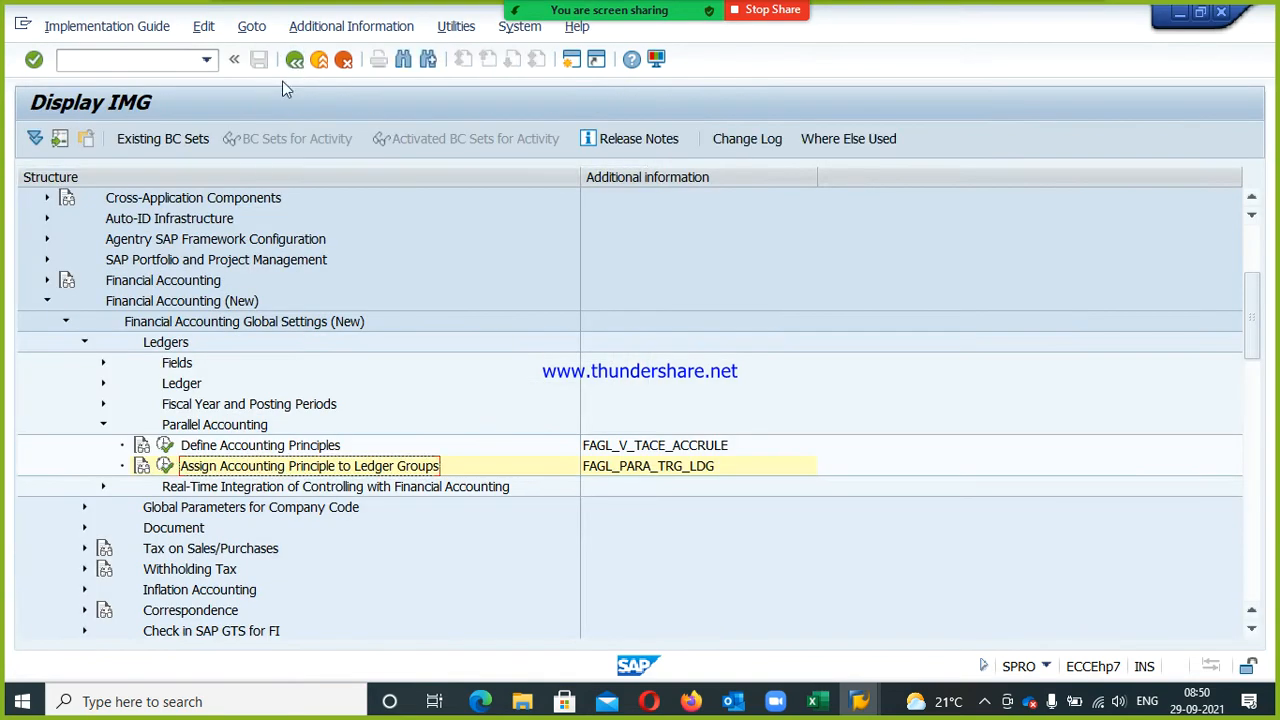
- Collapse the Ledgers node, then expand Document and its Document Types node to show the document type activities
click(84, 343)
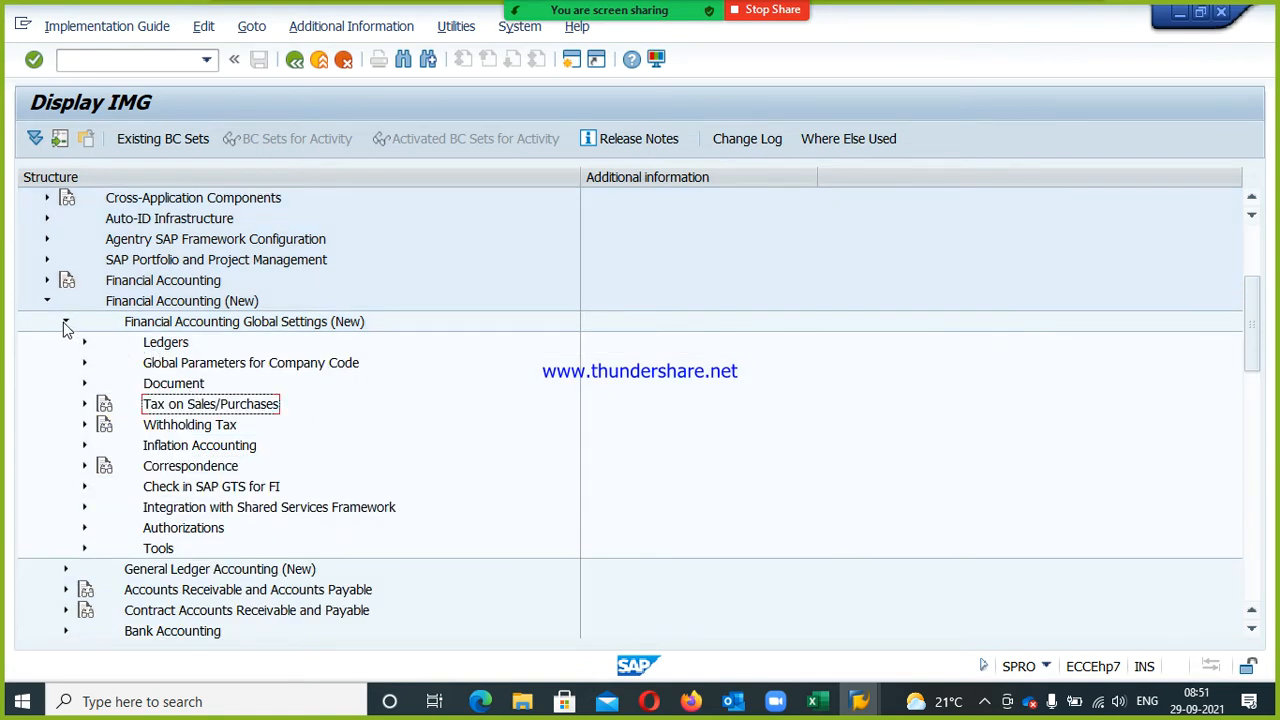
click(190, 384)
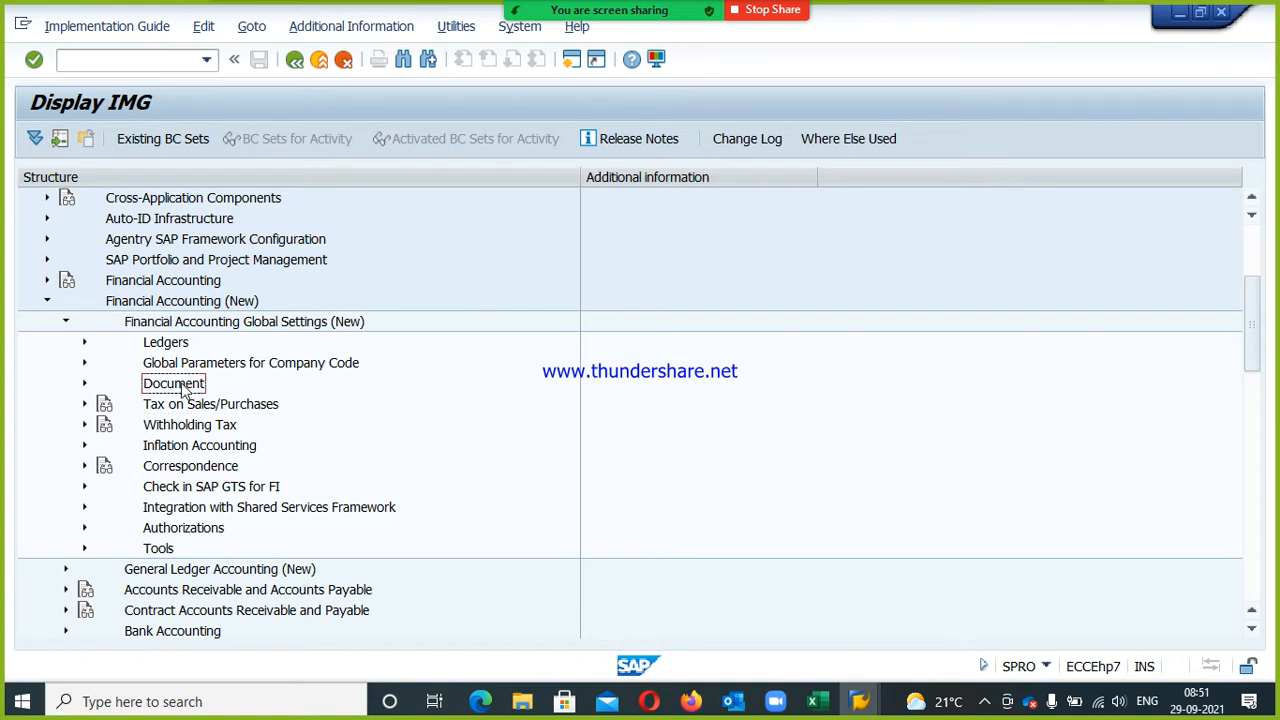
click(85, 384)
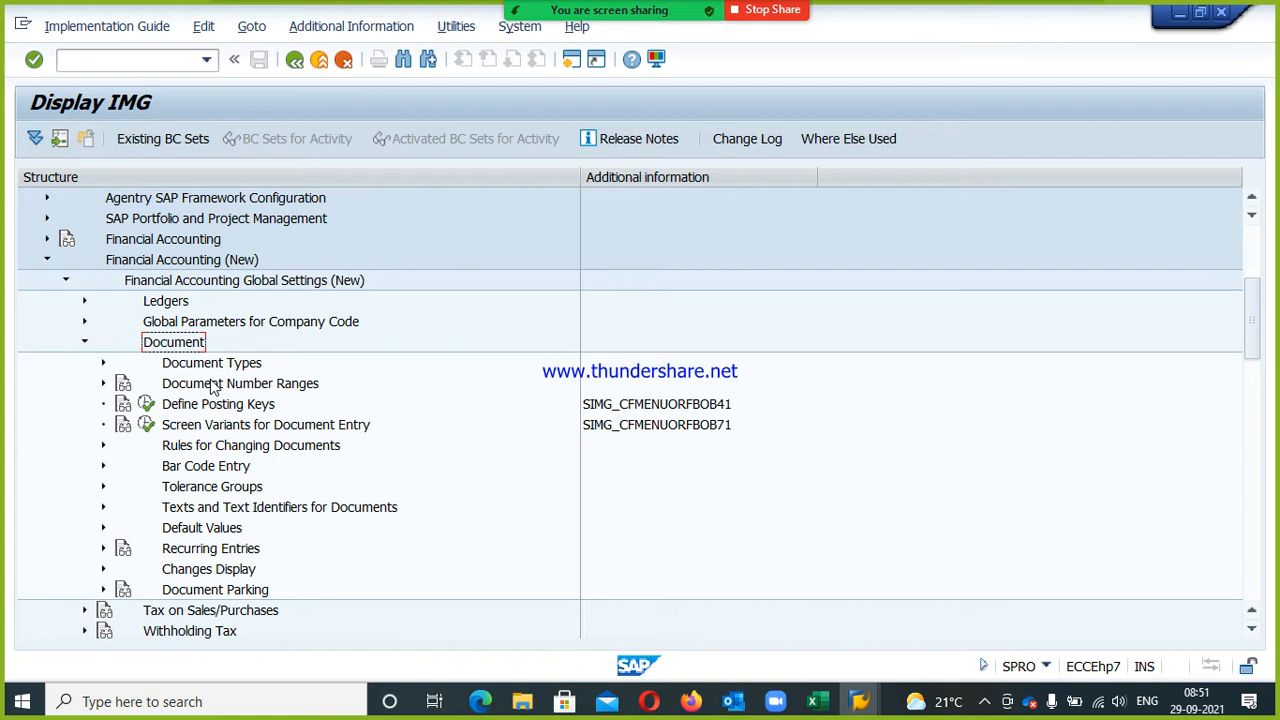
click(102, 363)
click(102, 364)
click(102, 364)
click(268, 406)
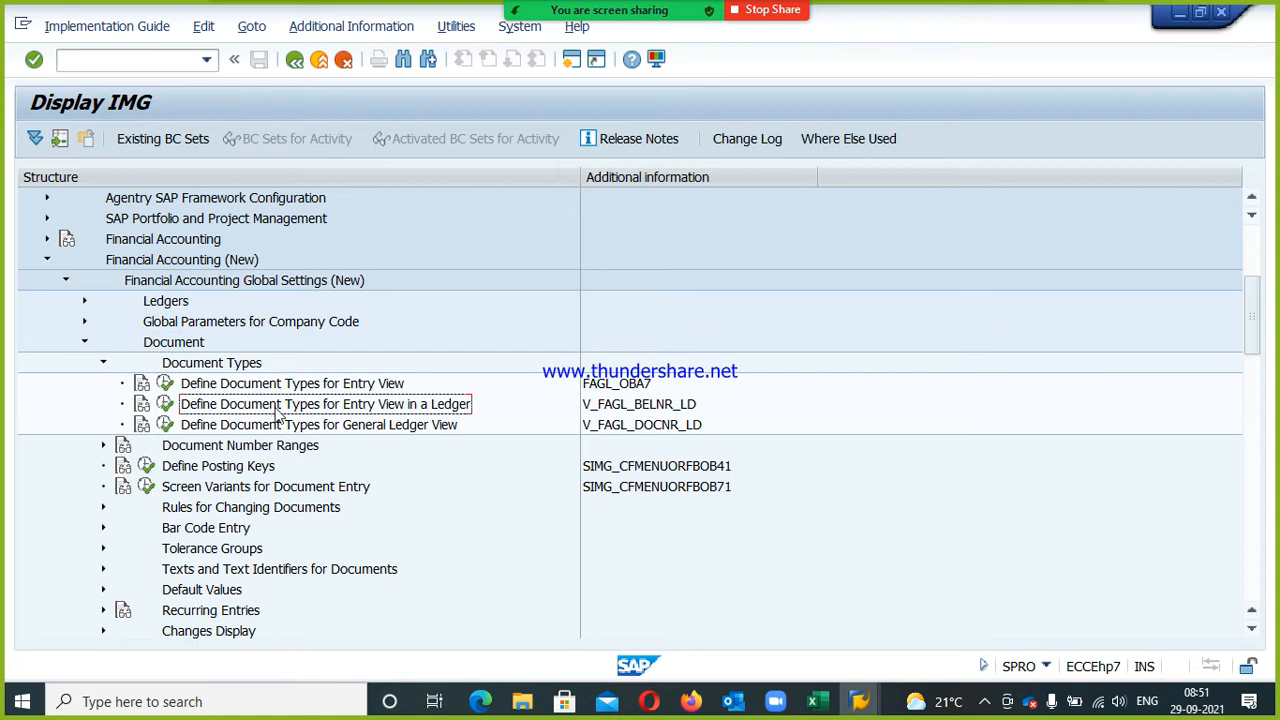
click(222, 391)
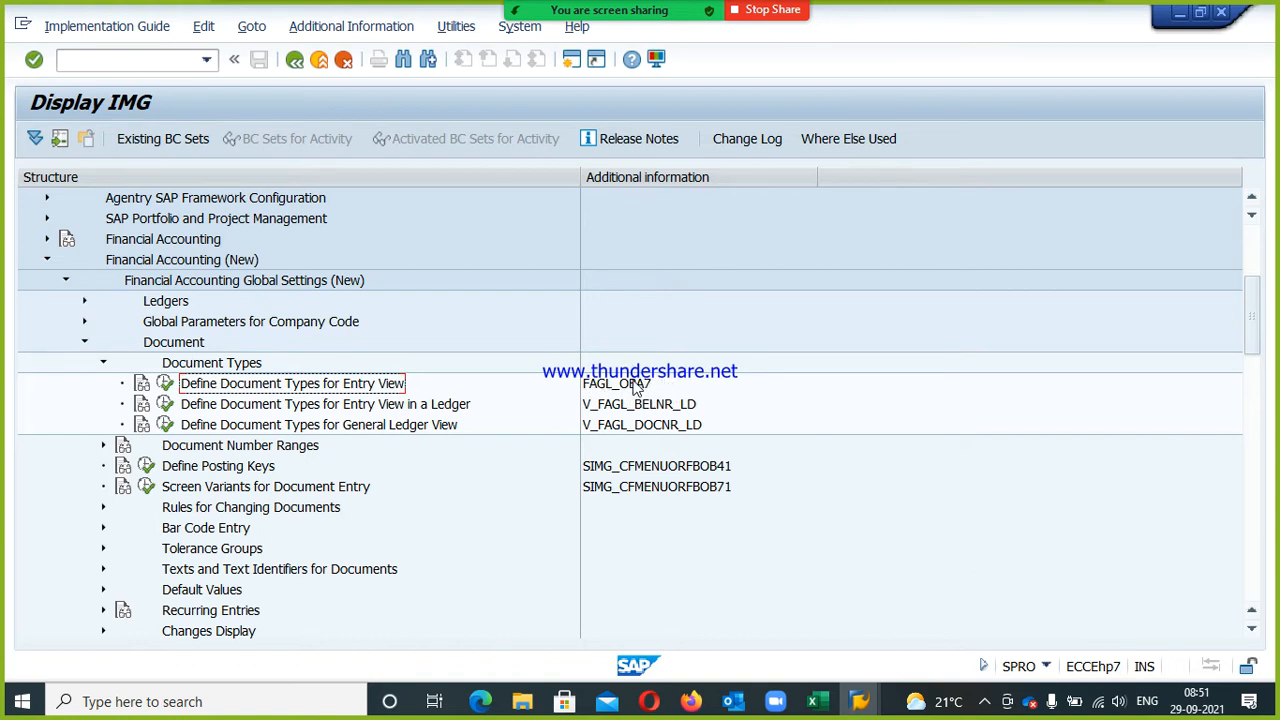
- Open the Define Document Types for Entry View in a Ledger activity with ledger V1 as the work area
click(297, 412)
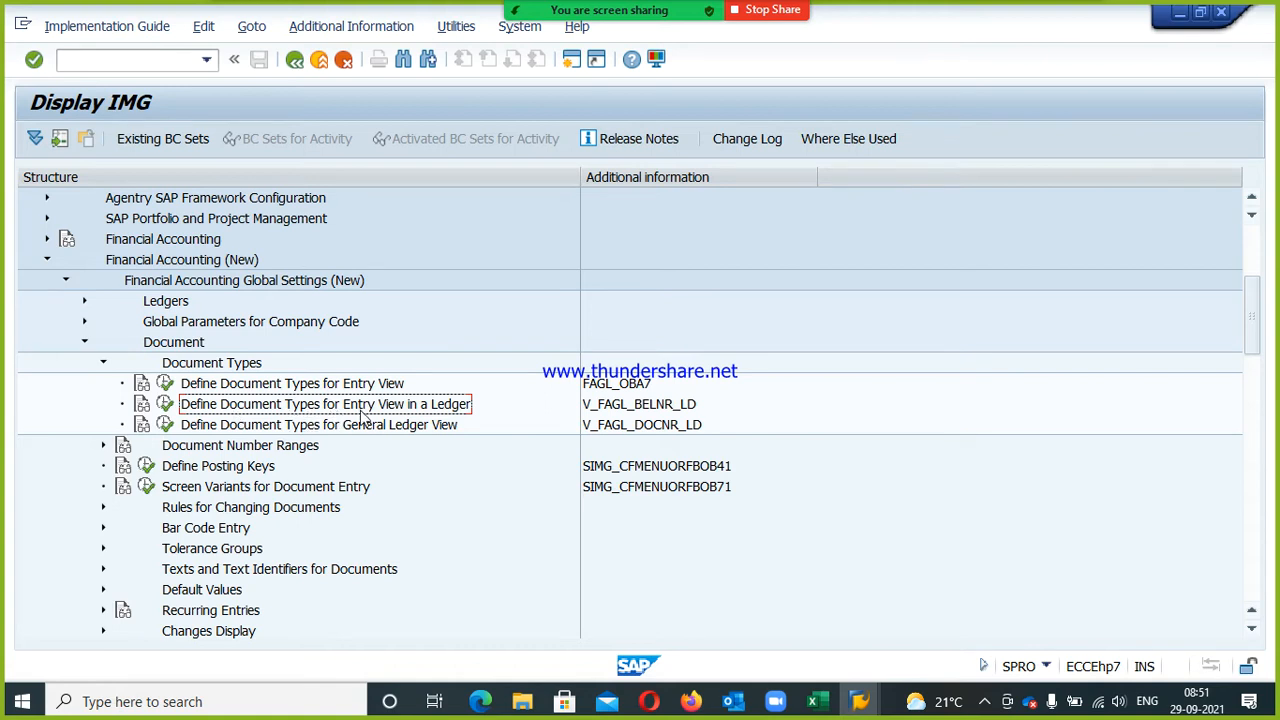
click(165, 404)
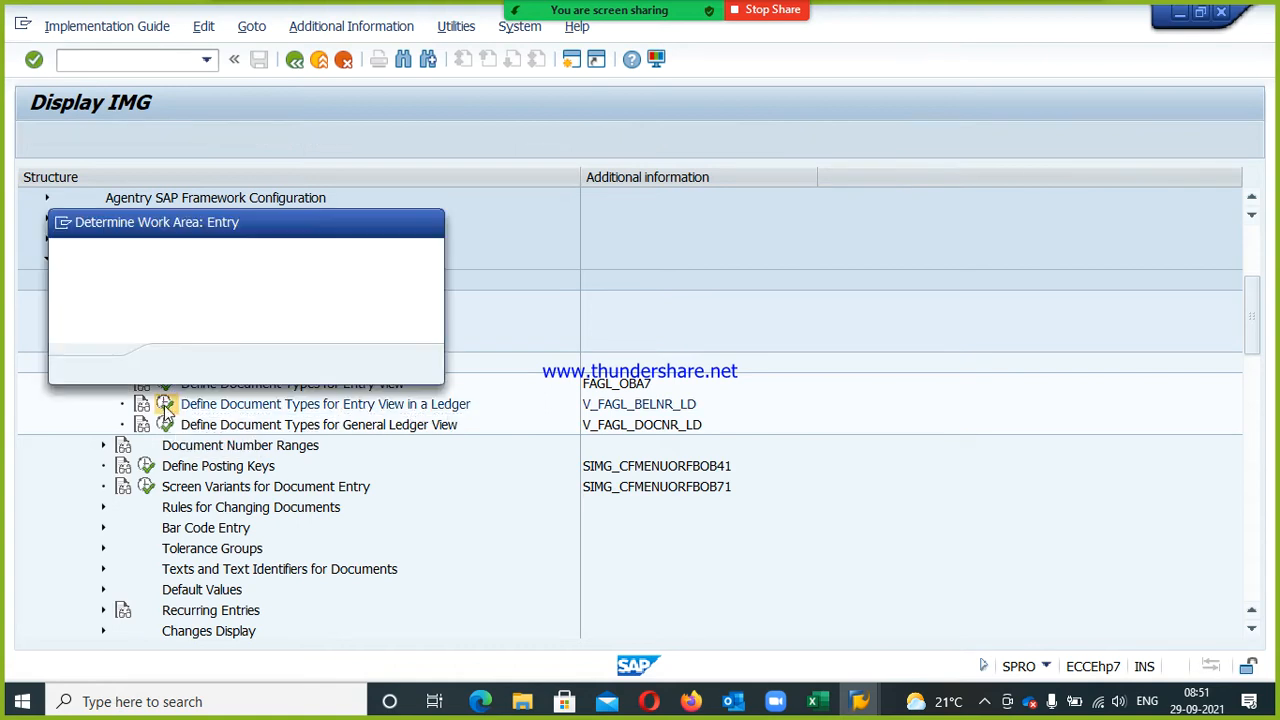
text(v)
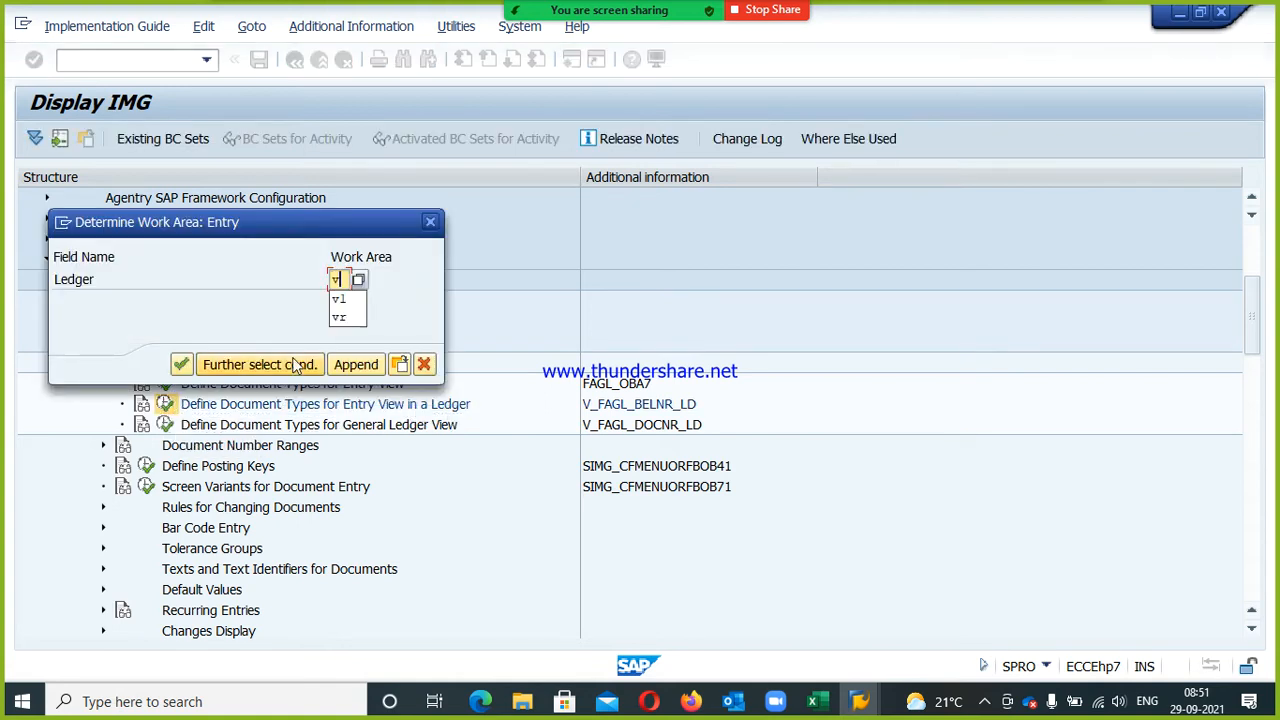
text(1)
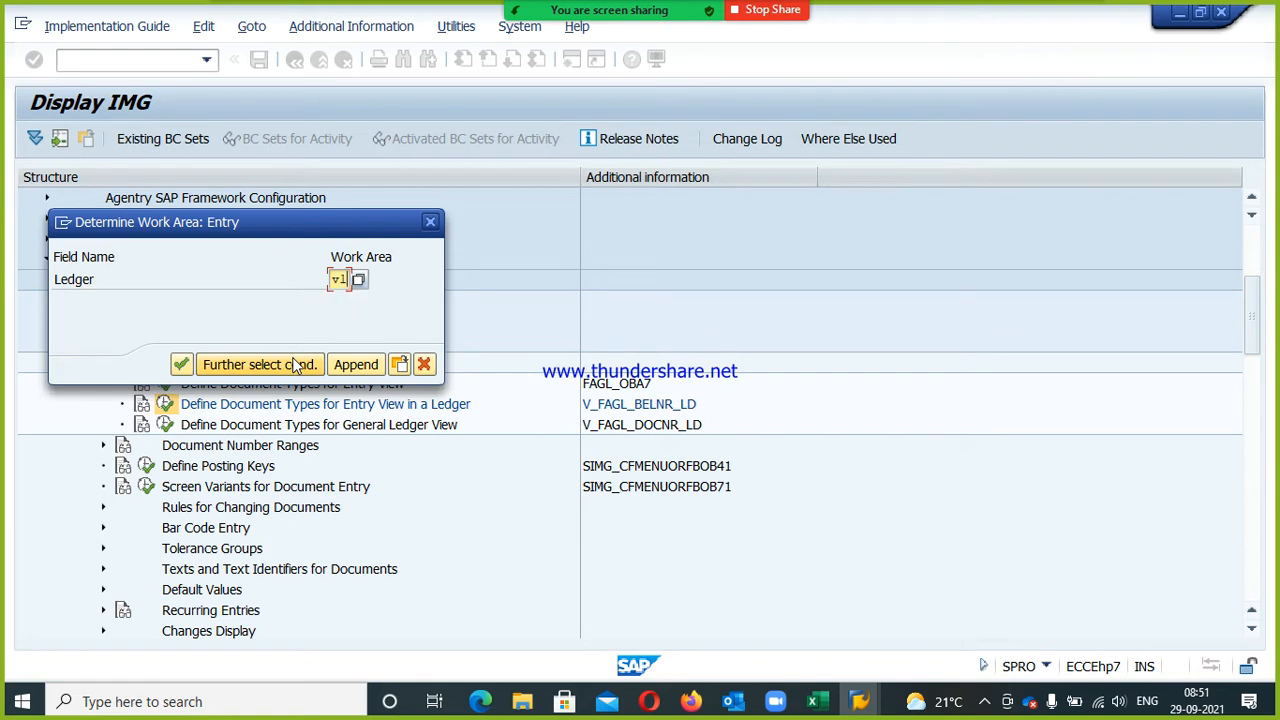
key(Return)
- Try to save a new entry-view document type SA with number range 1 for ledger V1
click(98, 140)
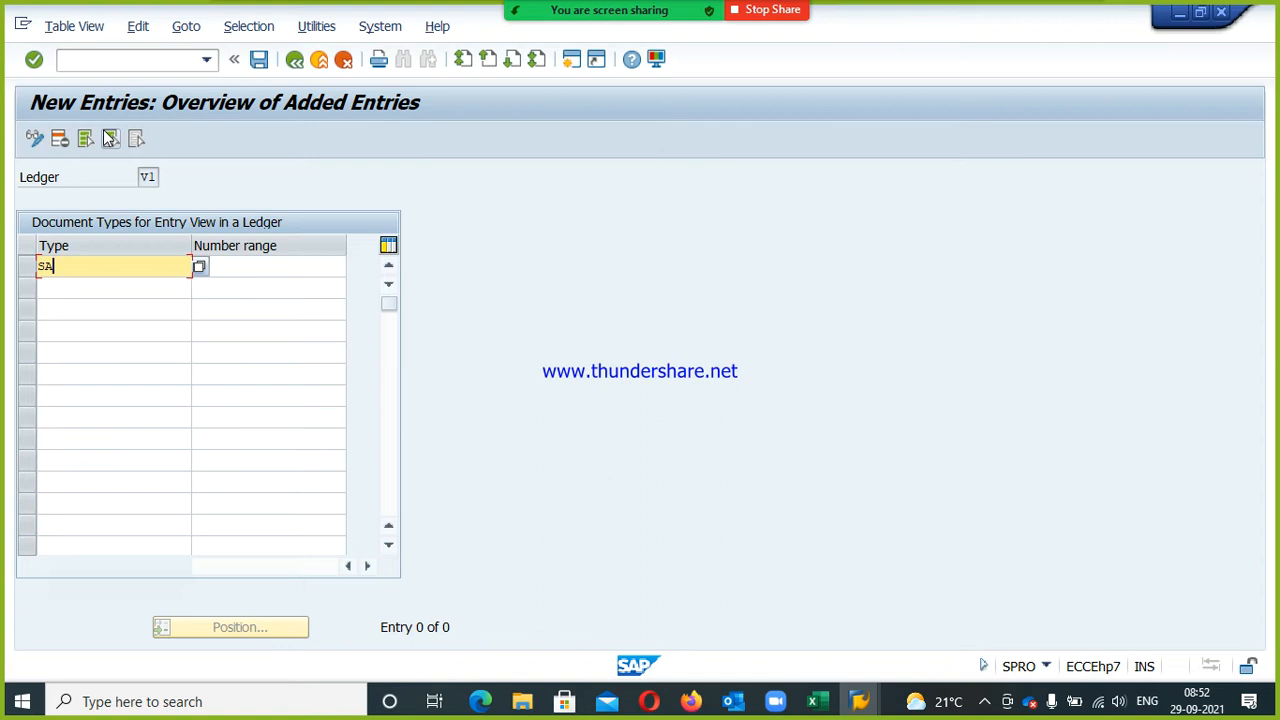
key(Tab)
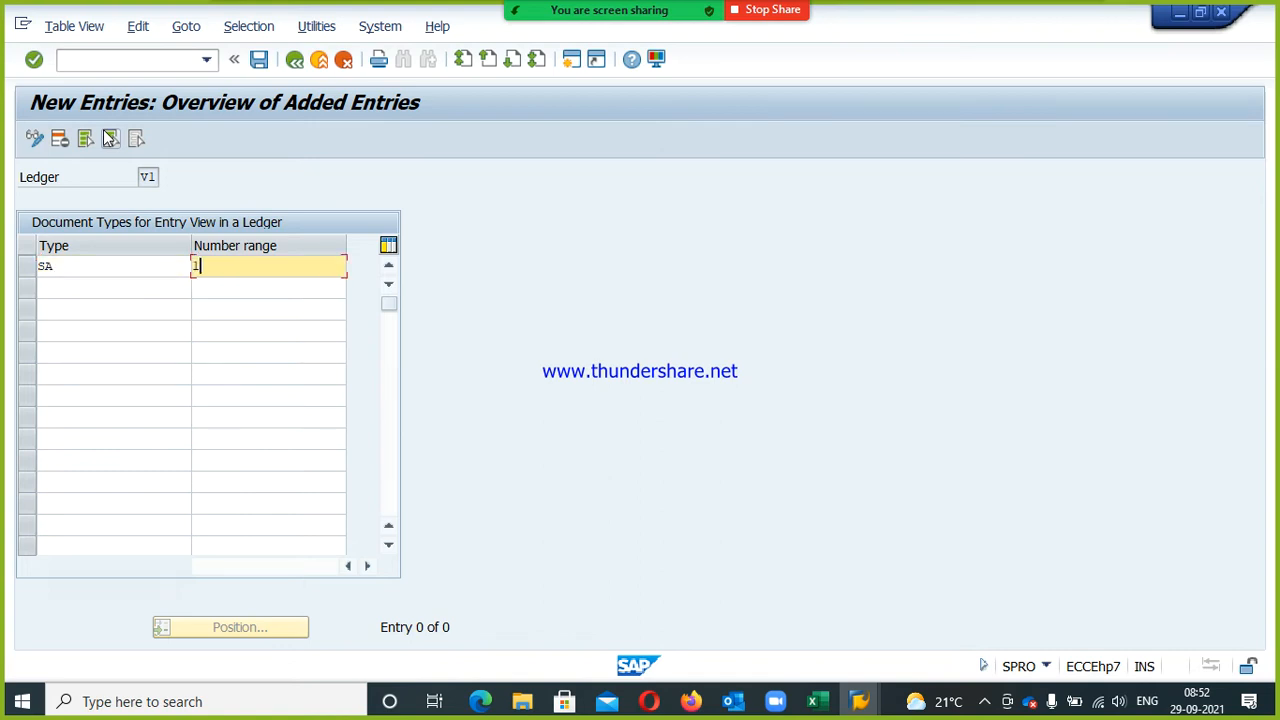
key(Return)
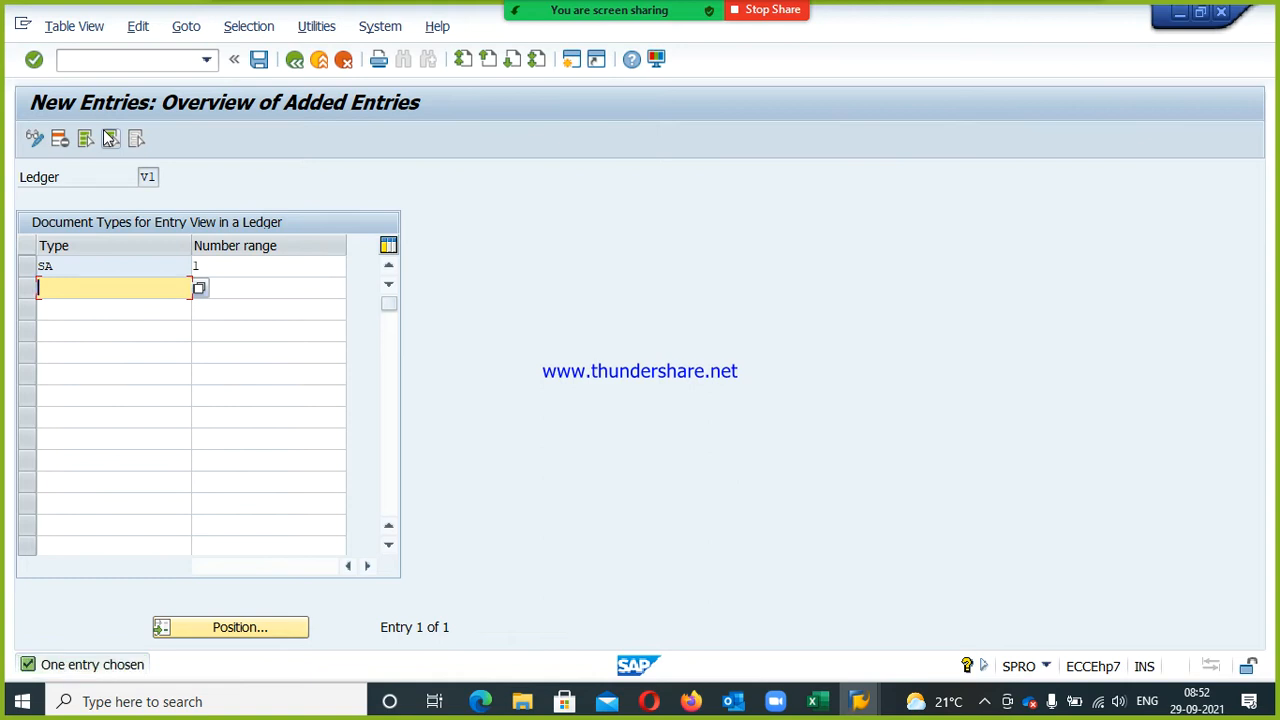
key(F3)
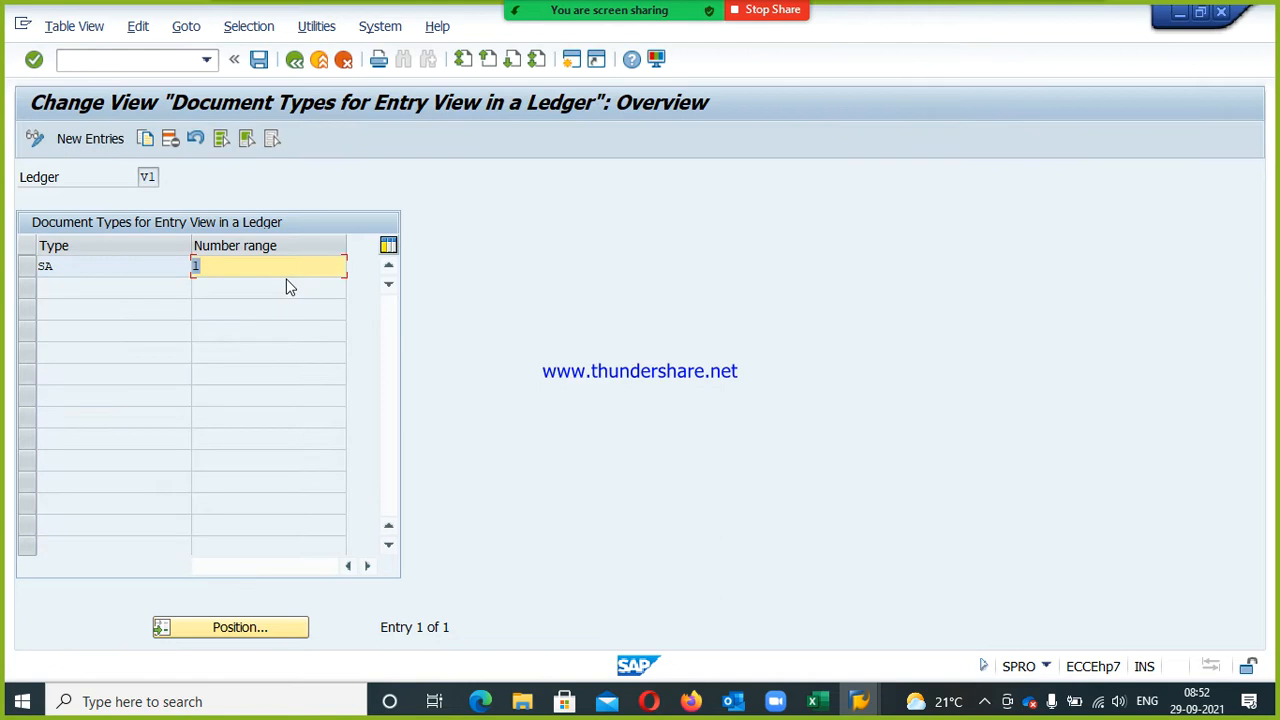
click(261, 62)
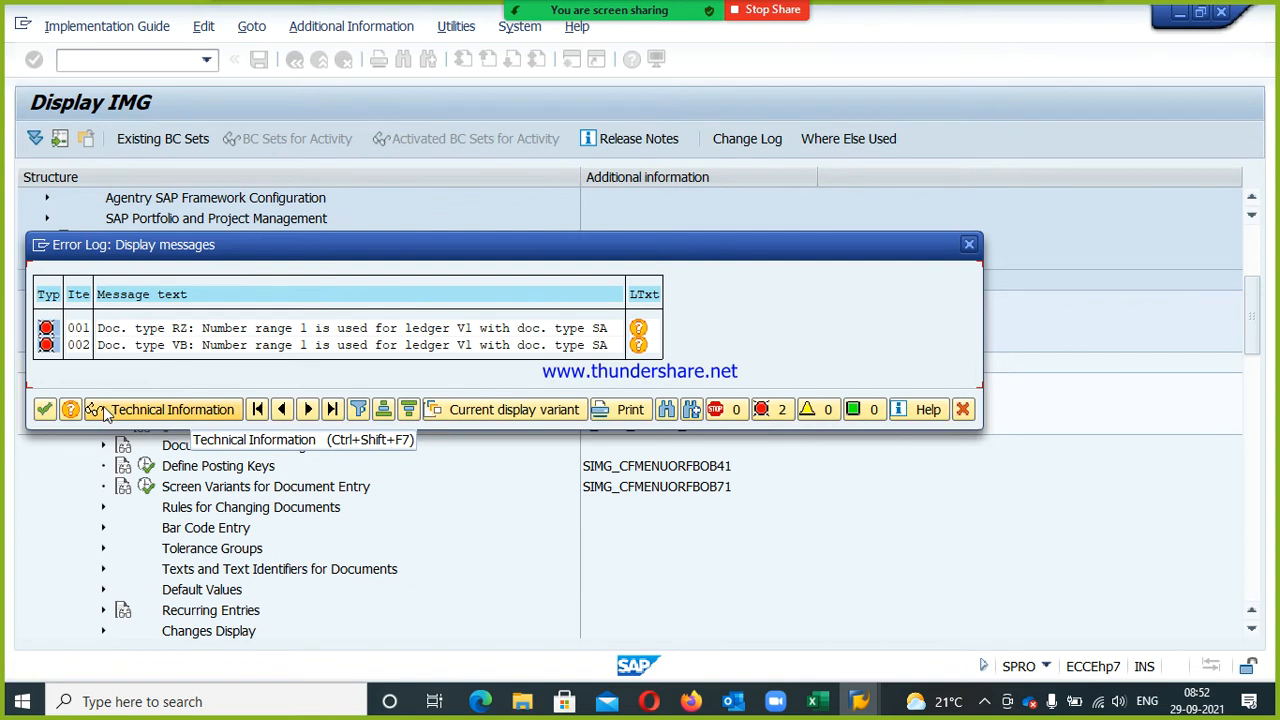
click(45, 412)
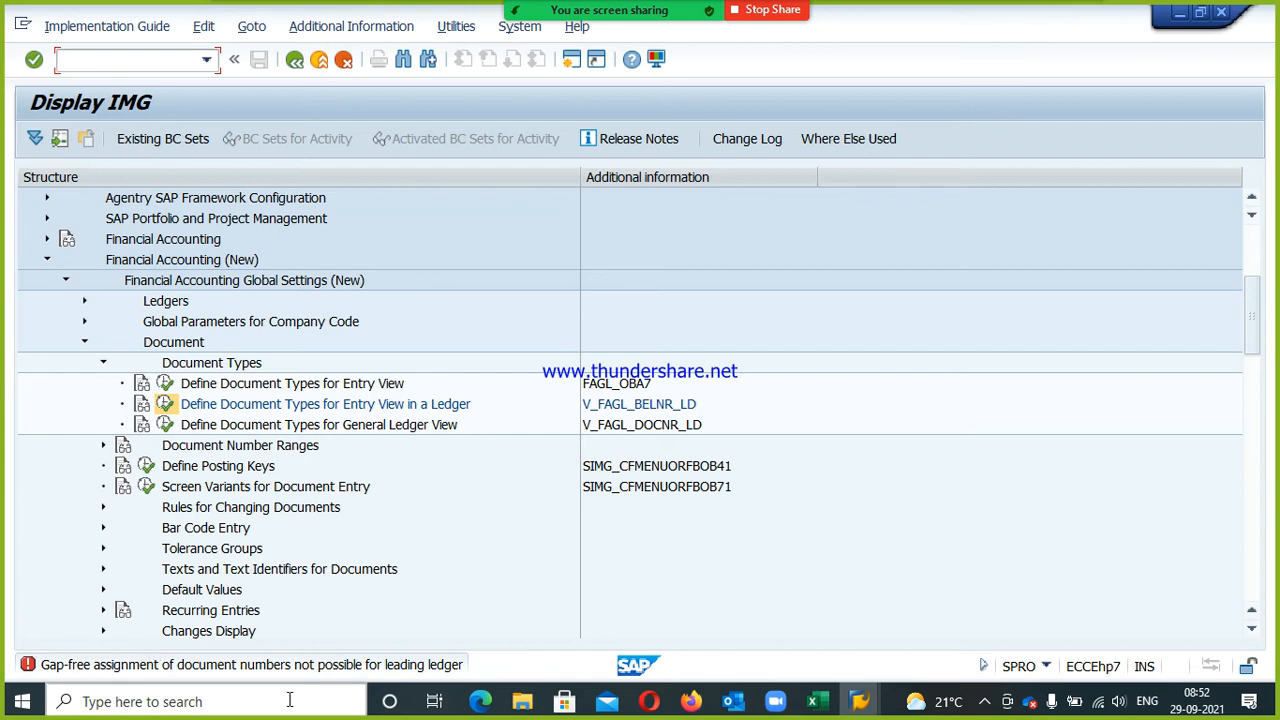
- Reopen the entry view in a ledger activity for V1 and try to save document type SA with number range 22
click(167, 405)
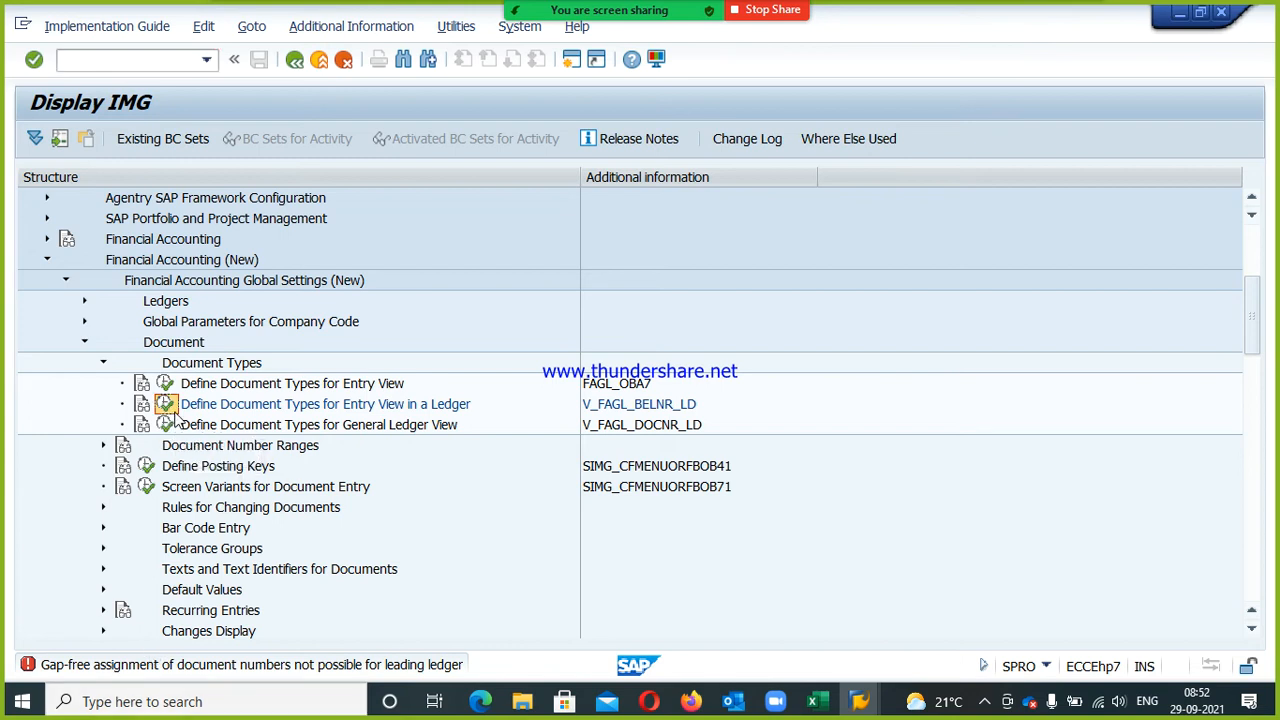
key(Return)
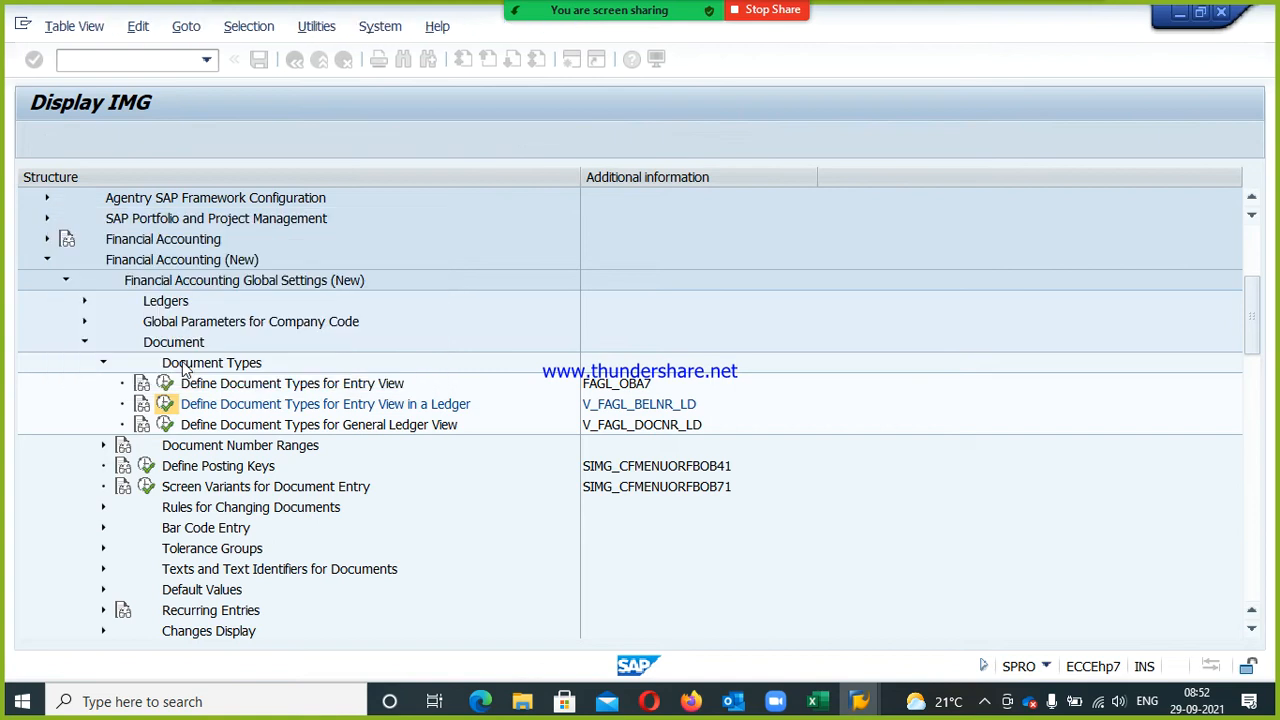
click(112, 138)
text(sa)
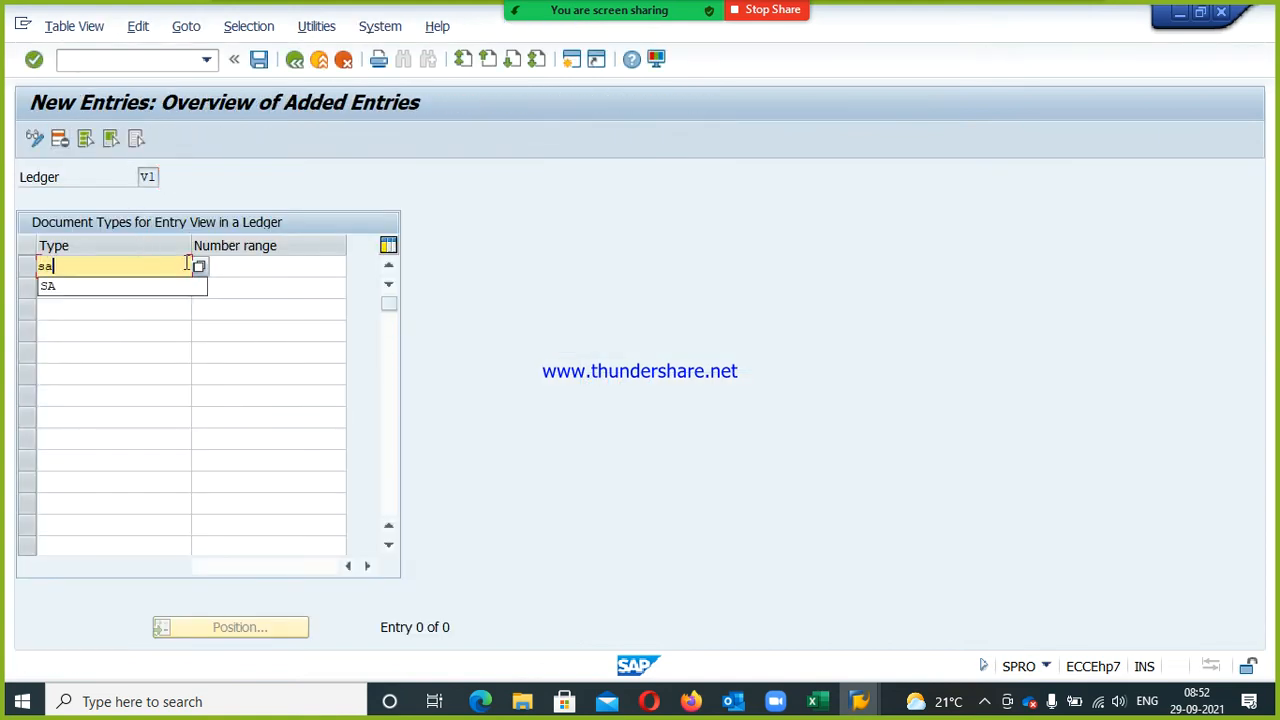
key(Tab)
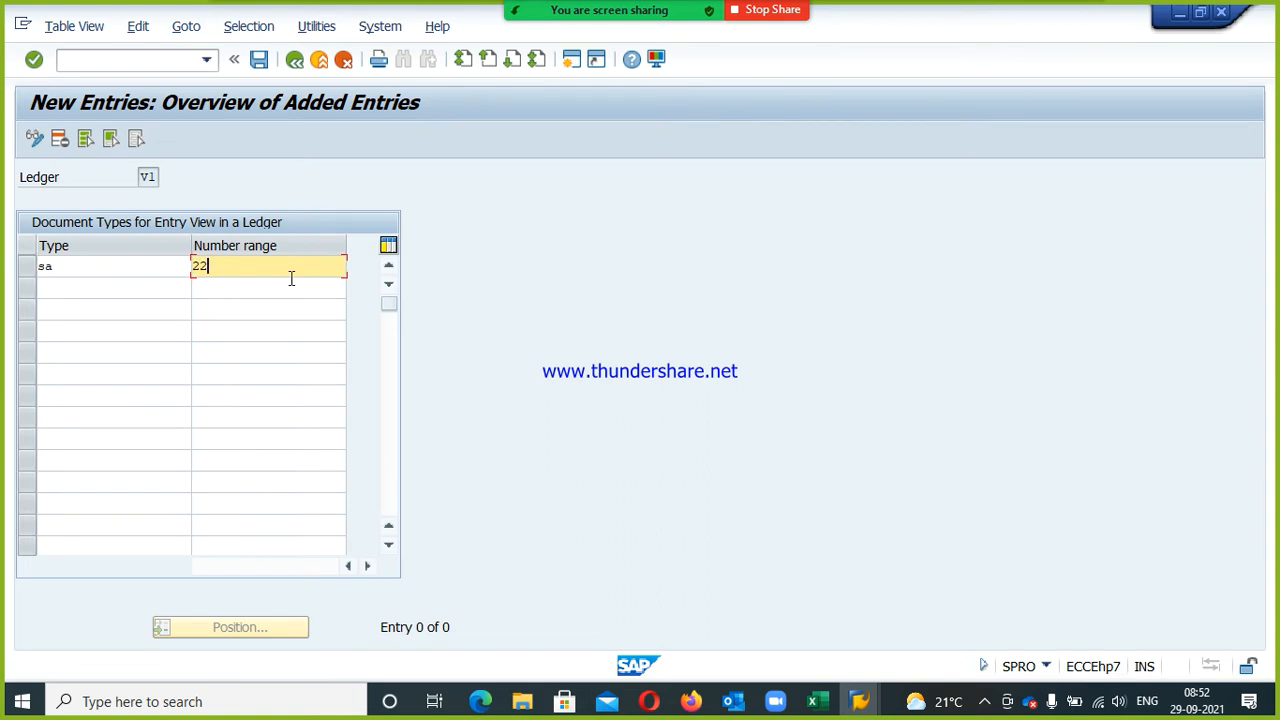
text(22)
key(Return)
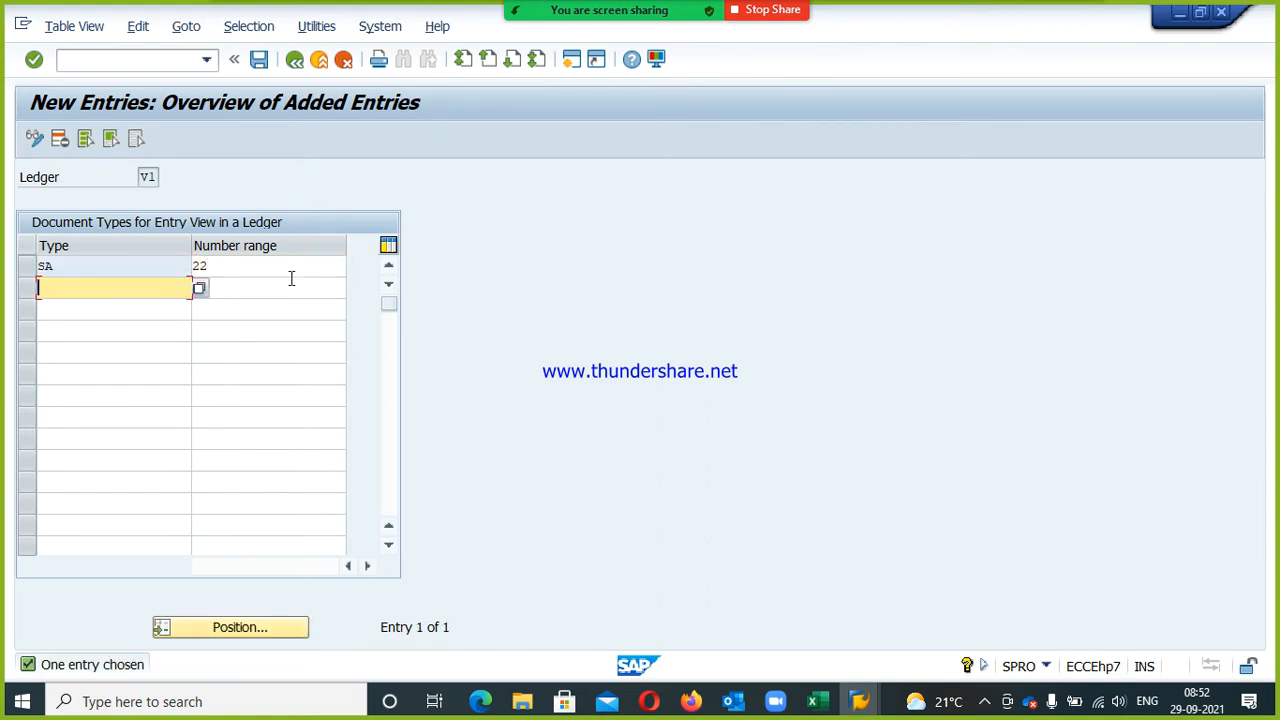
key(ctrl+s)
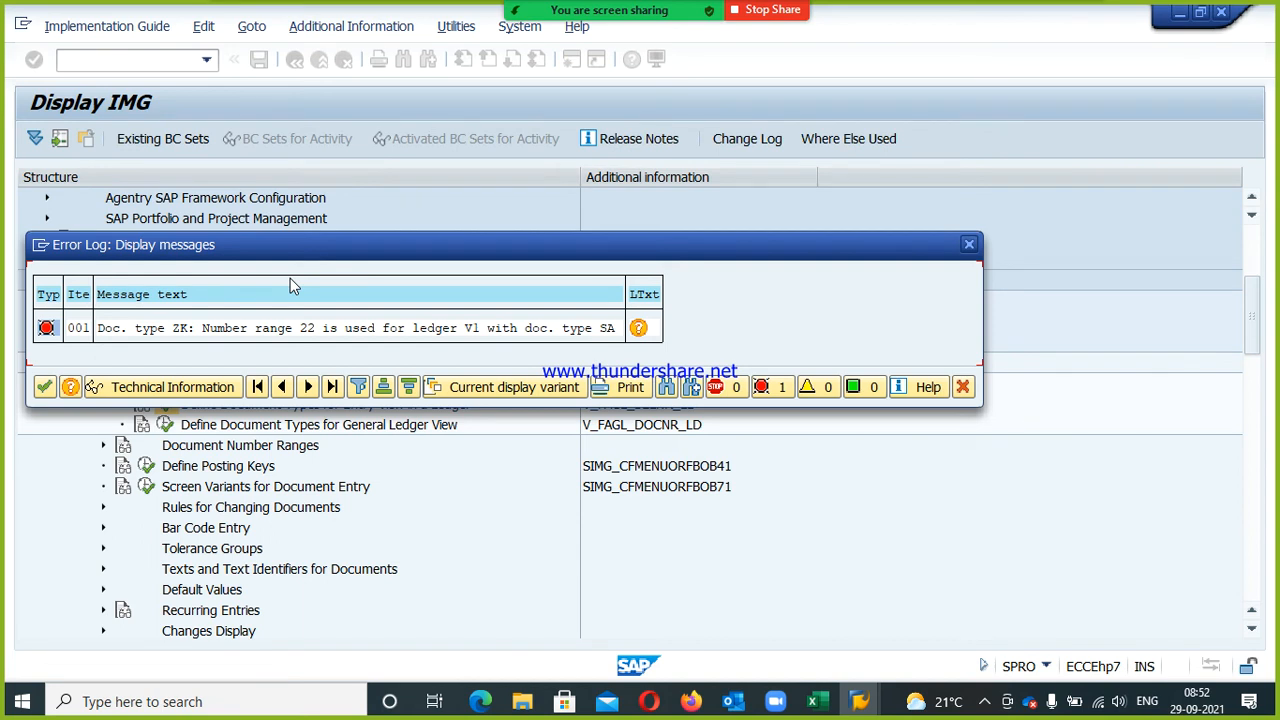
key(Return)
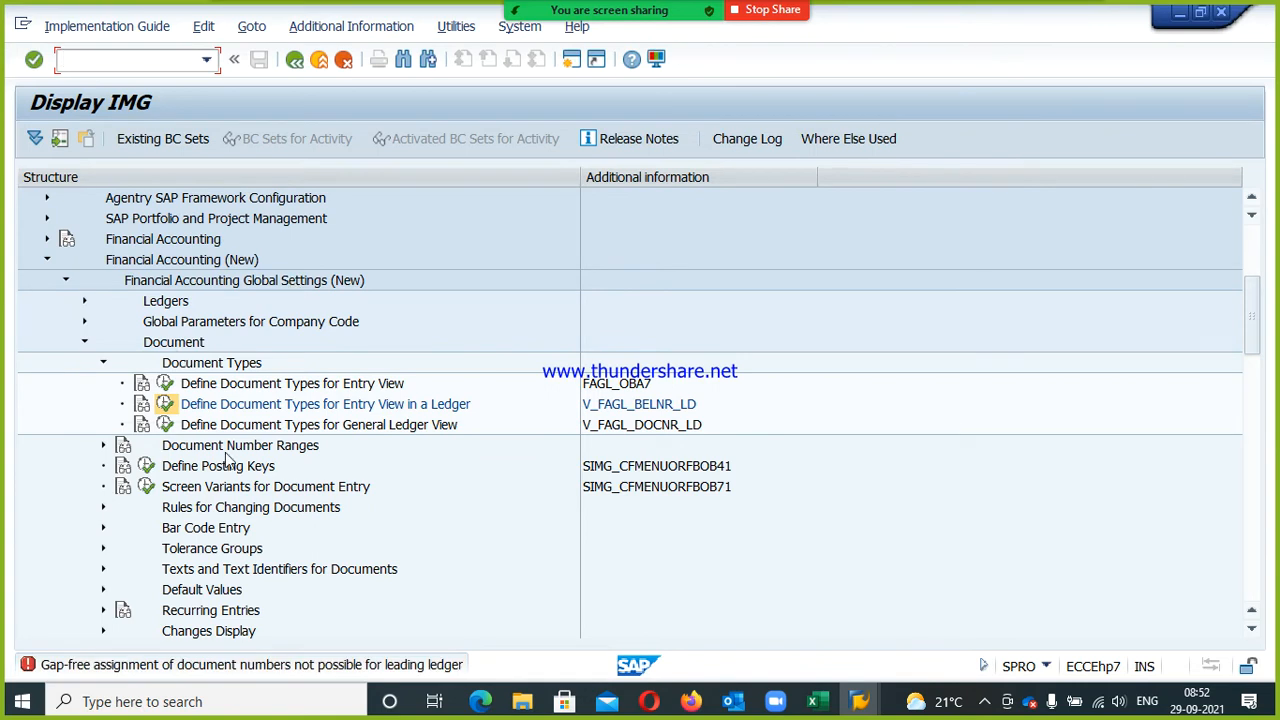
- Reopen the Define Document Types for Entry View in a Ledger activity for V1 and add document type SA with number range 55
click(168, 404)
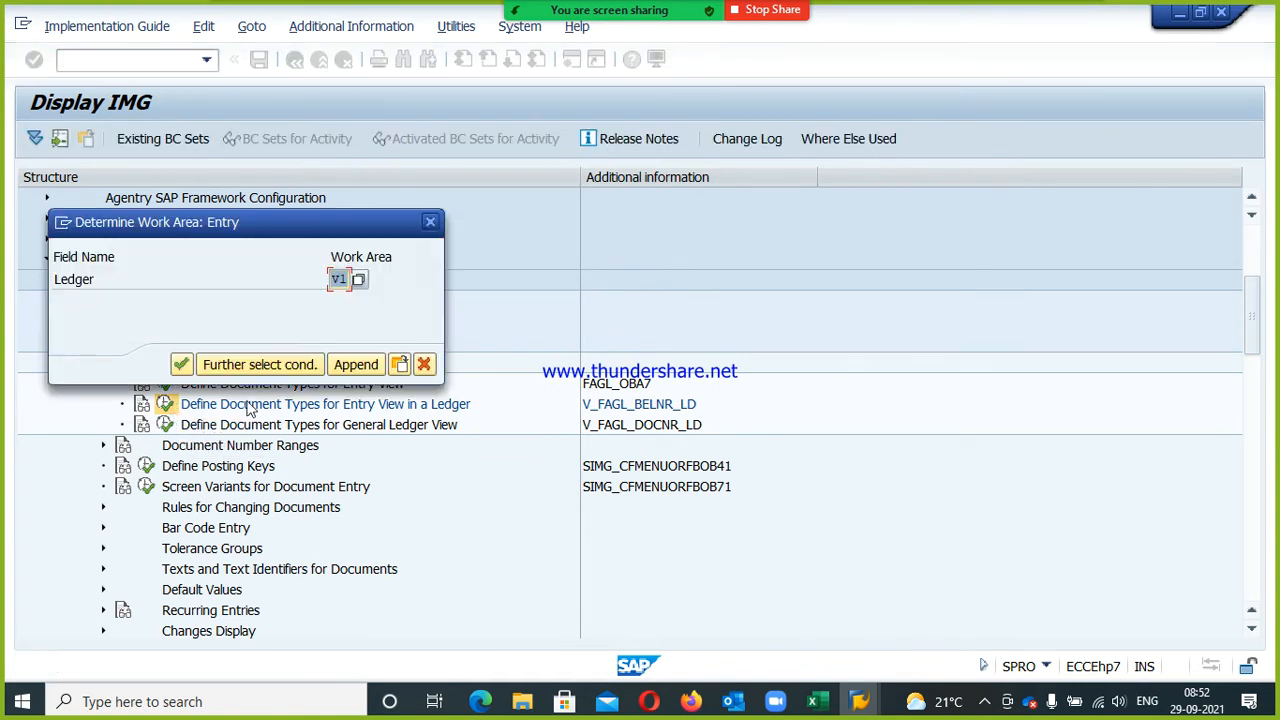
key(Return)
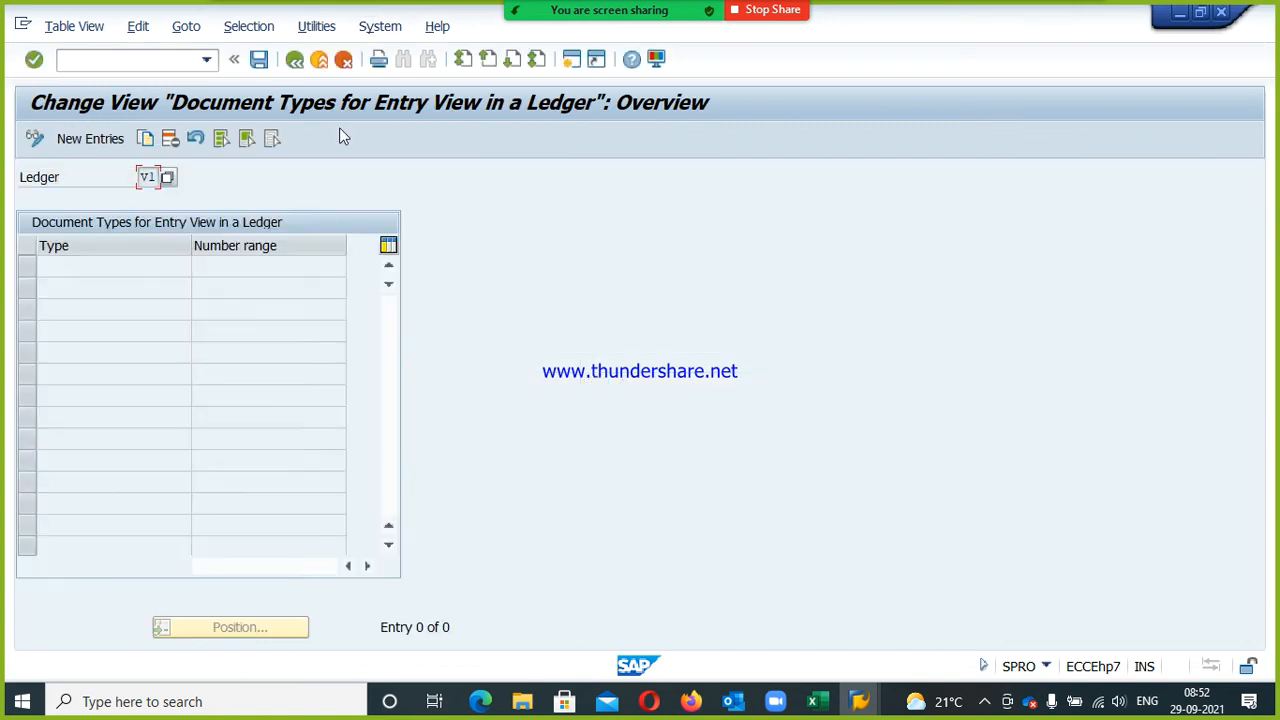
click(109, 140)
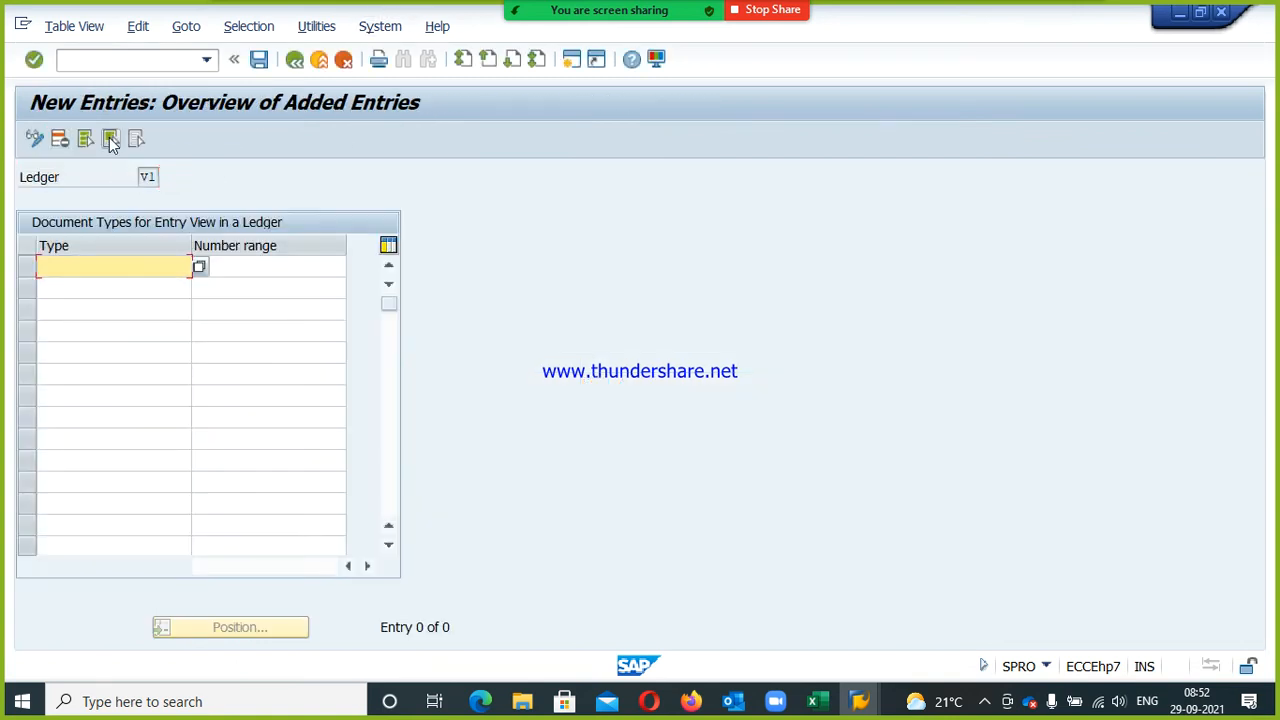
text(sa)
key(Tab)
text(55)
key(Return)
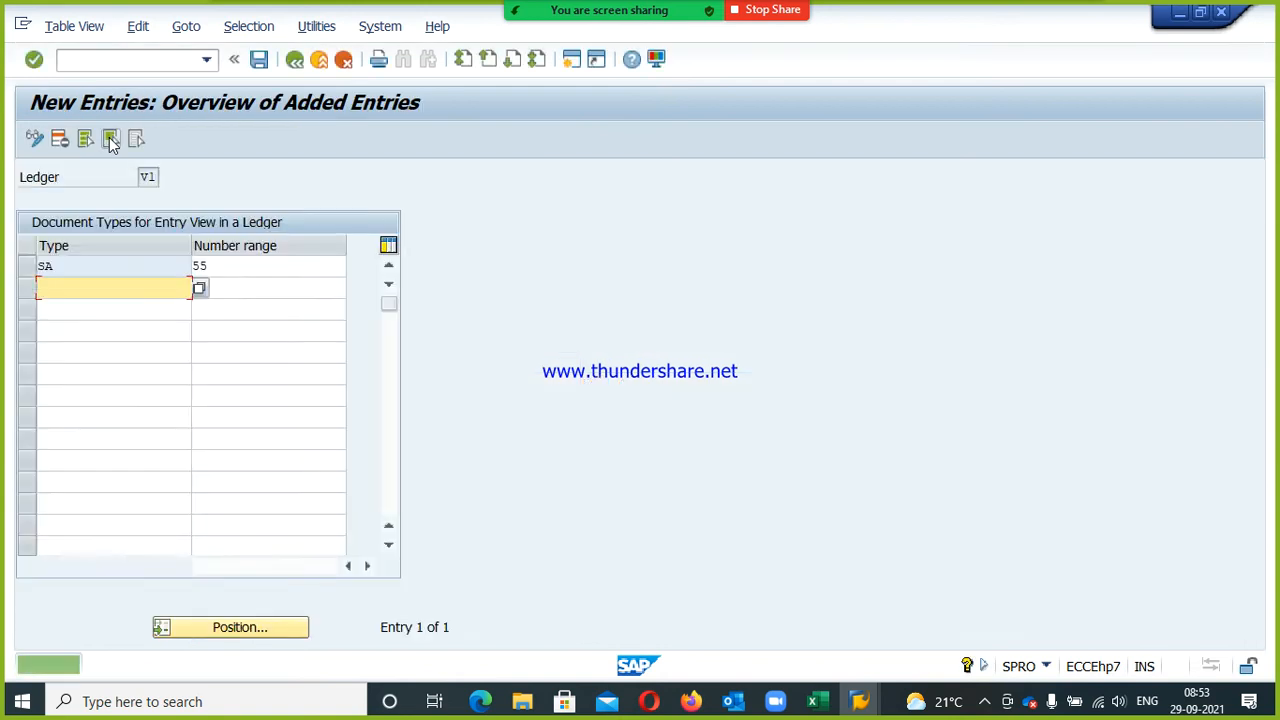
- Save the entry-view document type for ledger V1 and return to the implementation guide
key(ctrl+s)
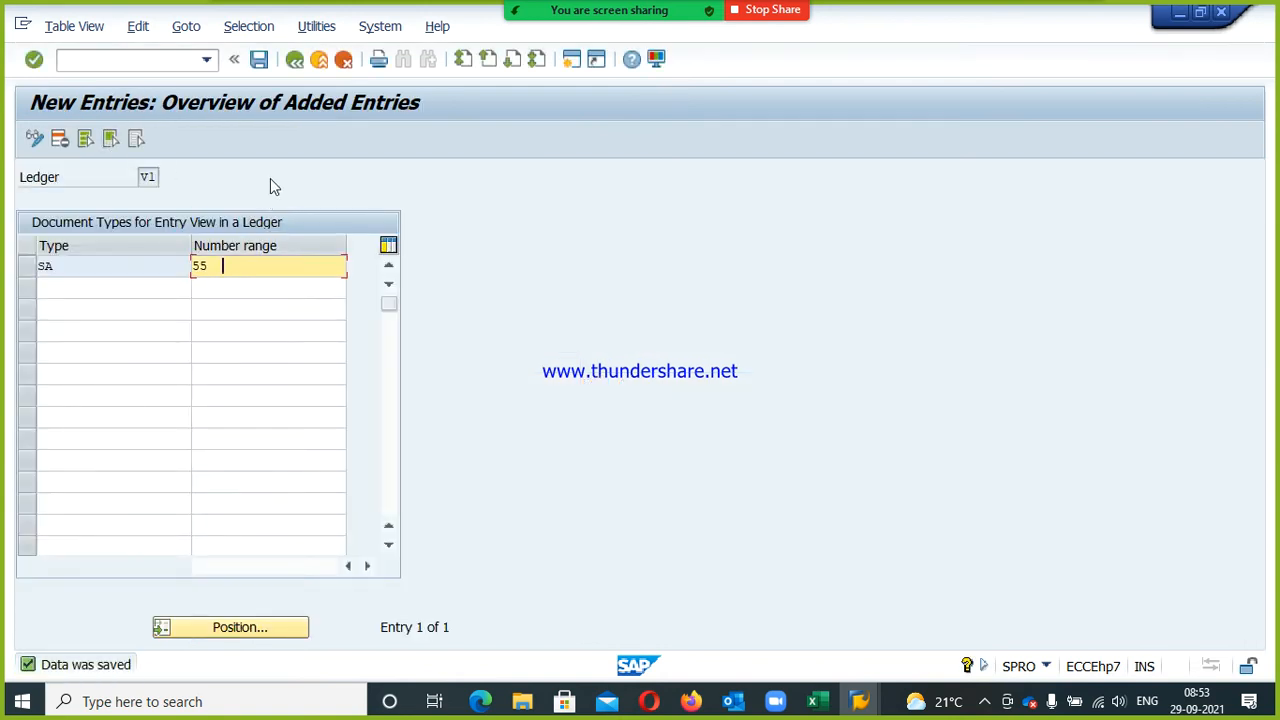
click(296, 61)
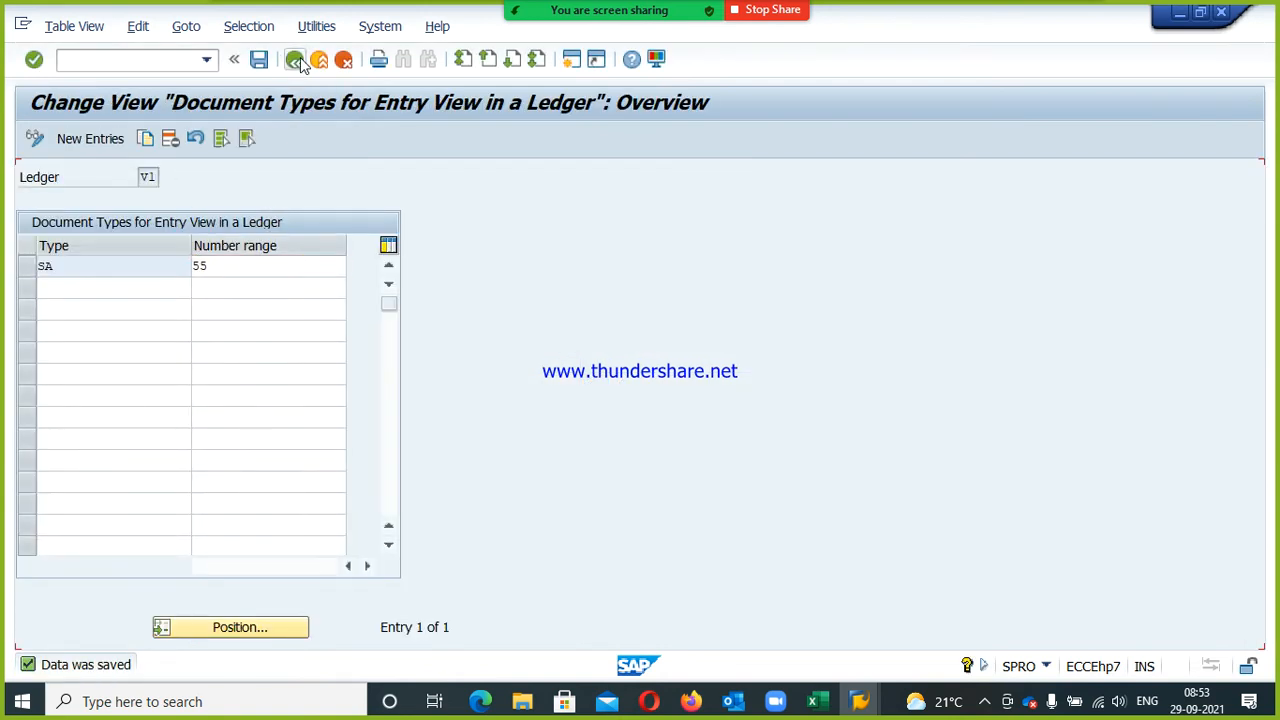
click(300, 63)
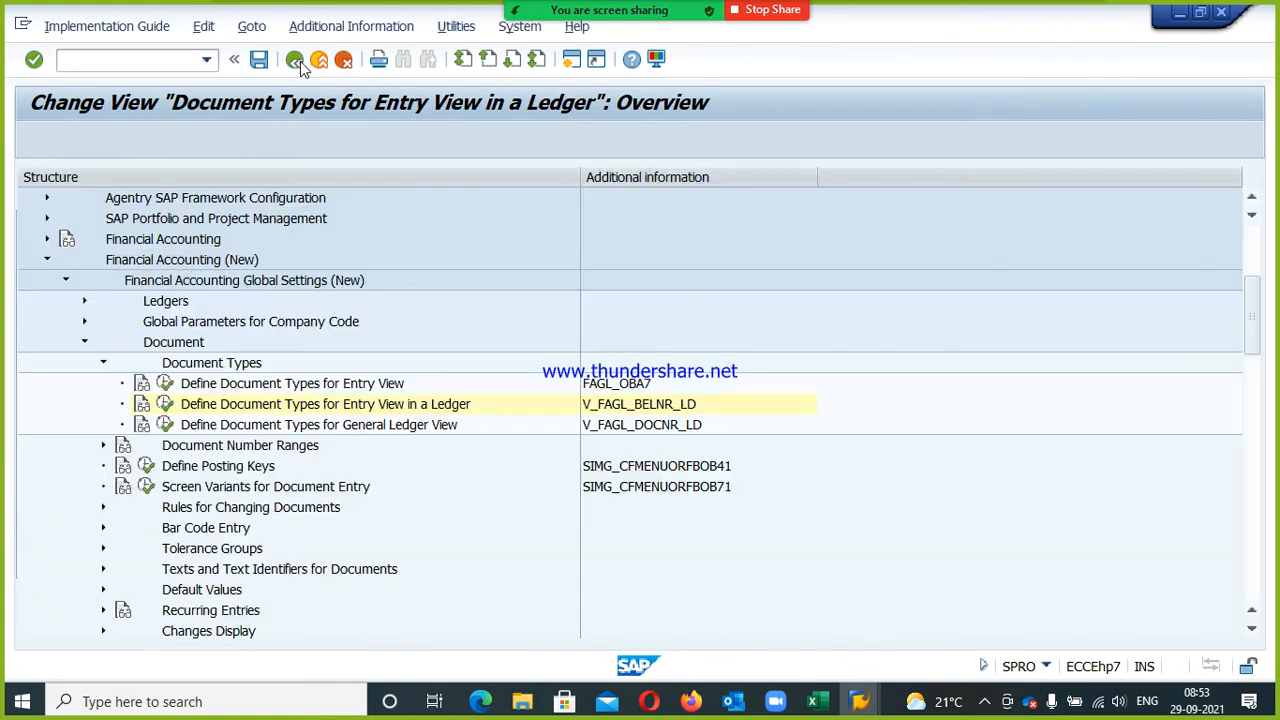
- Open the Define Document Types for General Ledger View activity for ledger V1 and add document type SA with number range 56
click(190, 427)
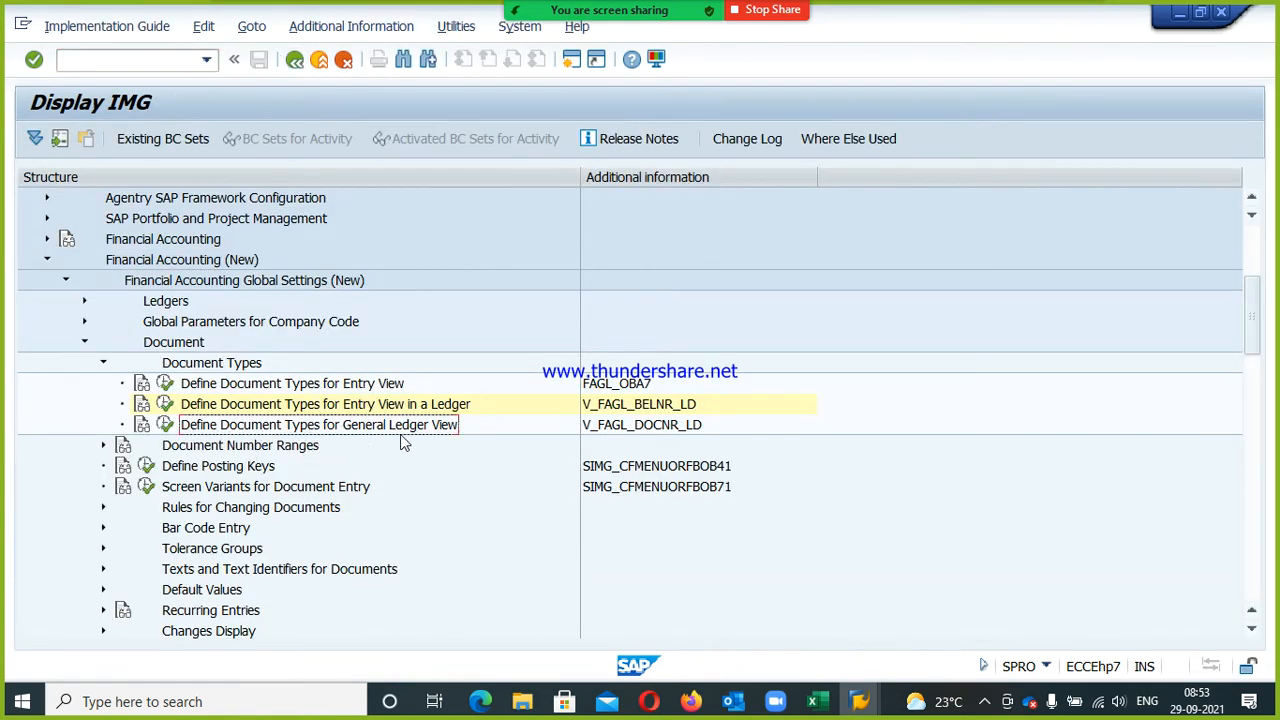
click(165, 425)
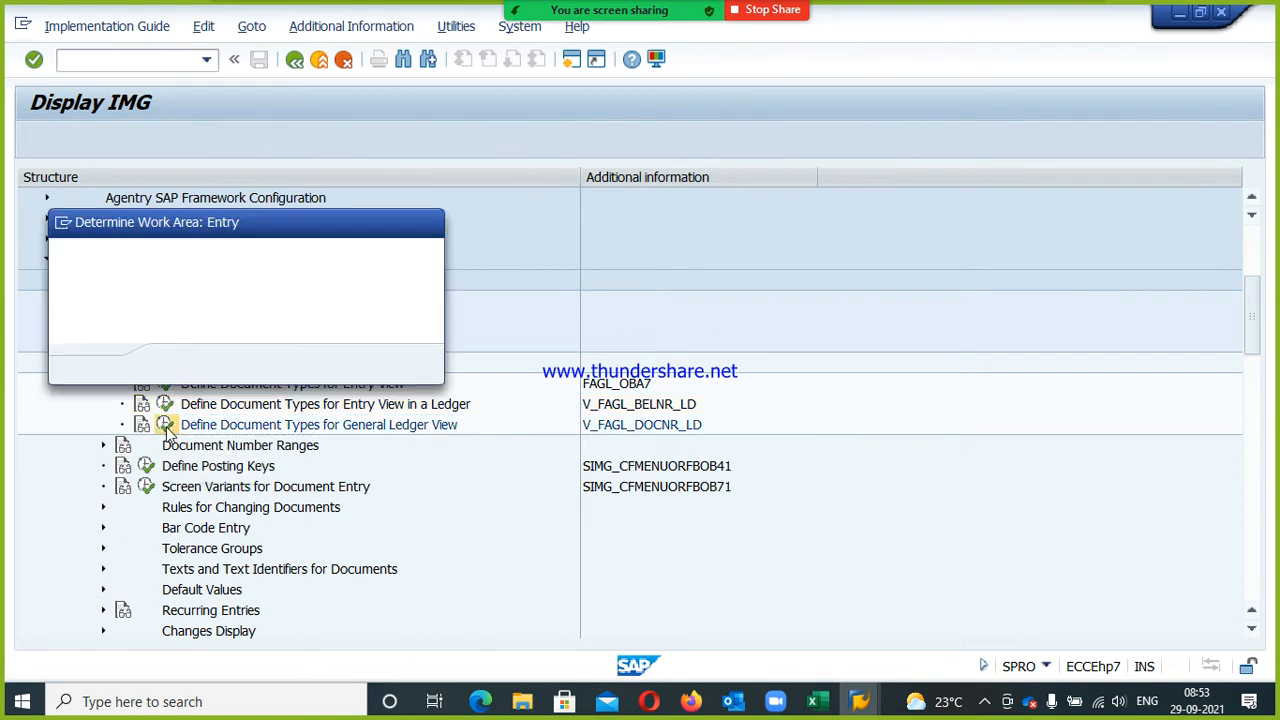
click(181, 366)
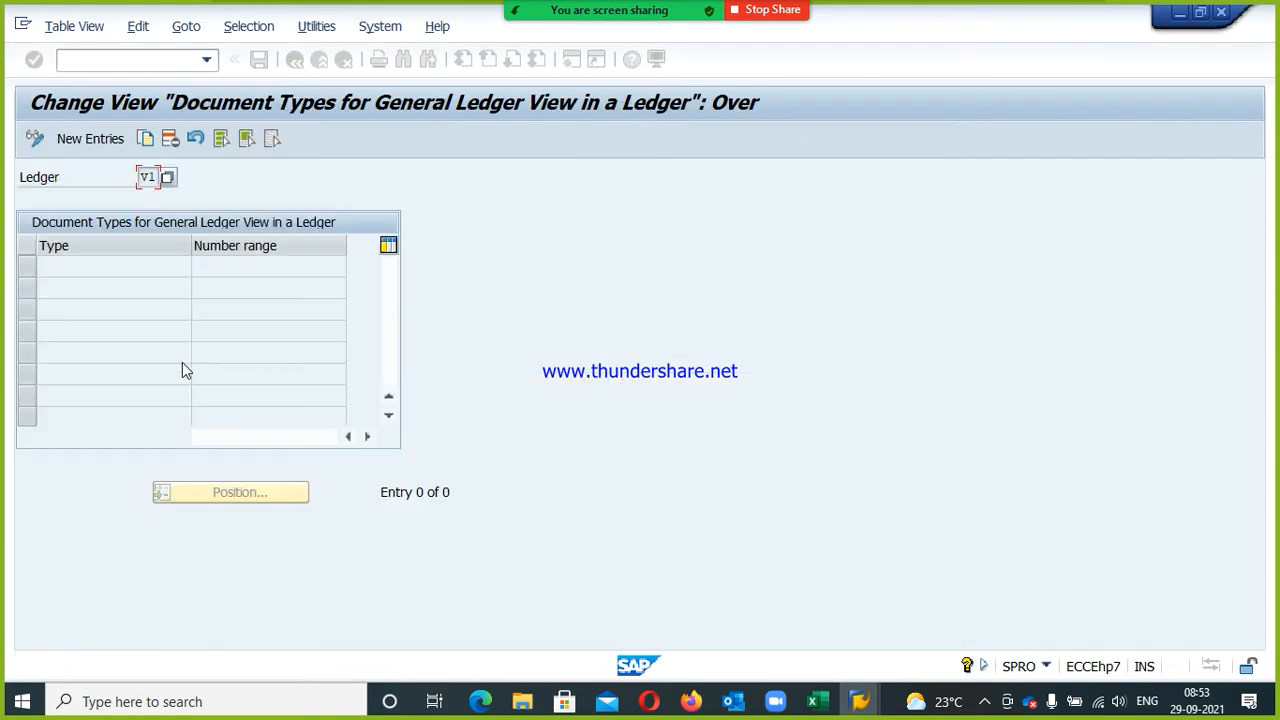
click(92, 139)
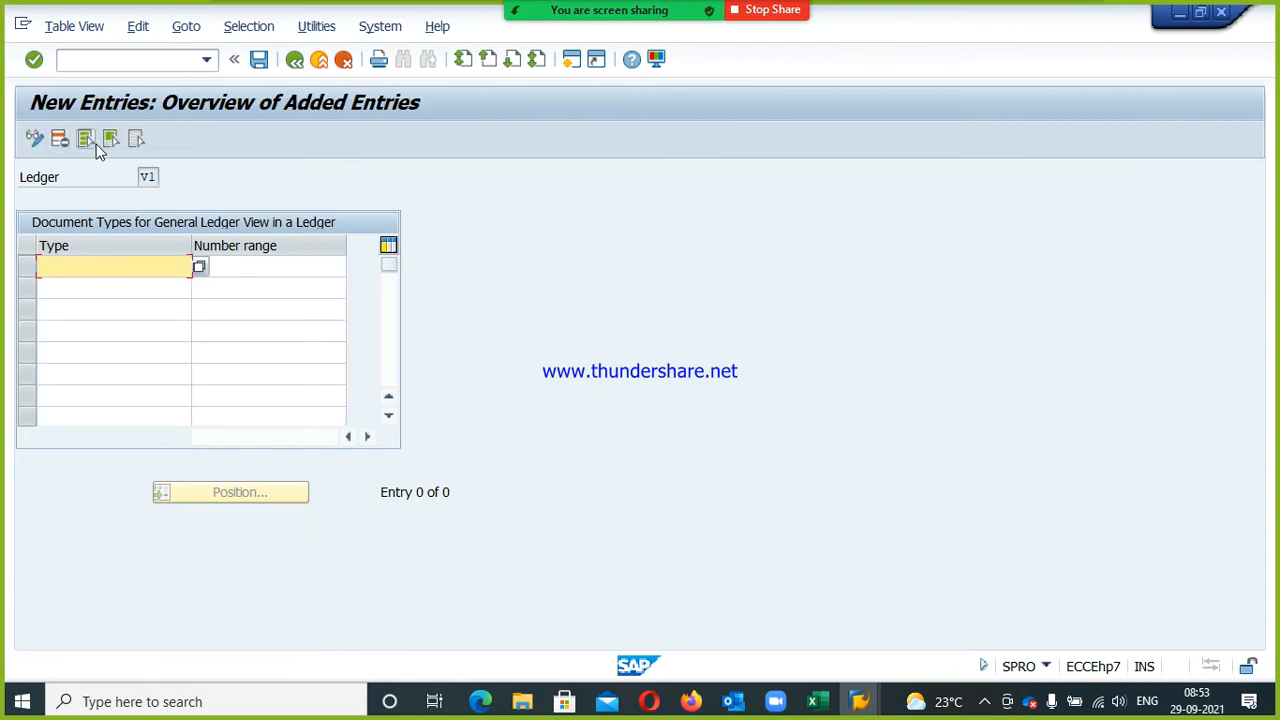
key(Tab)
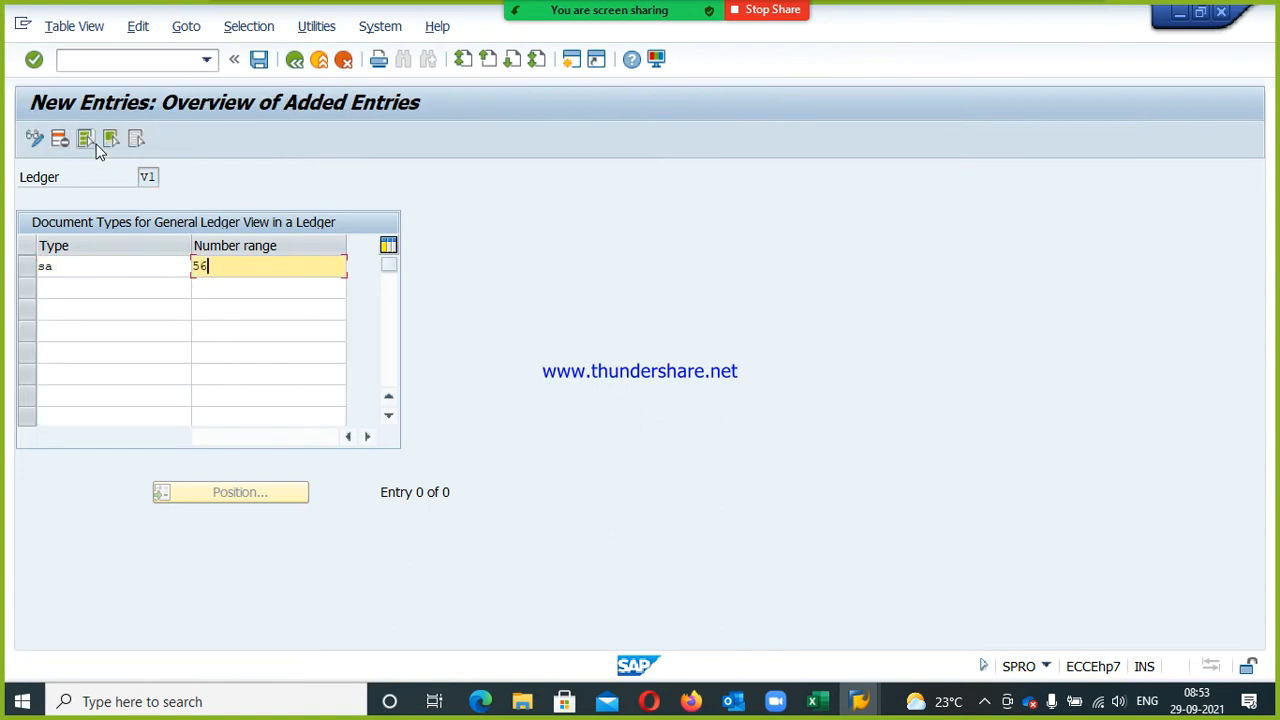
key(Return)
- Save the general ledger view document type to the proposed customizing request and return to the implementation guide
key(ctrl+s)
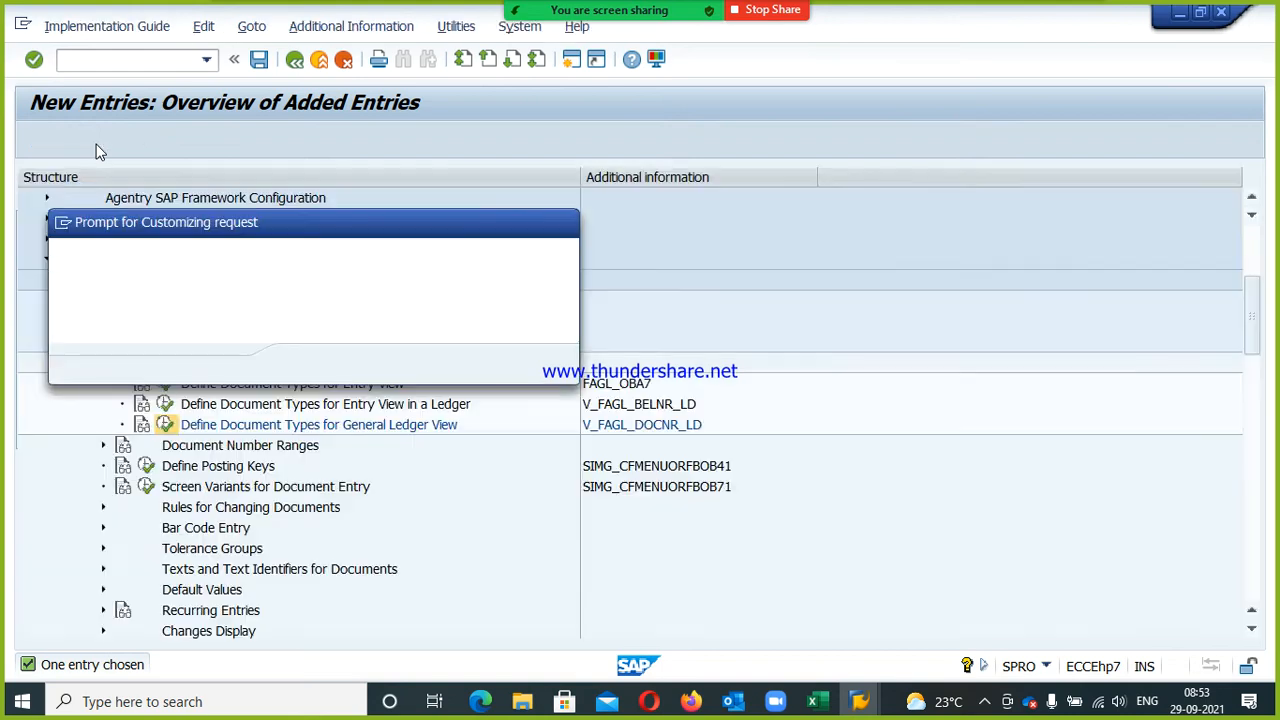
key(Return)
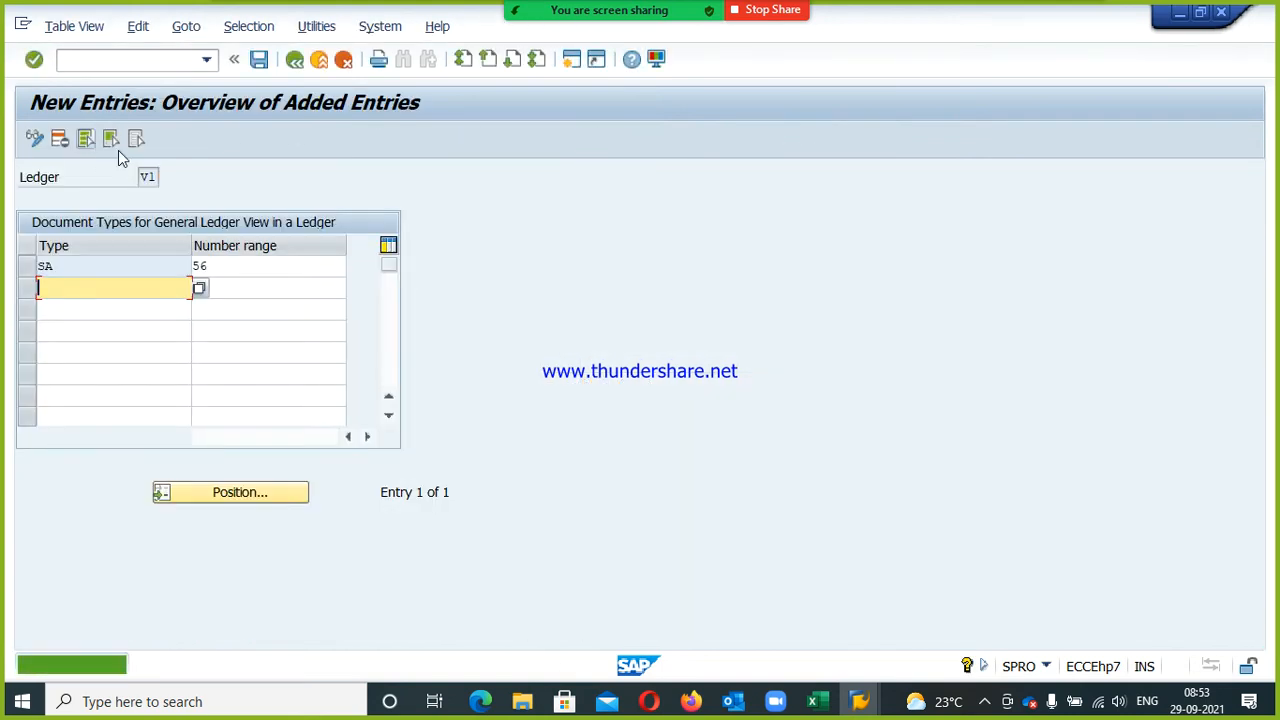
click(295, 60)
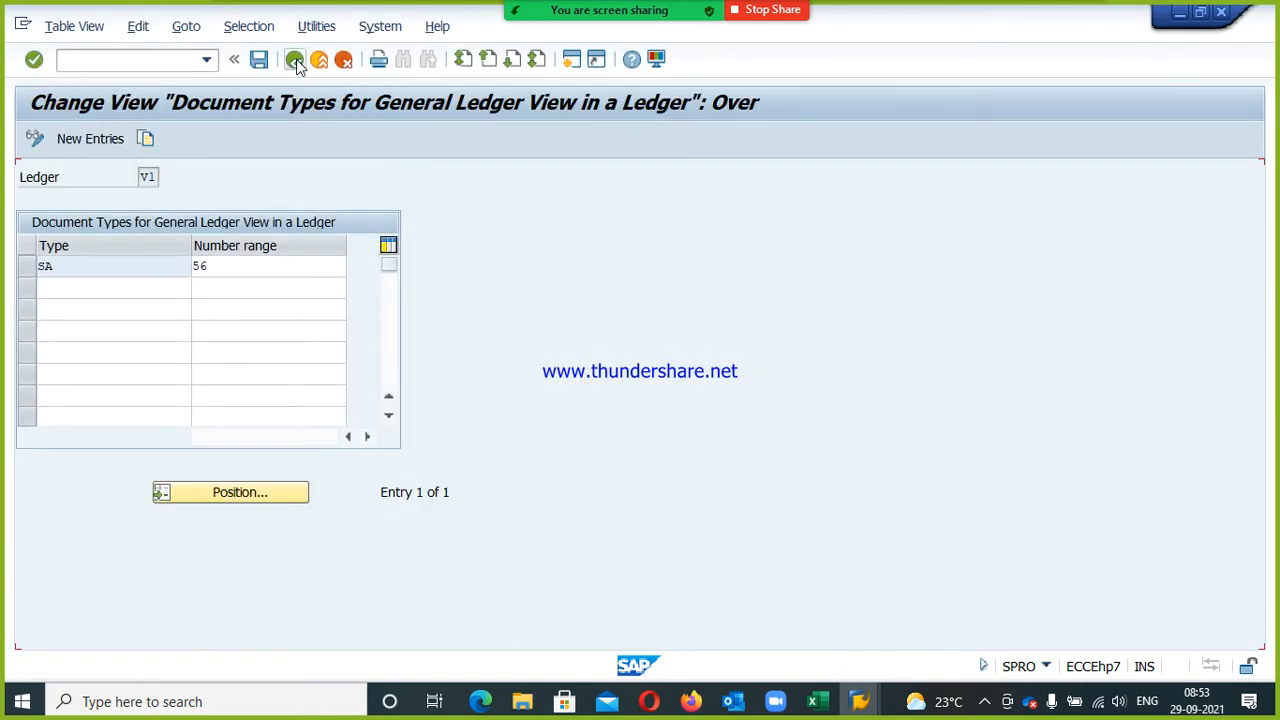
click(295, 60)
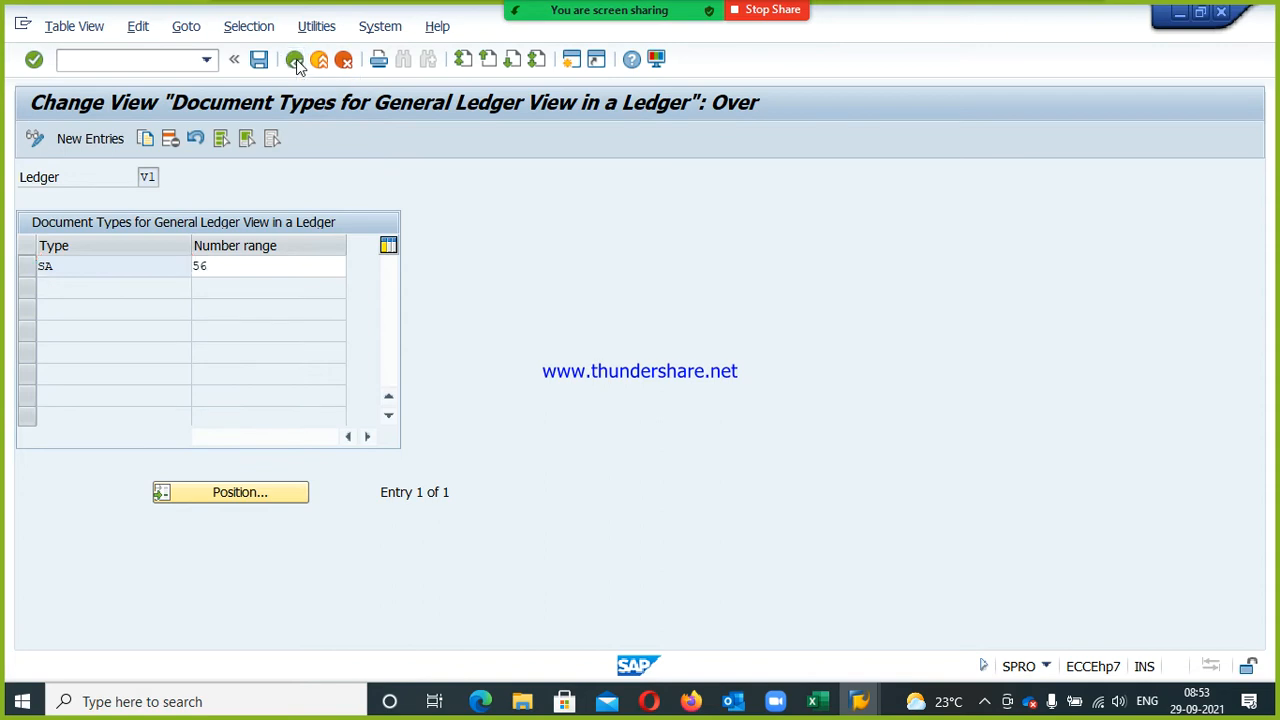
- Collapse the Document Types node and expand the Document Number Ranges node in the implementation guide
click(264, 450)
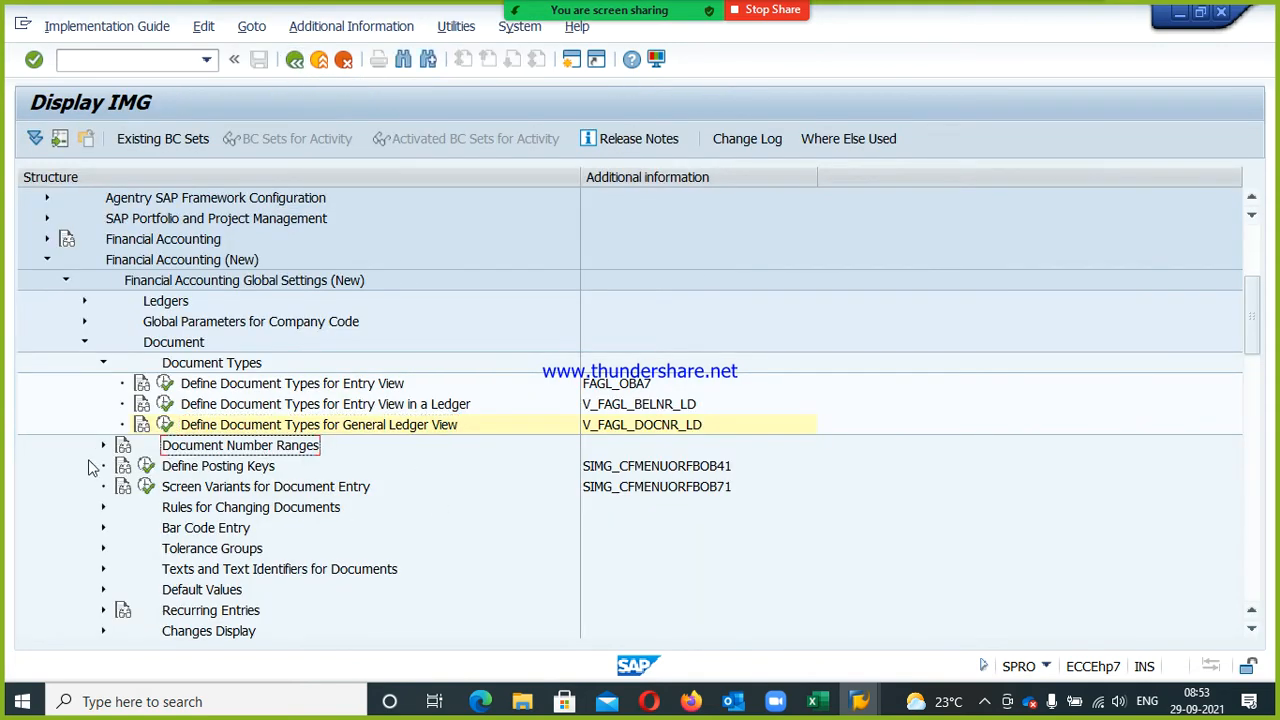
click(104, 364)
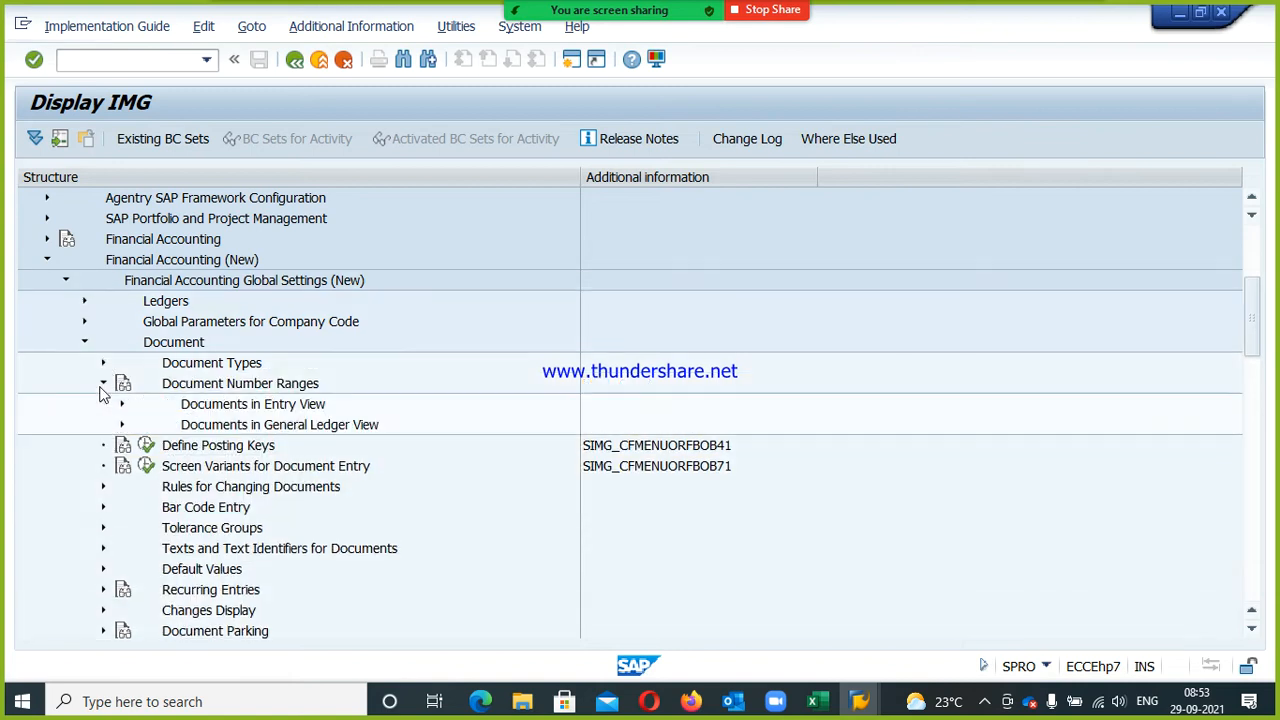
- Open the Define Document Number Ranges for Entry View activity and bring up company code VRL1's intervals for changing
click(222, 407)
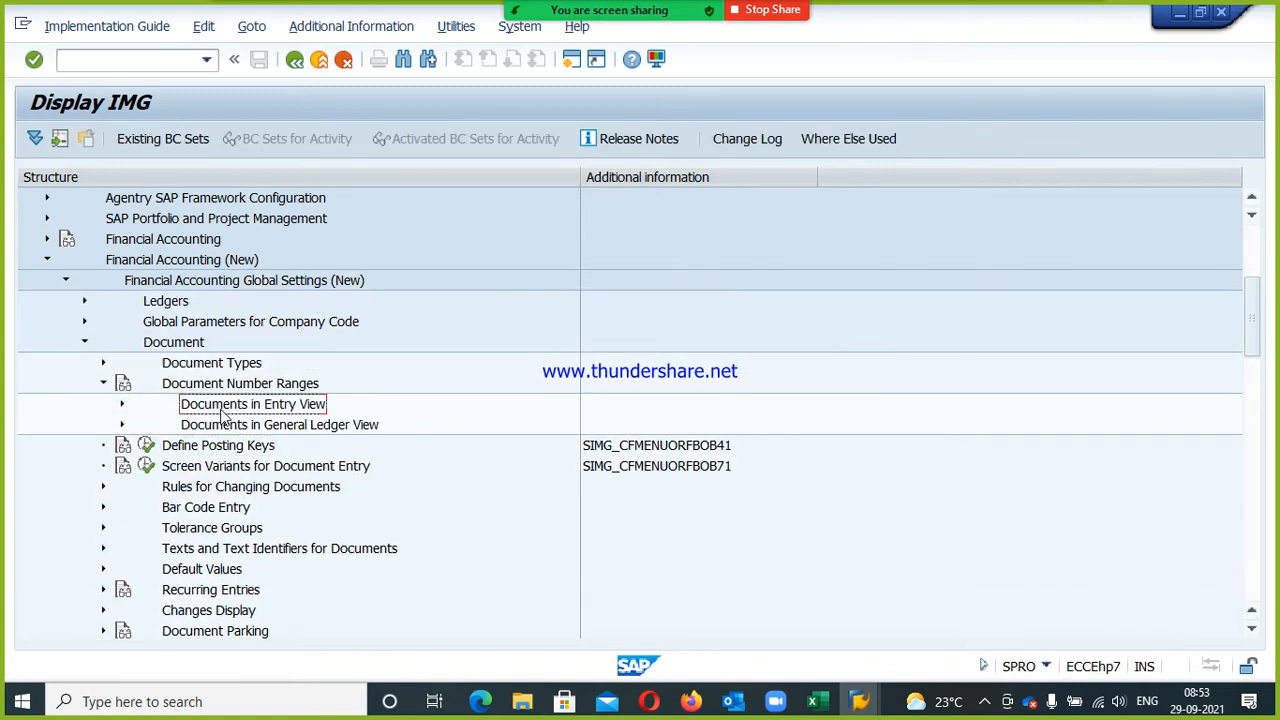
click(121, 405)
click(222, 428)
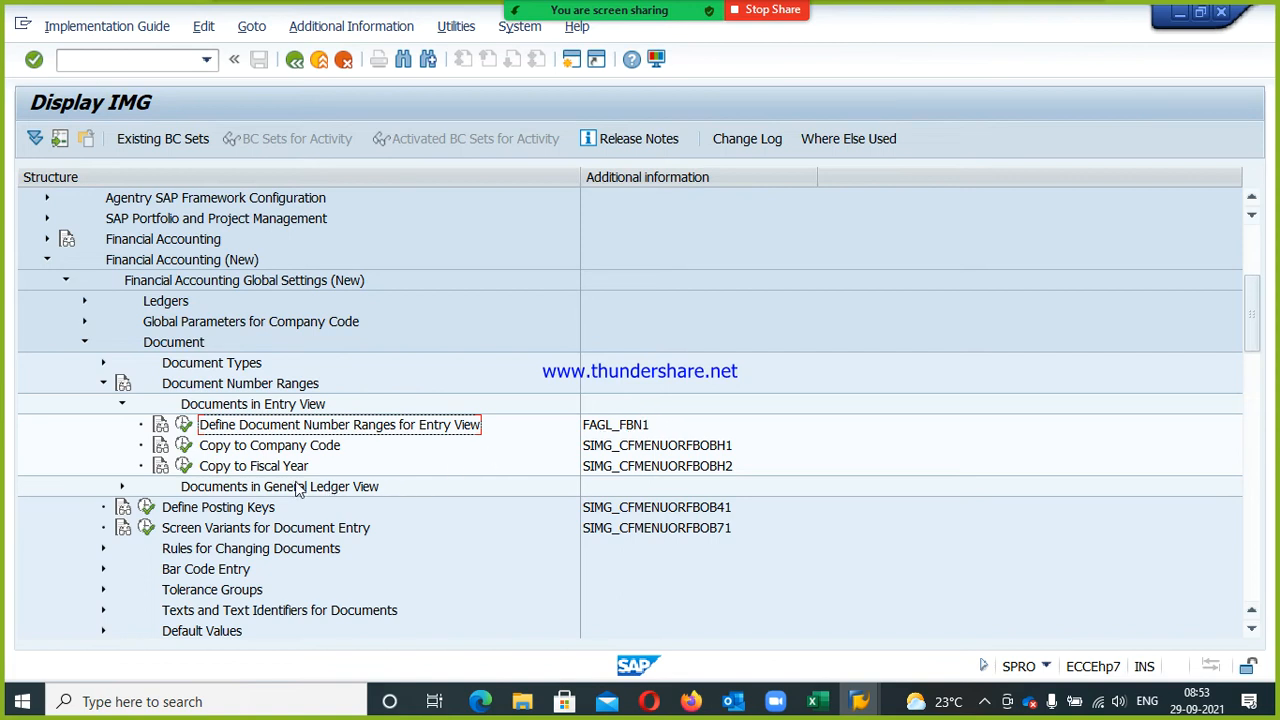
click(183, 424)
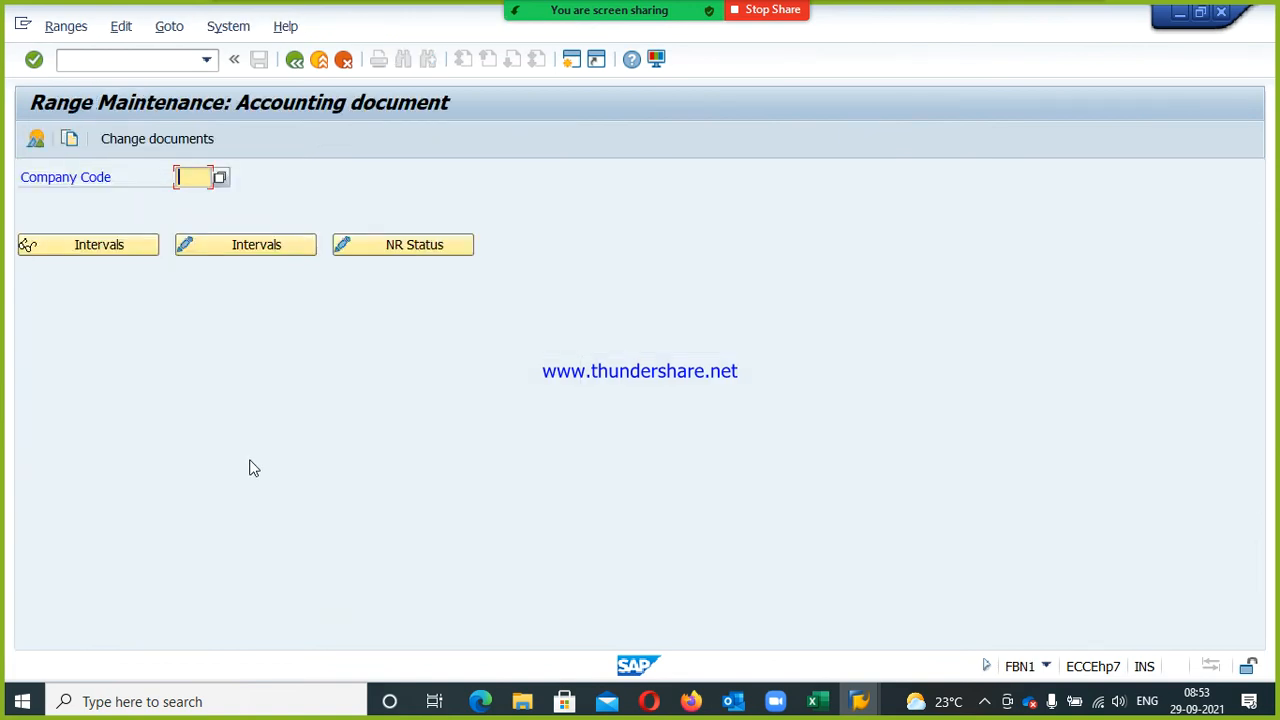
text(vrl1)
key(Return)
click(244, 250)
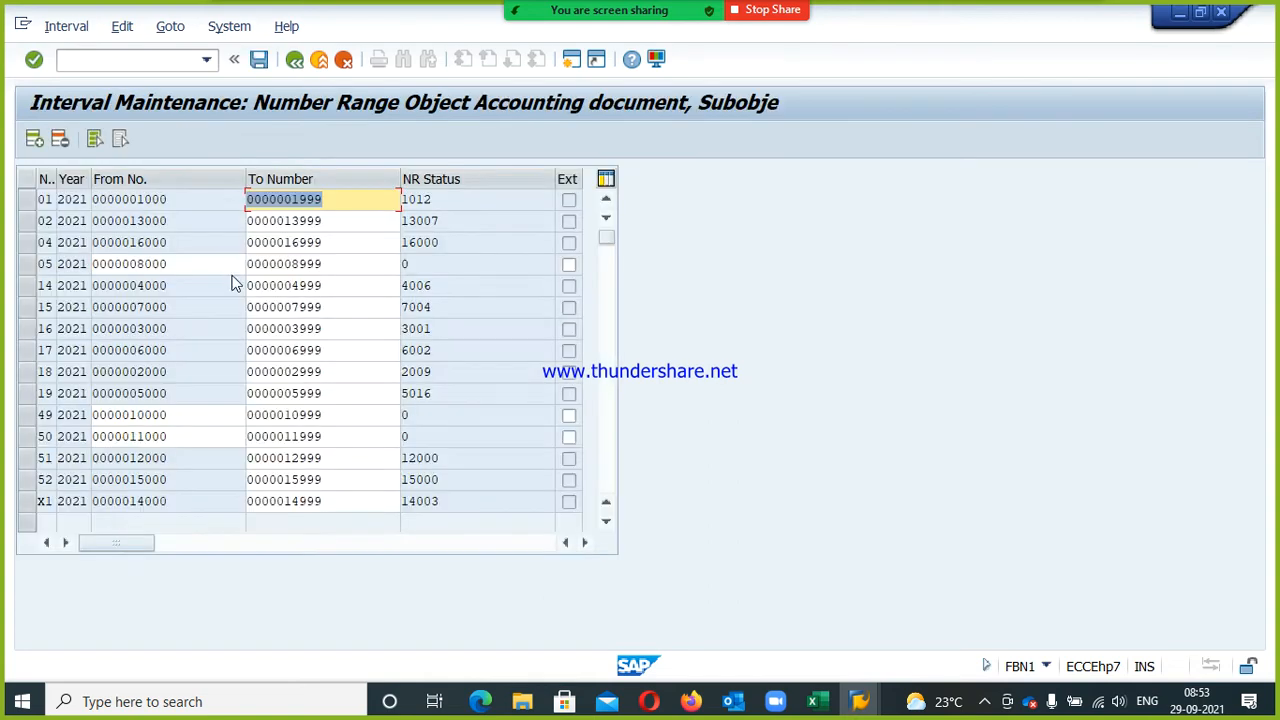
- Add number range interval 55 for year 2021, from 16000 to 16999
click(33, 140)
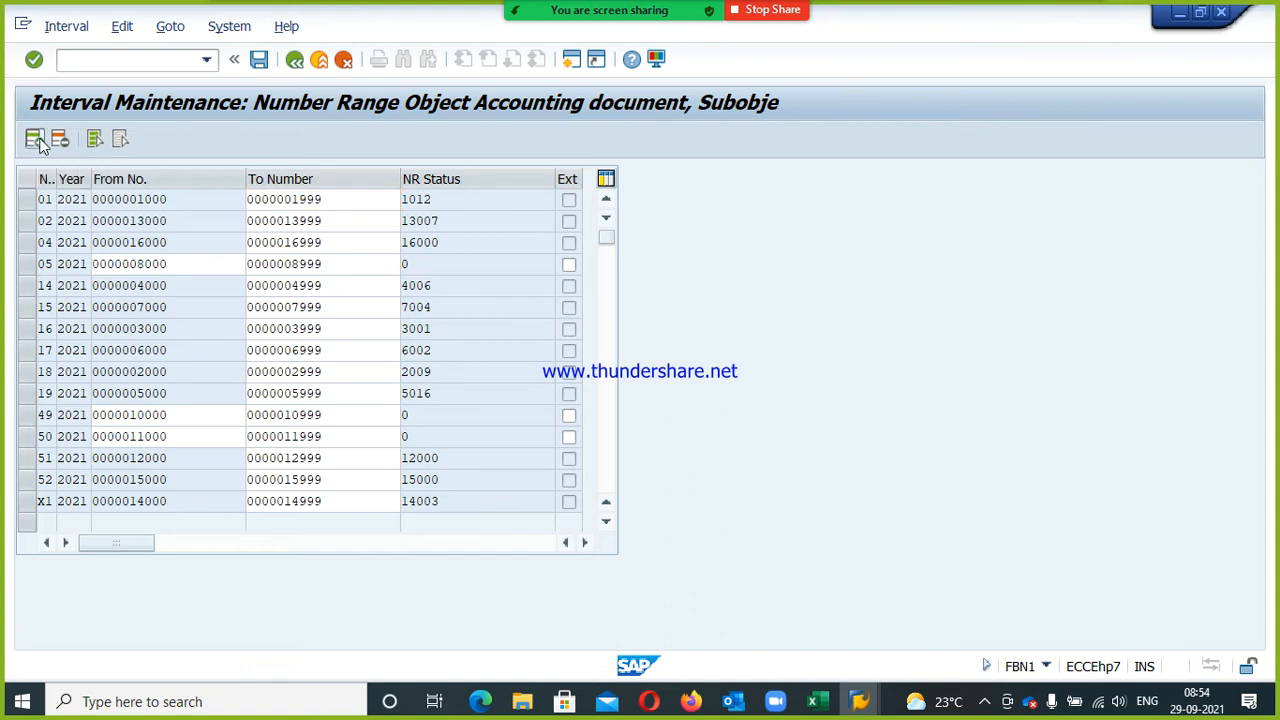
text(55)
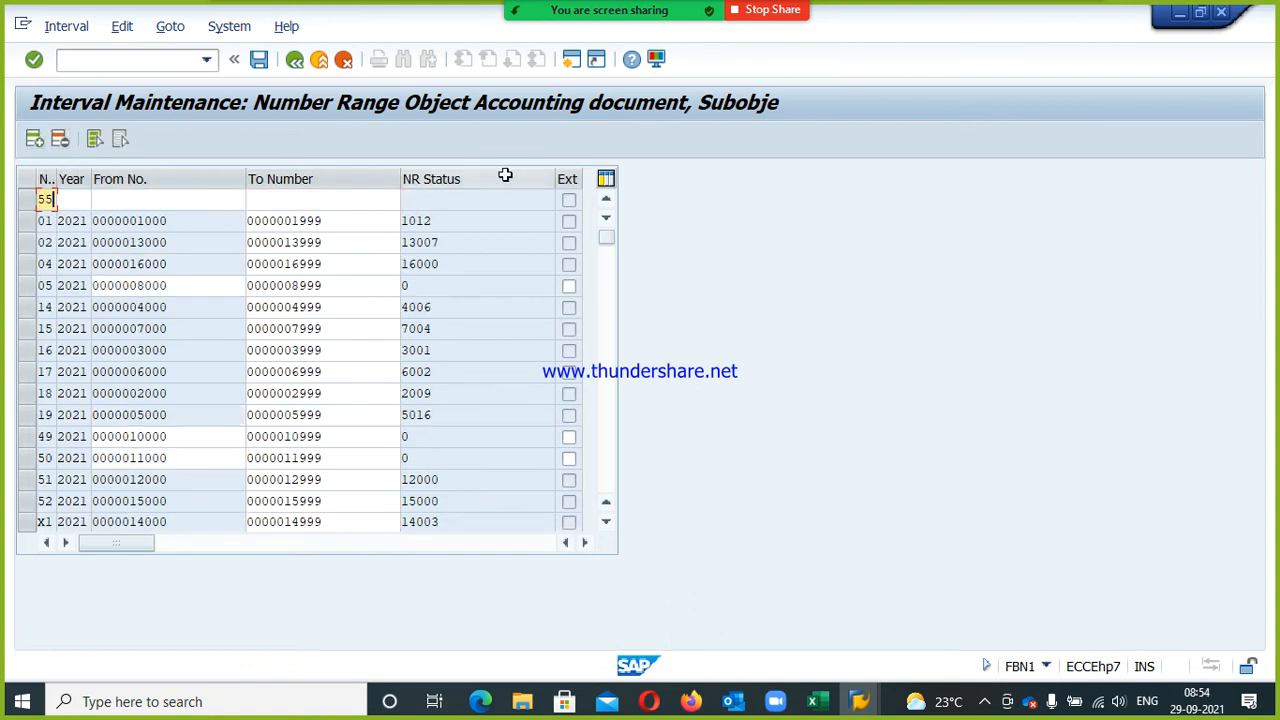
key(BackSpace)
text(20)
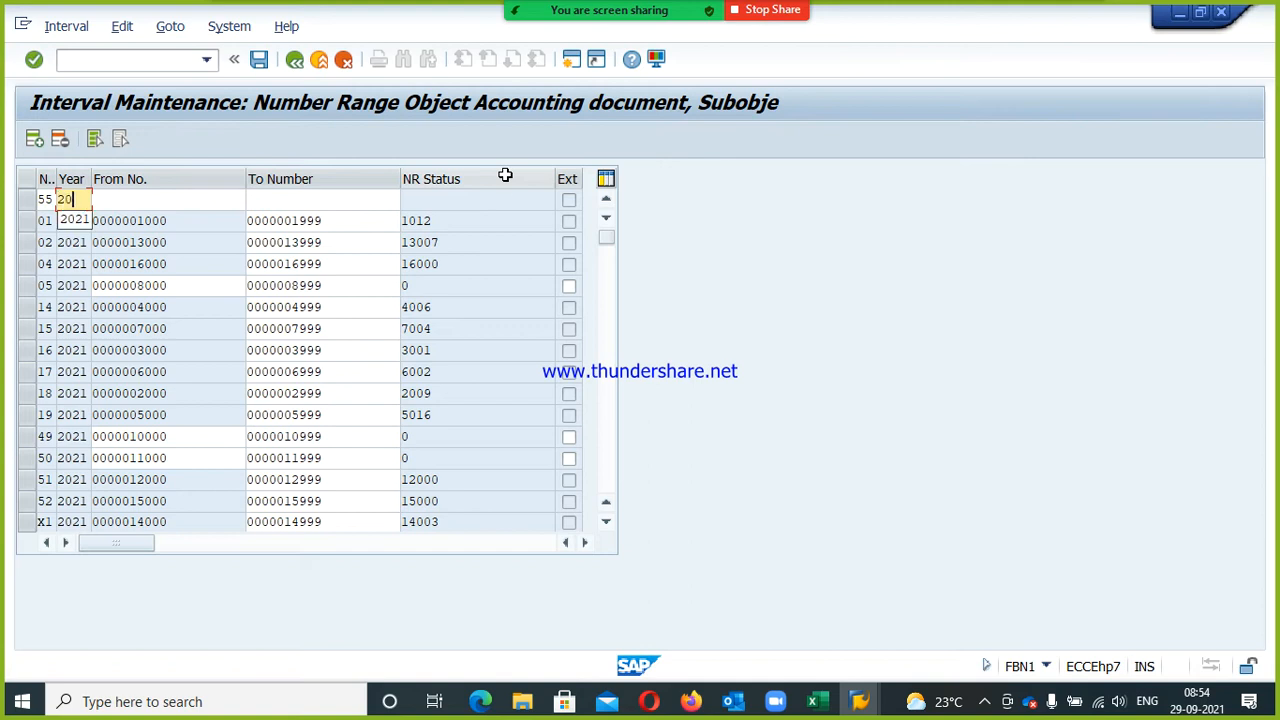
text(2)
key(Tab)
key(shift+Tab)
text(2021)
key(Tab)
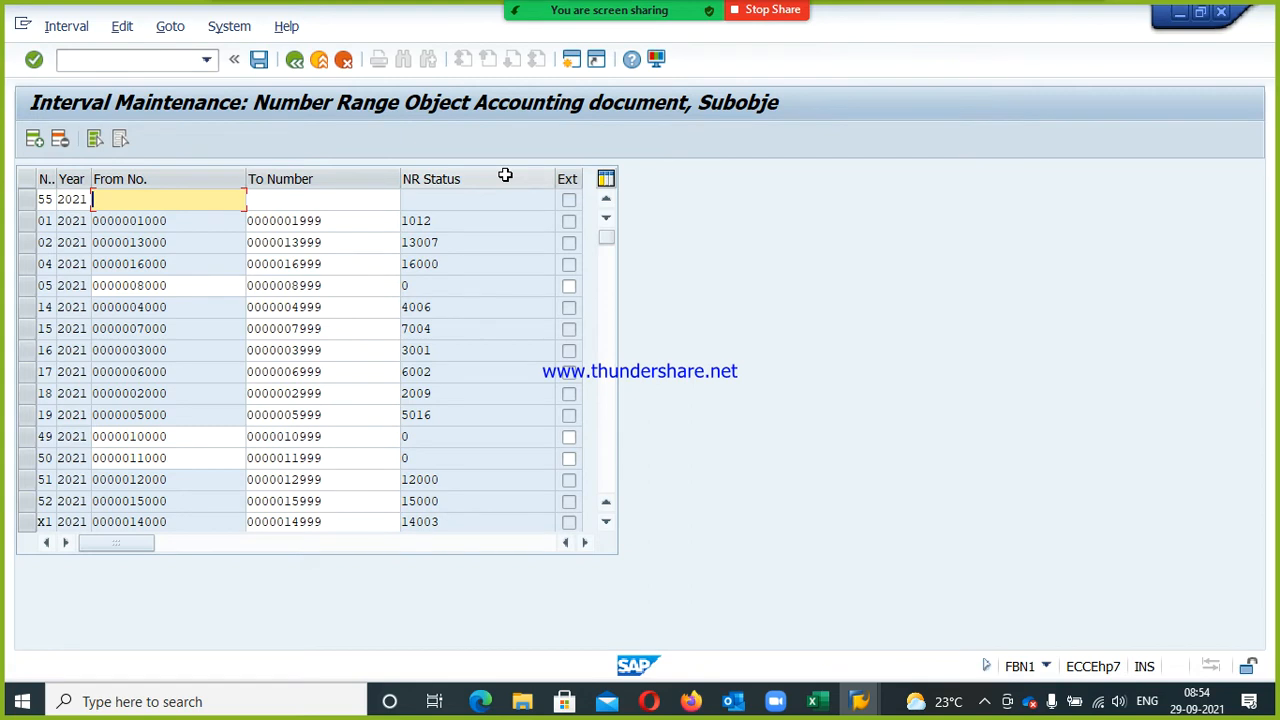
text(16000)
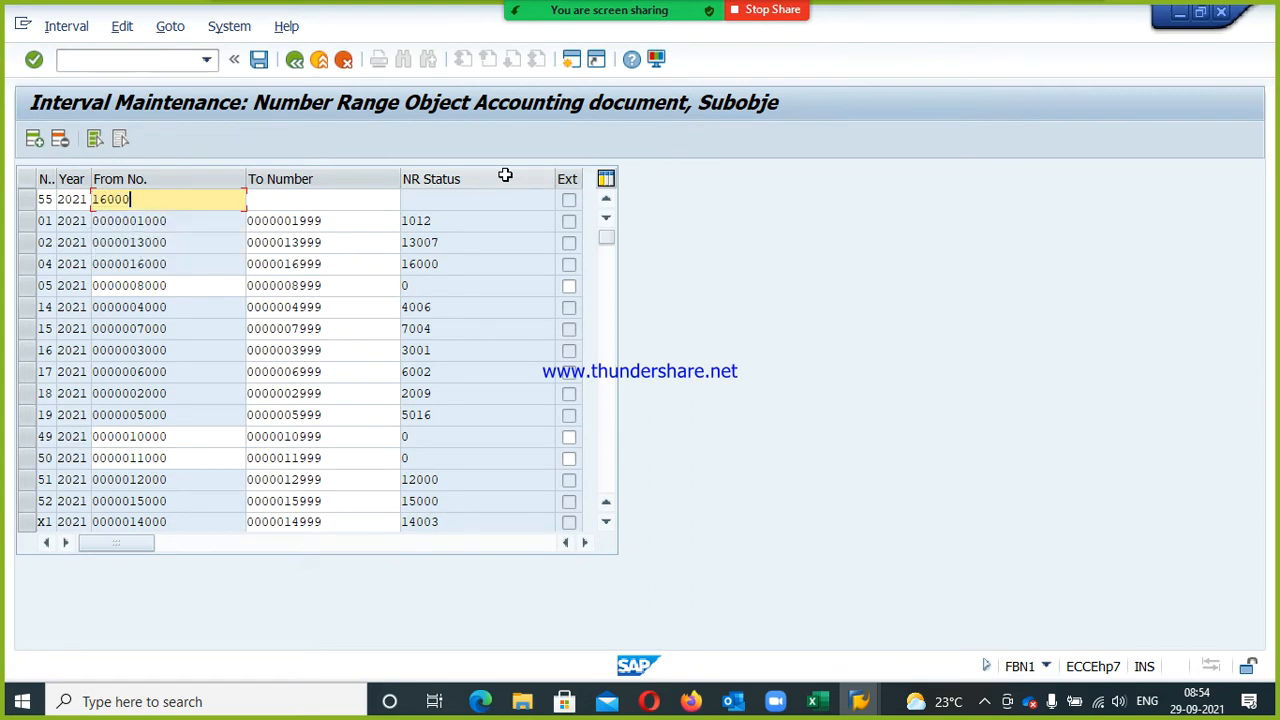
key(Tab)
text(16999)
key(Return)
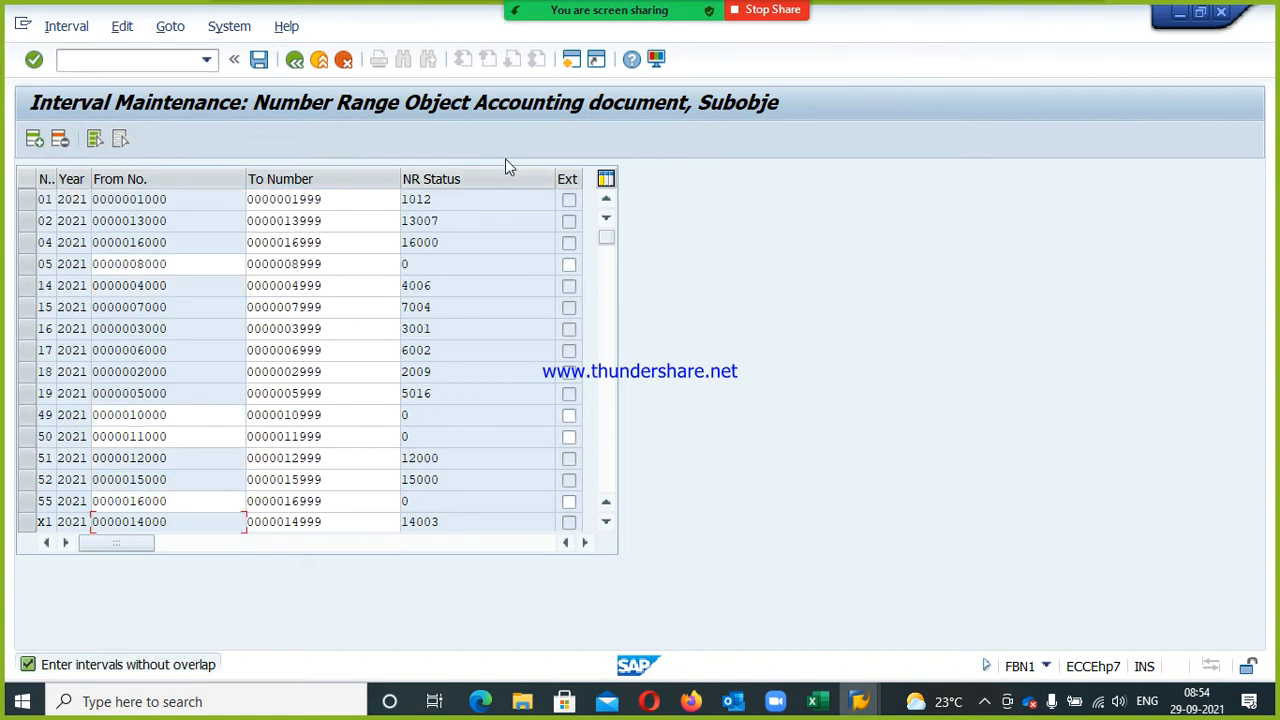
- Change number range 55 to run from 21000 to 21999
click(181, 502)
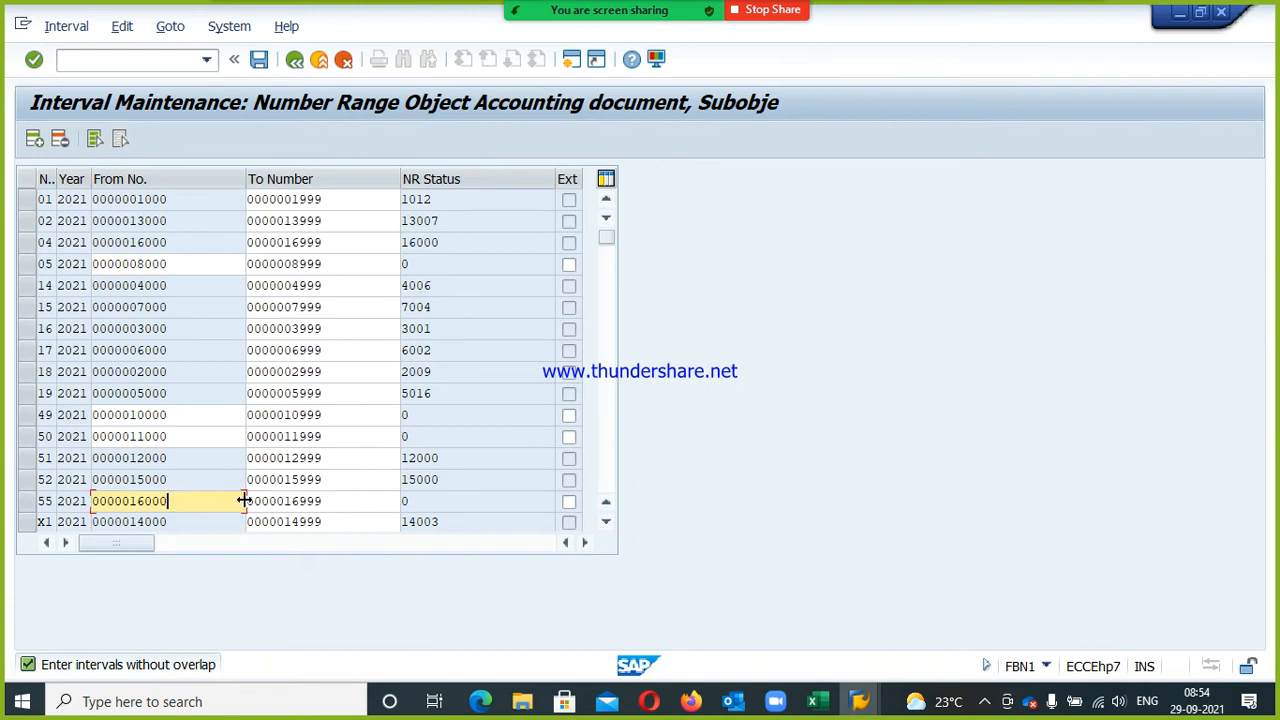
key(ctrl+a)
text(20000)
key(BackSpace)
key(BackSpace)
key(BackSpace)
key(BackSpace)
text(1000)
key(Tab)
text(21999)
key(Return)
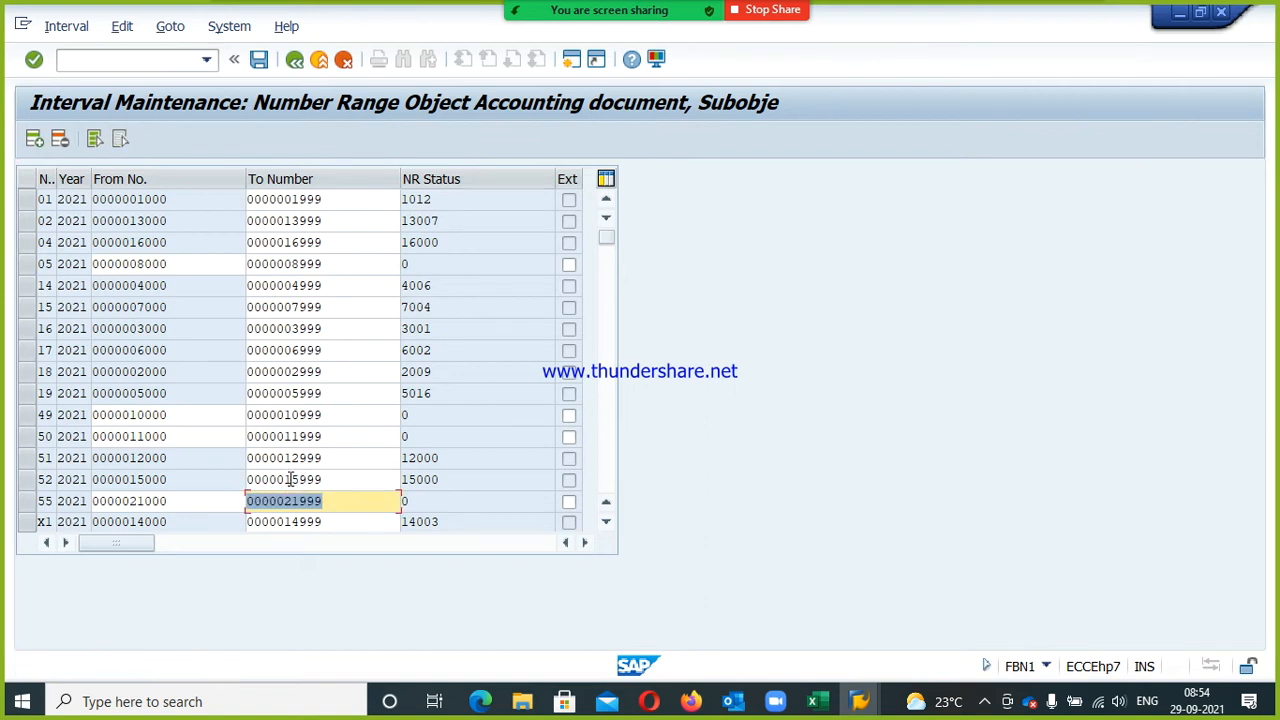
- Save the entry-view number range intervals, acknowledge the transport notice and return to the implementation guide
click(258, 60)
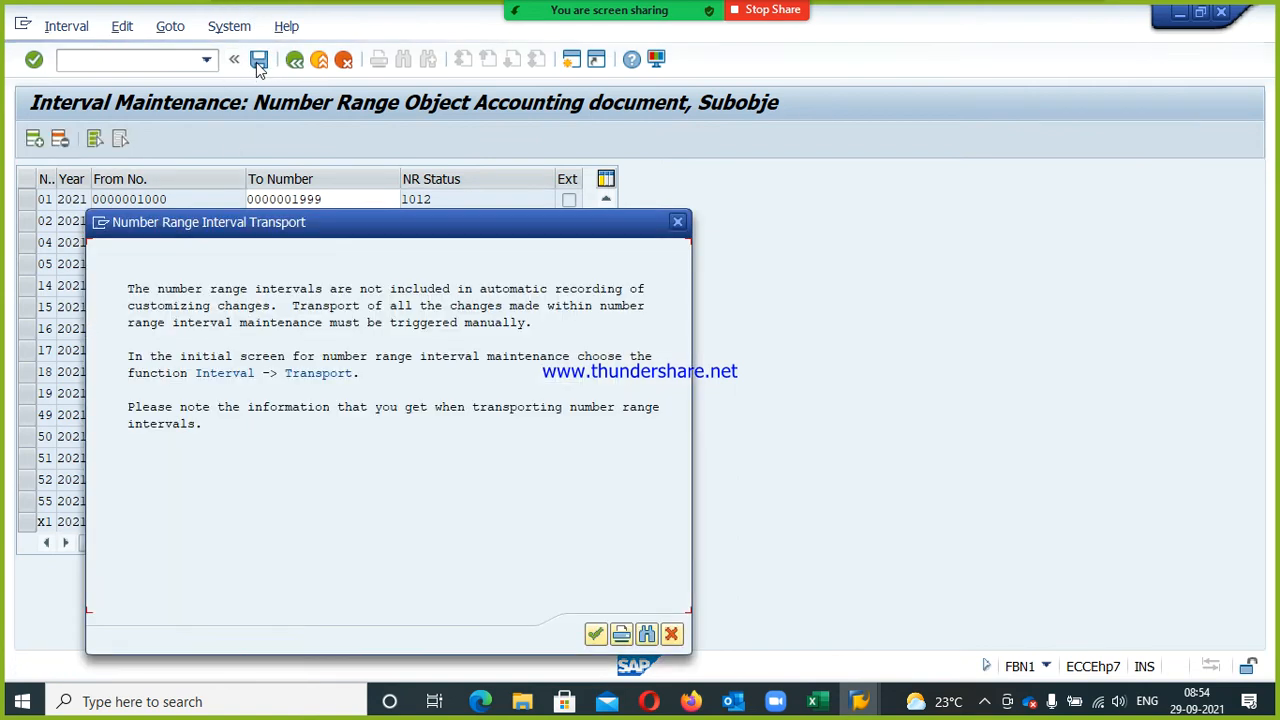
click(594, 636)
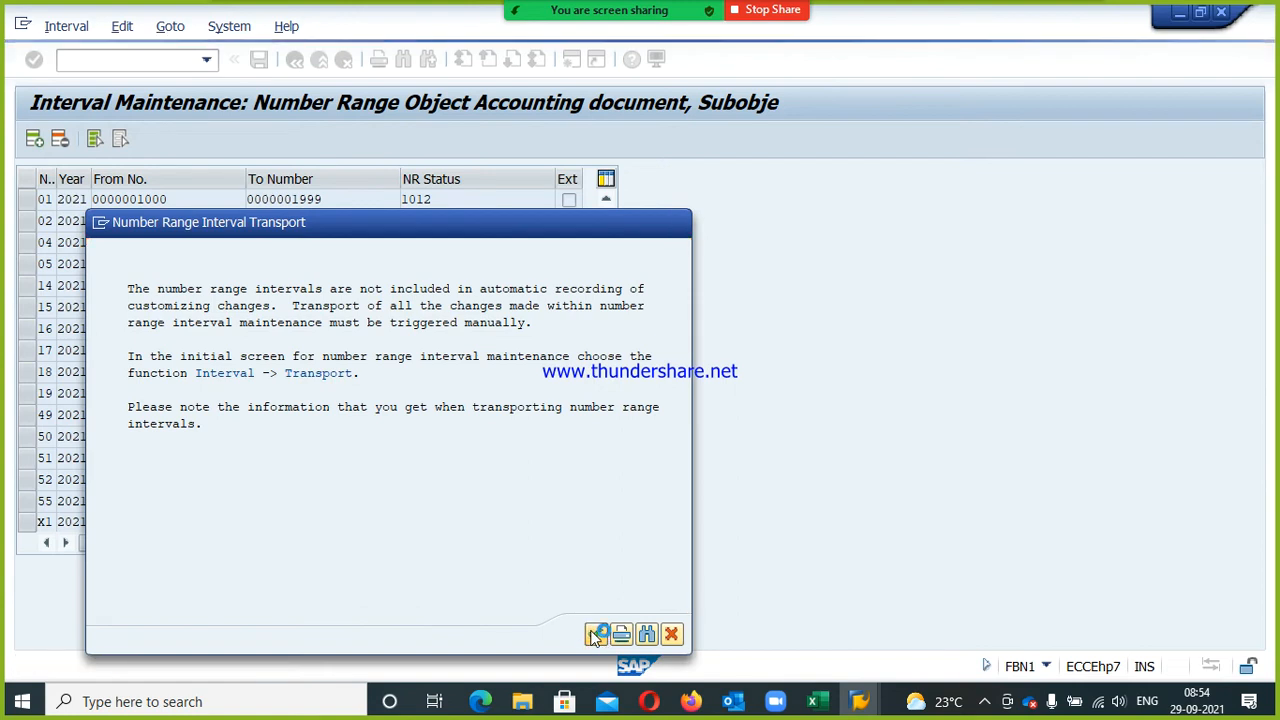
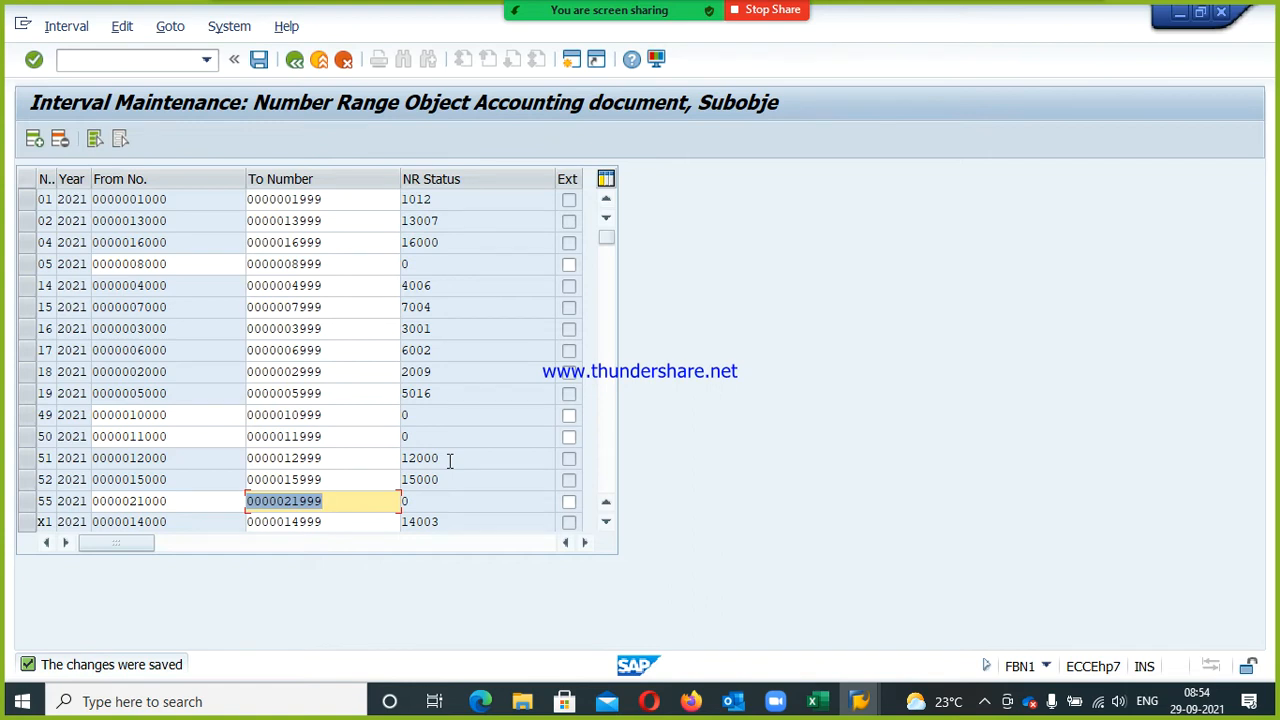
click(294, 60)
click(294, 60)
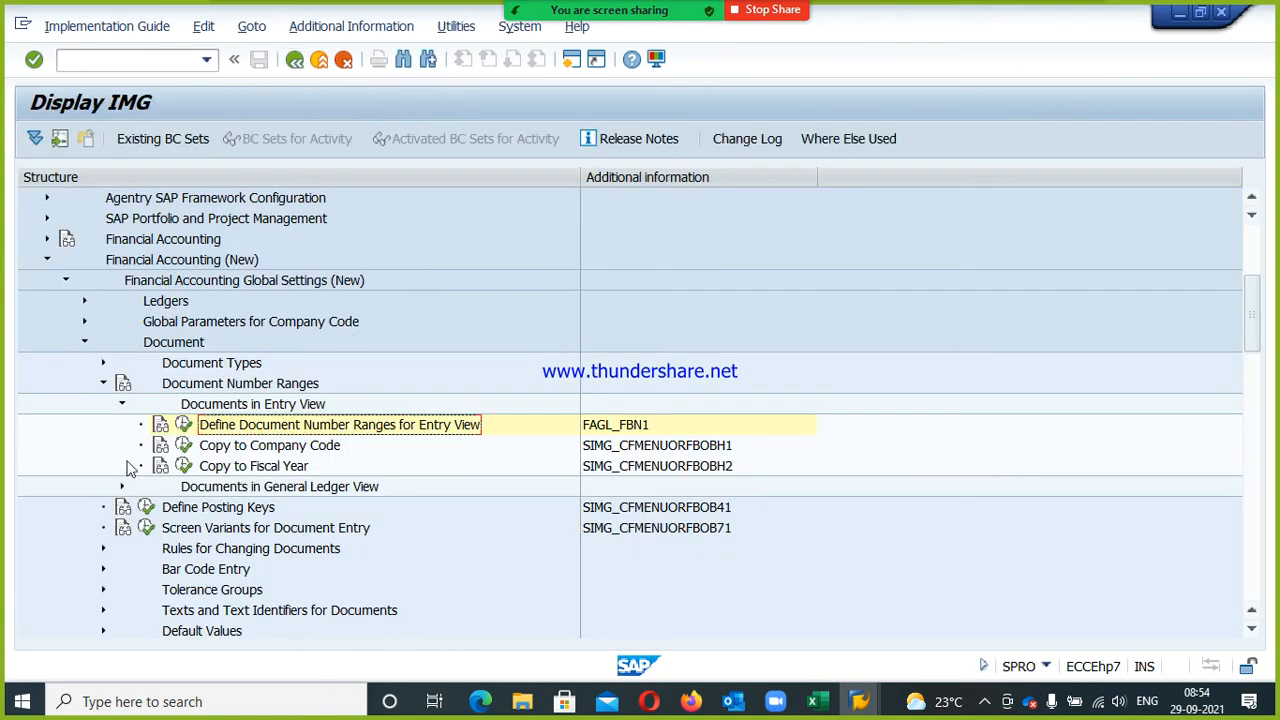
- Open the Define Document Number Ranges for General Ledger View activity and enter company code VRL1
click(122, 404)
click(212, 432)
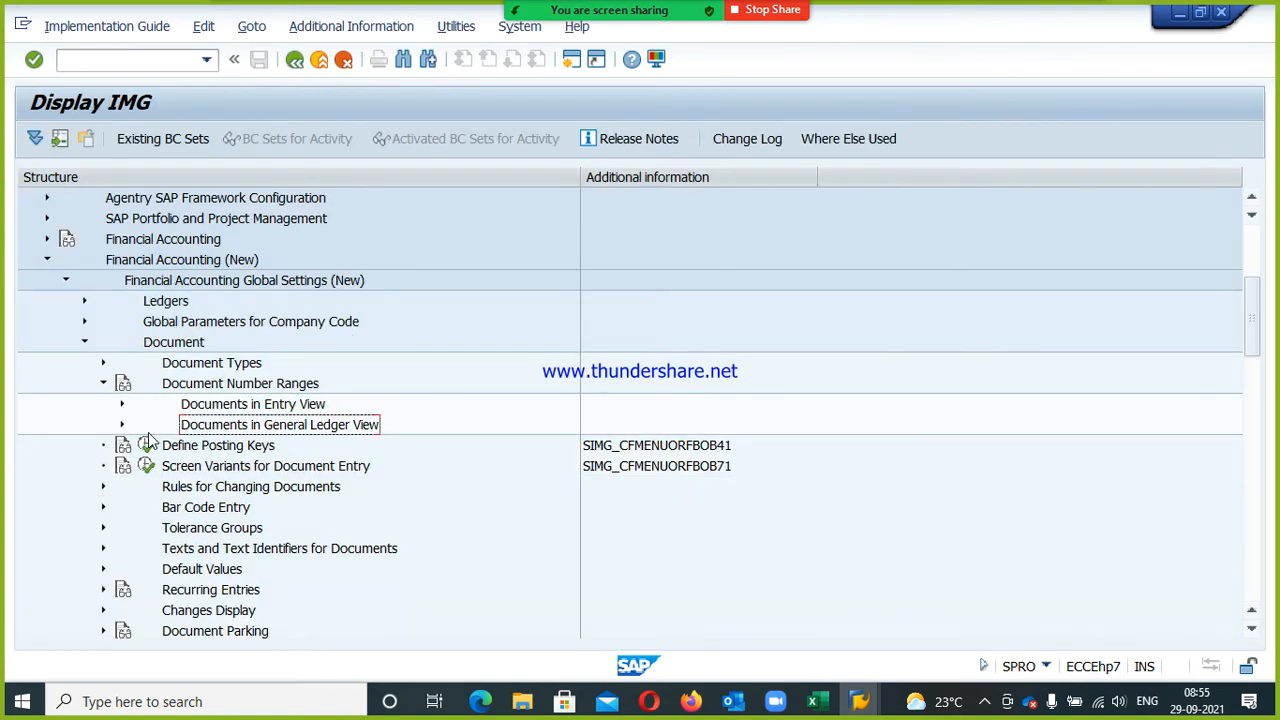
click(122, 424)
click(238, 454)
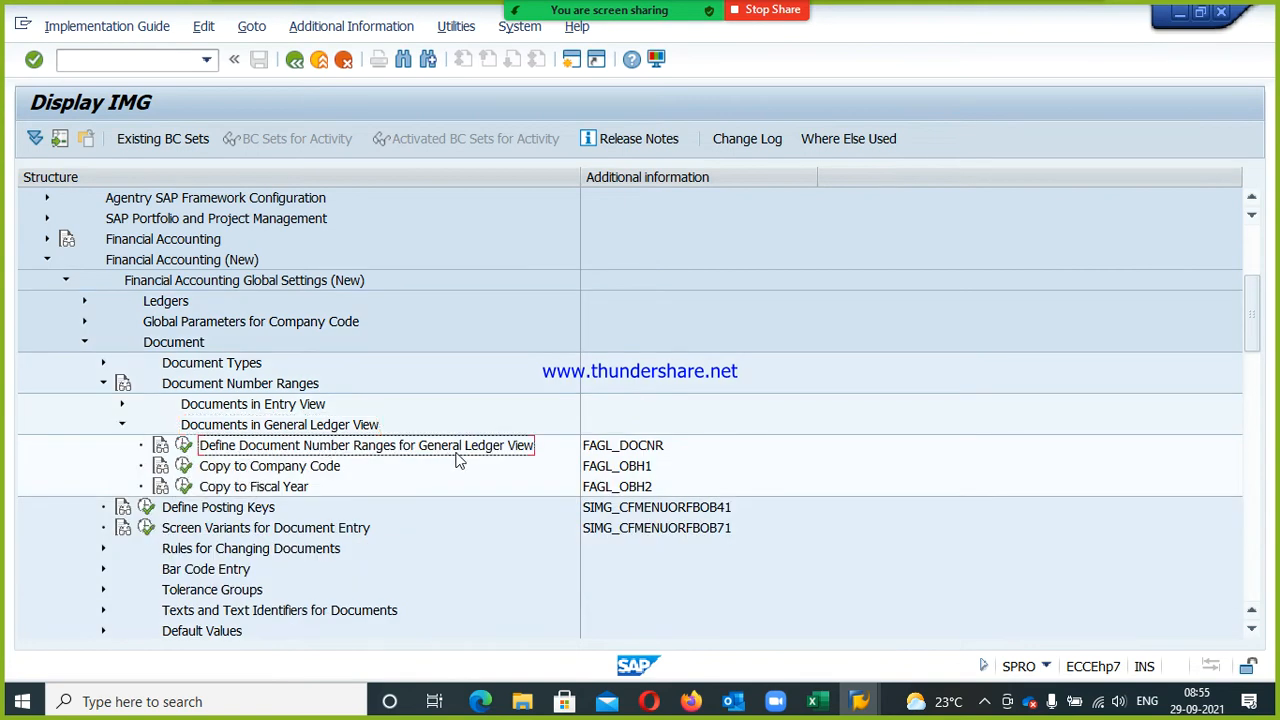
click(183, 445)
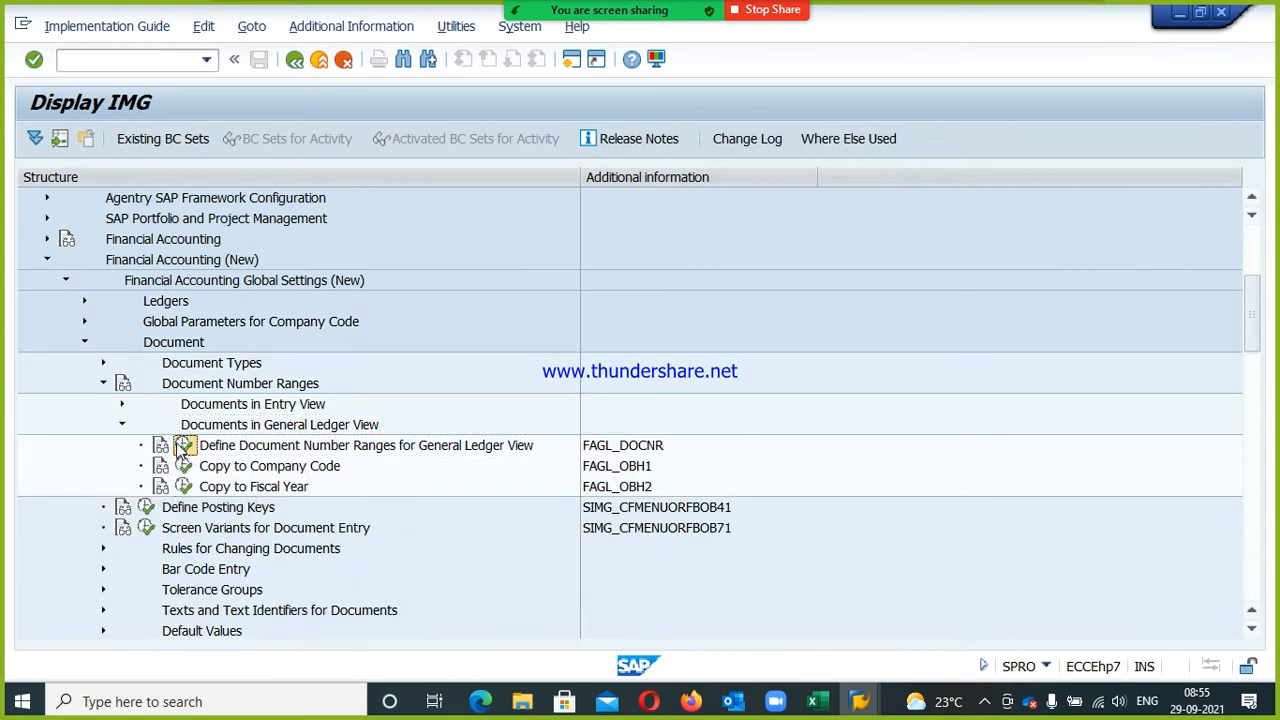
text(vrl1)
key(Return)
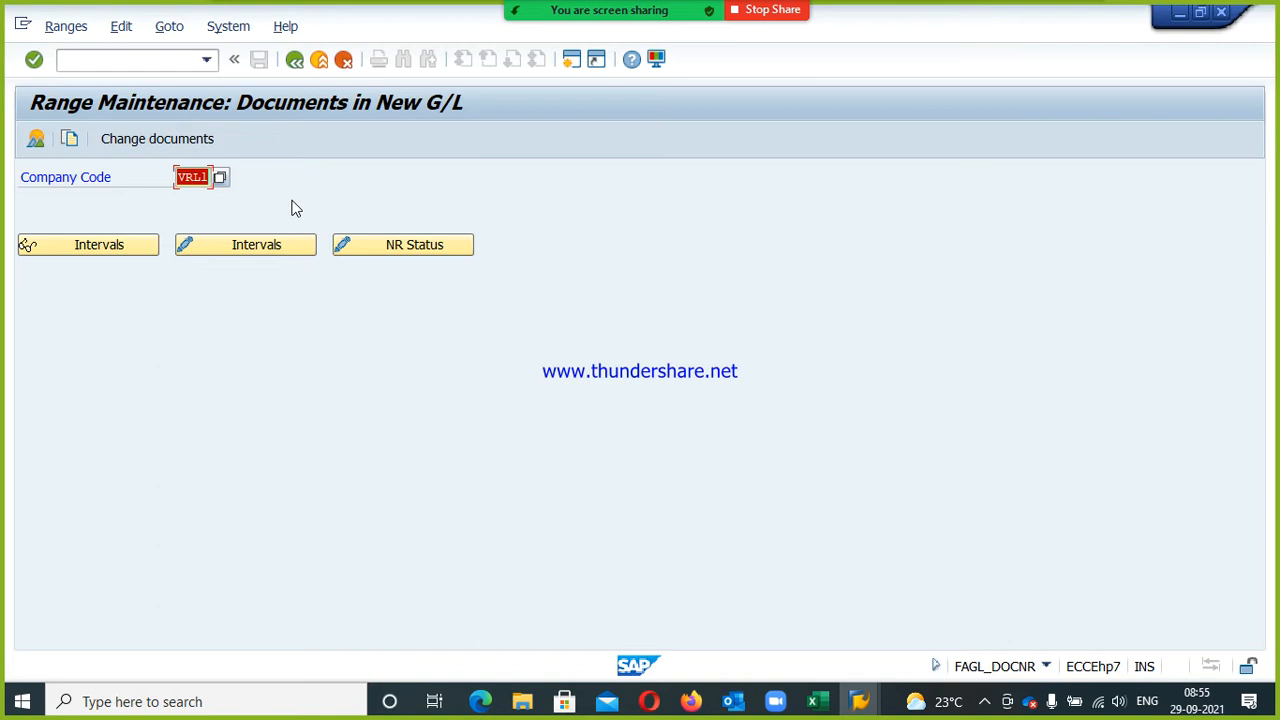
- Define number range interval 56 for company code VRL1, year 2021, from number 22000 to 22999
click(298, 245)
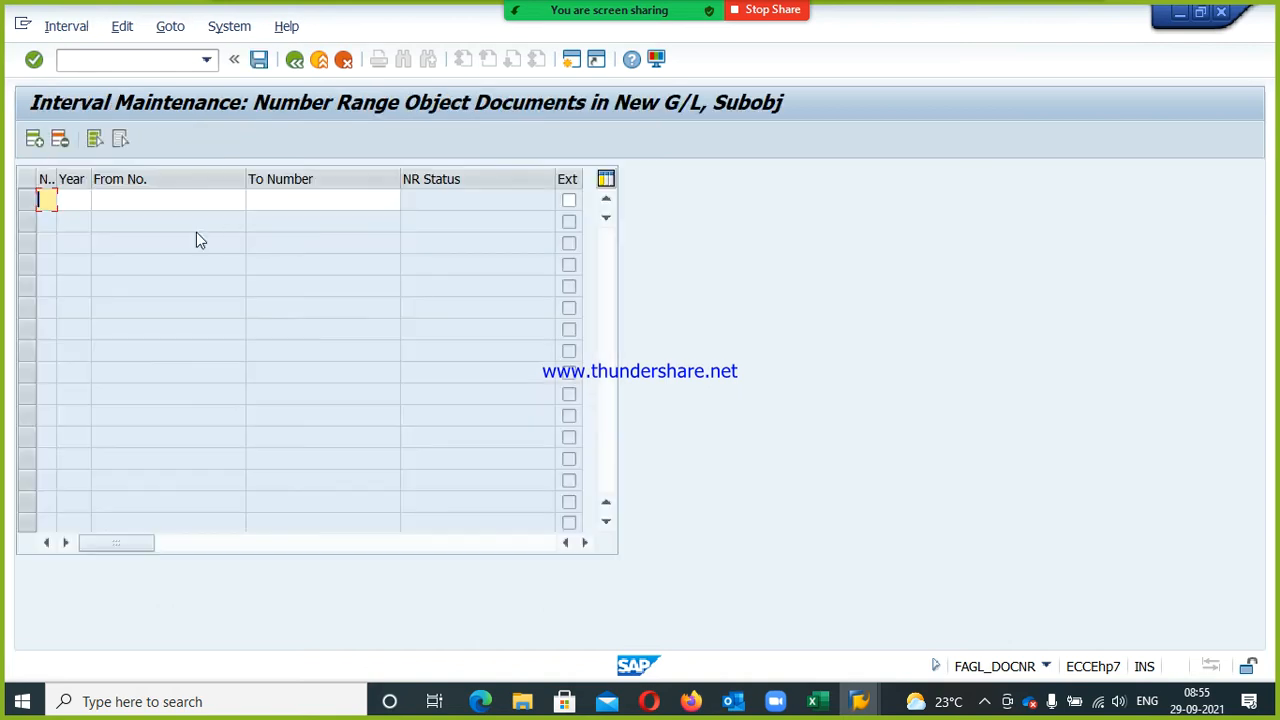
text(56)
key(Tab)
text(2021)
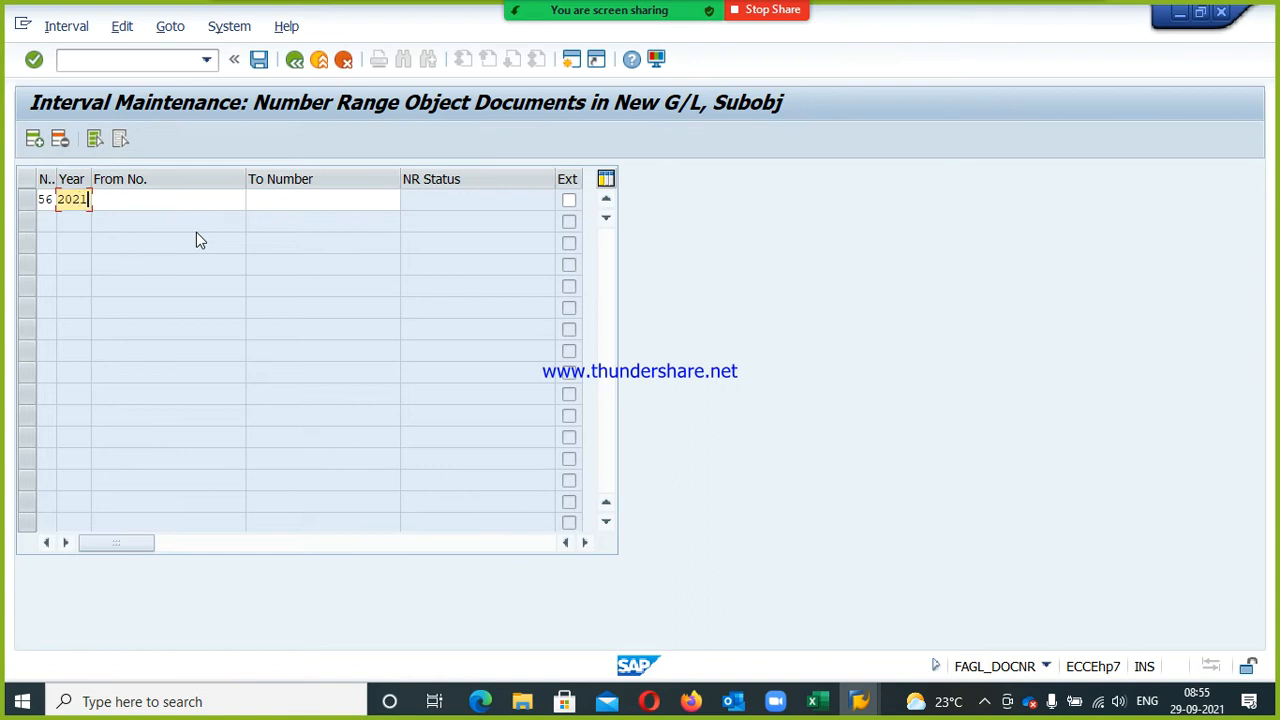
key(Tab)
text(1)
key(BackSpace)
text(22000)
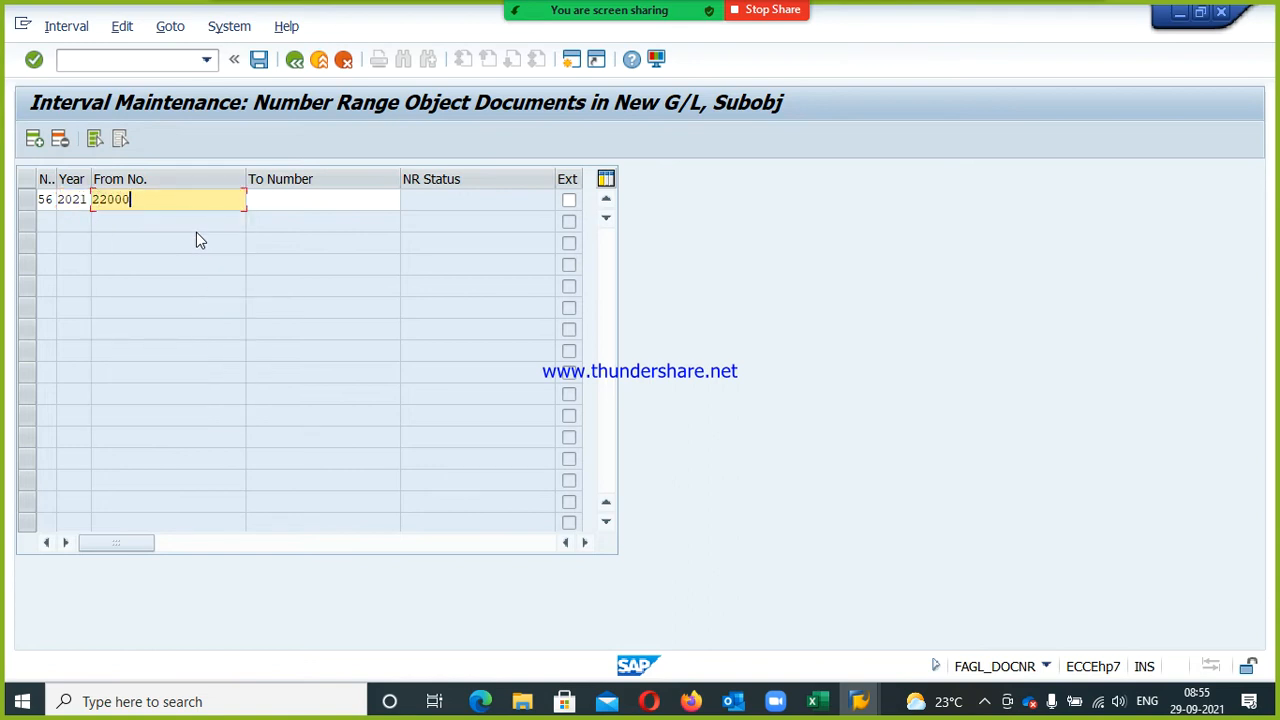
key(Tab)
text(22999)
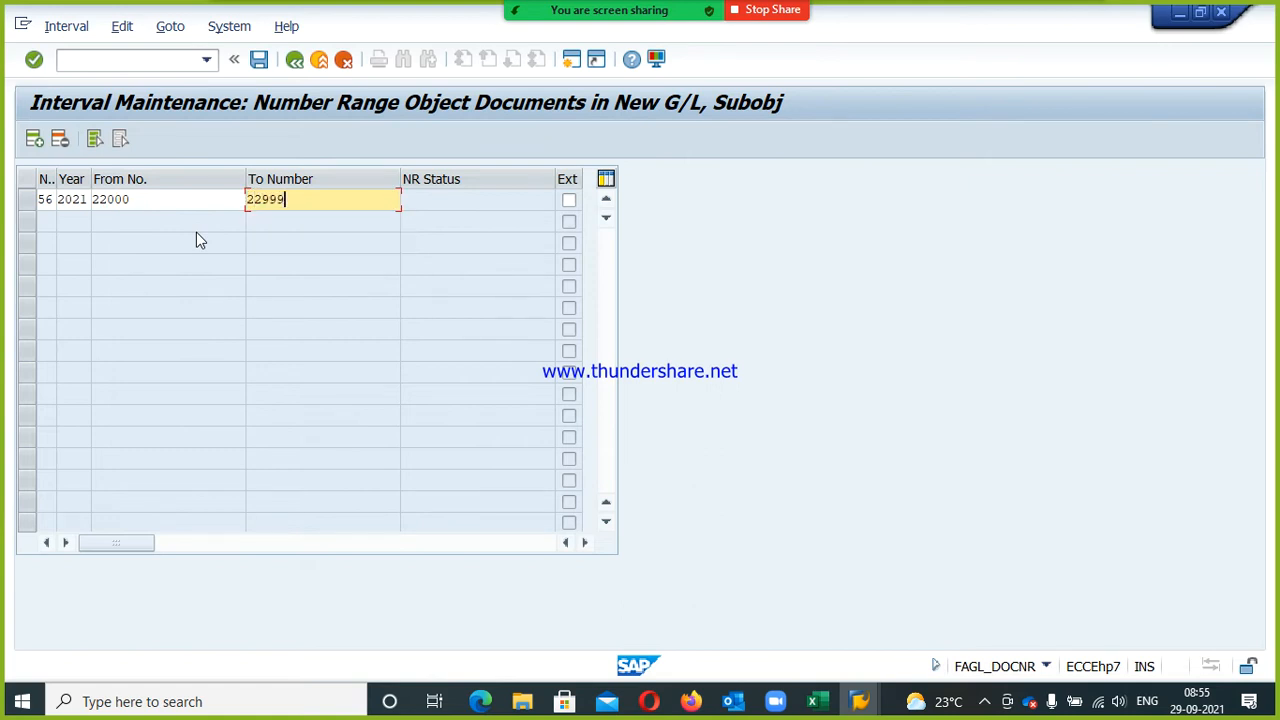
key(Return)
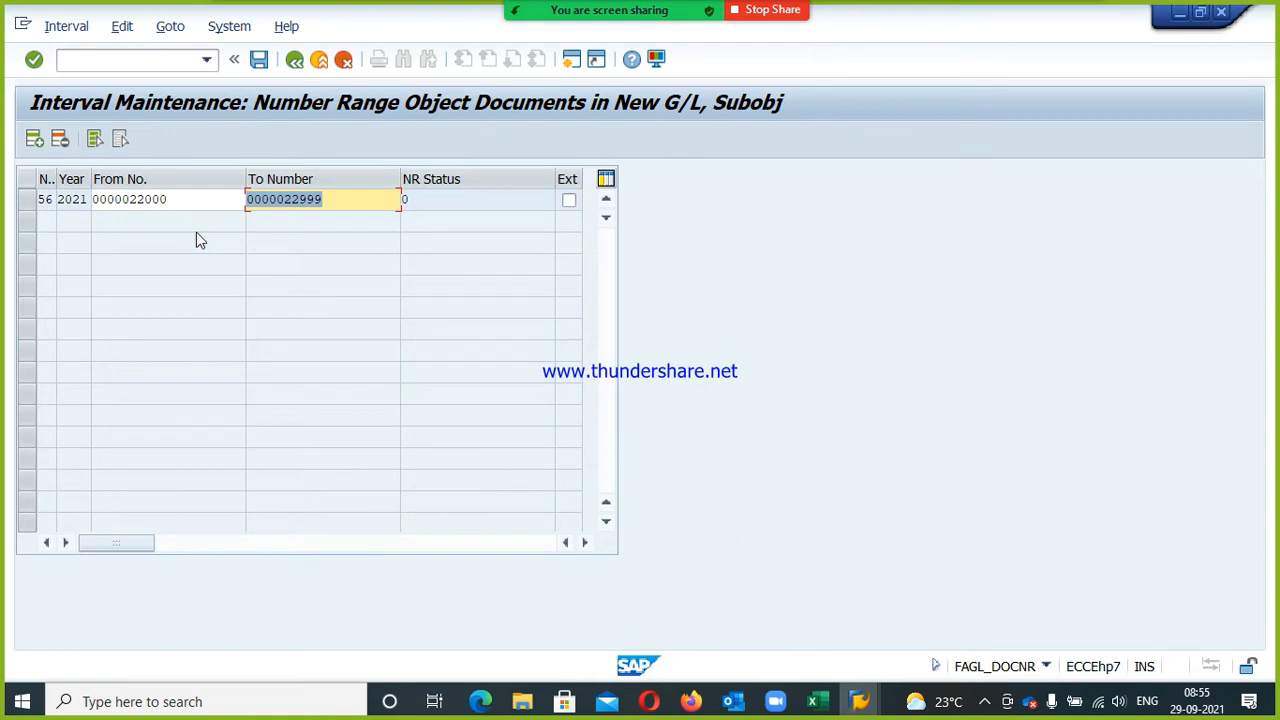
- Save the number range interval, accept the transport notice, and return to the Display IMG structure
click(259, 60)
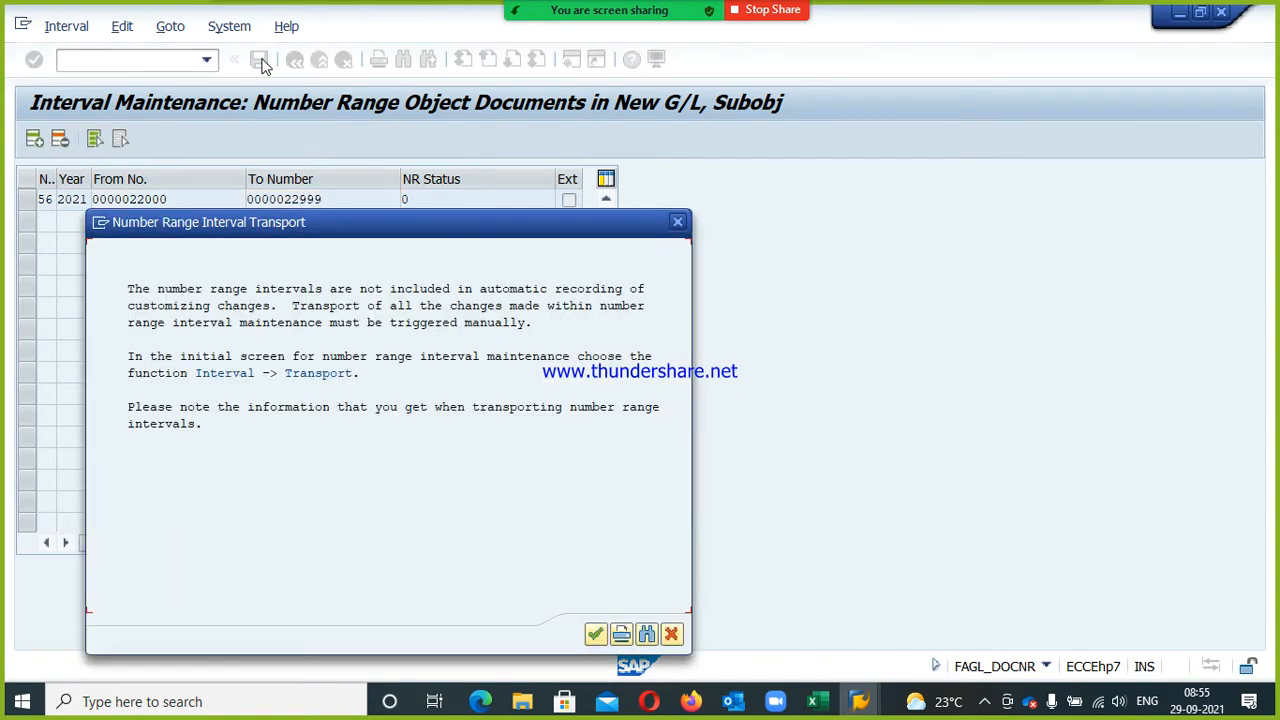
click(594, 634)
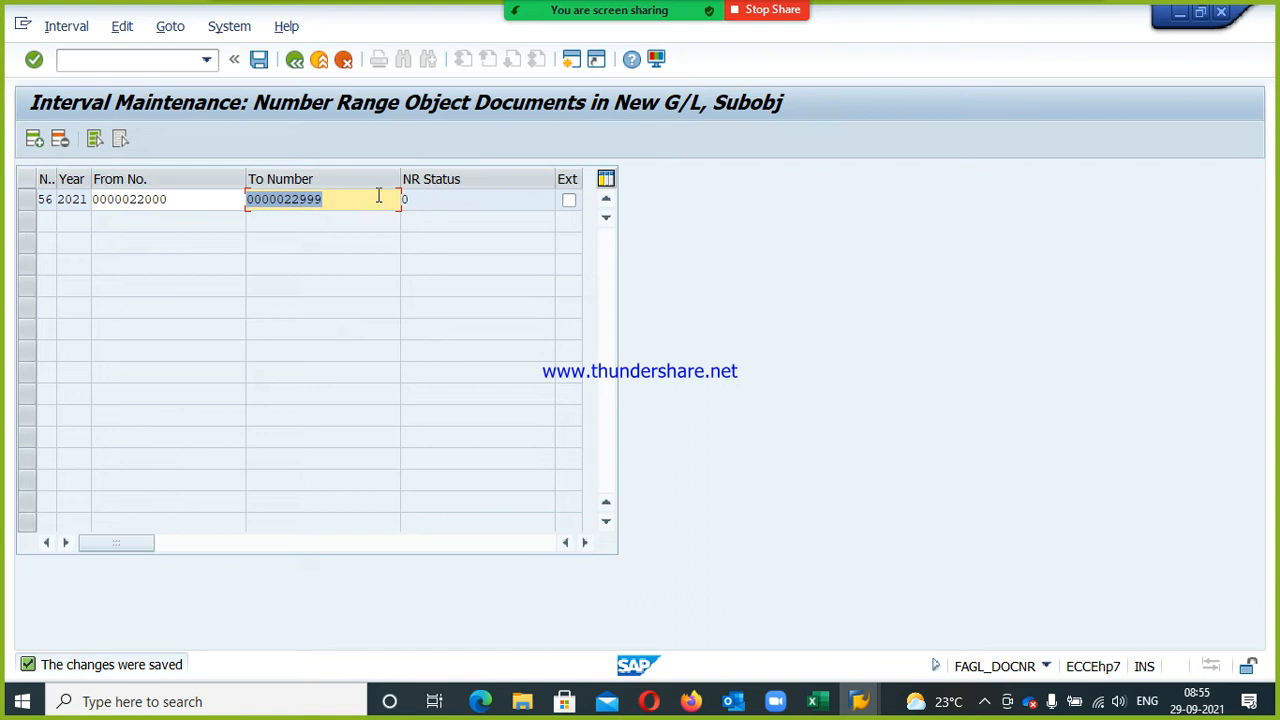
click(295, 60)
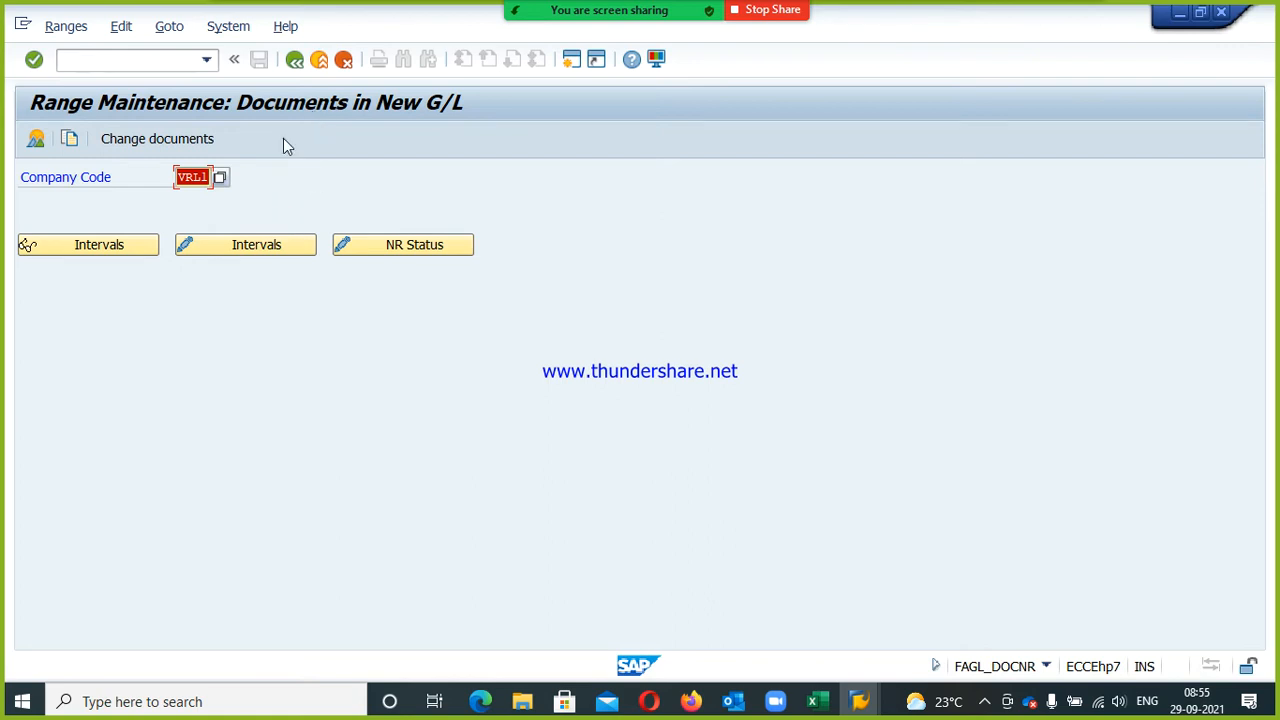
click(295, 60)
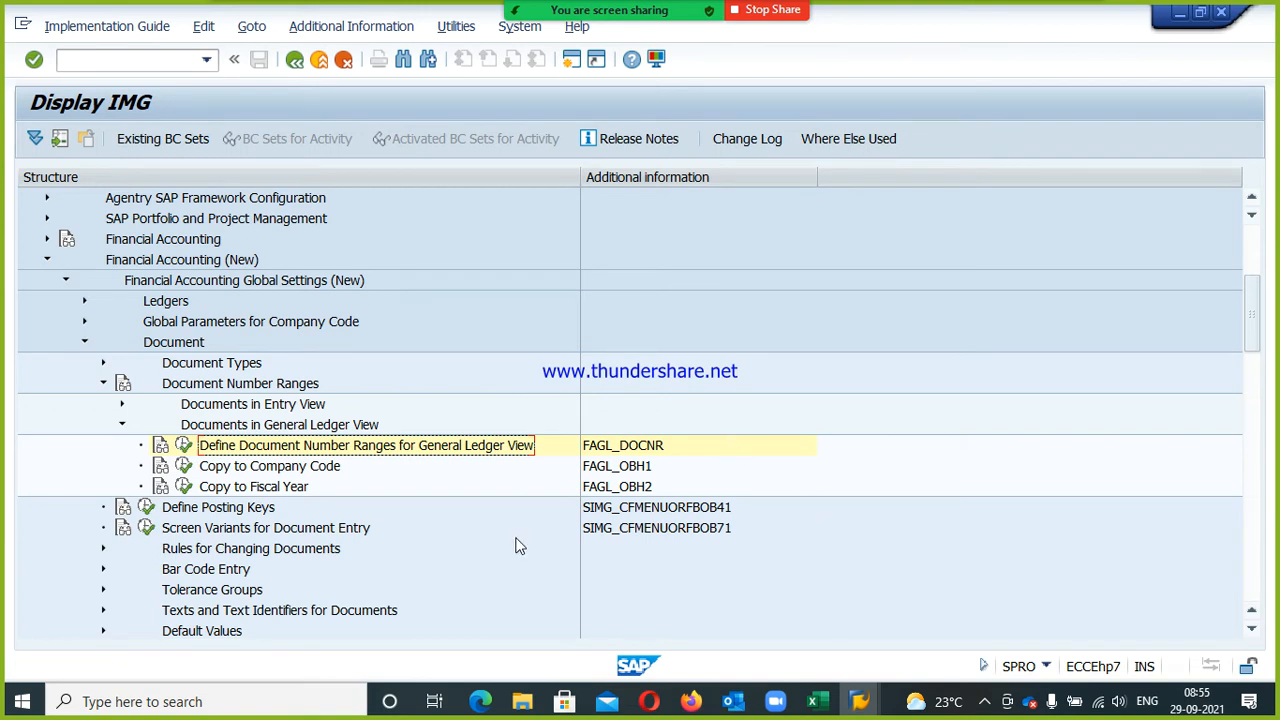
- Switch to the SAP Easy Access session and expand Accounting, Financial Accounting, General Ledger down to Document Entry
click(859, 701)
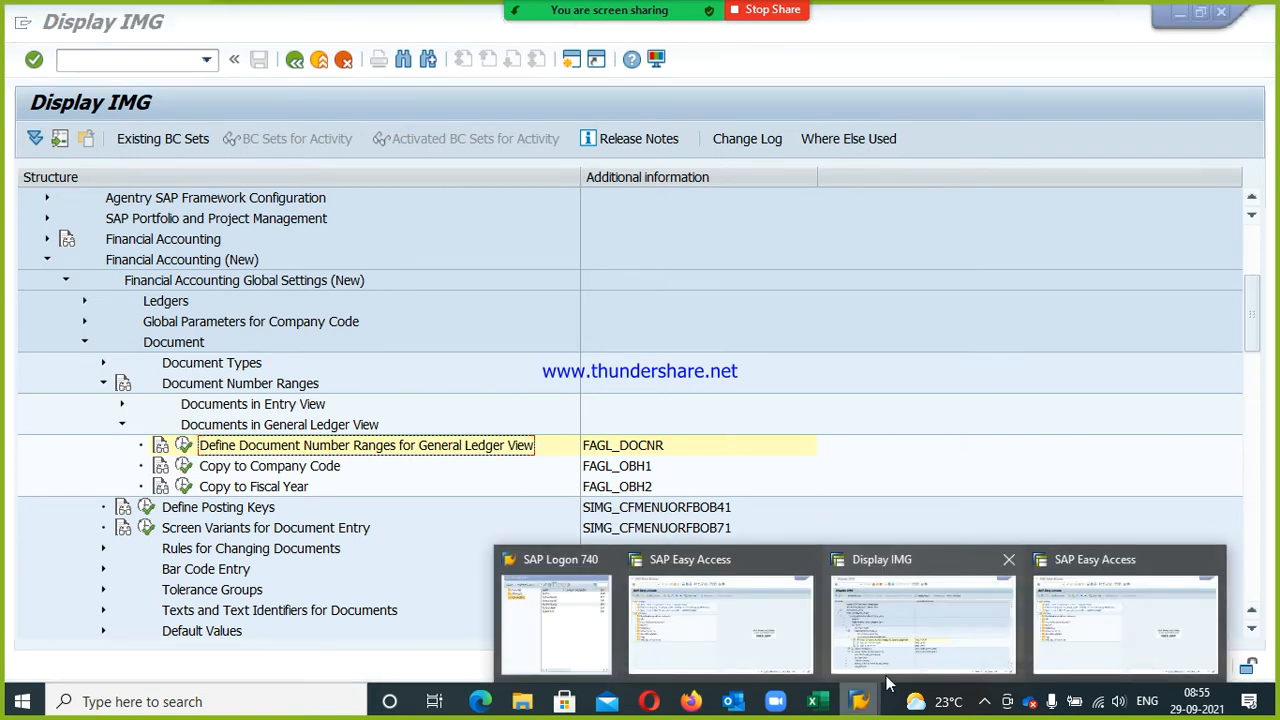
click(752, 641)
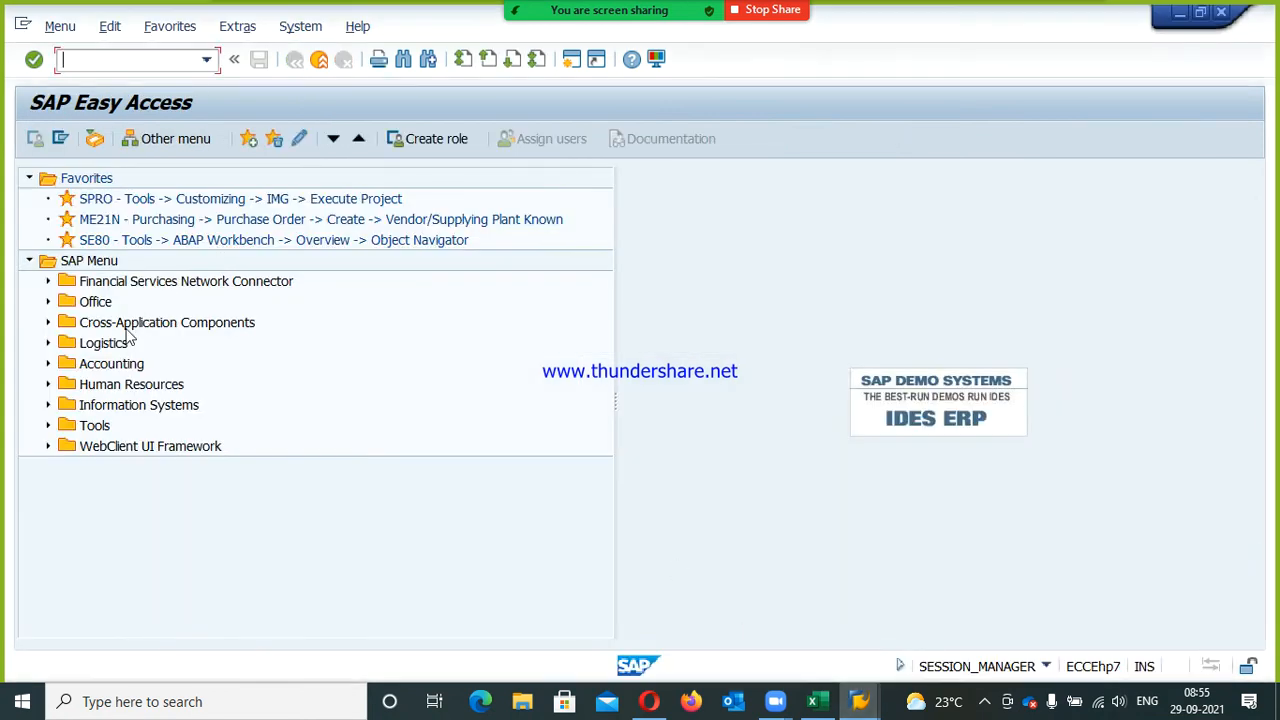
click(114, 366)
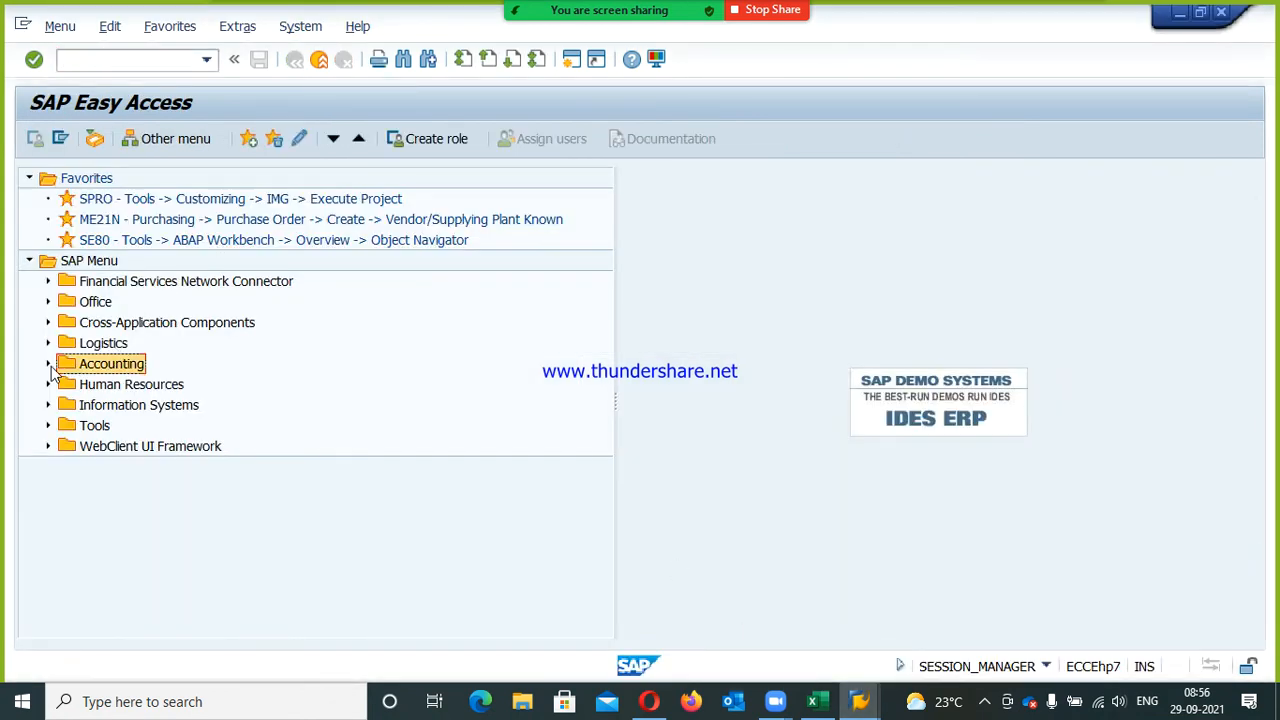
click(49, 365)
click(128, 386)
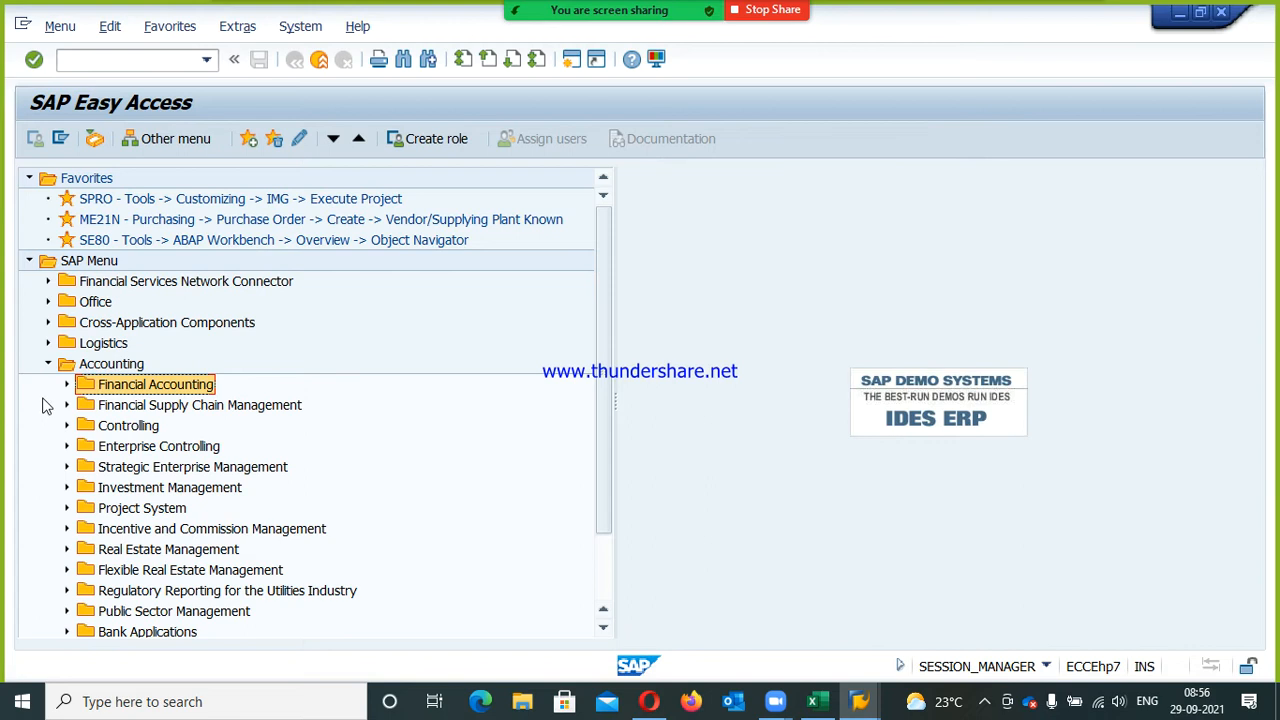
click(67, 386)
click(176, 426)
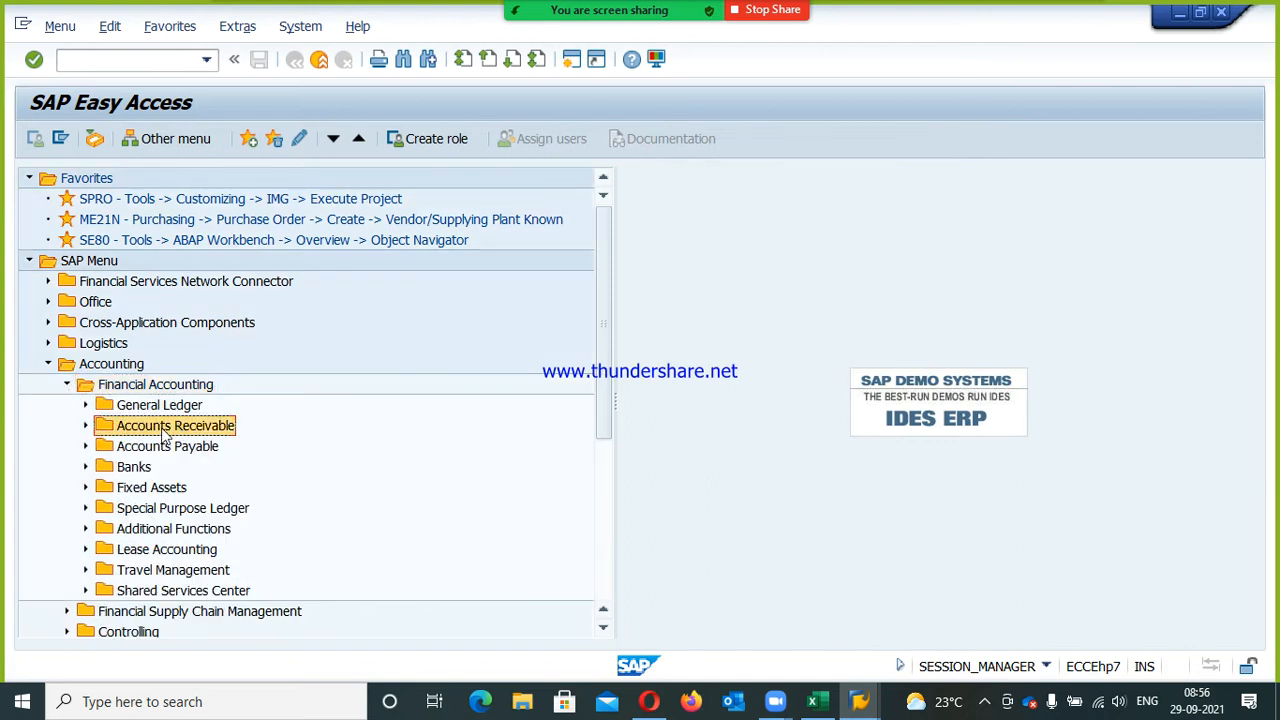
click(87, 426)
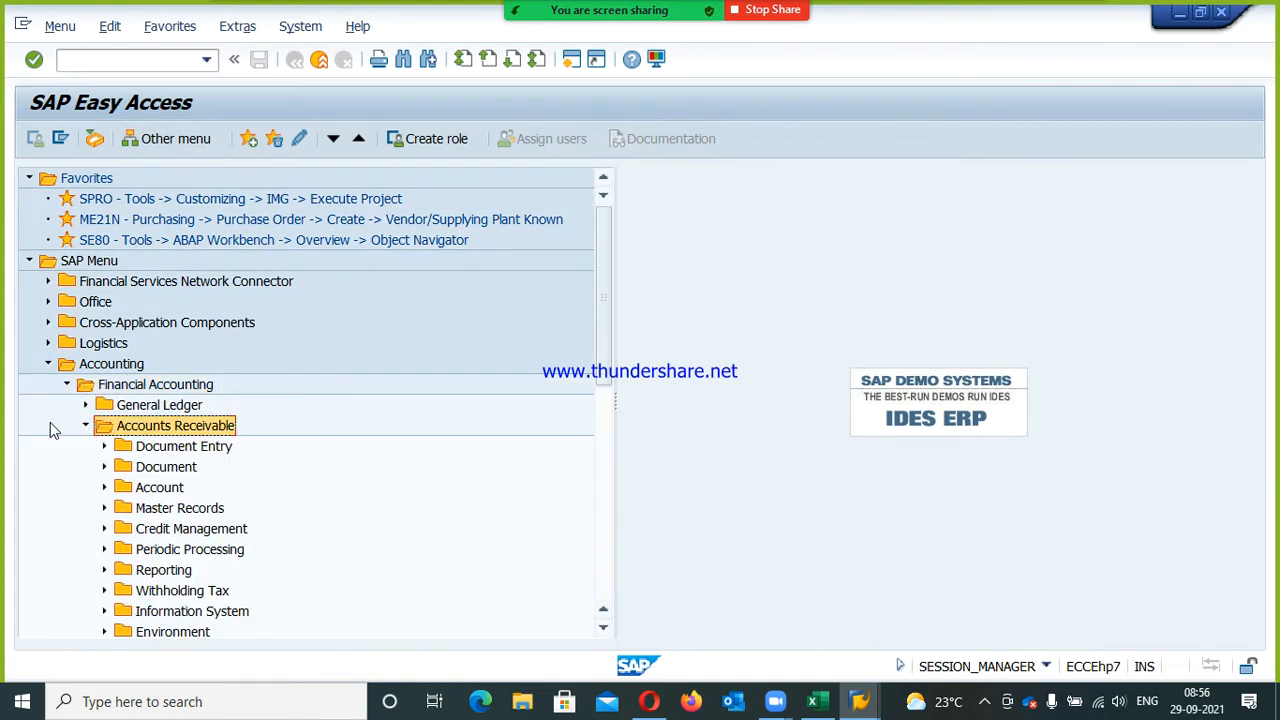
click(86, 426)
click(85, 405)
click(200, 426)
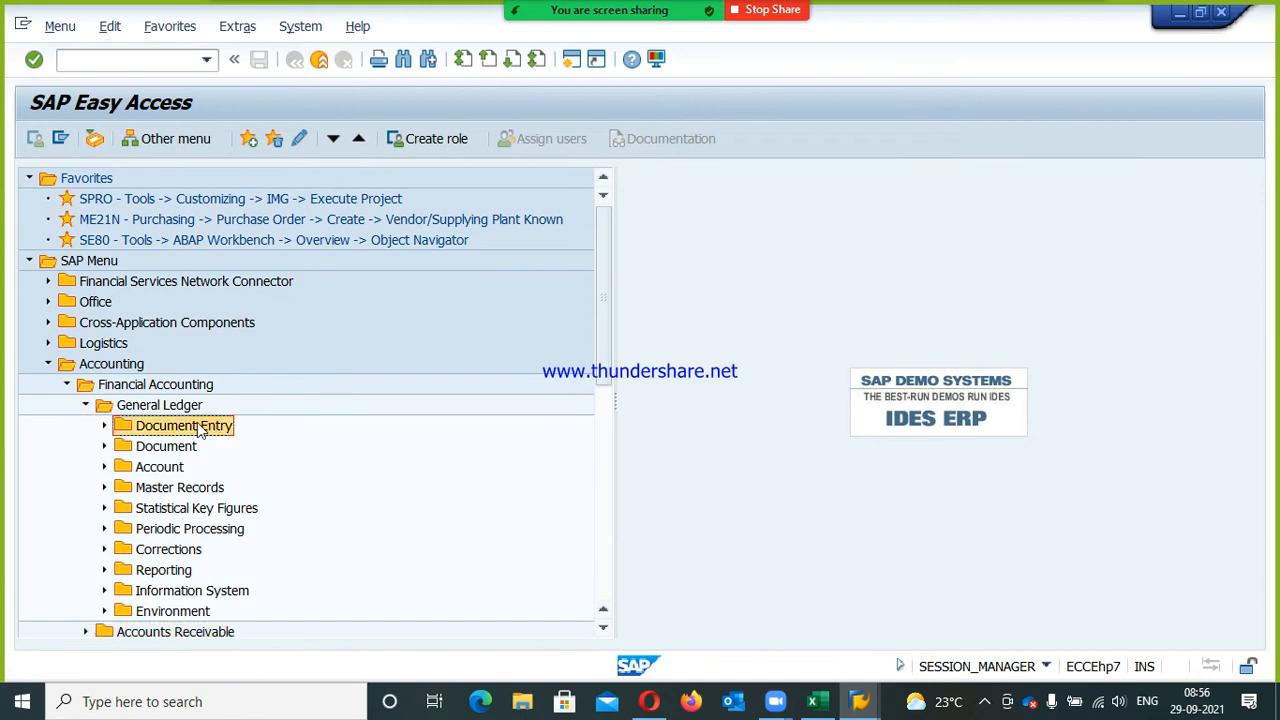
click(105, 426)
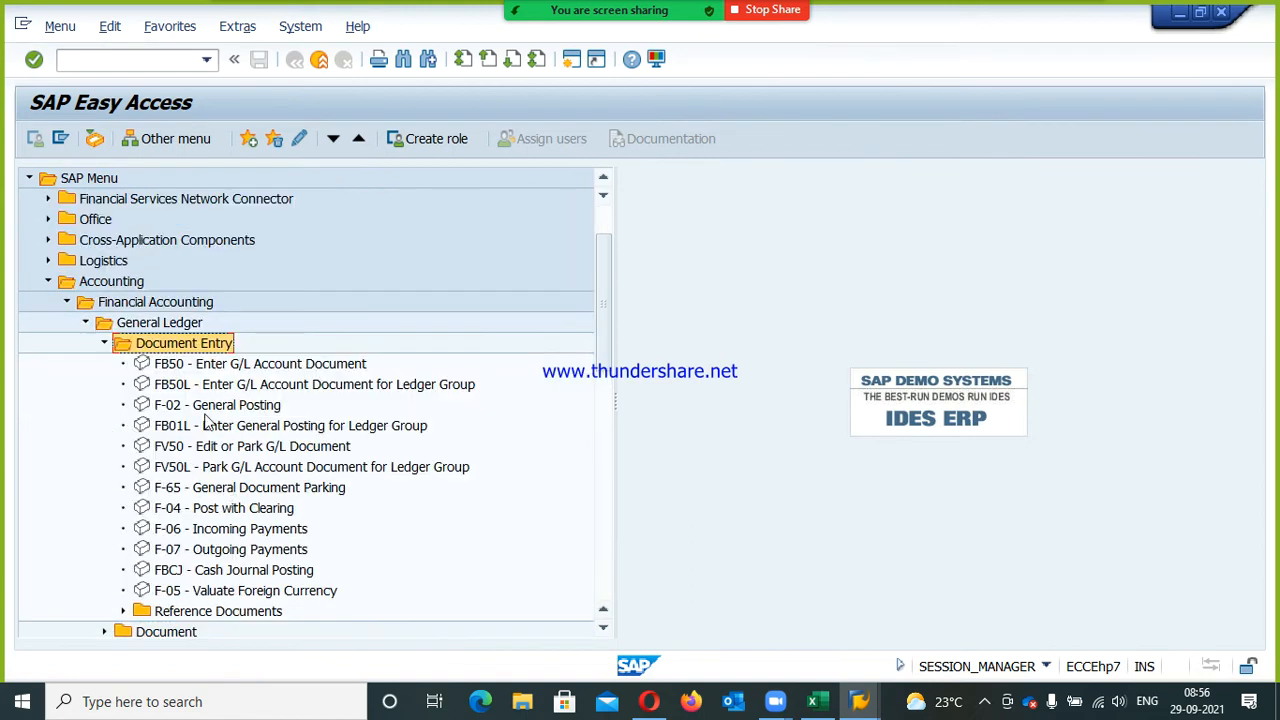
- Open transaction FB50, Enter G/L Account Document, for company code VRL1
click(181, 368)
click(183, 388)
click(182, 366)
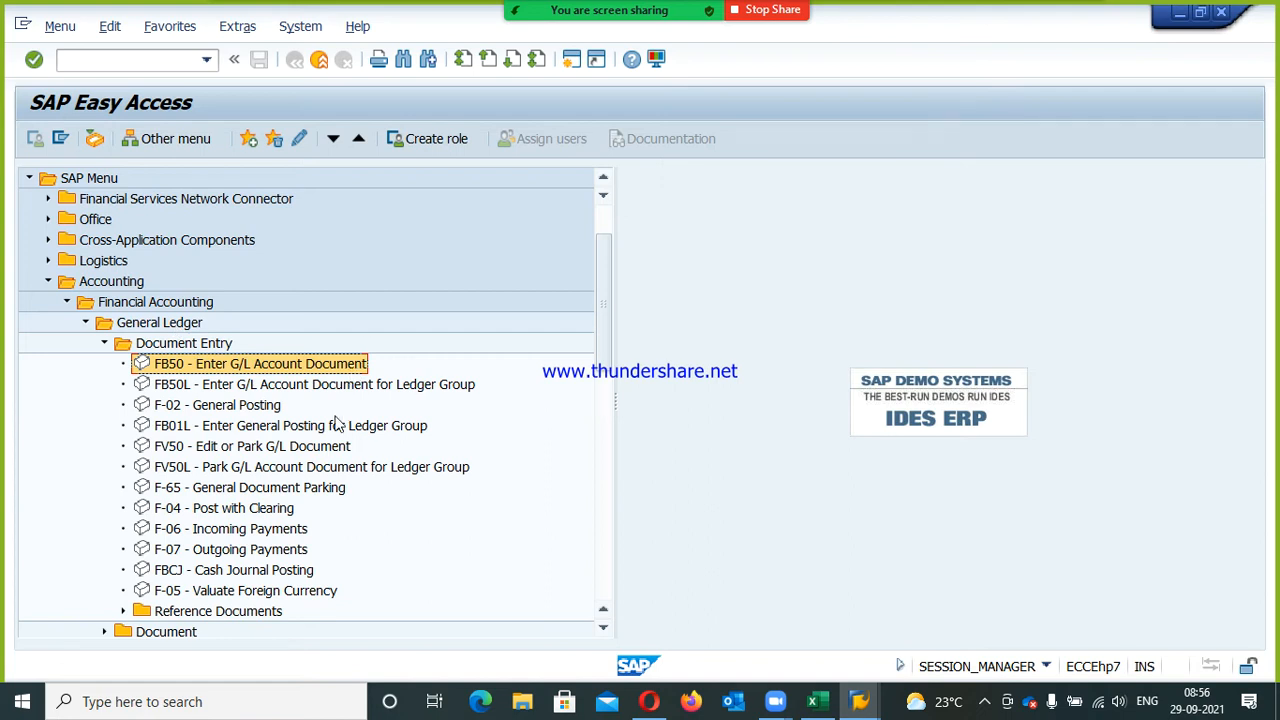
click(198, 390)
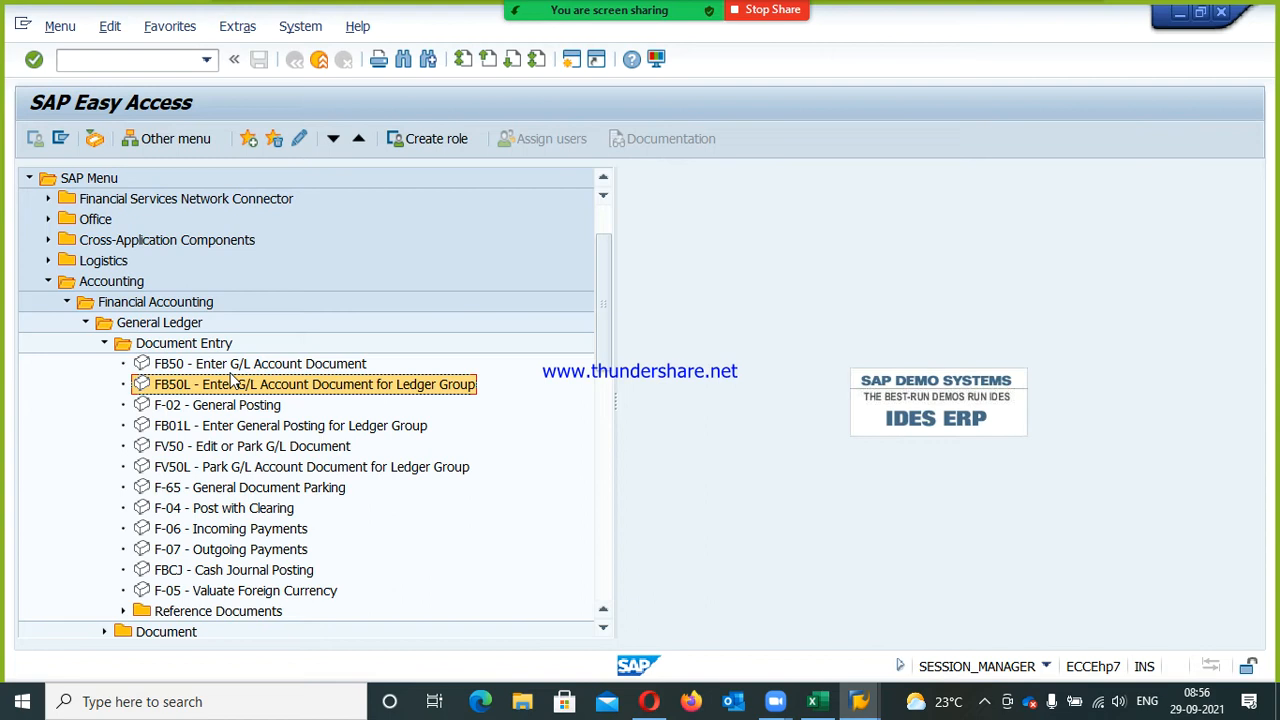
click(172, 368)
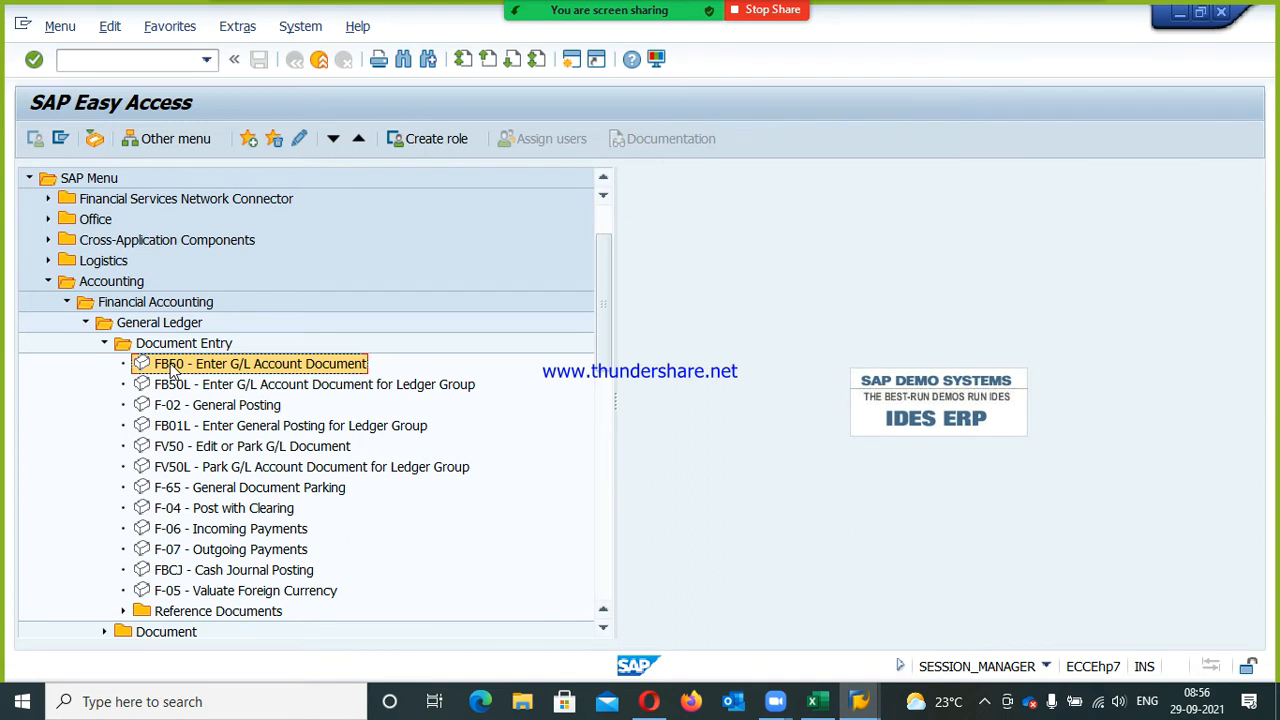
double_click(170, 366)
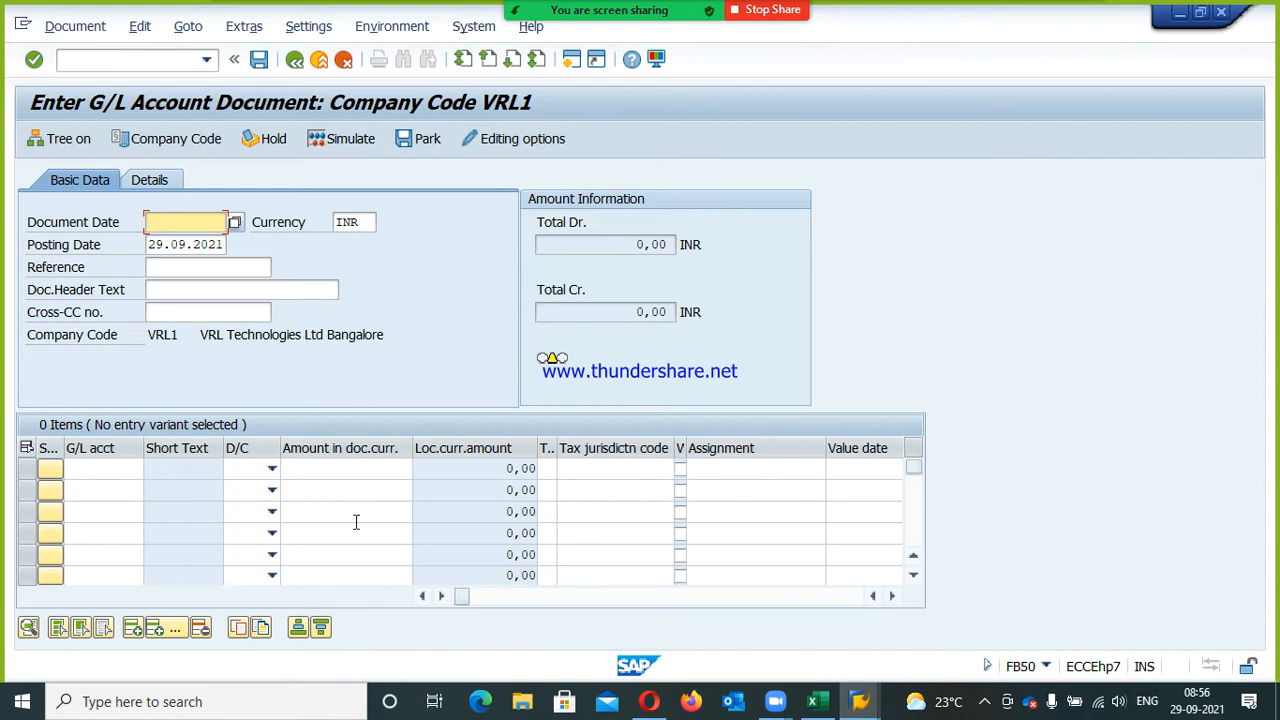
- Switch to Excel to check the leading and non-leading ledger notes in VRL1.xlsx, and return to the G/L account document in SAP
click(814, 701)
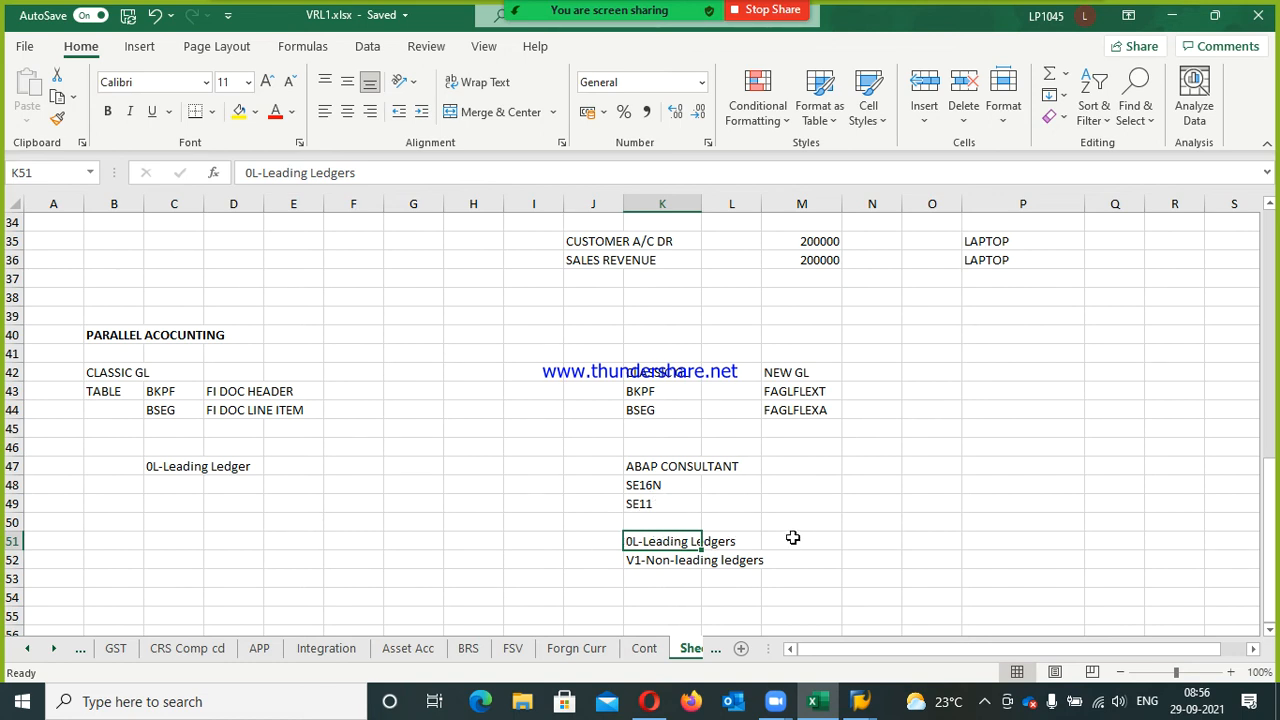
mouse_move(860, 695)
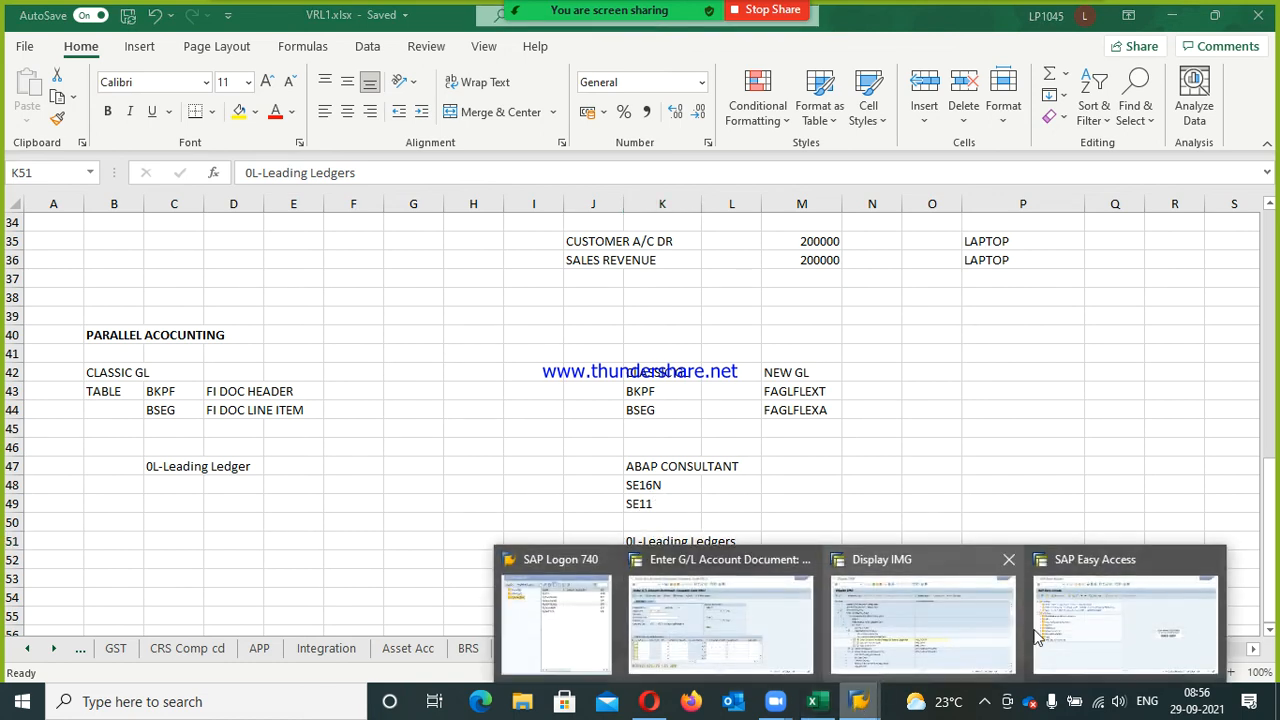
click(743, 632)
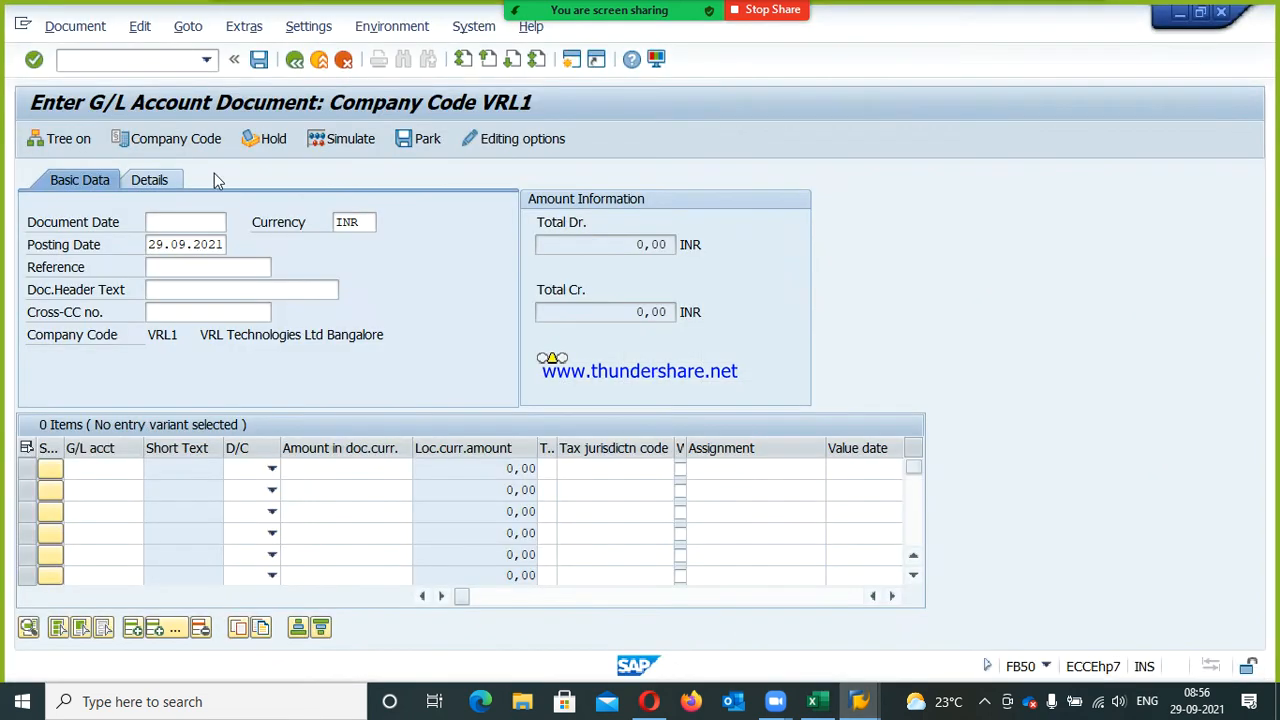
- Exit the FB50 document entry without saving and return to SAP Easy Access
click(342, 62)
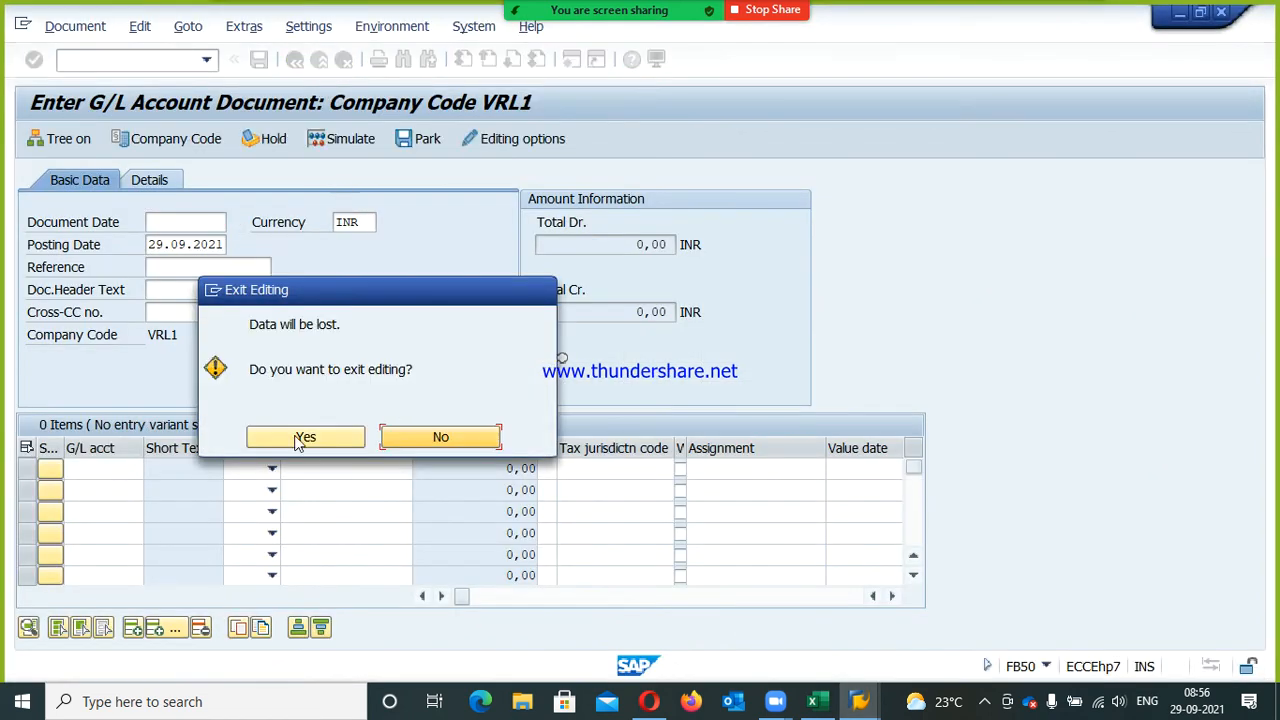
click(300, 438)
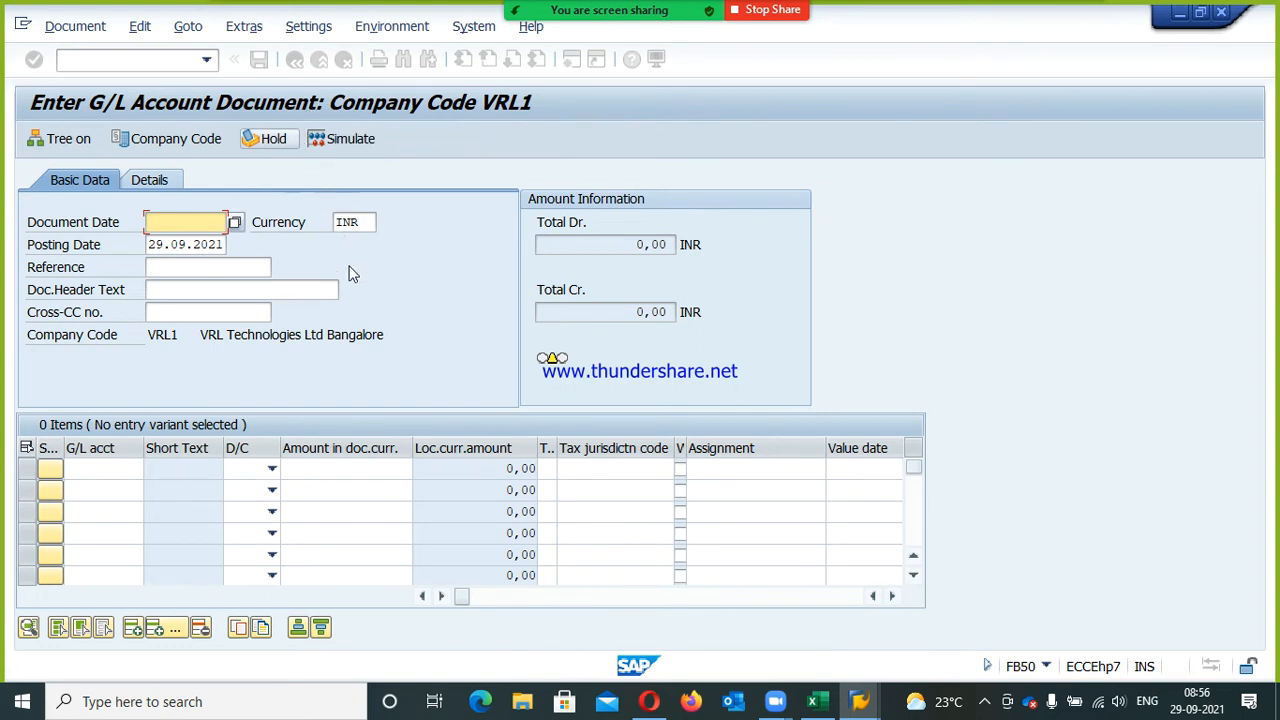
key(F12)
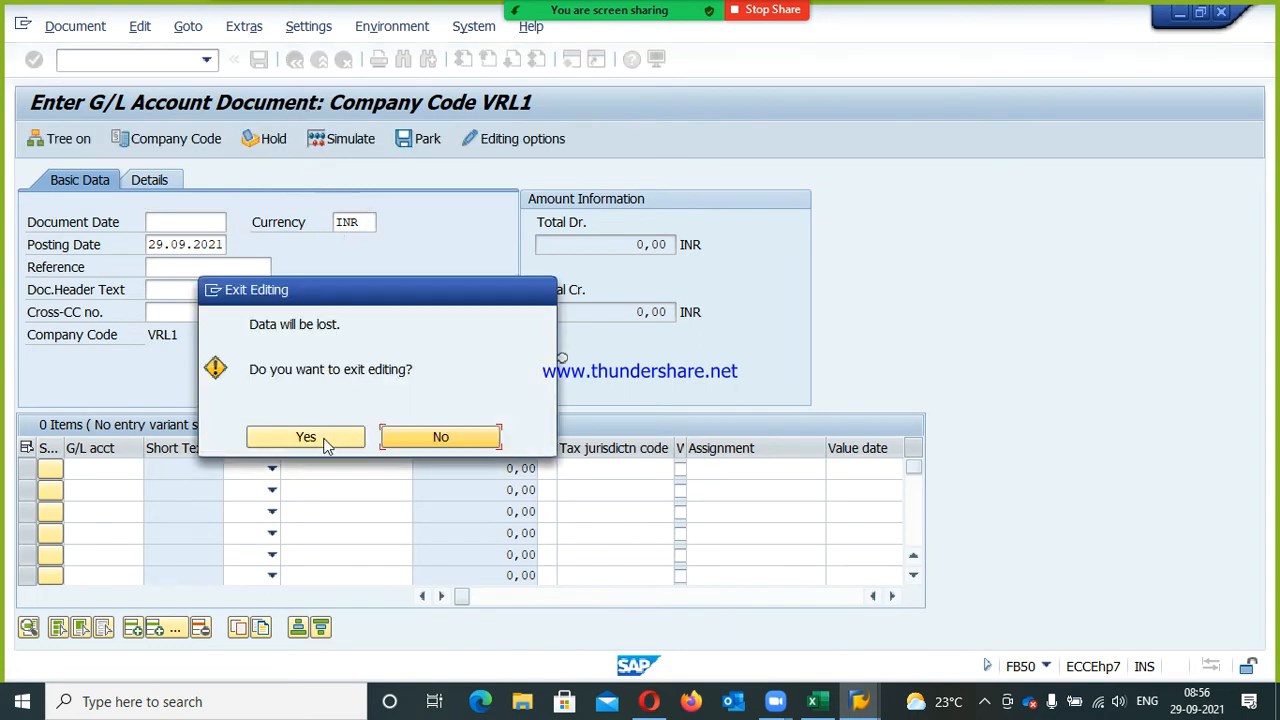
click(306, 438)
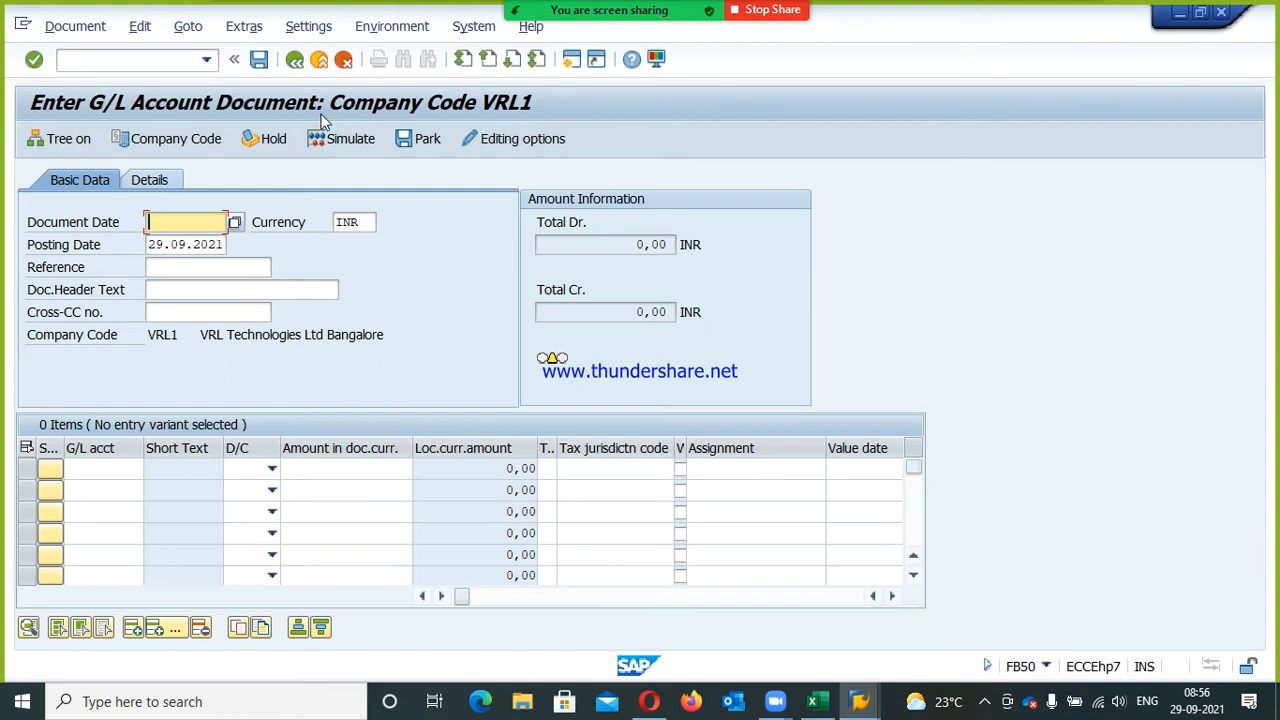
click(343, 60)
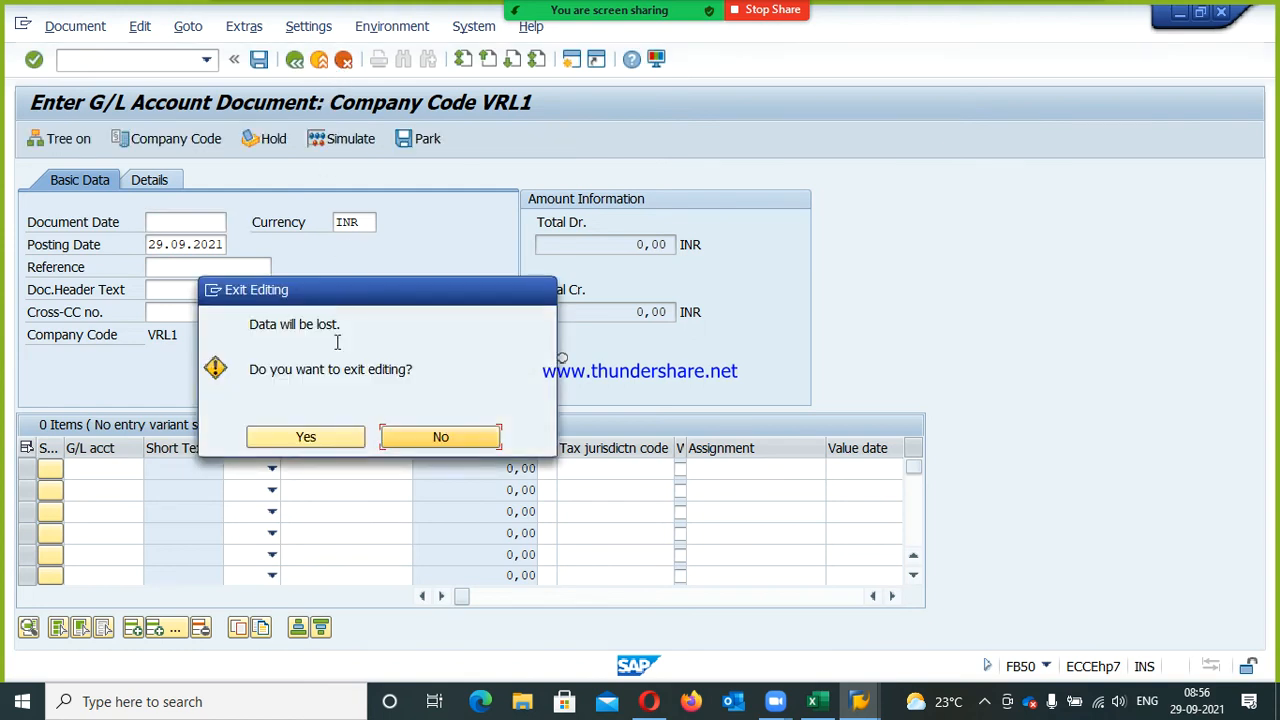
click(306, 438)
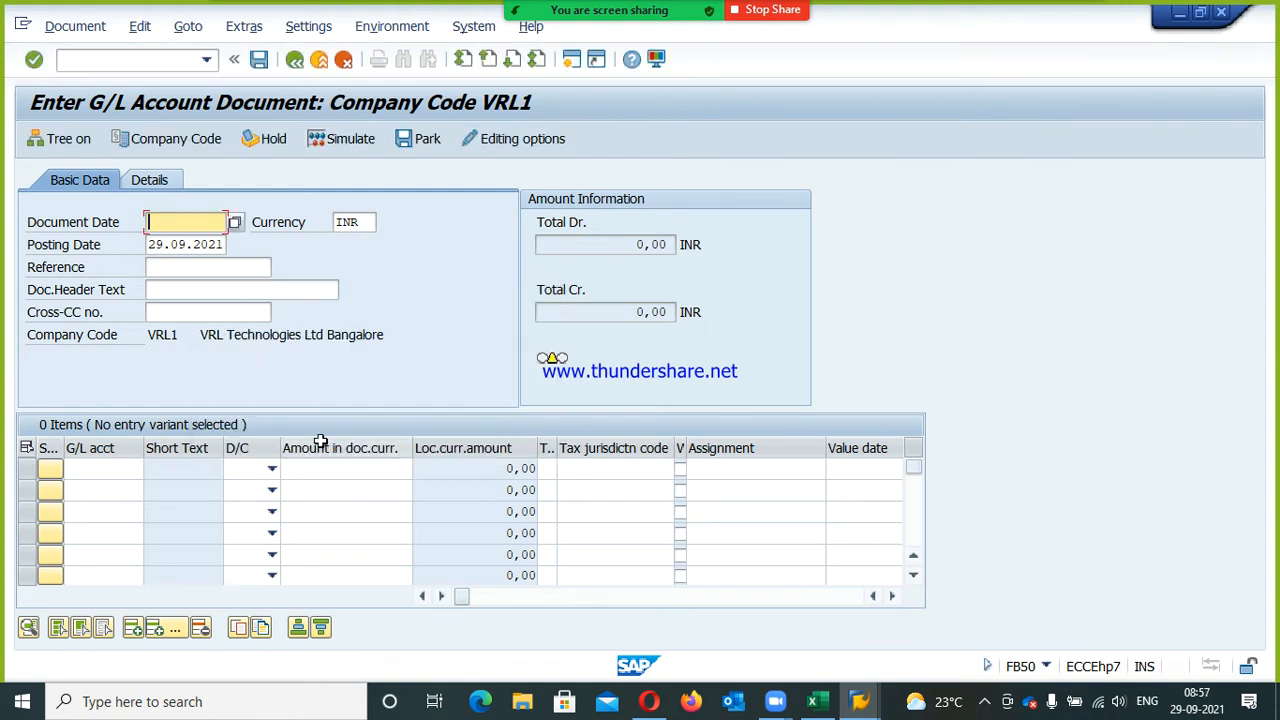
click(319, 59)
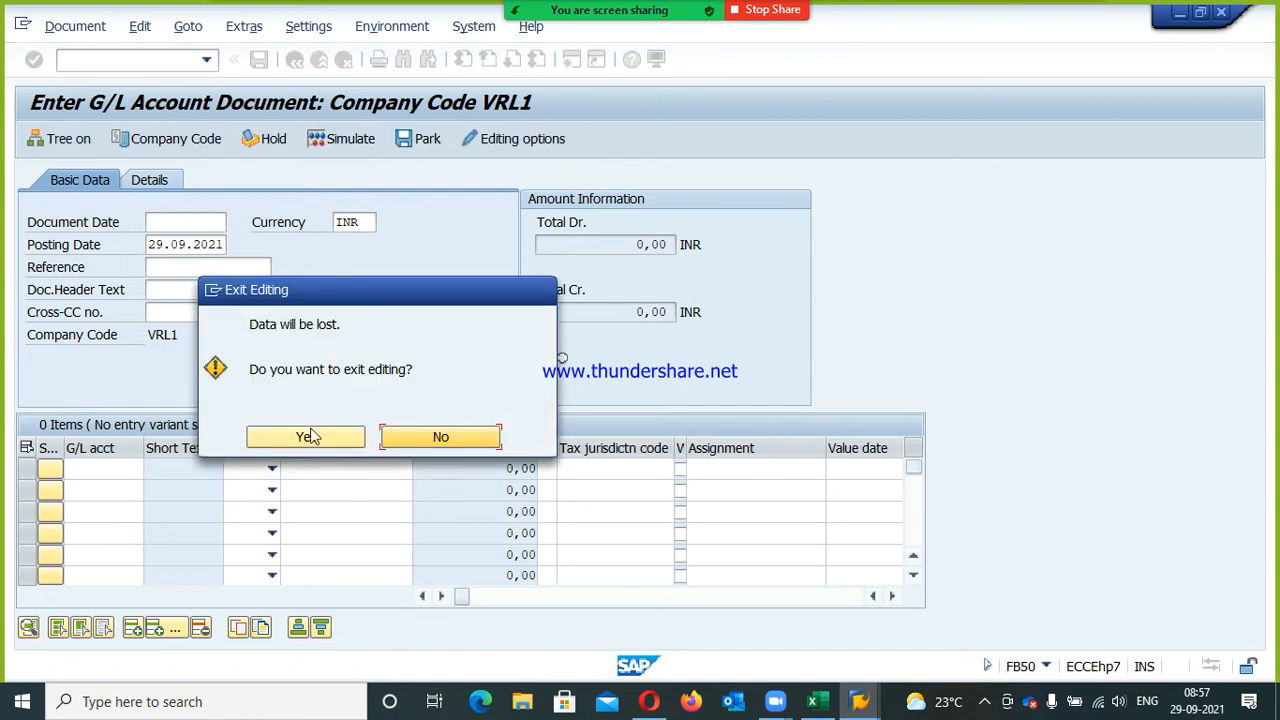
click(310, 436)
- Open FB50L, Enter G/L Account Document for Ledger Group, and enter document date 29.09.2021 and ledger group v1 in the header
click(178, 390)
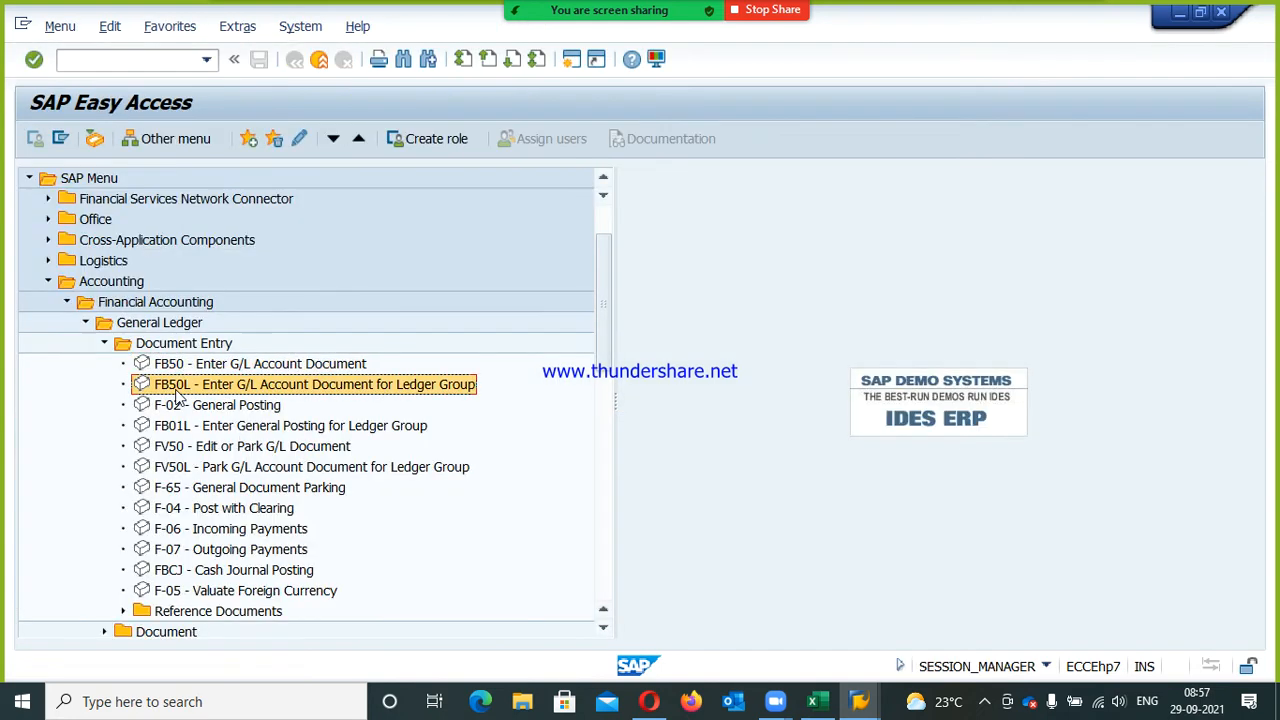
double_click(176, 390)
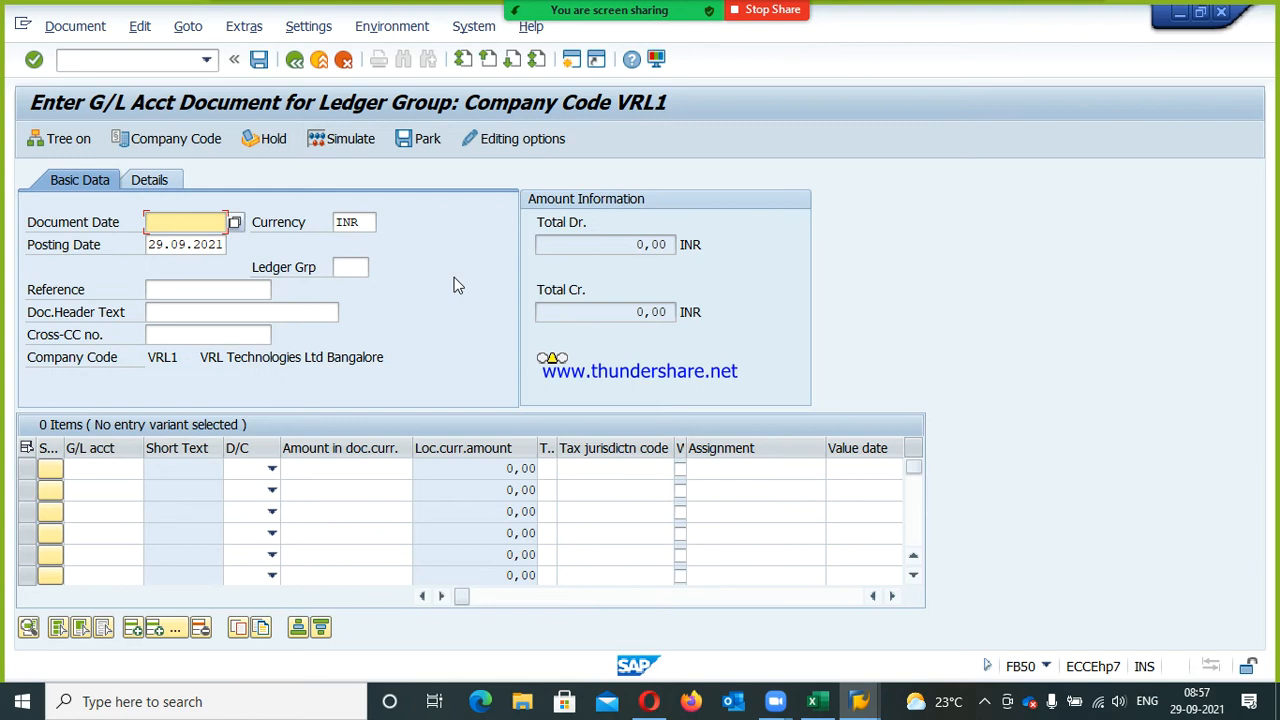
text(9.09.2021)
key(Tab)
key(Tab)
key(Tab)
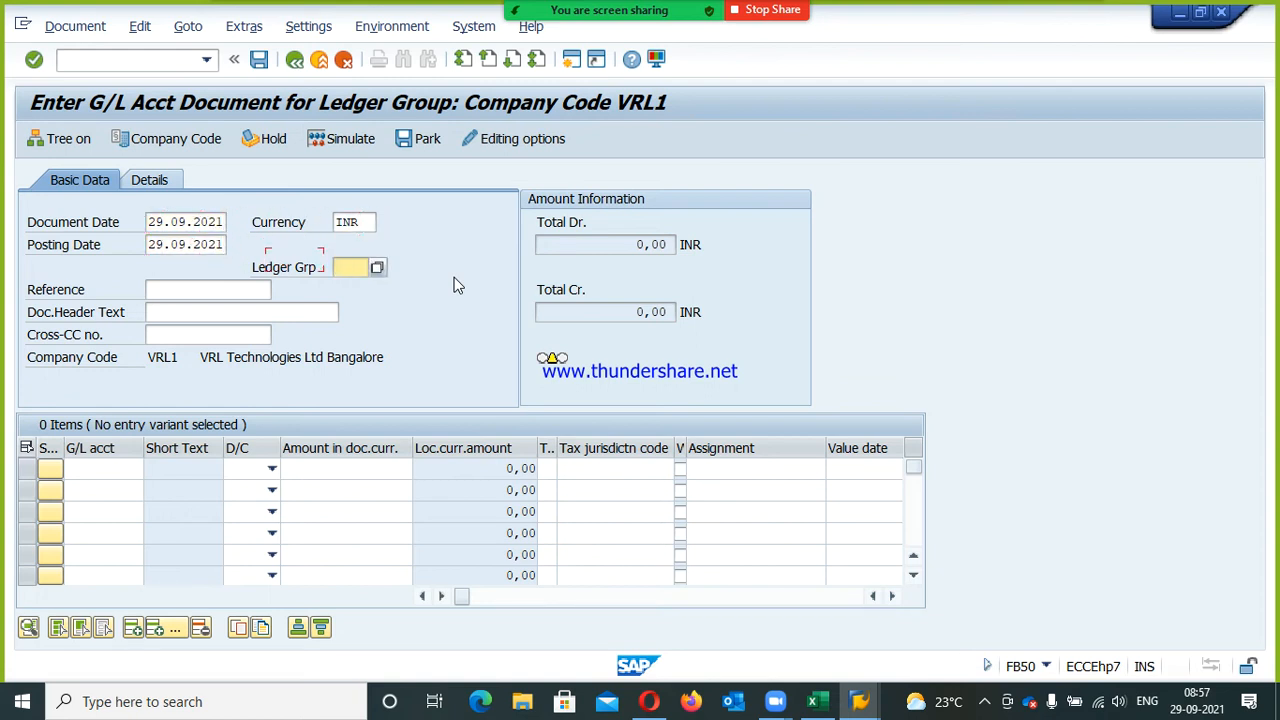
text(vl)
key(Tab)
key(Tab)
key(Tab)
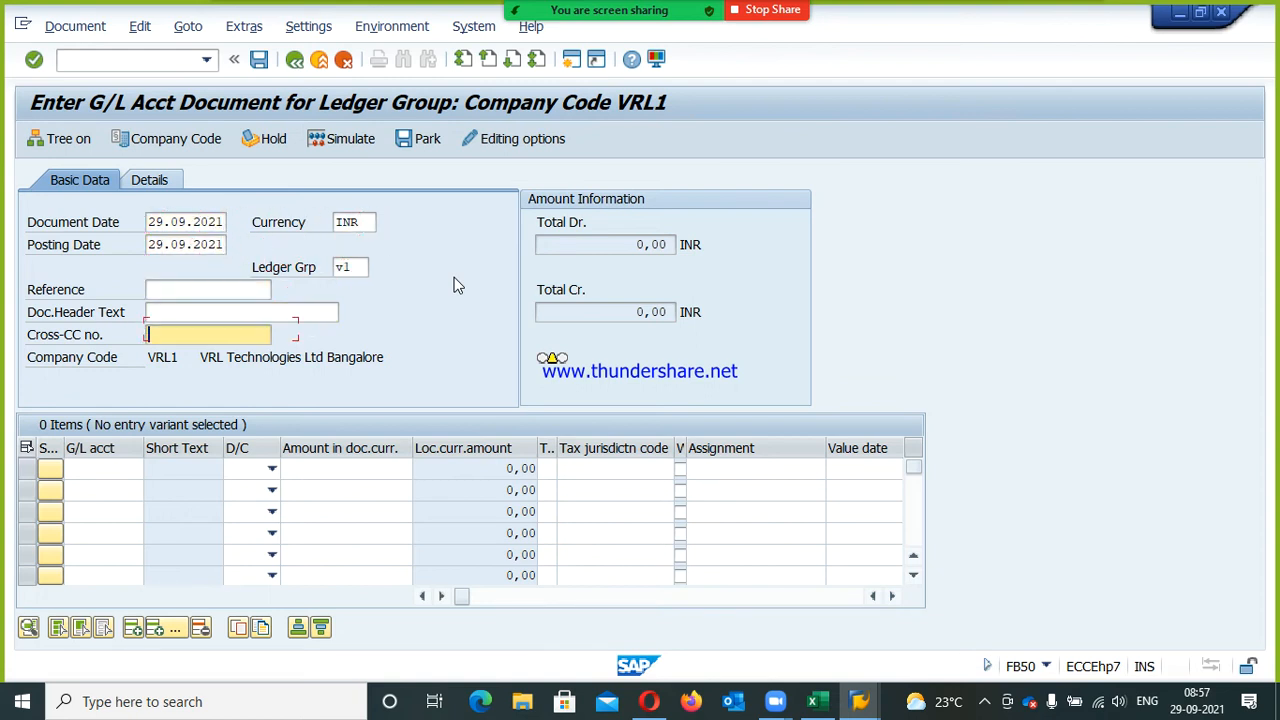
- Enter the document header text "Rent paid" and move on to the first line item
key(shift+Tab)
text(Rent)
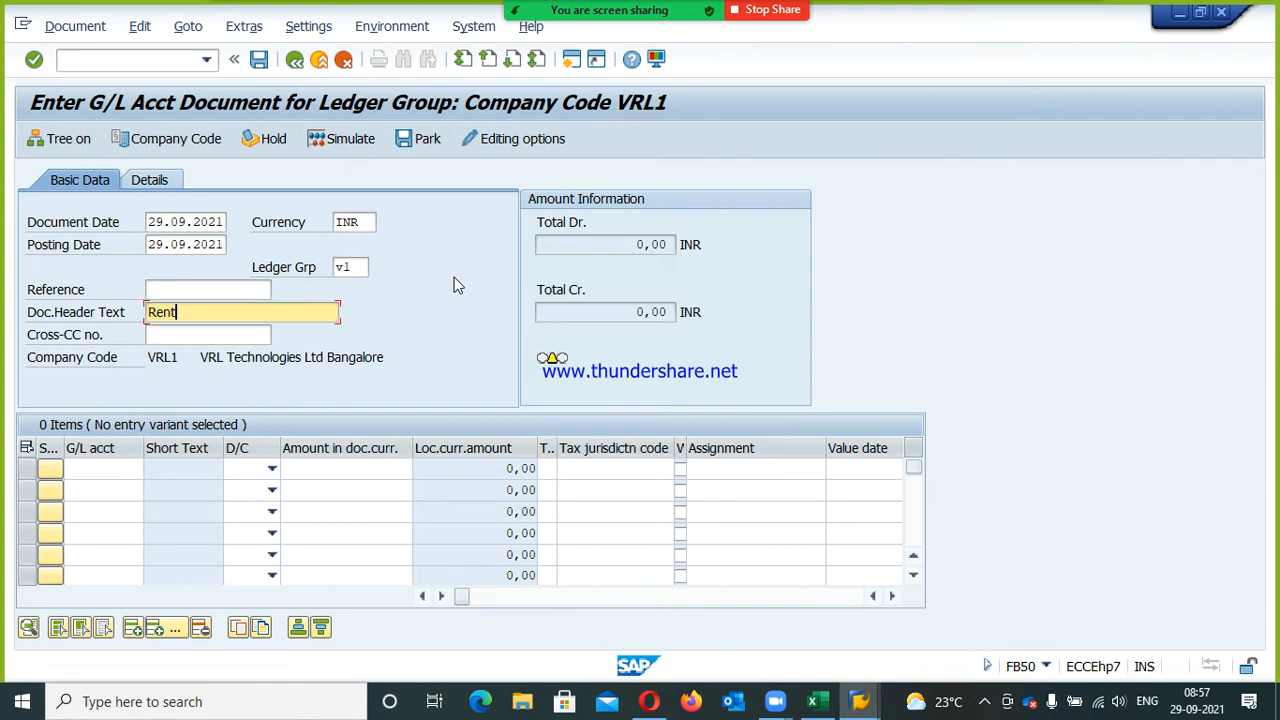
text( paid)
key(Tab)
key(Tab)
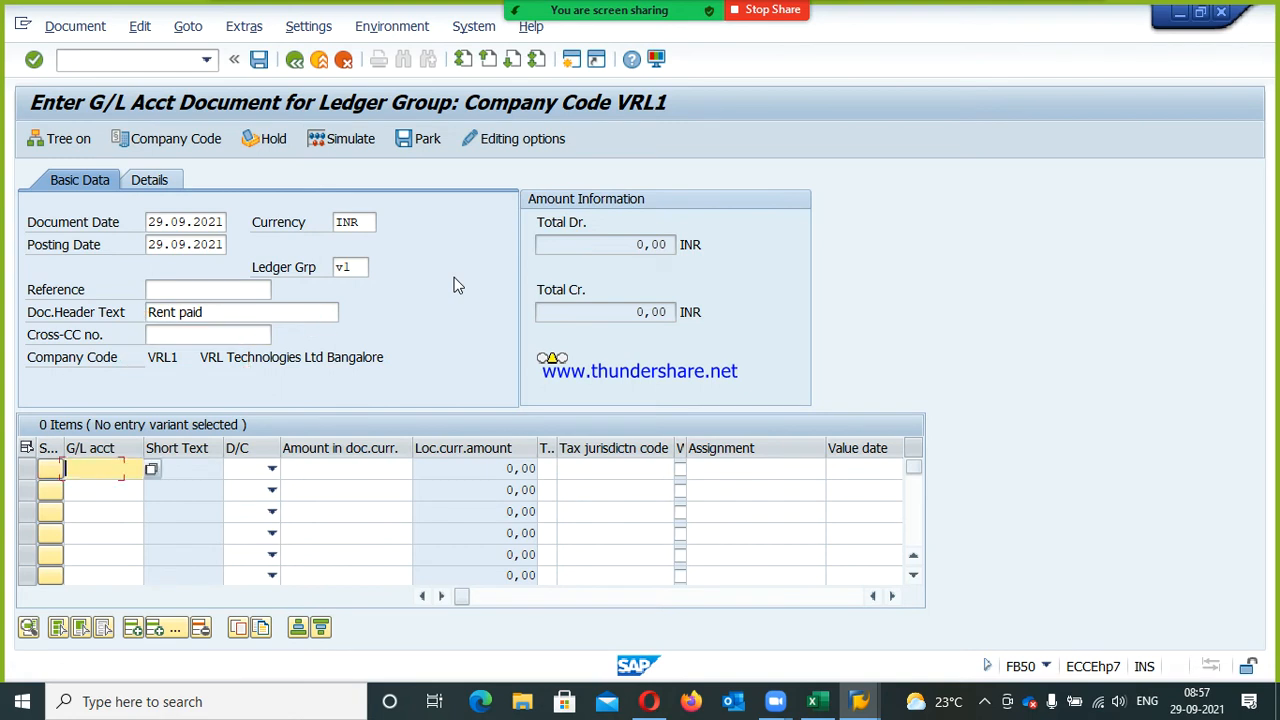
- Enter the first line item as a debit to G/L account 400600 with amount 50000
text(400600)
key(Tab)
key(Tab)
text(50000)
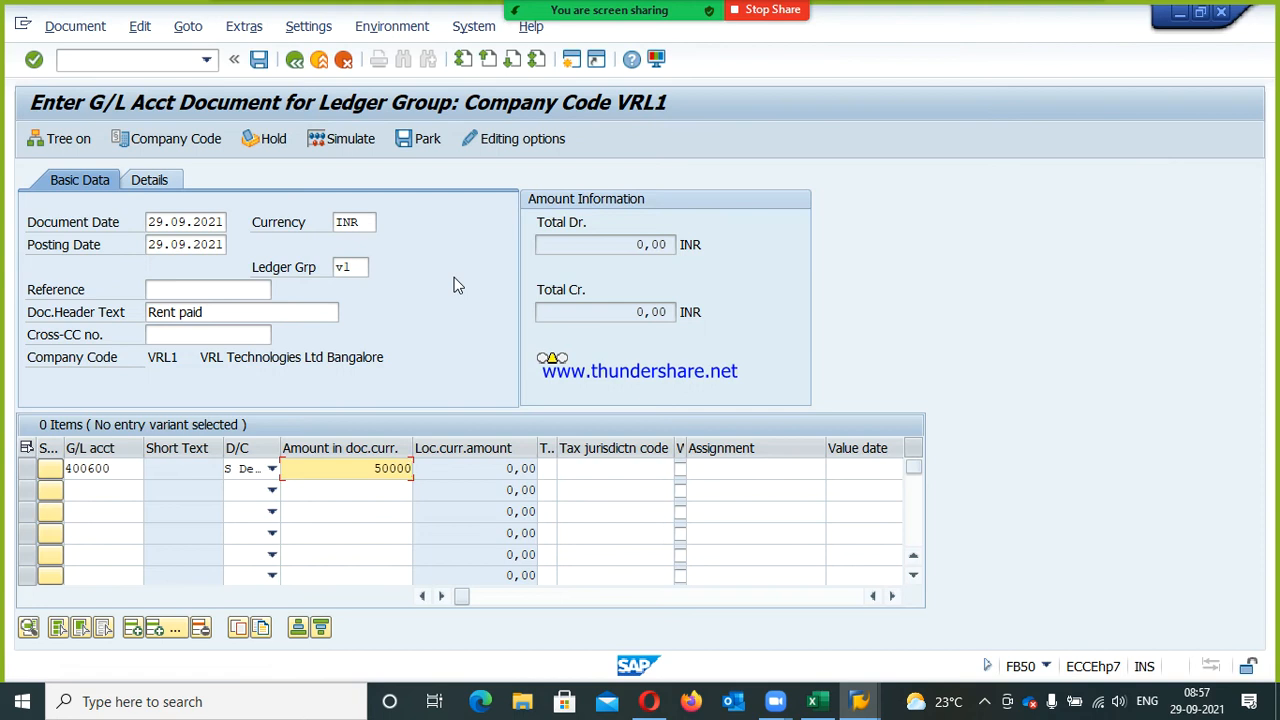
- Add a second line item crediting G/L account 200201 with 50000, and validate both entries
key(Down)
text(5)
key(BackSpace)
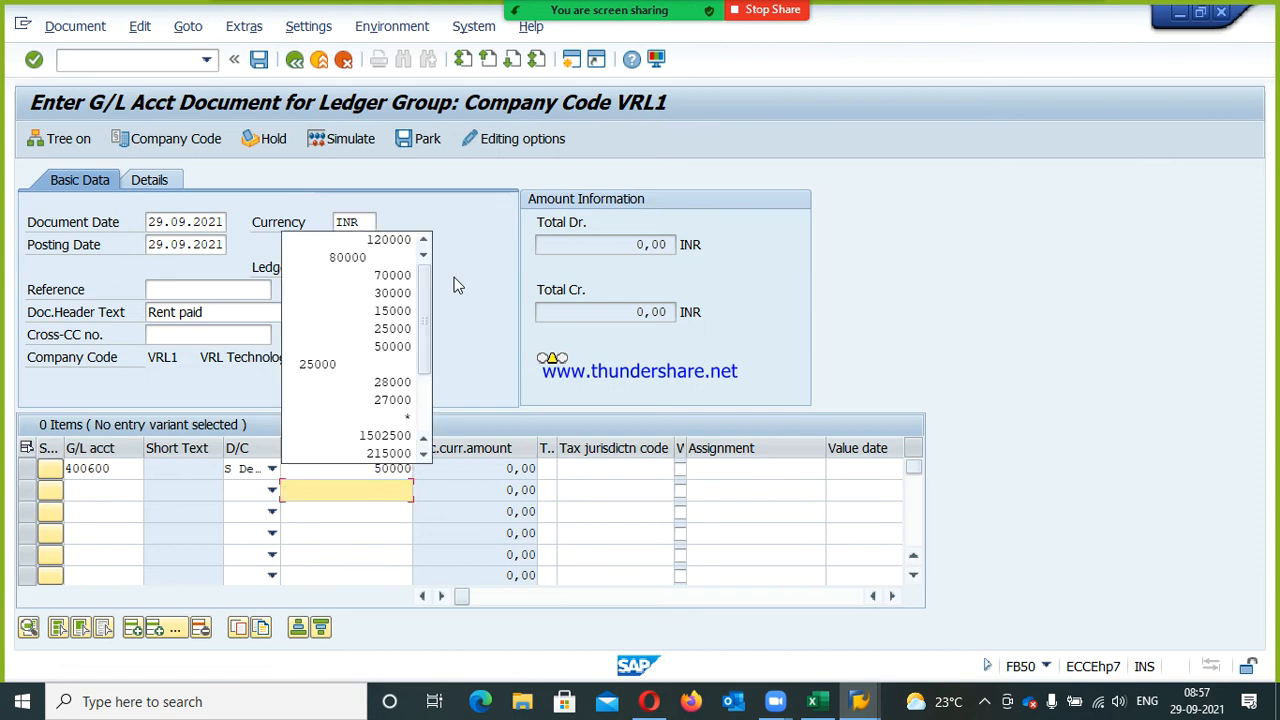
text(50000)
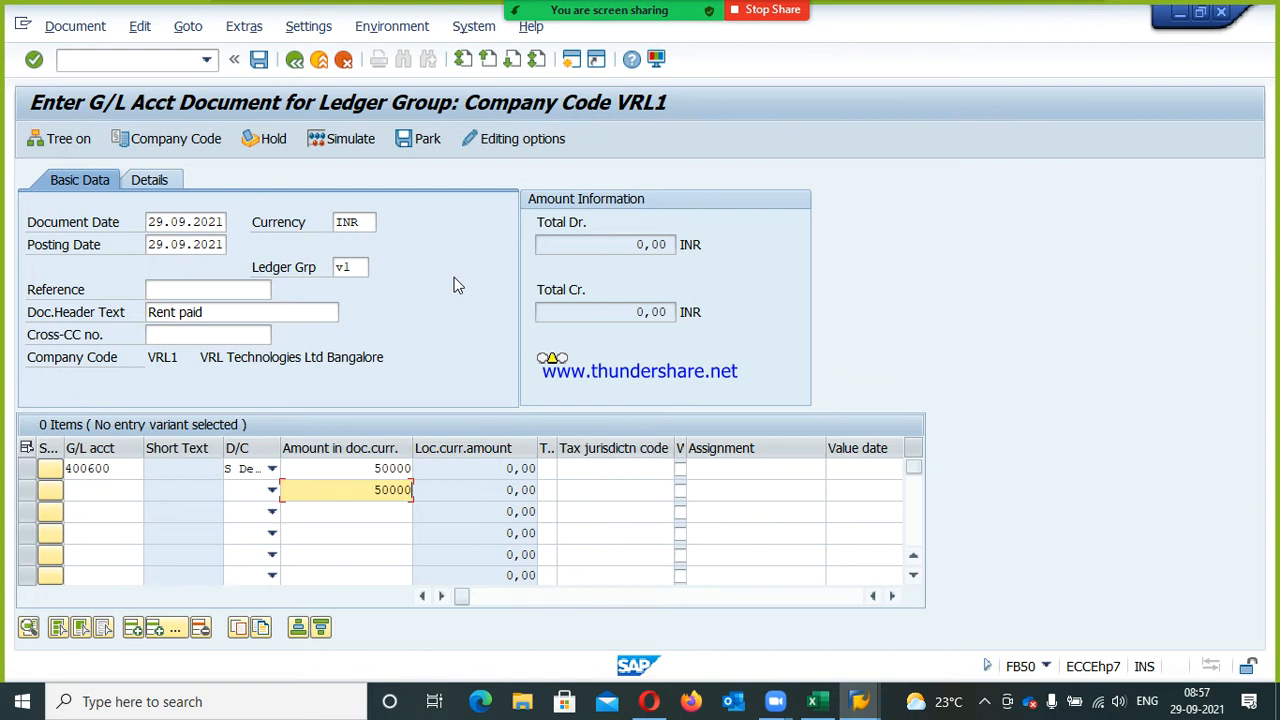
key(shift+Tab)
text(H)
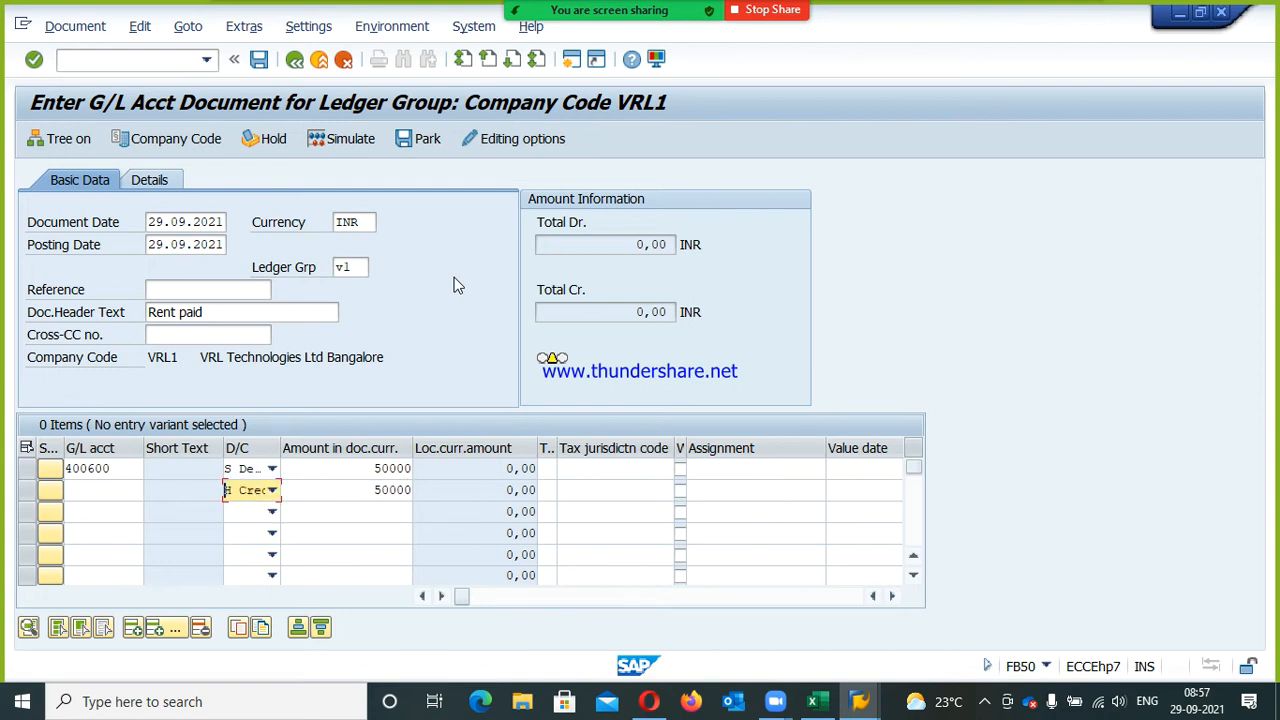
key(shift+Tab)
text(200201)
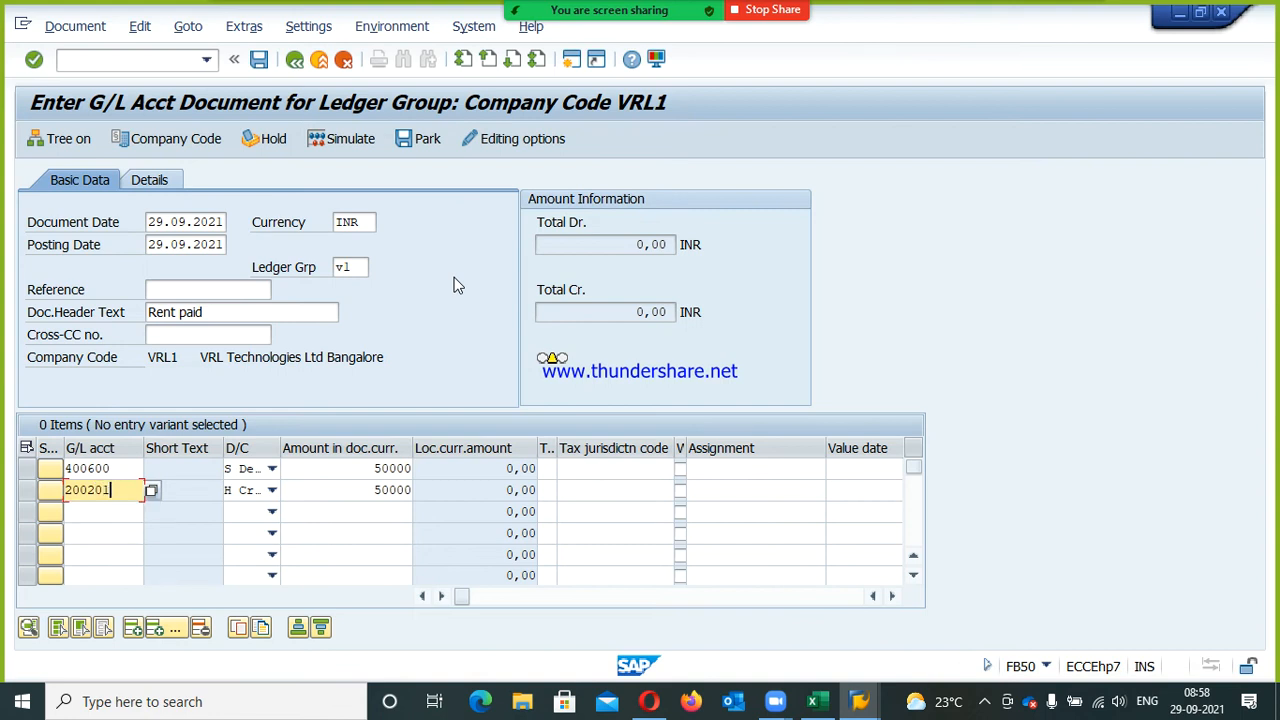
key(Return)
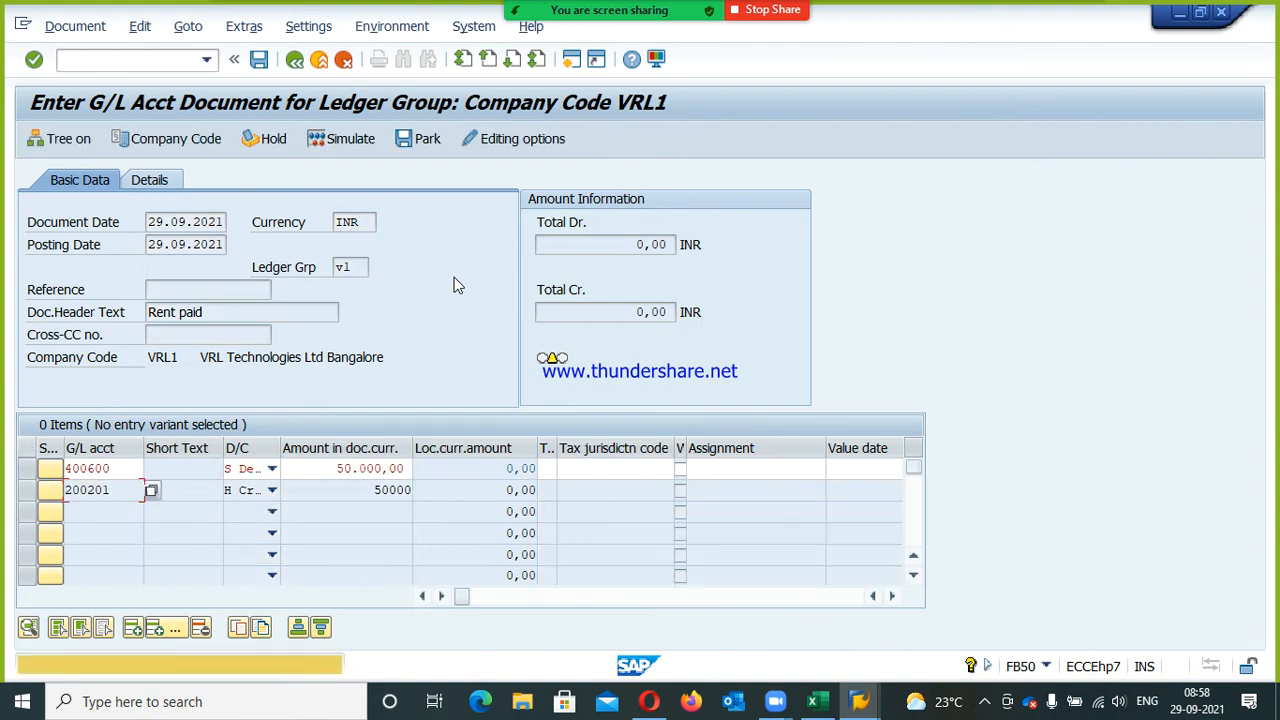
key(Return)
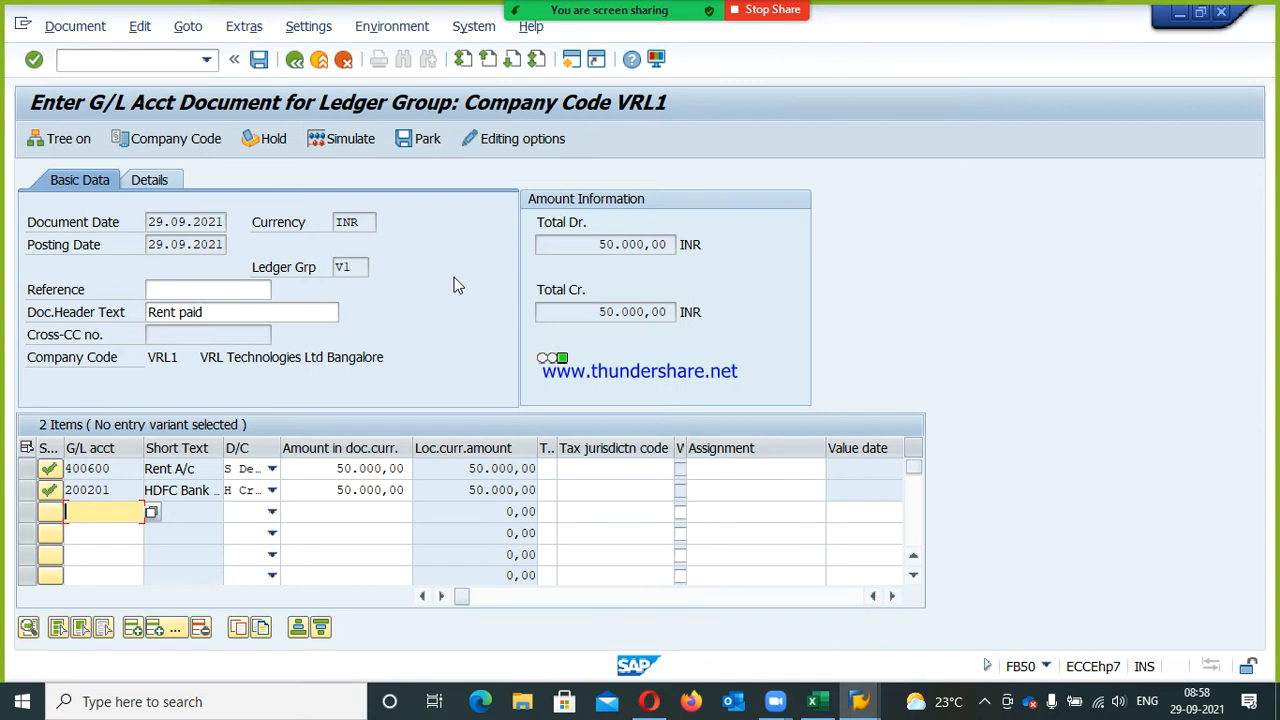
- Post the rent document without assigning a cost center to the rent line, and return to SAP Easy Access
click(892, 596)
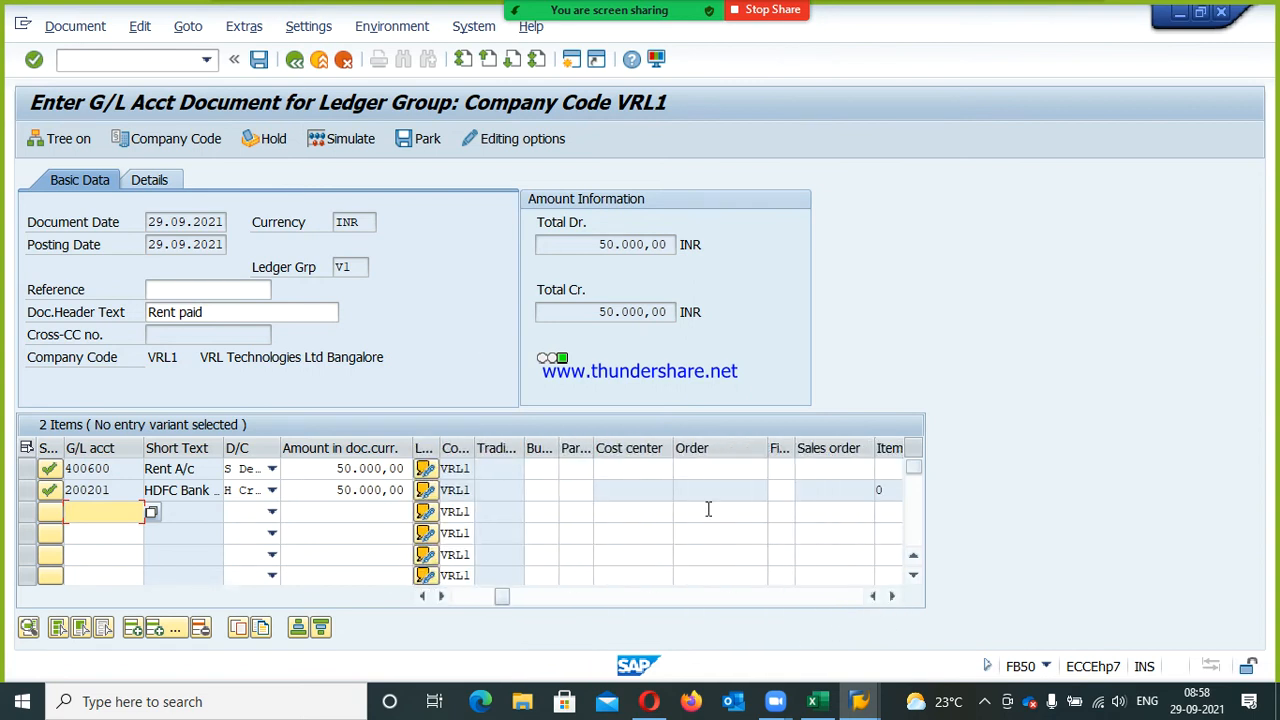
click(640, 470)
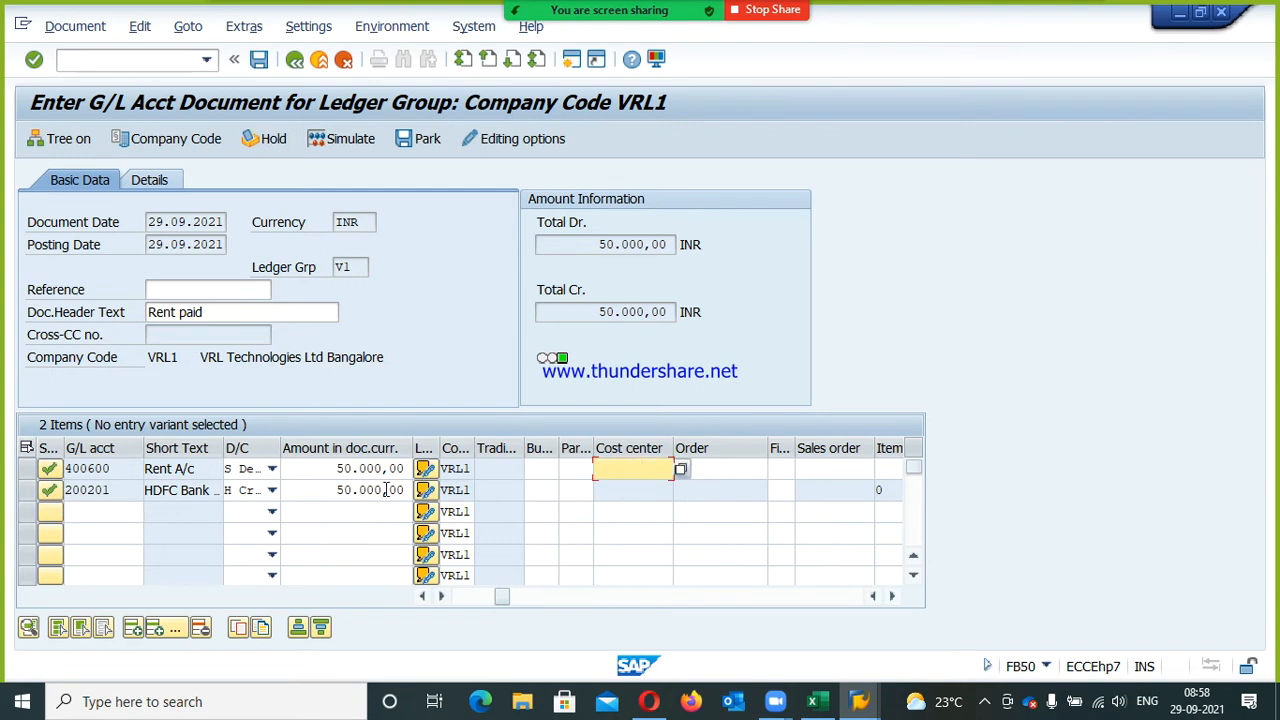
click(258, 62)
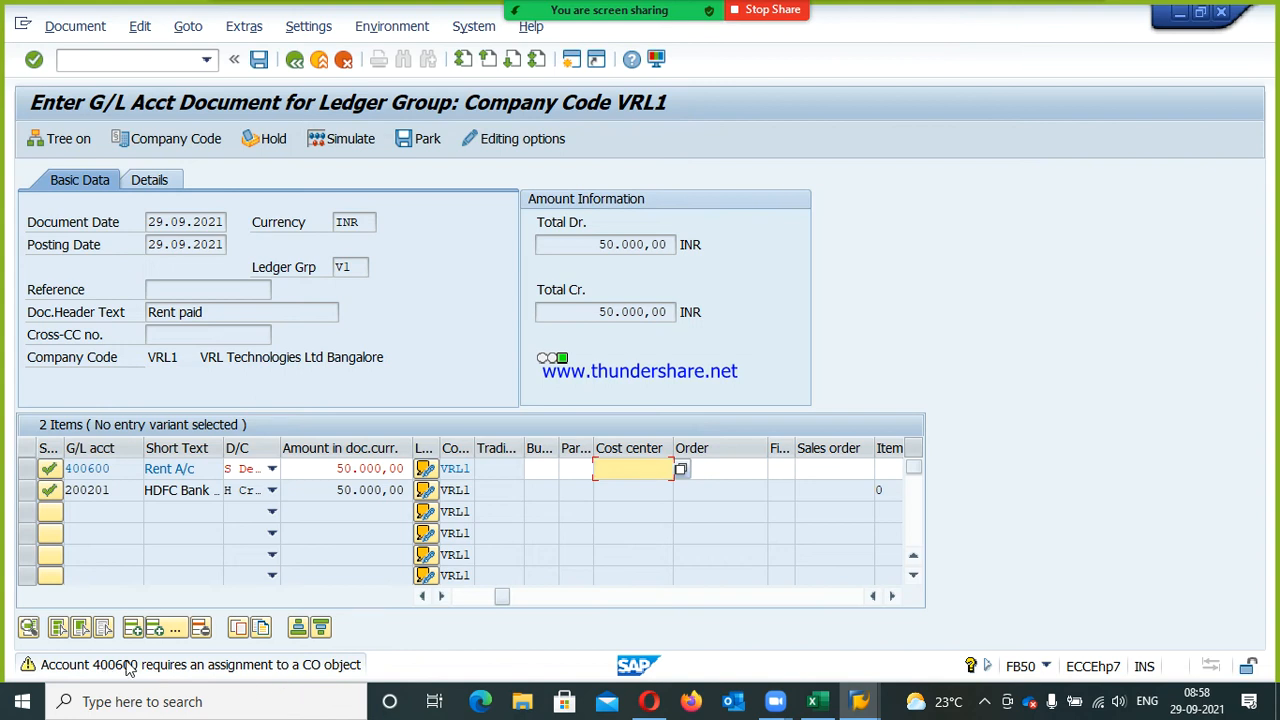
key(Return)
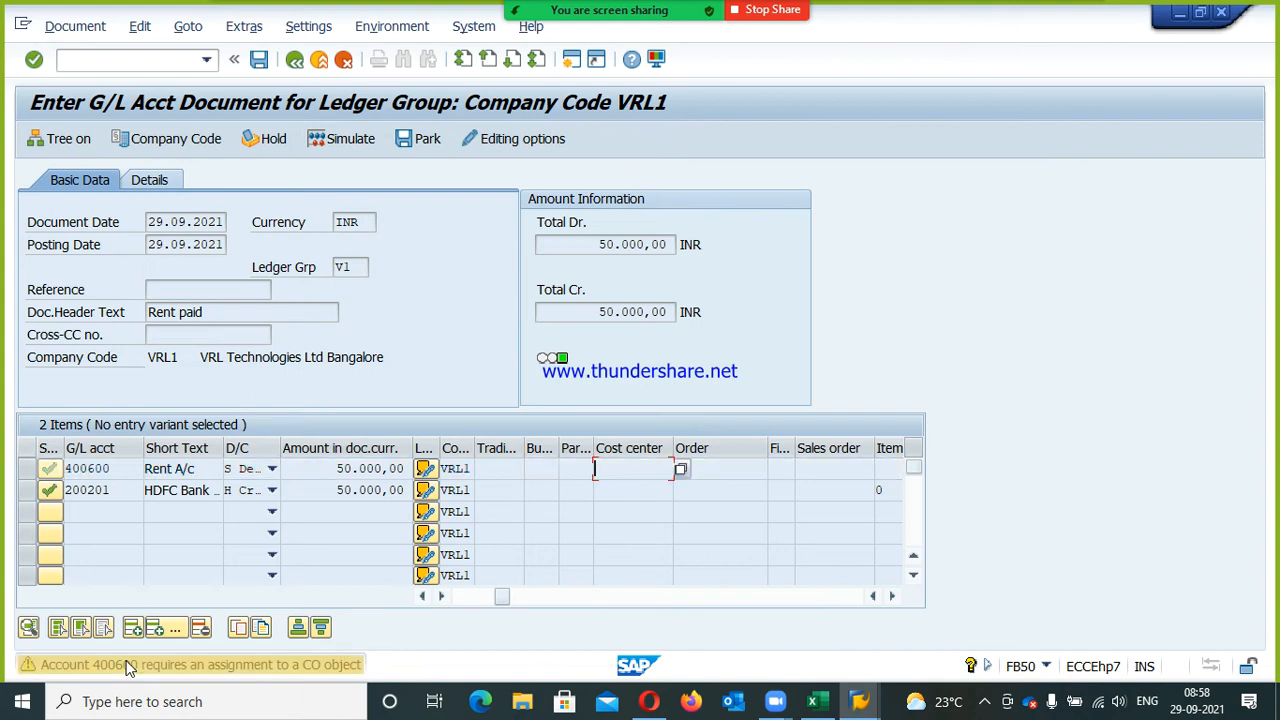
key(ctrl+s)
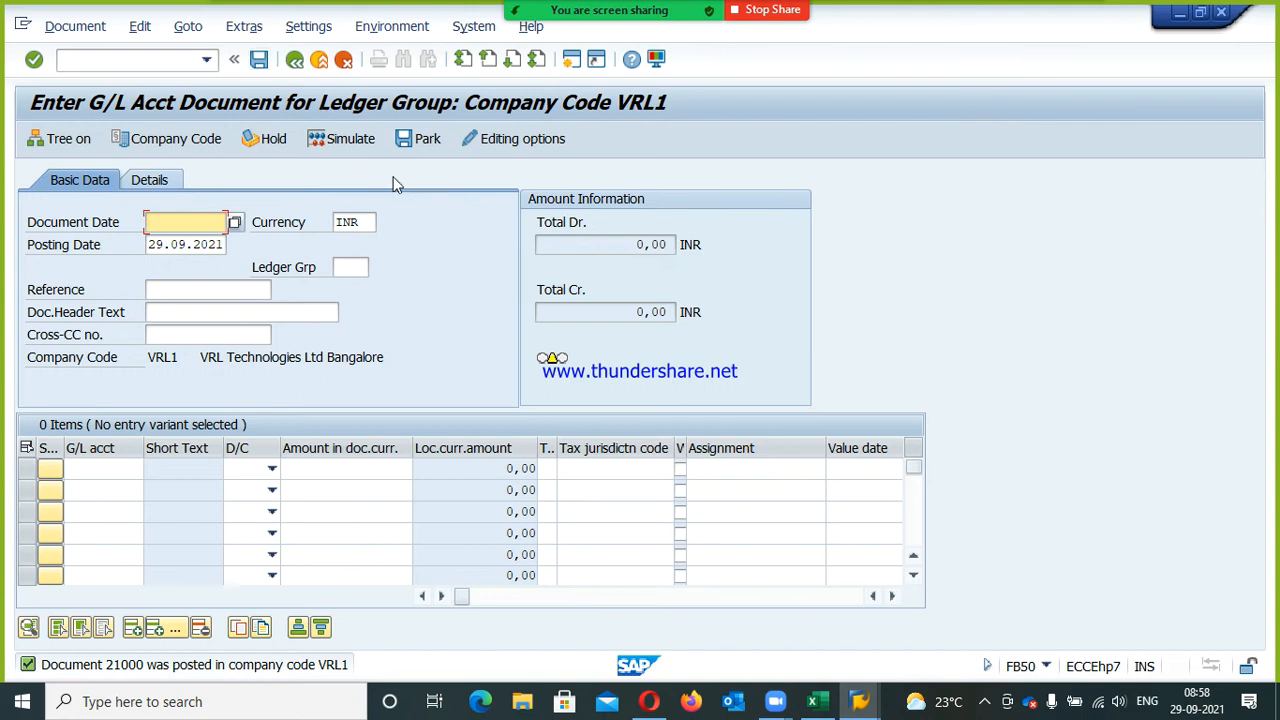
click(322, 61)
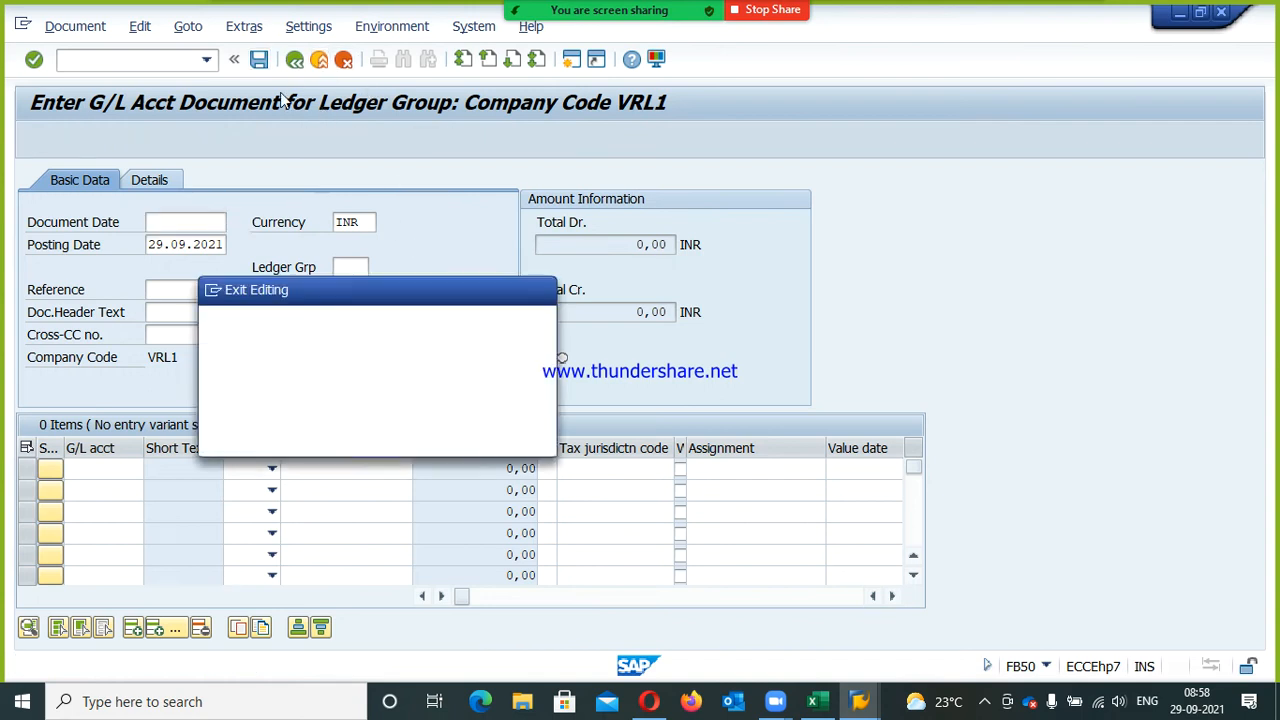
click(312, 438)
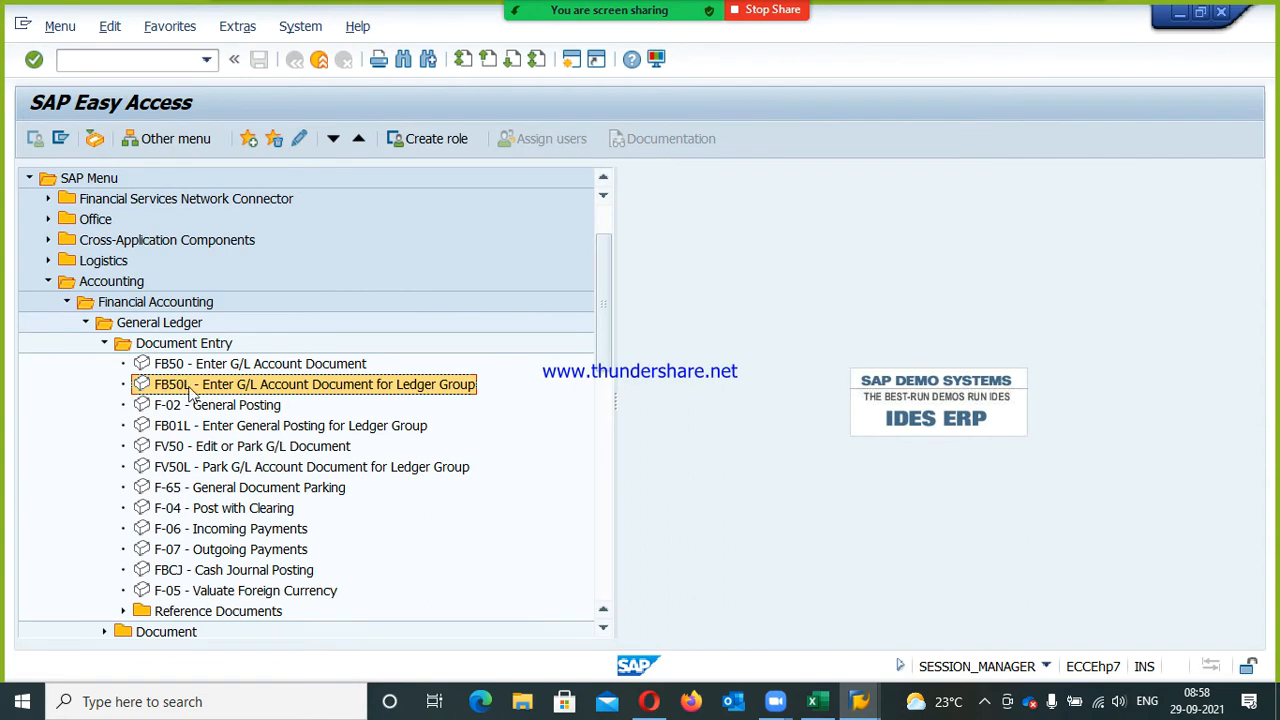
- Expand the Account folder under General Ledger and open FAGLL03, Display/Change Items (New)
scroll(235, 500, down, 3)
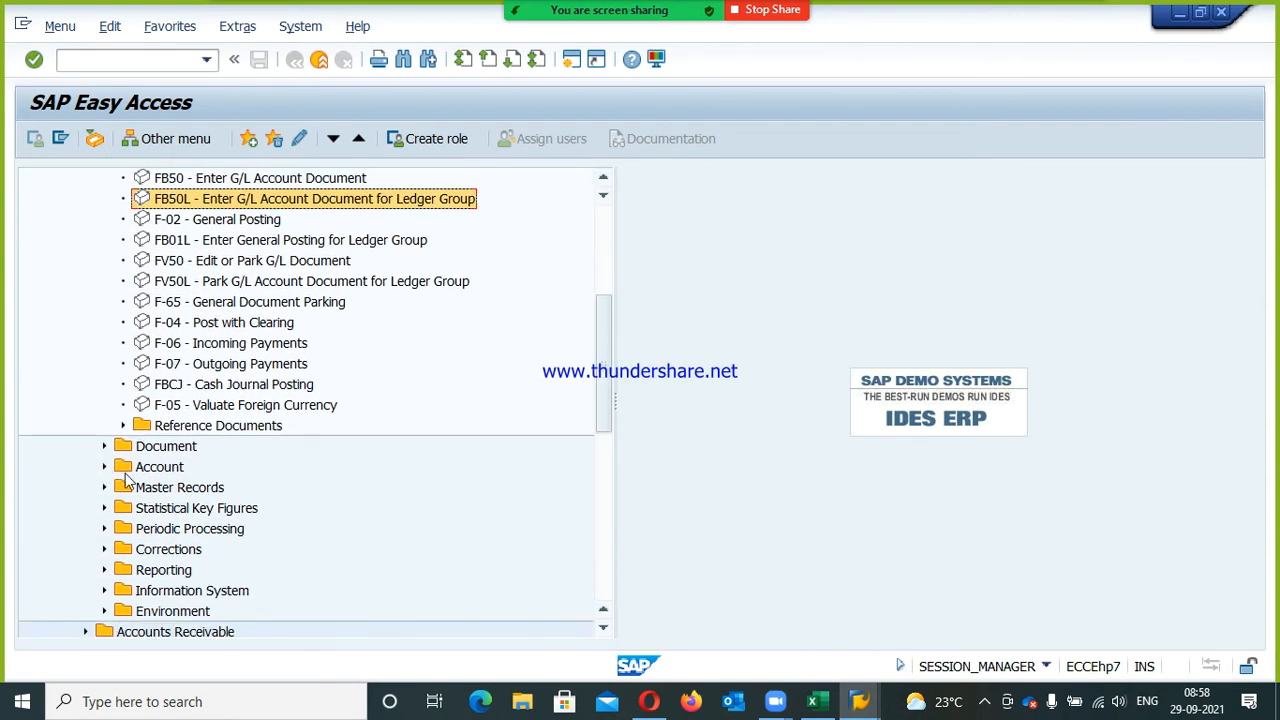
scroll(240, 448, up, 2)
click(177, 286)
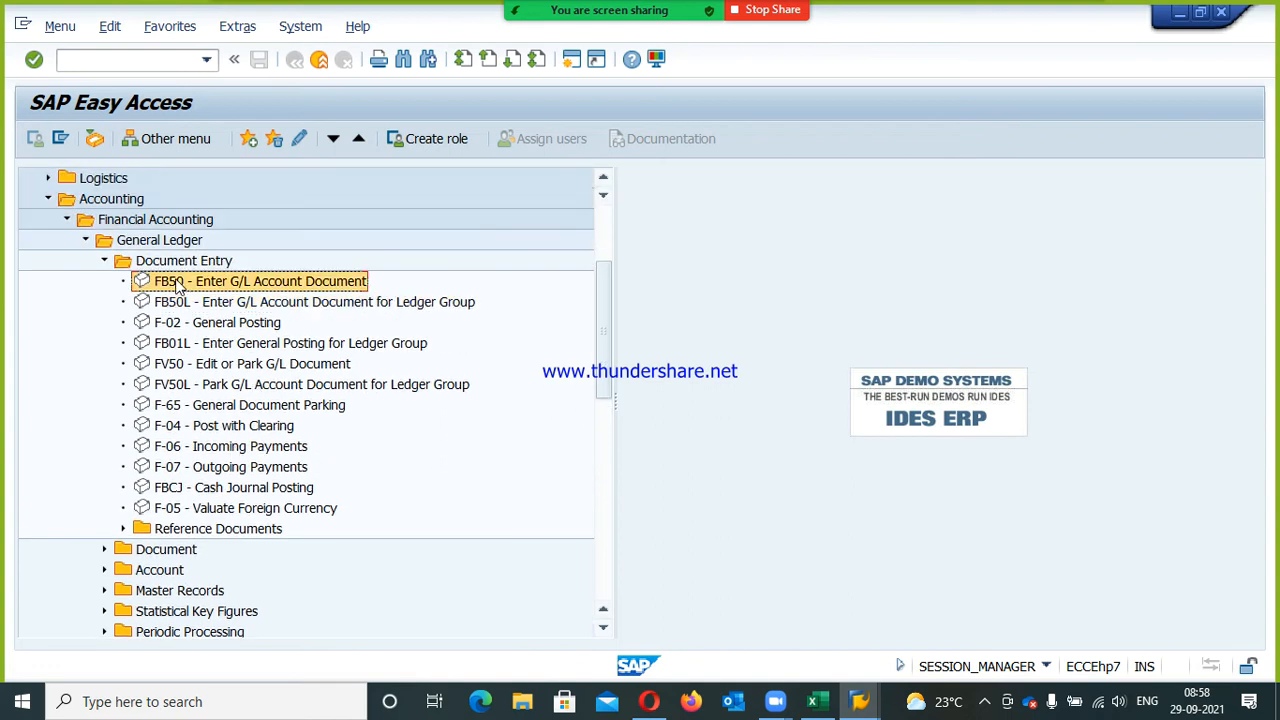
click(104, 570)
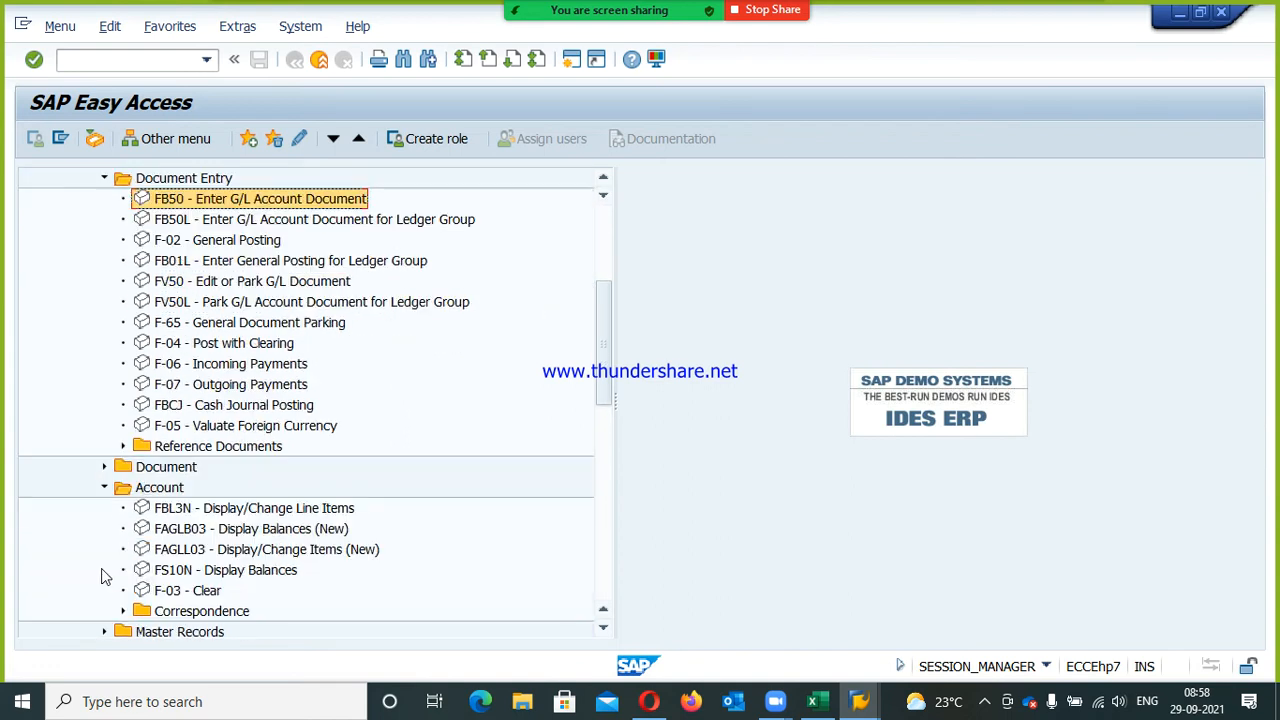
click(168, 512)
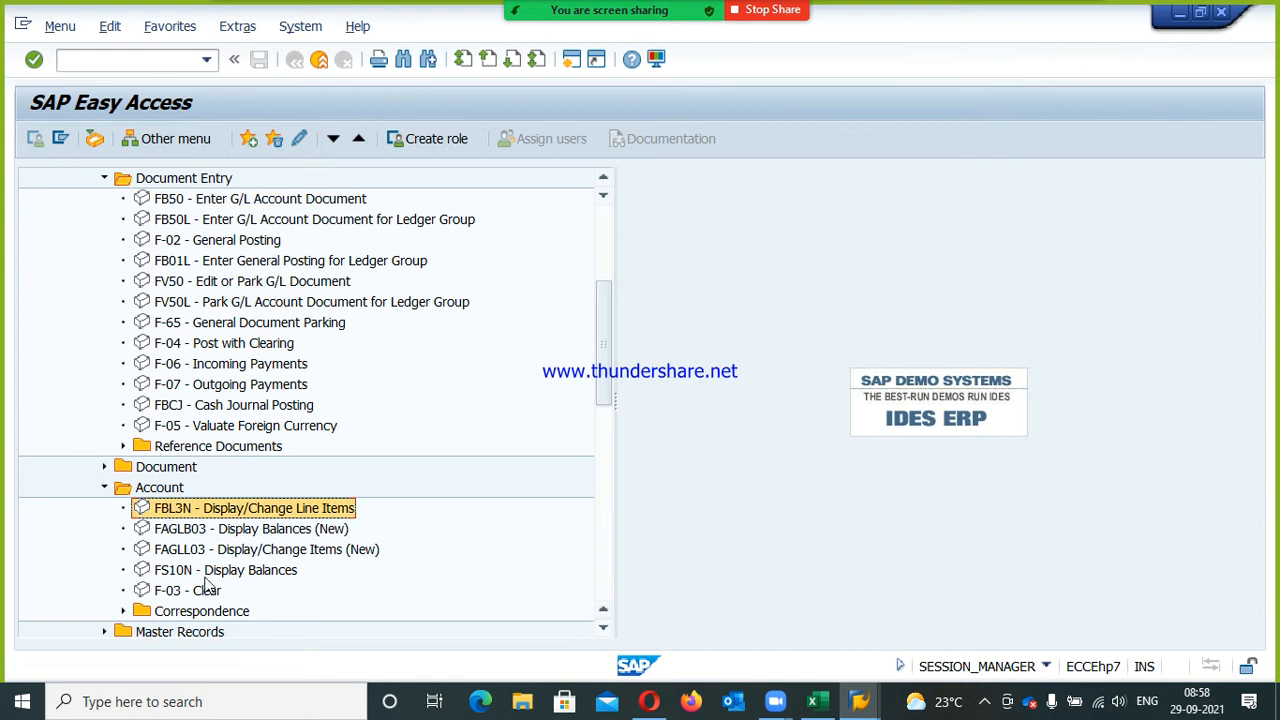
click(198, 574)
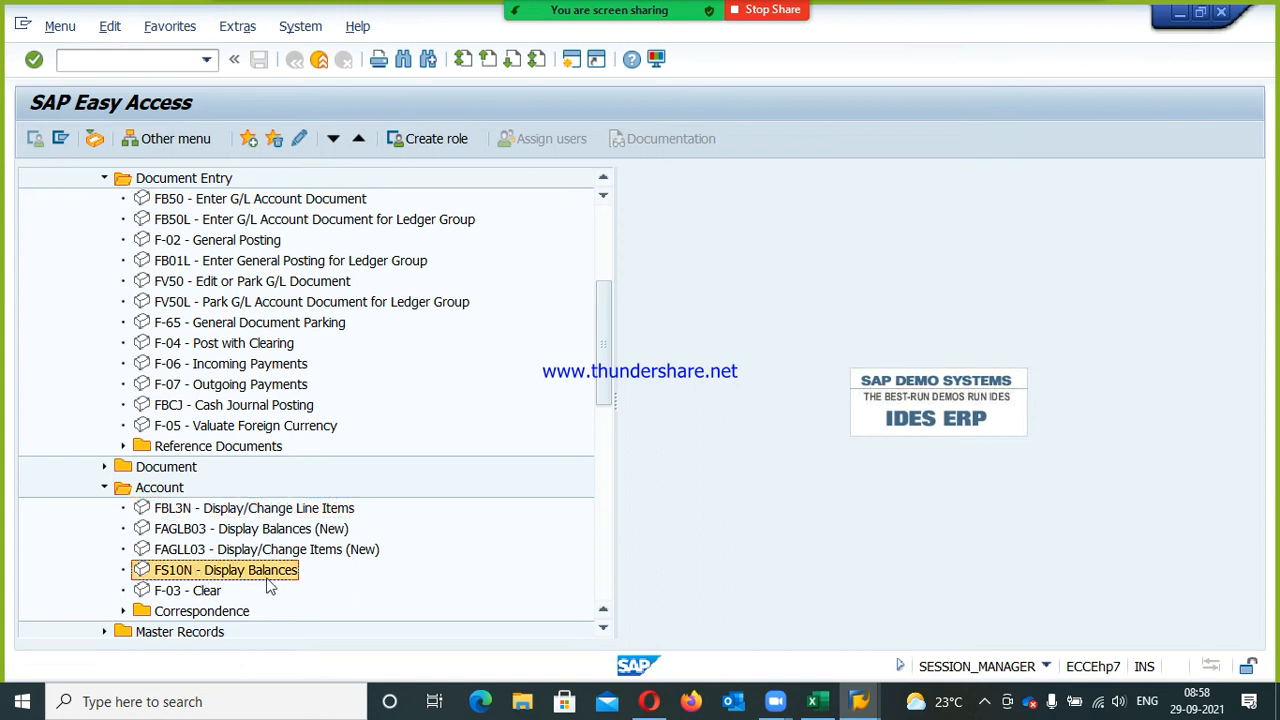
click(173, 534)
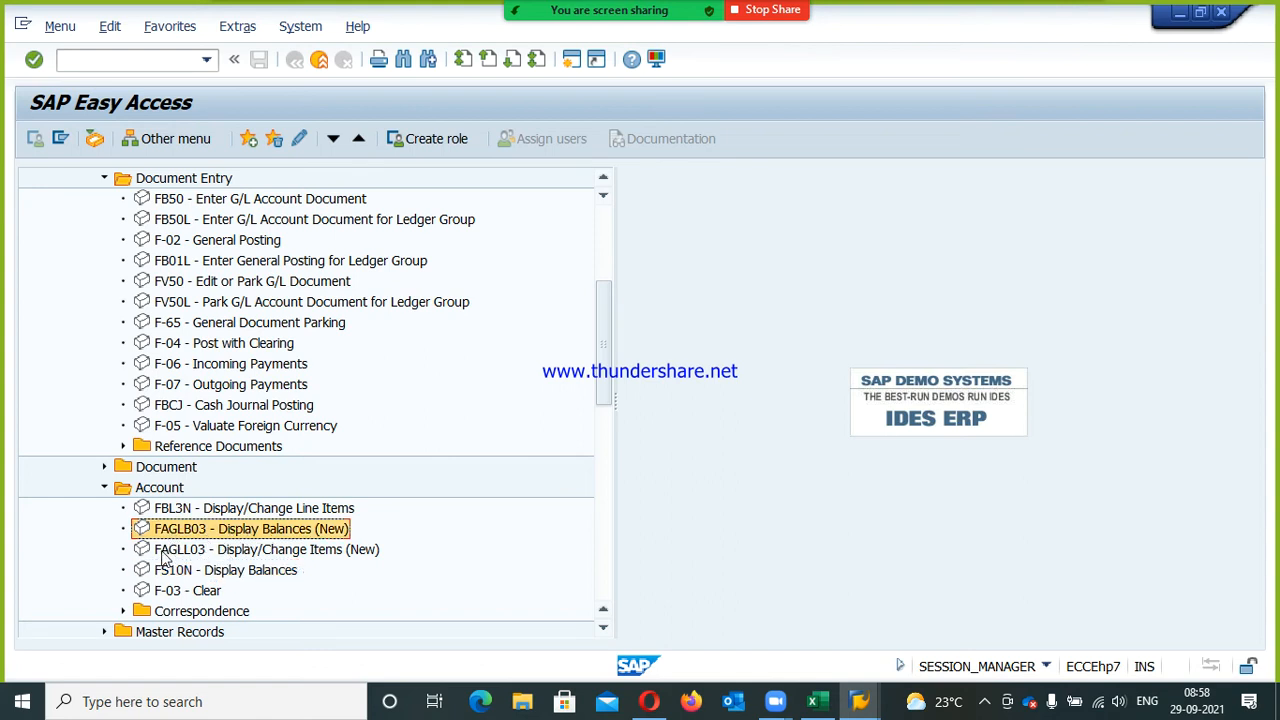
click(272, 557)
click(283, 533)
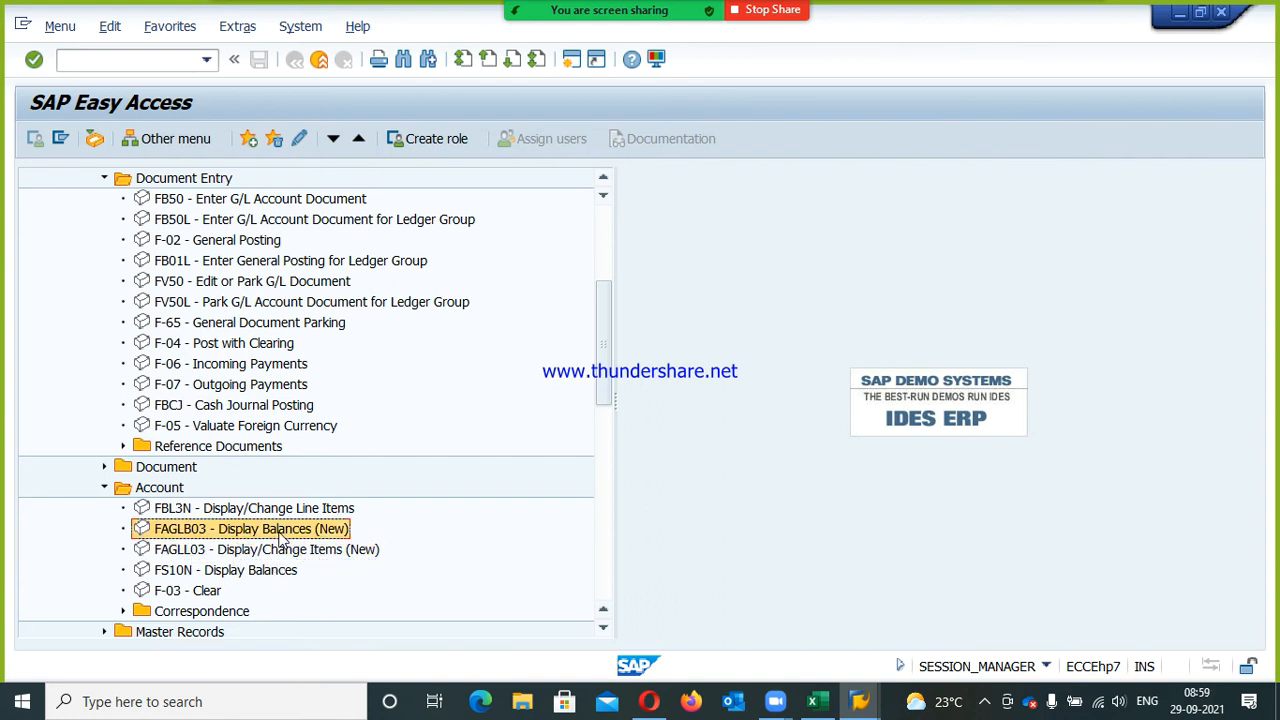
click(180, 557)
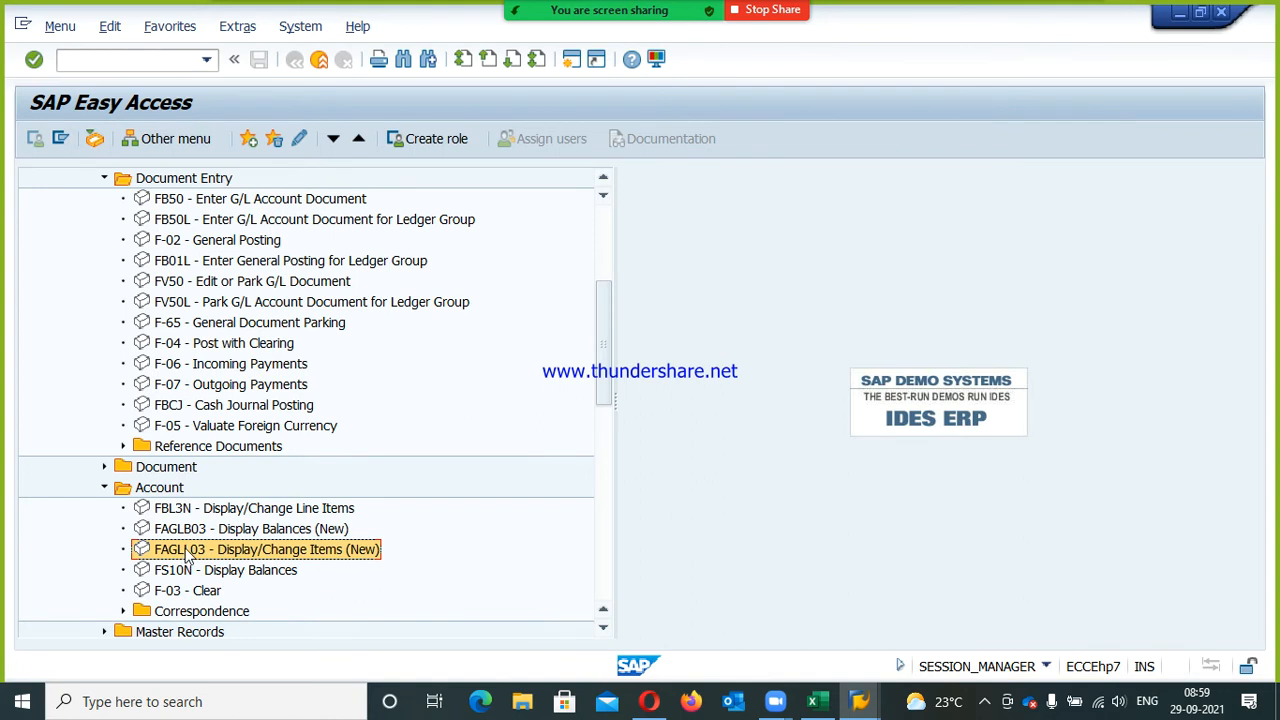
double_click(185, 553)
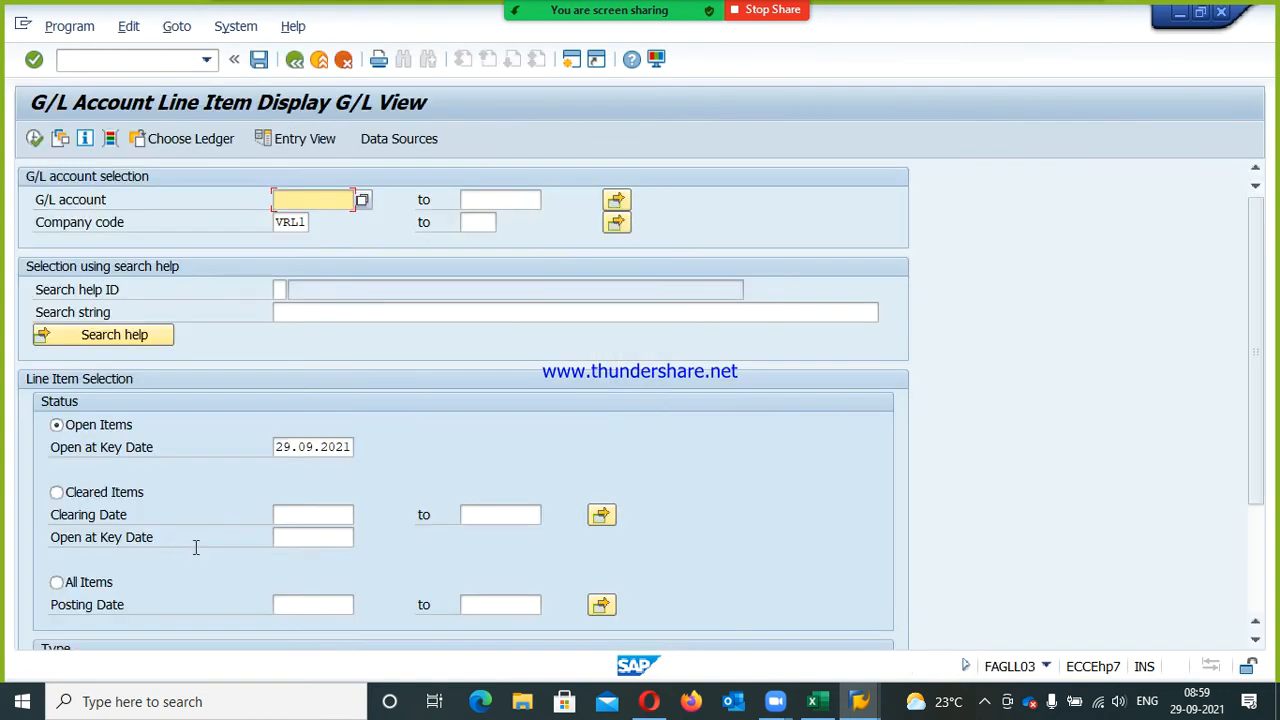
- Enter G/L account 400600 and select all items as the line item status
text(400600)
click(86, 584)
scroll(346, 420, down, 3)
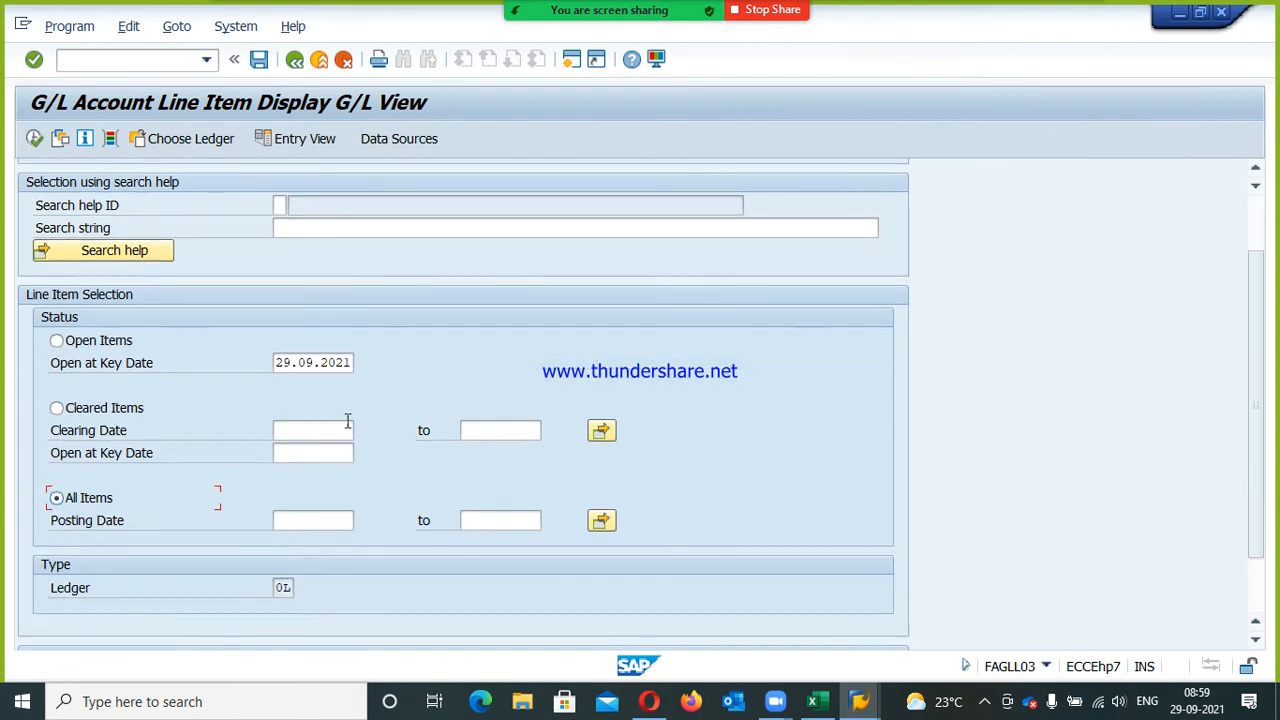
- Change the ledger for the line item display to v1
drag(46, 590, 286, 588)
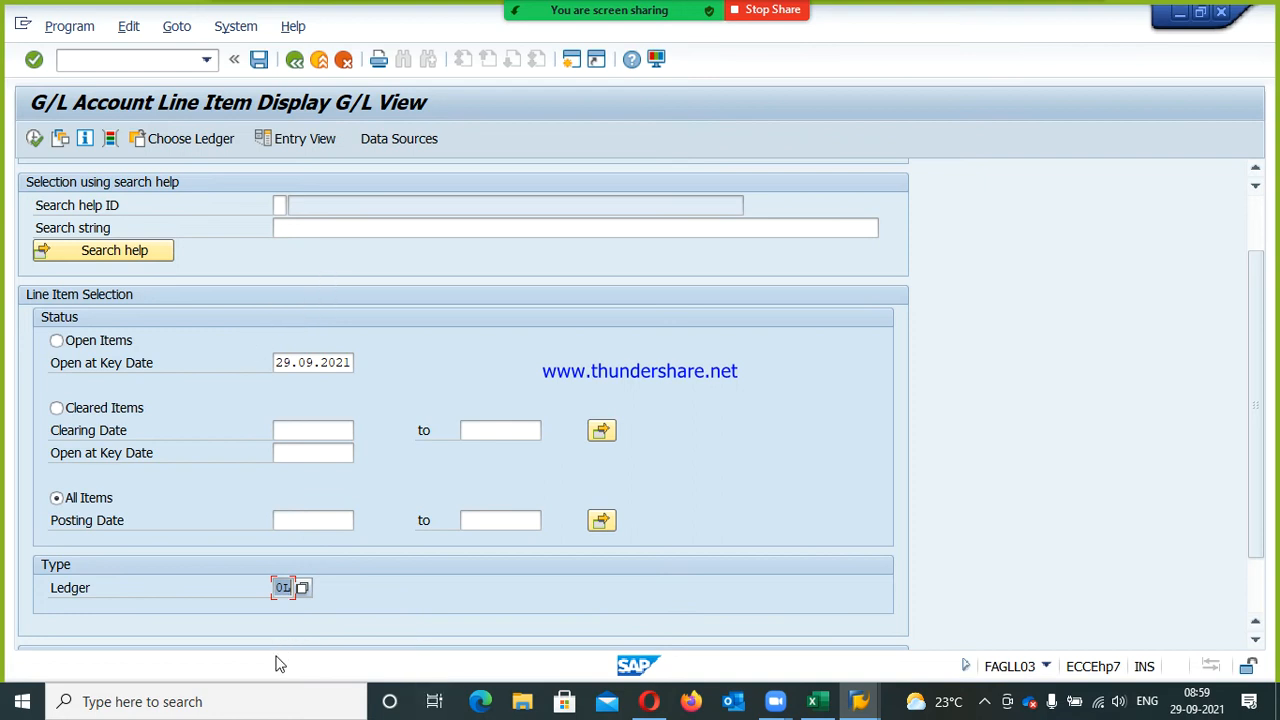
click(194, 142)
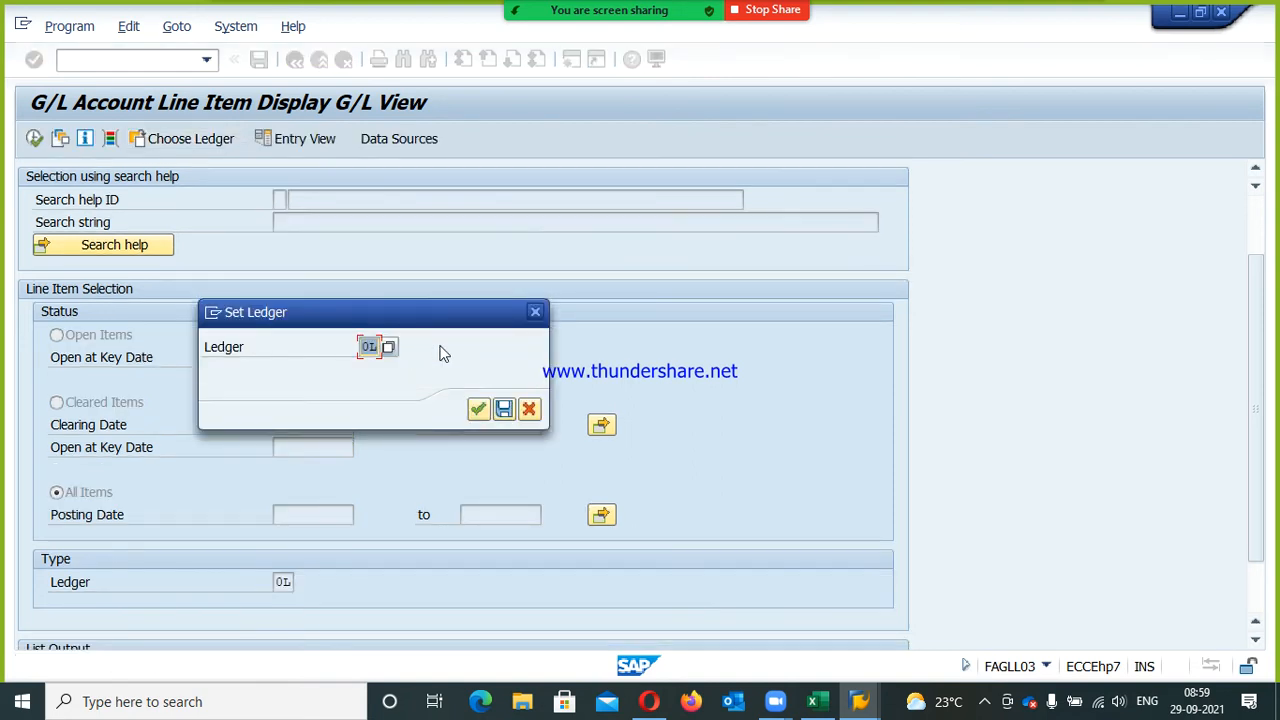
text(v1)
key(Return)
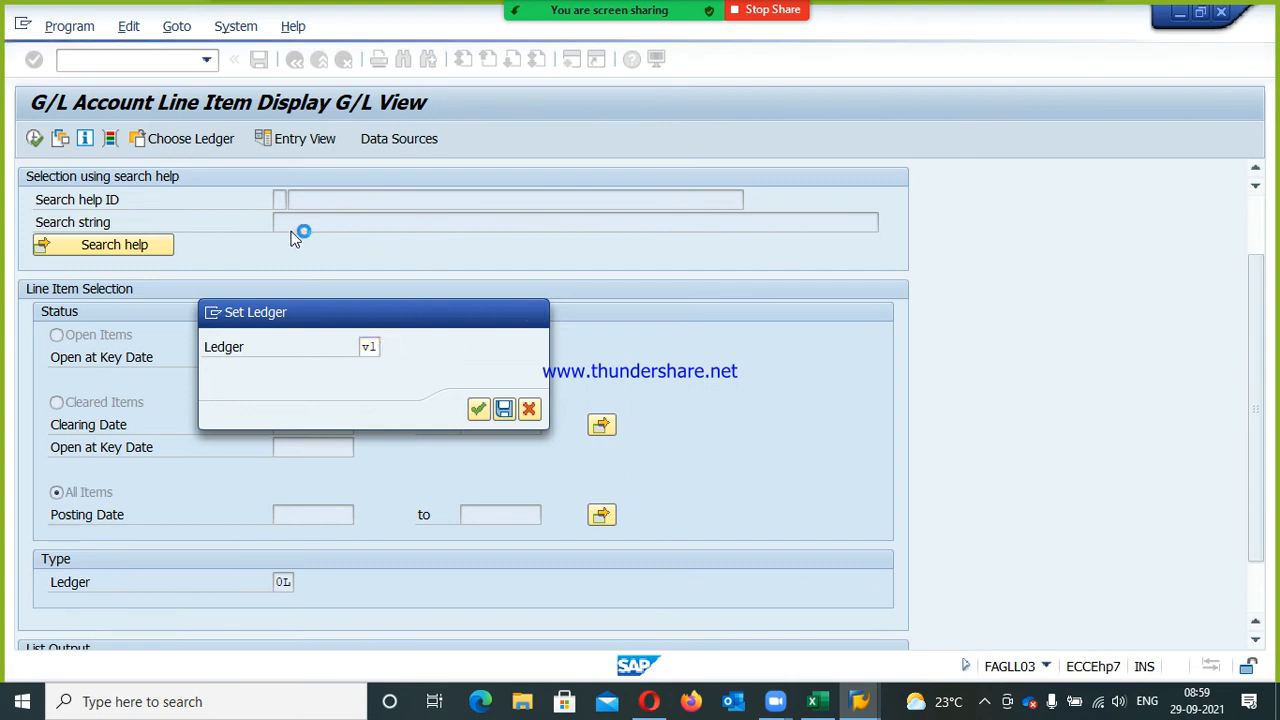
drag(1257, 391, 1246, 266)
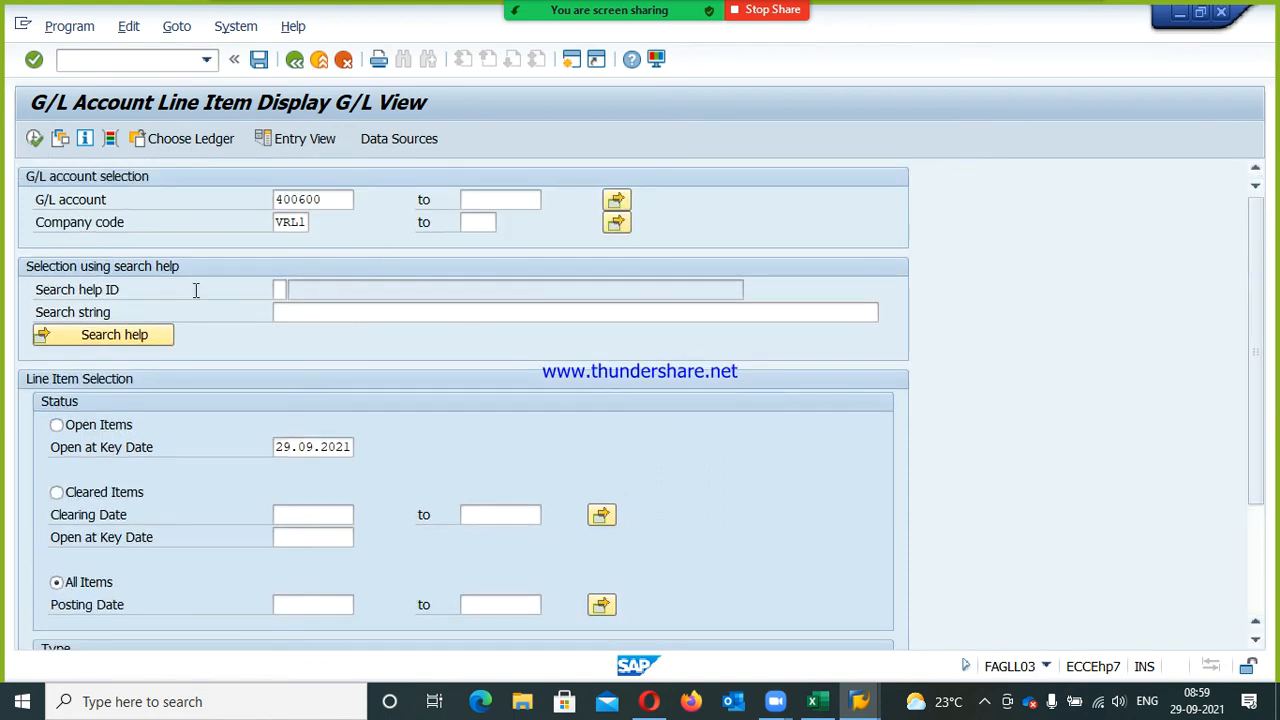
- Run the G/L view line item display, review the rent posting, and return to SAP Easy Access
click(33, 139)
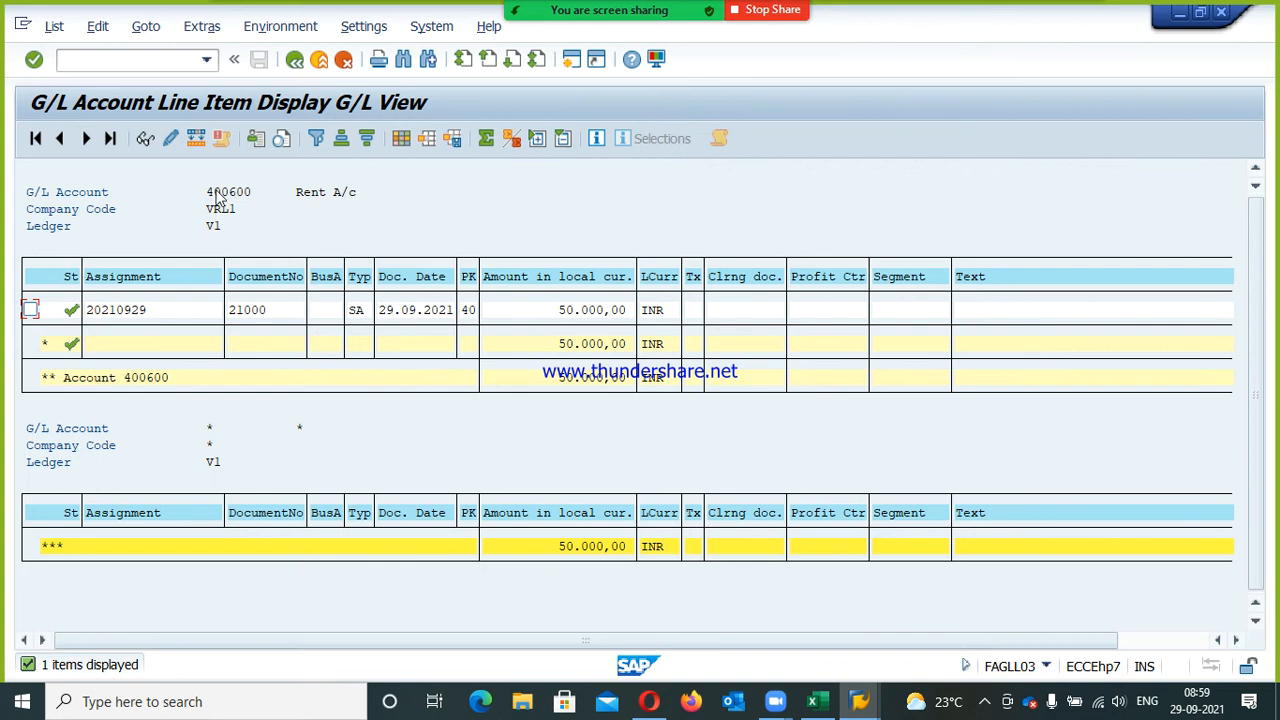
click(294, 60)
click(295, 61)
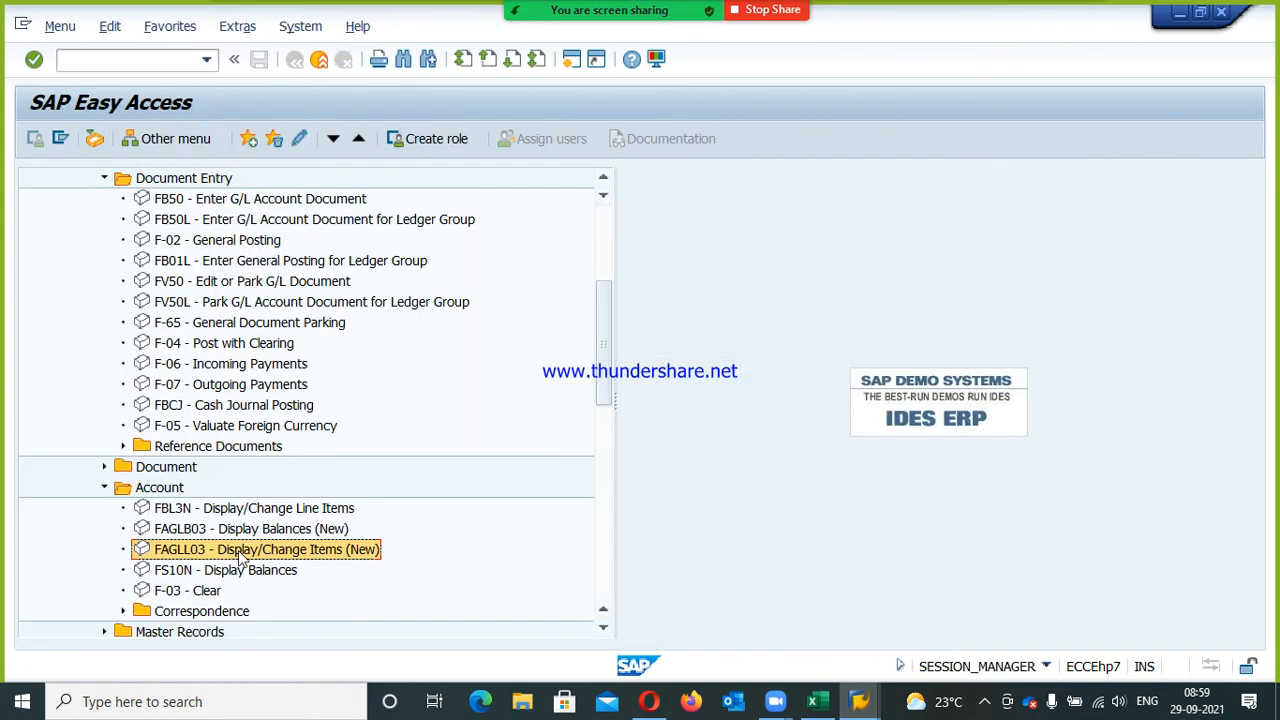
- Open FBL3N, Display/Change Line Items, and check its selection screen for a ledger option
click(192, 510)
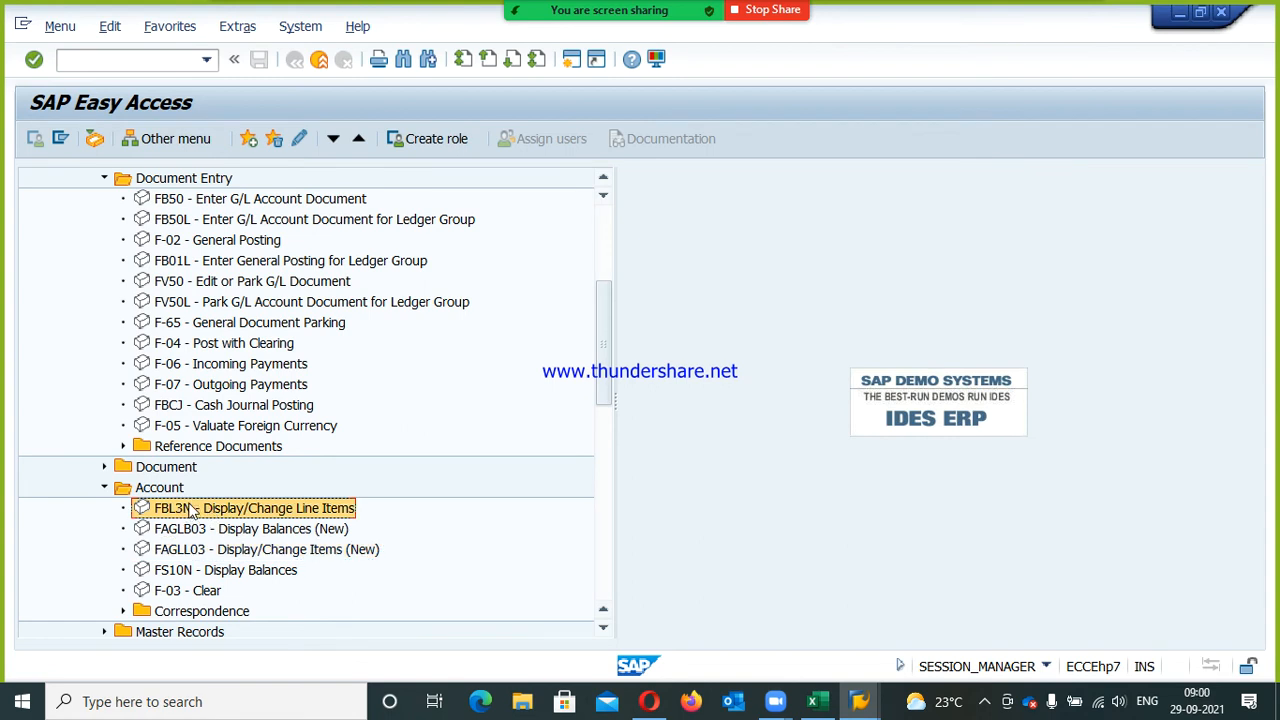
double_click(192, 510)
scroll(969, 523, down, 2)
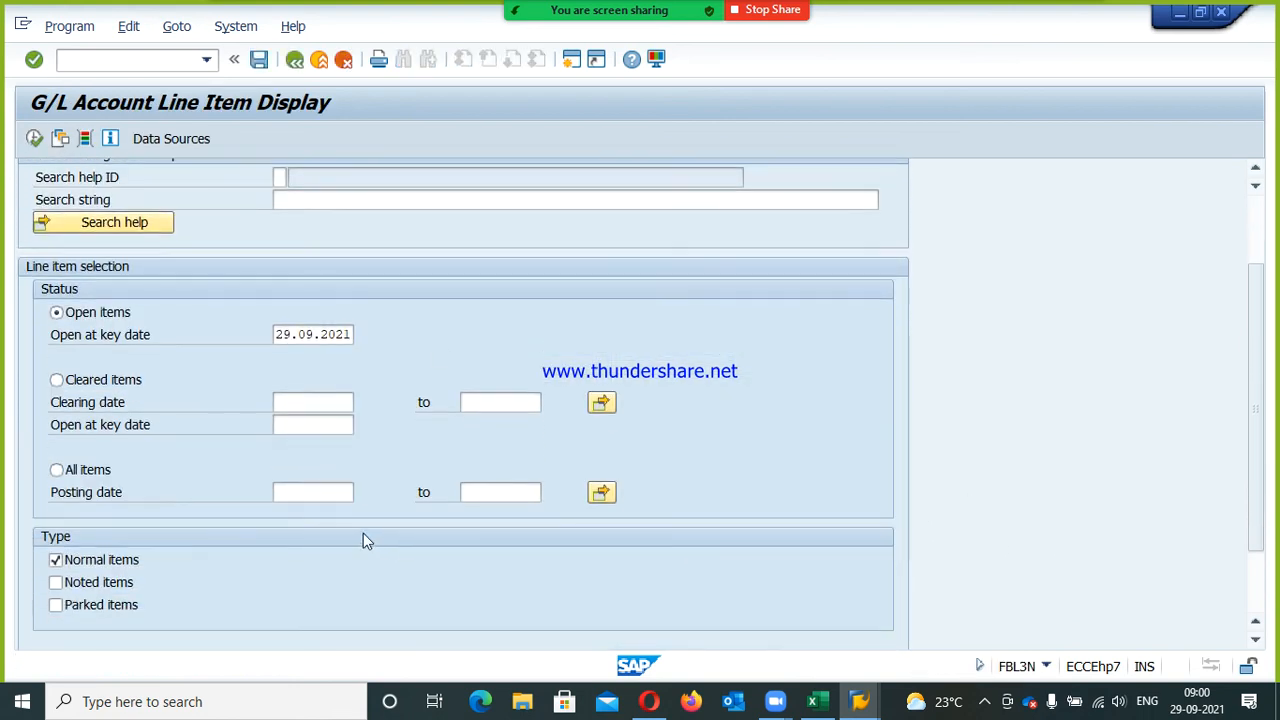
scroll(340, 540, down, 2)
scroll(510, 610, up, 2)
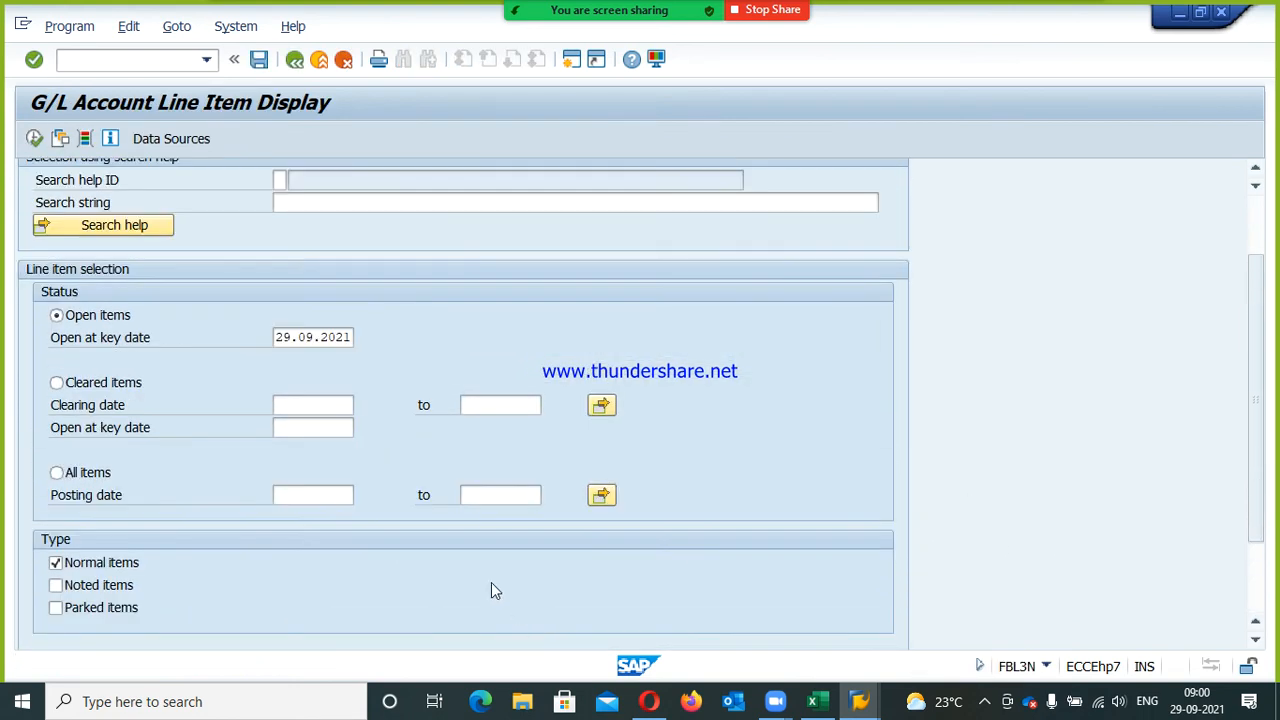
- Leave the FBL3N selection screen and open FAGLL03, Display/Change Items (New)
scroll(491, 590, up, 2)
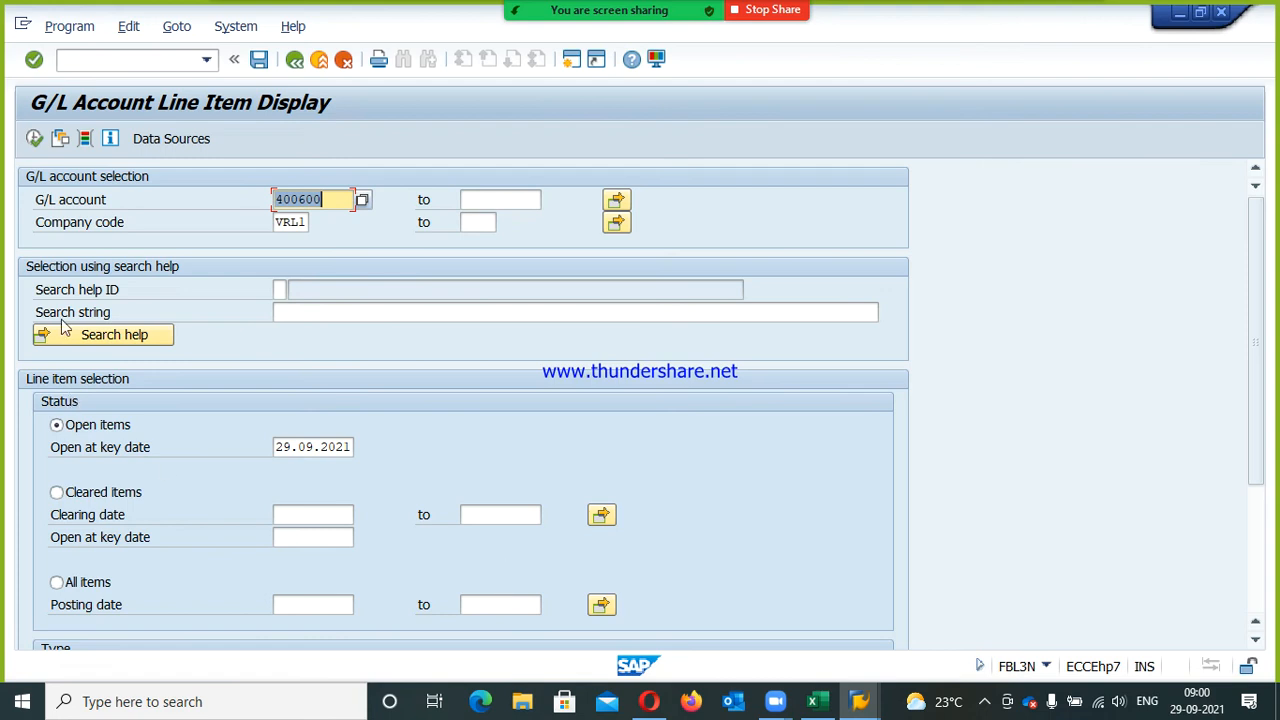
mouse_move(816, 704)
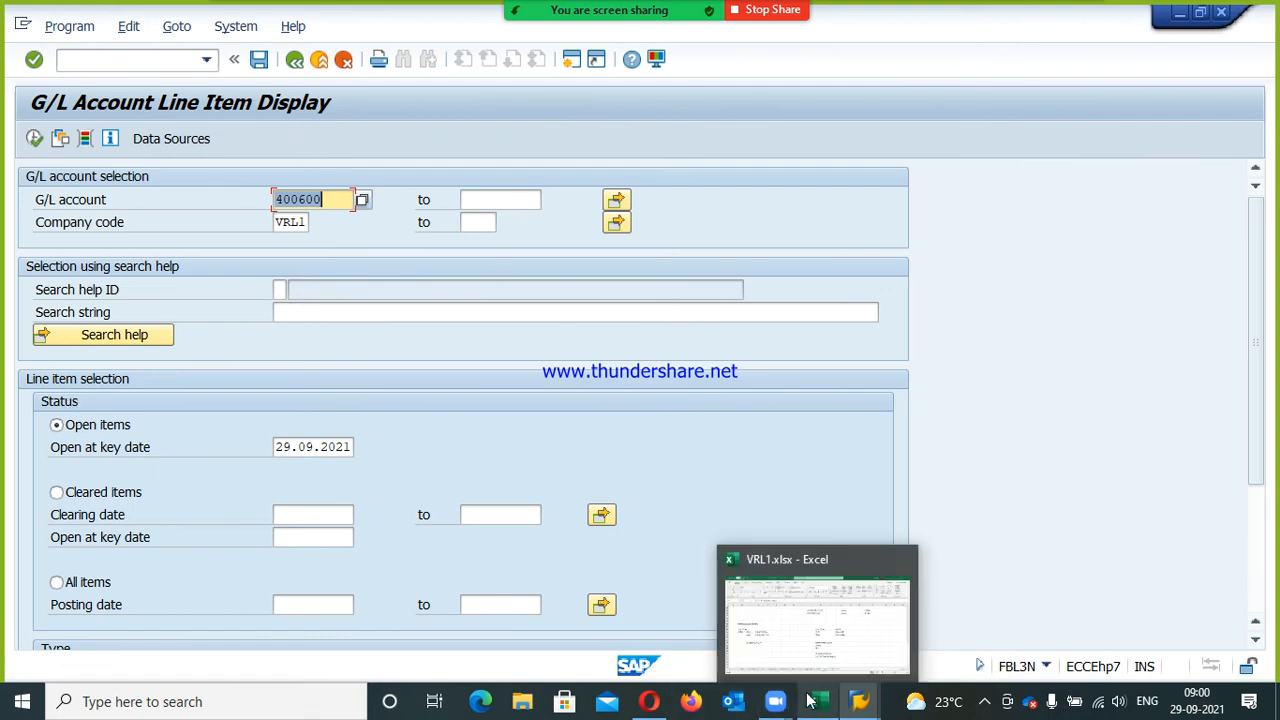
click(294, 60)
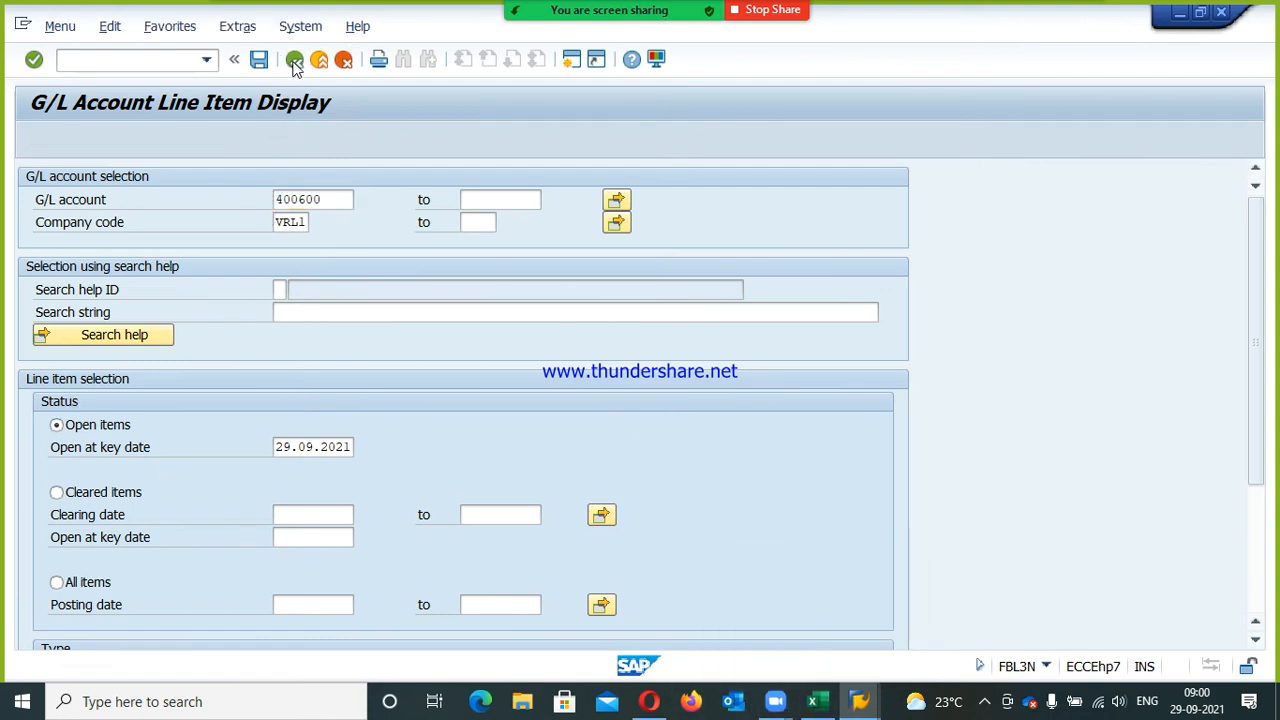
click(220, 554)
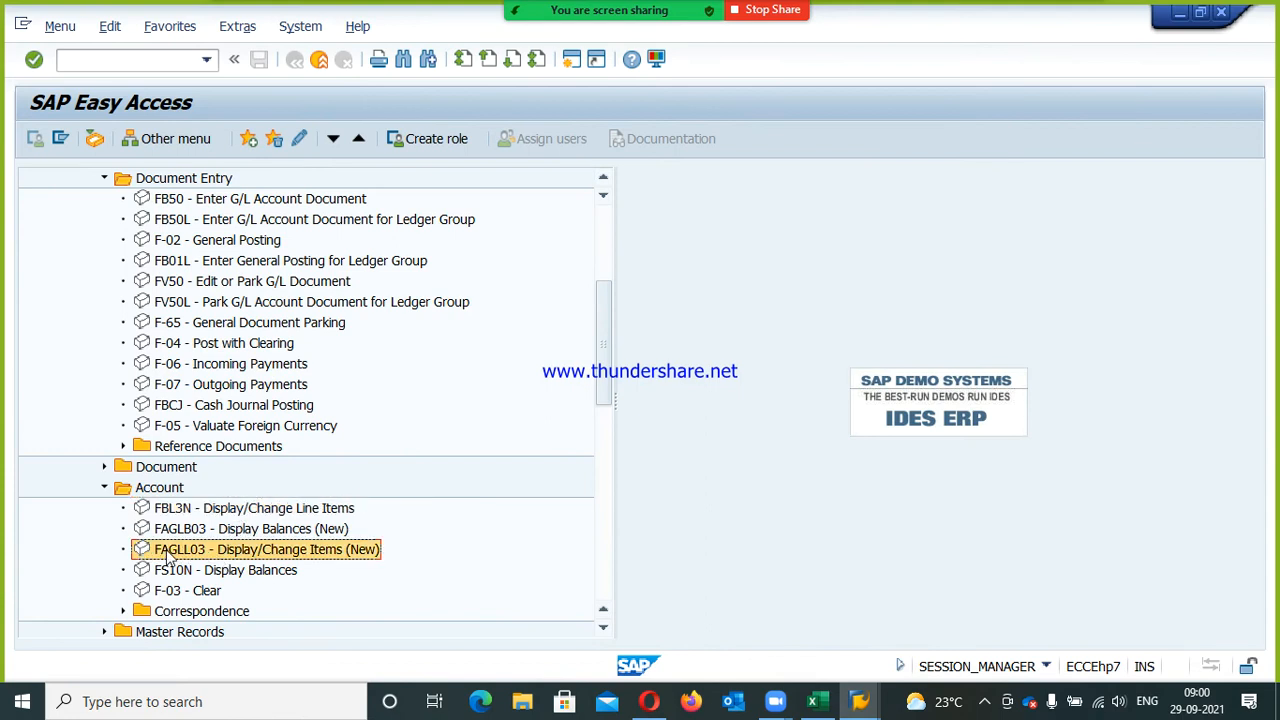
double_click(170, 556)
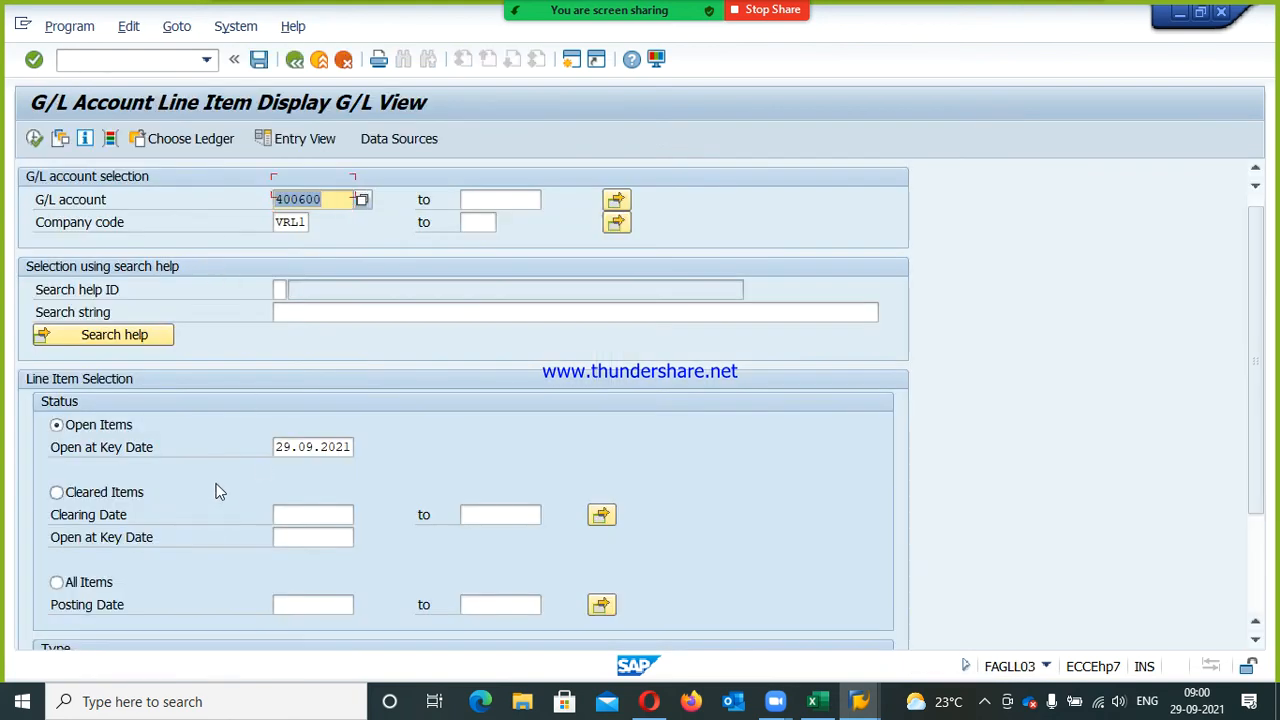
- Set the ledger for the G/L view line item selection to v1
scroll(225, 498, down, 2)
click(172, 139)
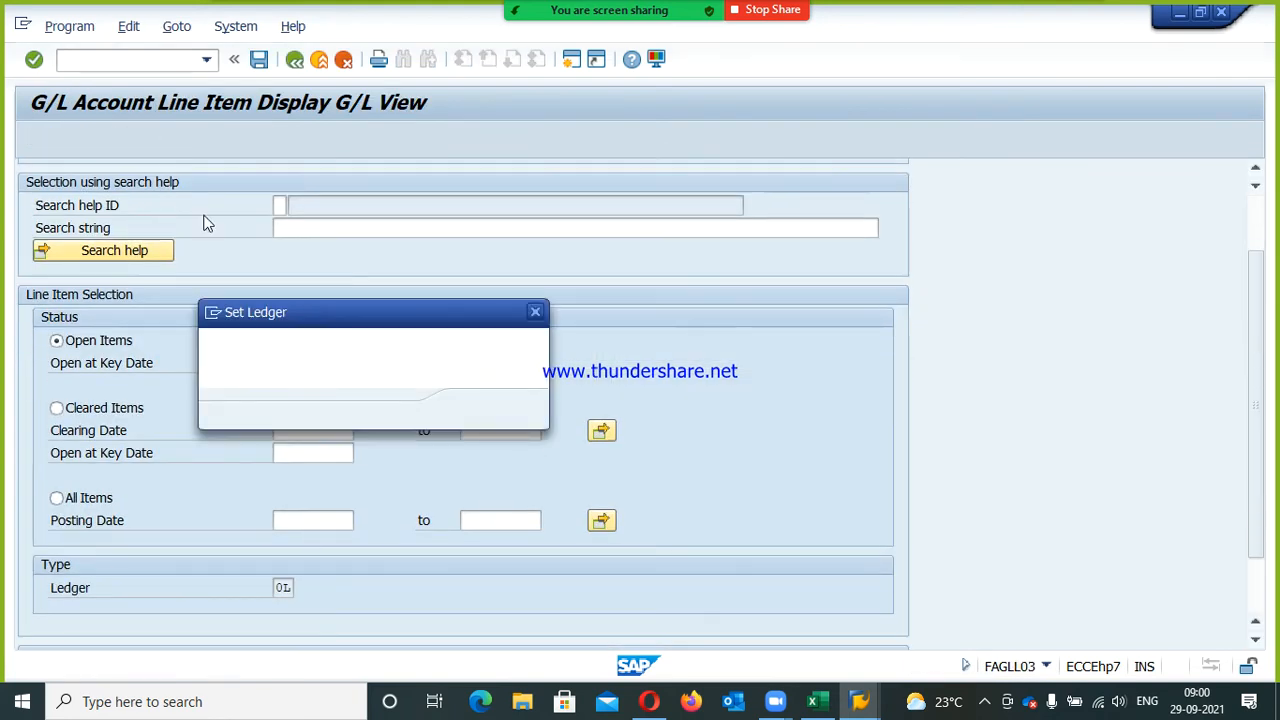
text(v1)
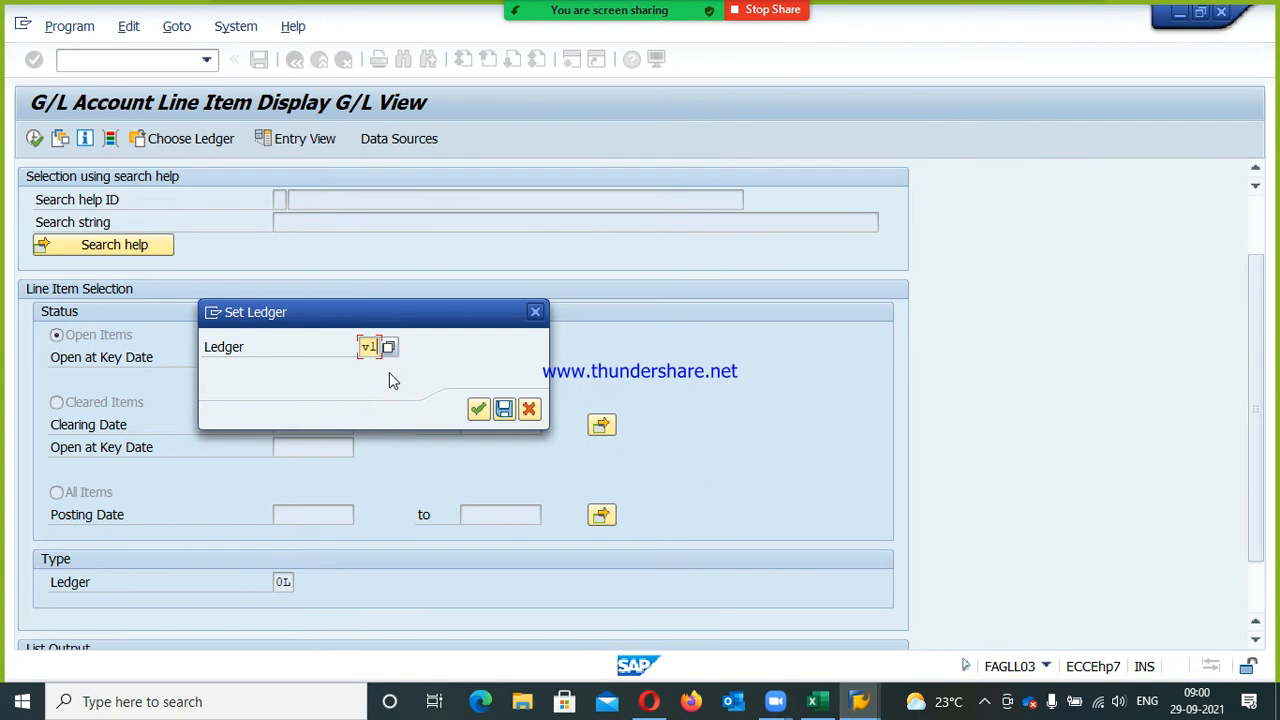
key(Return)
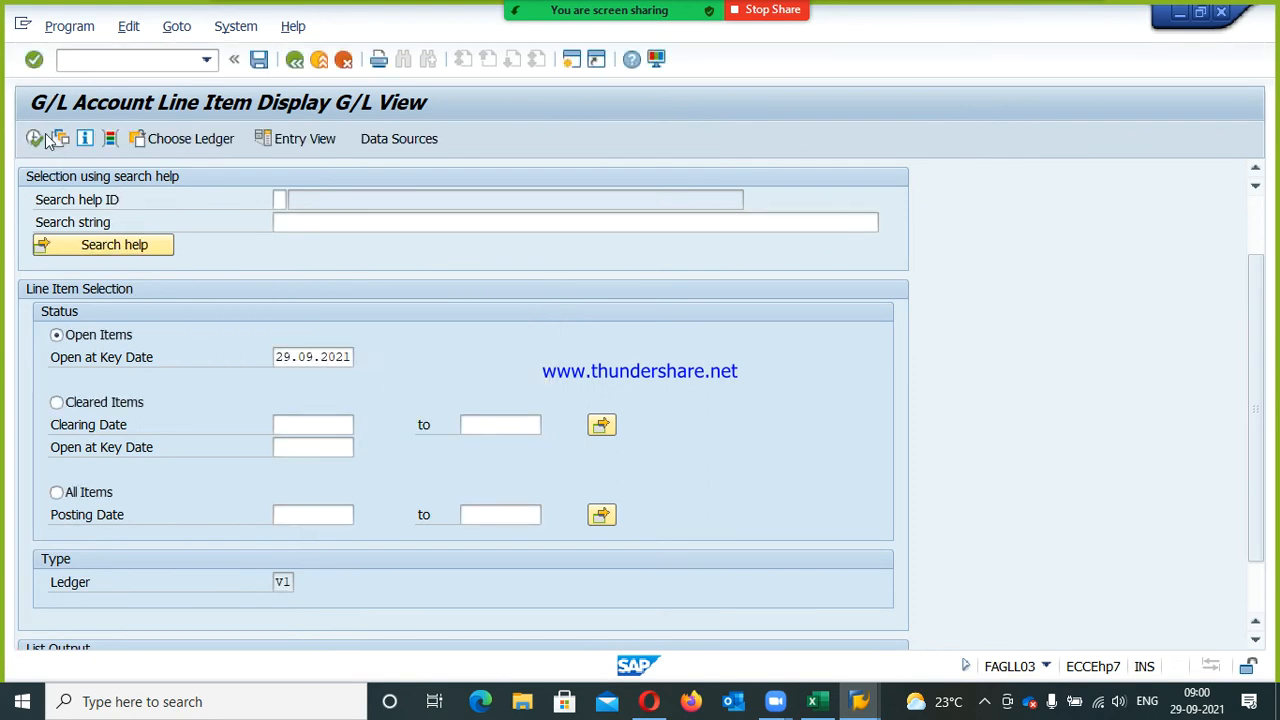
- Display all items of account 400600 for the chosen ledger, review the list, and return to SAP Easy Access
scroll(218, 293, up, 2)
click(57, 576)
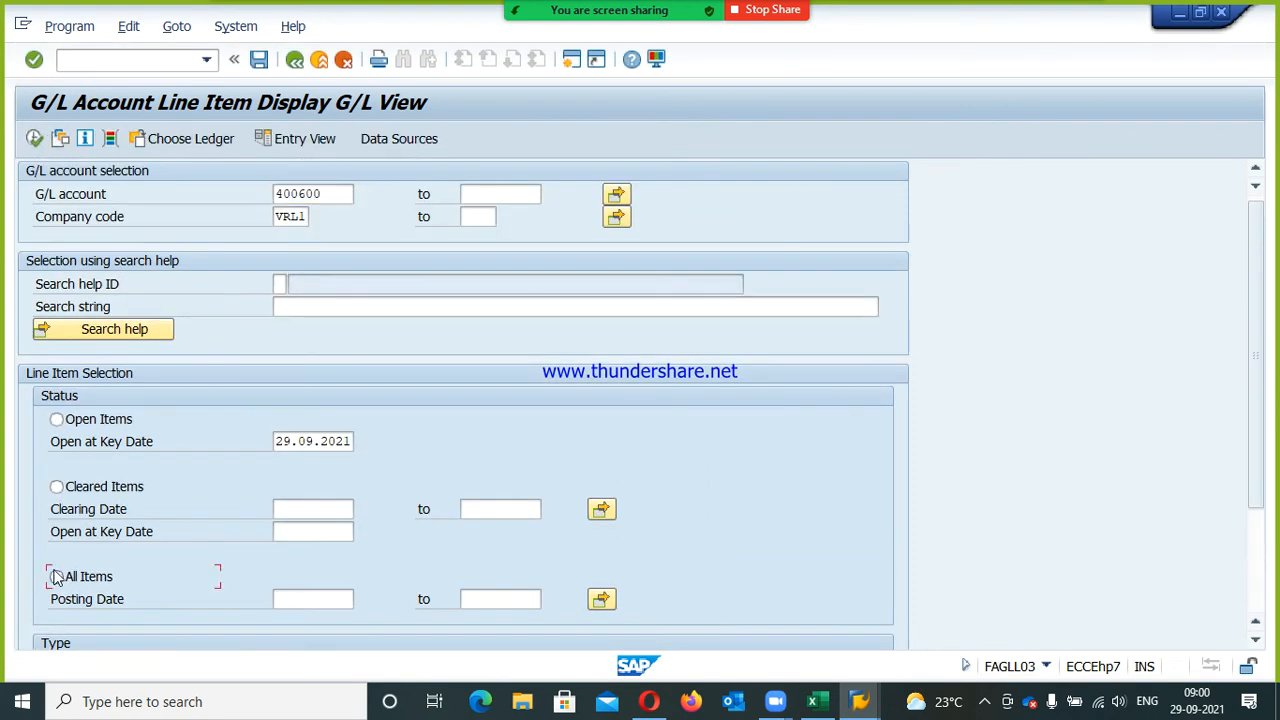
click(34, 139)
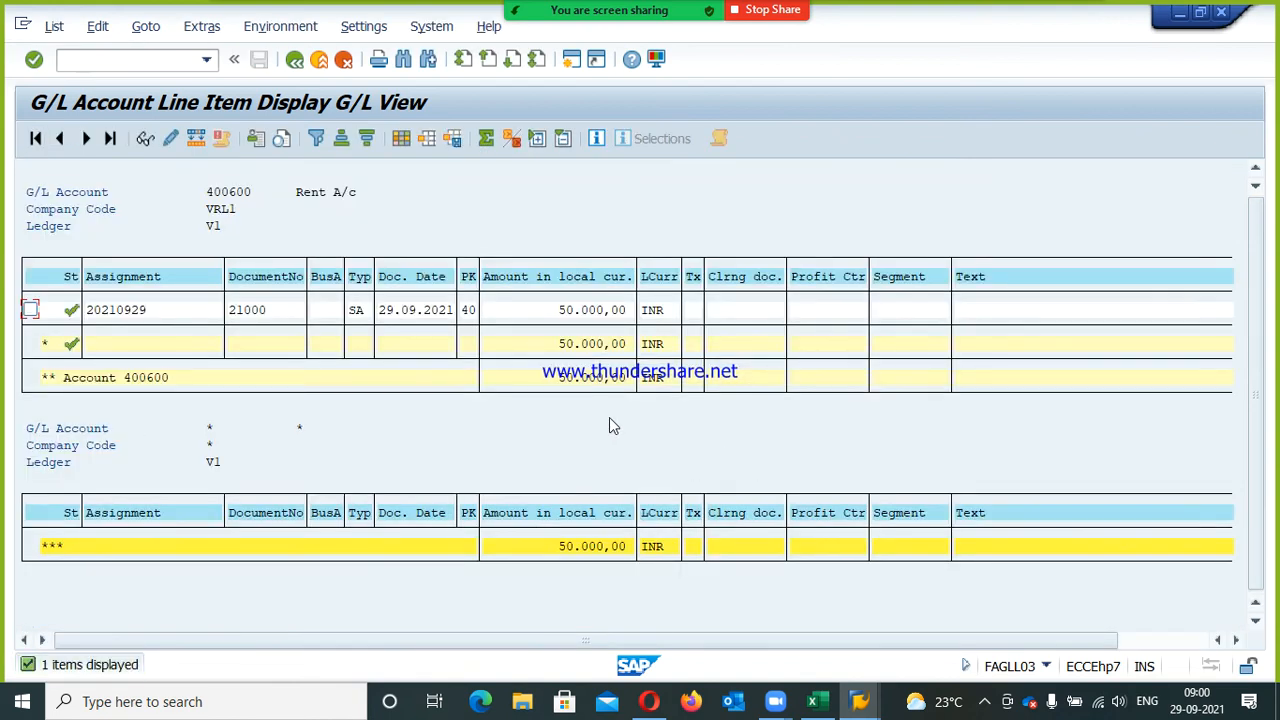
click(296, 61)
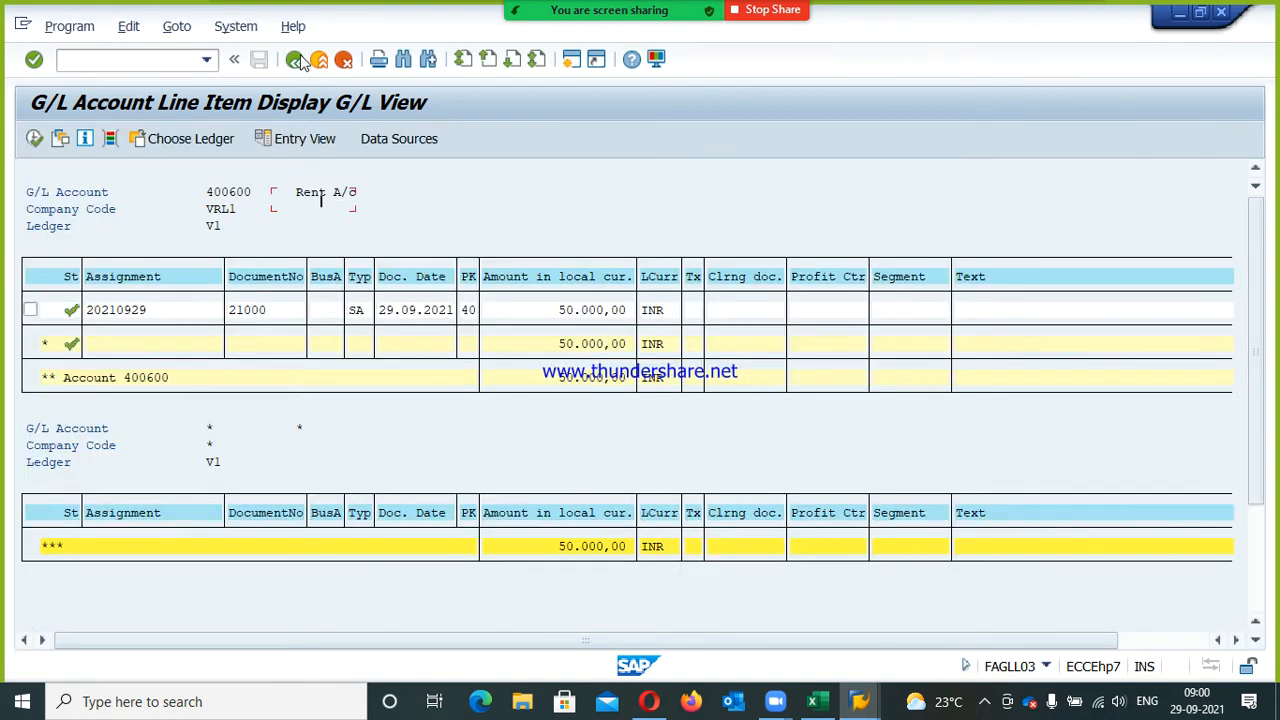
click(296, 61)
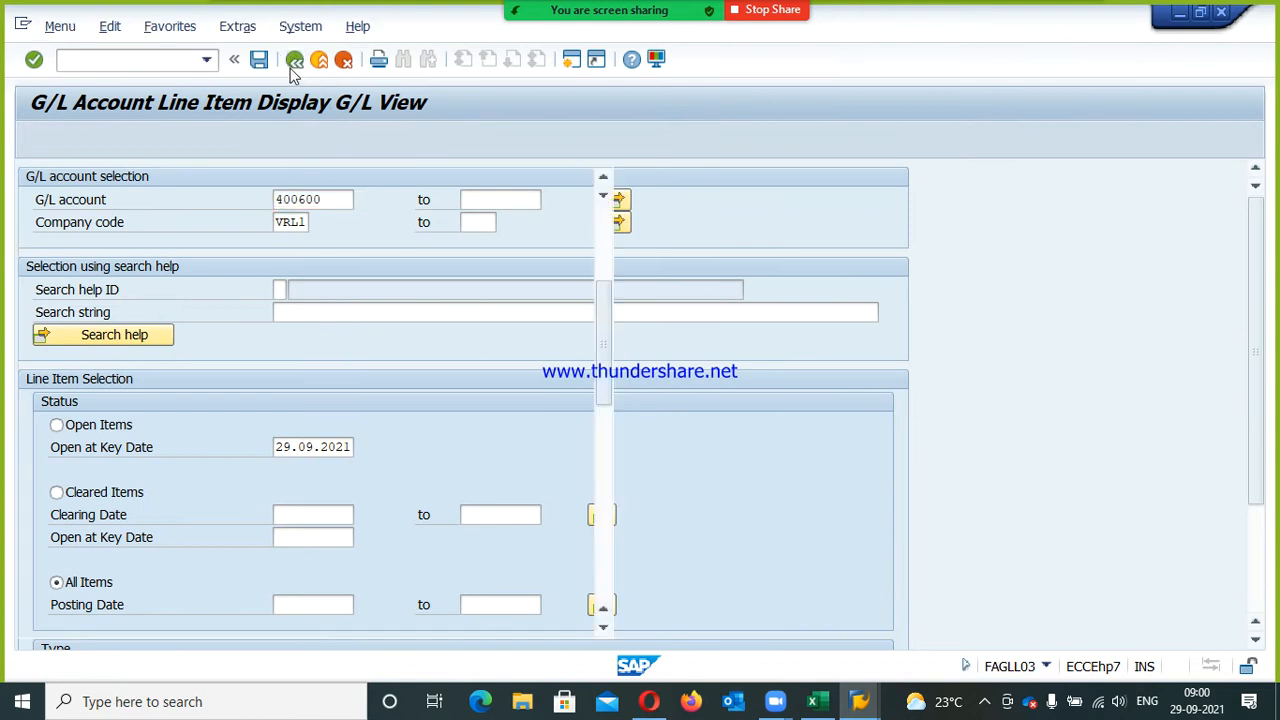
- Compare the FB50 and FB50L document entry transactions with the account display transactions in the General Ledger menu
scroll(261, 593, up, 2)
scroll(261, 593, up, 2)
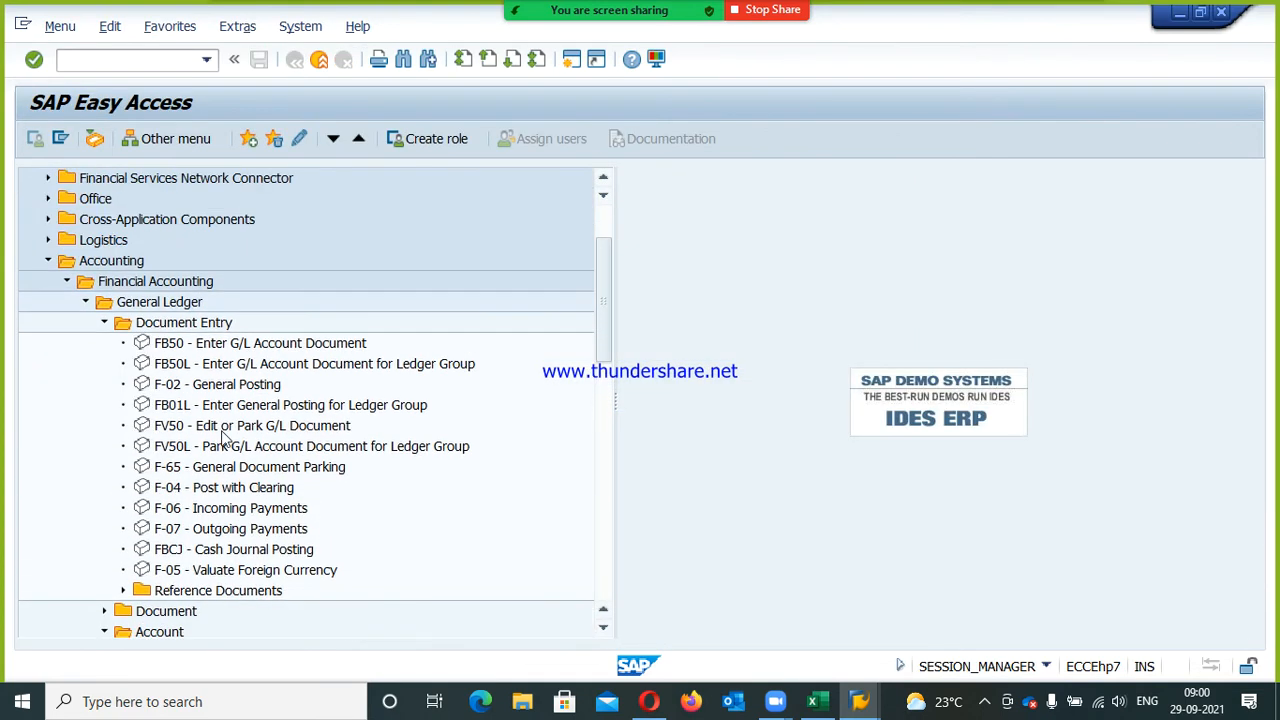
click(200, 346)
click(207, 368)
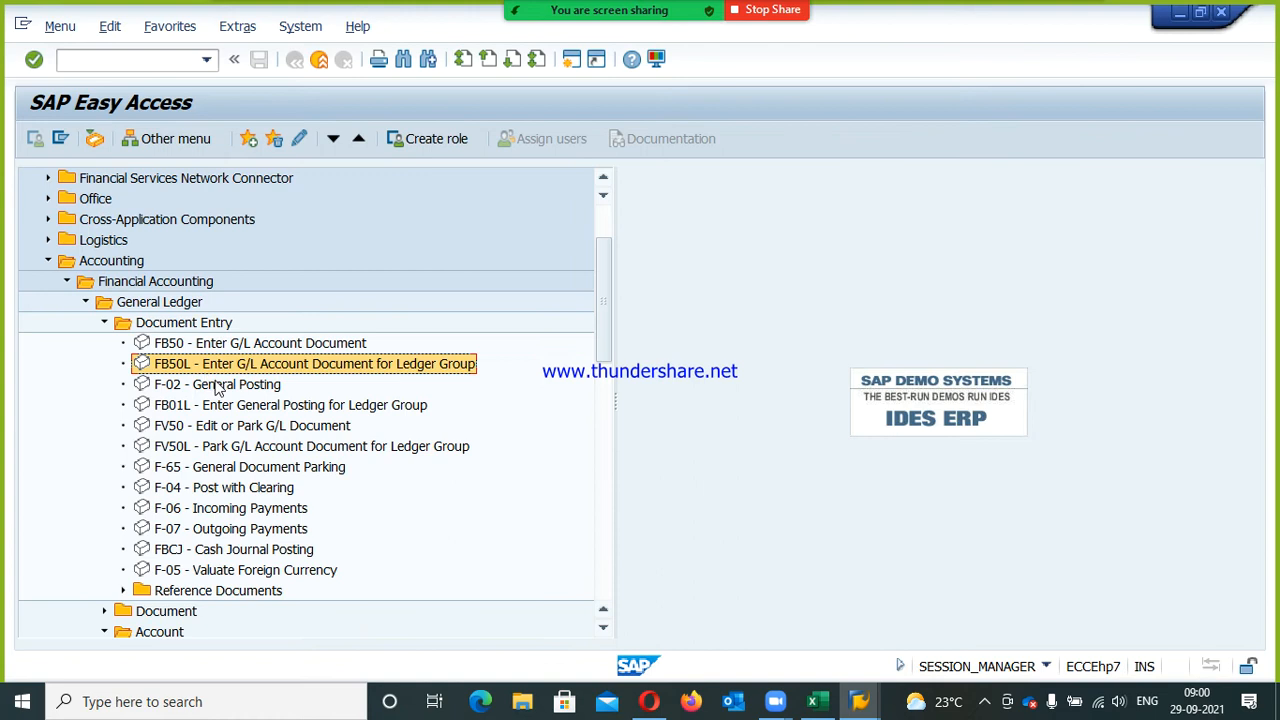
click(210, 348)
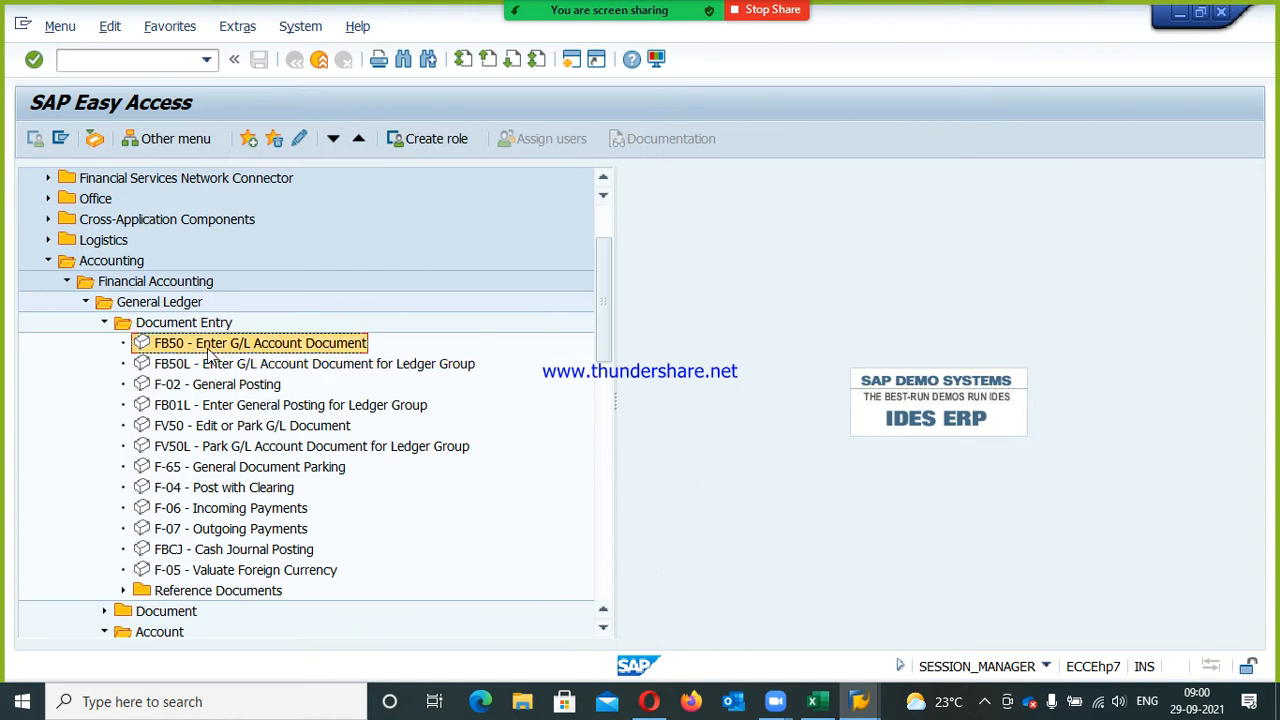
scroll(242, 413, down, 3)
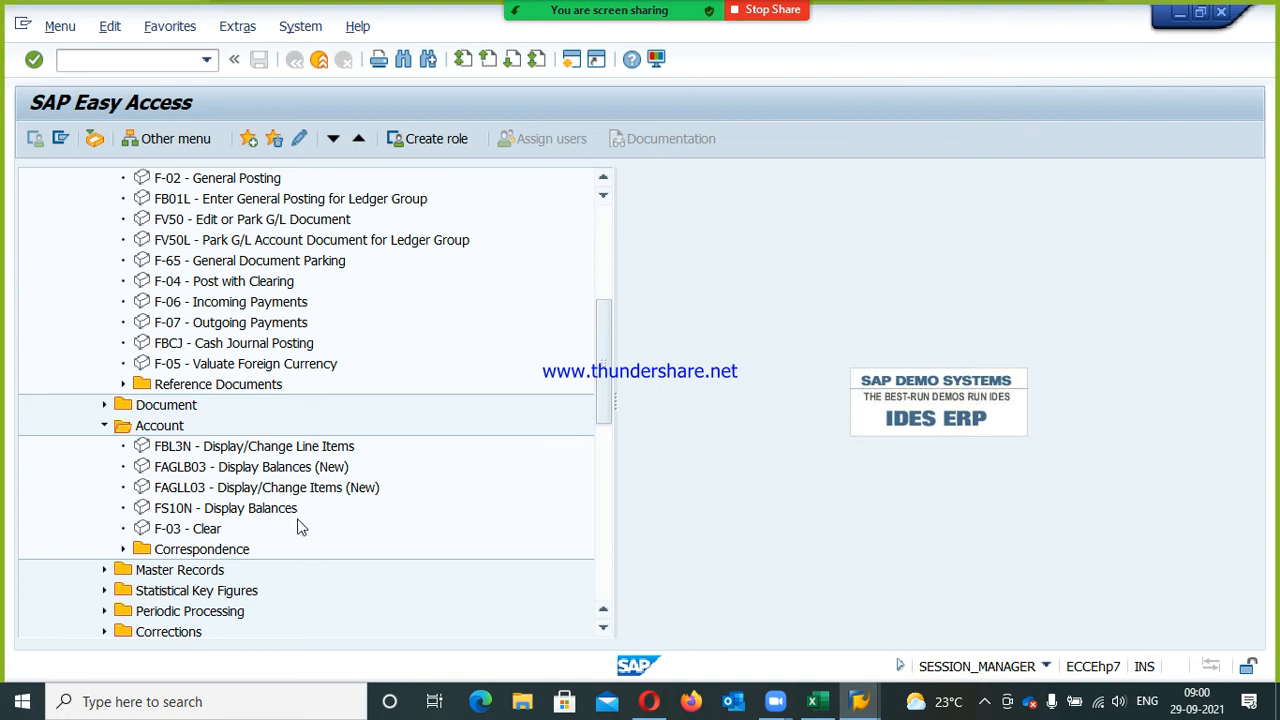
- Switch to the VRL1.xlsx workbook in Excel and review the New GL notes on ledgers, currency and document splitting
click(818, 703)
scroll(271, 474, up, 11)
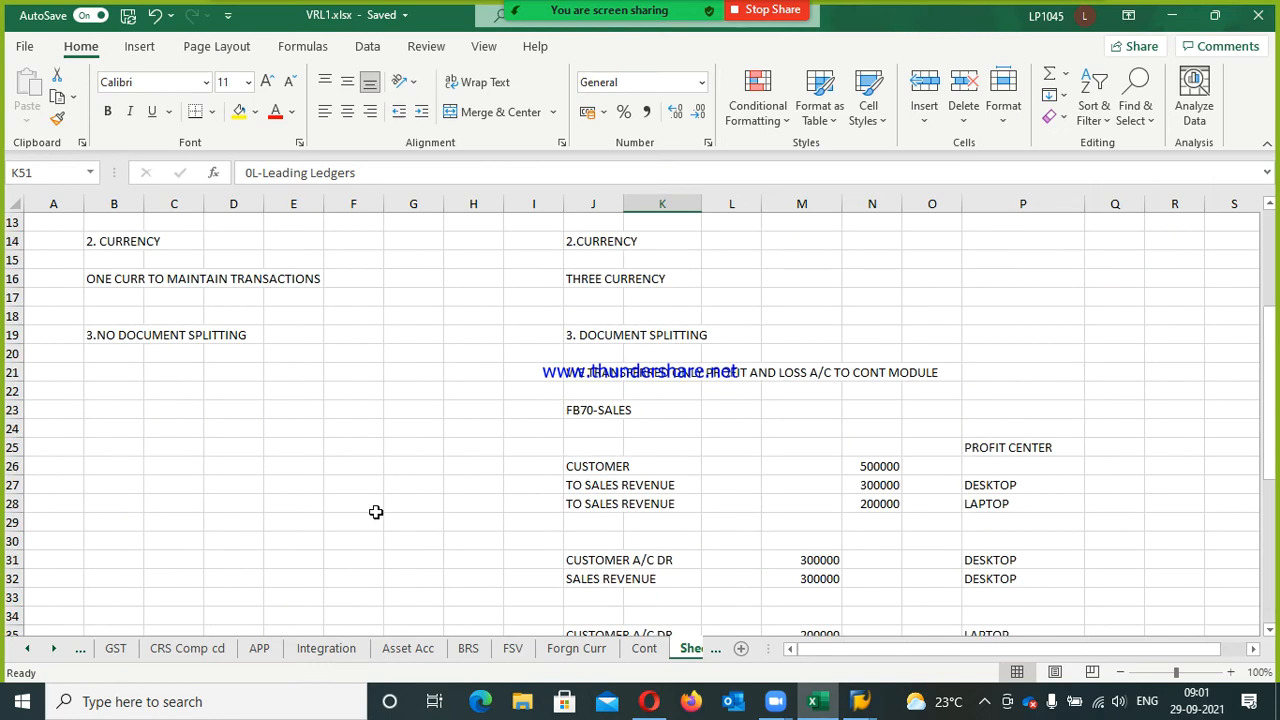
click(574, 356)
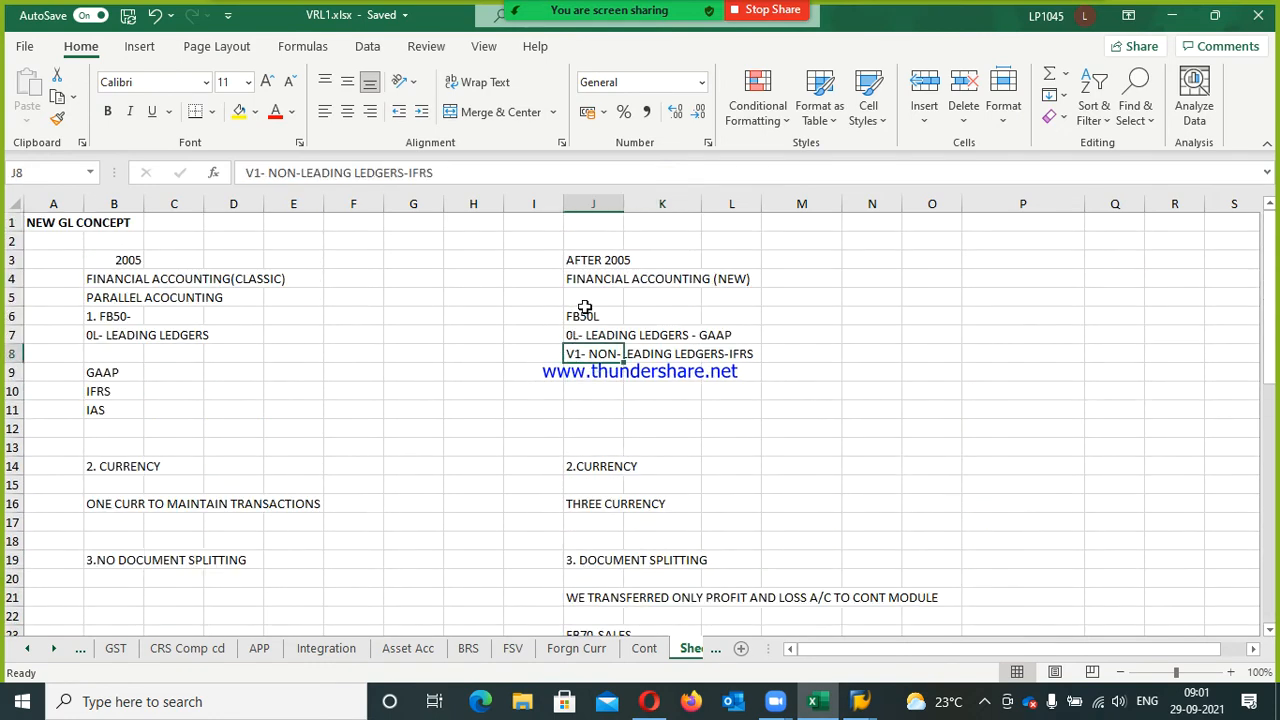
click(590, 303)
key(Down)
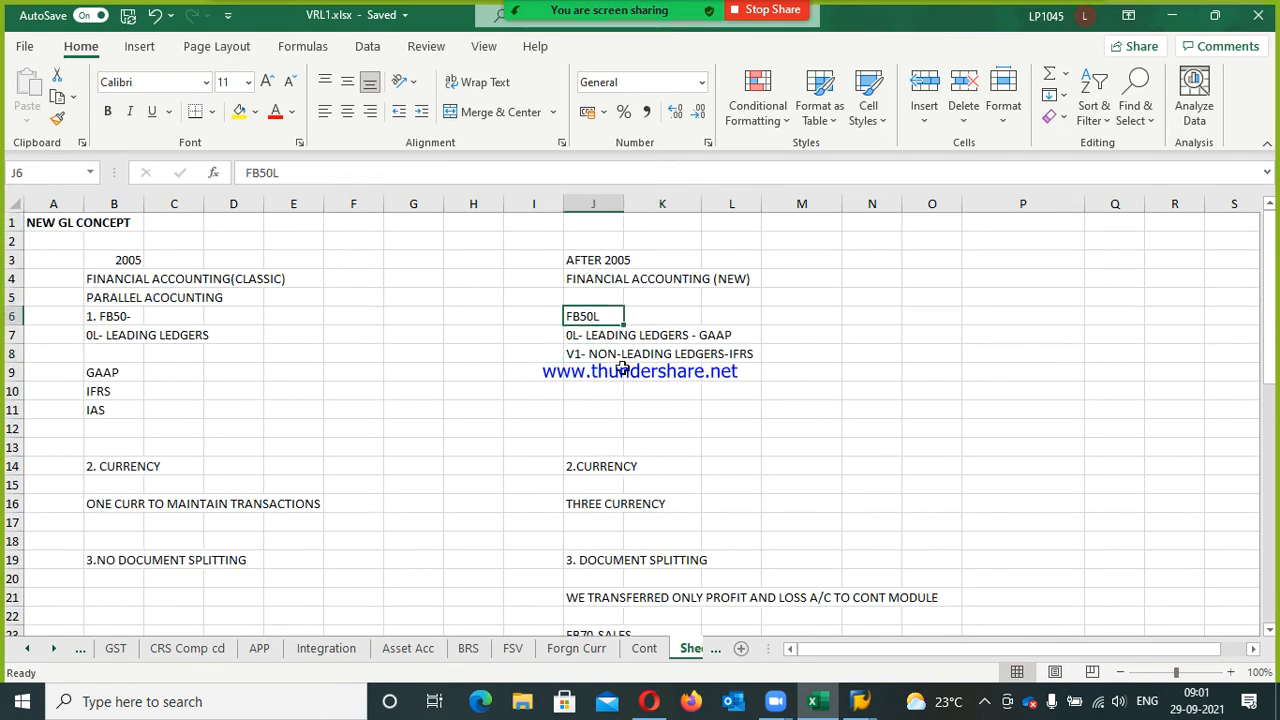
scroll(612, 387, down, 4)
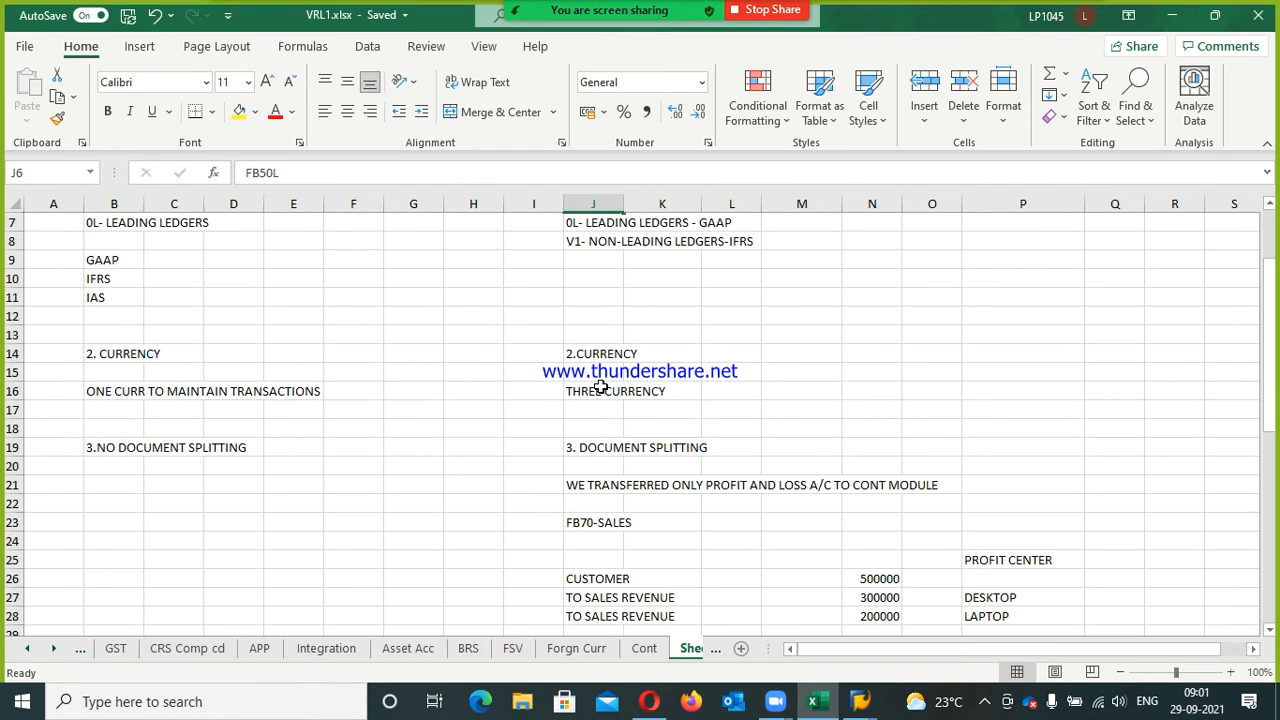
click(615, 338)
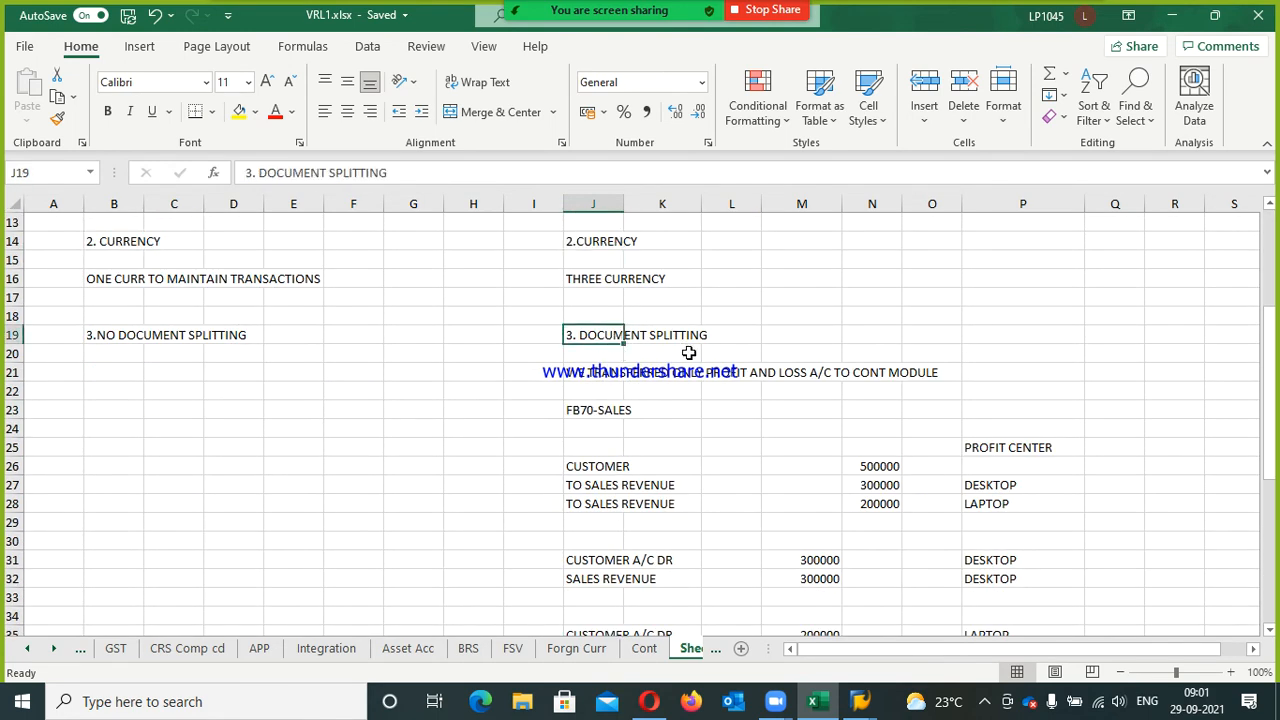
click(172, 243)
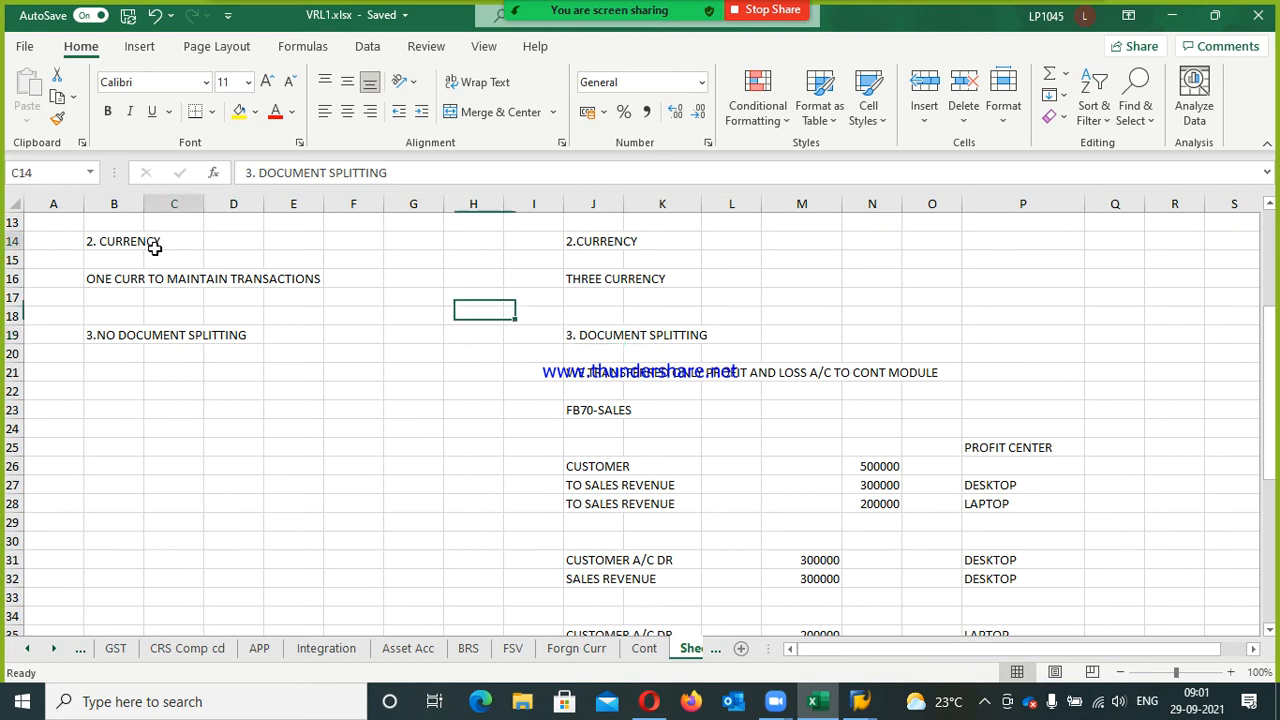
click(600, 332)
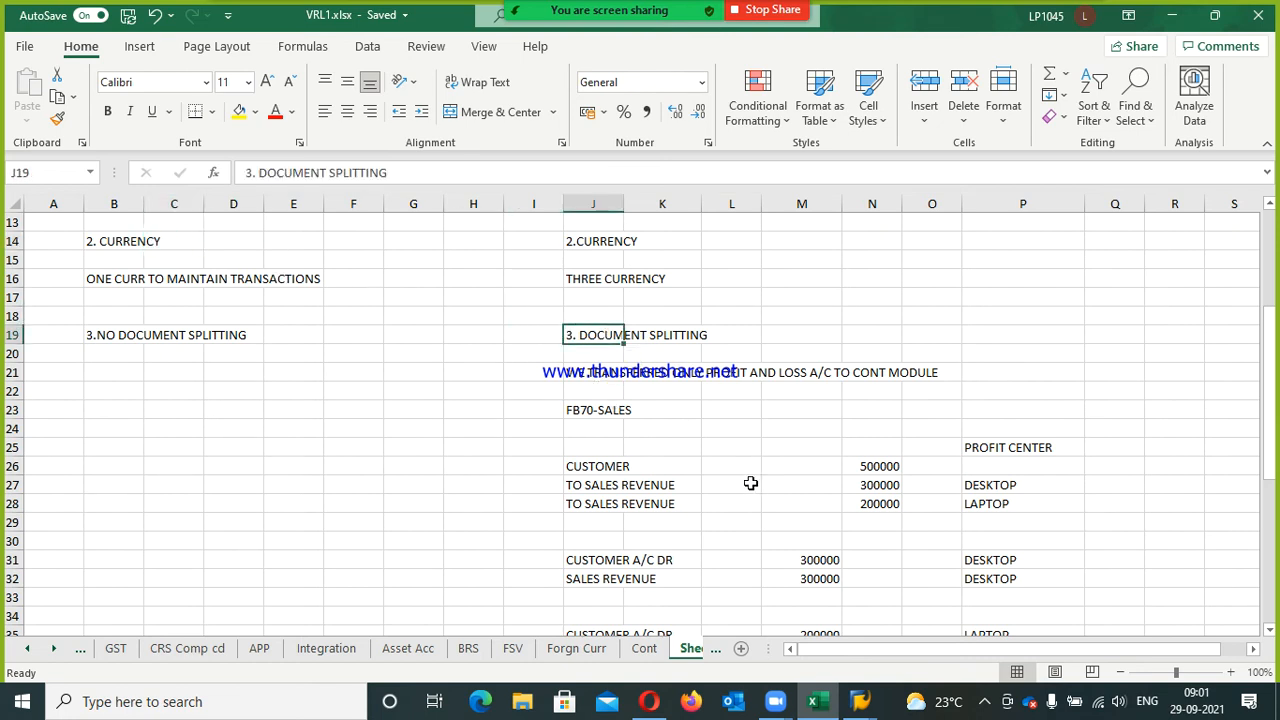
click(569, 371)
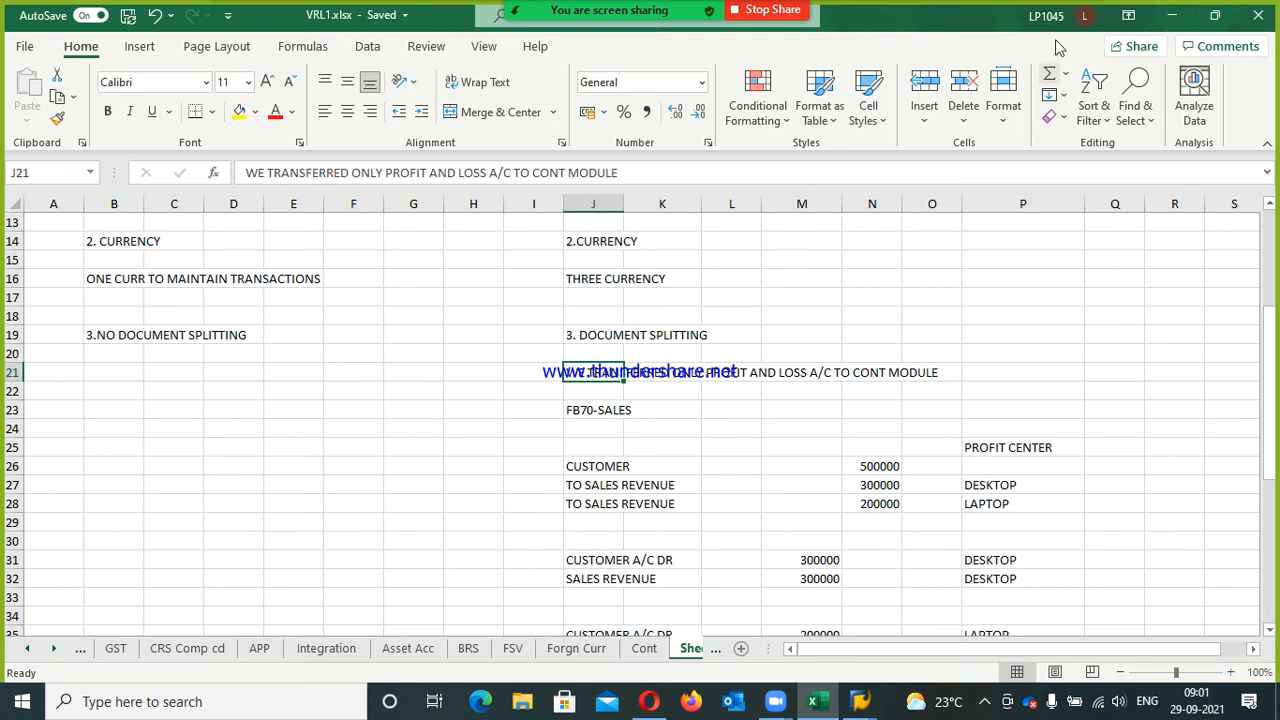
- Switch to the SAP Display IMG session and collapse the Document and Financial Accounting Global Settings (New) nodes
click(1172, 15)
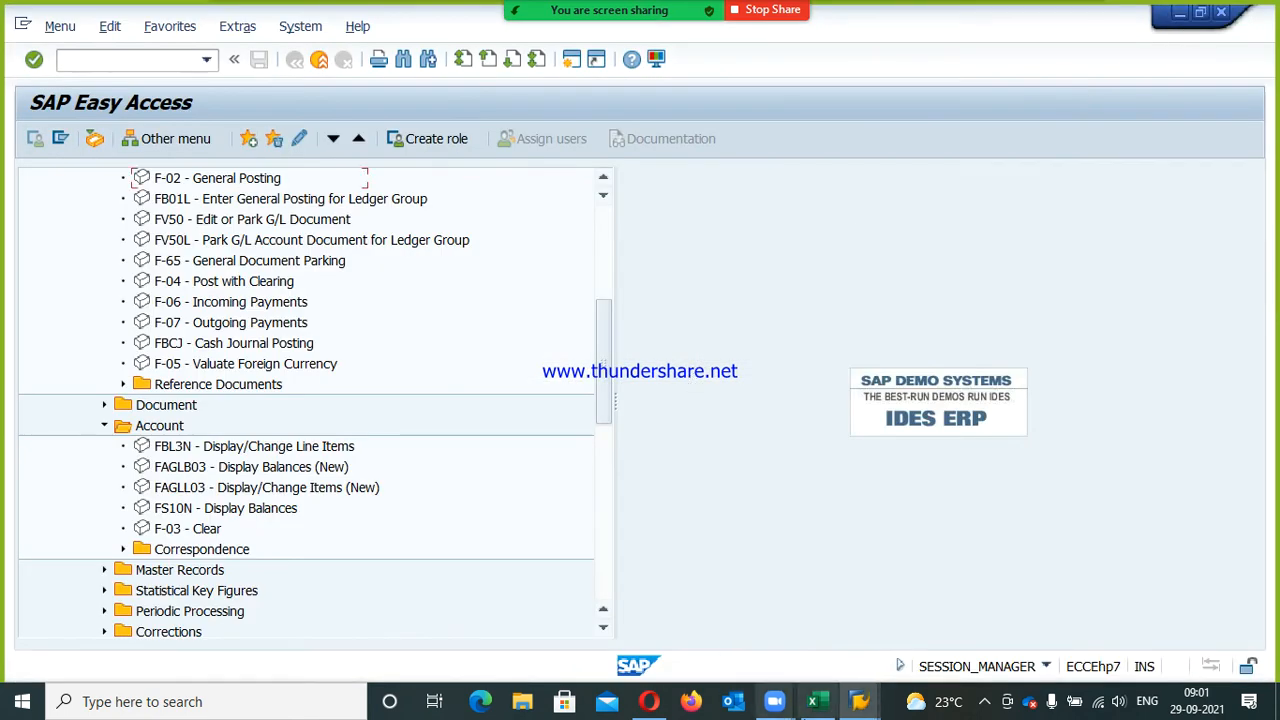
click(858, 701)
click(908, 646)
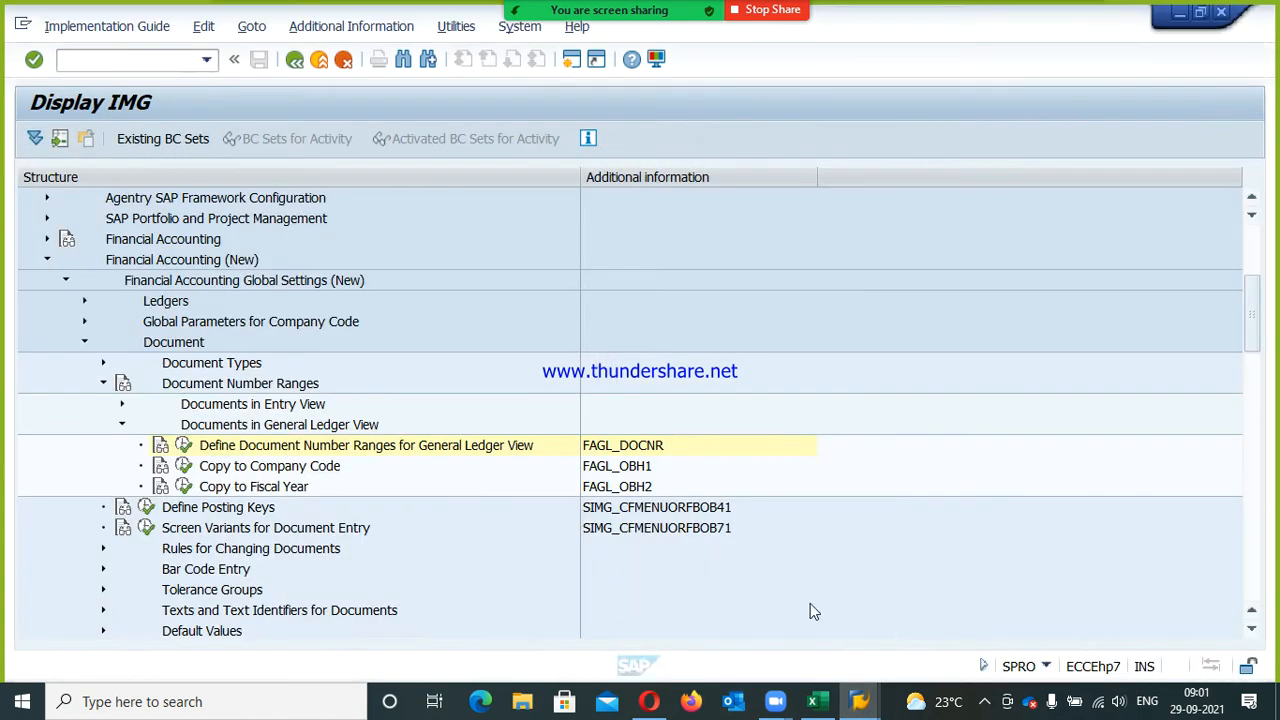
click(85, 343)
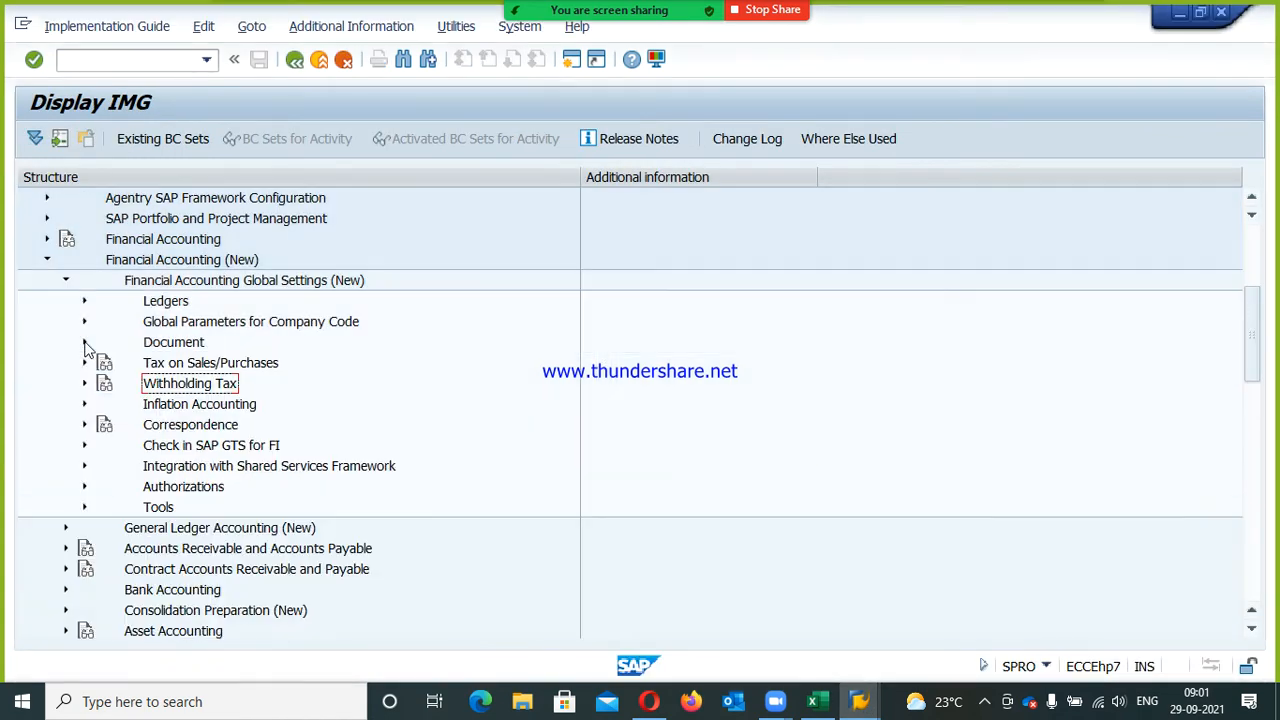
click(66, 280)
click(154, 264)
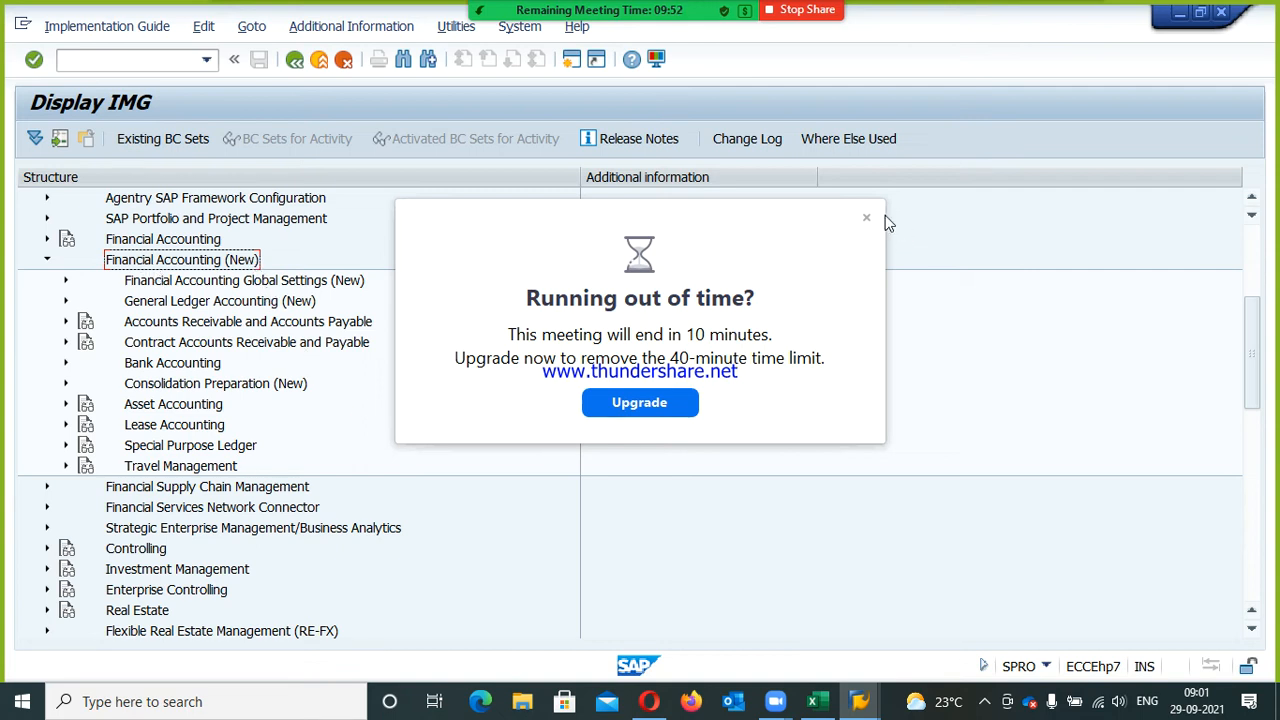
- Dismiss the meeting time notice and expand General Ledger Accounting (New), Business Transactions, down to the Document Splitting activities
click(866, 218)
click(130, 303)
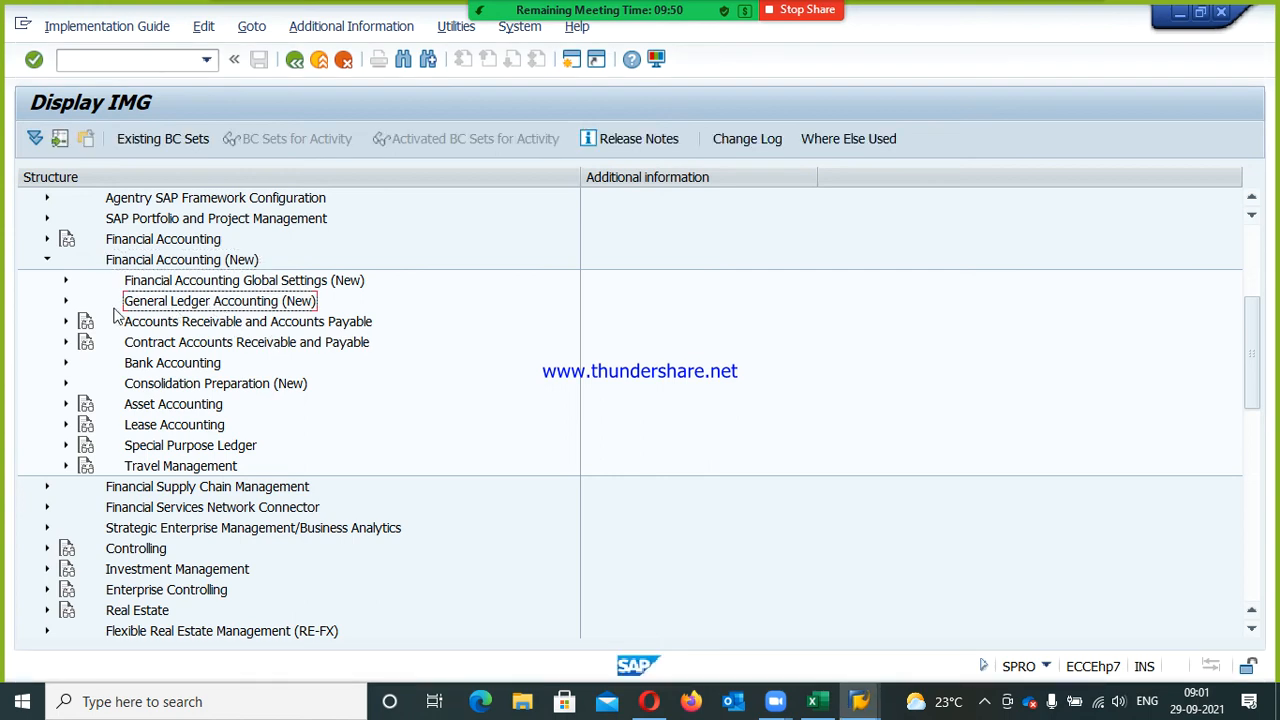
click(66, 302)
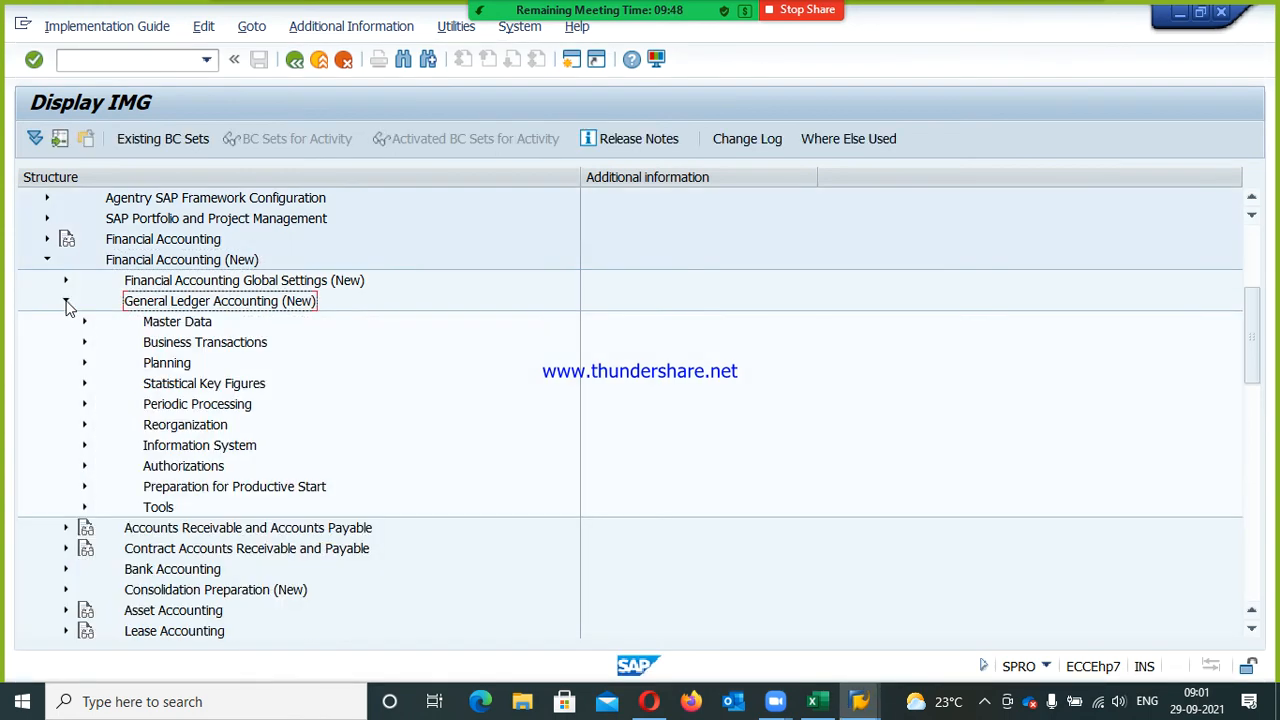
click(190, 346)
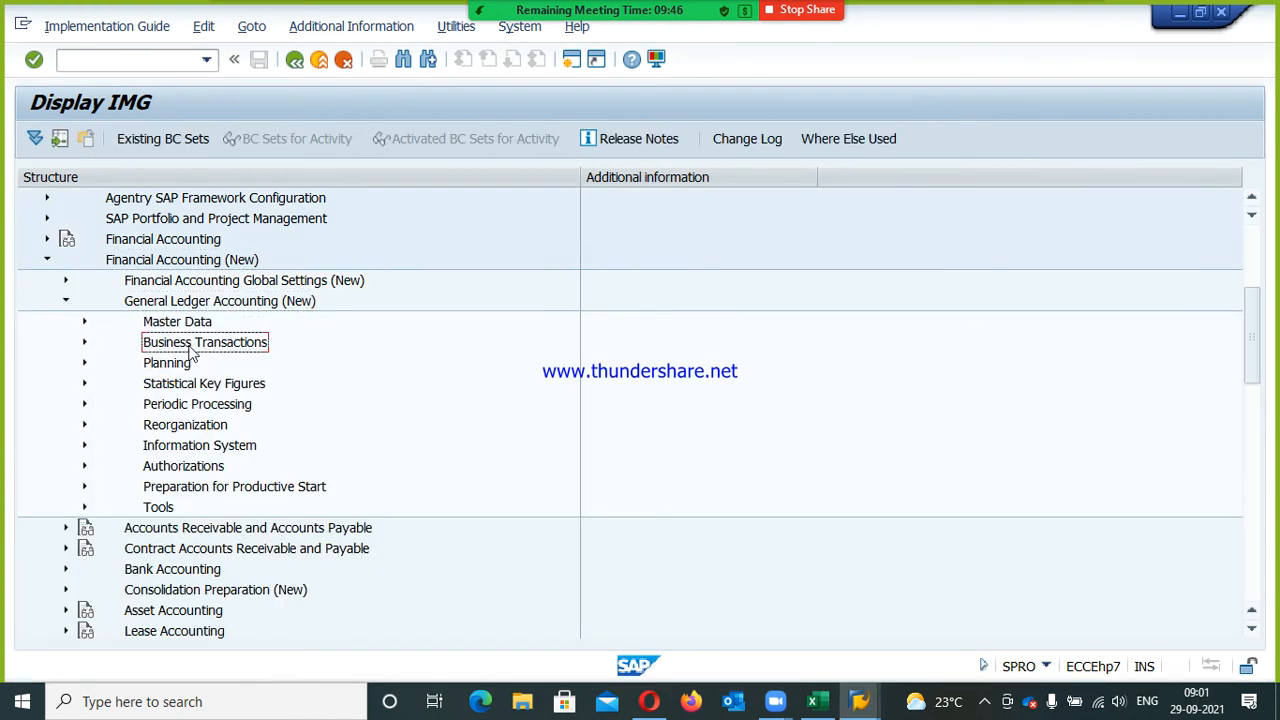
click(84, 342)
click(211, 390)
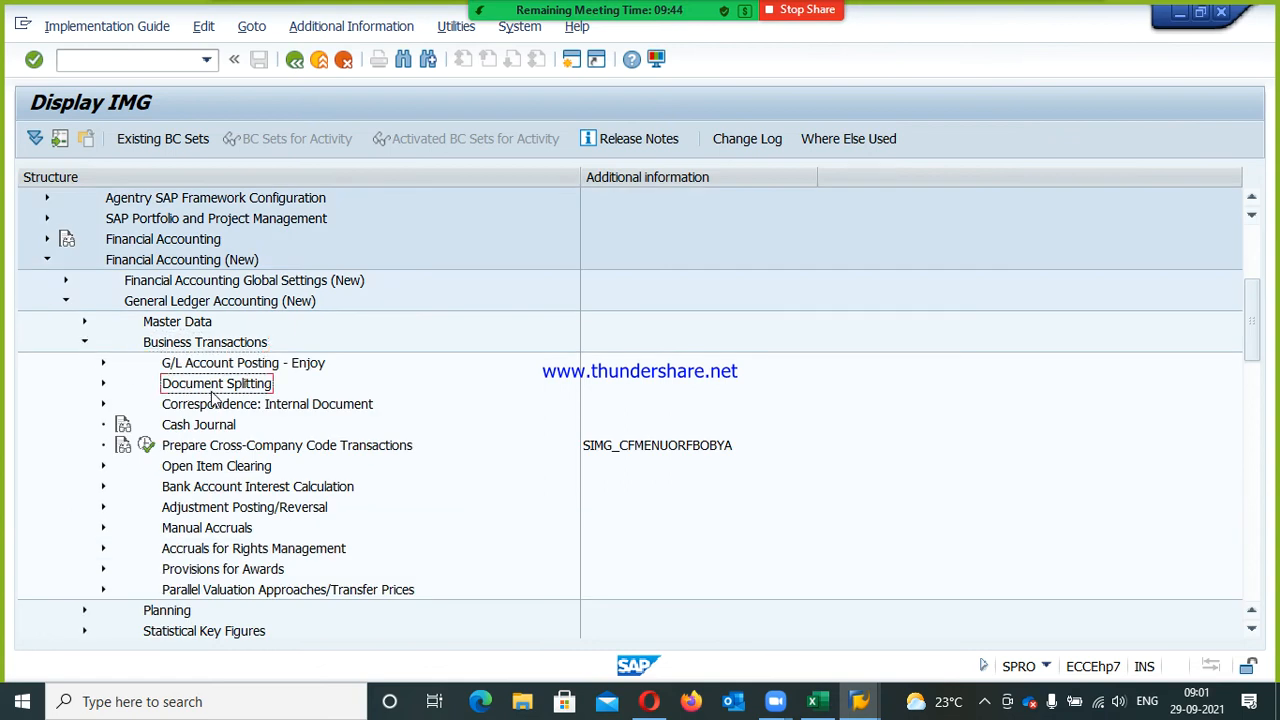
click(103, 383)
- Open Classify G/L Accounts for Document Splitting for chart of accounts VRCA and start new entries
click(258, 428)
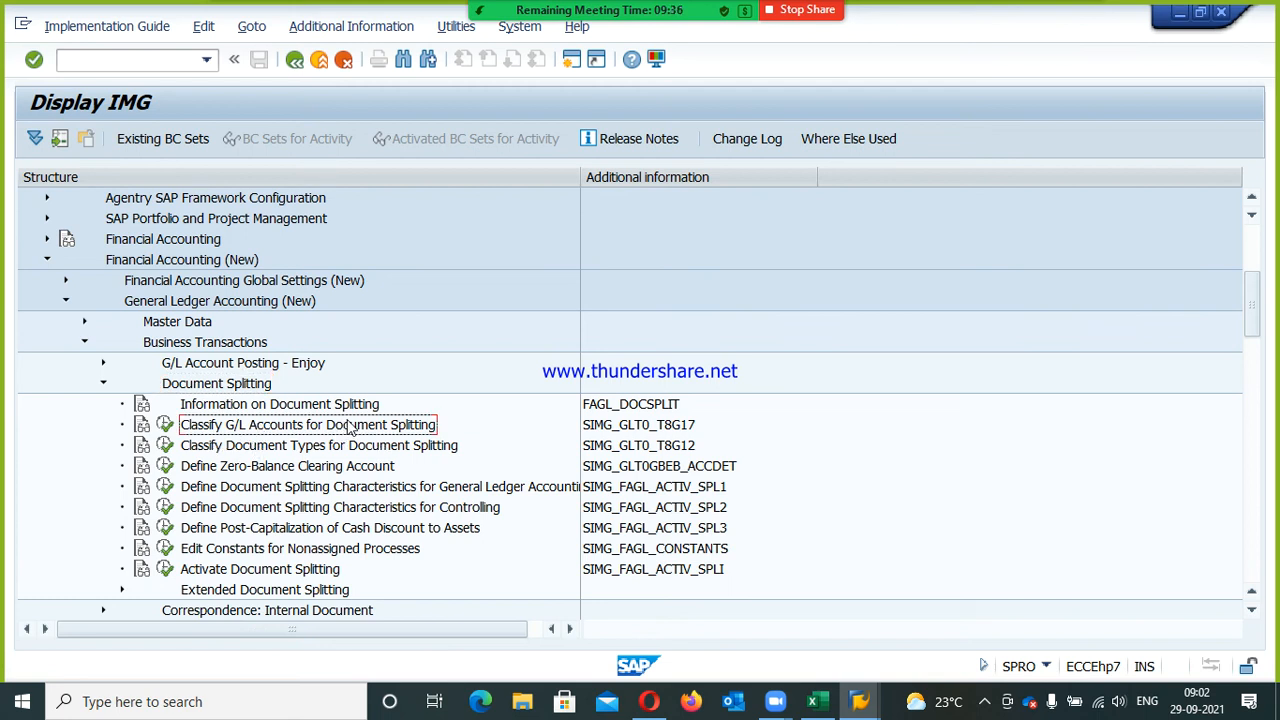
click(172, 430)
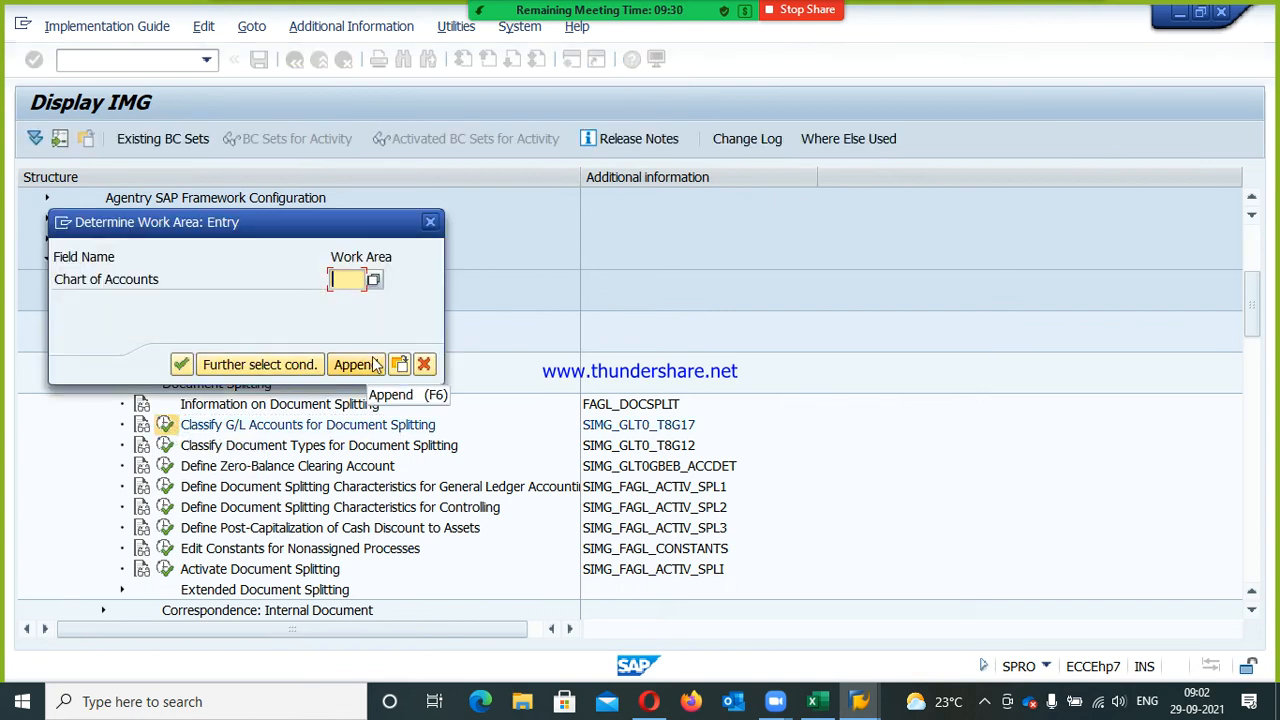
text(vrca)
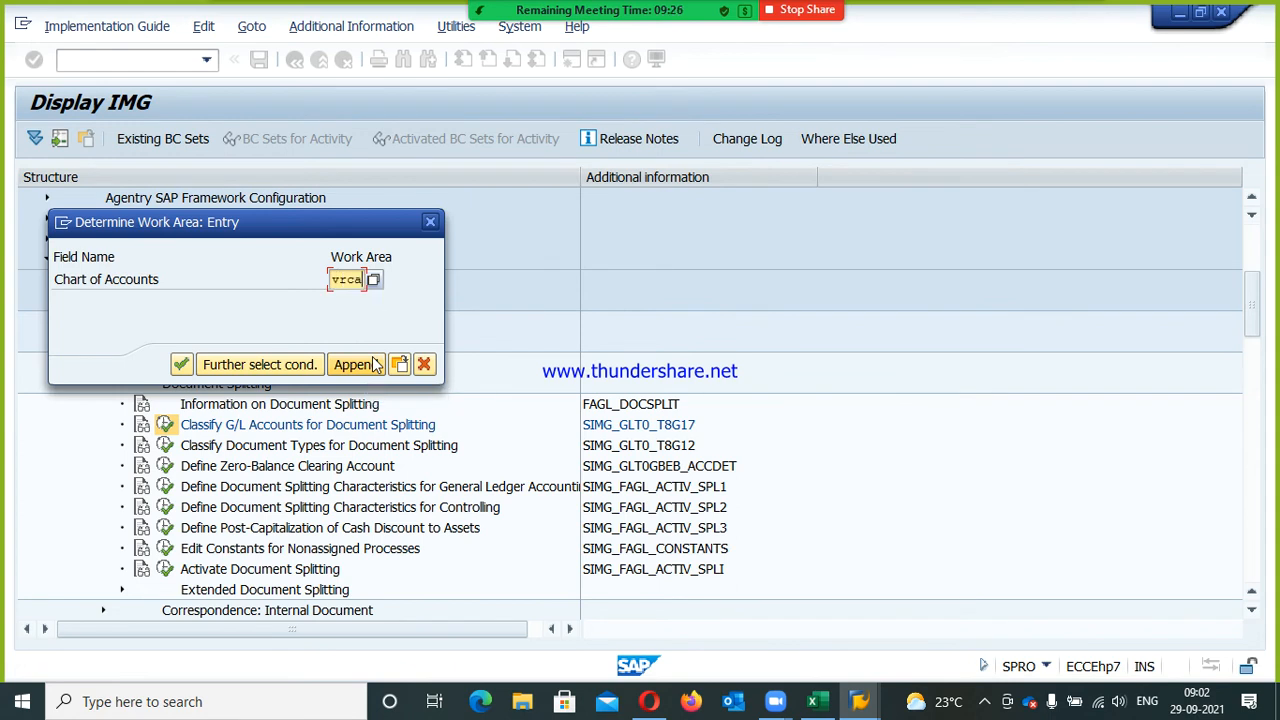
click(375, 365)
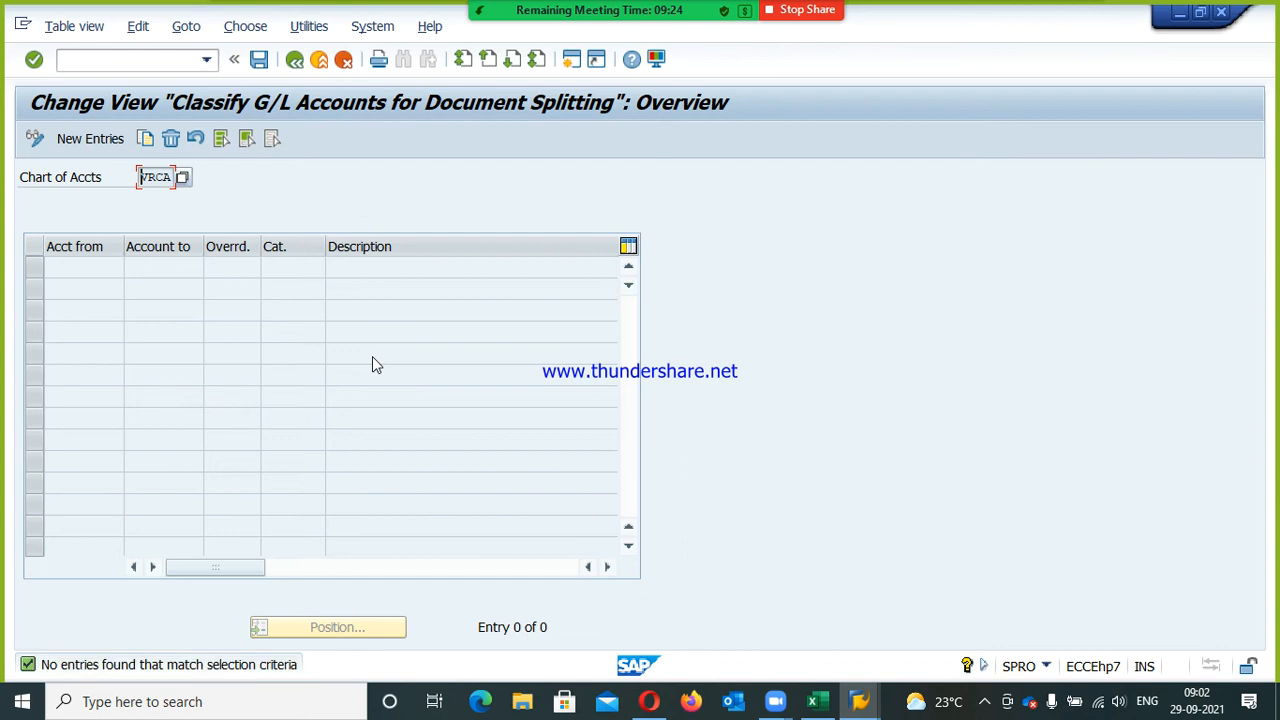
click(92, 139)
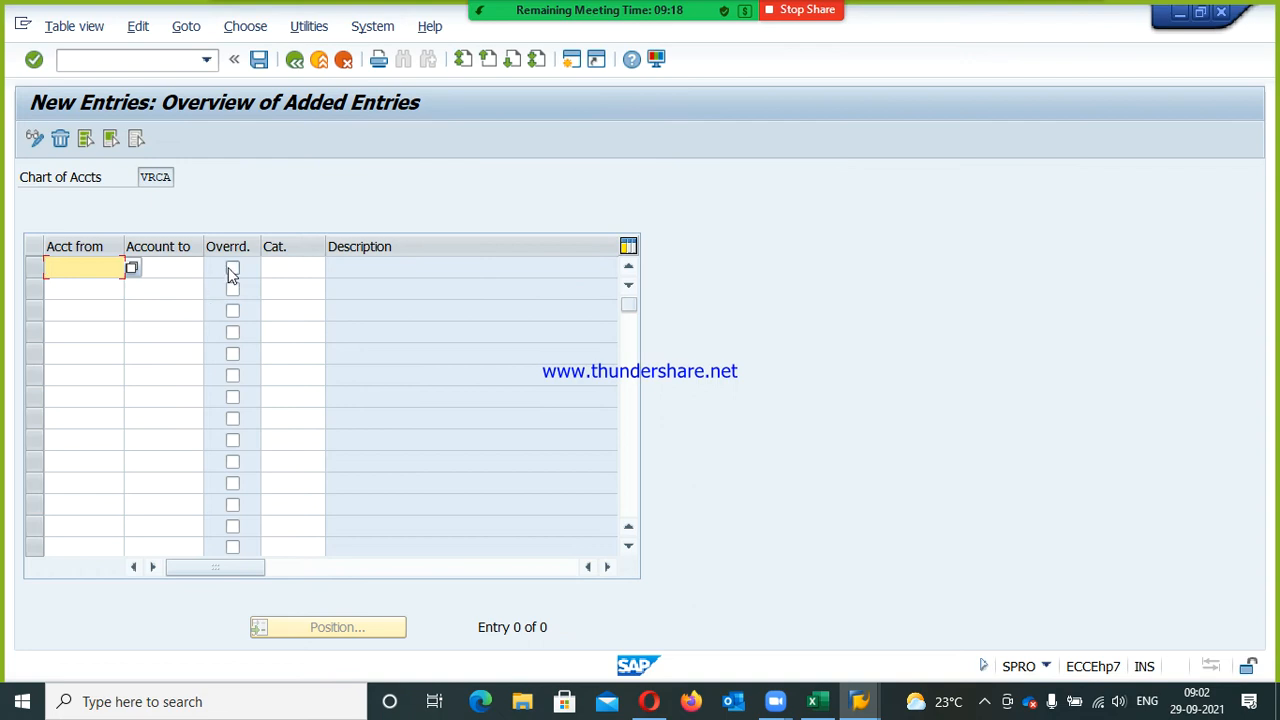
- Classify the account range 300000 to 300399 with item category 30000 (Revenue)
text(300000)
key(Tab)
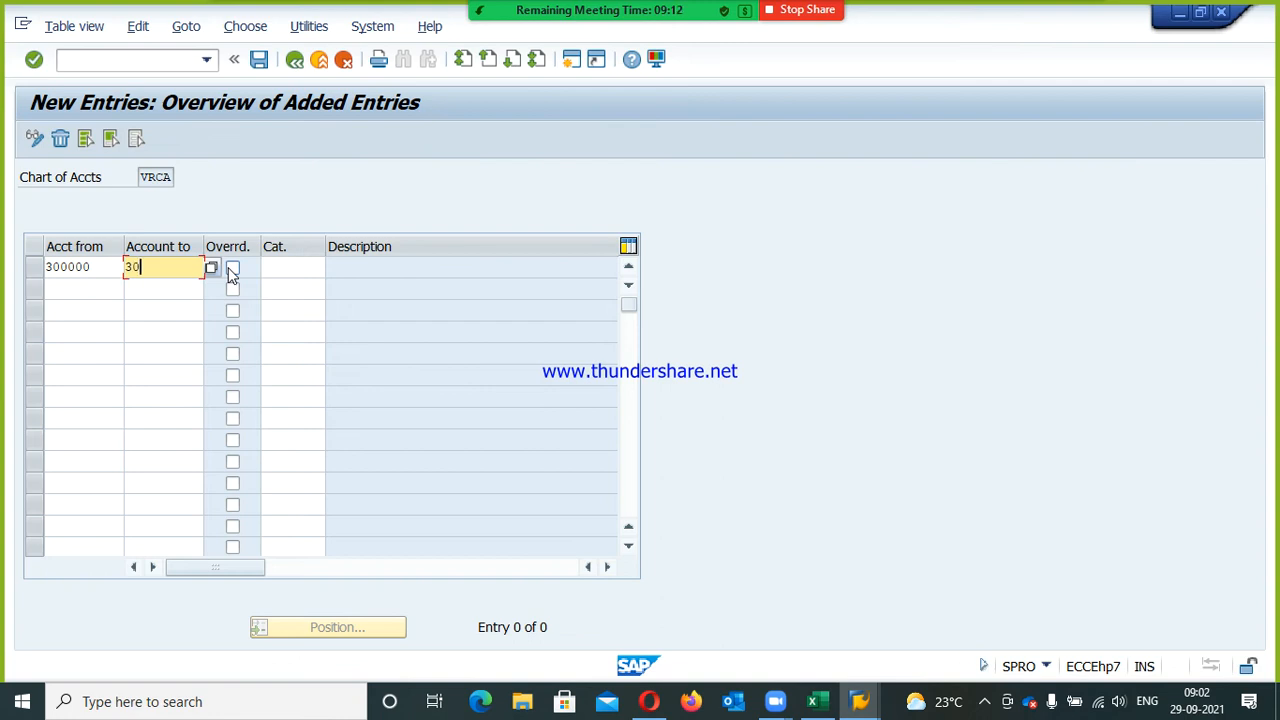
key(Tab)
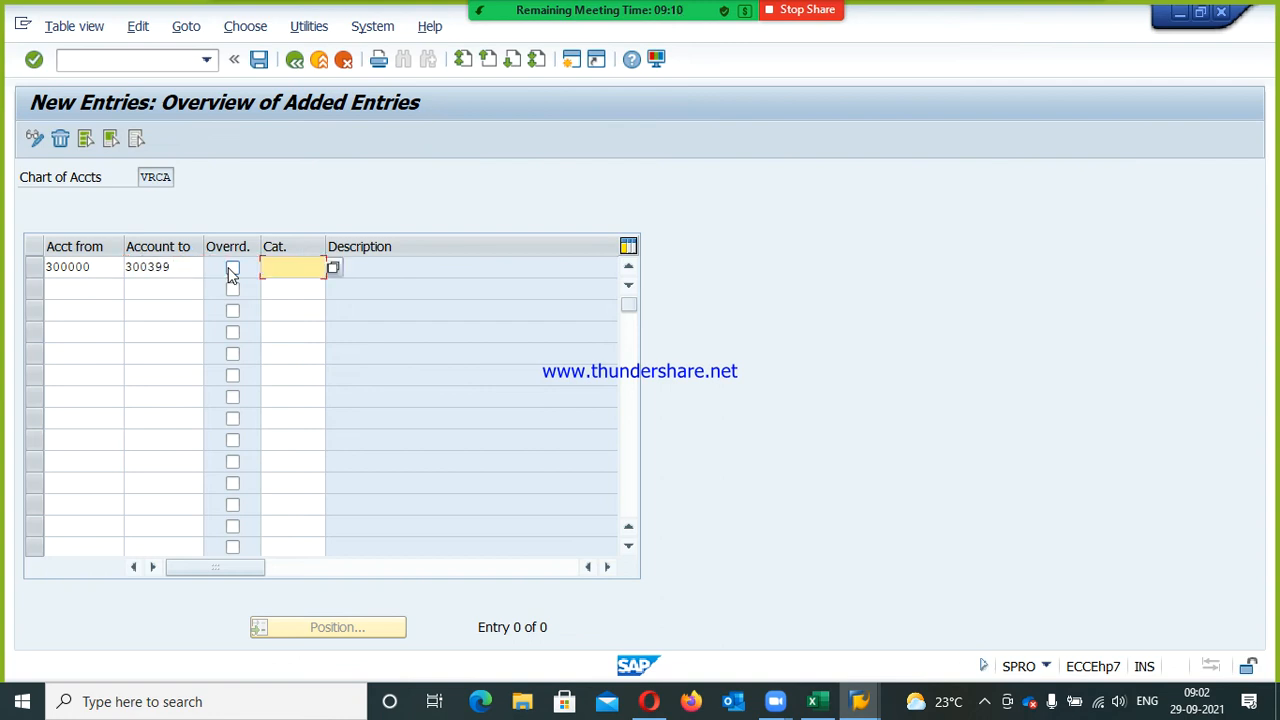
click(328, 268)
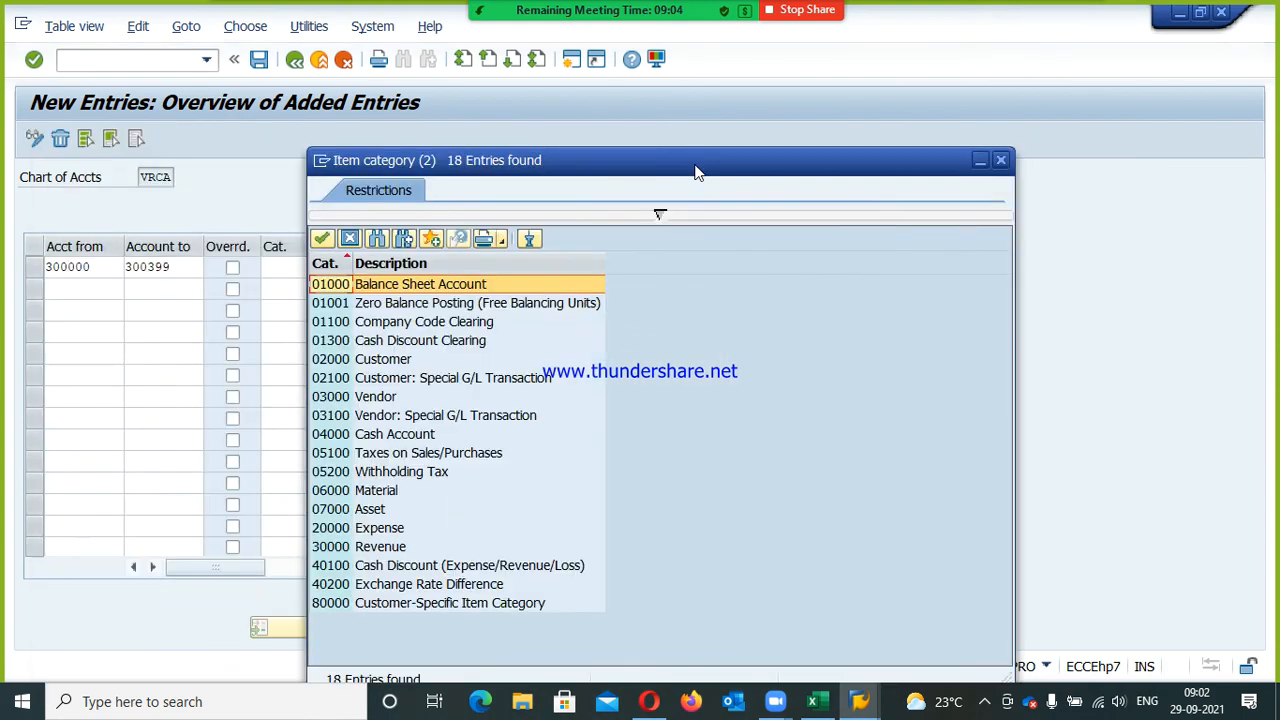
drag(609, 176, 782, 149)
click(547, 522)
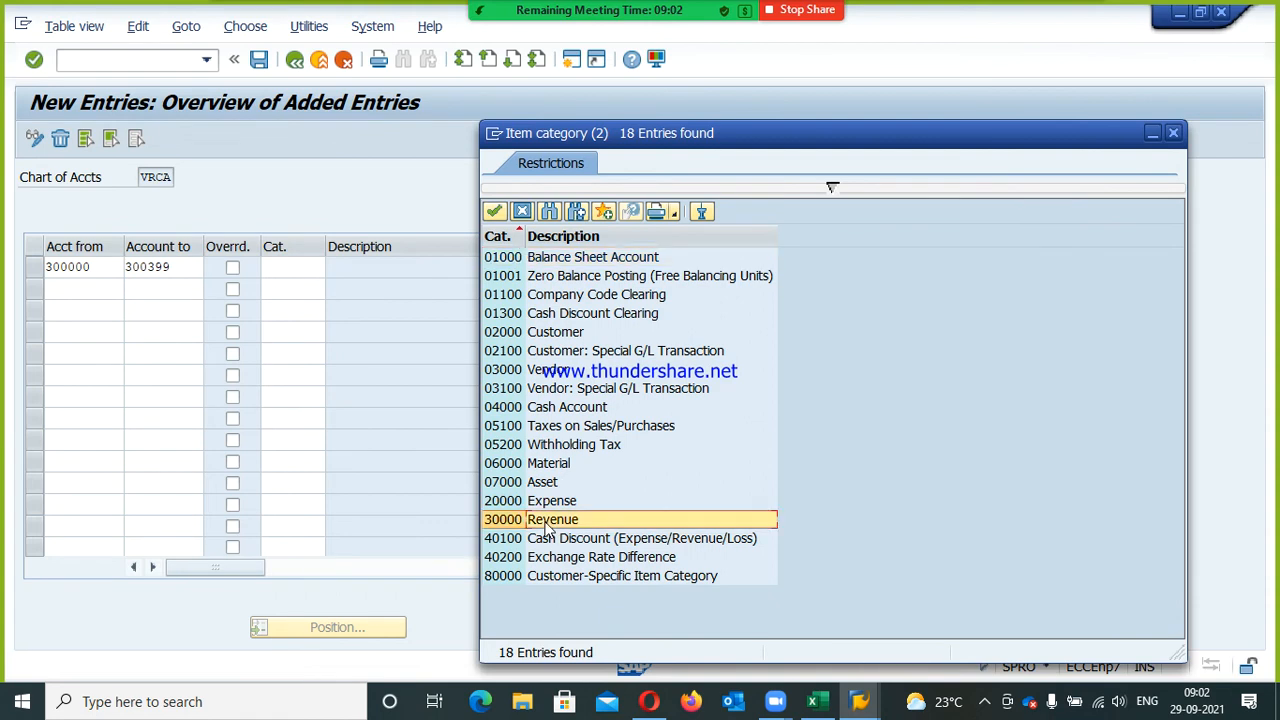
double_click(547, 522)
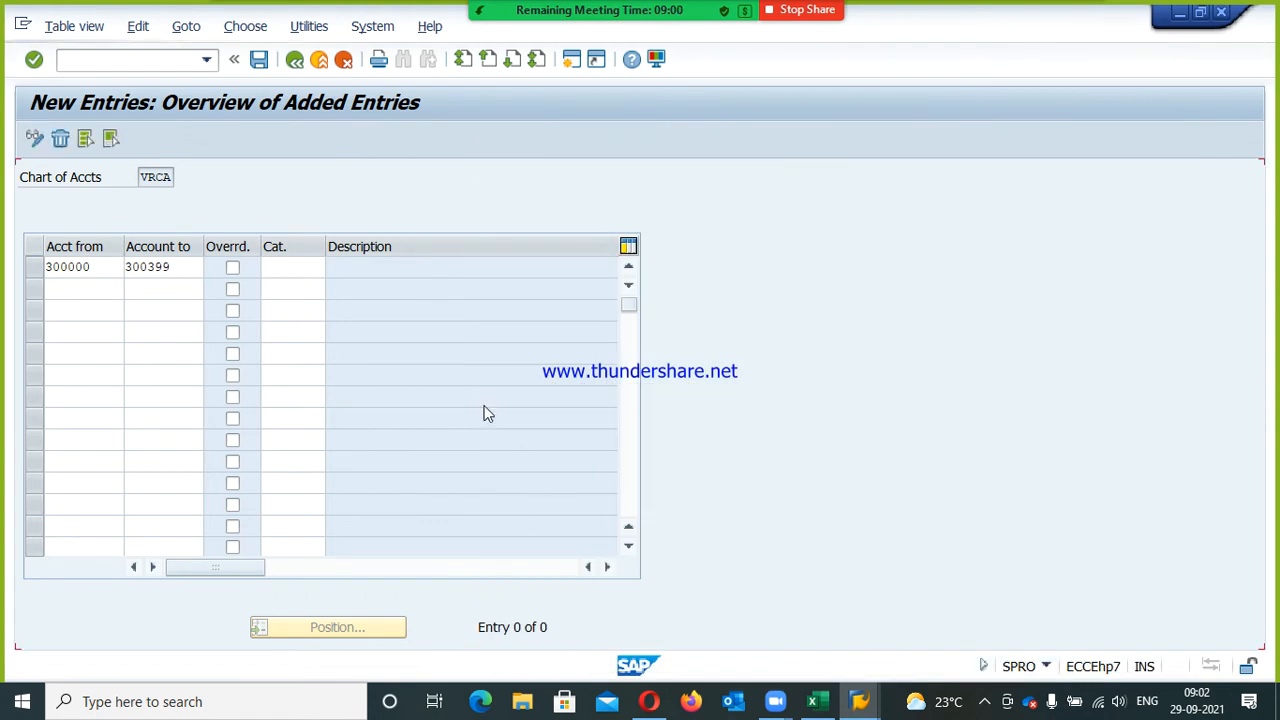
key(Return)
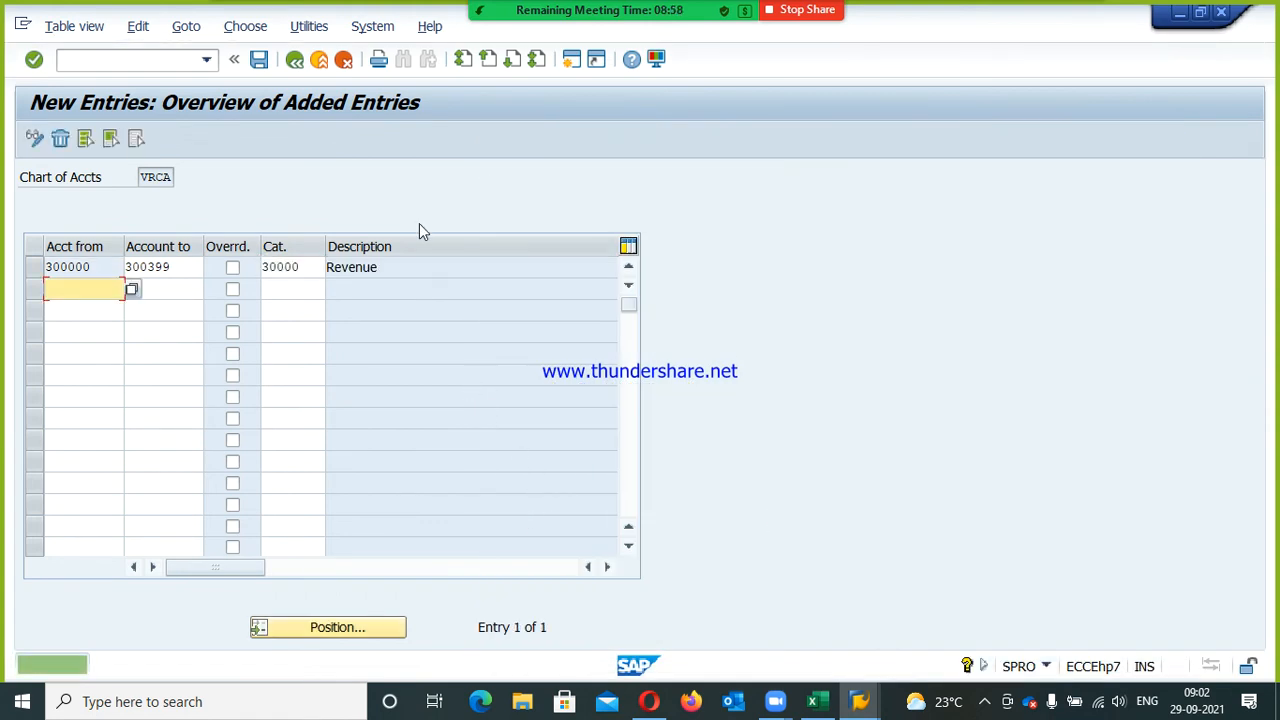
click(100, 268)
click(170, 268)
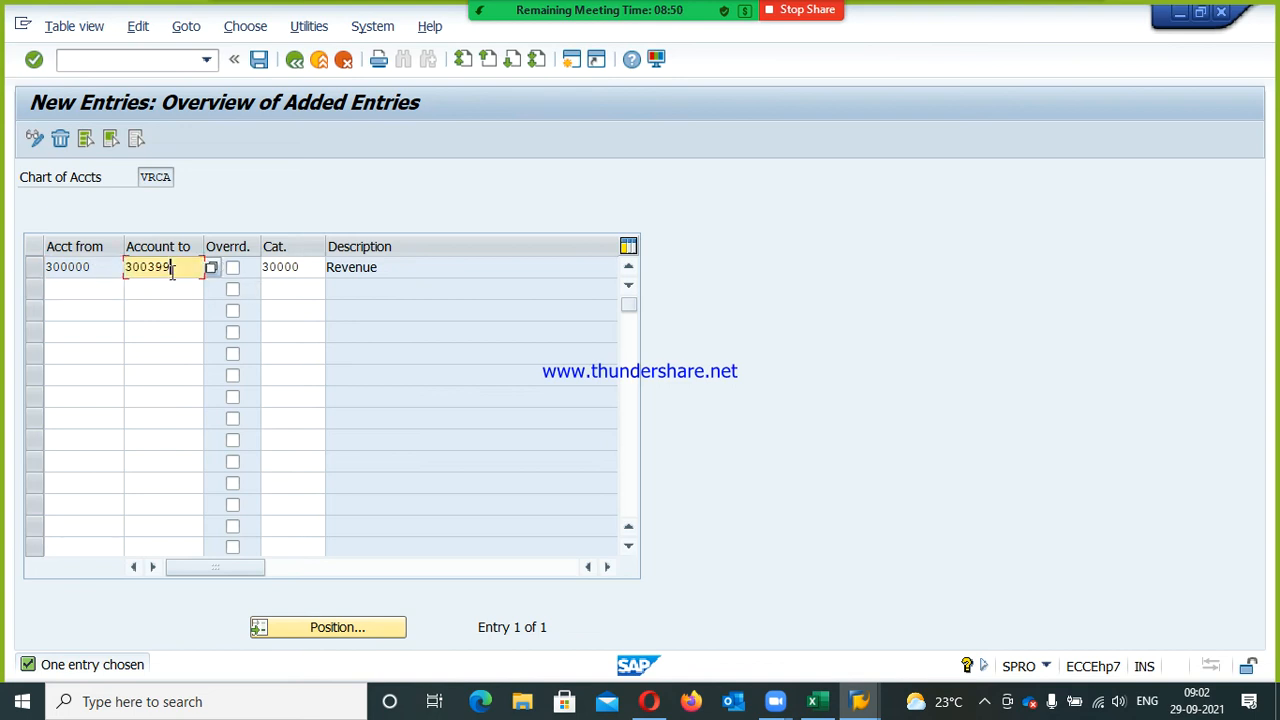
click(299, 277)
- Classify the account range 400000 to 401199 with item category 20000 (Expense)
click(72, 289)
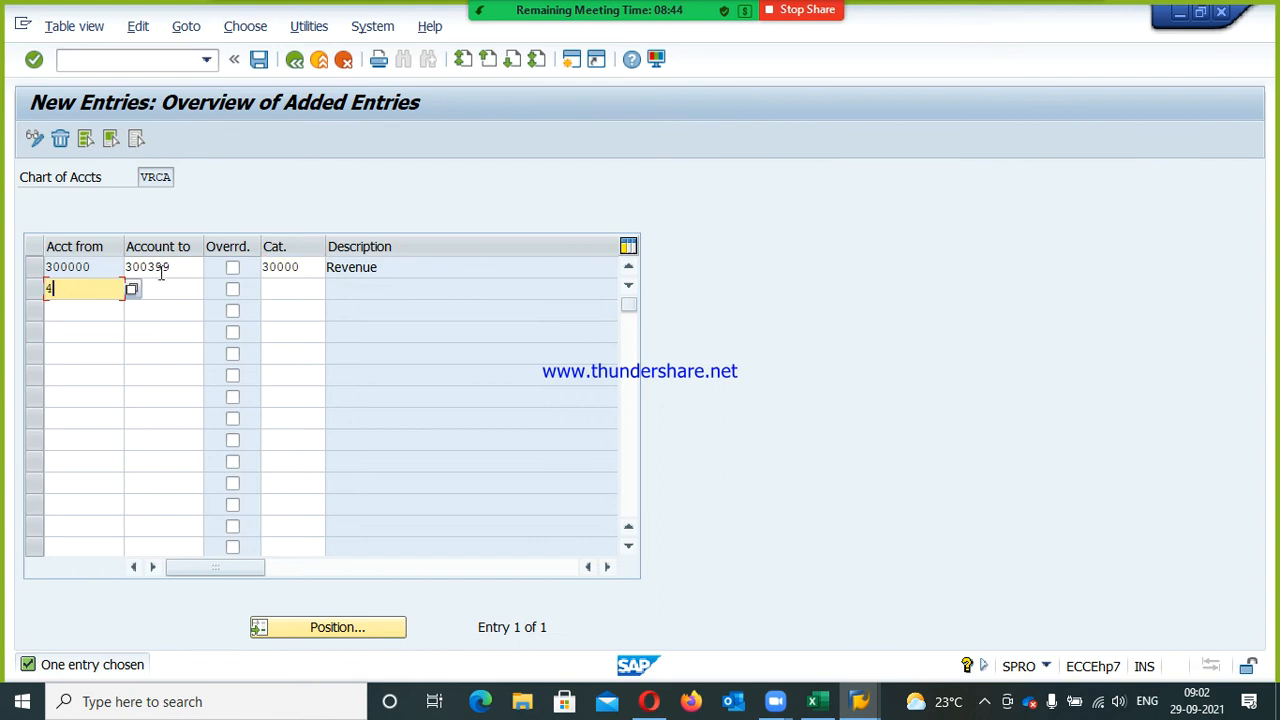
text(400000)
key(Tab)
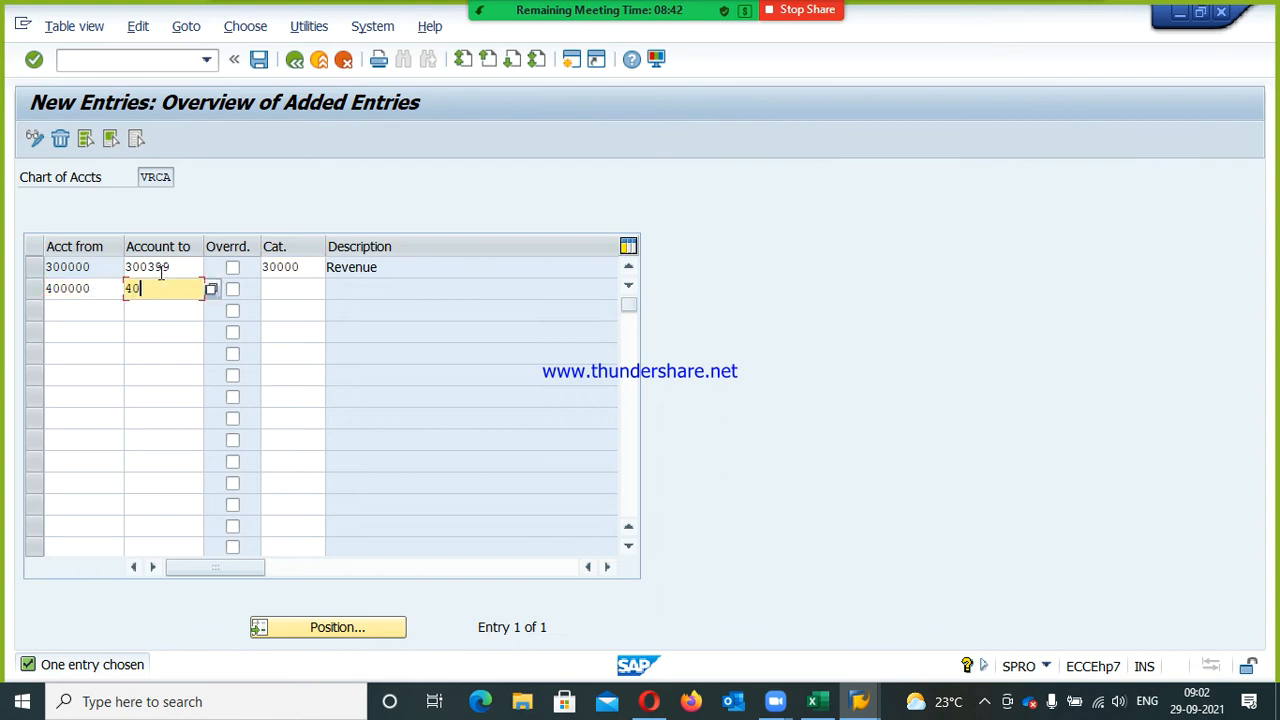
text(401199)
key(Tab)
key(Tab)
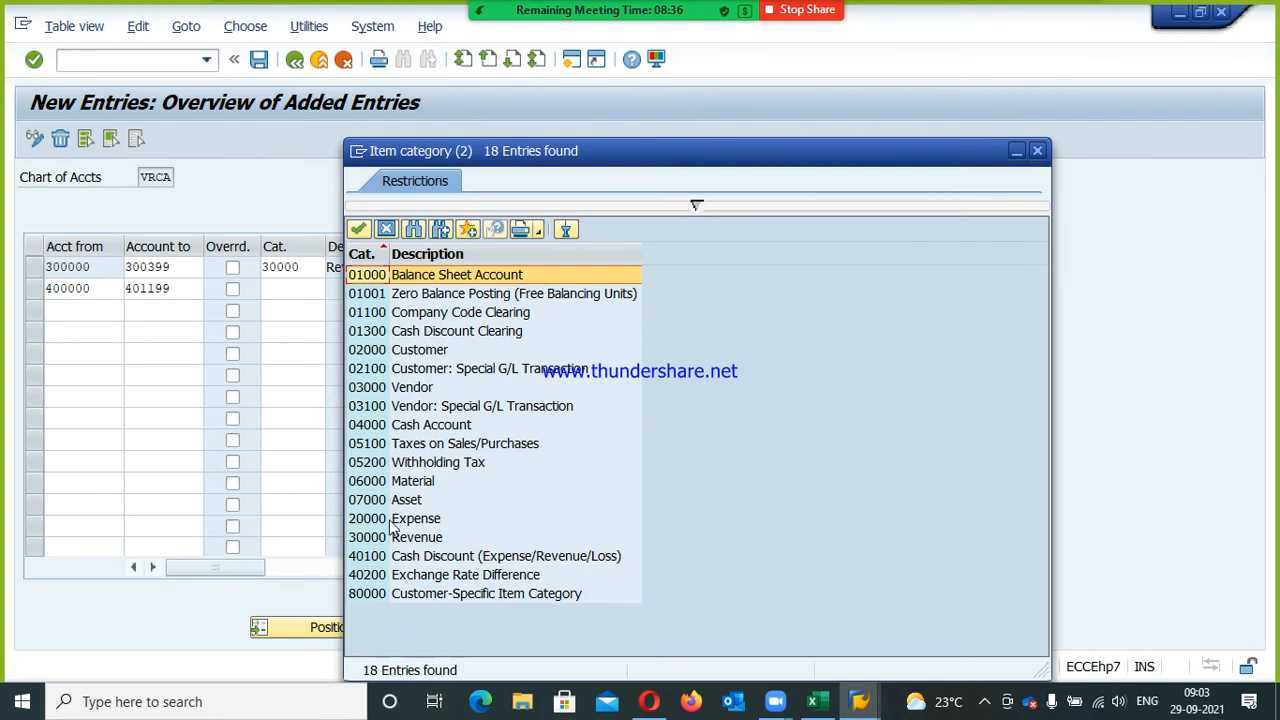
double_click(400, 518)
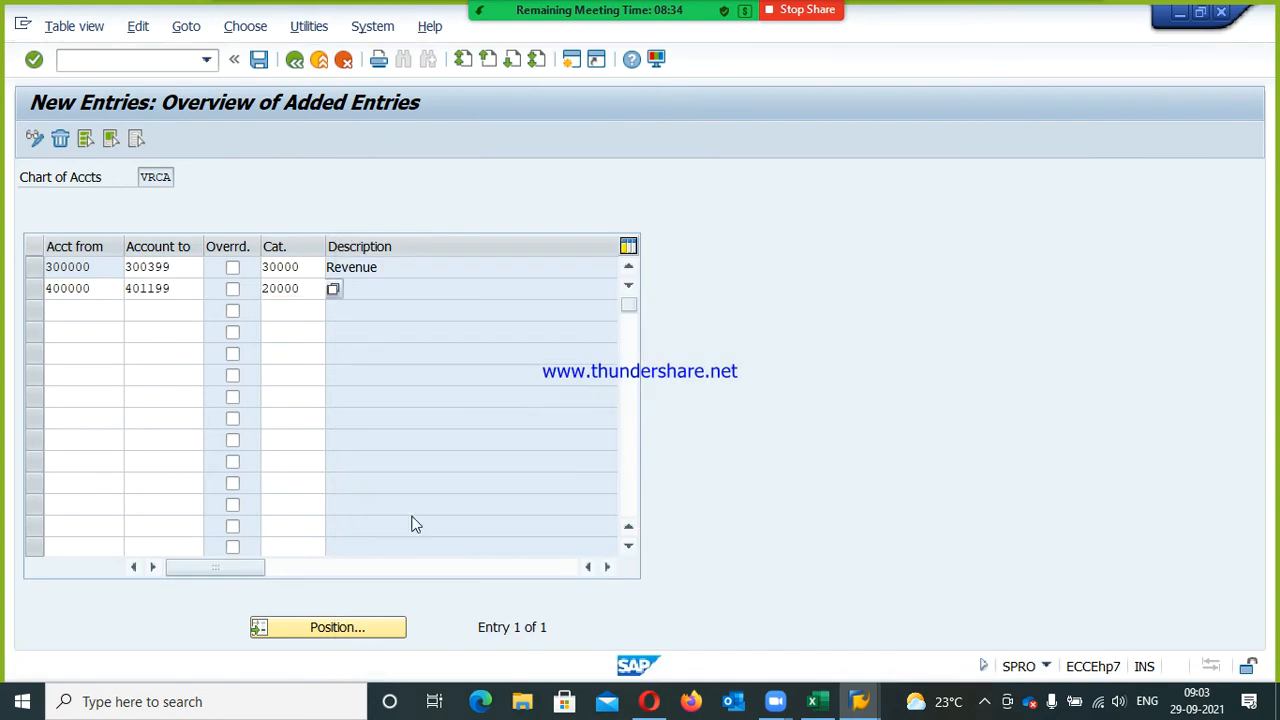
key(Return)
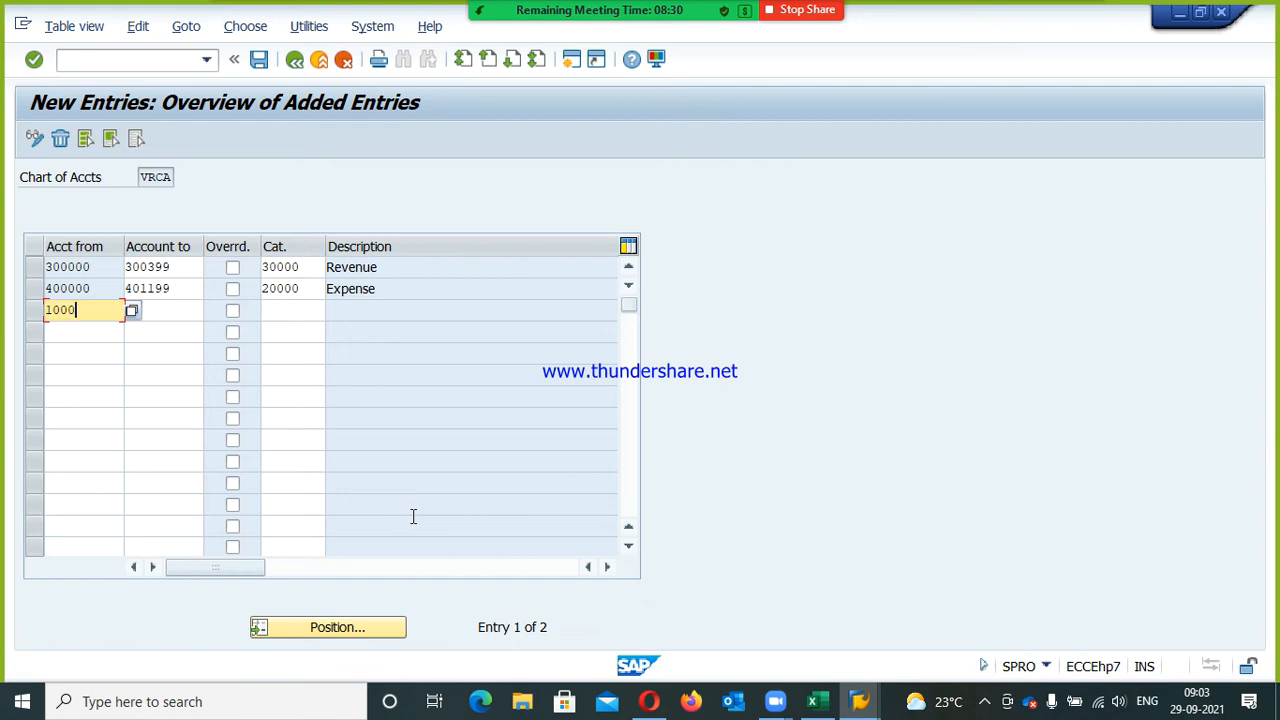
- Look up G/L accounts matching 1006* and enter 100601, Sundry Creditor: Domestic, as the third row's starting account
text(100)
key(F4)
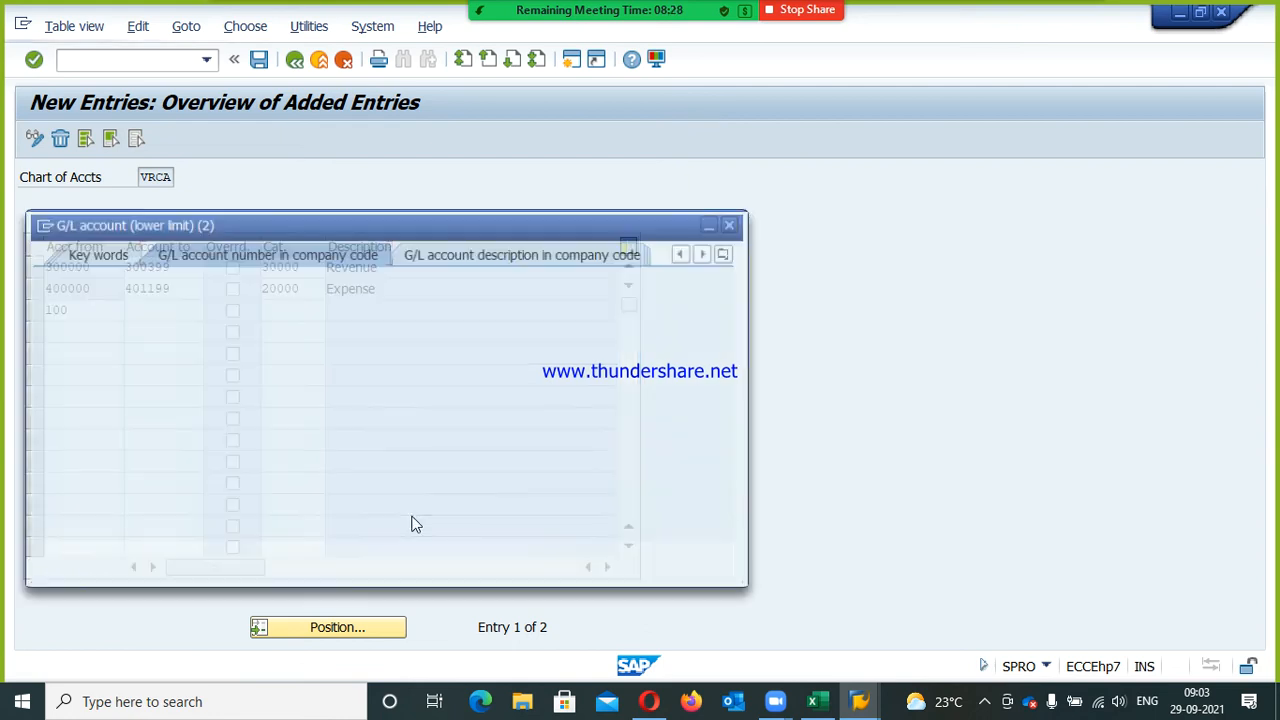
text(100)
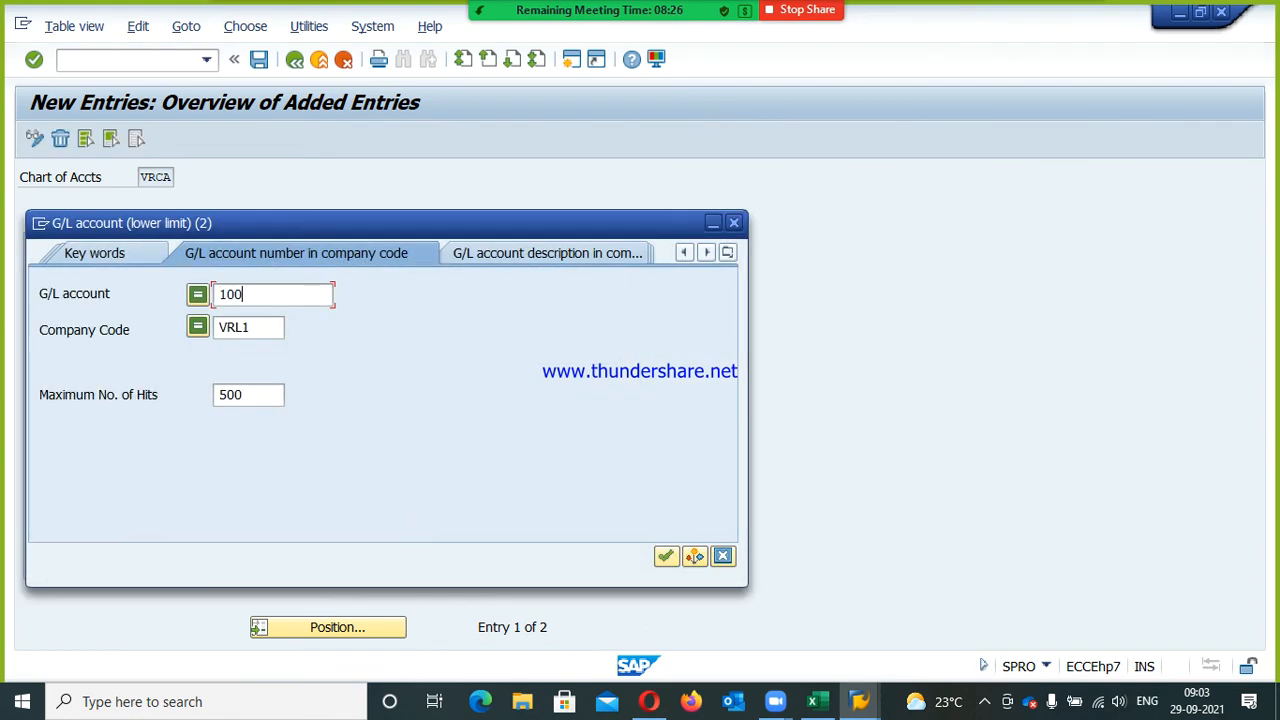
text(6*)
key(Return)
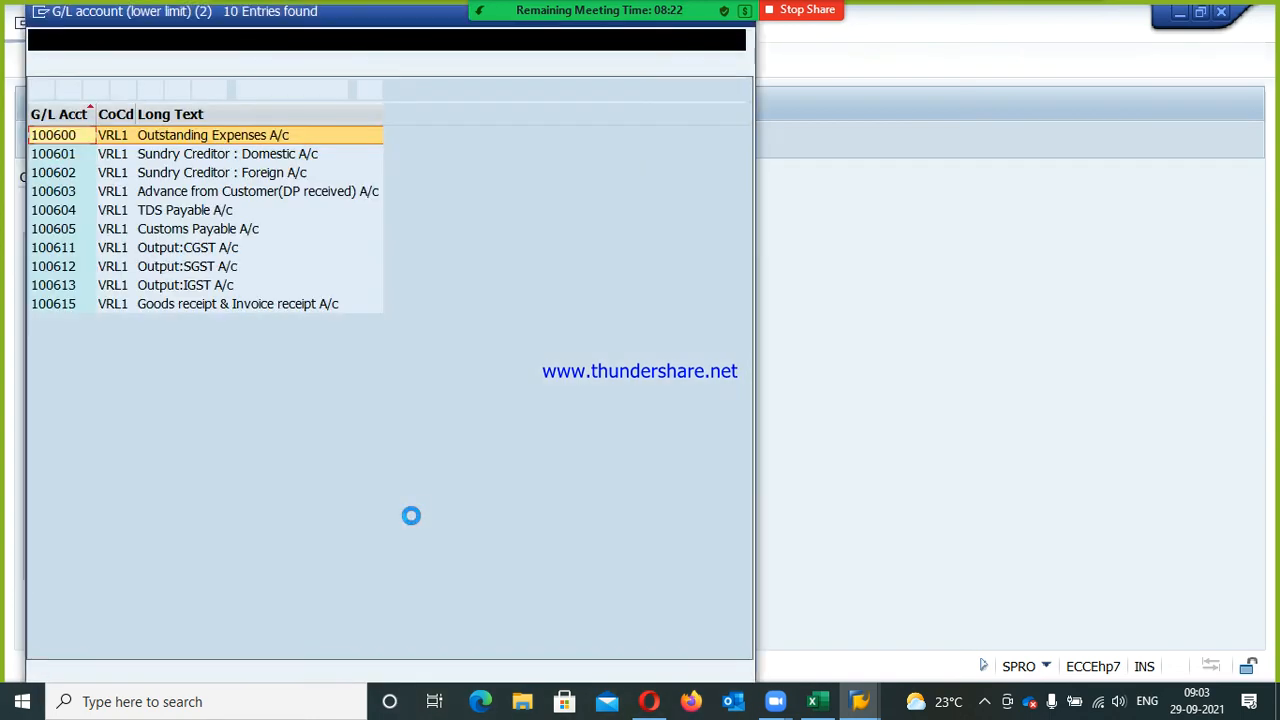
key(Down)
key(Return)
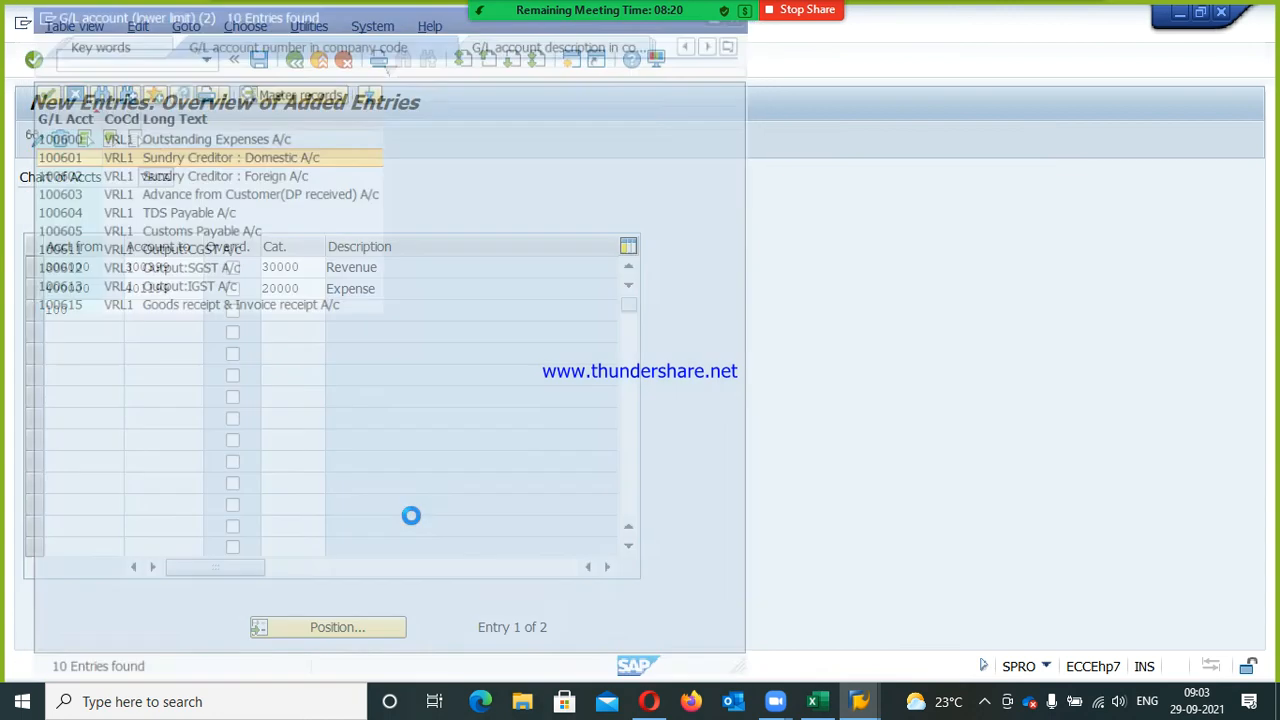
- Enter 100601 as the fourth row's starting account and assign item category 03000 (Vendor) to the third and fourth rows
key(Down)
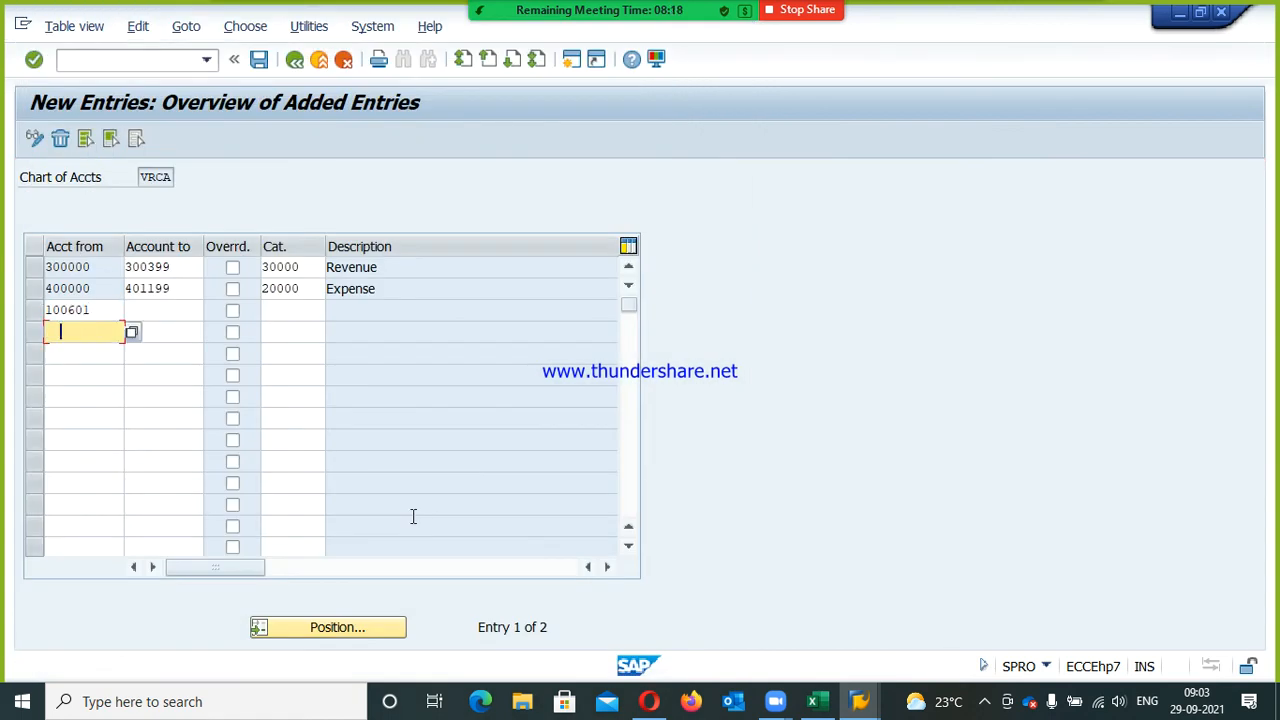
text(100601)
key(Tab)
key(Tab)
key(Tab)
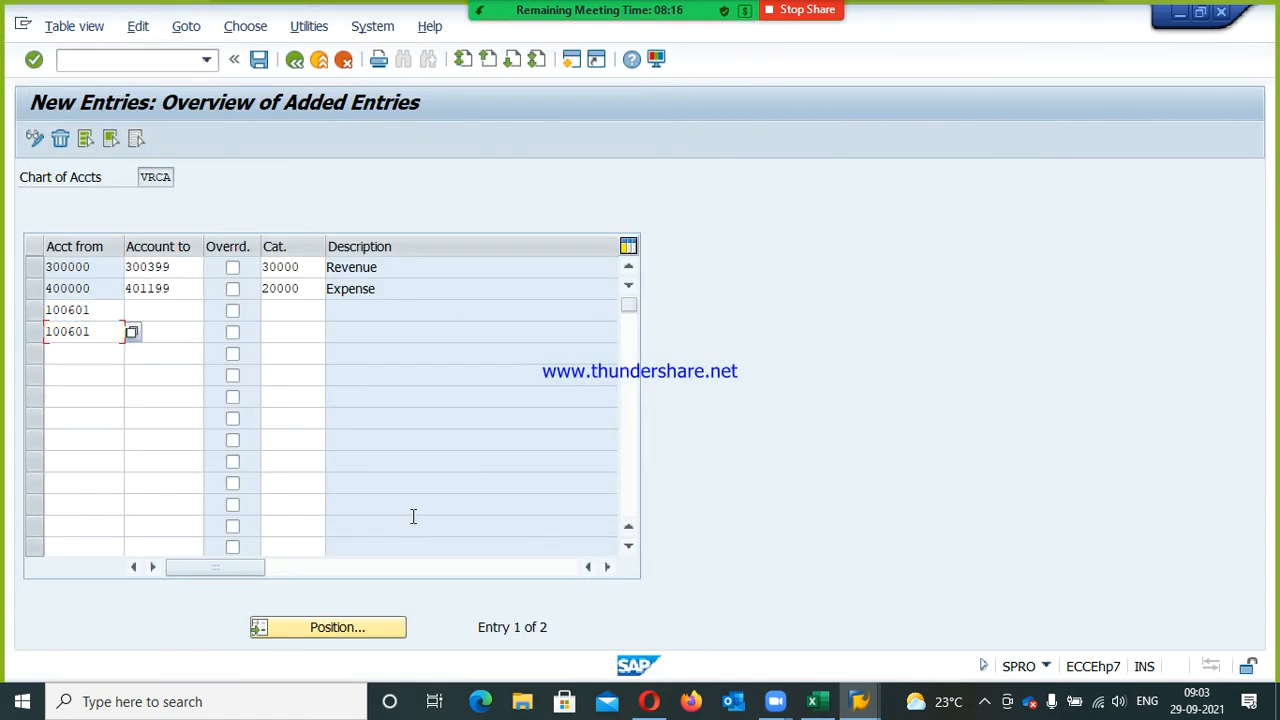
key(Up)
key(F4)
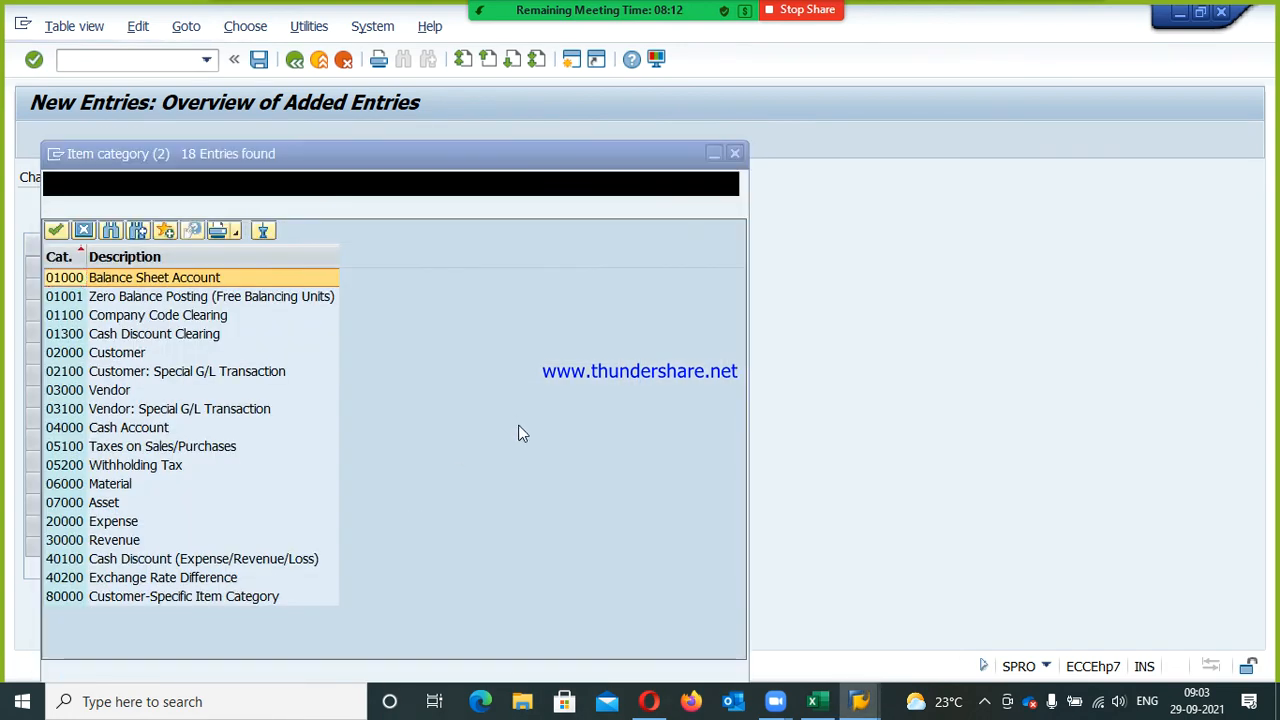
drag(297, 160, 632, 188)
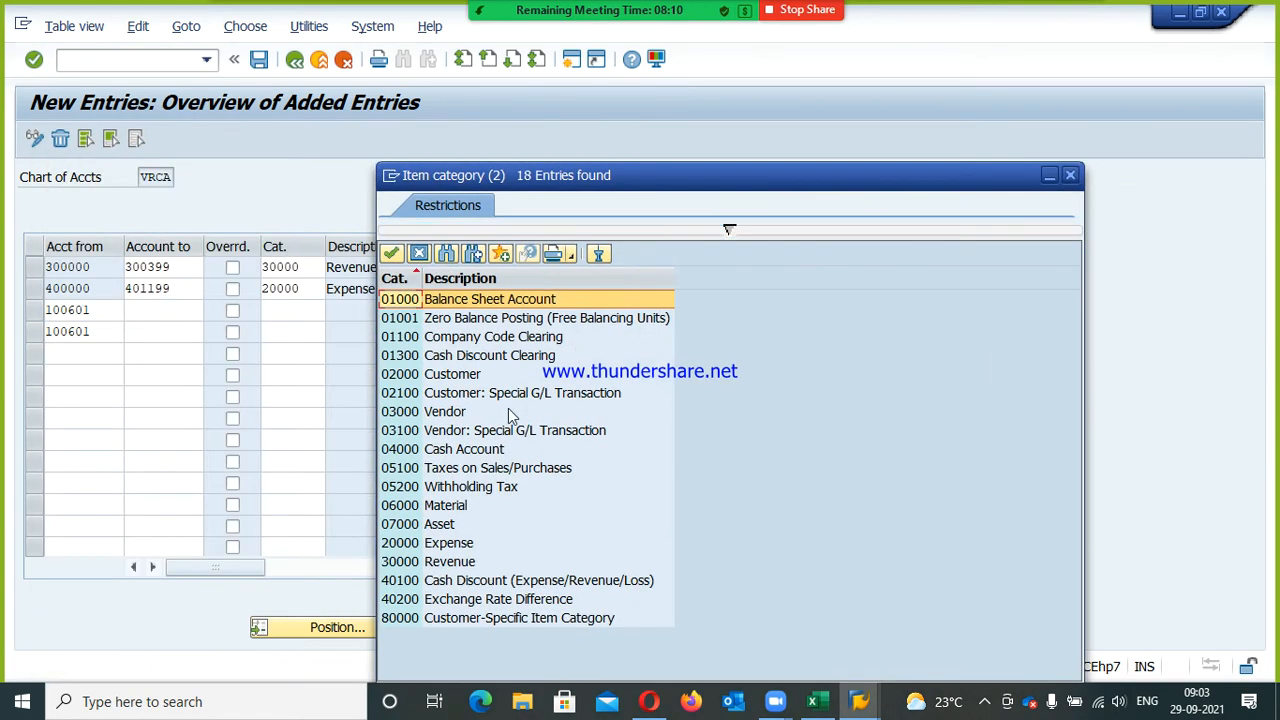
double_click(457, 418)
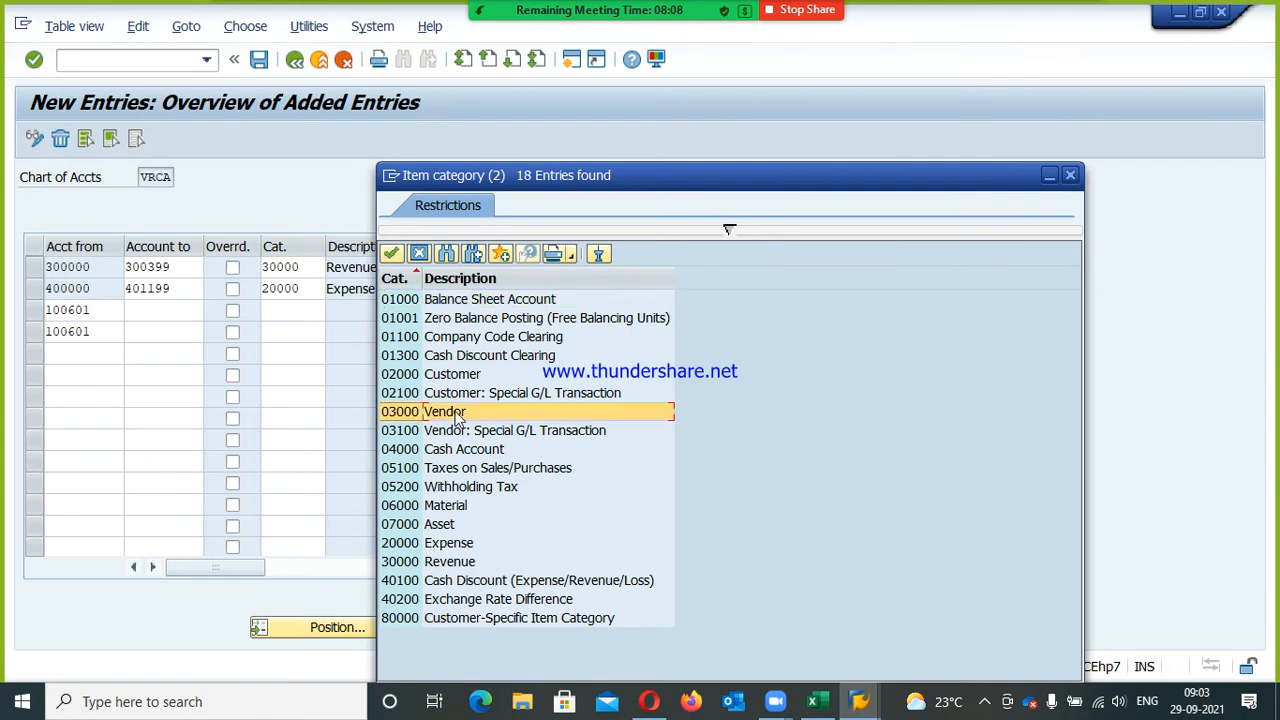
key(Down)
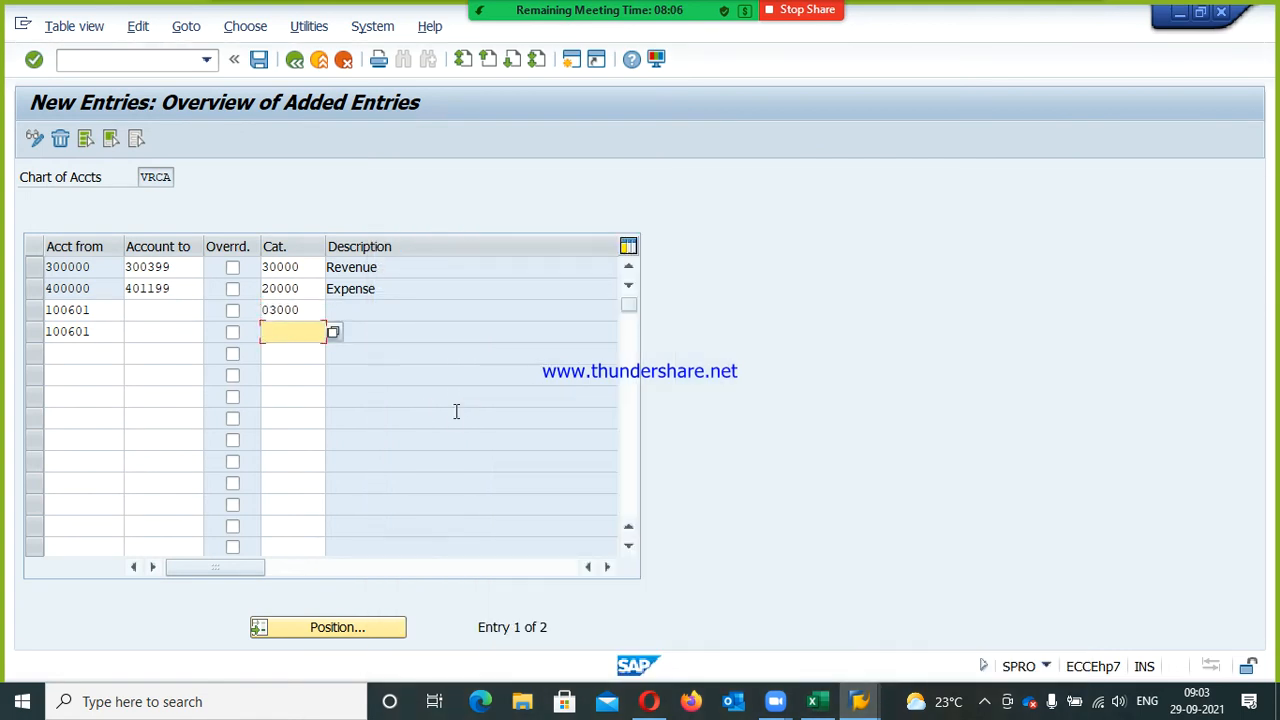
text(03000)
key(Return)
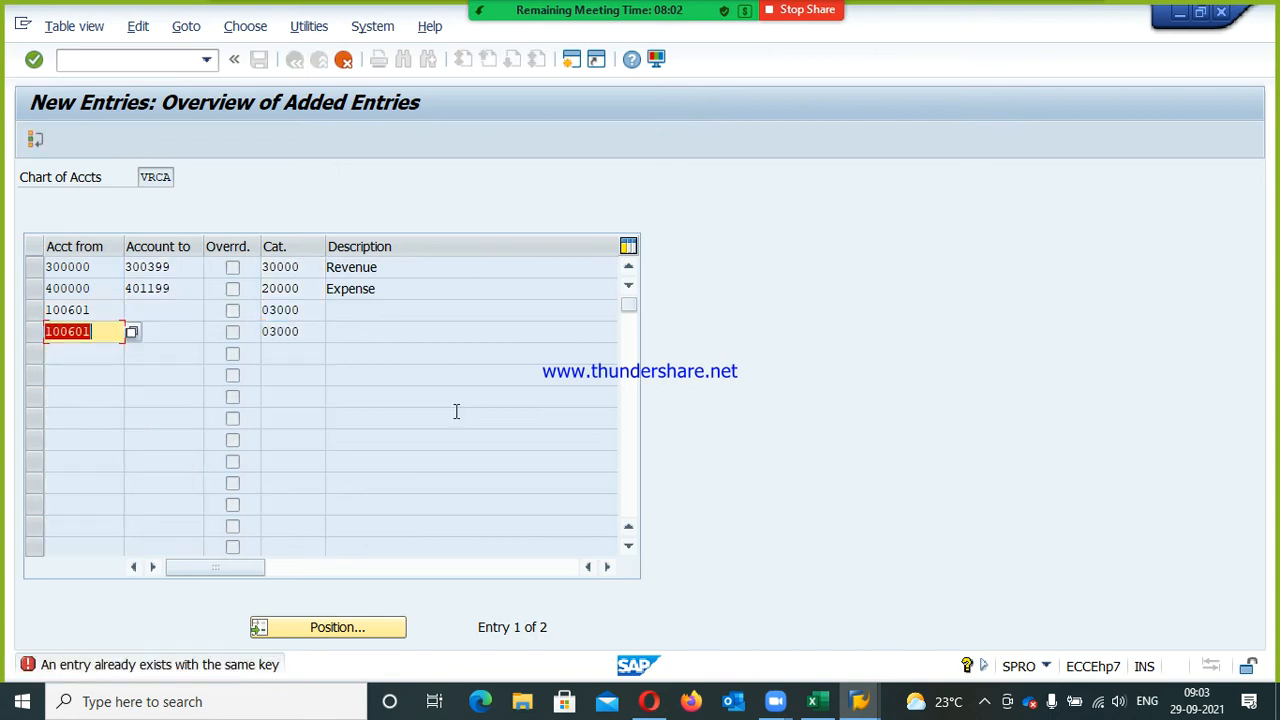
- Correct the fourth row's starting account to 100602, clear its upper limit and confirm the vendor entries
key(Right)
key(BackSpace)
text(2)
key(Return)
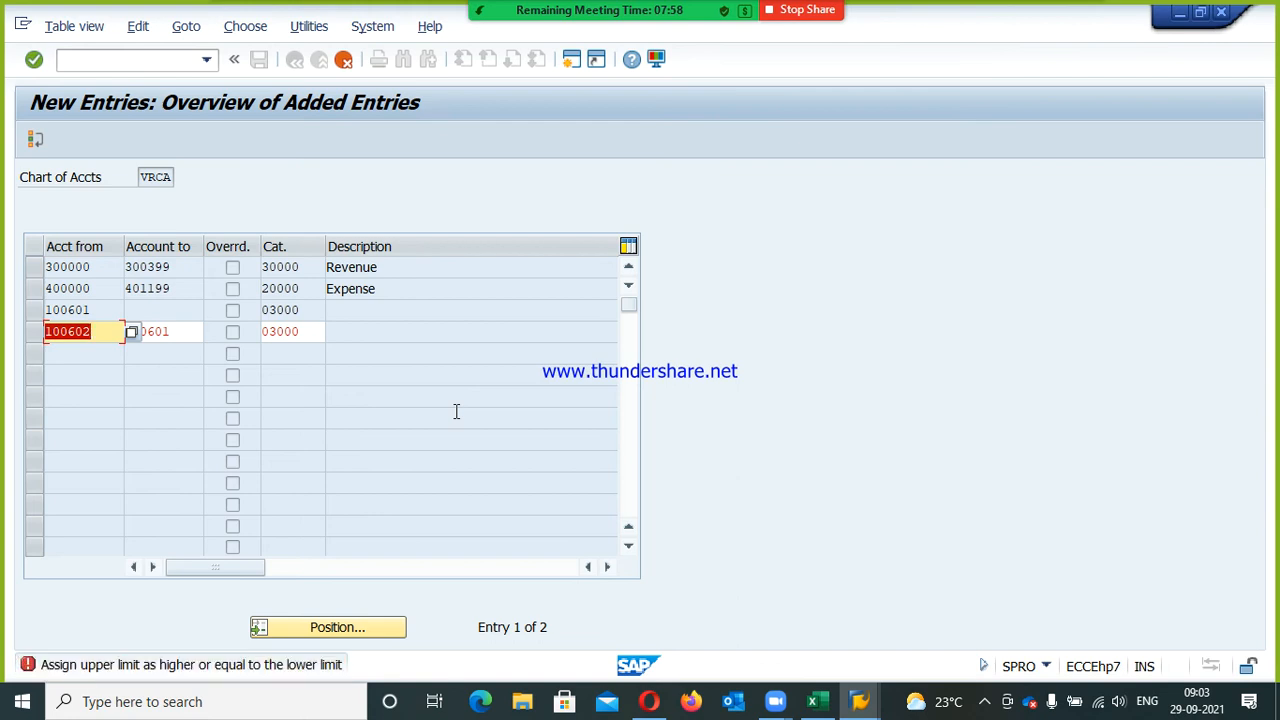
key(Return)
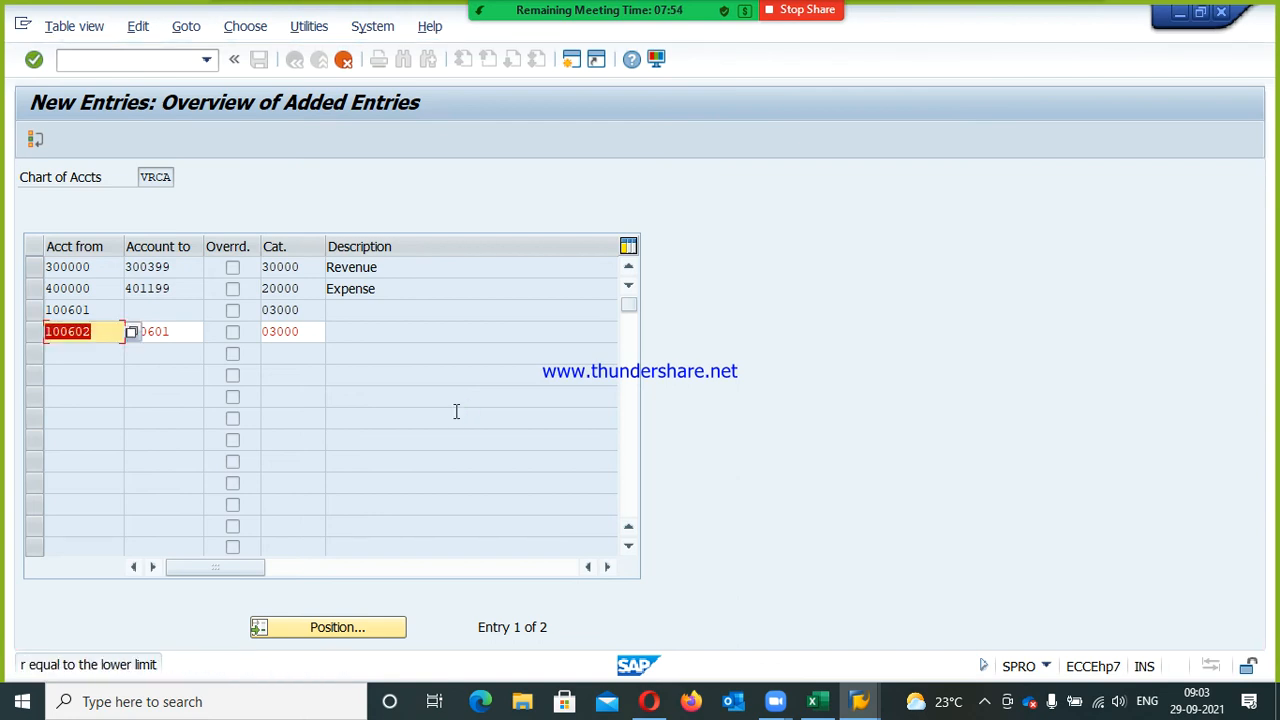
click(185, 336)
key(BackSpace)
key(BackSpace)
key(BackSpace)
key(BackSpace)
key(BackSpace)
key(BackSpace)
key(Return)
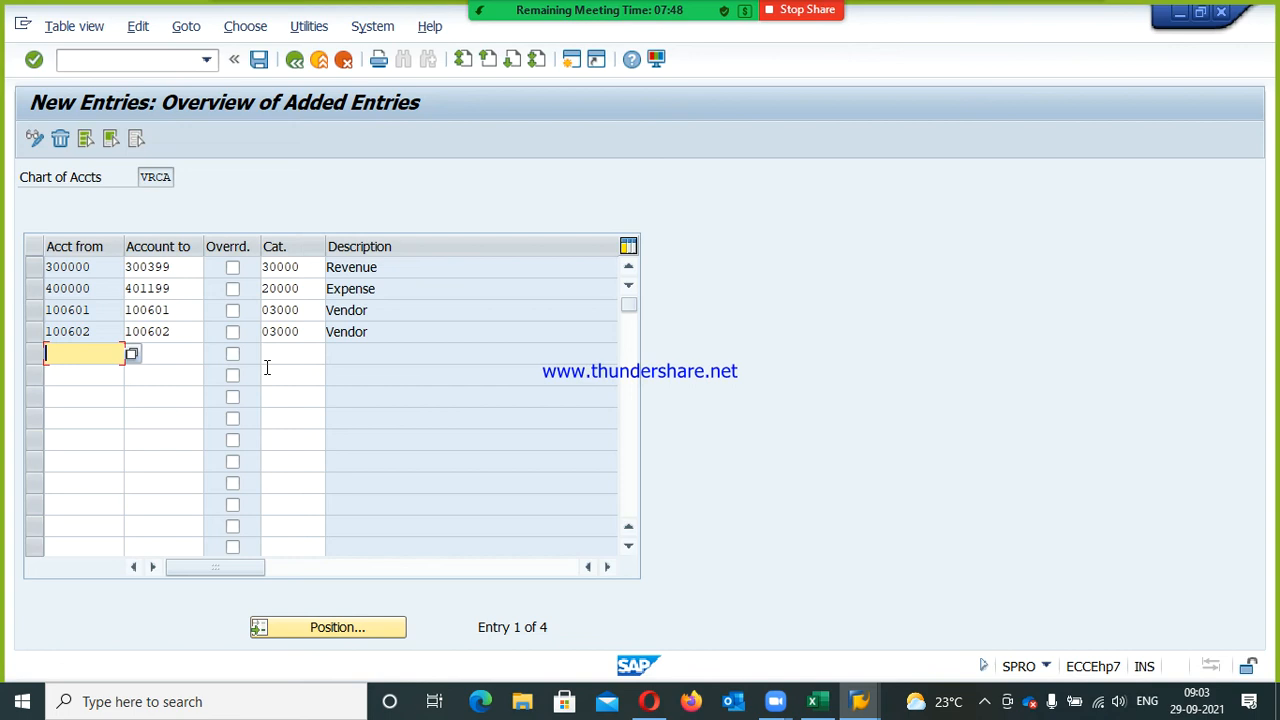
- Look up G/L accounts matching 2002* and choose 200211, Sundry debtors: Domestic, as the fifth row's starting account
key(F4)
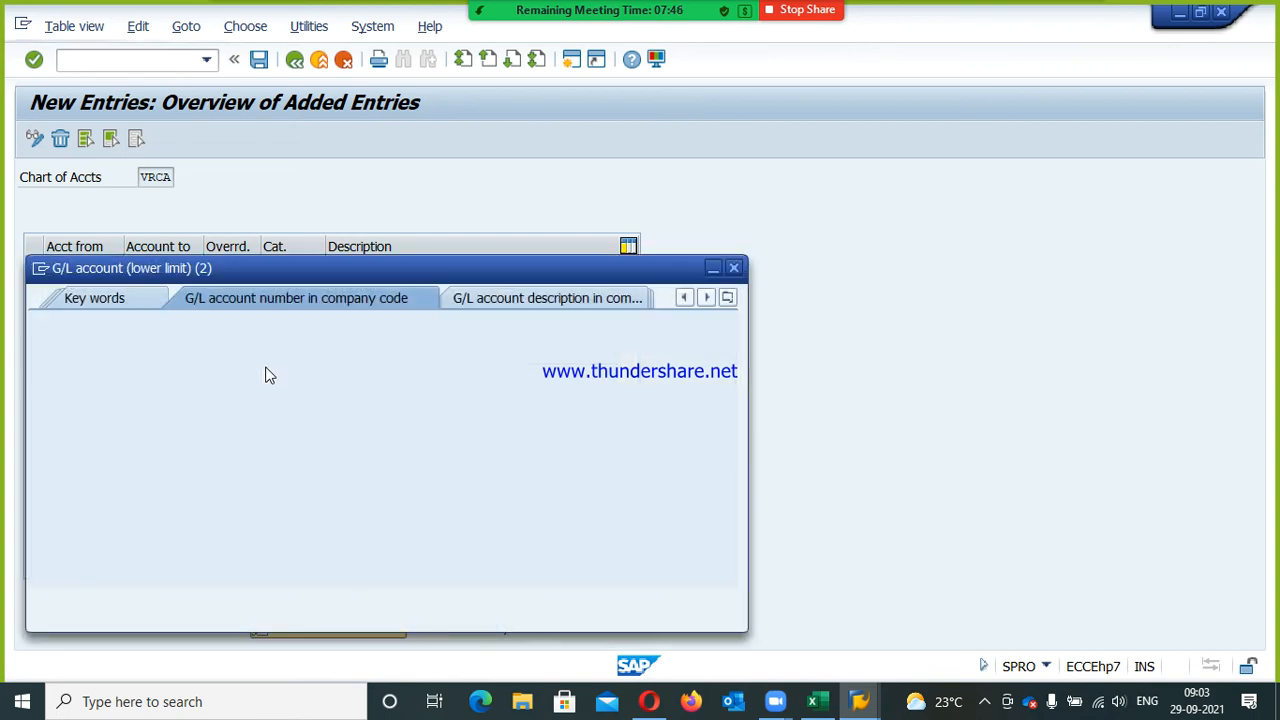
text(2002*)
key(Return)
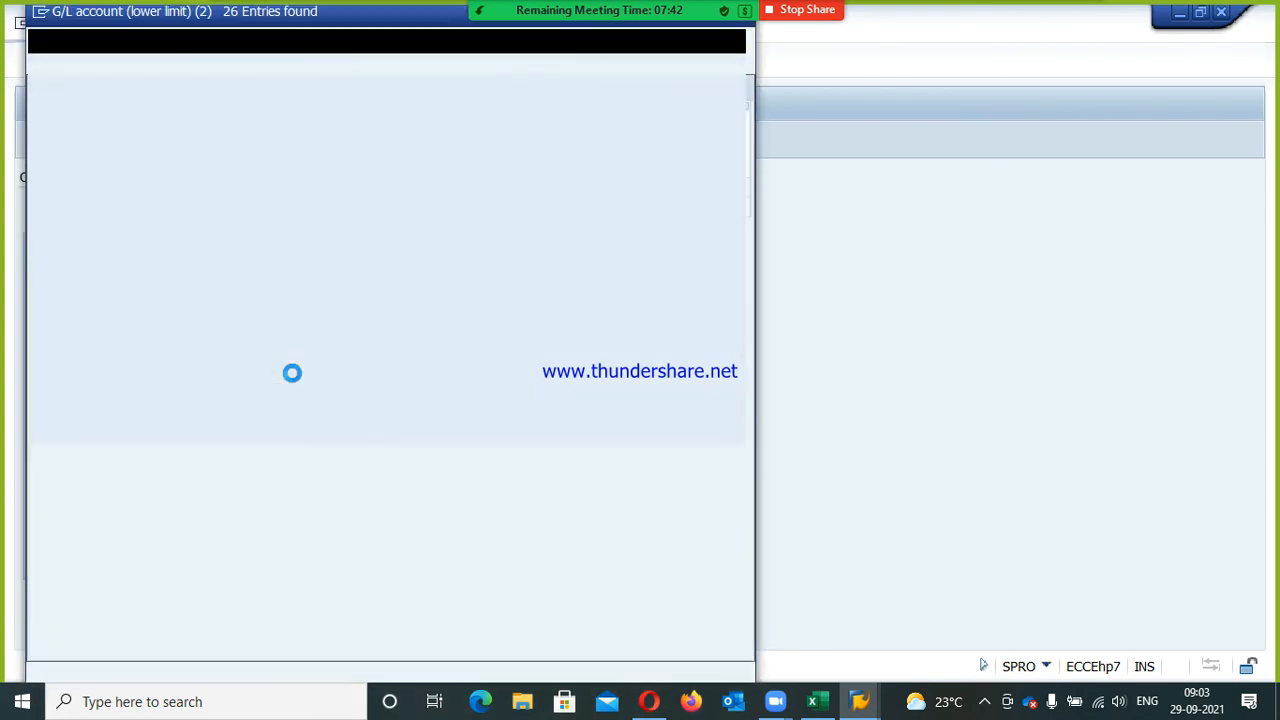
click(170, 212)
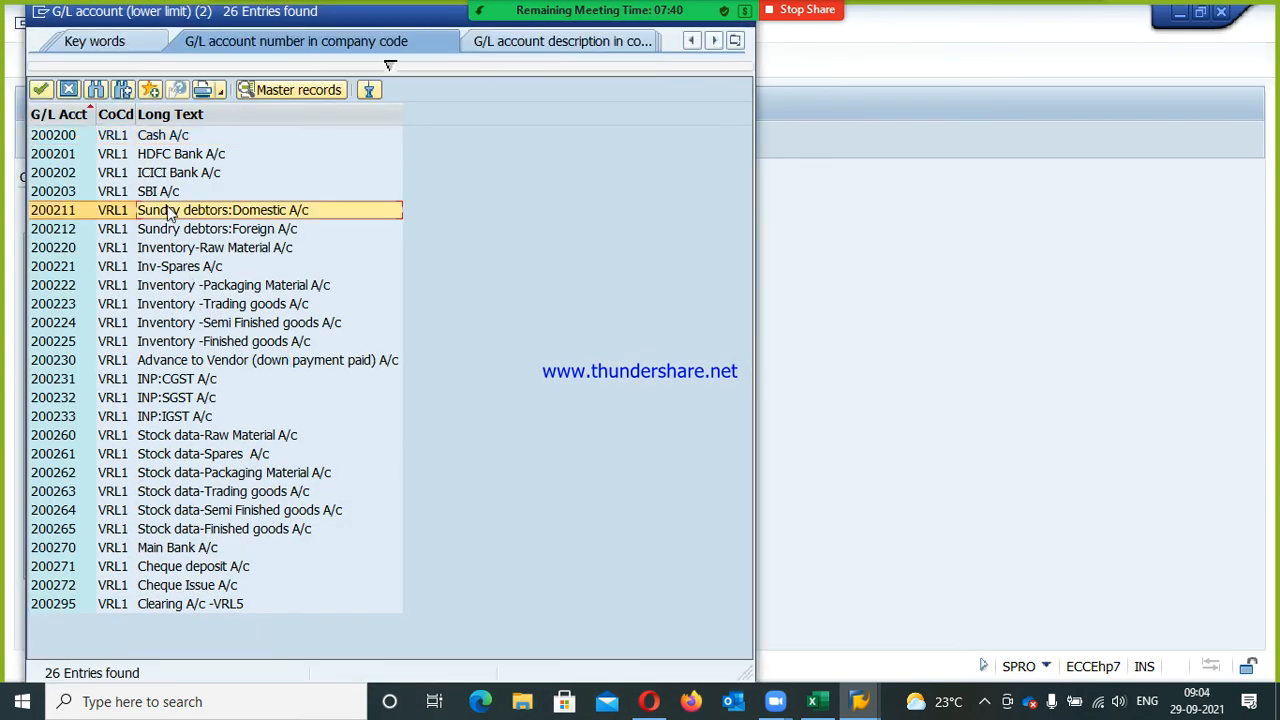
click(170, 212)
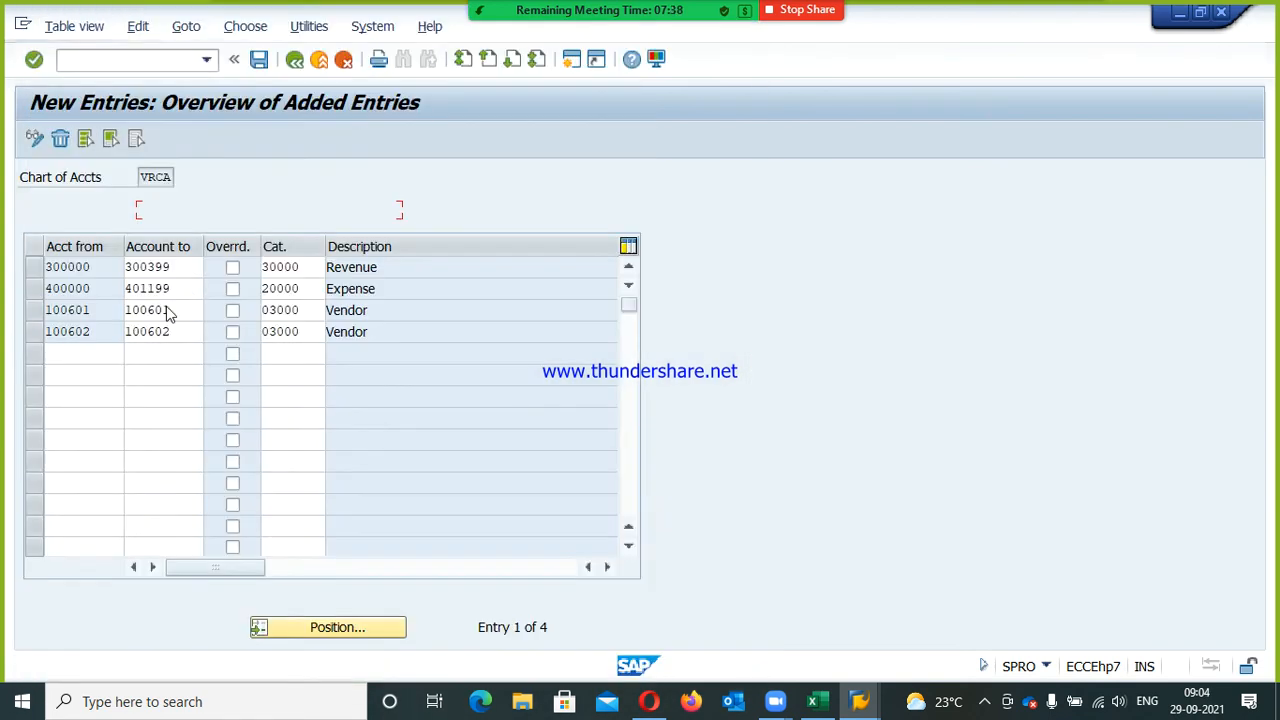
- Enter 200212 as the sixth row's starting account and assign item category 02000 (Customer) to the fifth row
click(84, 381)
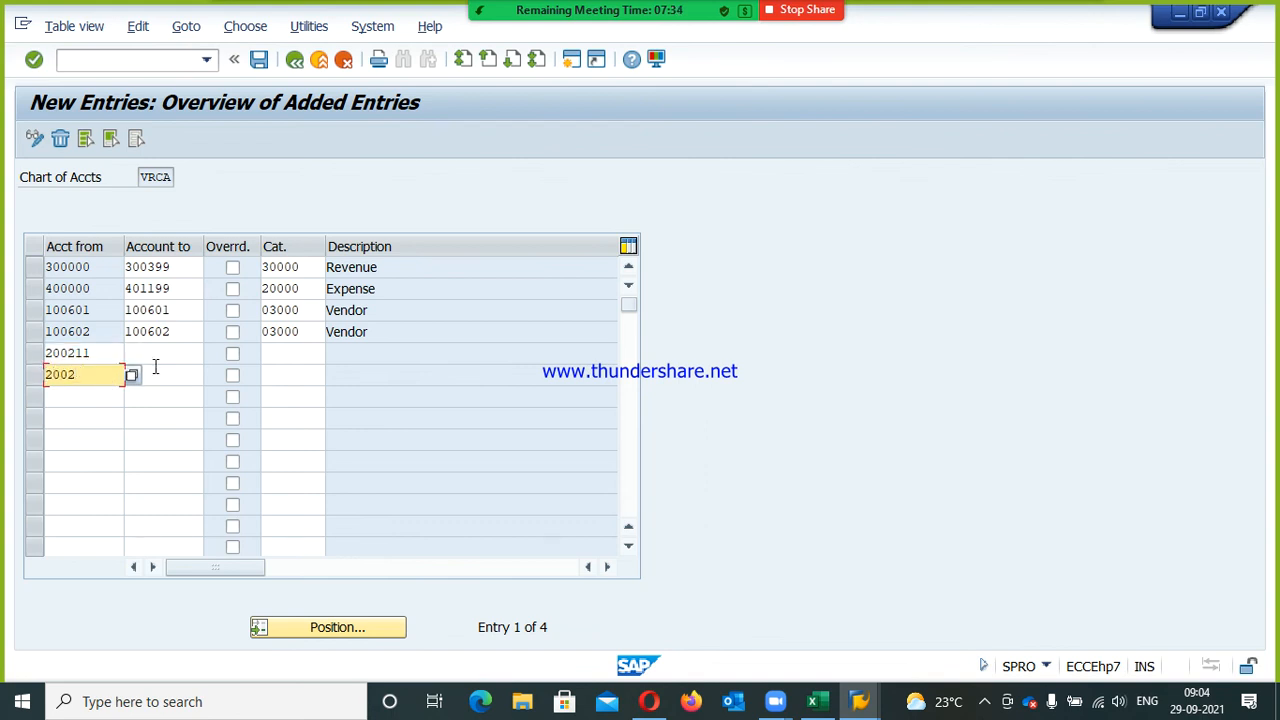
key(Tab)
key(Tab)
key(Tab)
key(Up)
key(Up)
key(Down)
key(F4)
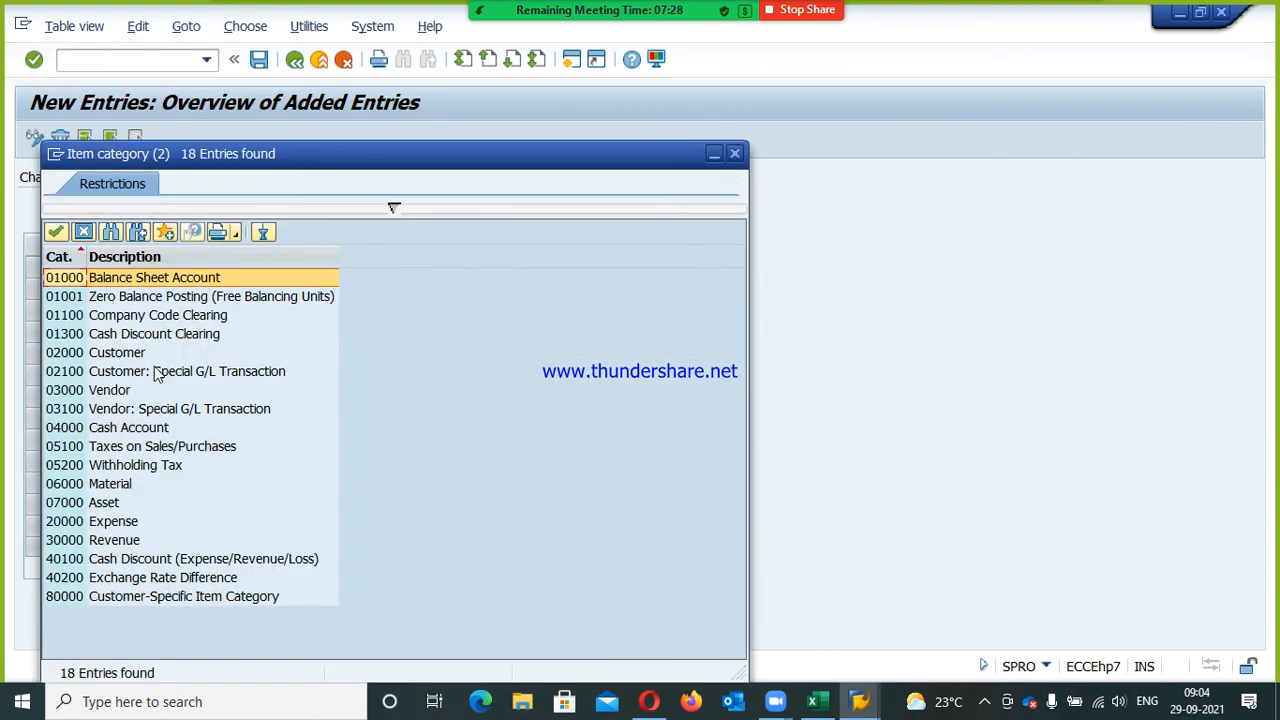
key(Down)
key(Down)
key(Down)
key(Down)
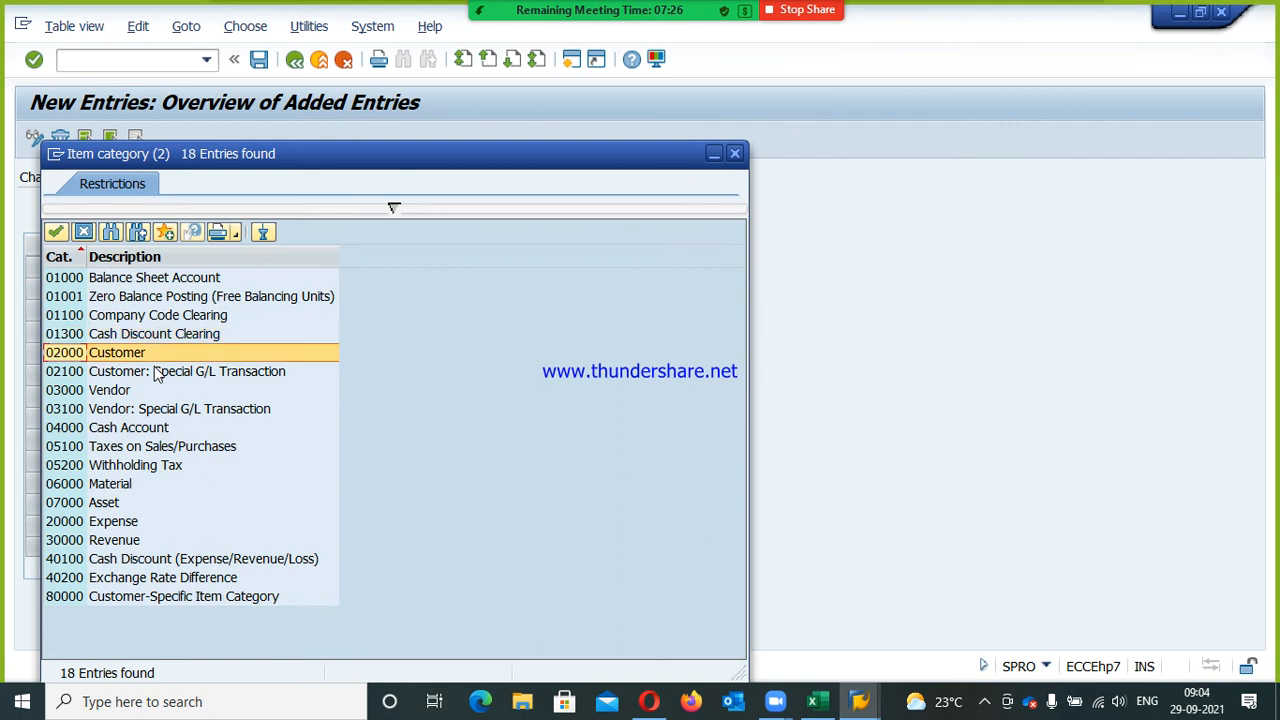
key(Return)
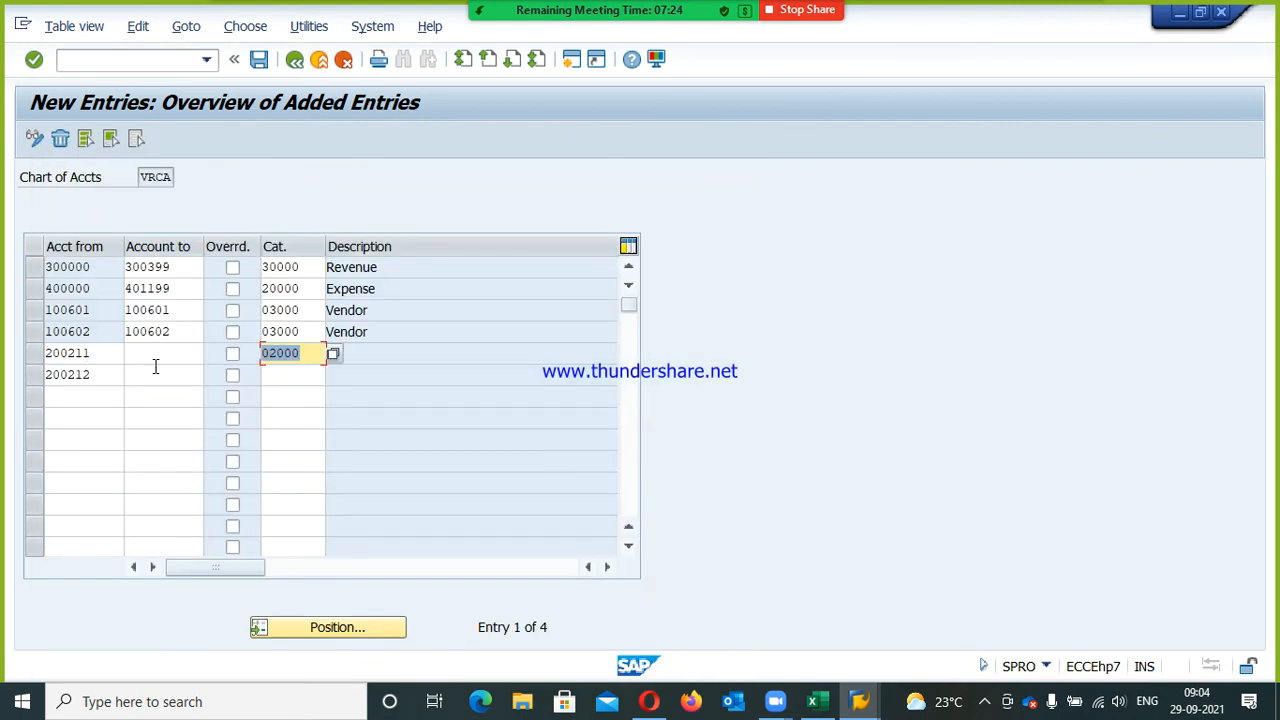
- Assign item category 02000 (Customer) to the sixth row and confirm both customer entries
key(Down)
text(02)
key(Return)
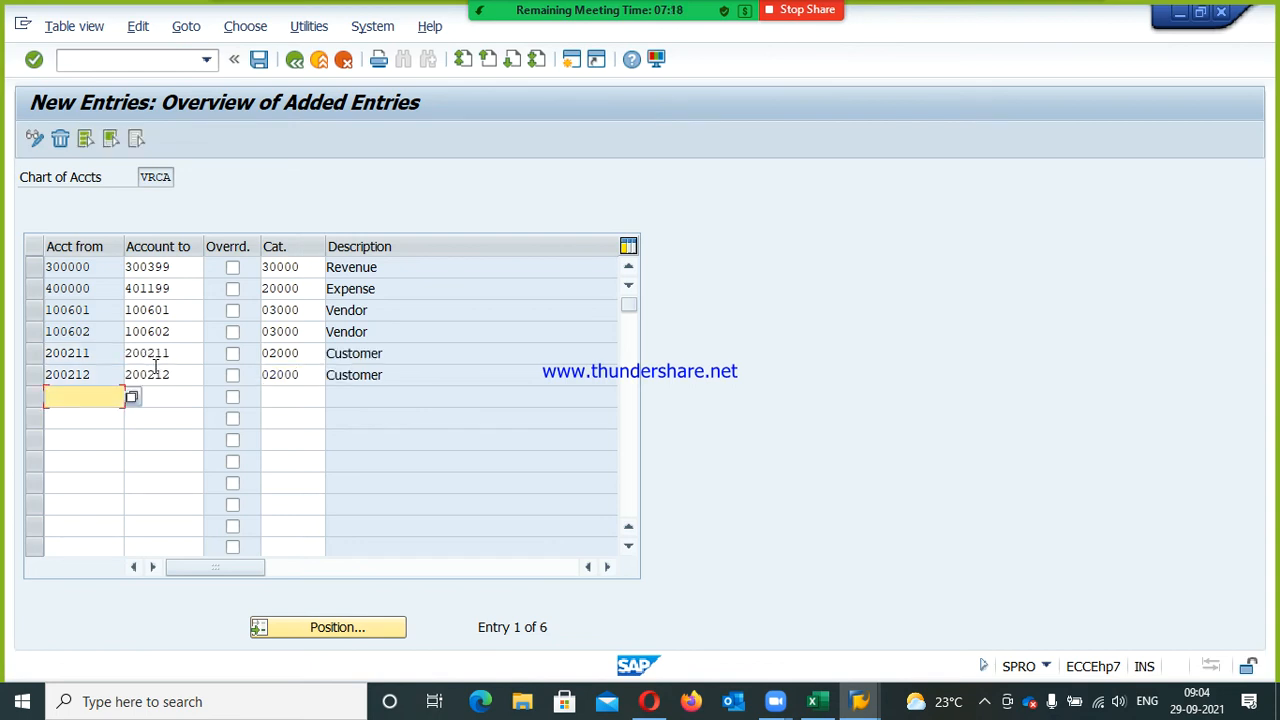
- Look up G/L accounts matching 2002* and choose 200200, Cash A/c, as the seventh row's starting account
key(F4)
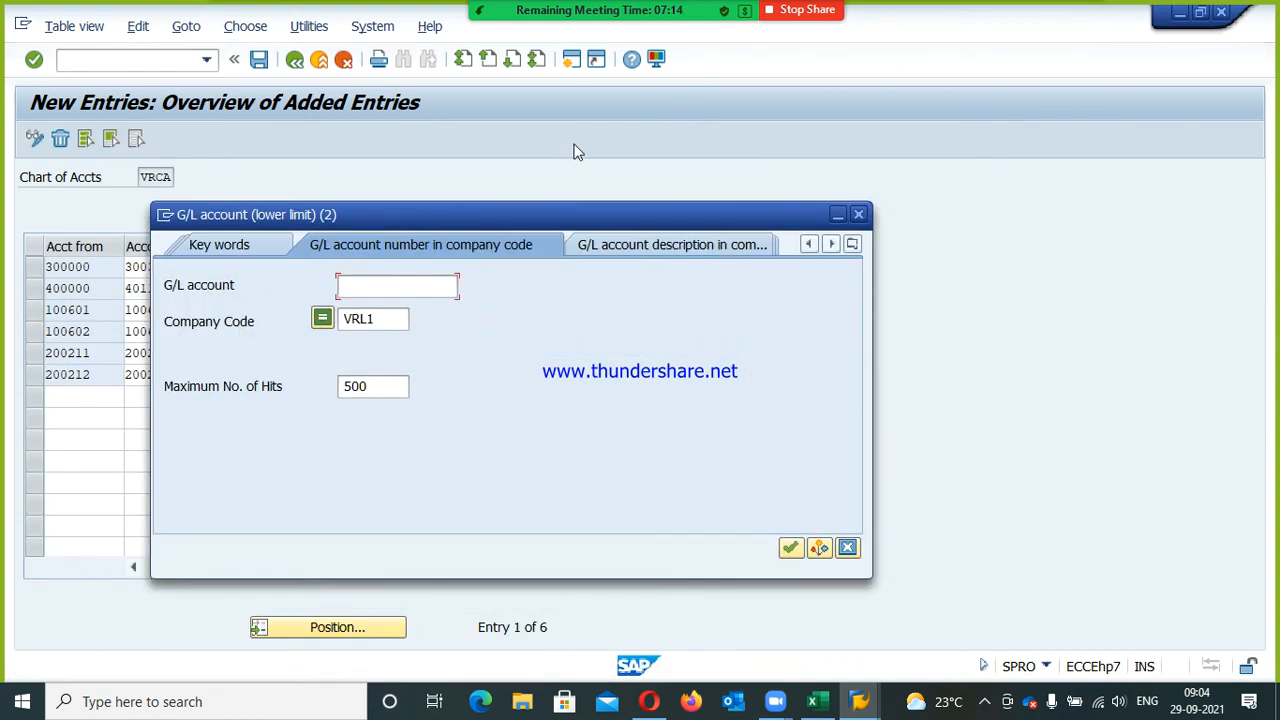
text(2002*)
key(Return)
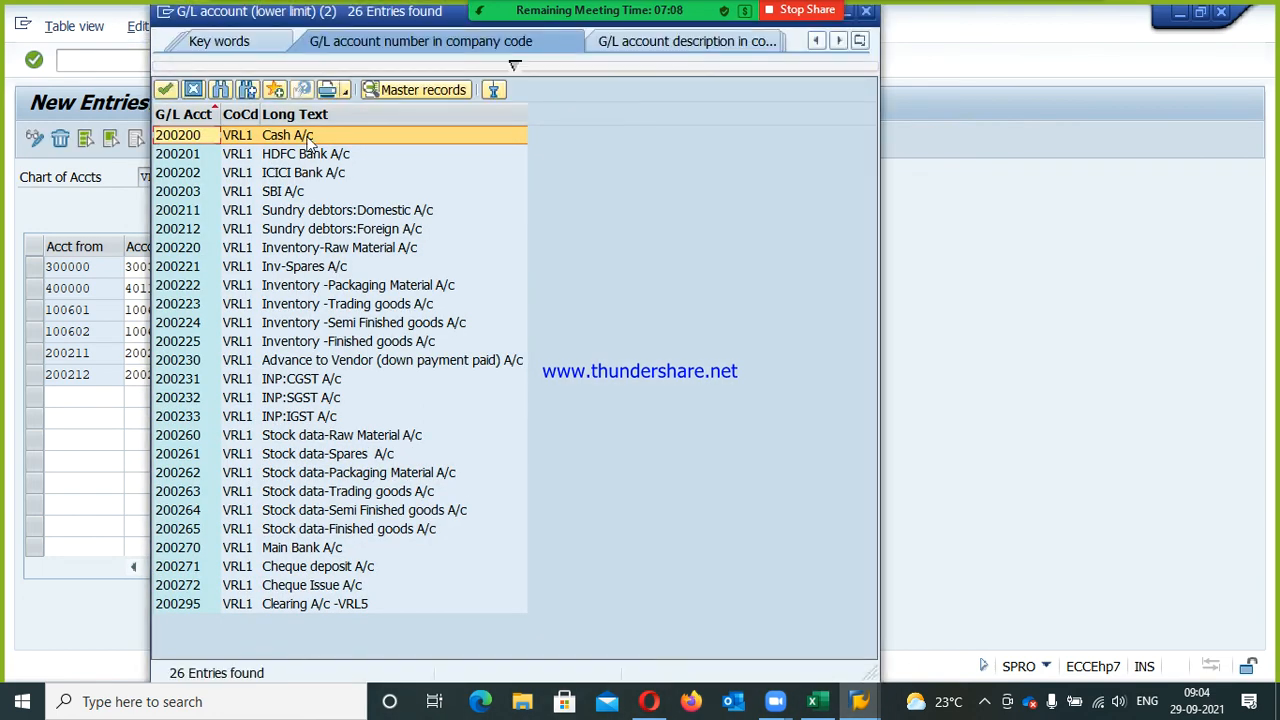
double_click(301, 136)
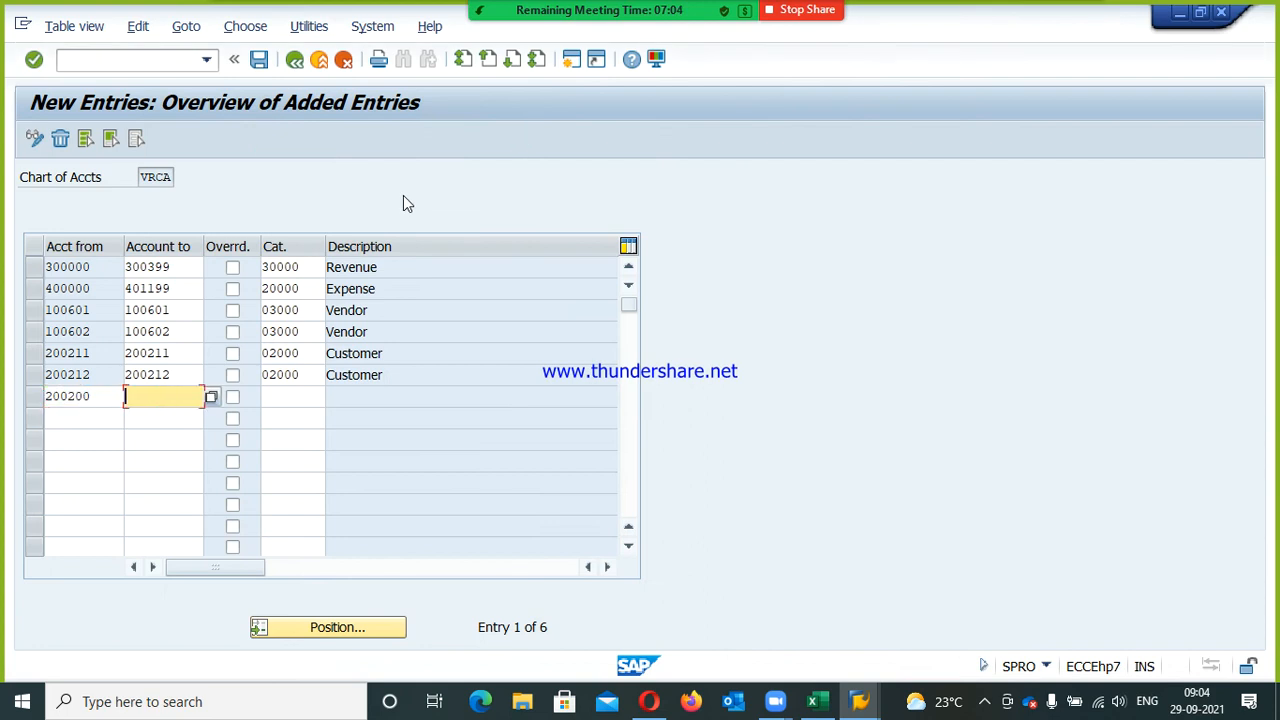
- Set the seventh row's upper limit to 200203, assign item category 04000 (Cash Account) and confirm the entry
text(200203)
key(Tab)
key(Tab)
key(F4)
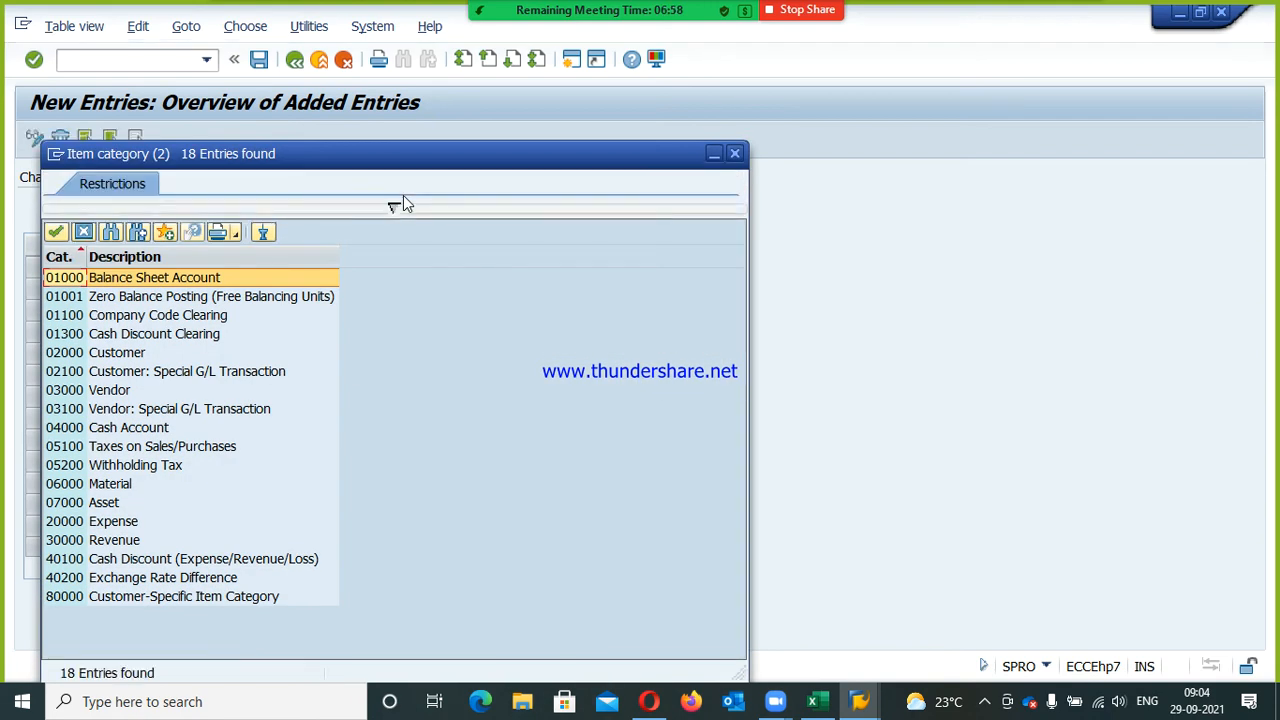
key(Down)
key(Down)
key(Down)
key(Down)
key(Down)
key(Down)
key(Down)
key(Down)
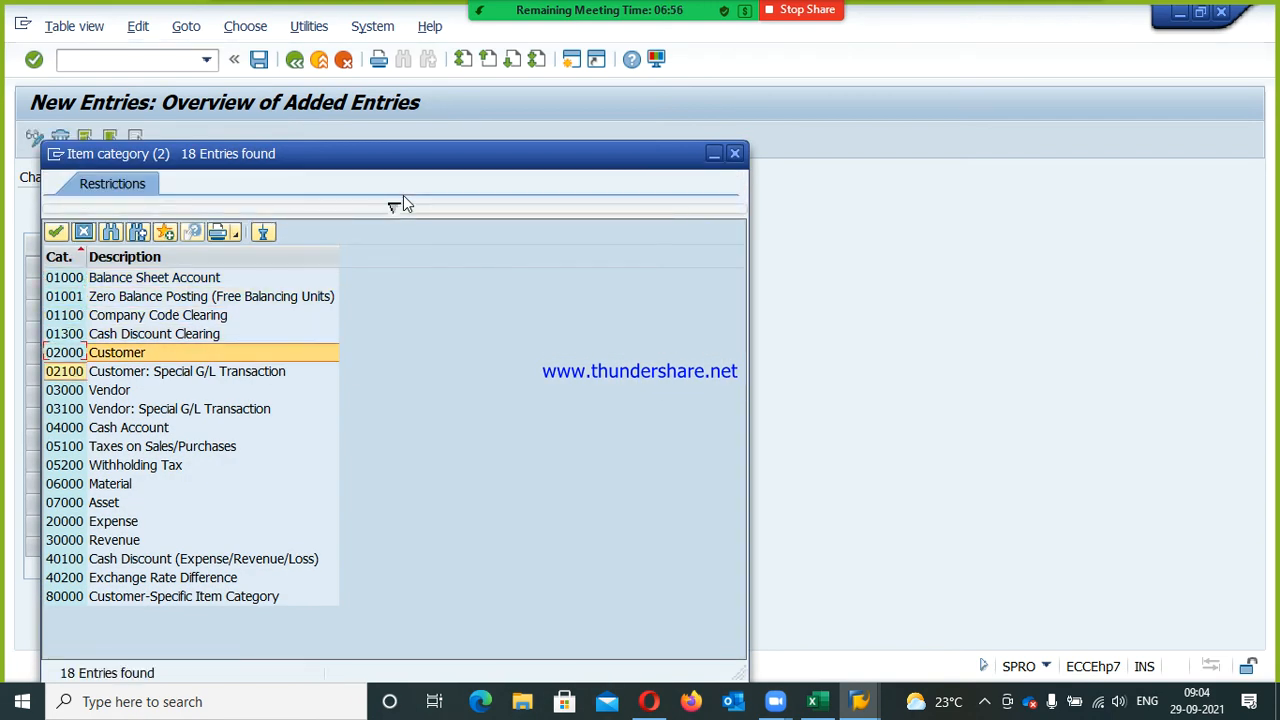
key(Return)
key(Return)
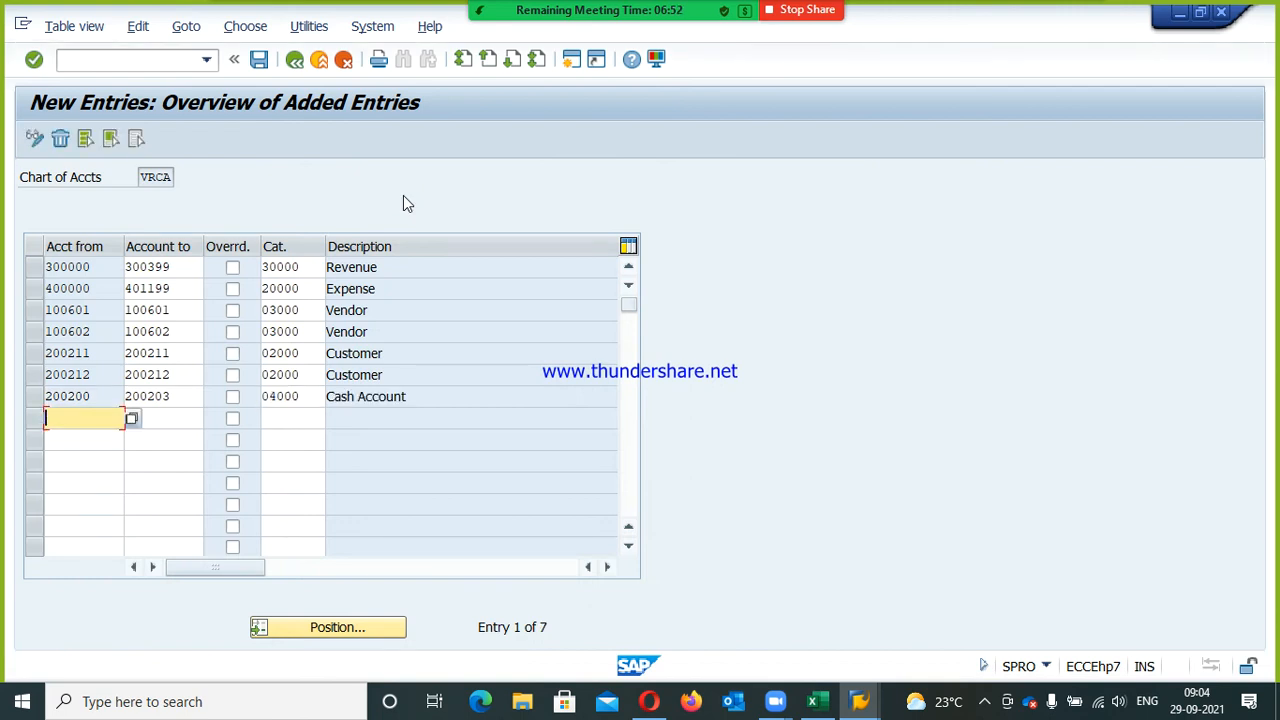
- Look up G/L accounts matching 2004* and choose 200411, Provision depreciation-Building A/c, as the eighth row's starting account
key(F4)
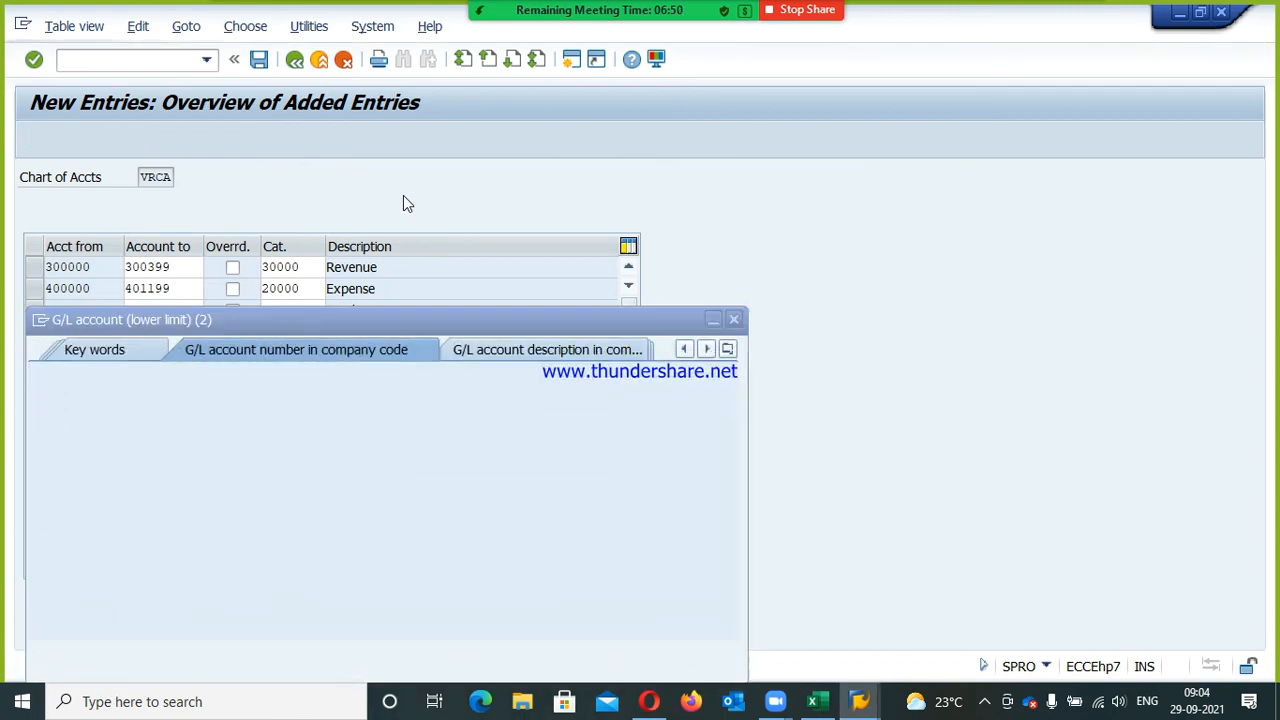
text(2004*)
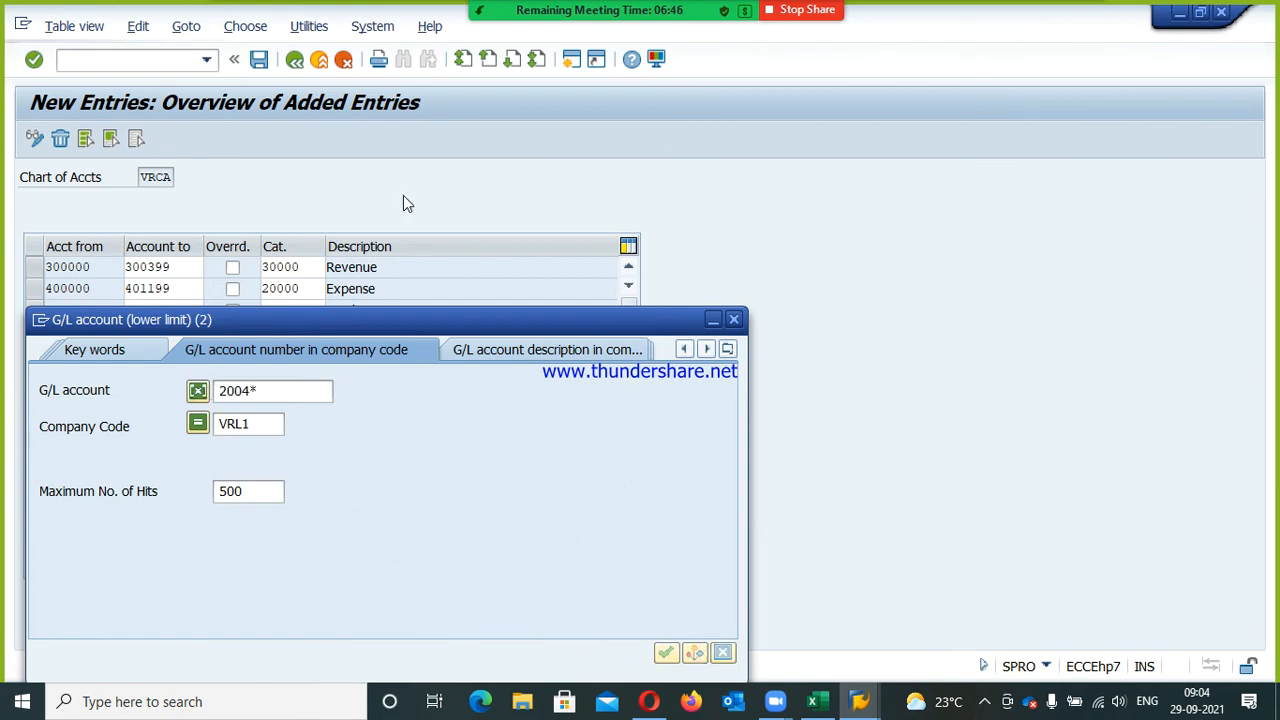
key(Return)
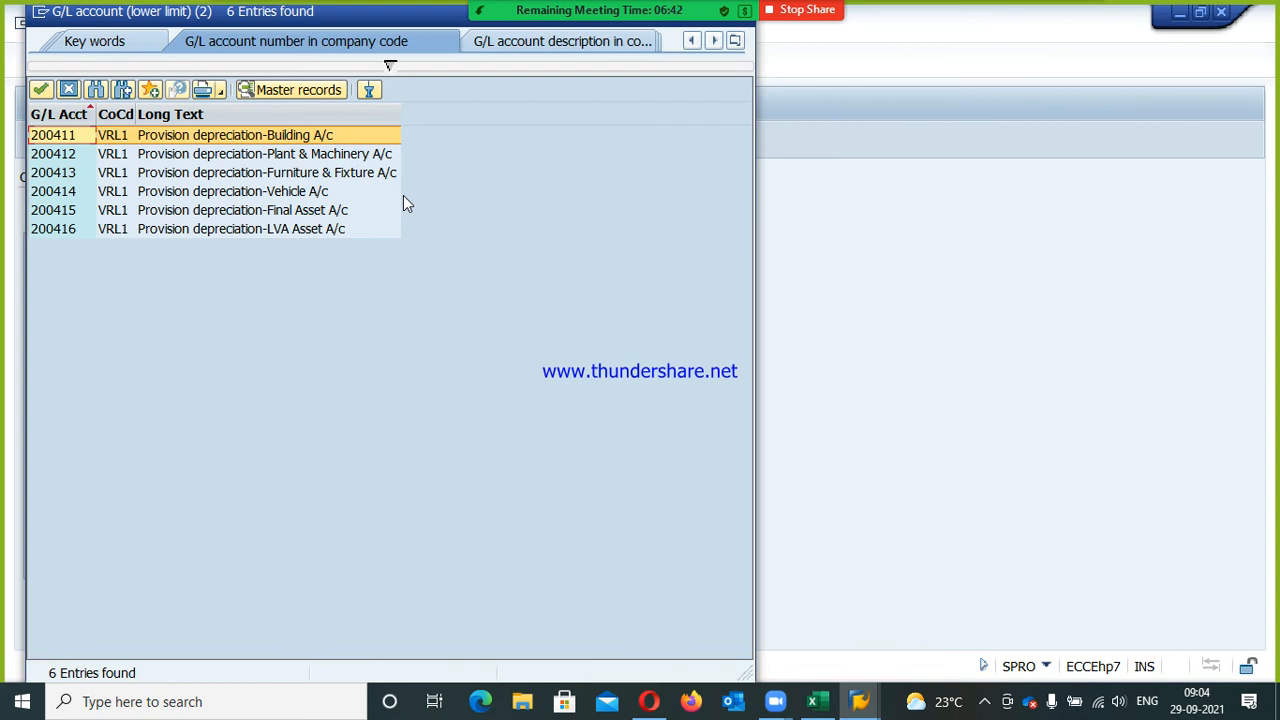
key(Return)
key(Tab)
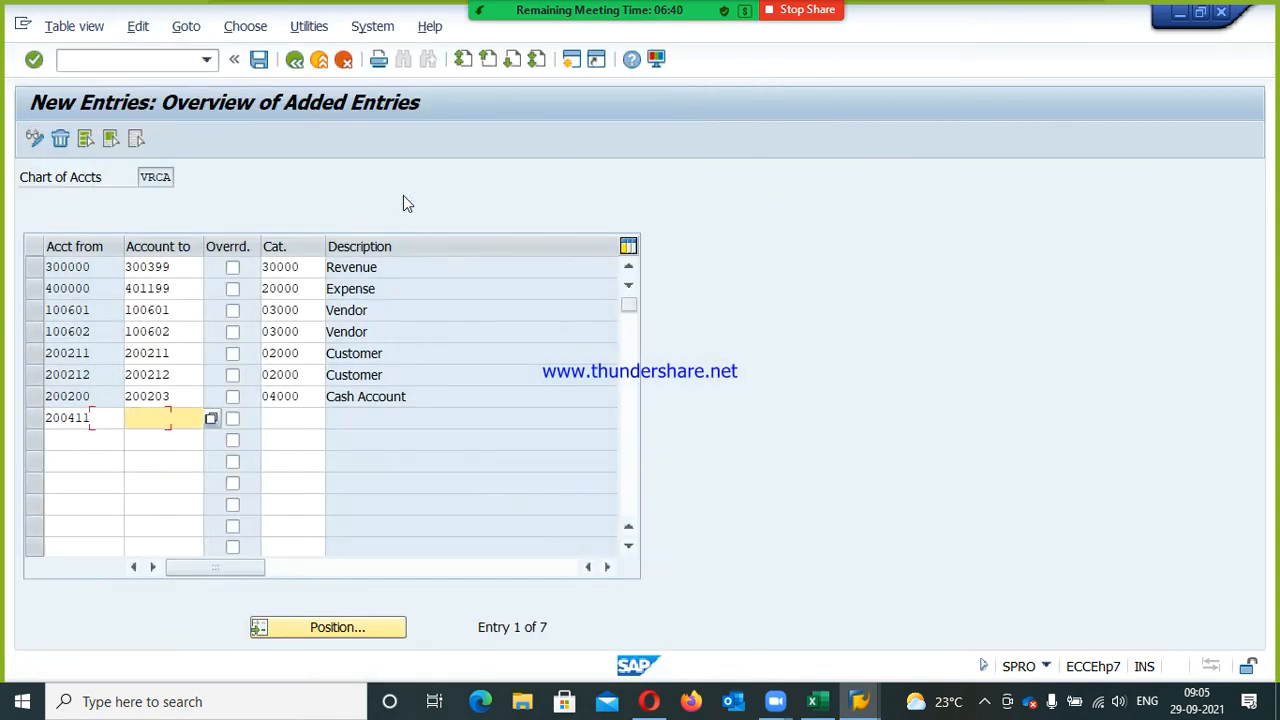
- Look up G/L accounts matching 2004* for the eighth row's upper limit and enter 200416, Provision depreciation-LVA Asset A/c
key(F4)
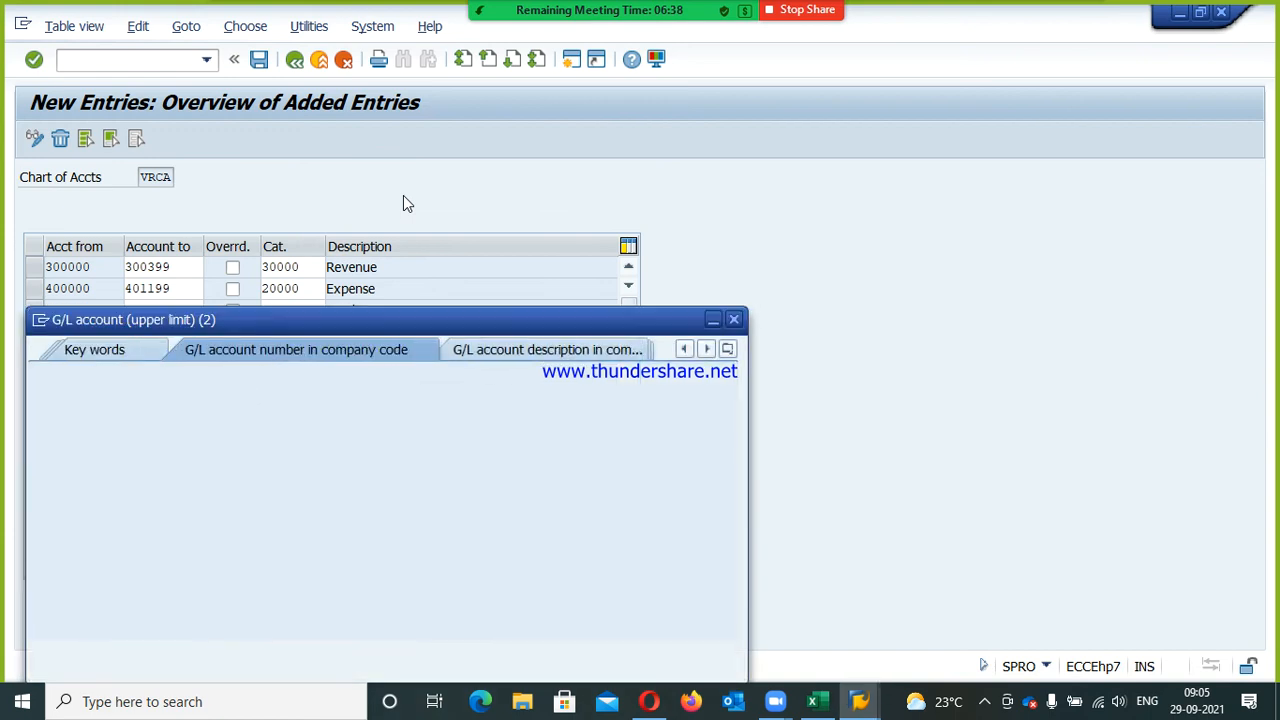
text(2004*)
key(Return)
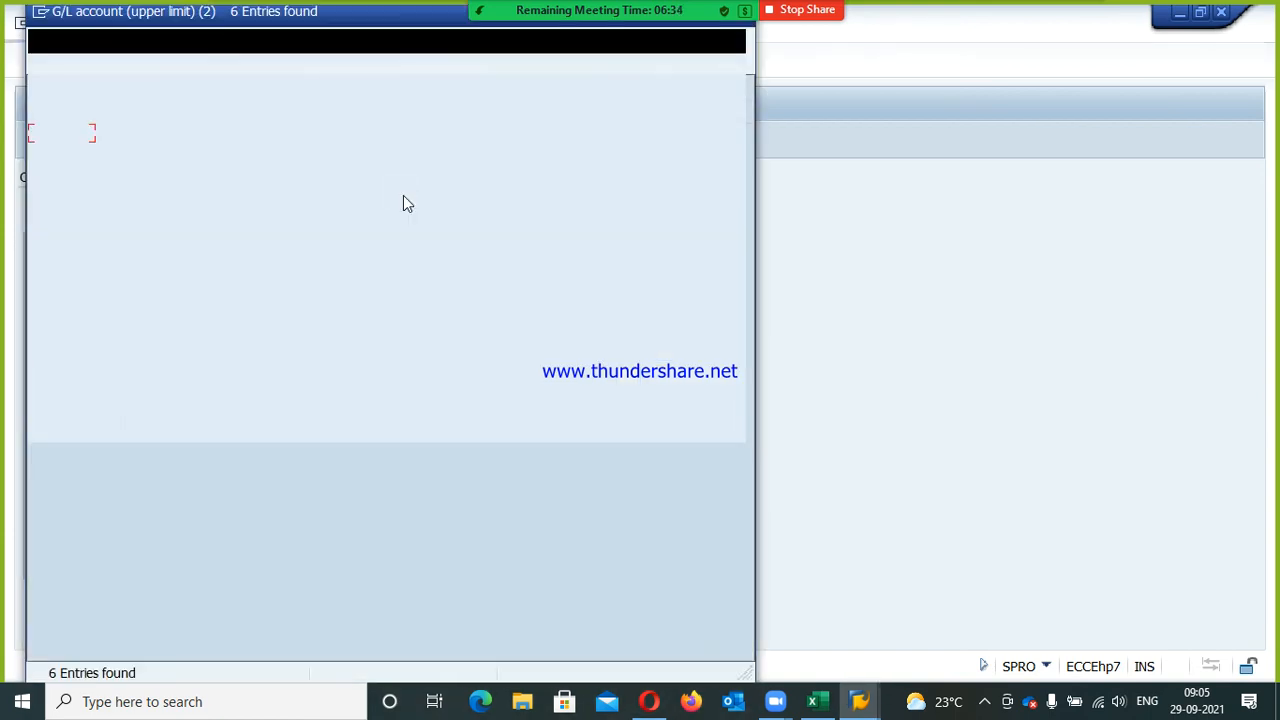
key(Return)
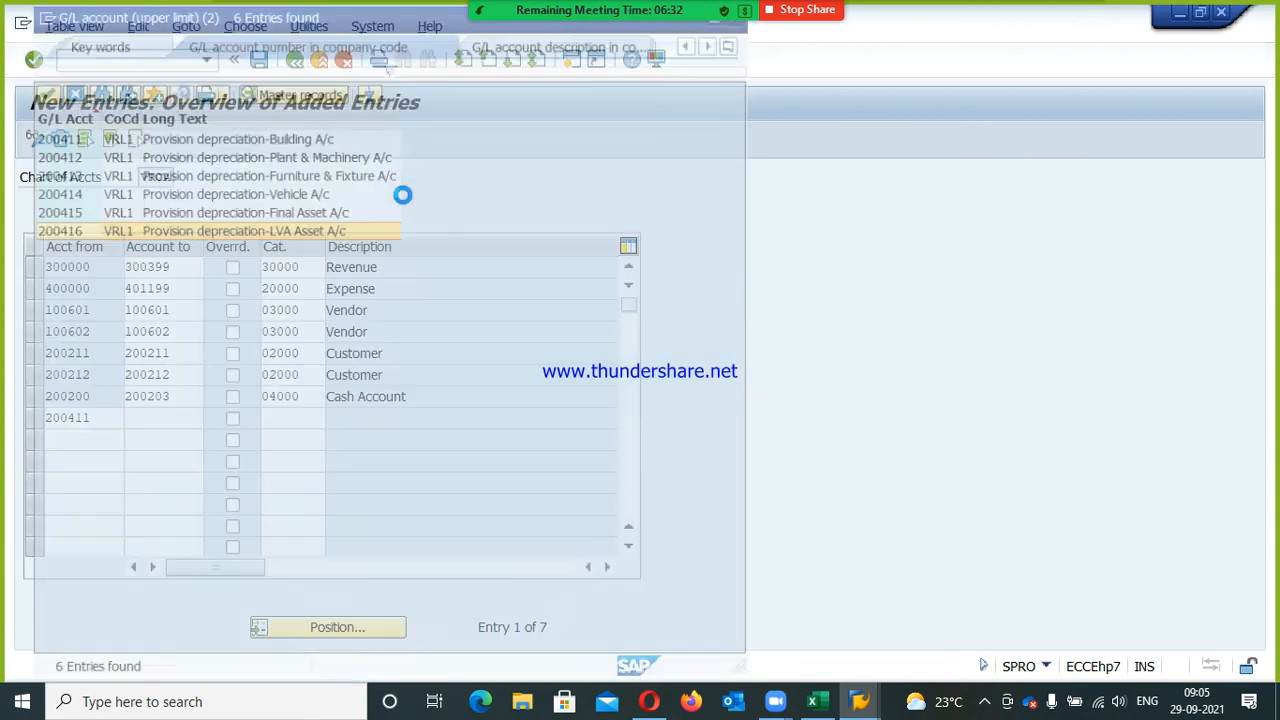
key(Tab)
text(200416)
- Assign item category 06000 (Material) to the eighth row and confirm the entry
key(Tab)
key(Tab)
key(F4)
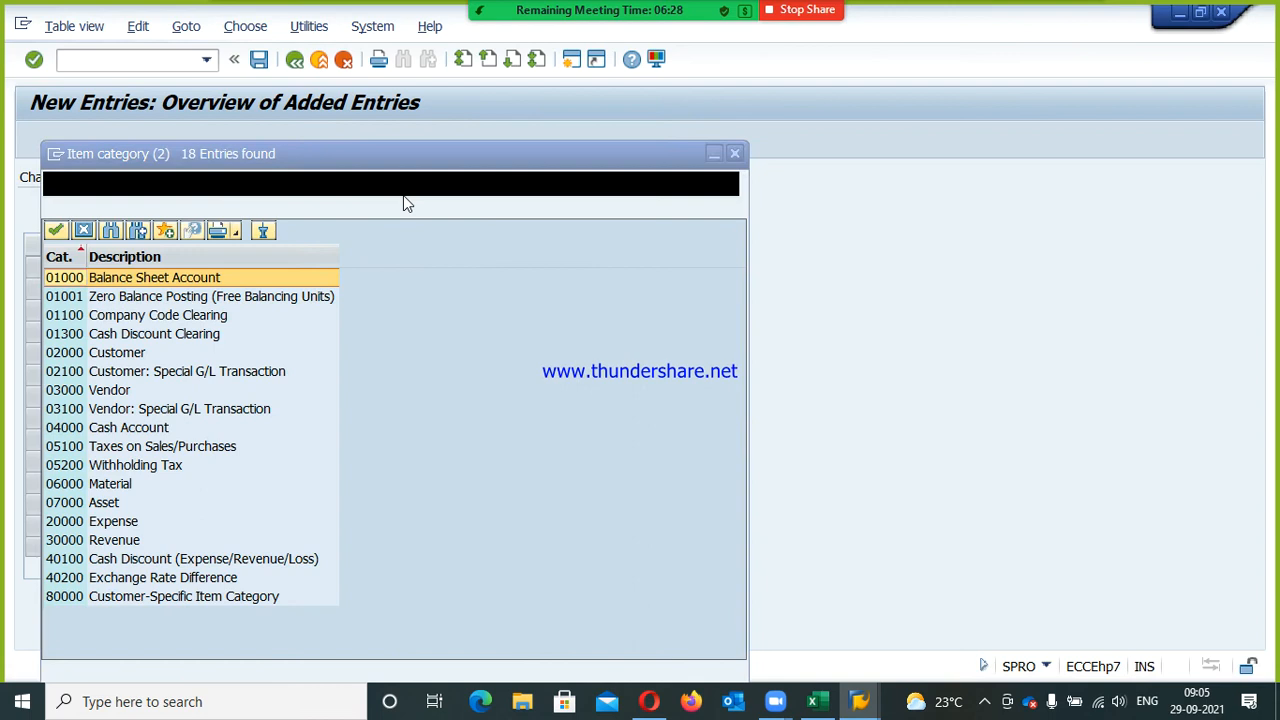
key(Down)
key(Down)
key(Down)
key(Down)
key(Down)
key(Down)
key(Down)
key(Down)
key(Down)
key(Down)
key(Down)
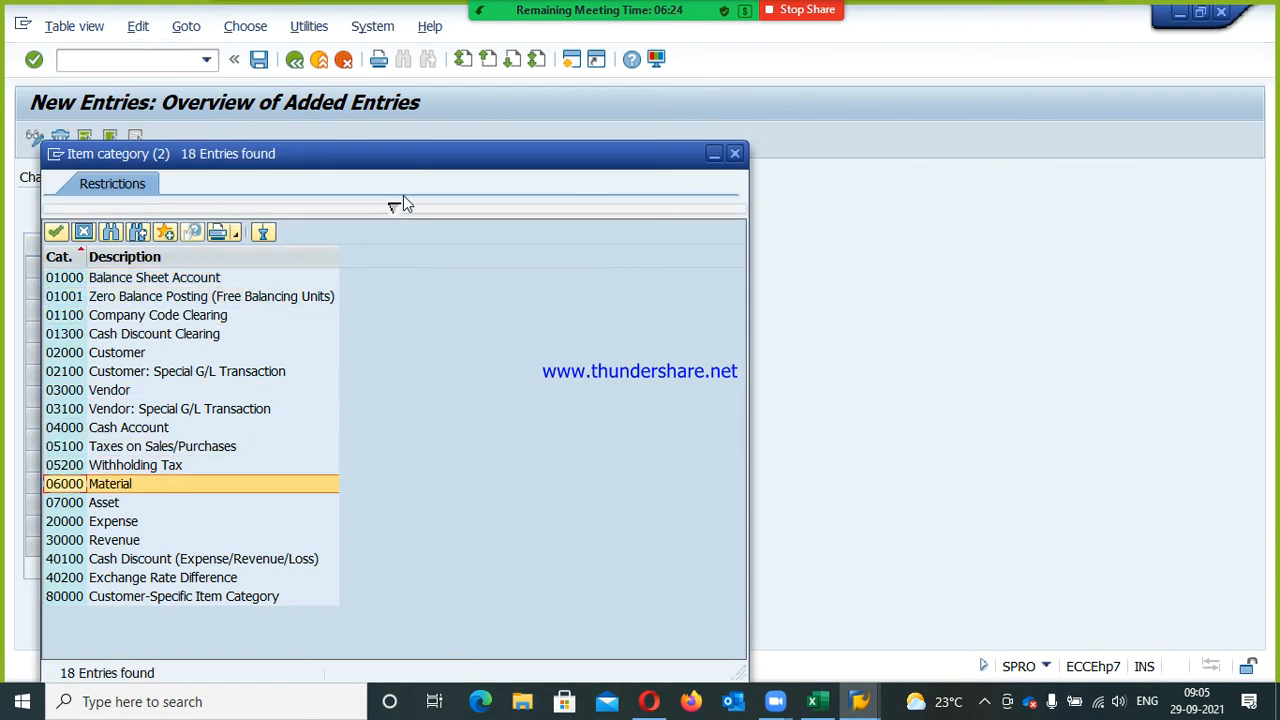
key(Return)
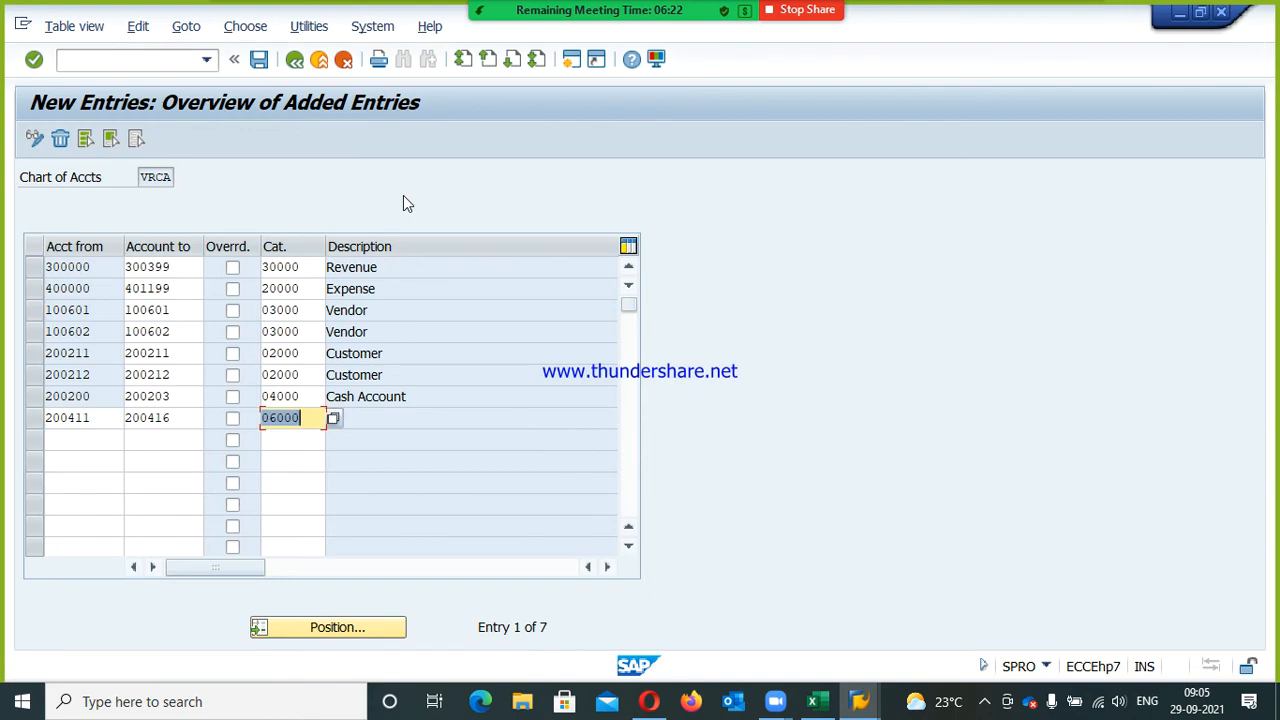
key(Return)
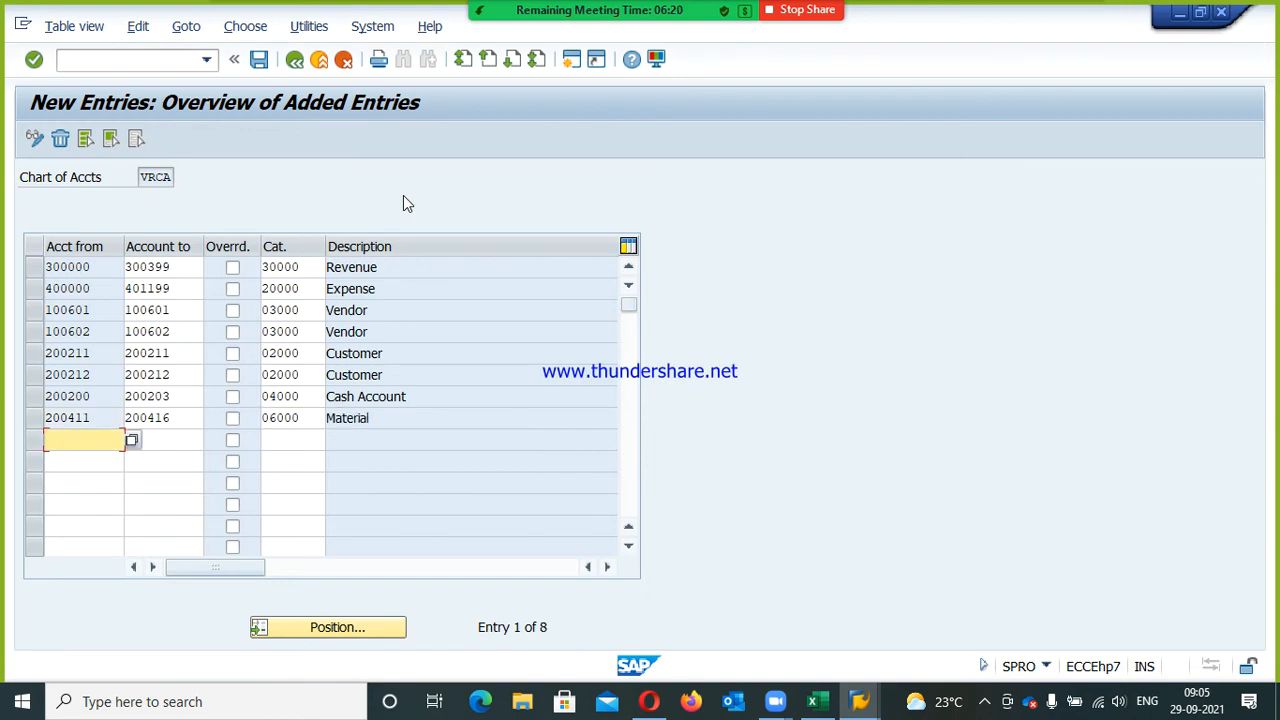
- Select the vendor, customer and cash account rows, from 100601 through 200200
click(34, 268)
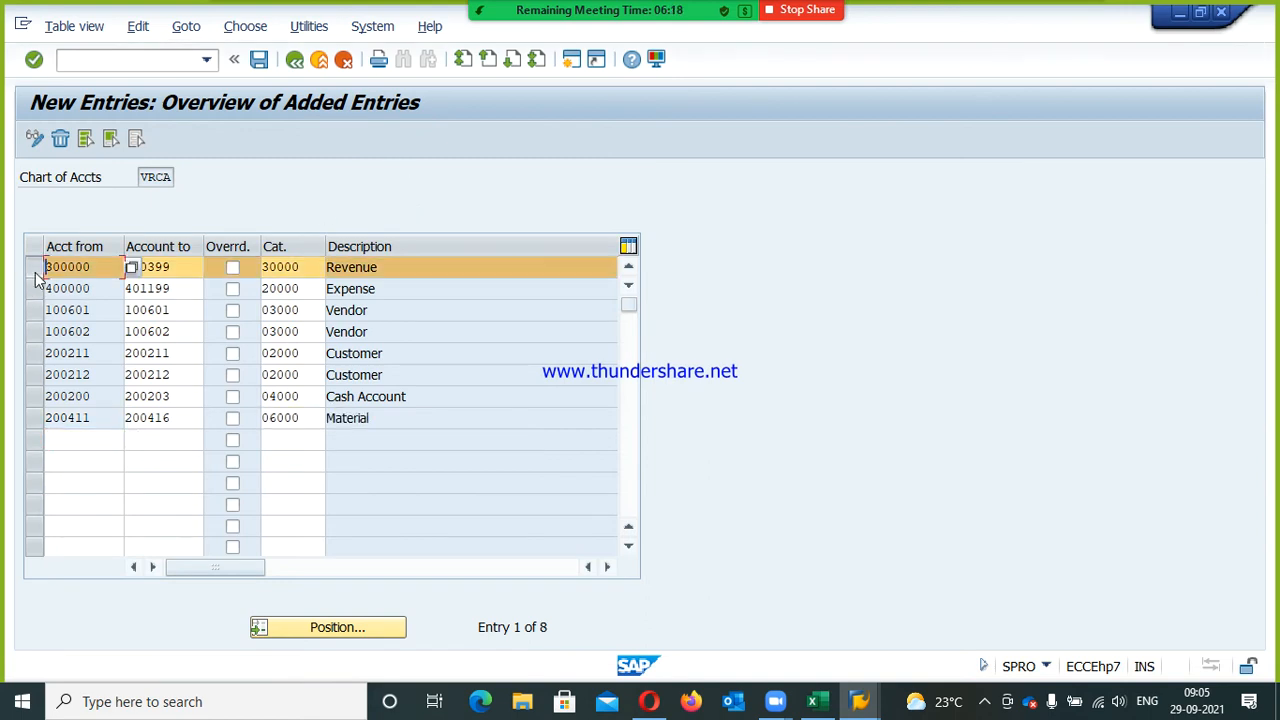
click(35, 289)
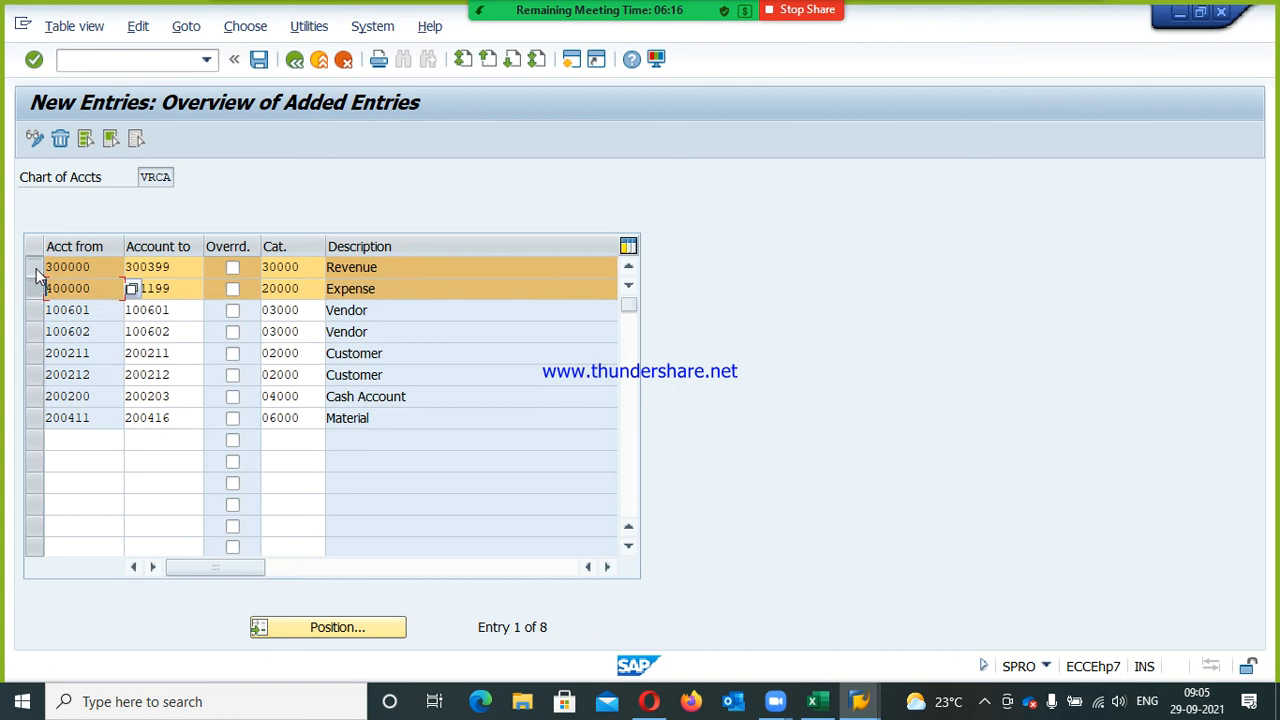
click(34, 268)
click(34, 289)
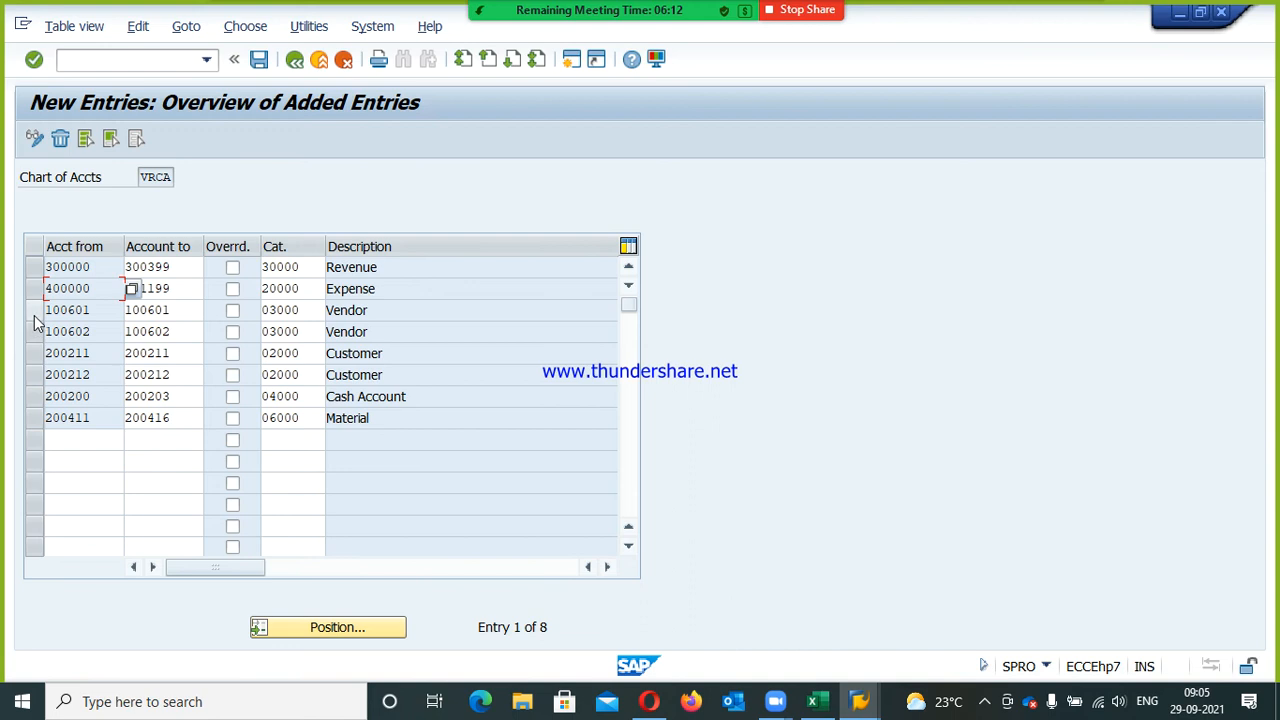
click(34, 310)
click(34, 331)
click(34, 353)
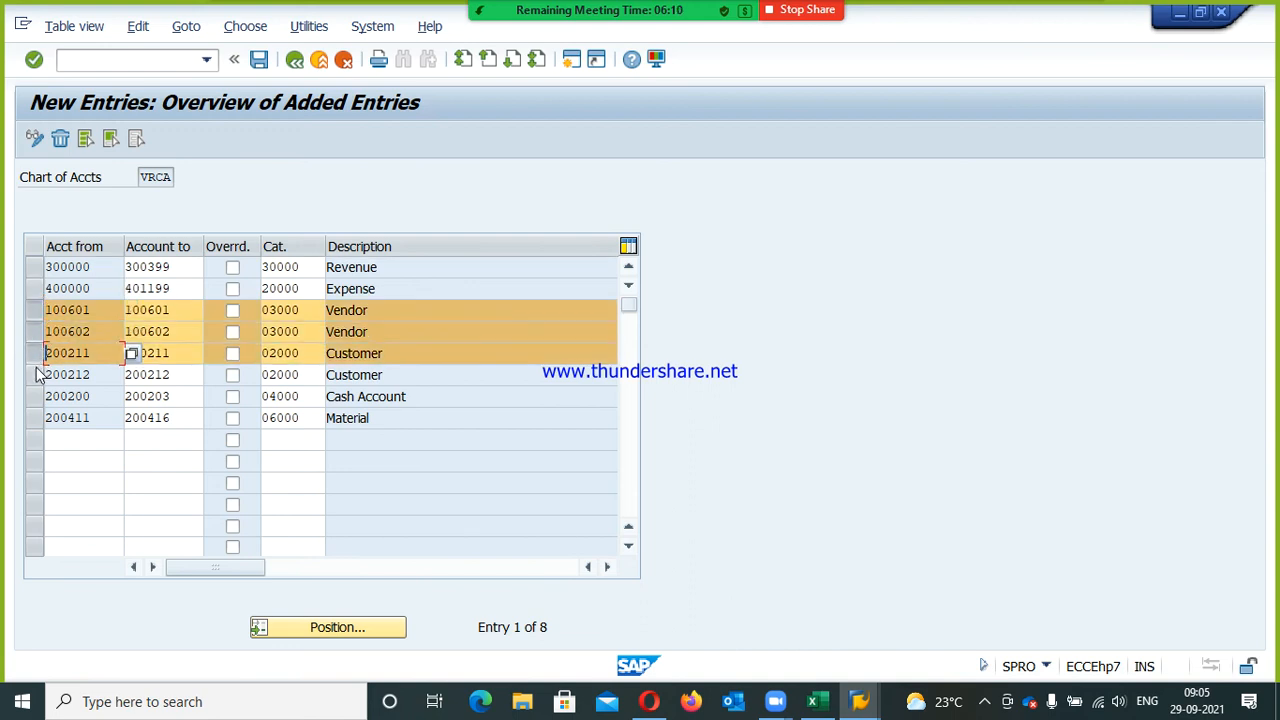
click(34, 375)
click(34, 396)
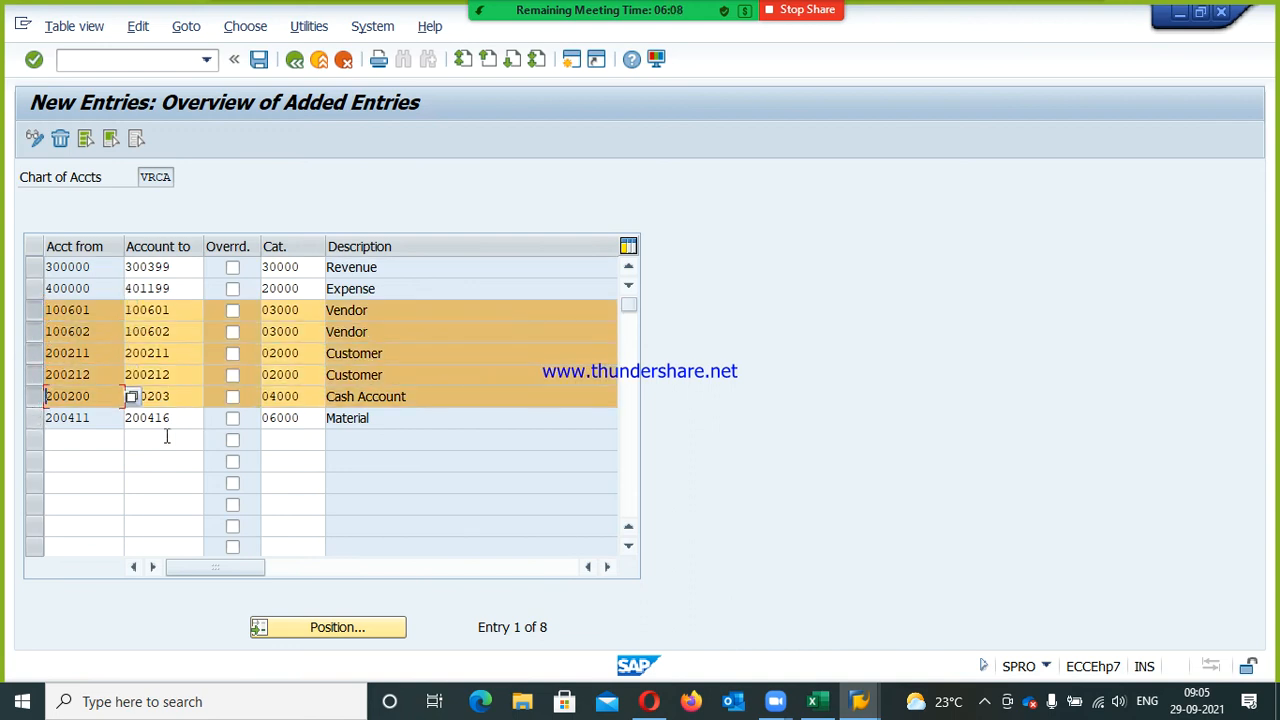
- Change the item category of the 200411 to 200416 row to 07000 (Asset)
click(313, 427)
click(331, 418)
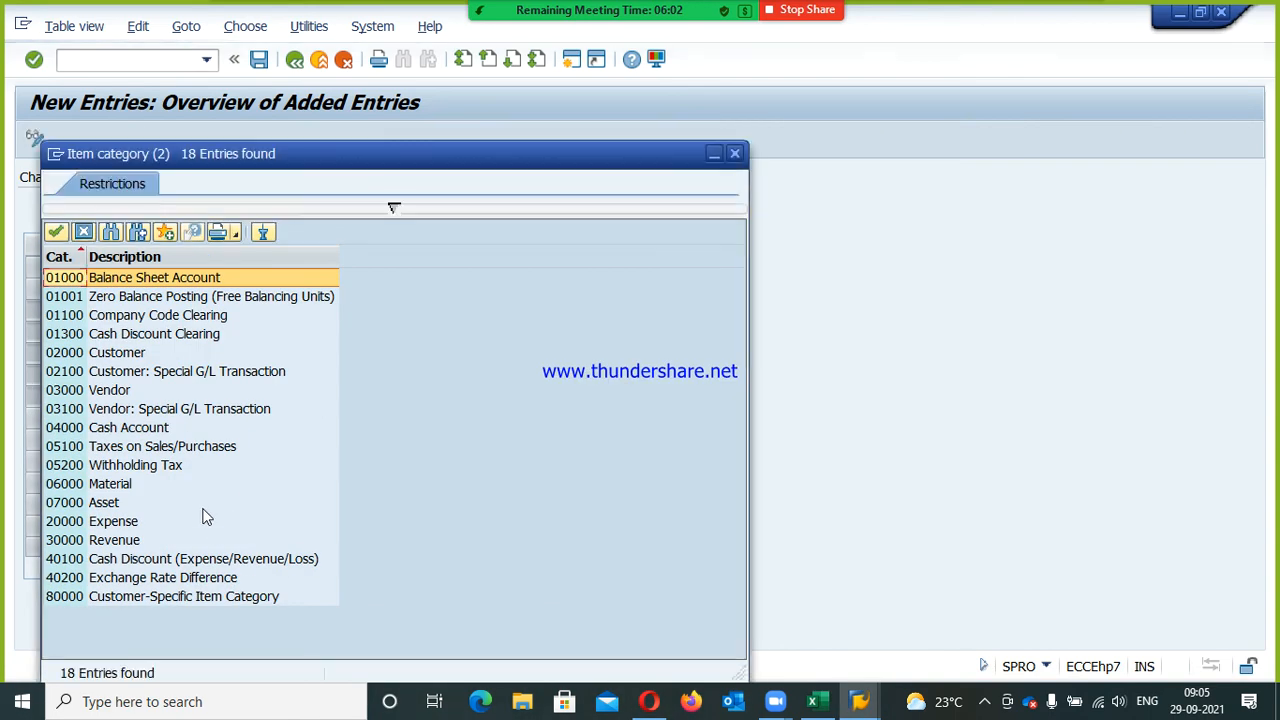
double_click(137, 505)
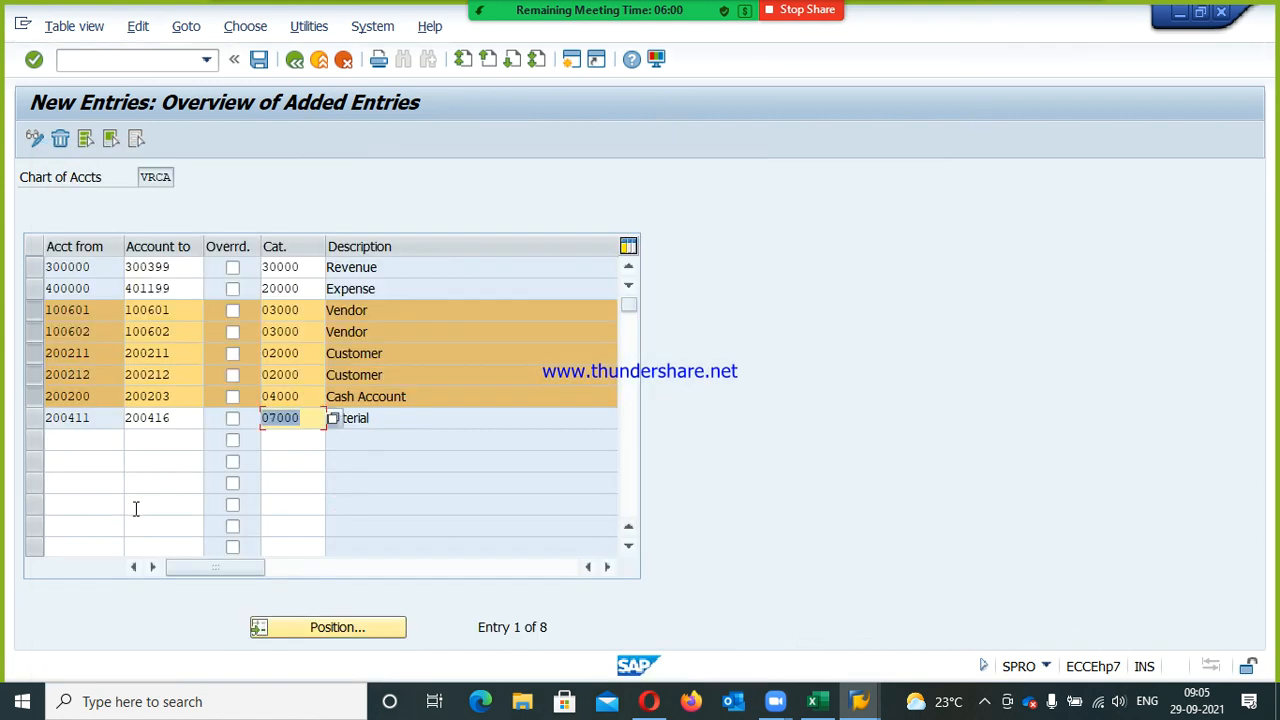
click(32, 420)
click(37, 417)
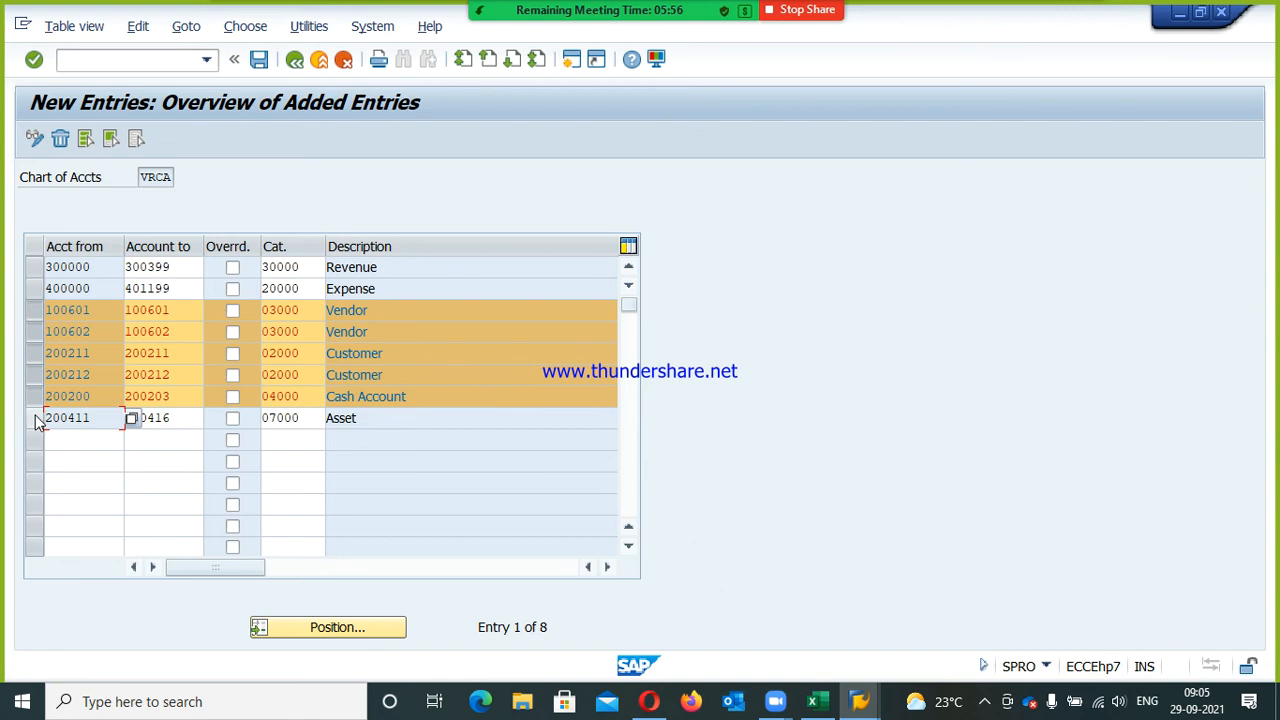
- Deselect the vendor, customer and cash account rows and save the account classifications under the proposed customizing request
click(35, 415)
click(36, 396)
click(36, 420)
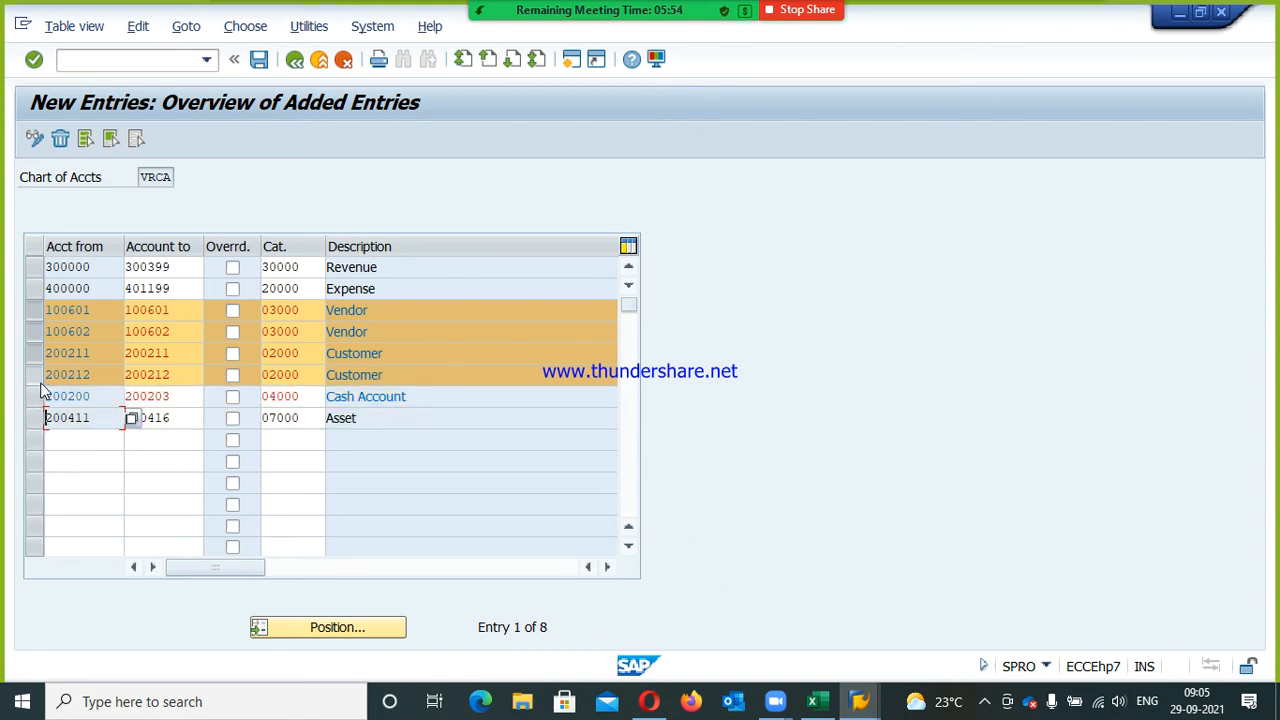
click(36, 375)
click(36, 353)
click(36, 332)
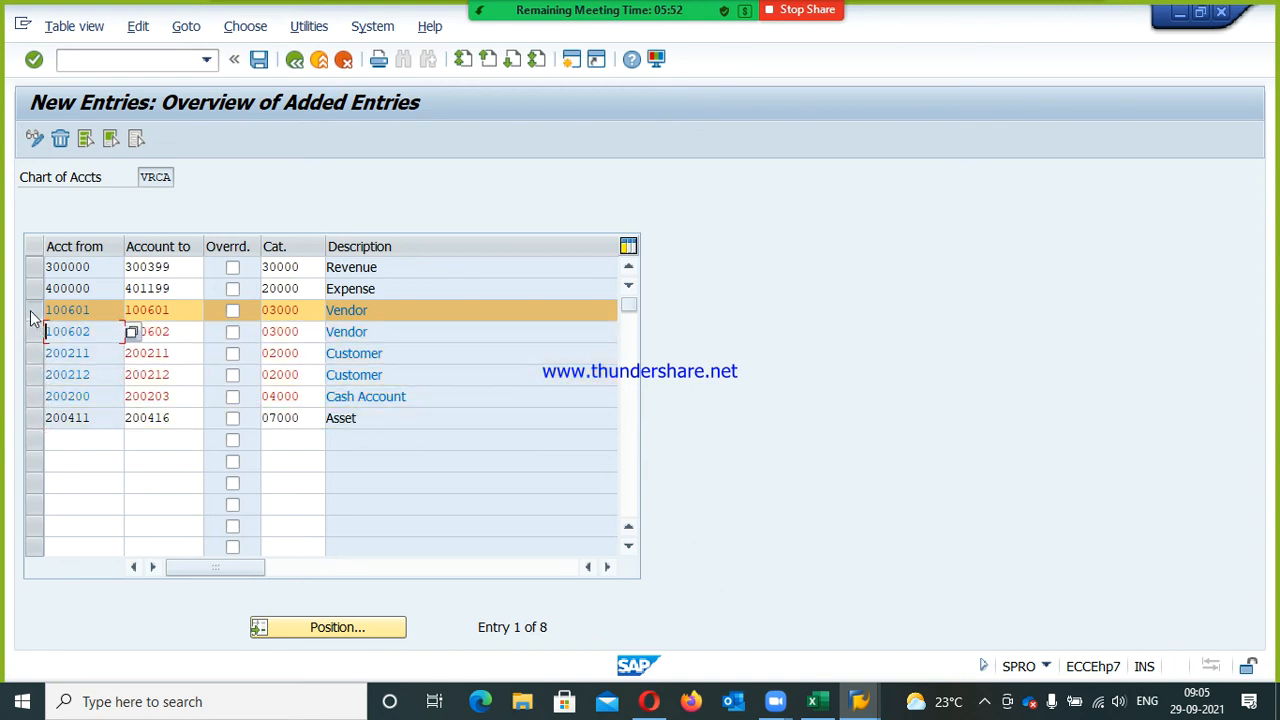
click(33, 311)
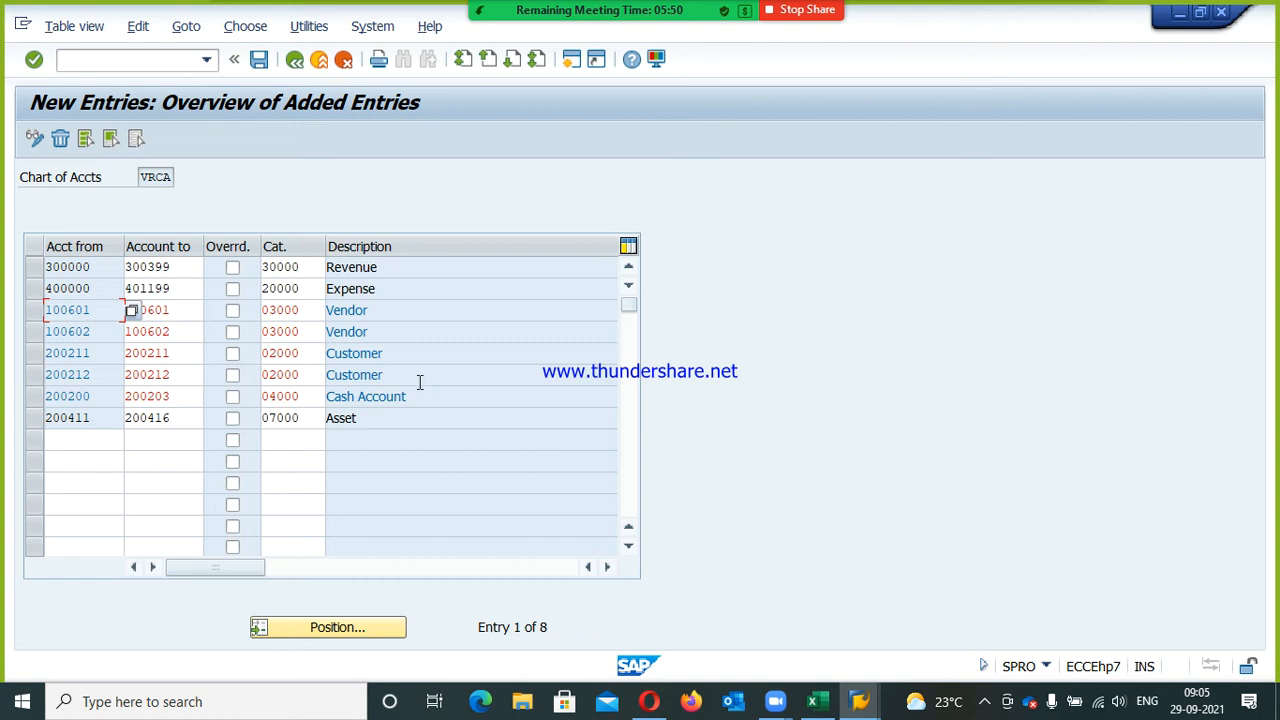
click(259, 59)
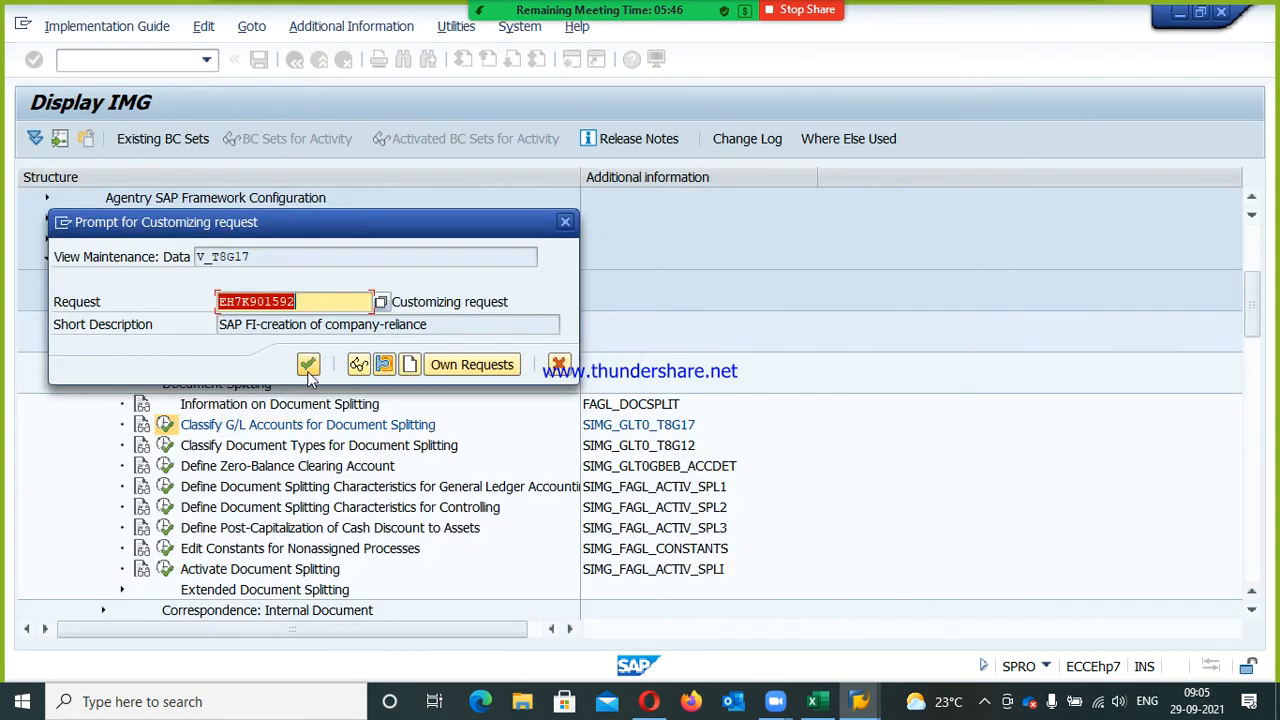
click(306, 363)
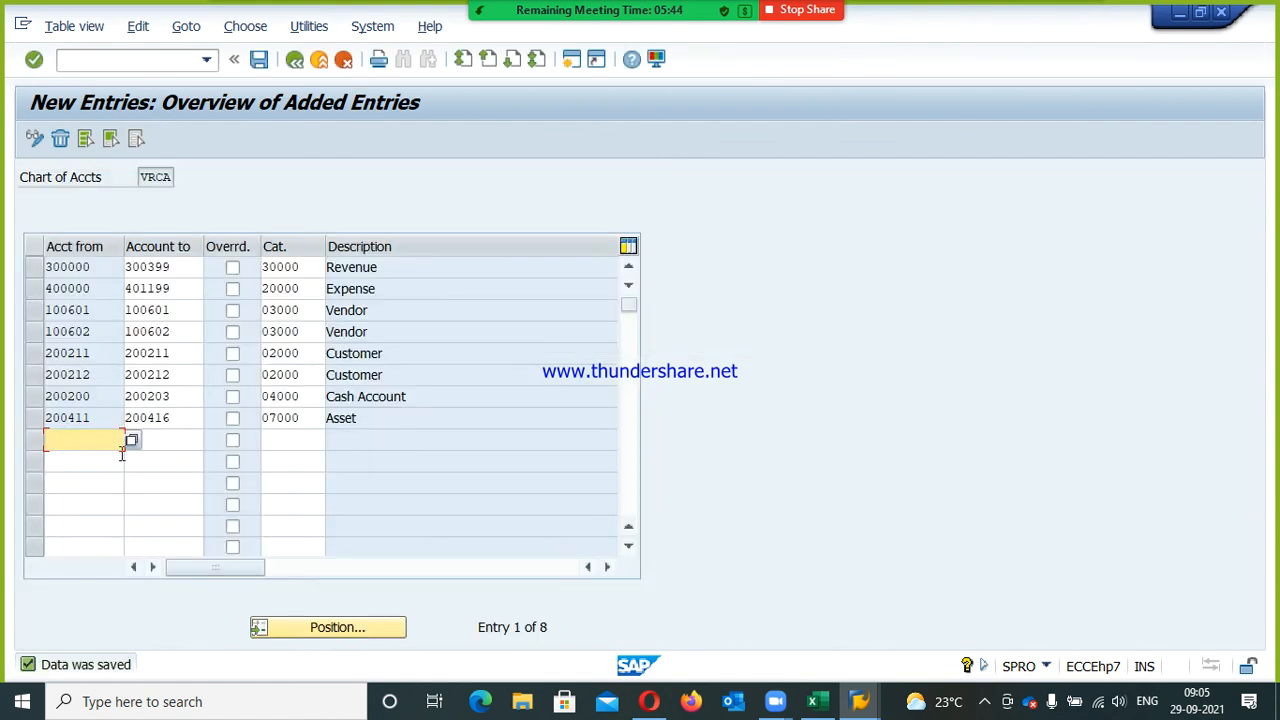
- Look up VRL1's G/L accounts matching 2000* and take 200011 (Building A/c) as the ninth row's starting account
click(132, 441)
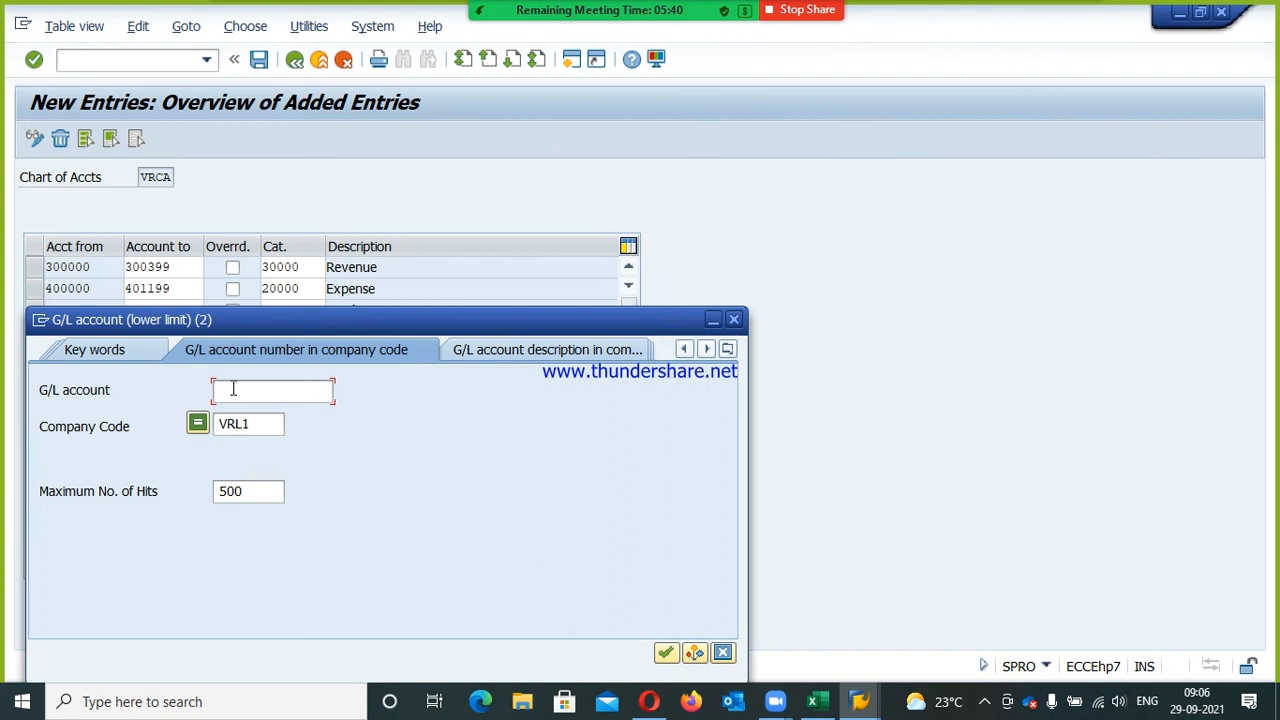
text(2000*)
key(Return)
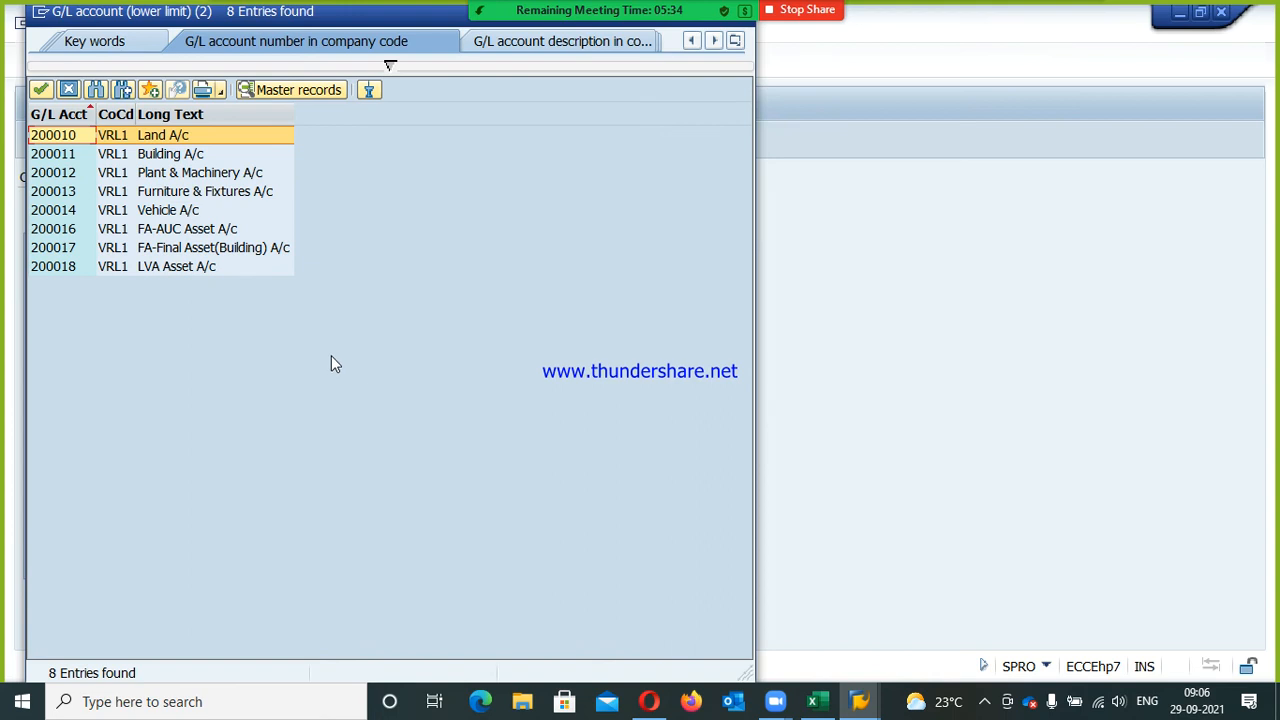
click(92, 161)
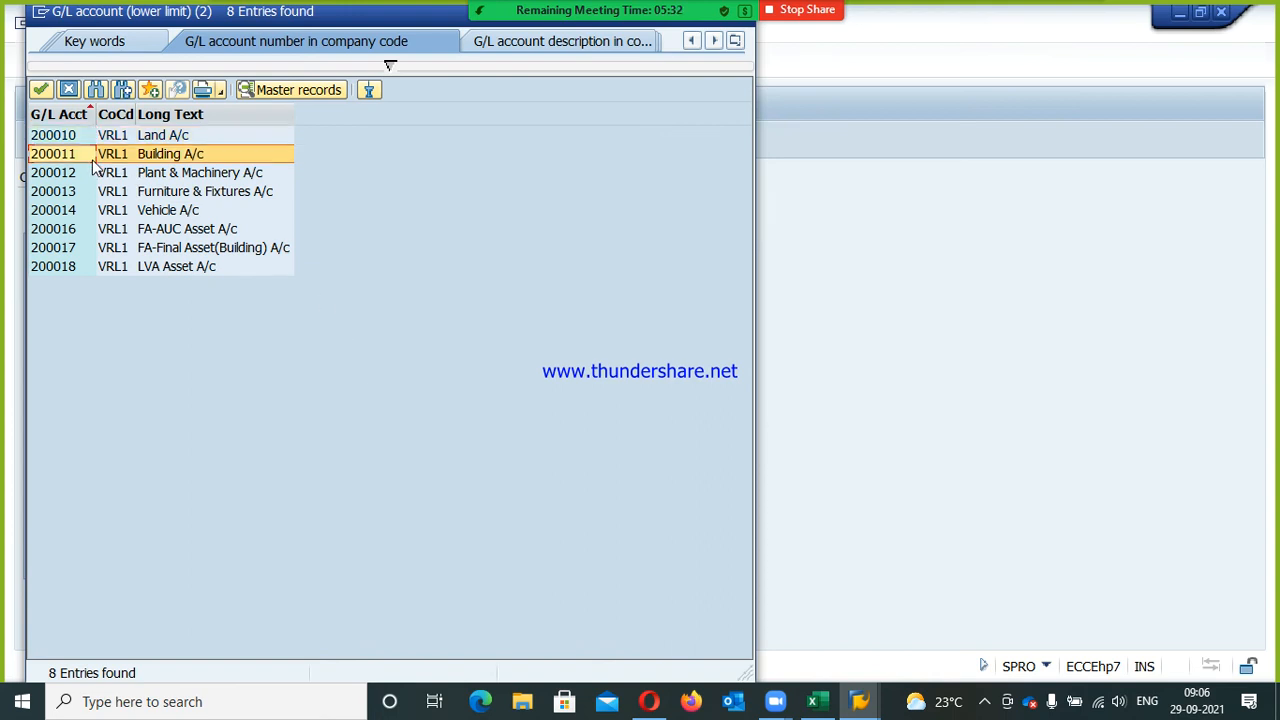
double_click(92, 161)
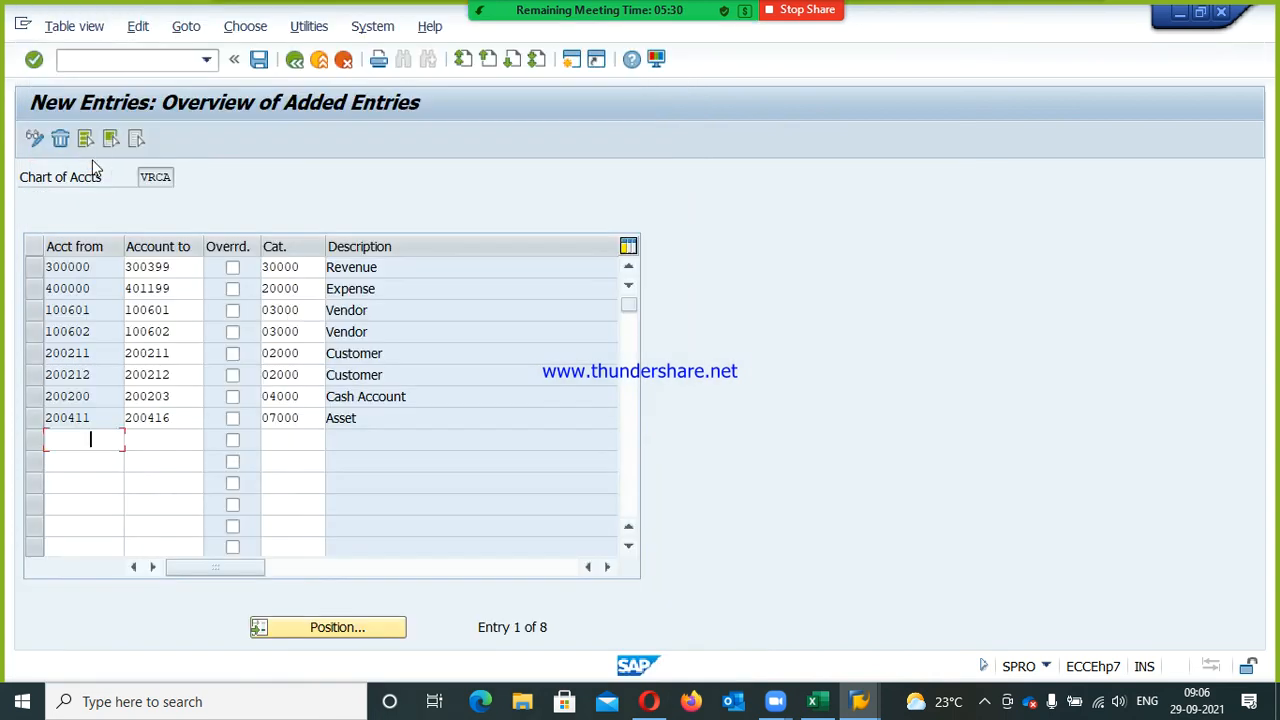
- Set the ninth row's end account to 200018 and its item category to 07000 (Asset), and confirm the entry
key(Tab)
text(2000)
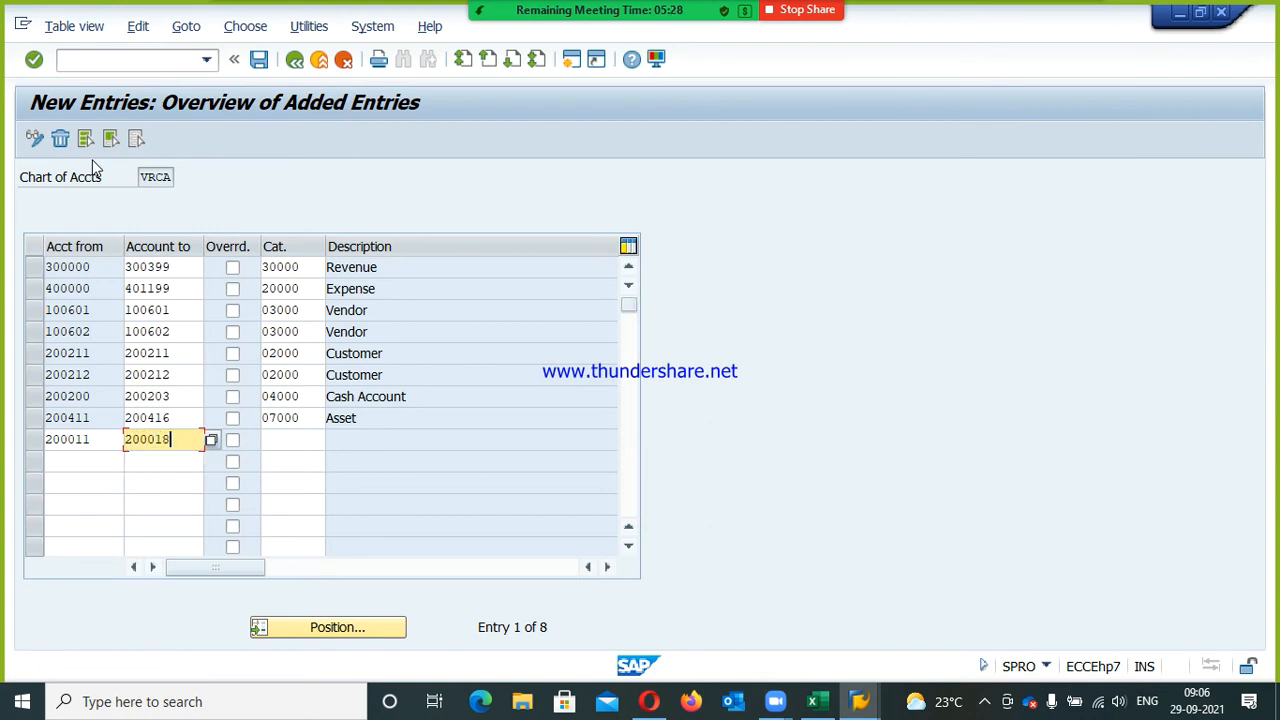
key(Tab)
key(Tab)
text(07000)
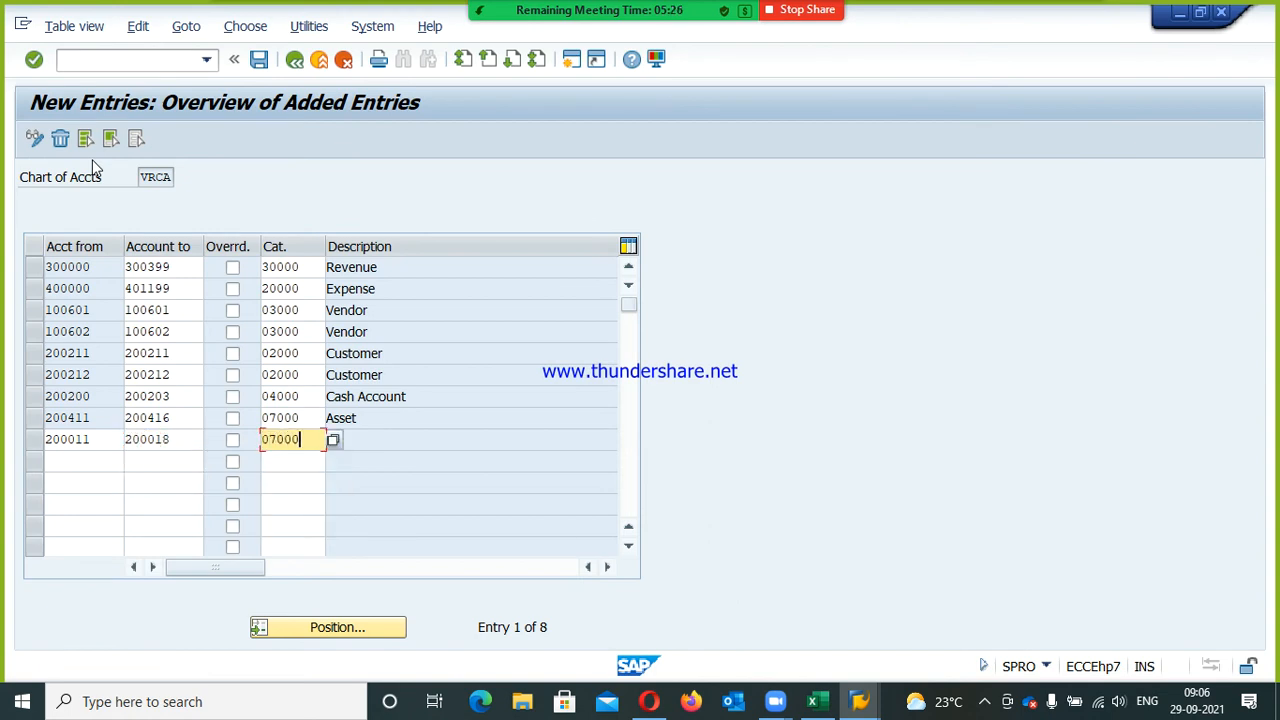
key(Return)
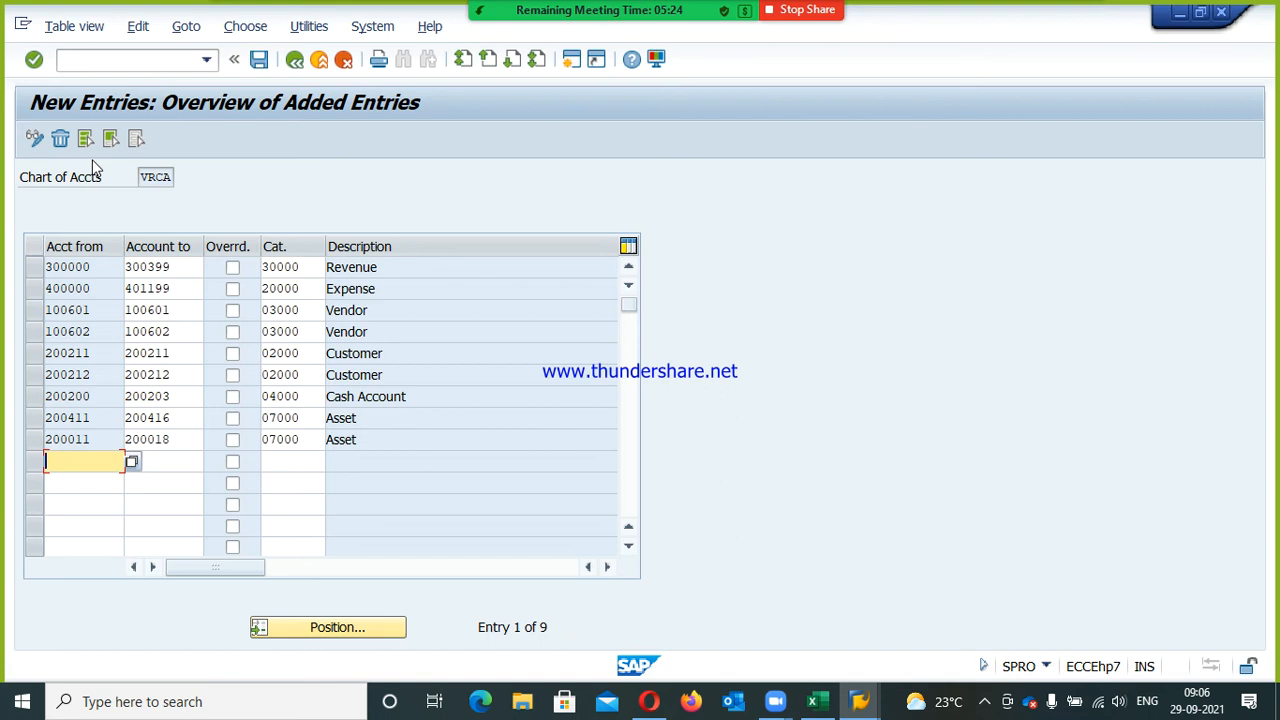
- Save the account classifications, acknowledging the customizing check messages, and return to the implementation guide
key(ctrl+s)
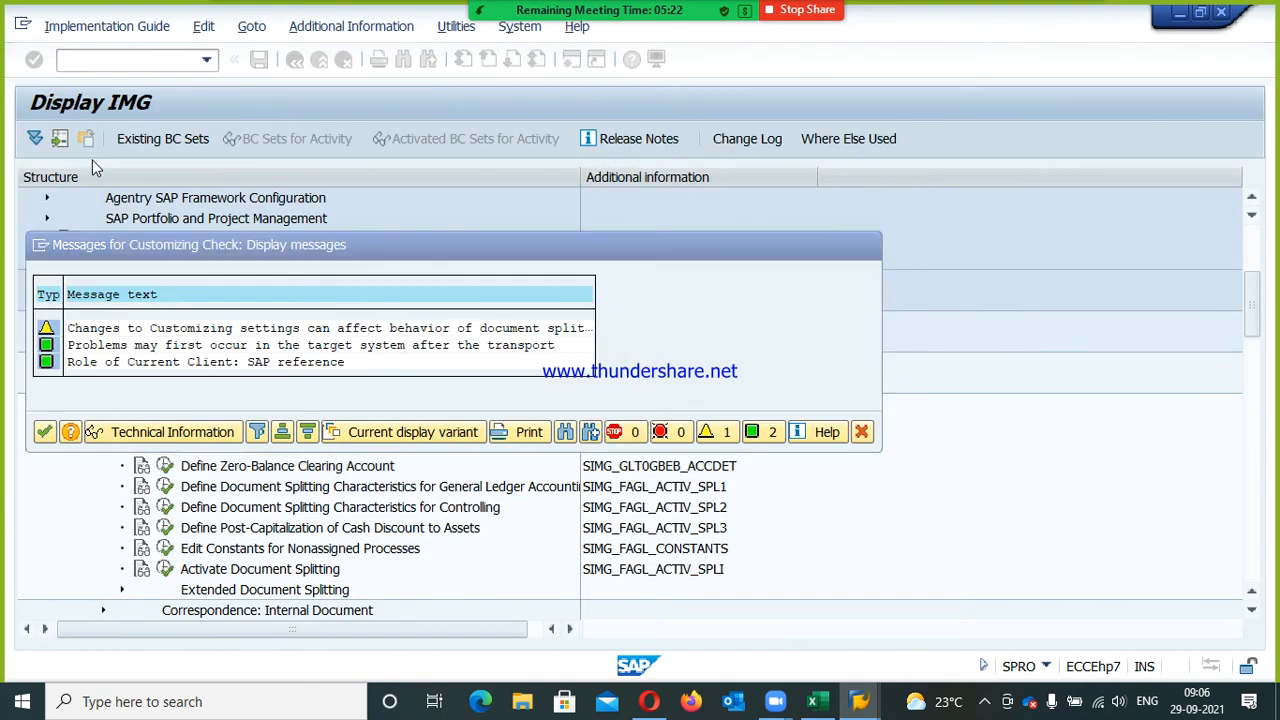
key(Return)
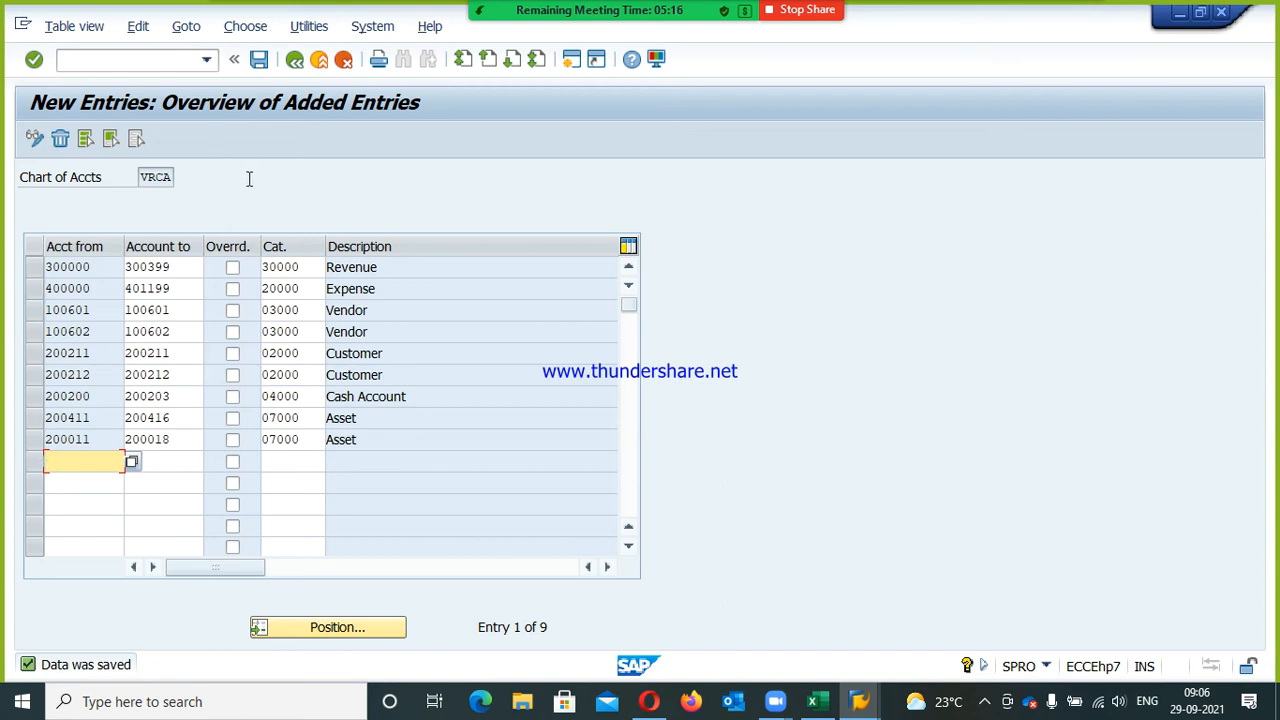
click(296, 62)
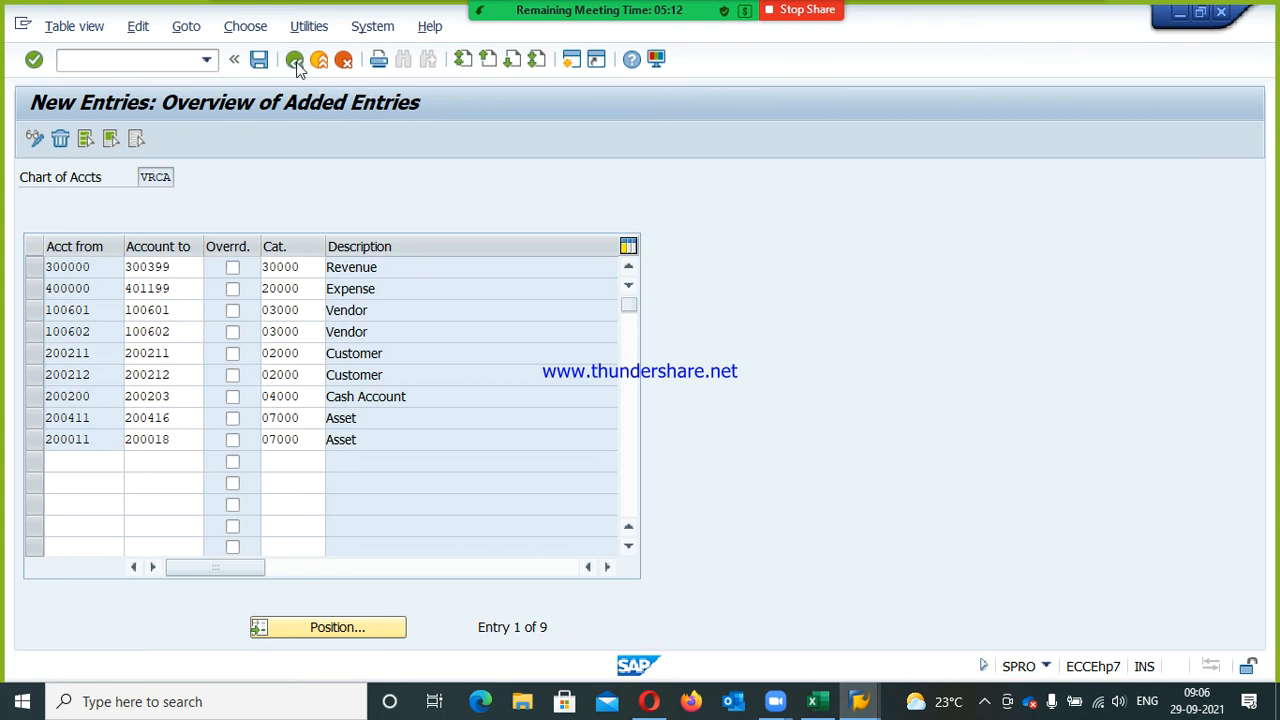
click(296, 62)
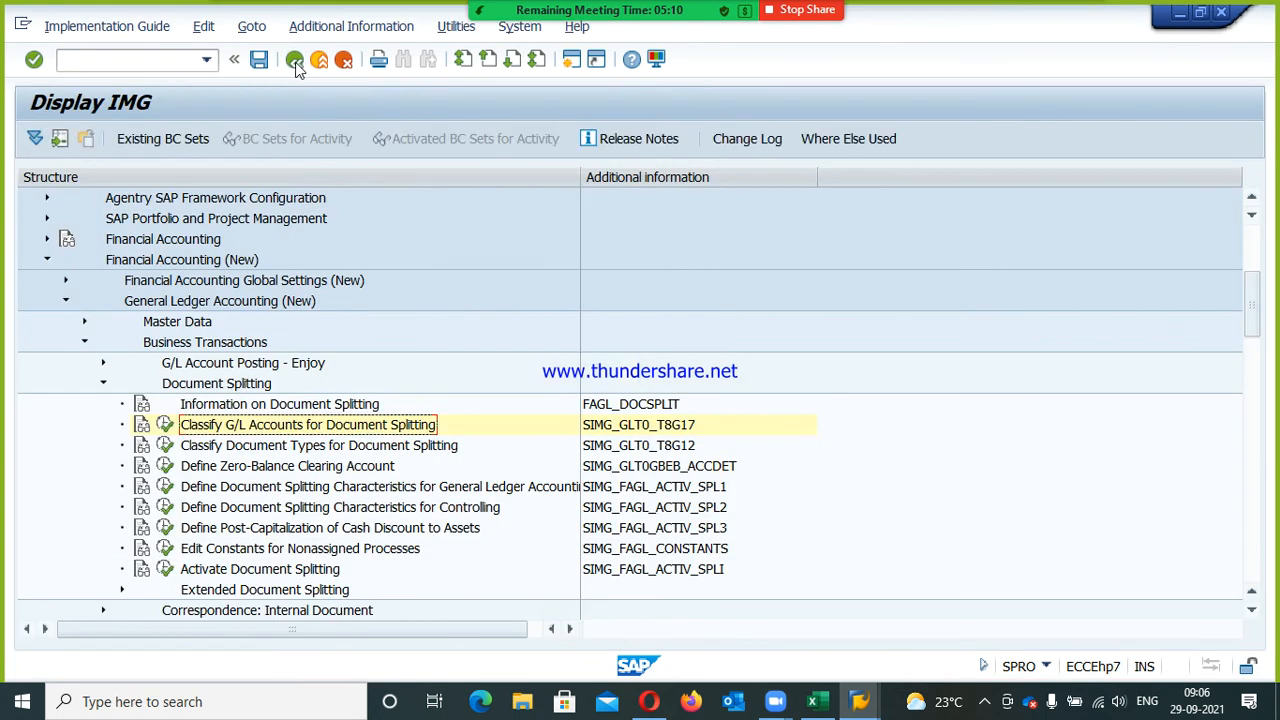
- Open the Activate Document Splitting activity and enable document splitting with the default method
click(308, 568)
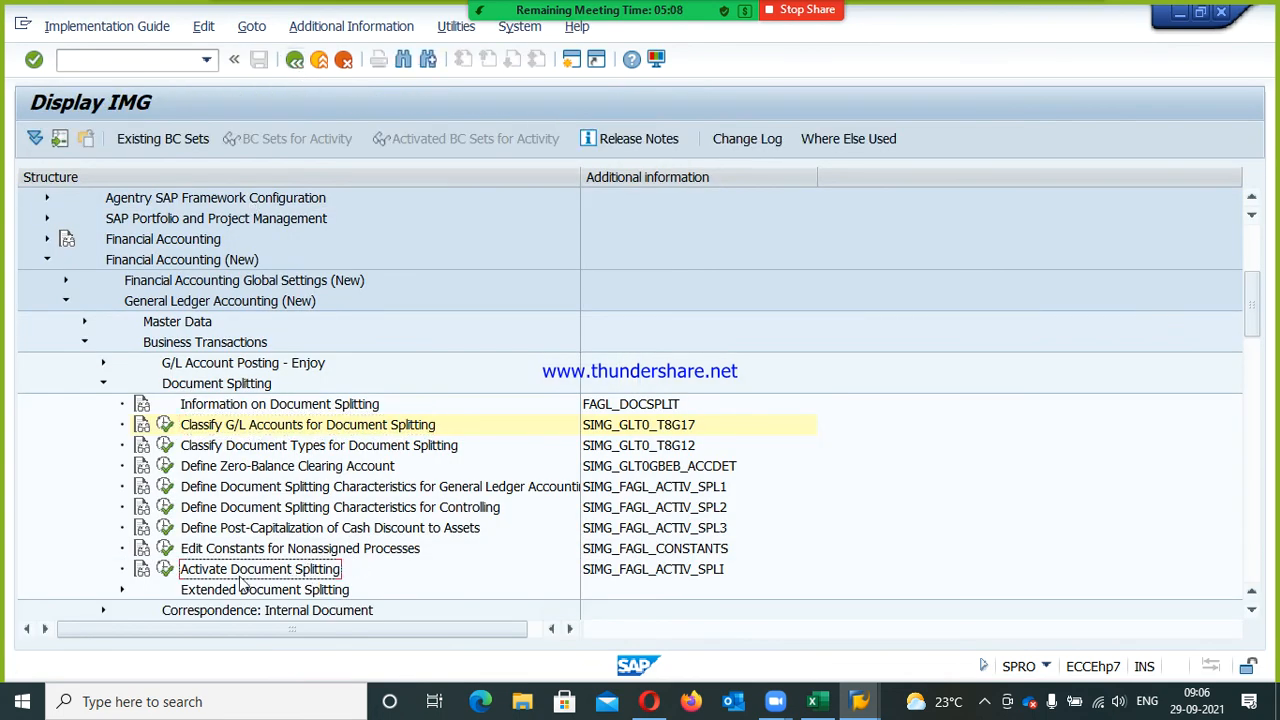
click(167, 569)
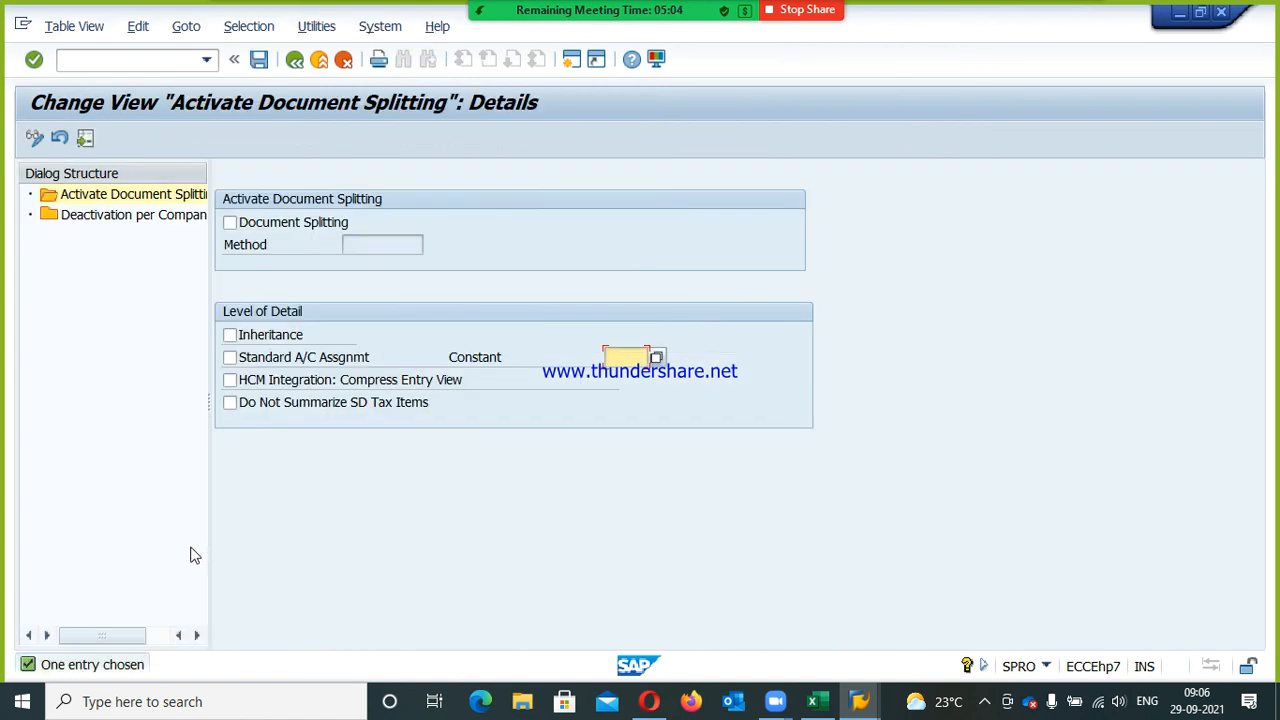
click(255, 229)
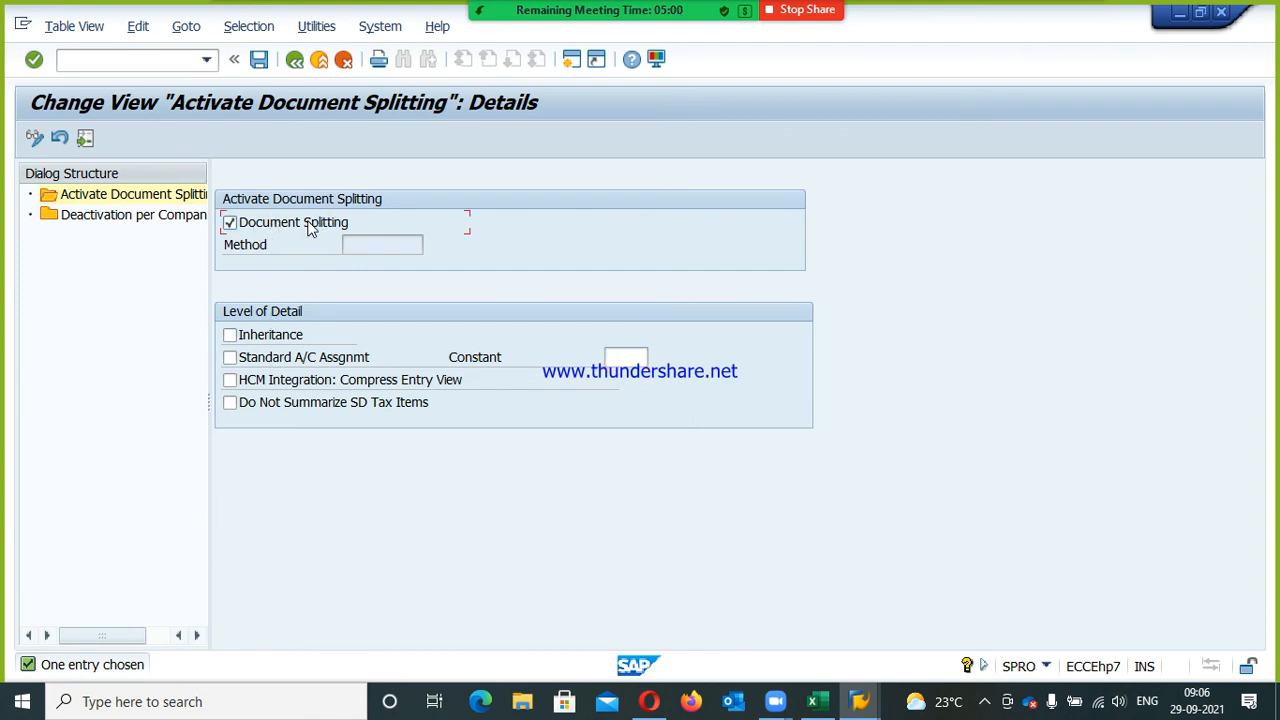
key(Return)
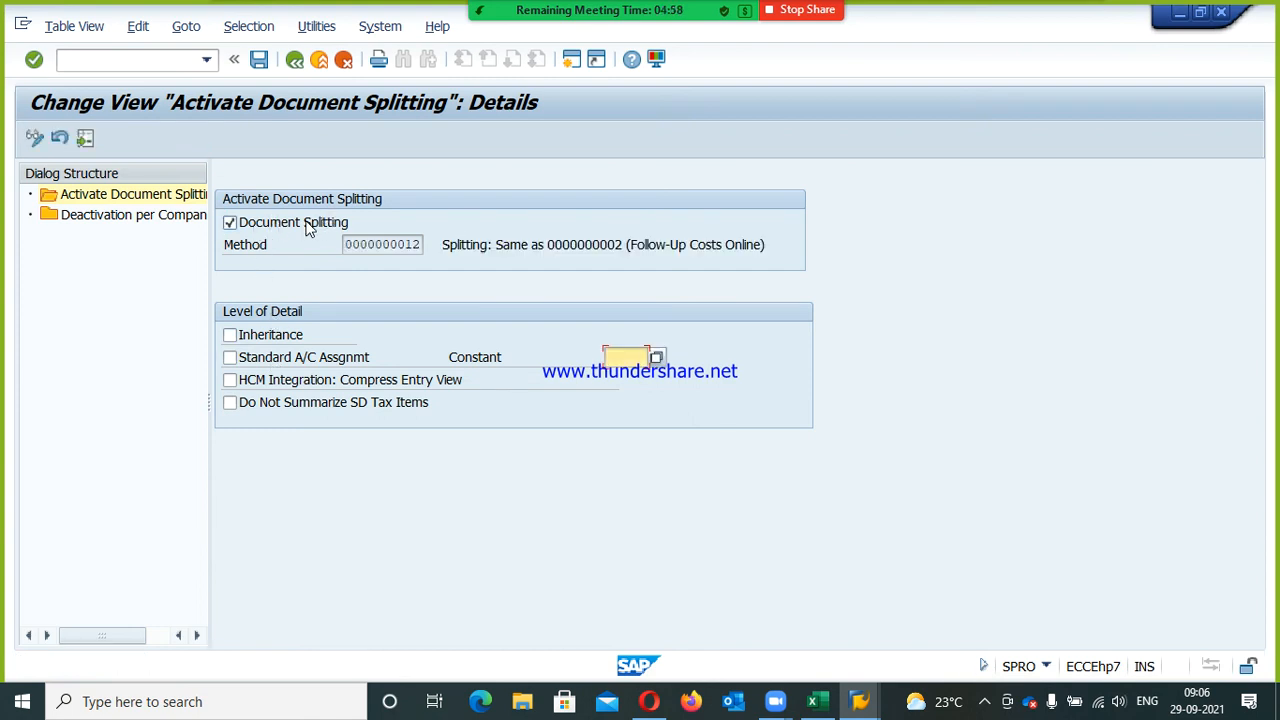
drag(343, 240, 432, 243)
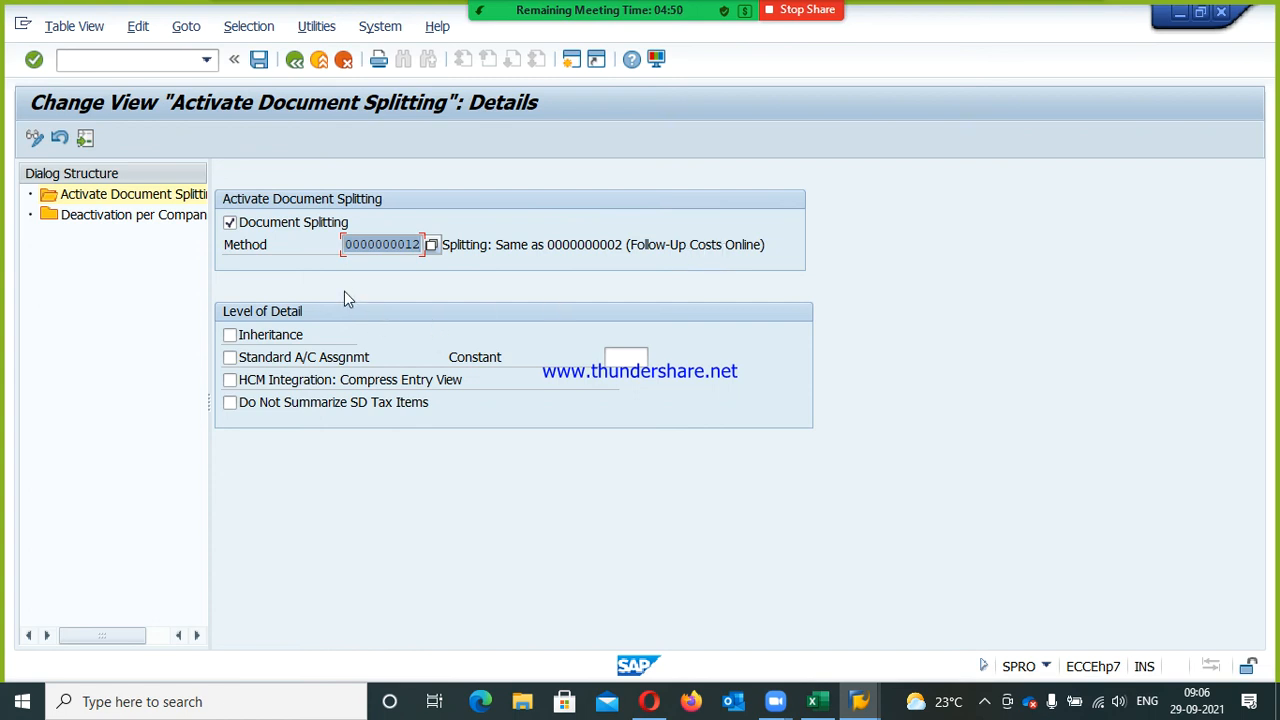
- Open the deactivation settings per company code and position the list at company code VRL1
click(89, 220)
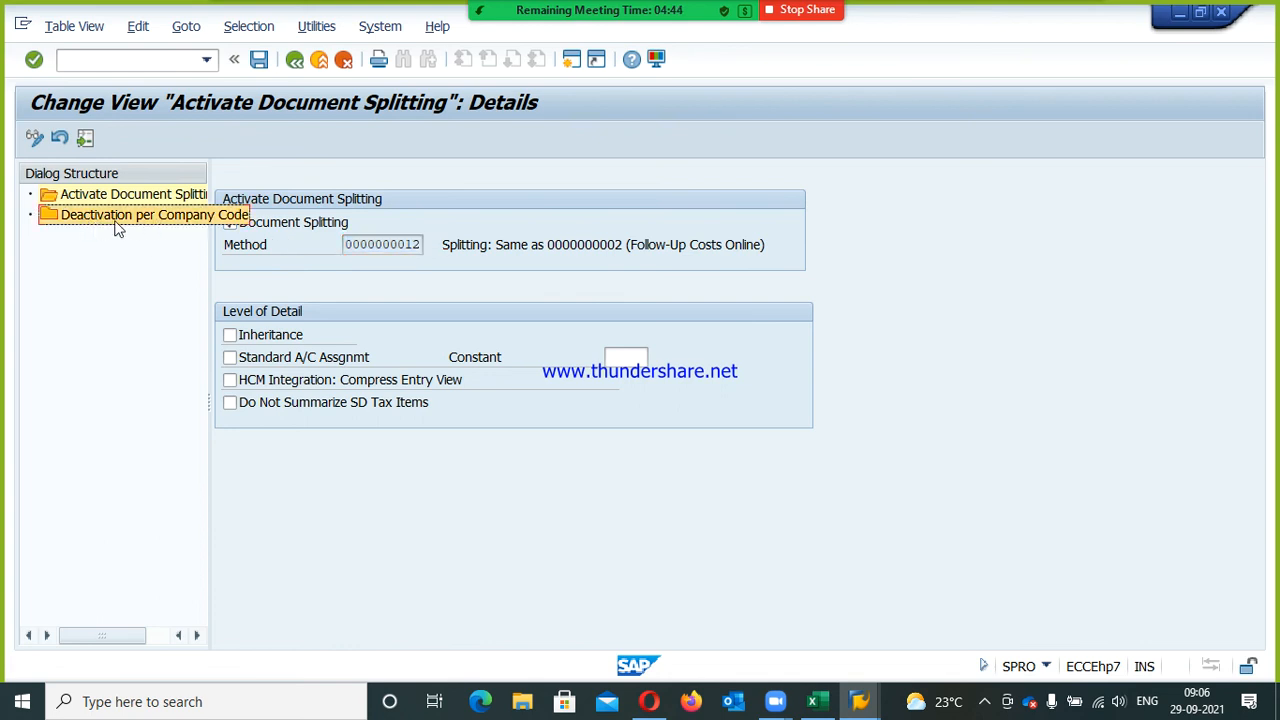
double_click(115, 221)
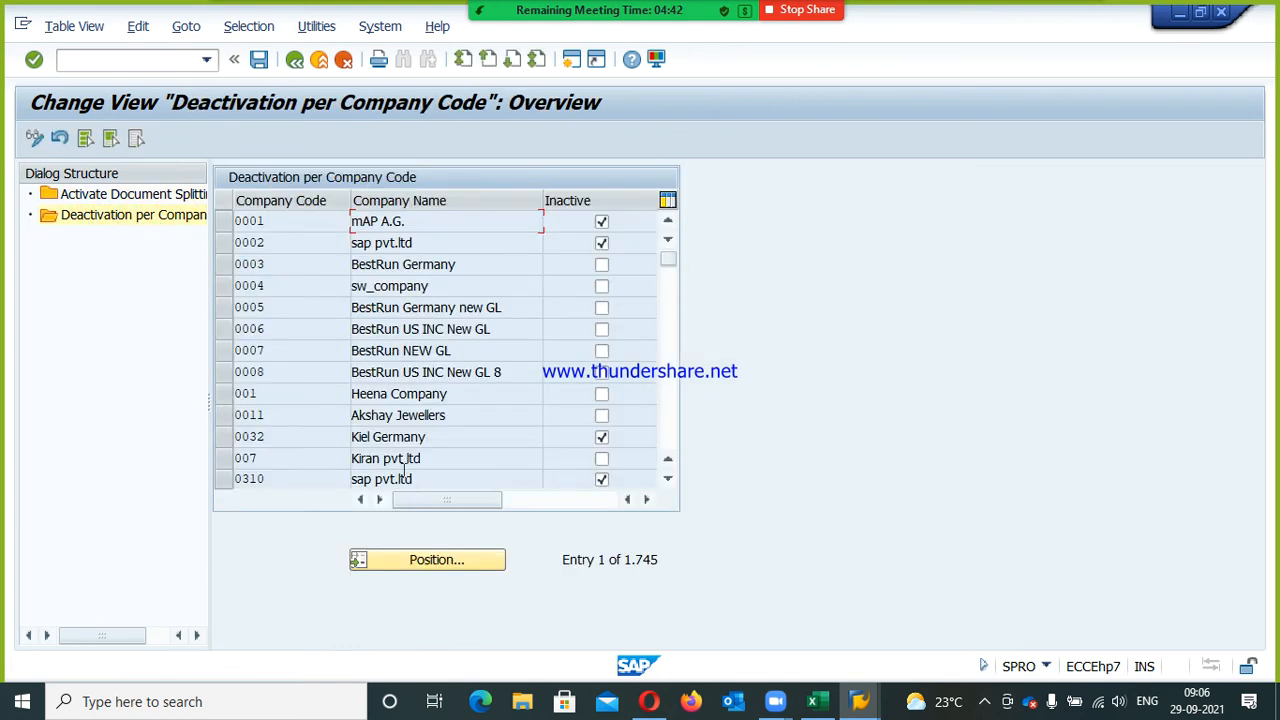
click(436, 560)
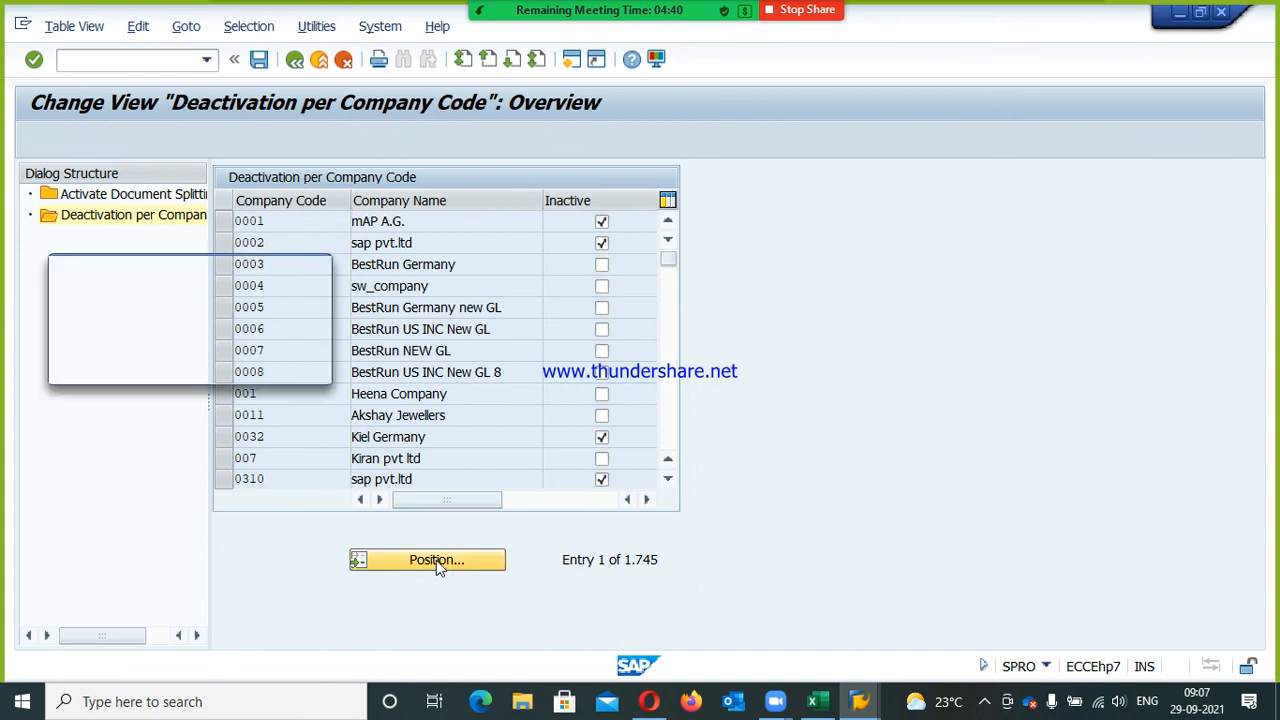
text(vr)
key(Down)
key(Return)
key(Return)
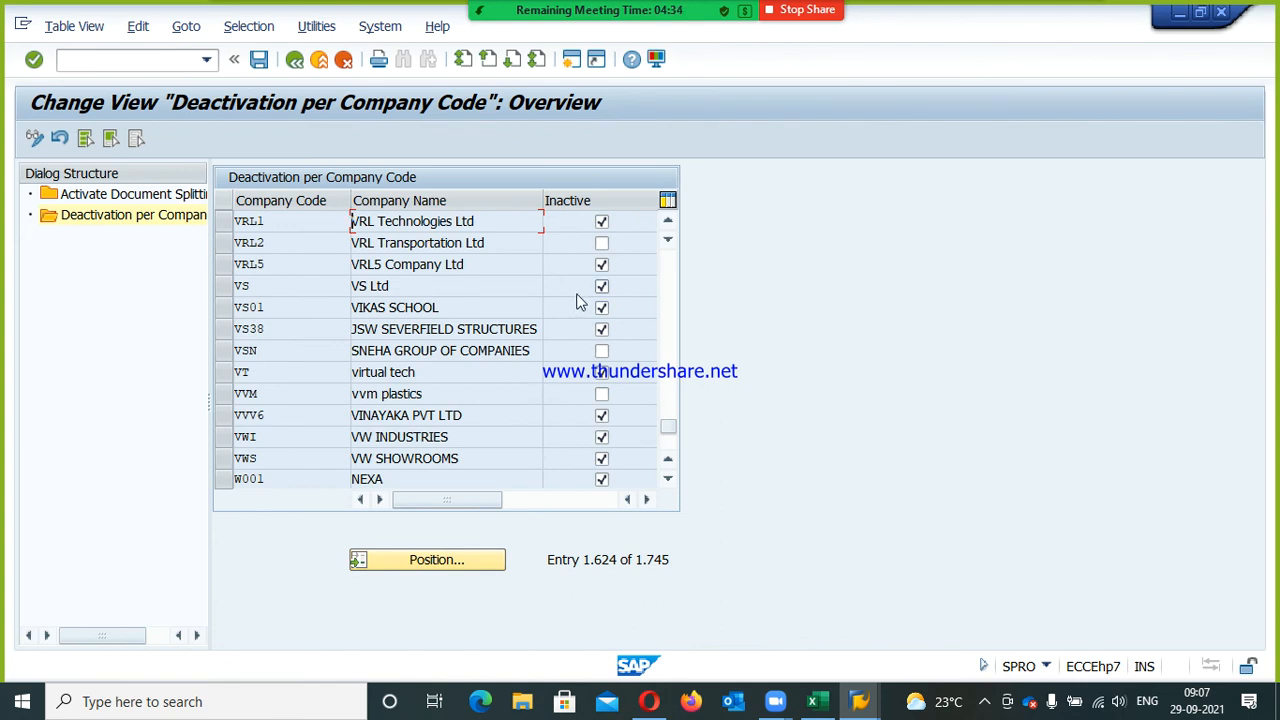
- Clear the Inactive flag for company code VRL1, save under the proposed customizing request, and return to the implementation guide
click(601, 223)
click(260, 60)
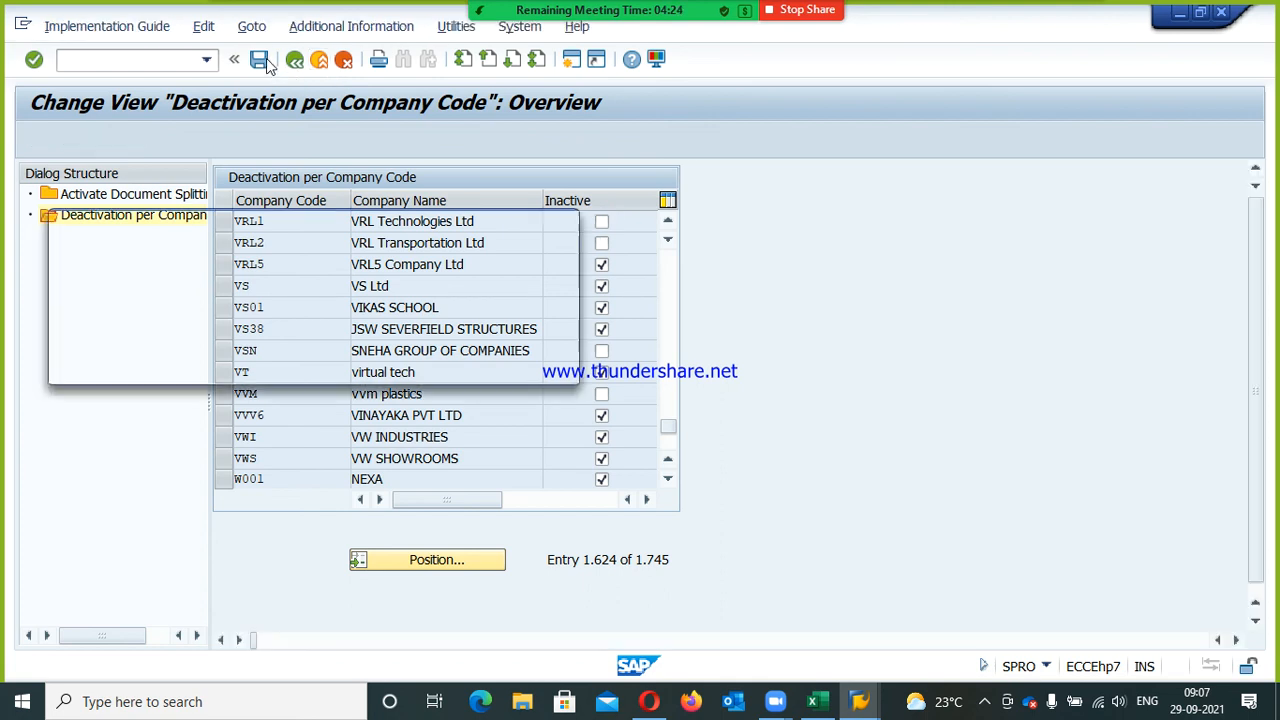
click(311, 368)
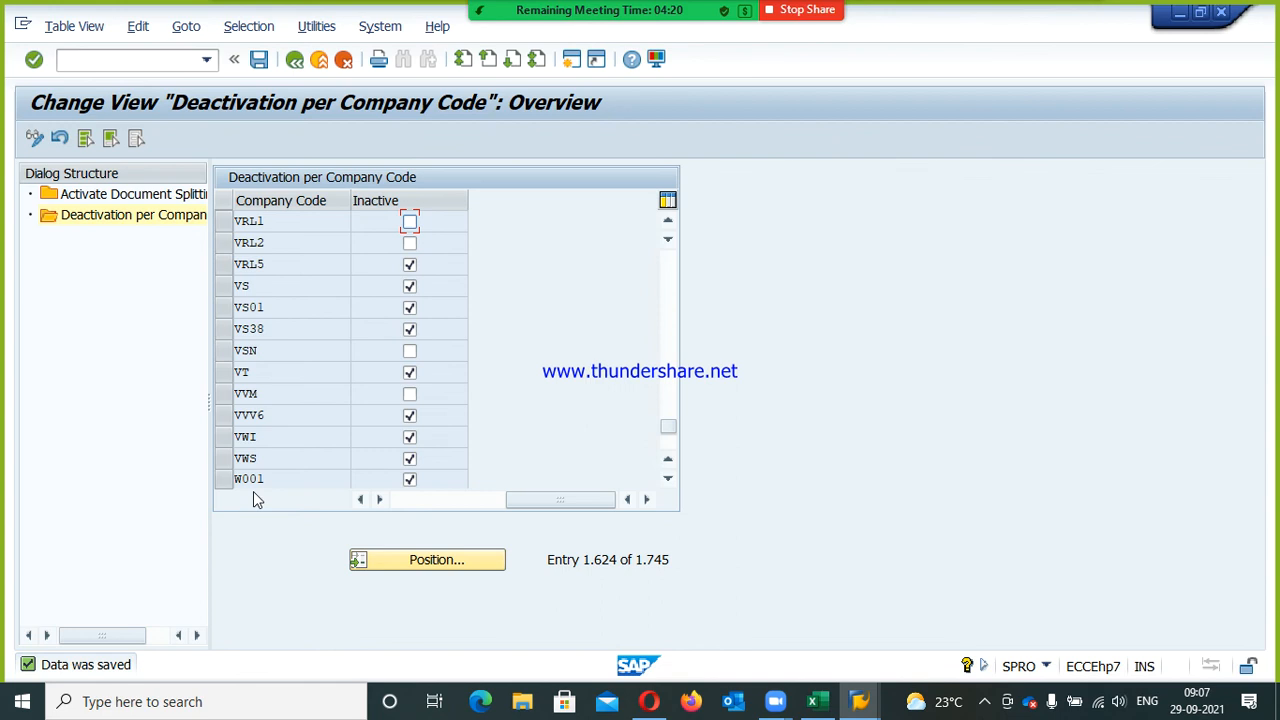
click(414, 500)
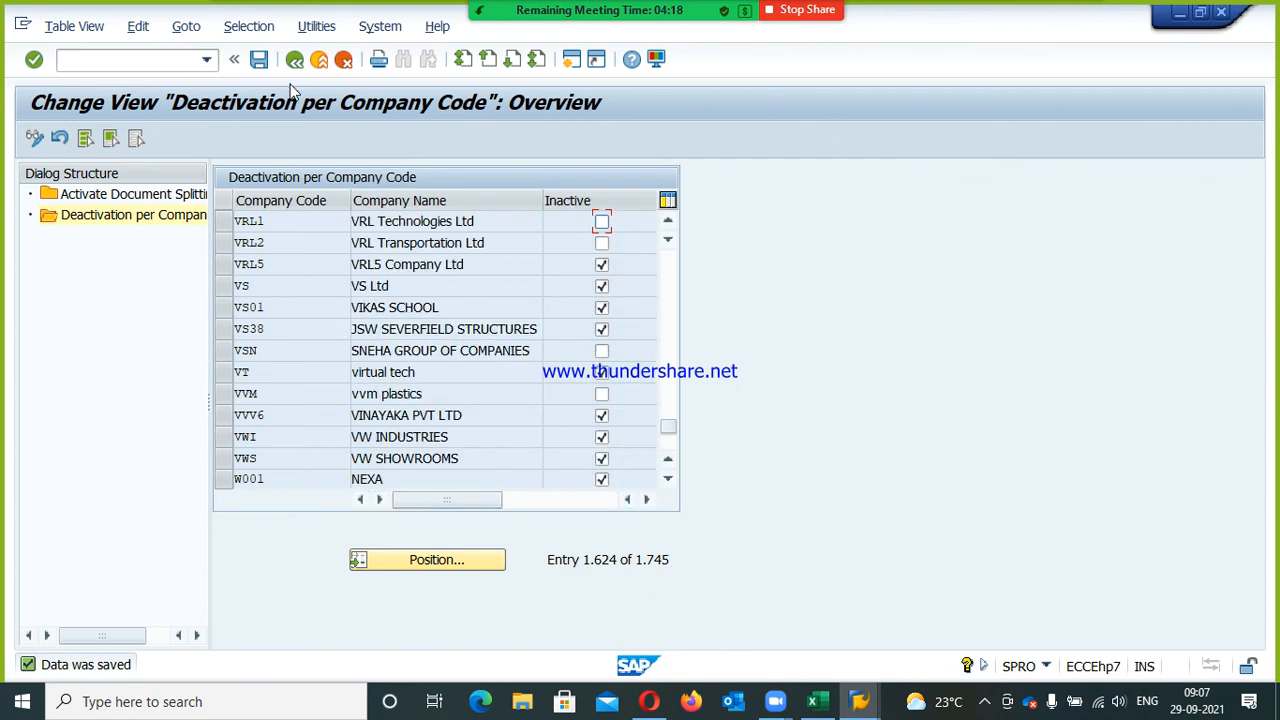
click(320, 61)
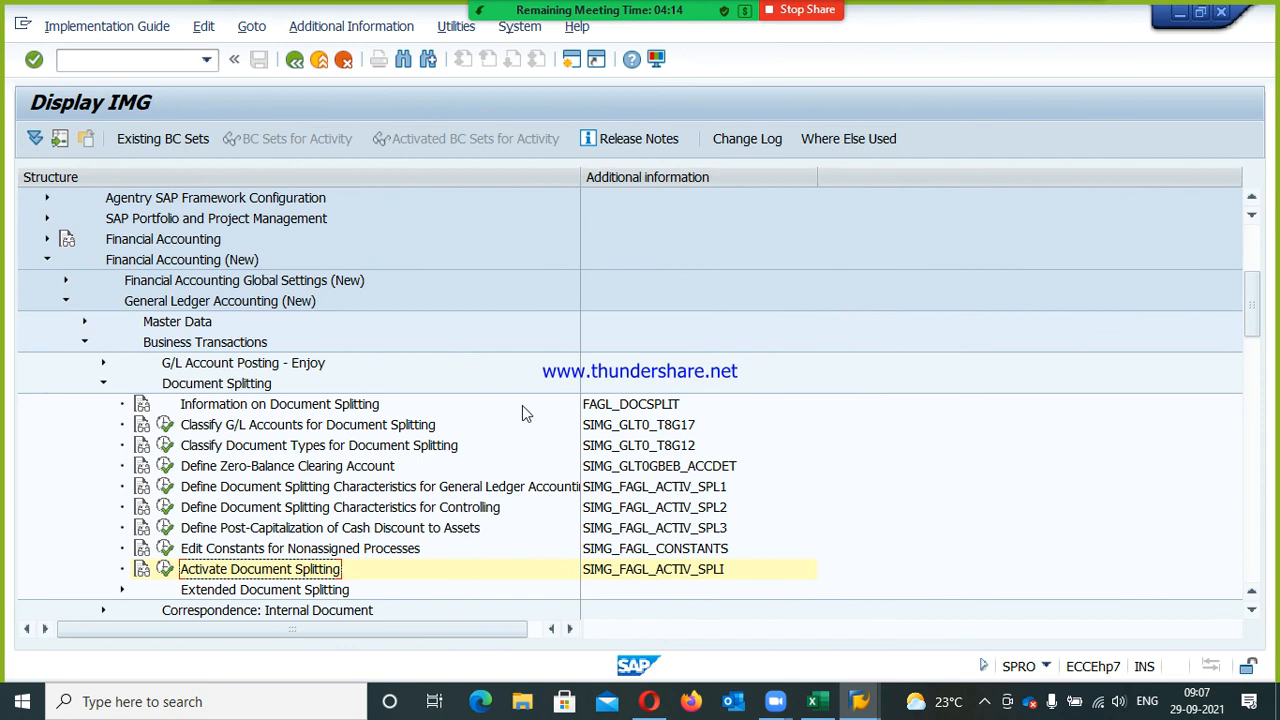
- Switch to the SAP Easy Access session and collapse the General Ledger folder with its Document Entry subfolder
mouse_move(859, 701)
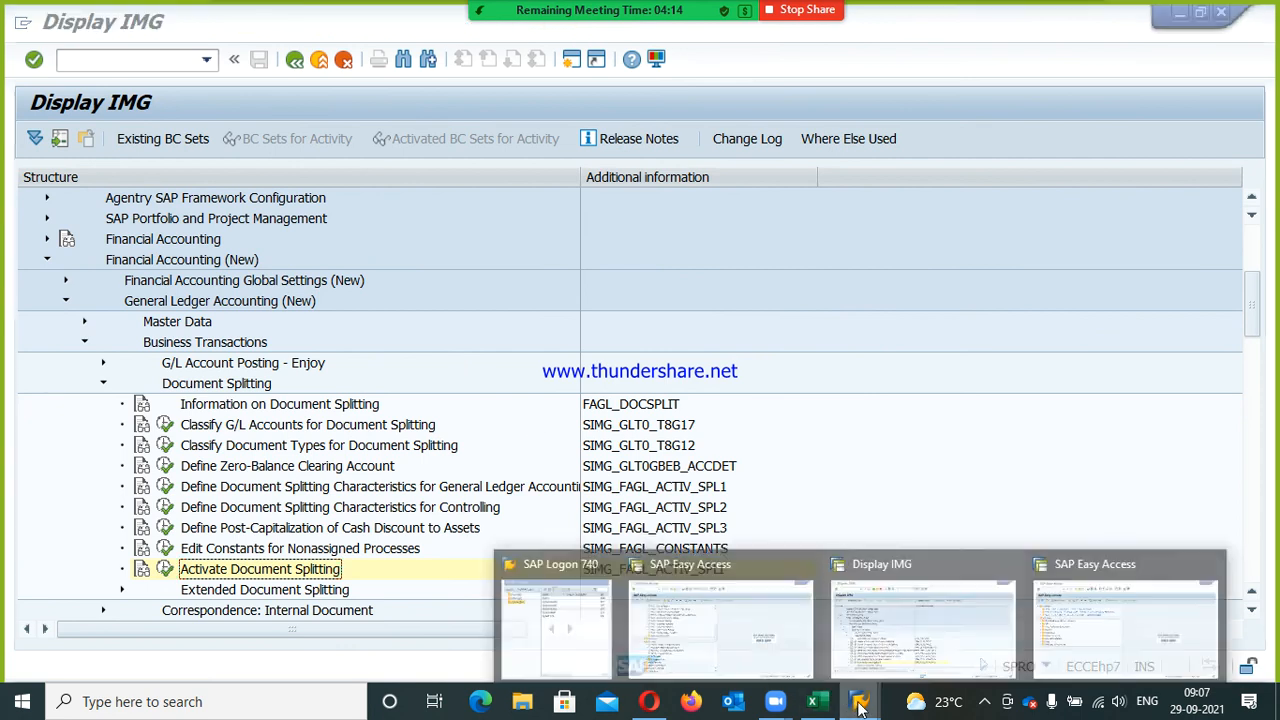
click(697, 620)
click(172, 326)
scroll(178, 340, up, 1)
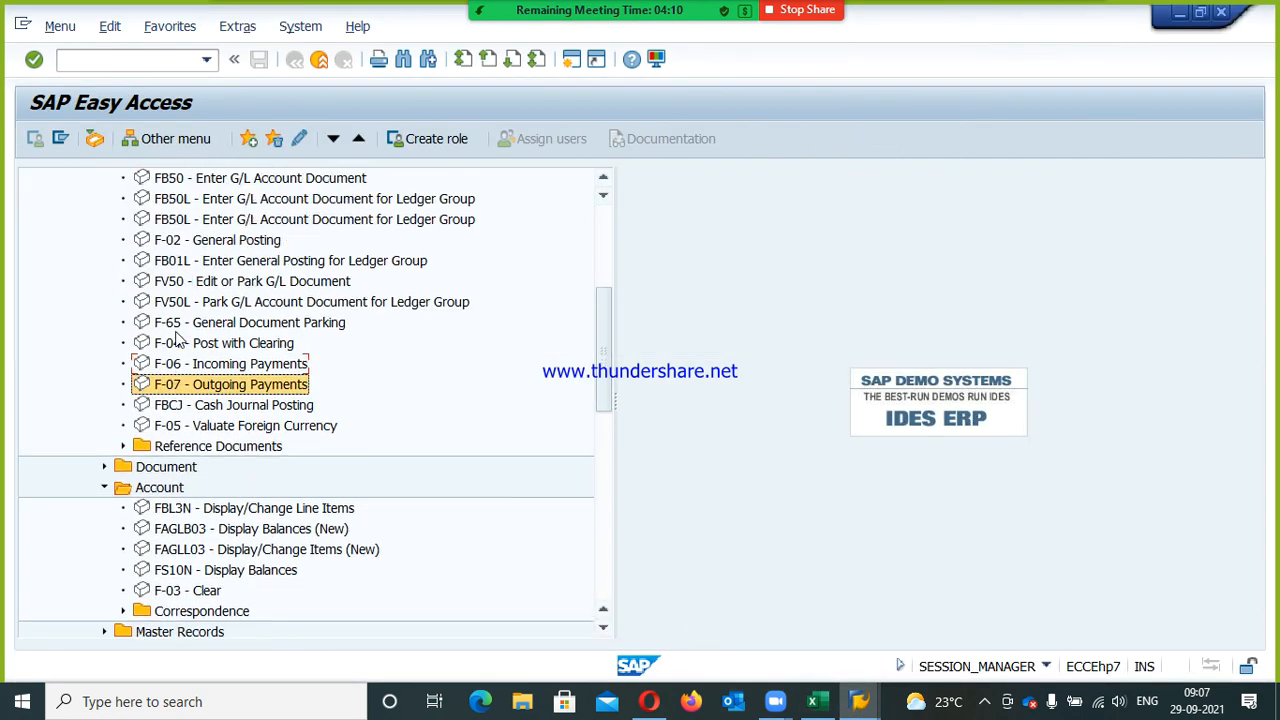
scroll(178, 340, up, 1)
click(104, 219)
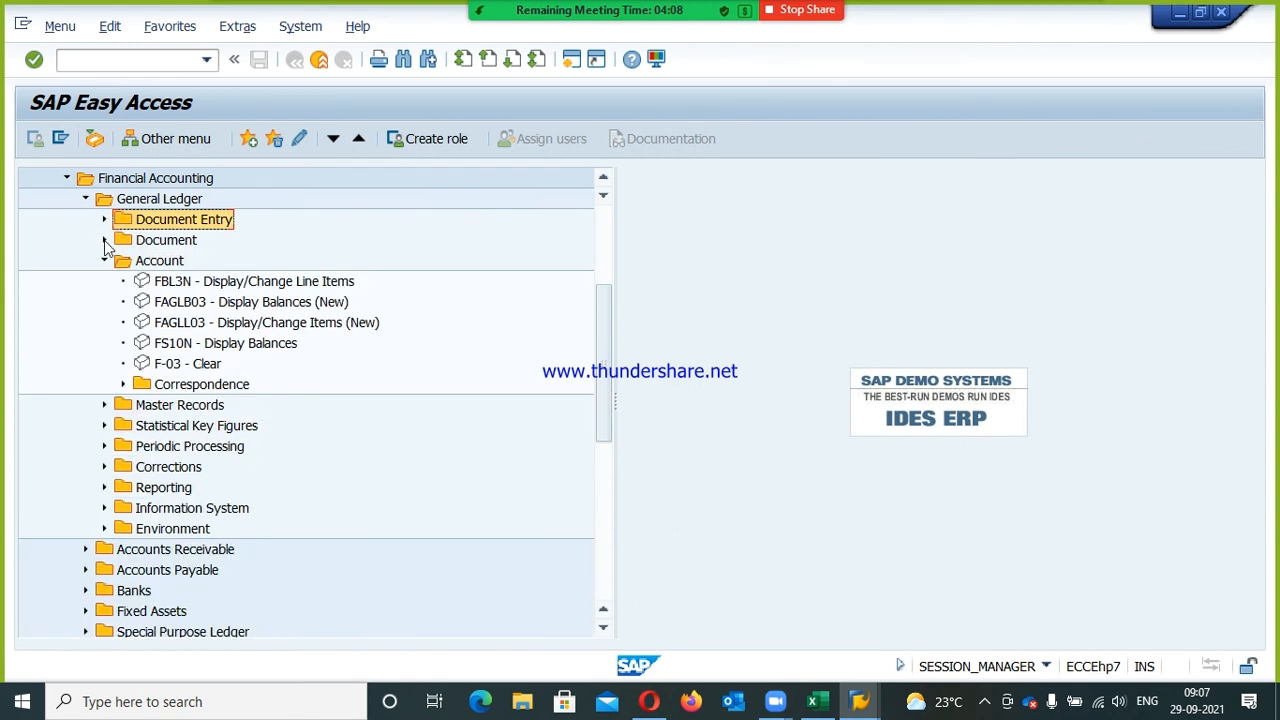
click(86, 198)
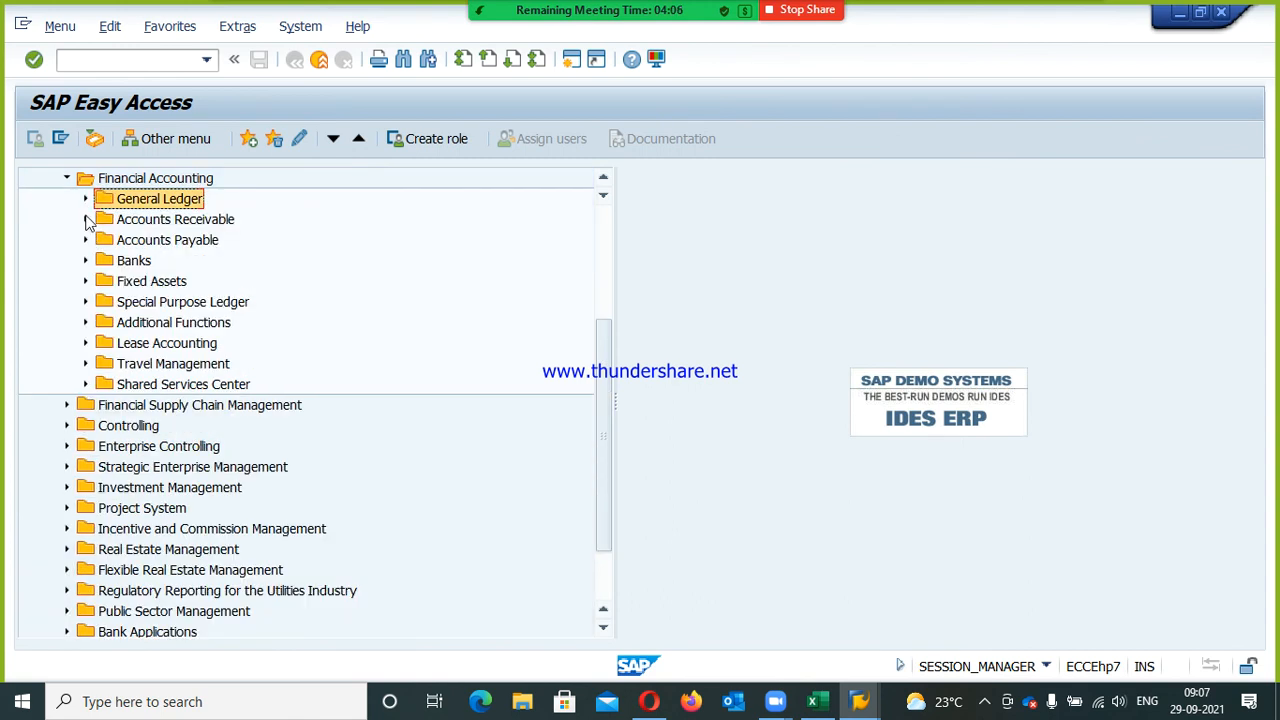
- Expand Document Entry under Accounts Receivable and open the customer invoice transaction FB70
scroll(135, 268, up, 1)
click(150, 302)
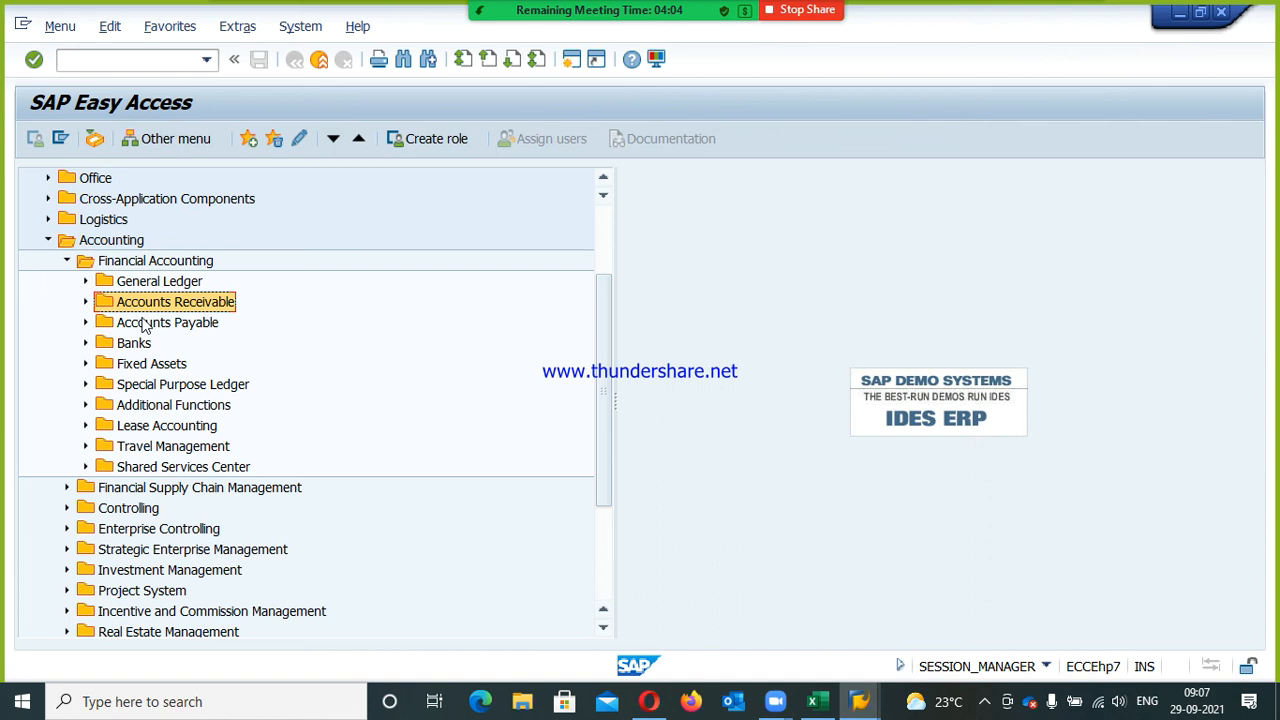
click(86, 302)
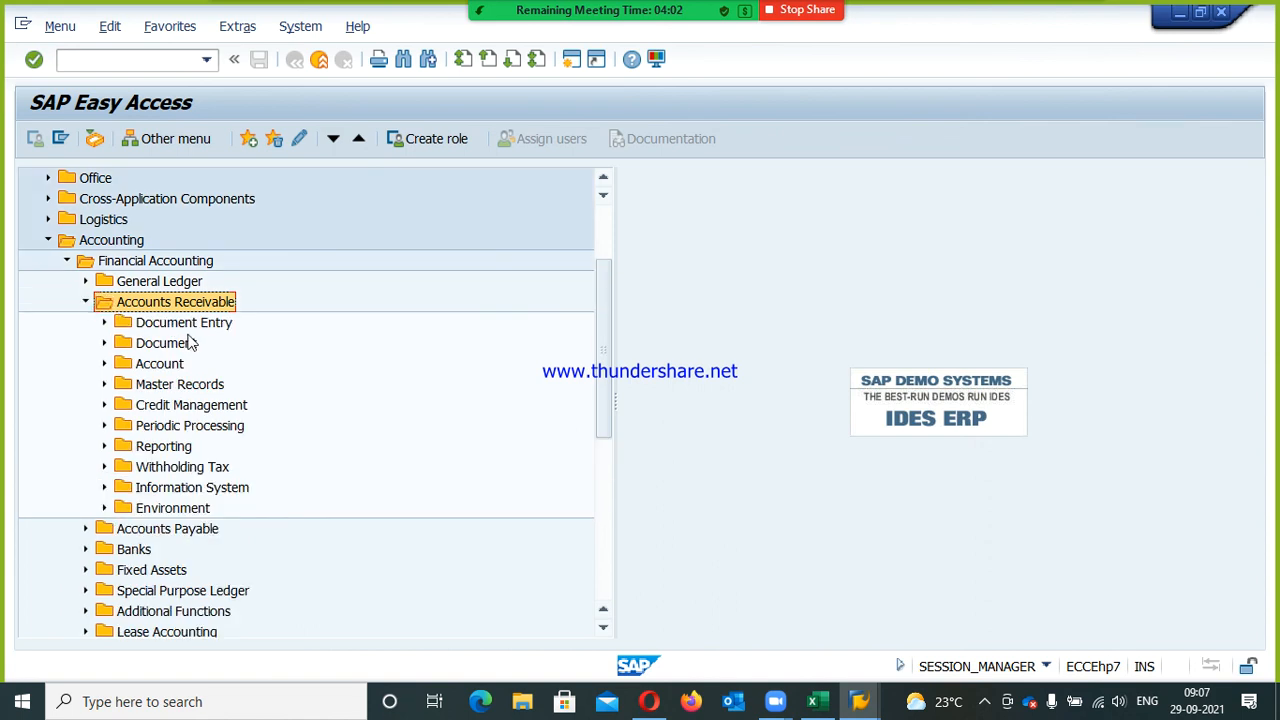
click(196, 330)
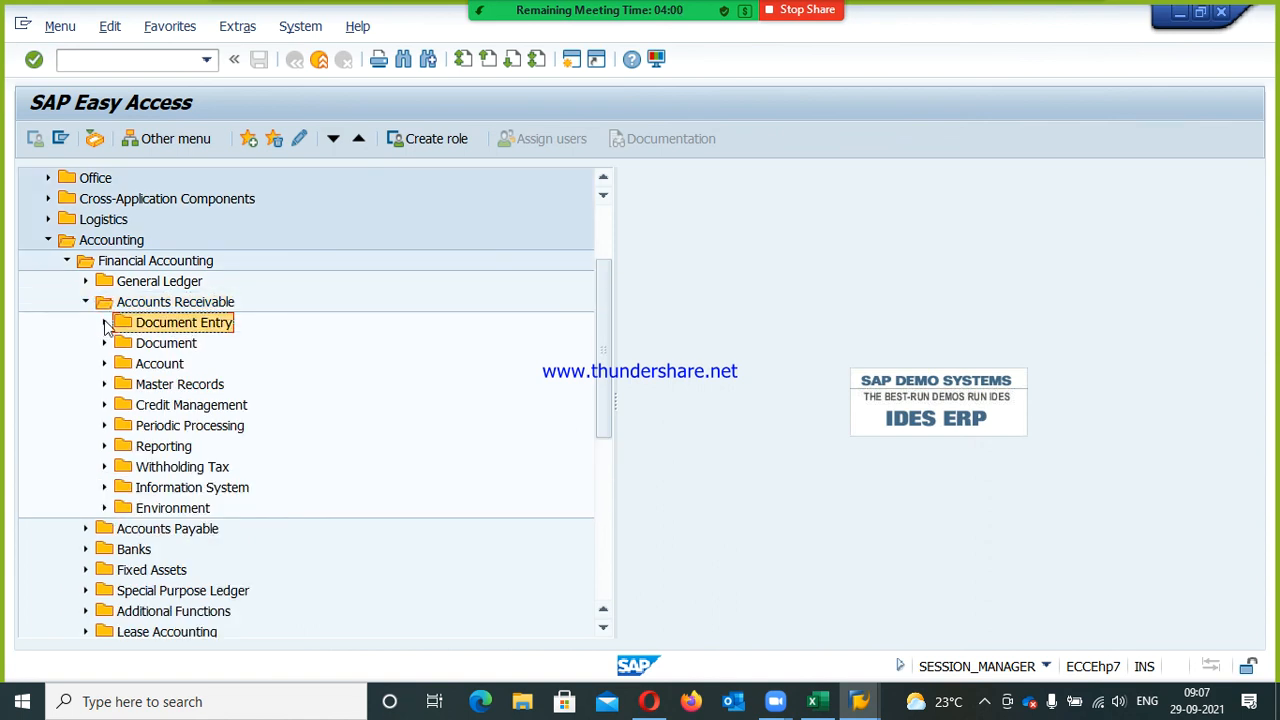
click(104, 324)
click(170, 346)
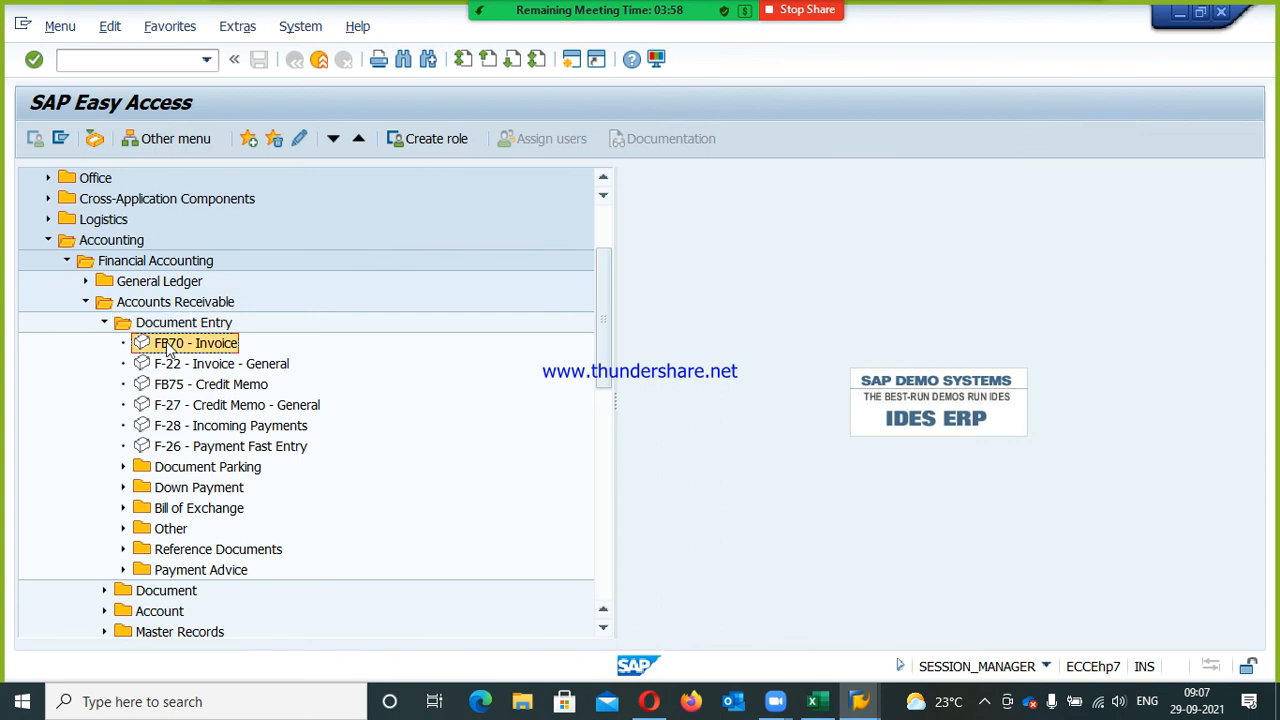
double_click(170, 346)
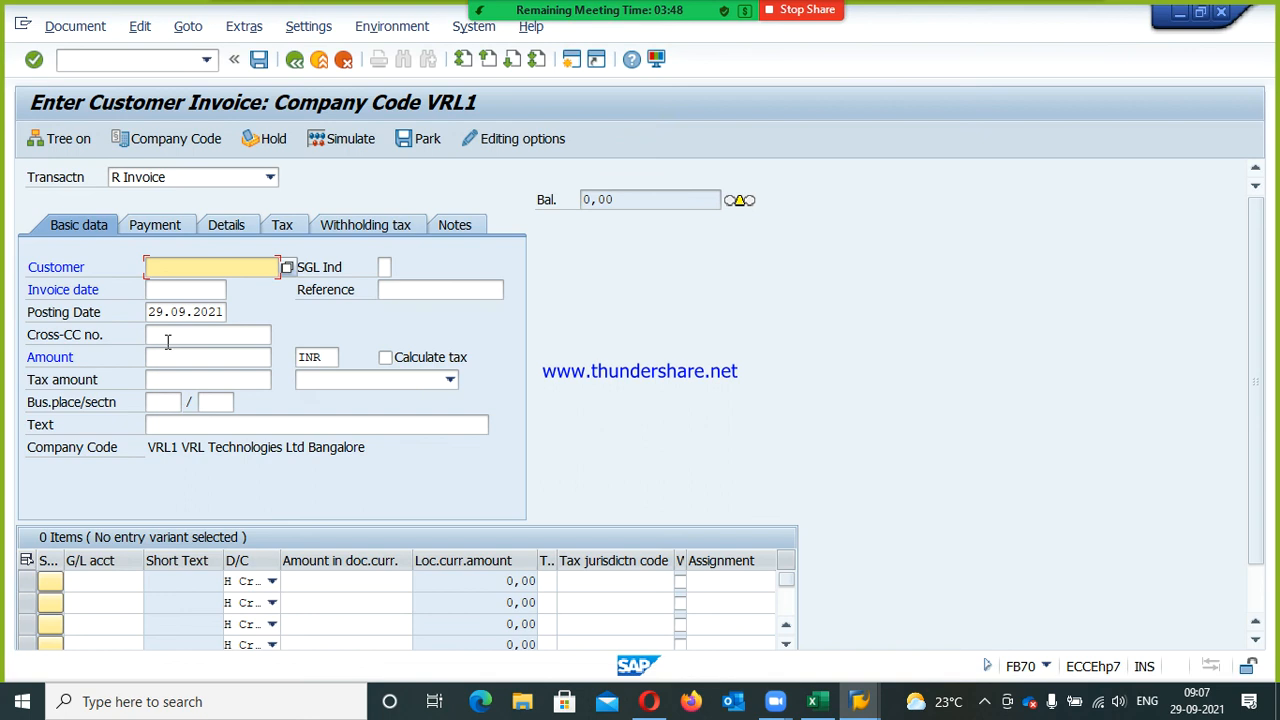
- Choose MNV India Ltd from the company-code customer search and set the invoice date to 29.09.2021
key(F4)
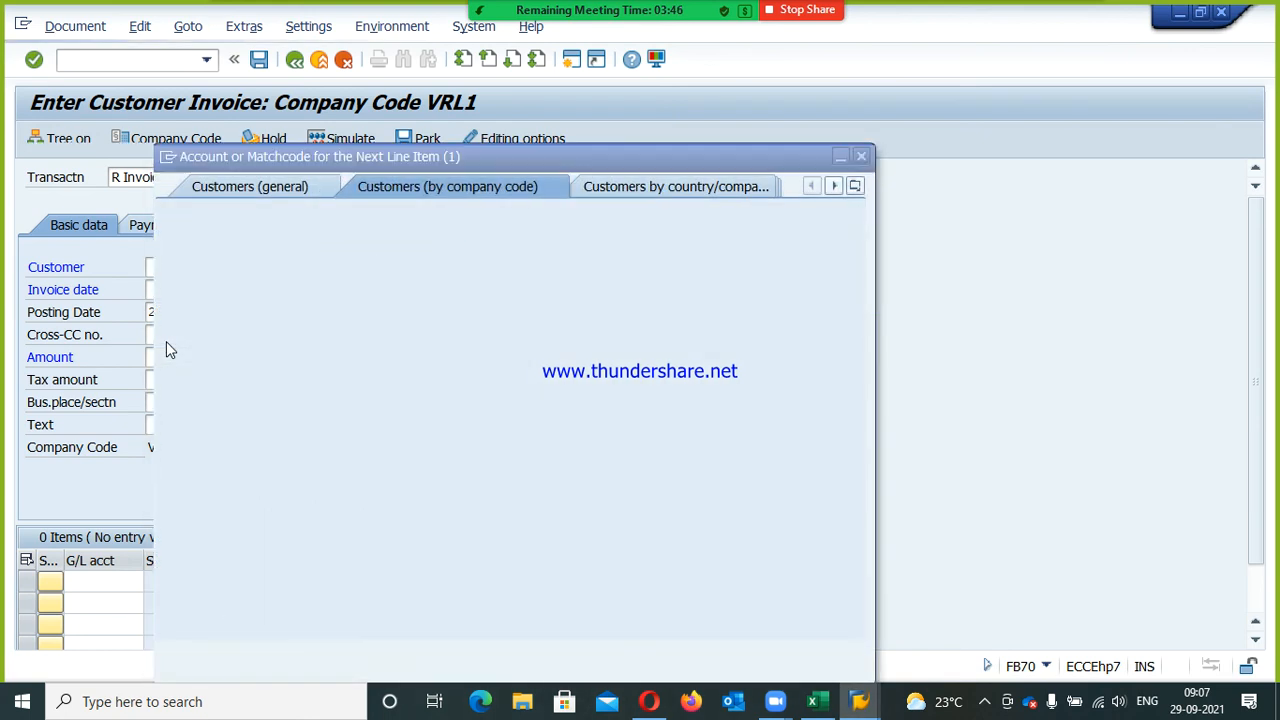
key(Return)
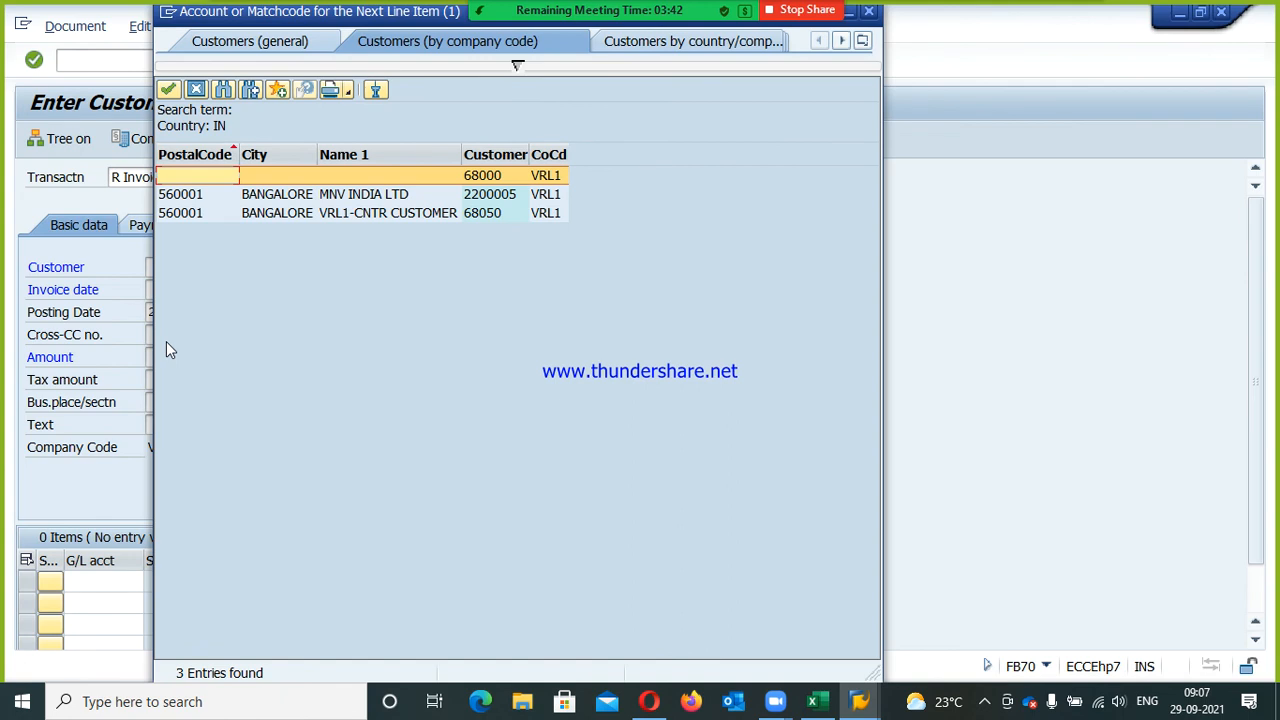
key(Down)
key(Return)
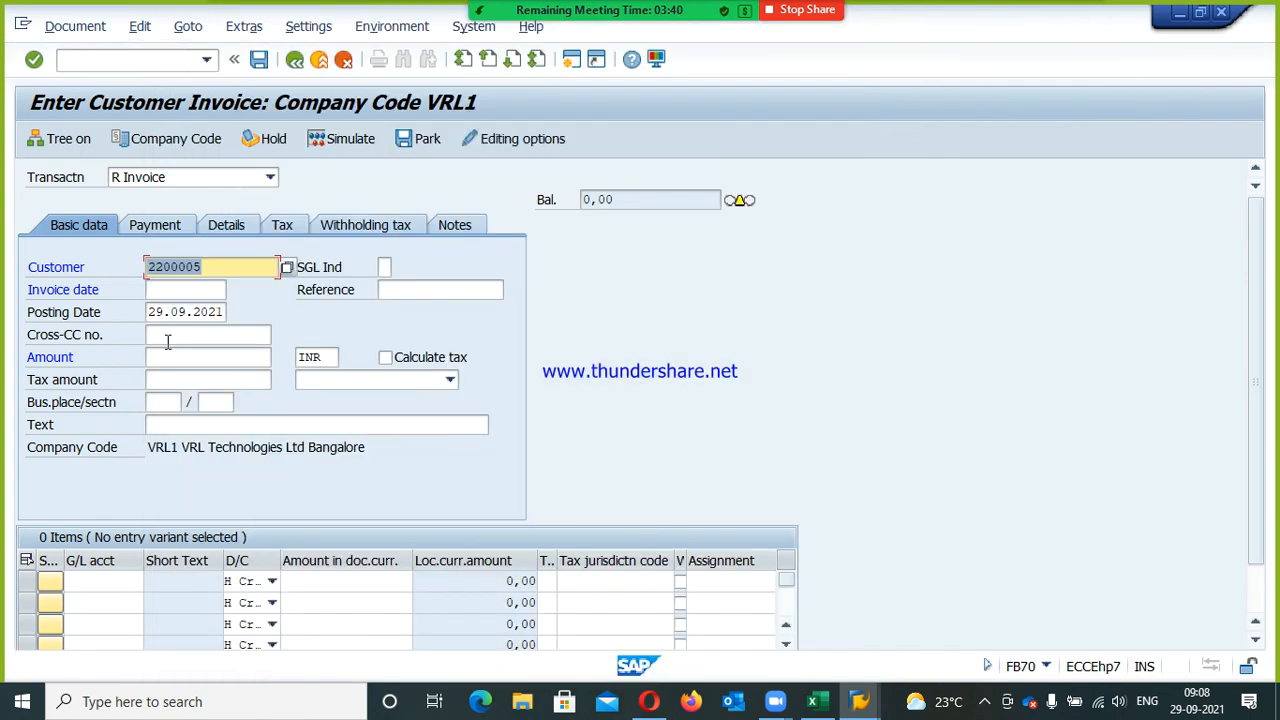
key(Tab)
text(29.09.2021)
key(Tab)
key(Tab)
key(Tab)
key(Tab)
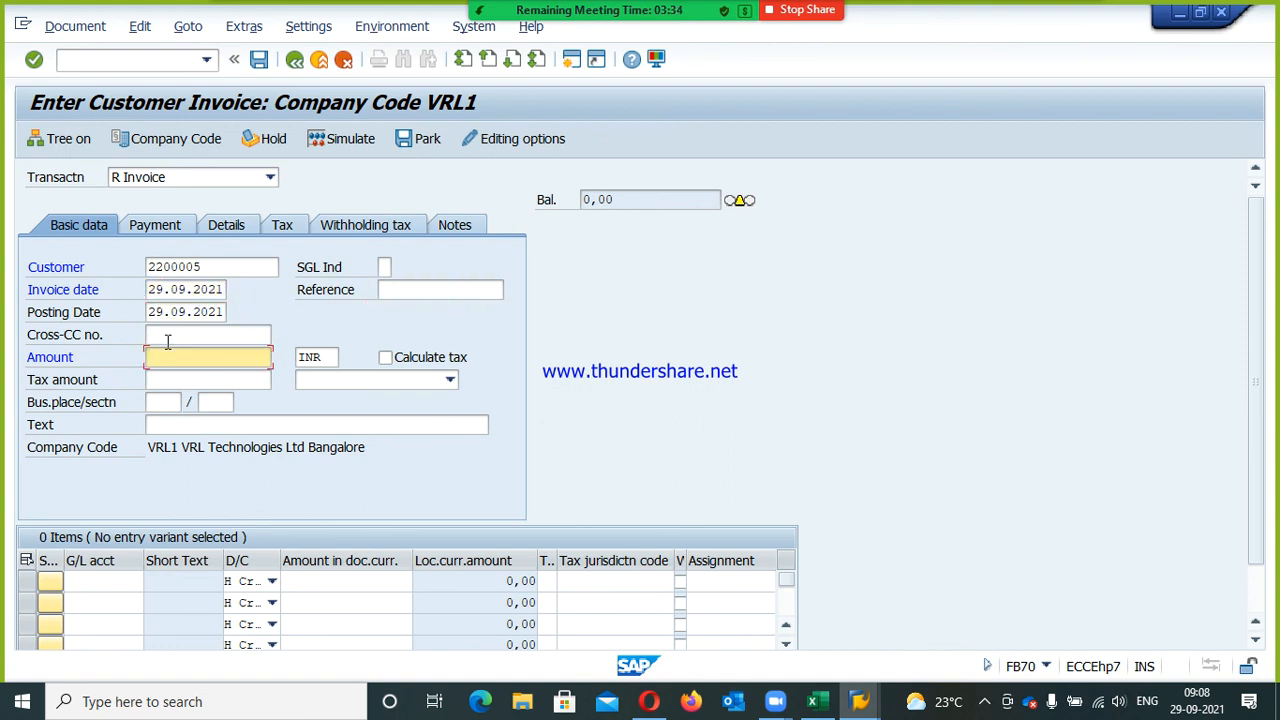
- Set the invoice amount to 500000 INR with the text "Sales Invoice Posting" and confirm the header data
text(50000)
key(Down)
key(Return)
key(Tab)
key(Tab)
key(Tab)
key(Tab)
key(Tab)
key(Tab)
key(Tab)
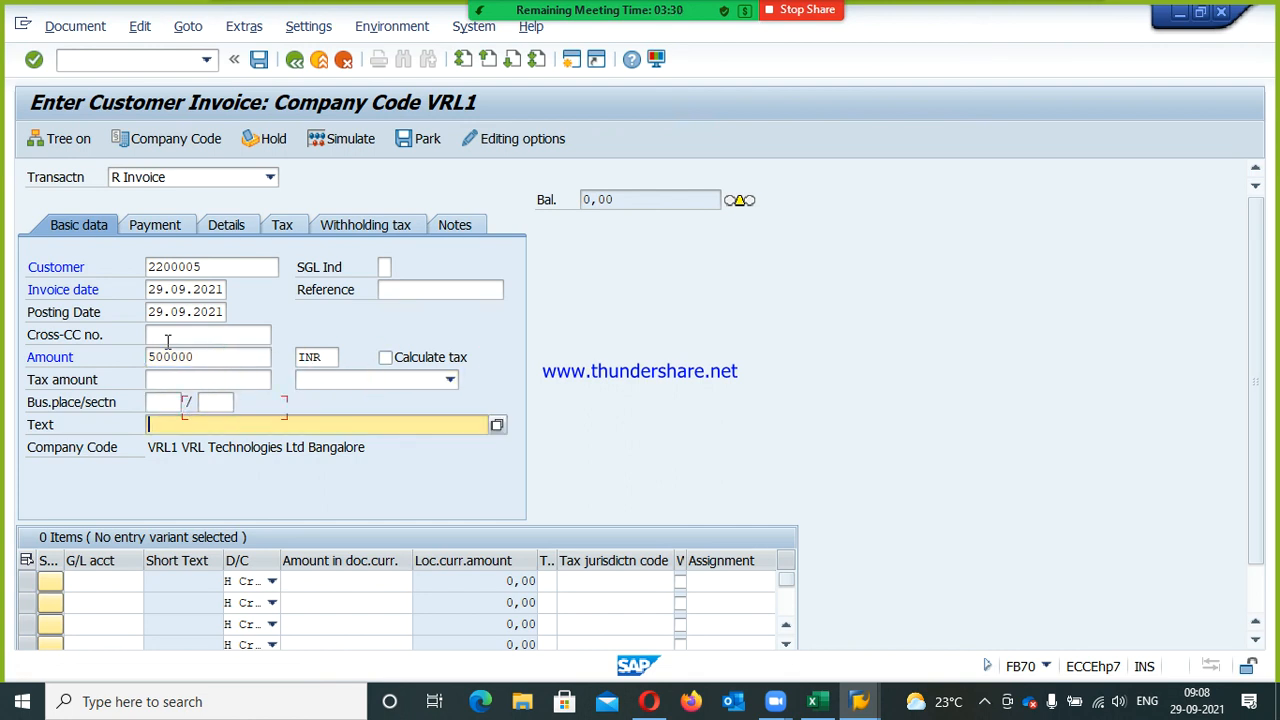
text(Sales)
key(Down)
key(Return)
key(Return)
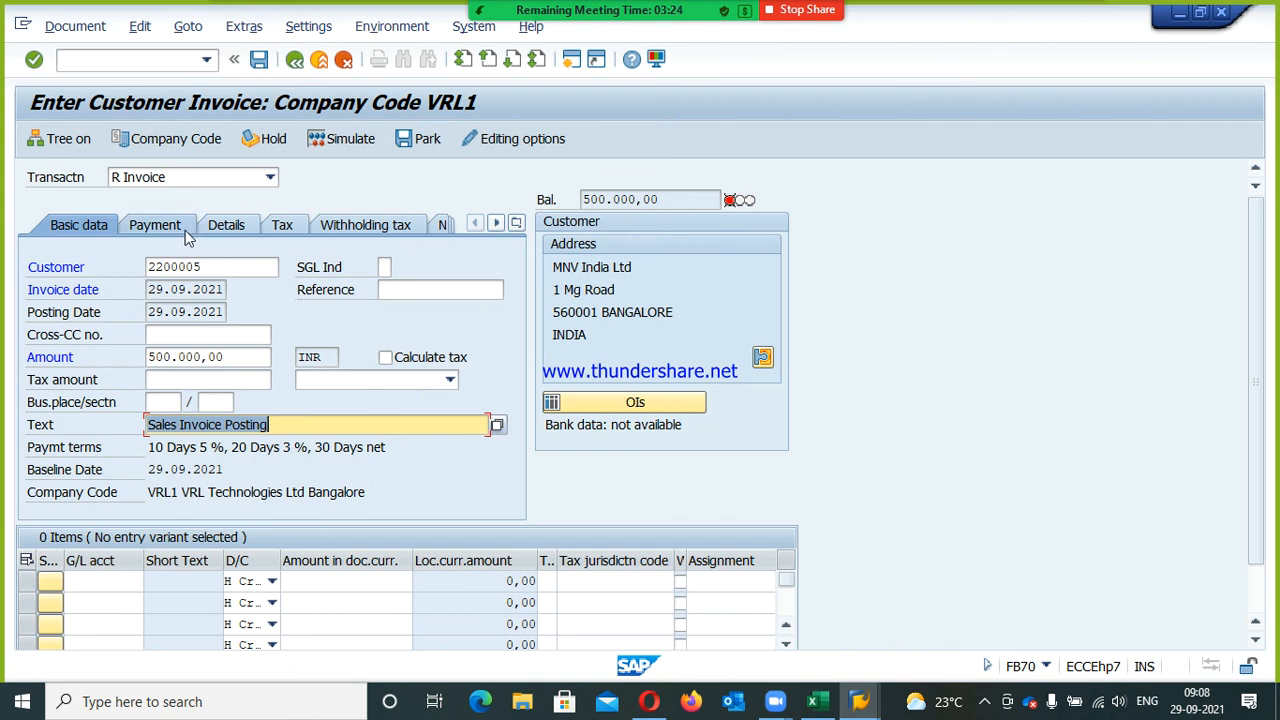
- Enter two credit line items on G/L account 300000 with amounts of 300000 and 200000
click(100, 581)
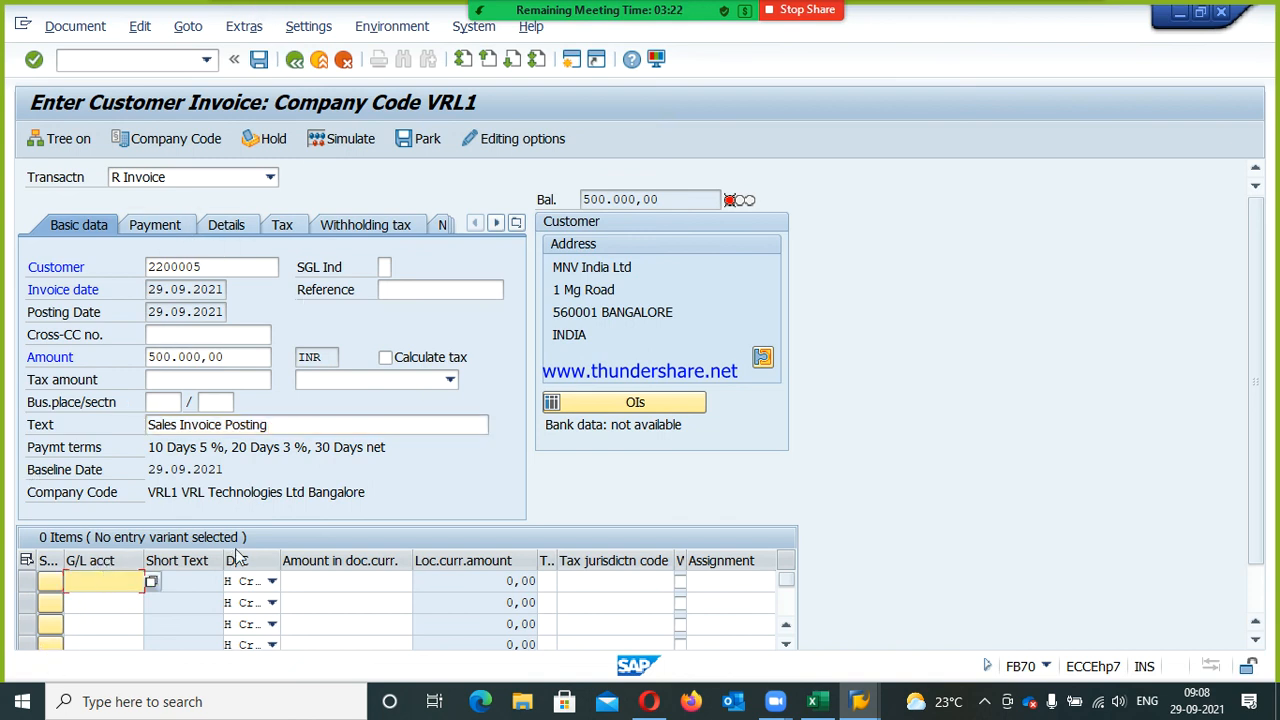
text(30)
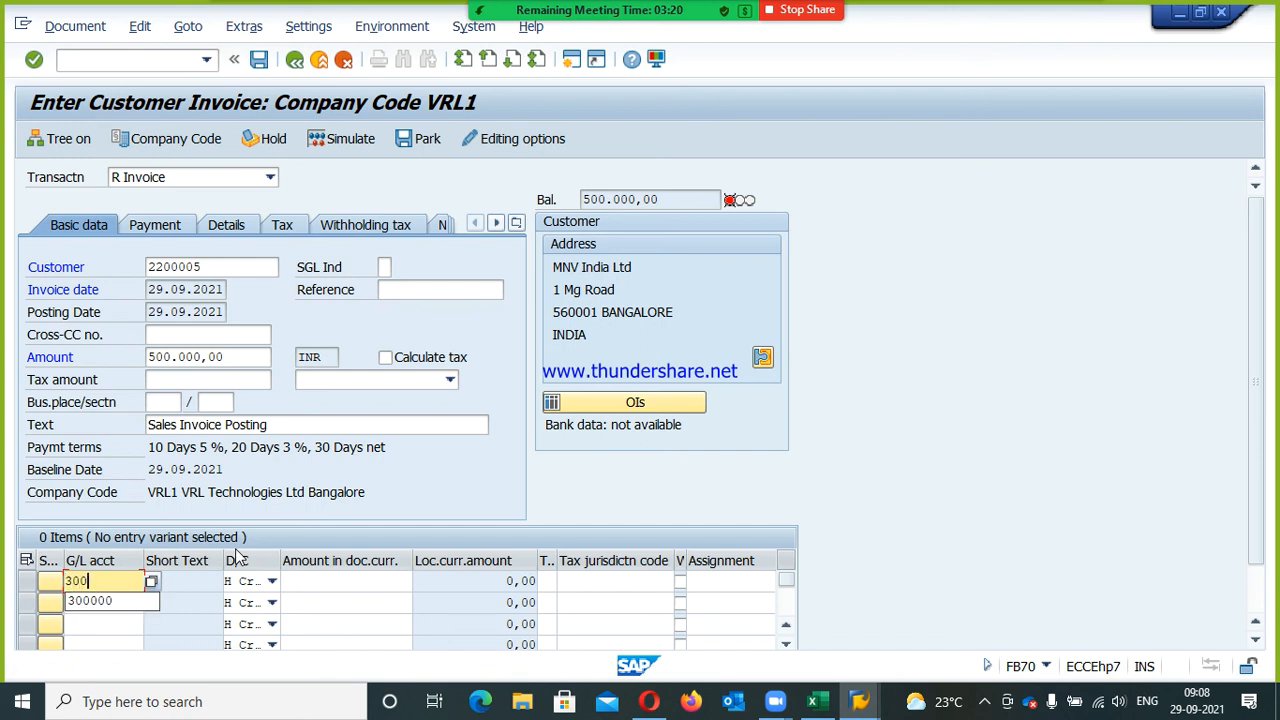
text(0)
key(Down)
key(Return)
key(Tab)
key(Tab)
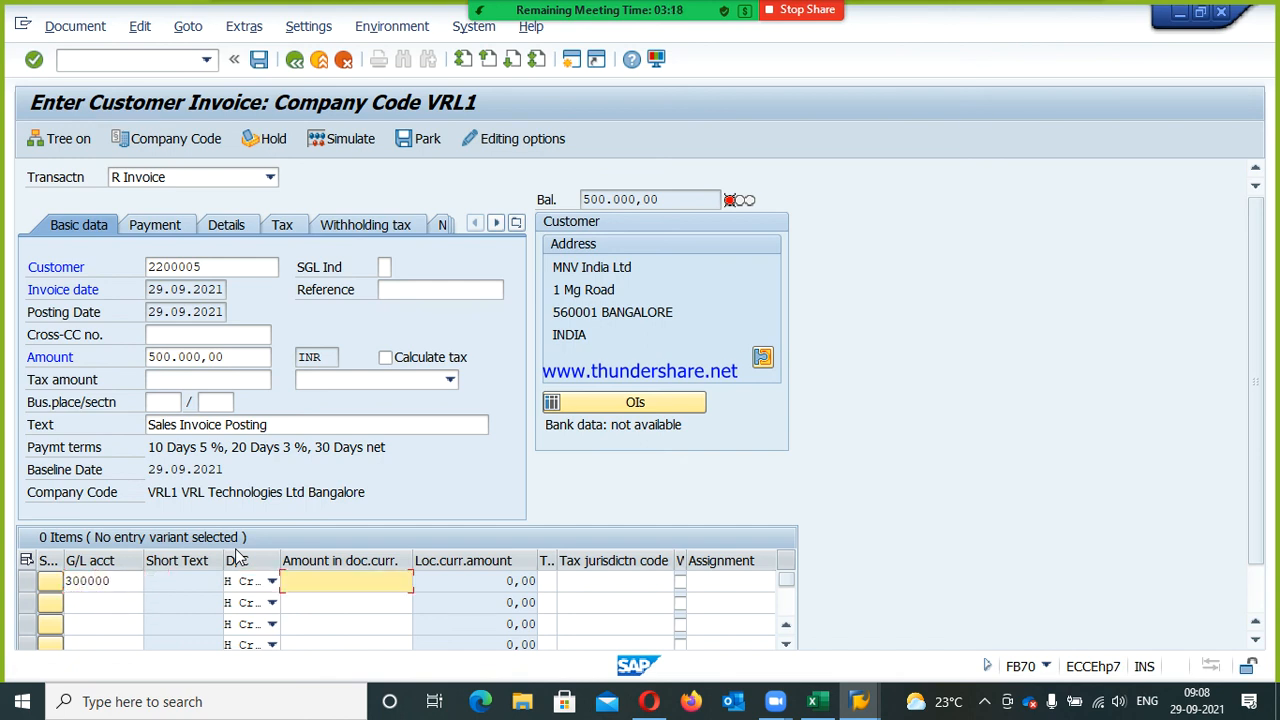
key(Down)
text(200000)
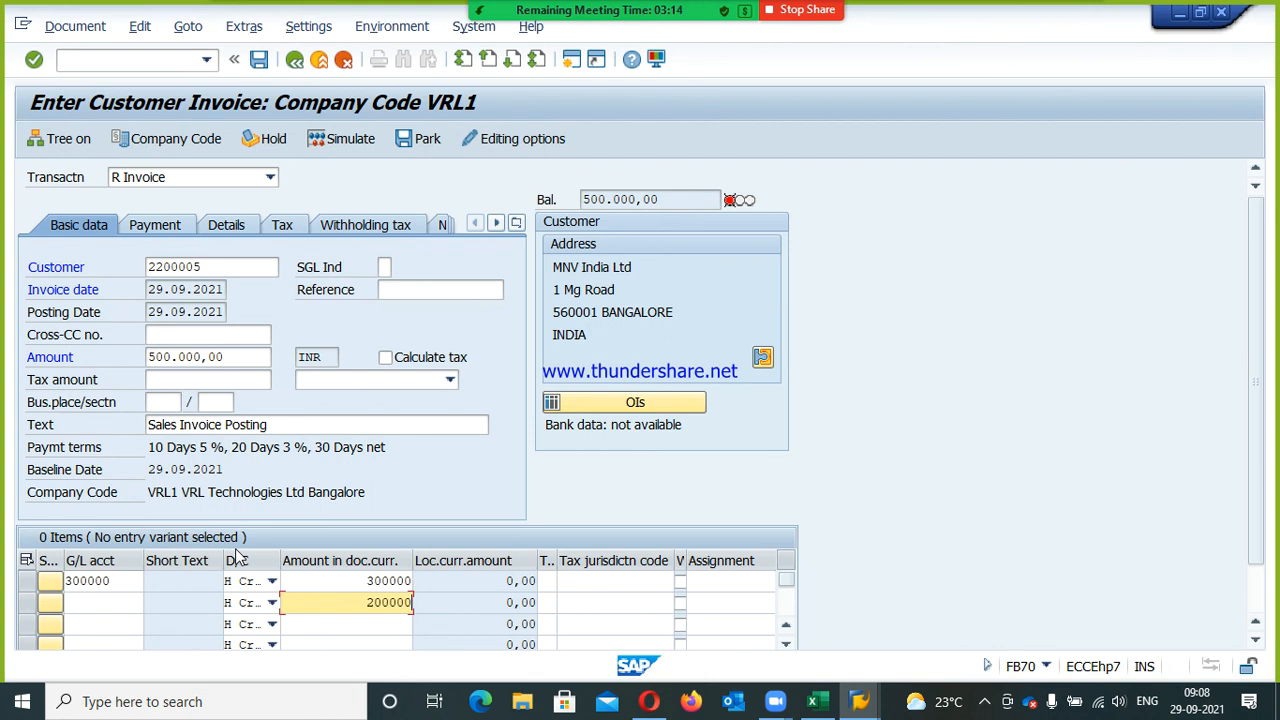
key(shift+Tab)
key(shift+Tab)
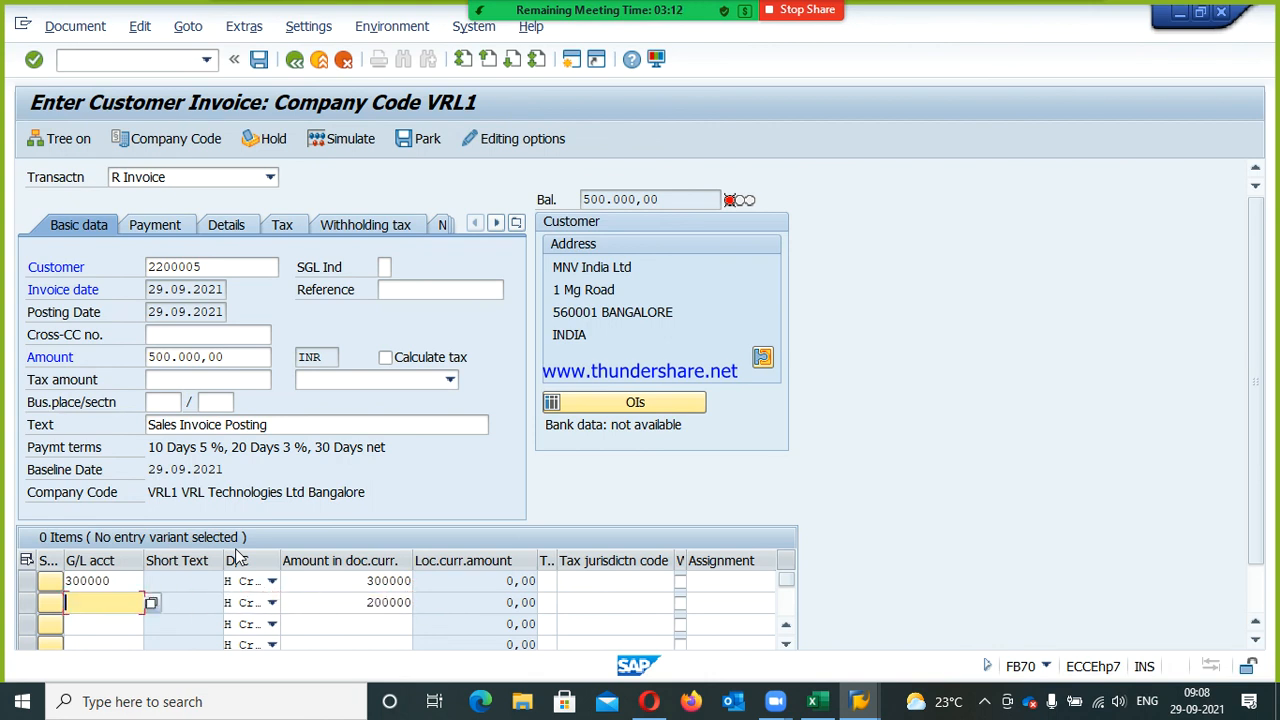
text(300000)
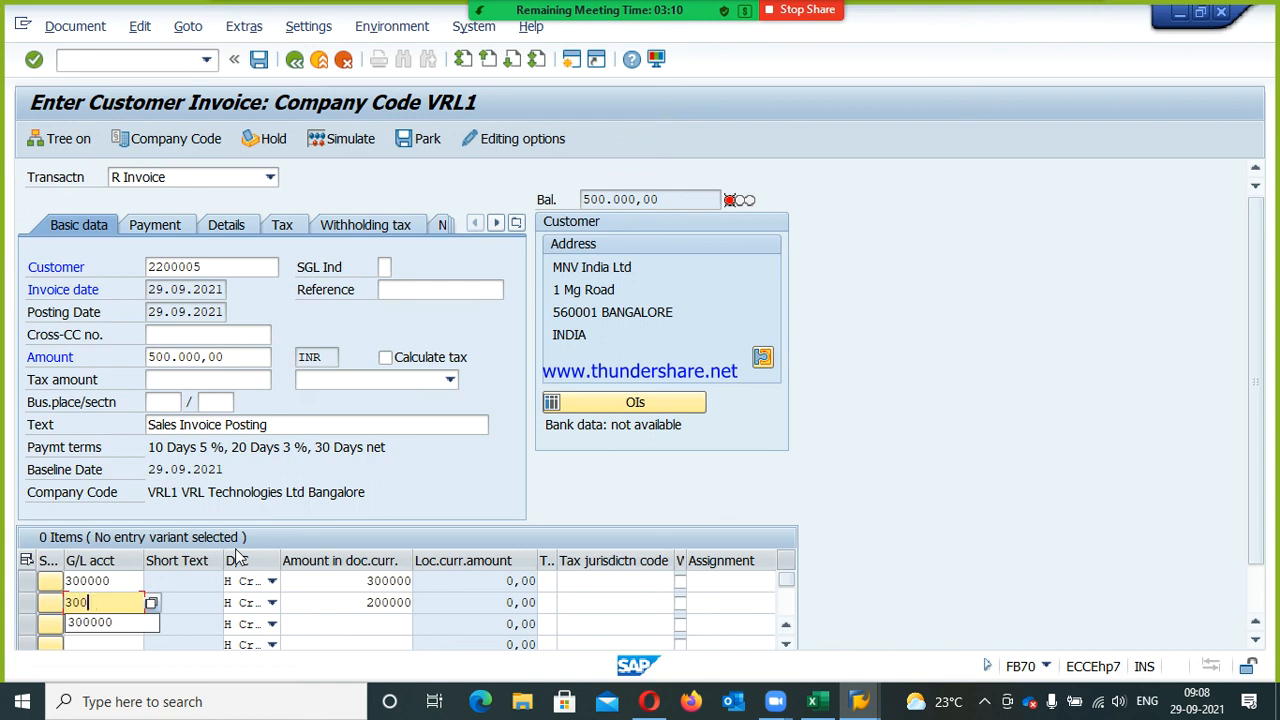
- Assign profit center VRL-DESK to the first line item and VRL-LAP to the second, and validate the entries
key(Tab)
key(Tab)
key(Tab)
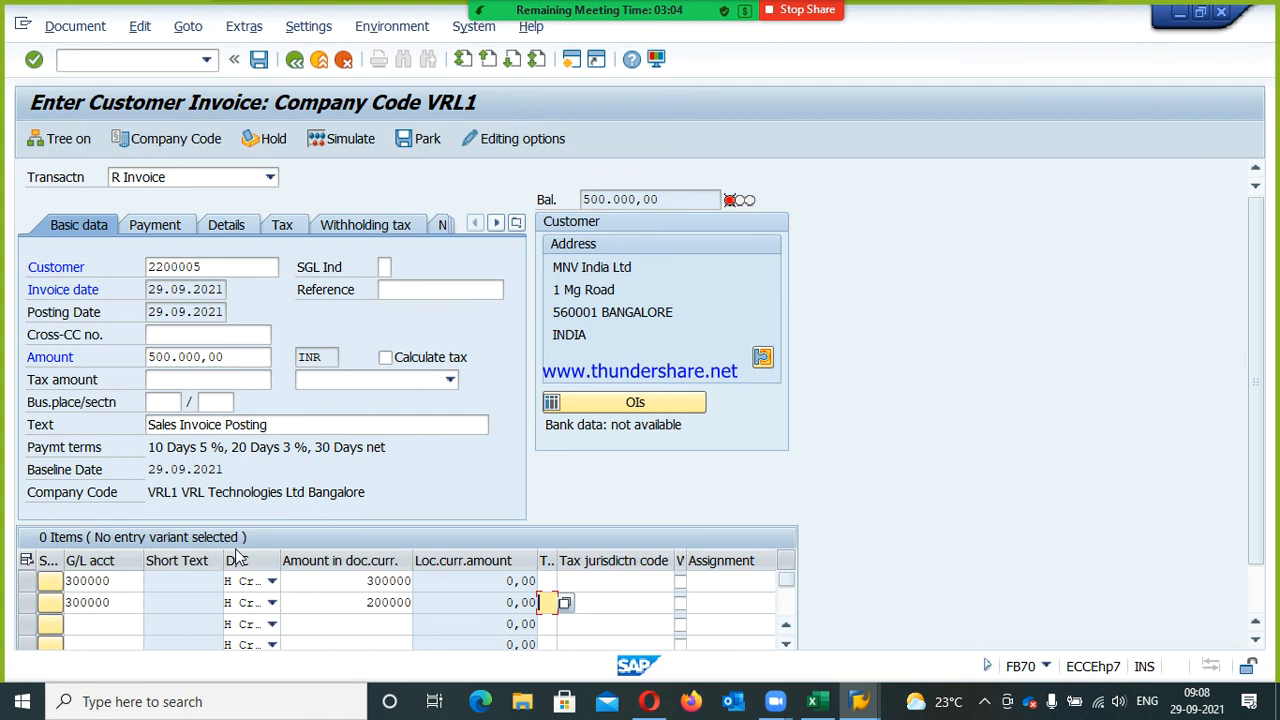
key(Tab)
key(Tab)
key(Tab)
key(Tab)
key(Tab)
key(Tab)
key(Tab)
key(Tab)
key(Tab)
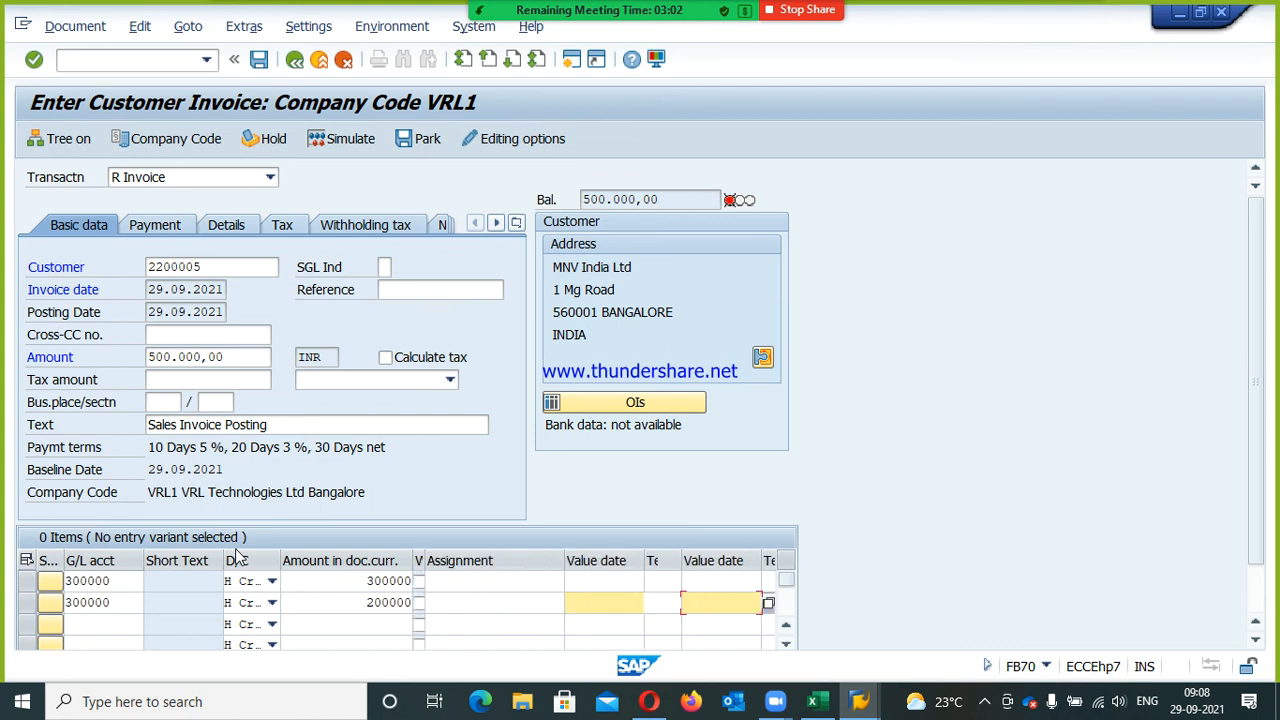
key(Tab)
key(Tab)
key(Tab)
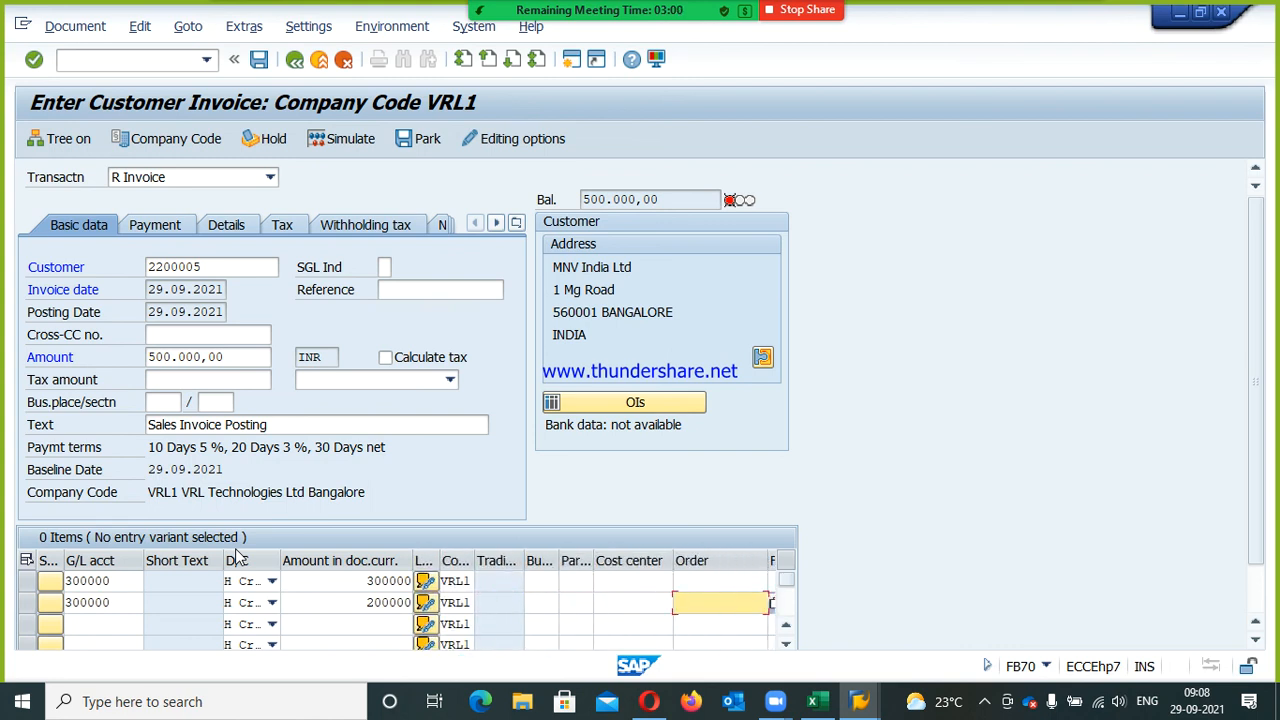
key(Tab)
key(Tab)
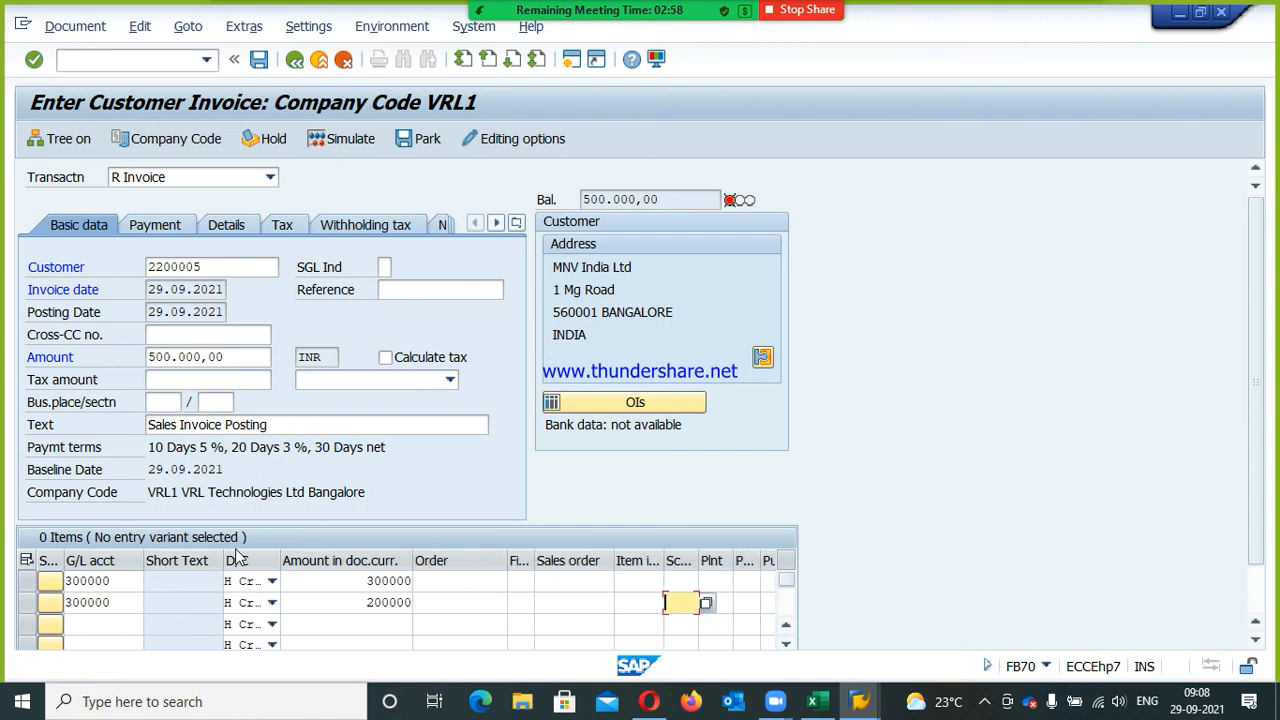
key(Tab)
key(Tab)
key(Tab)
key(Tab)
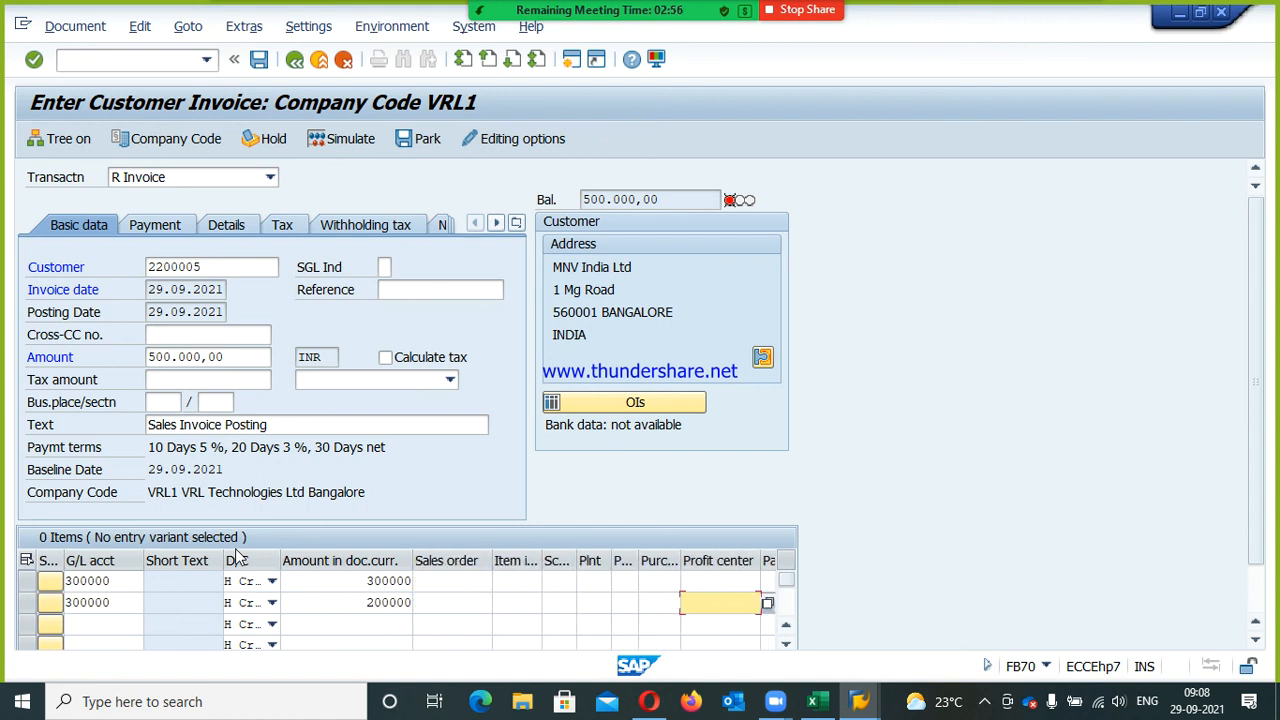
key(Up)
key(space)
key(Down)
key(Down)
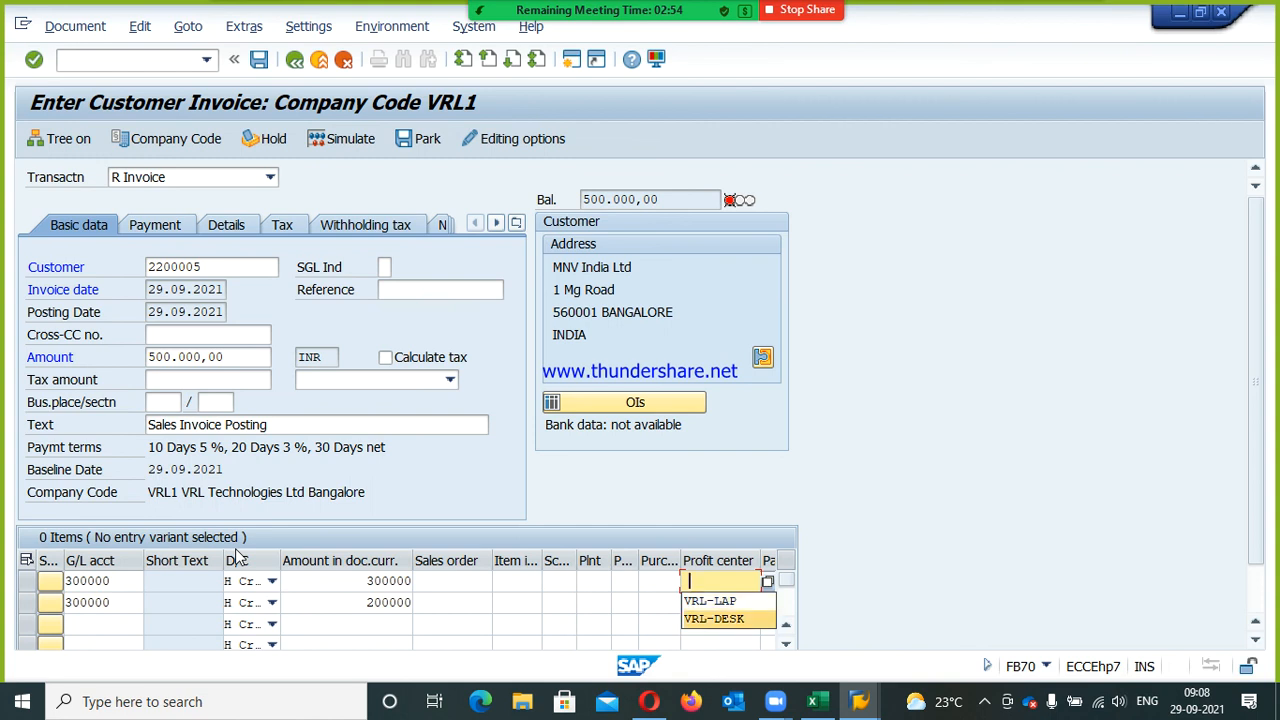
key(Return)
key(Down)
key(space)
key(Down)
key(Return)
key(Return)
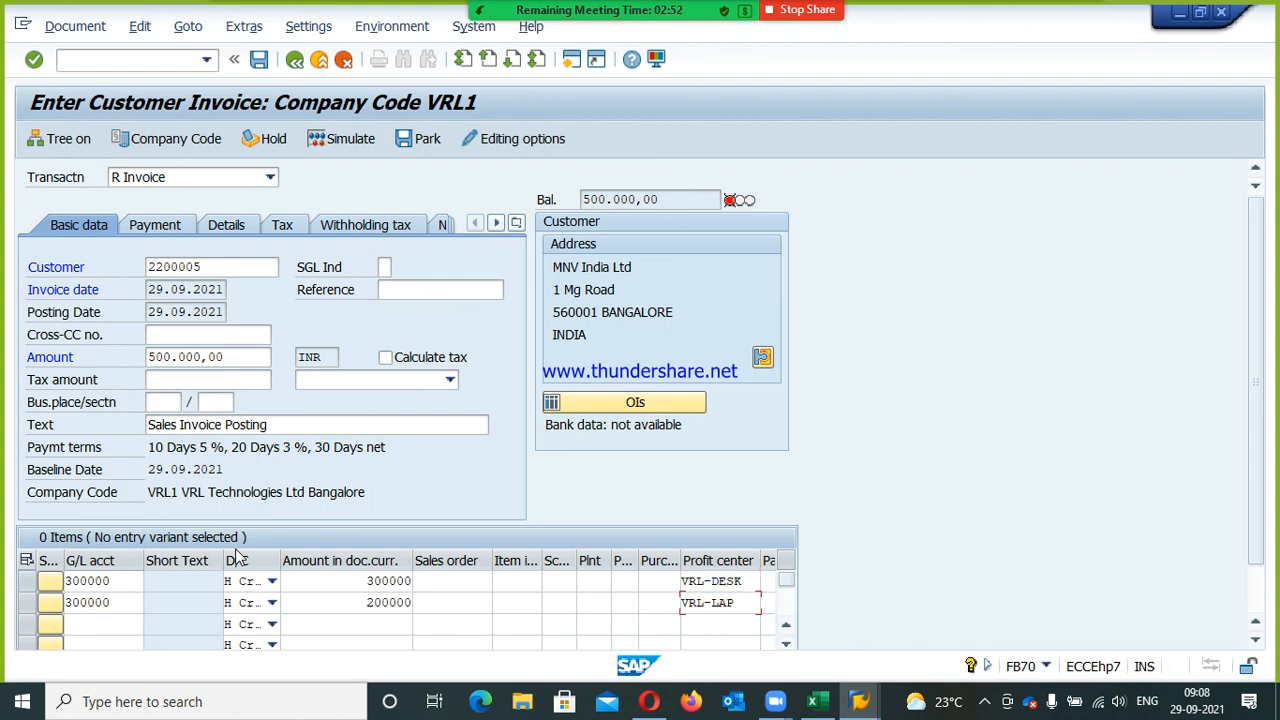
key(Return)
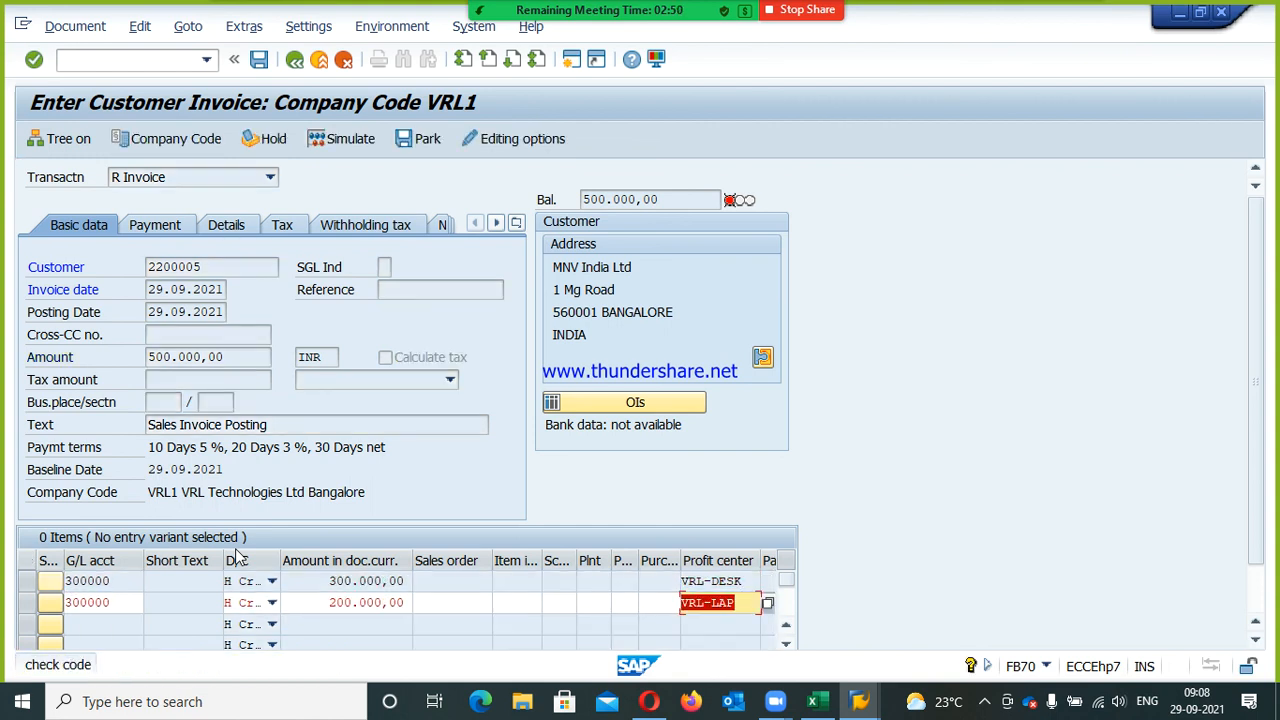
key(Return)
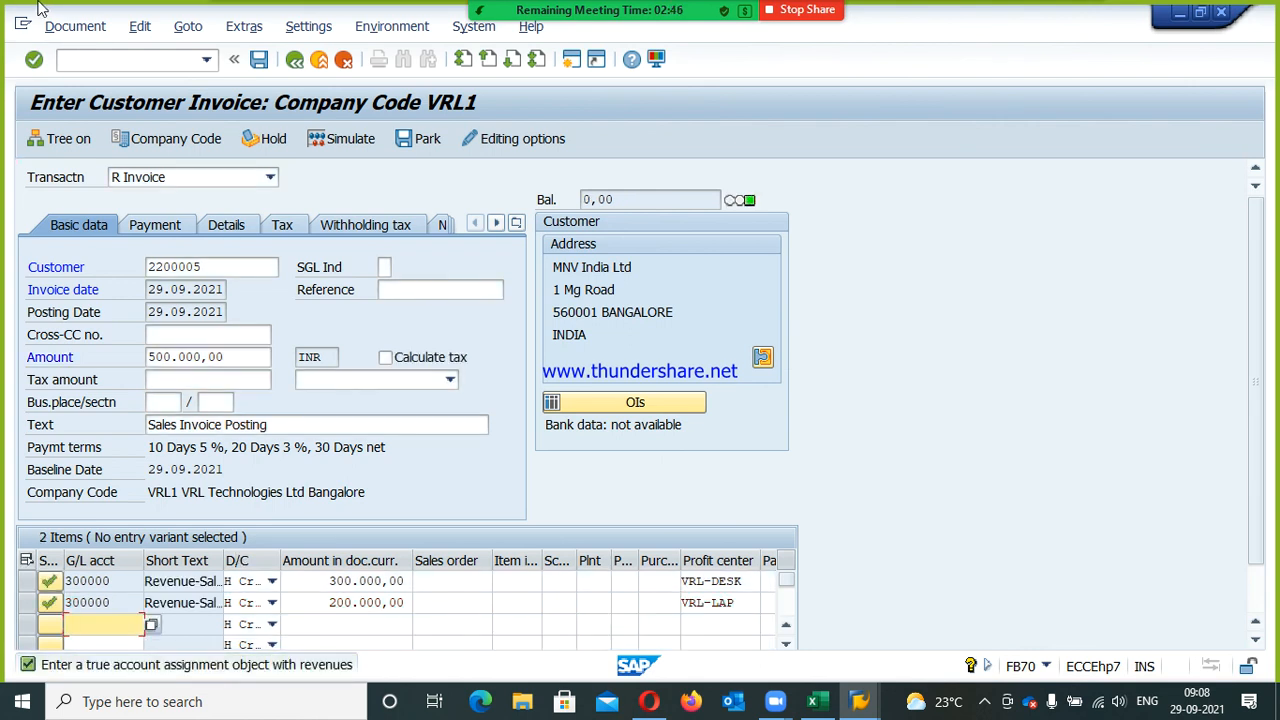
- Post the customer invoice, accepting the tax code warnings for both revenue lines
click(259, 61)
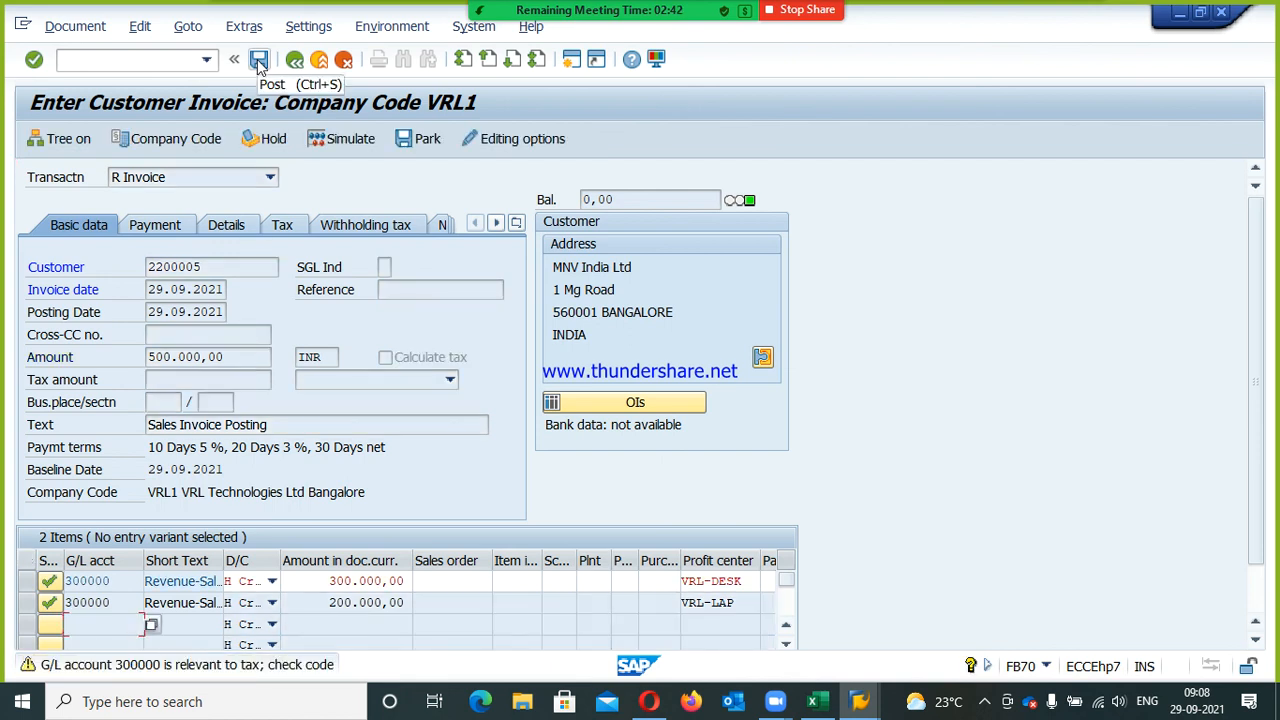
click(259, 61)
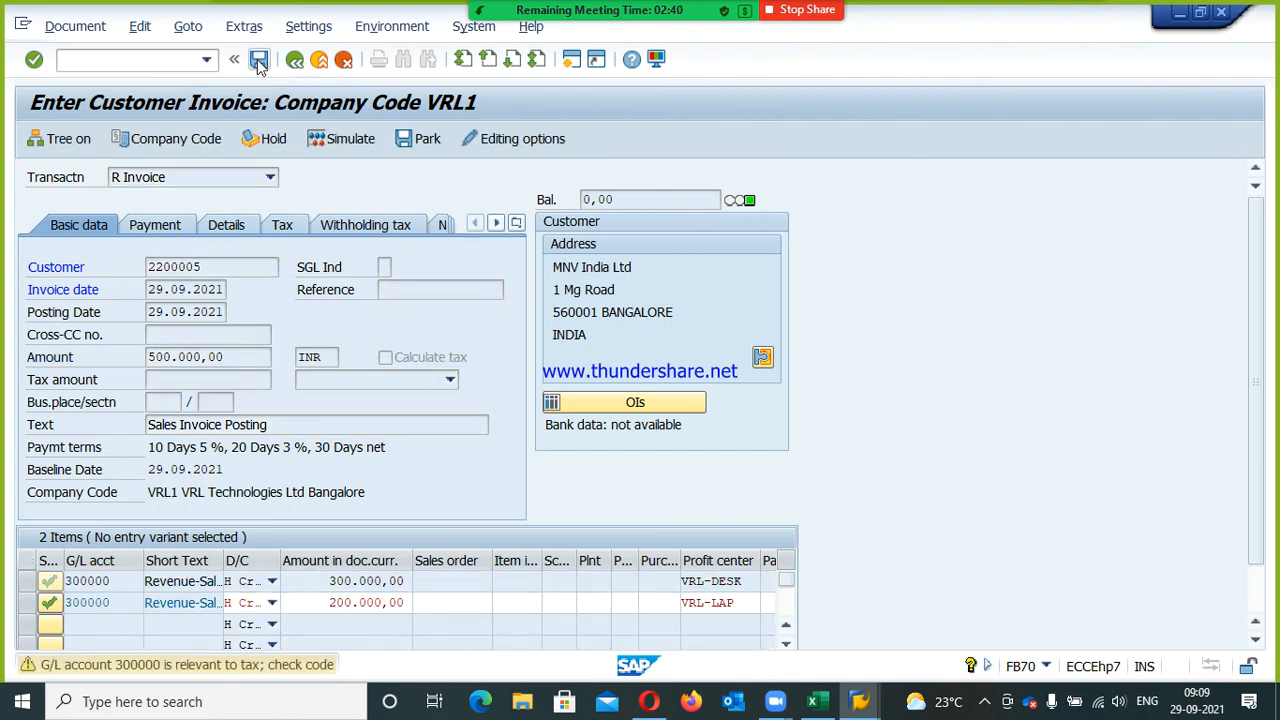
click(259, 62)
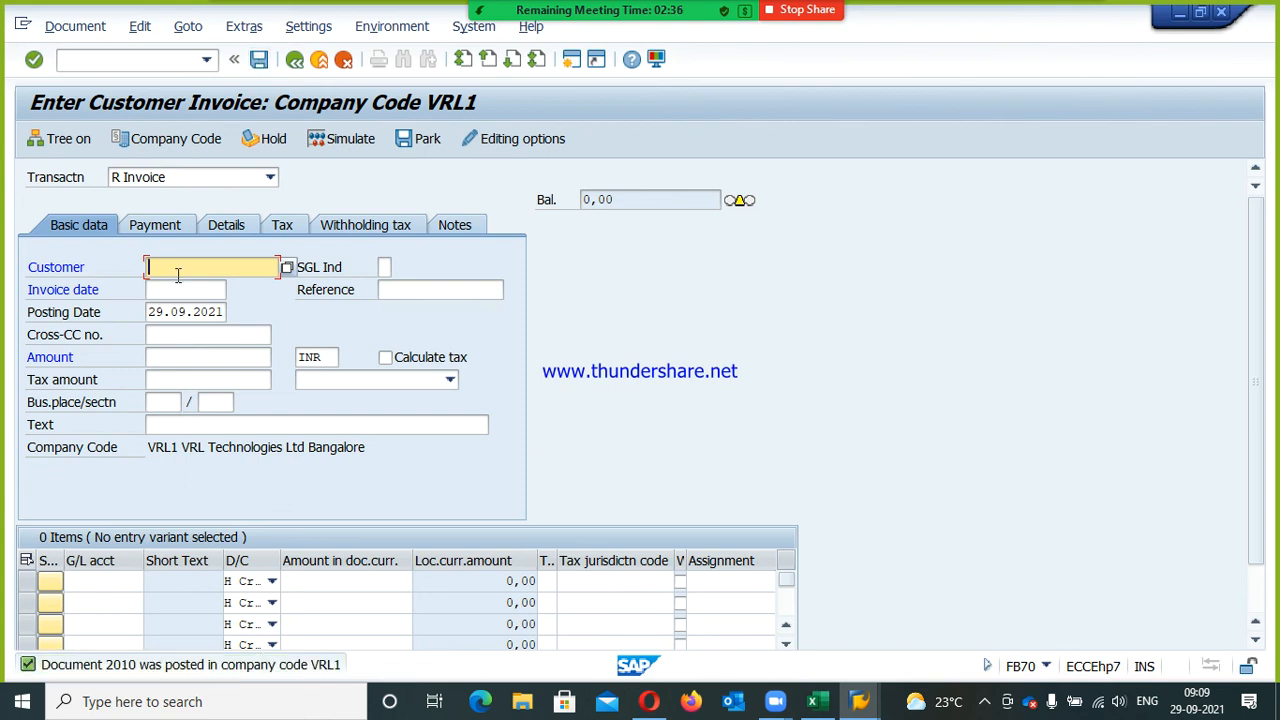
- Display the posted invoice document and narrow its Assignment and Amount columns
click(86, 27)
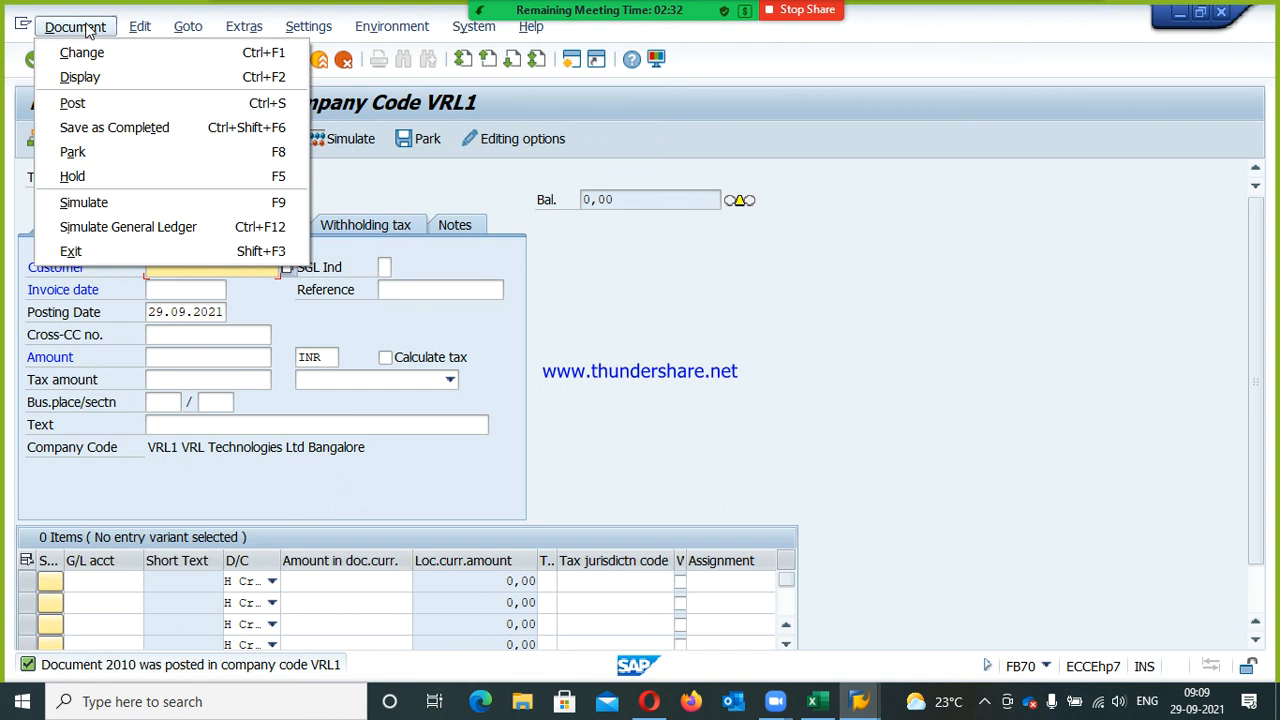
click(117, 85)
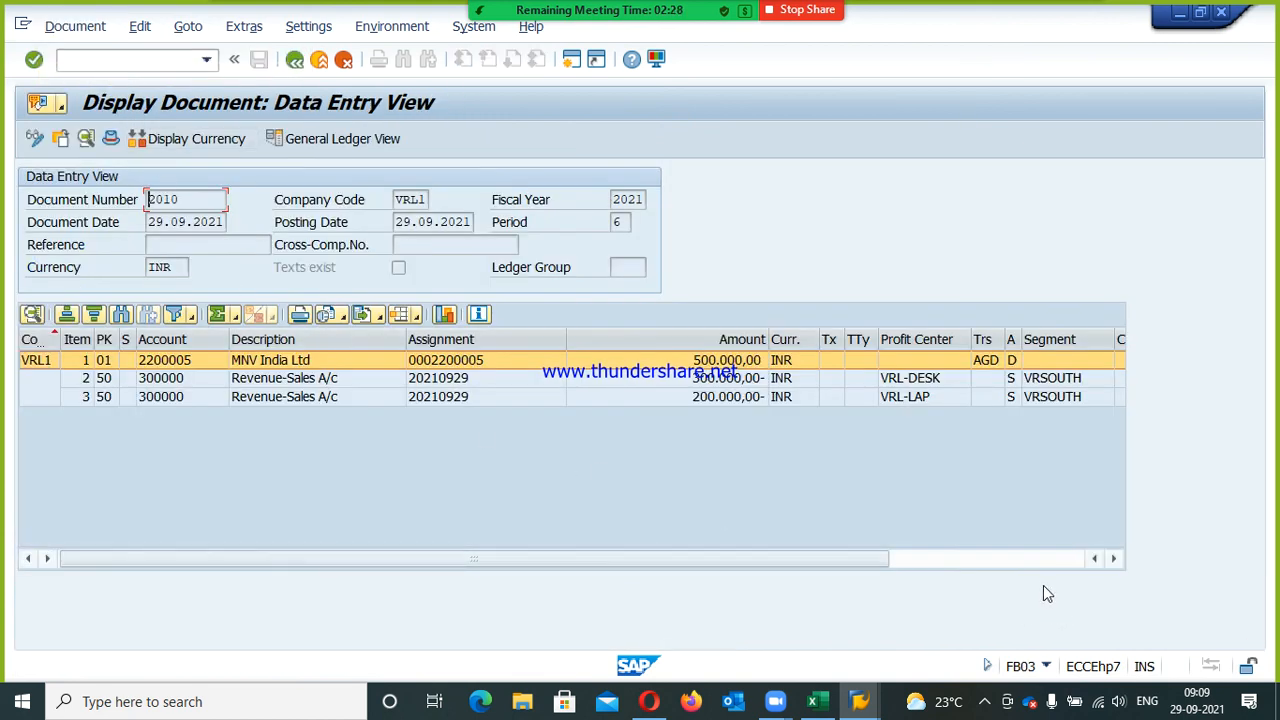
drag(566, 342, 530, 342)
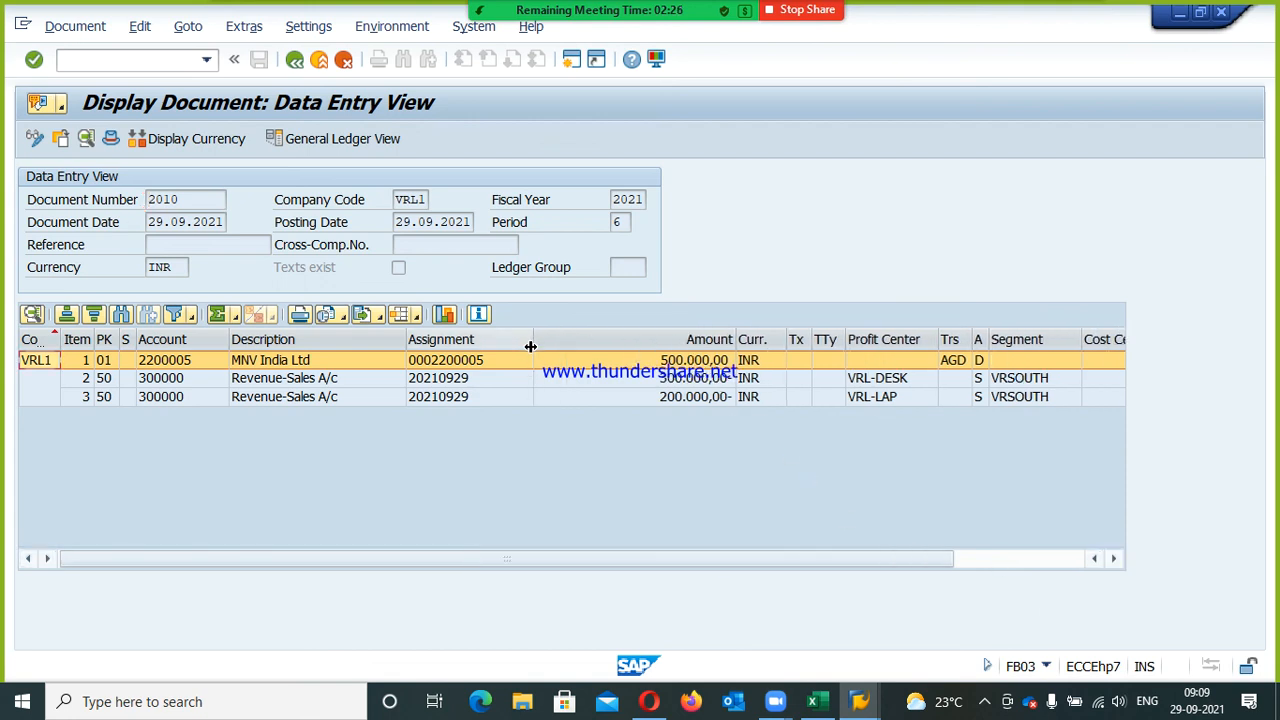
drag(736, 340, 700, 340)
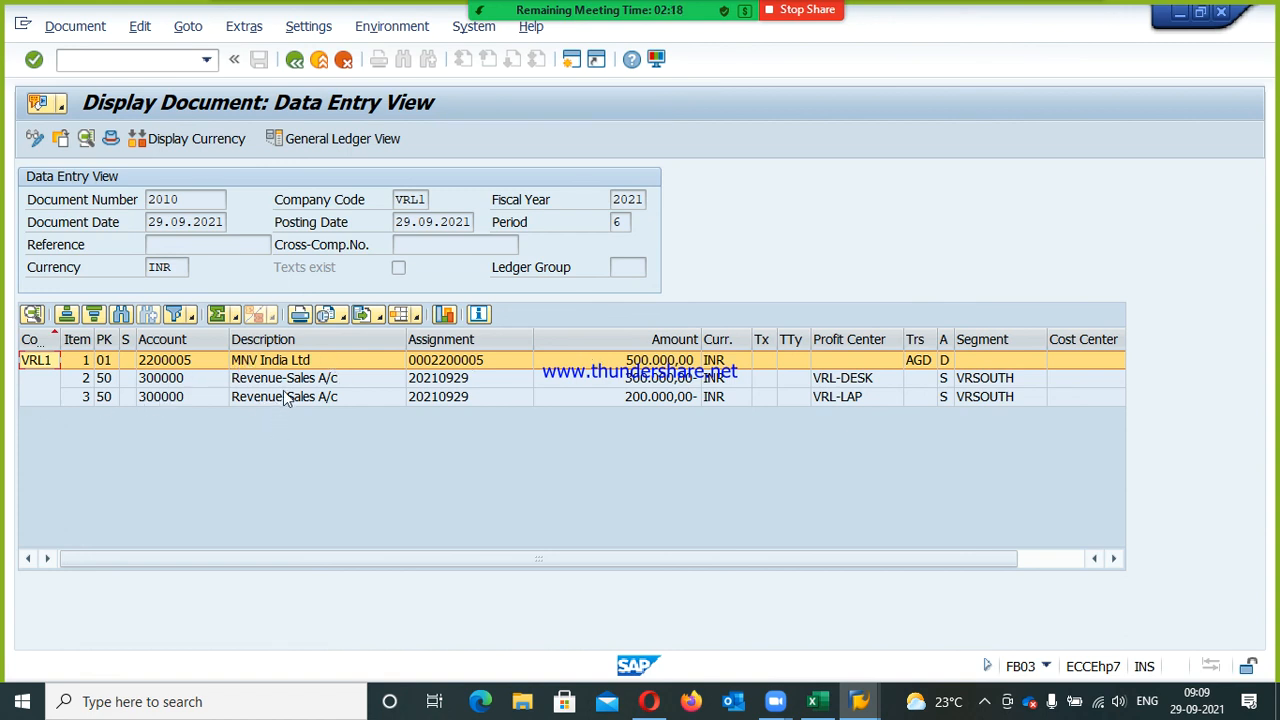
- Examine the amounts and profit centers of the revenue and customer lines in the data entry view
click(657, 397)
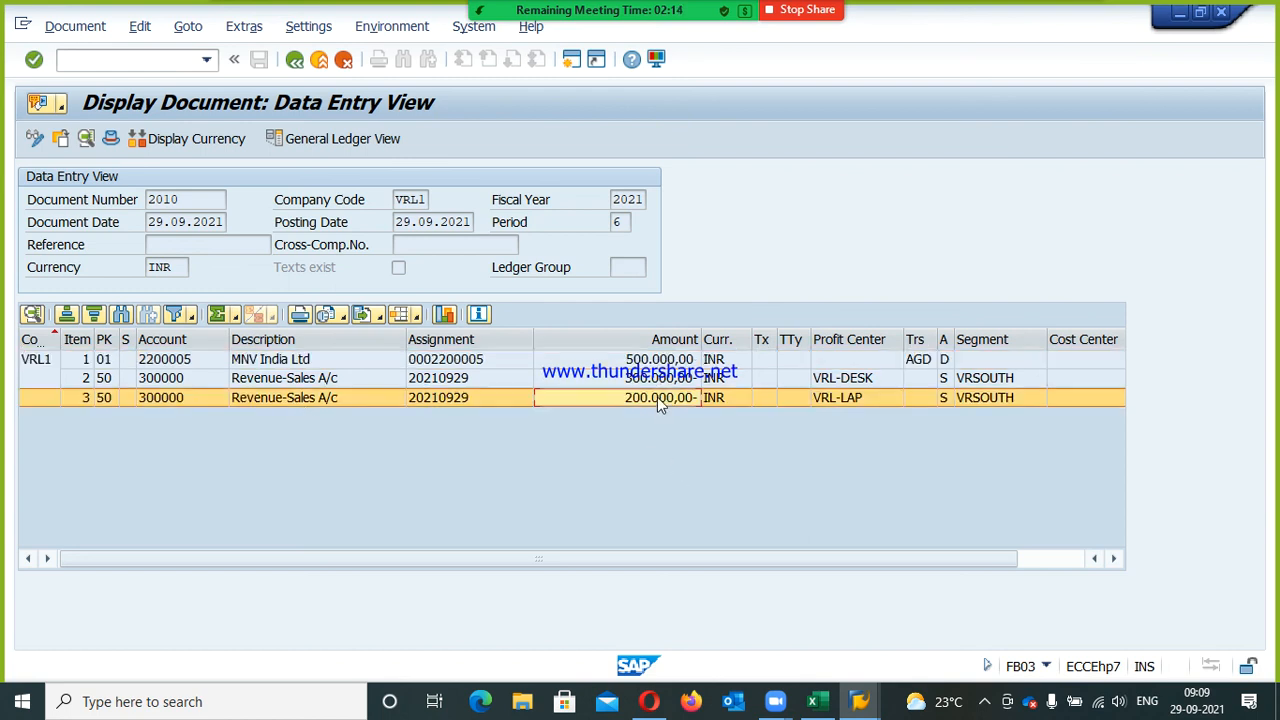
click(842, 381)
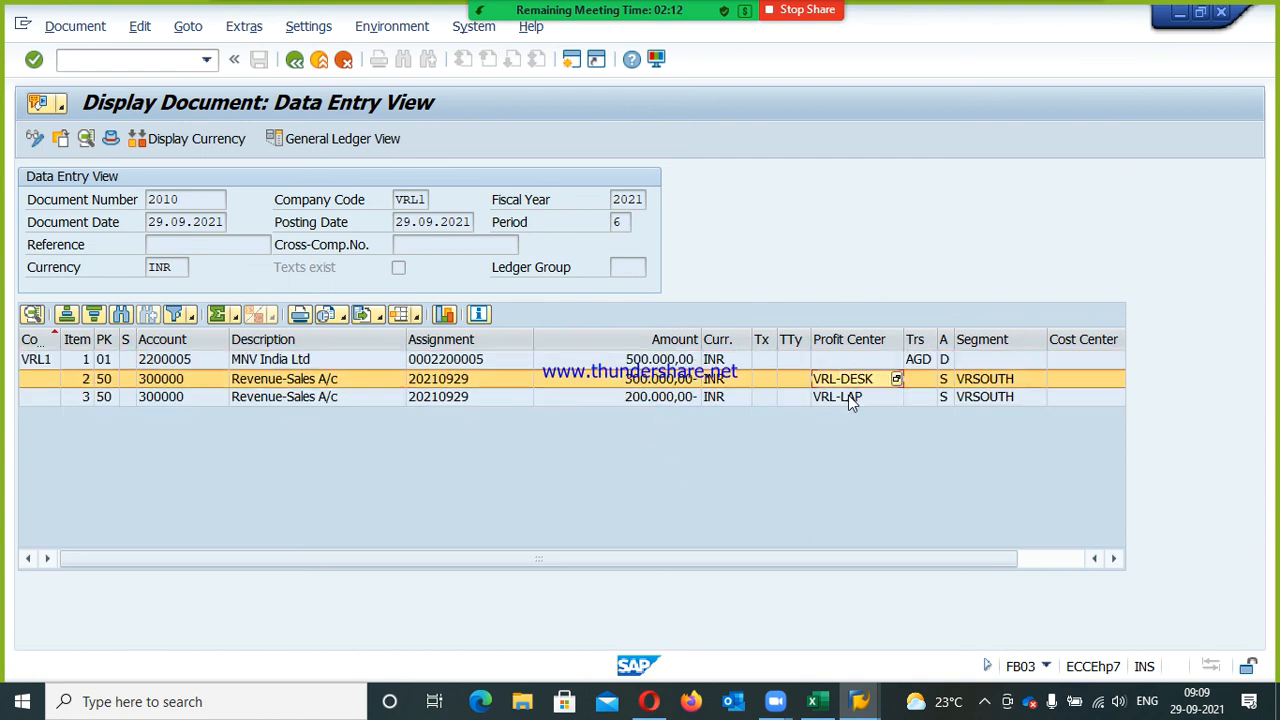
click(848, 398)
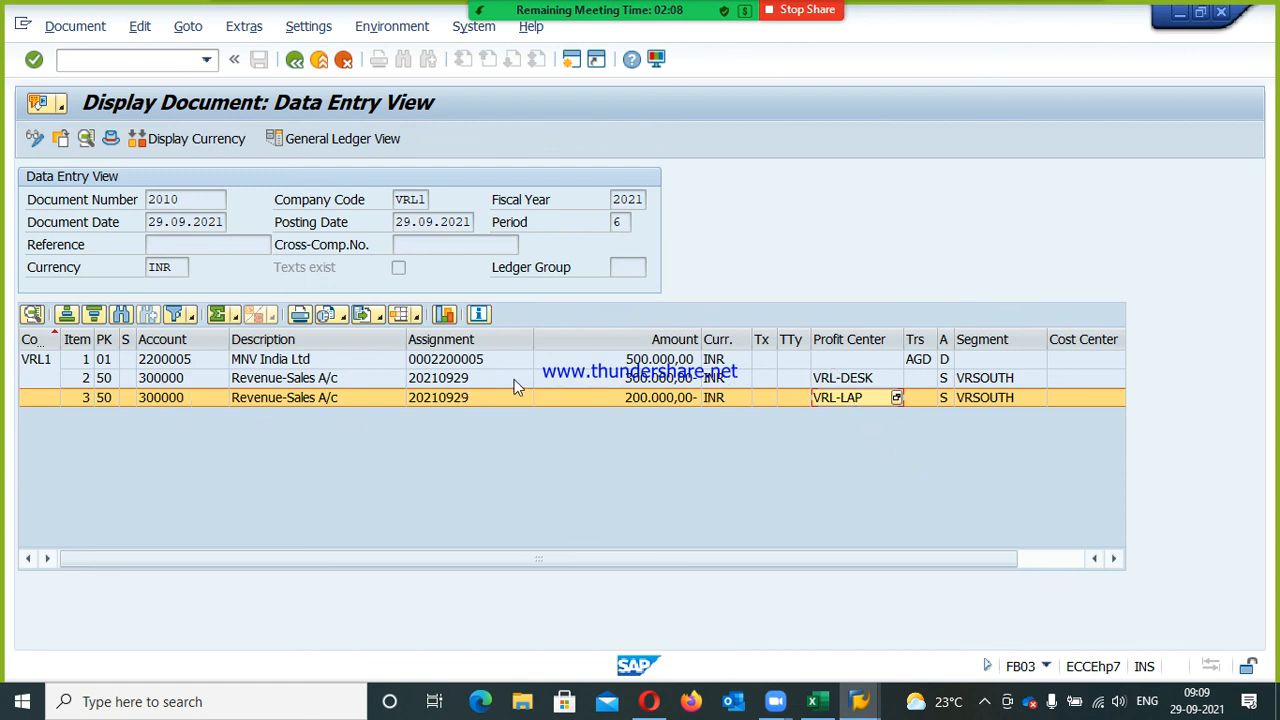
click(828, 361)
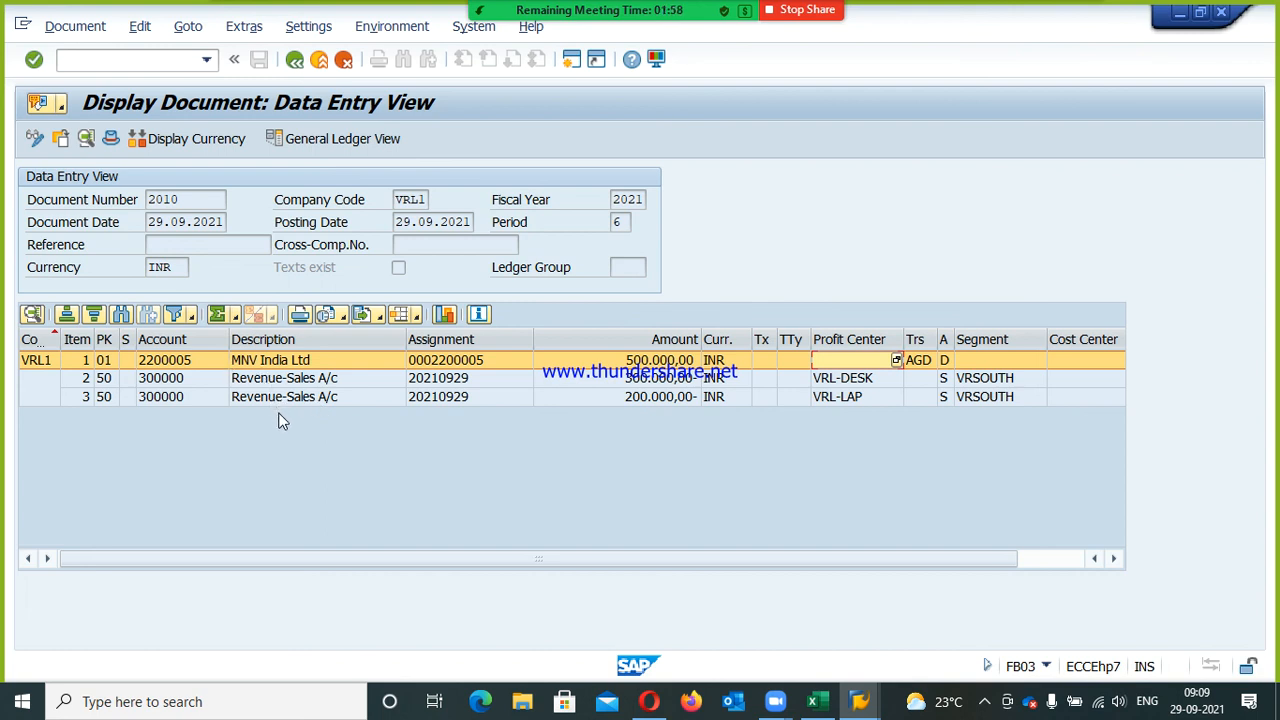
- Open the document's General Ledger view and check how the receivable lines are split by profit center
click(343, 143)
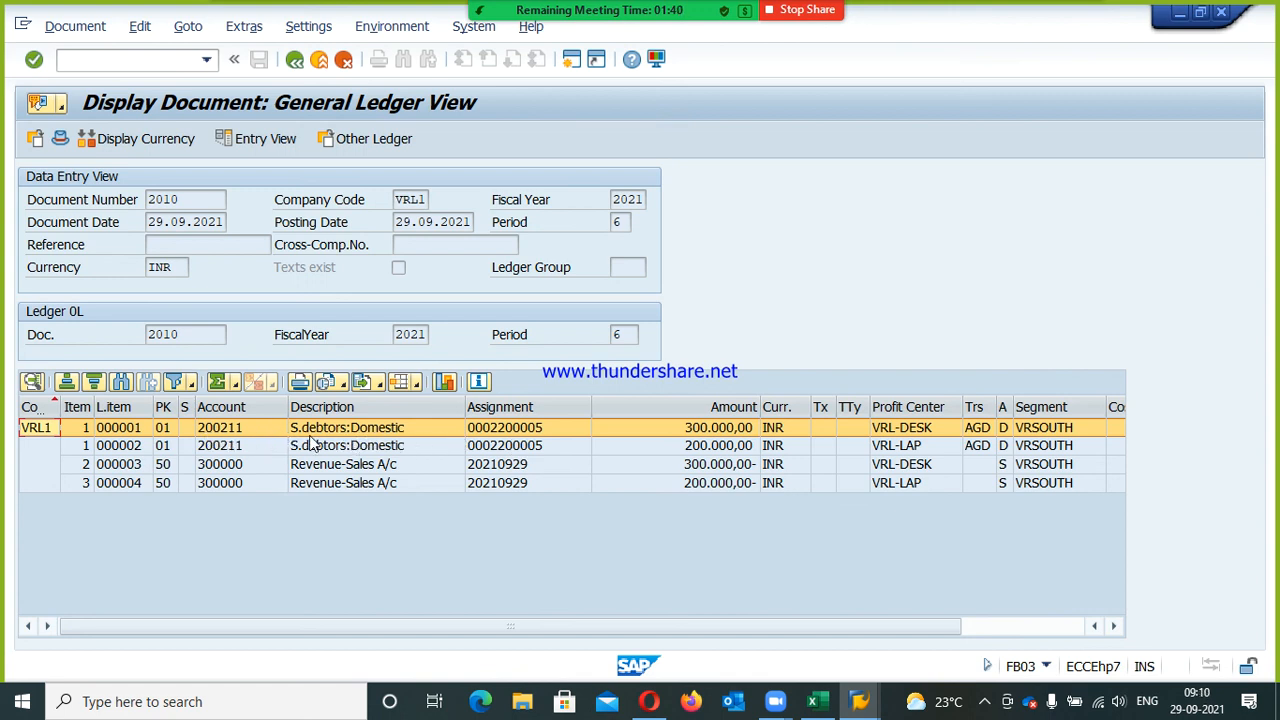
click(239, 446)
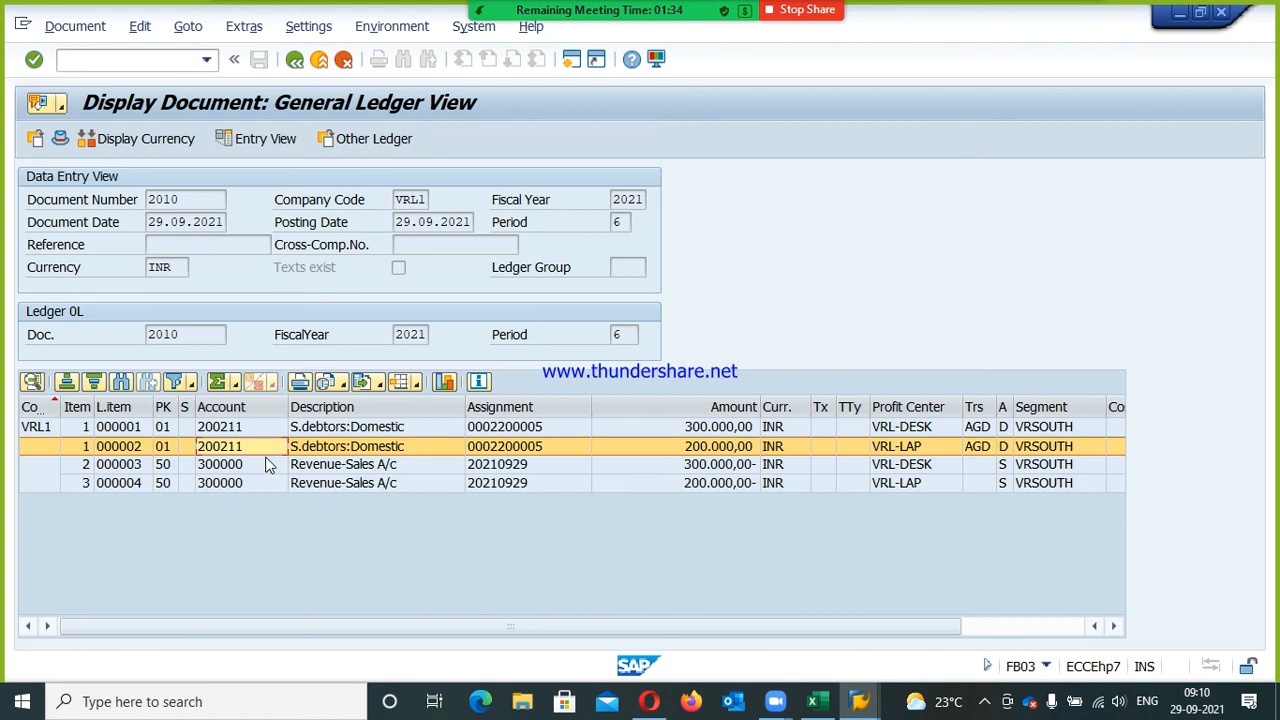
click(752, 428)
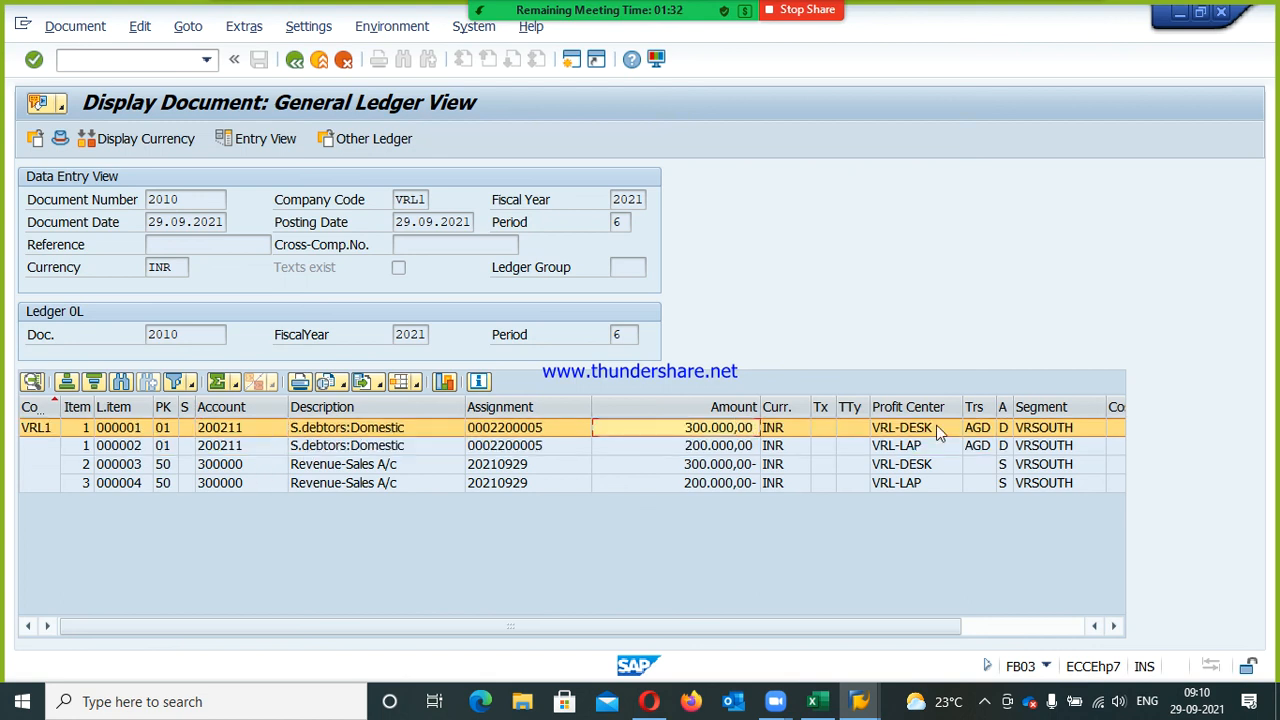
- Compare the profit centers and amounts of the revenue lines with the receivable lines in the General Ledger view
click(943, 408)
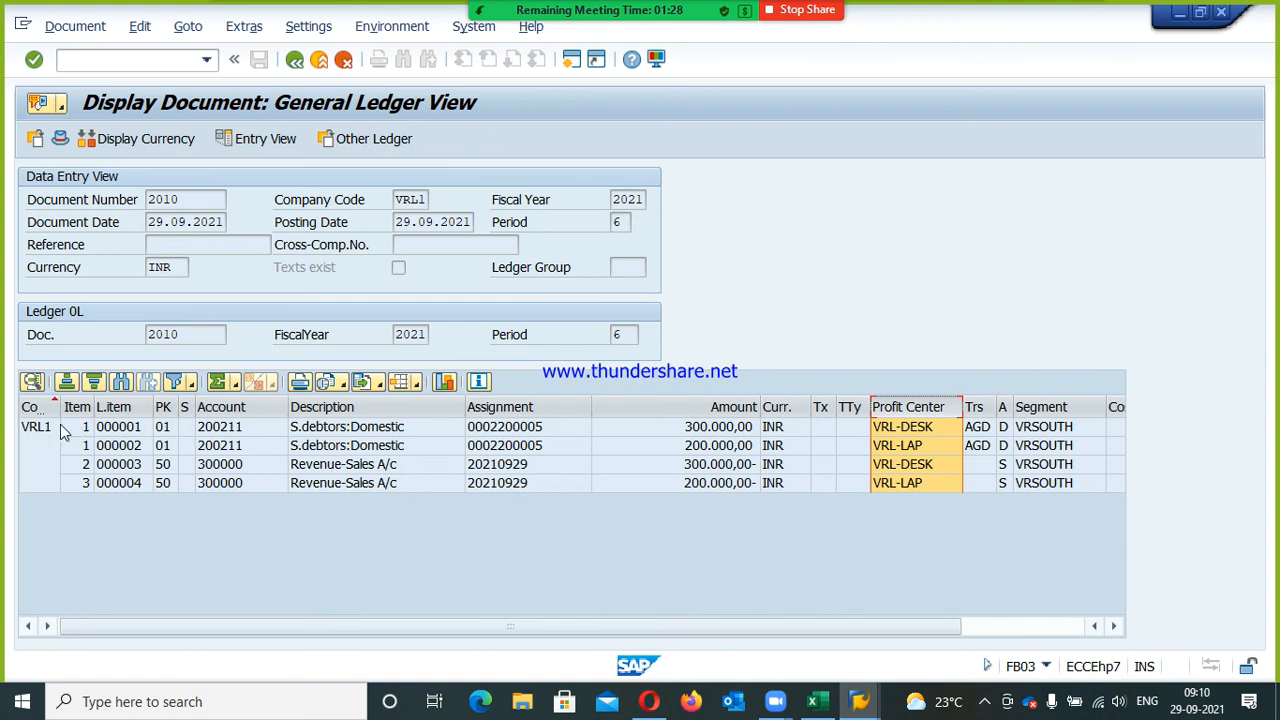
click(250, 464)
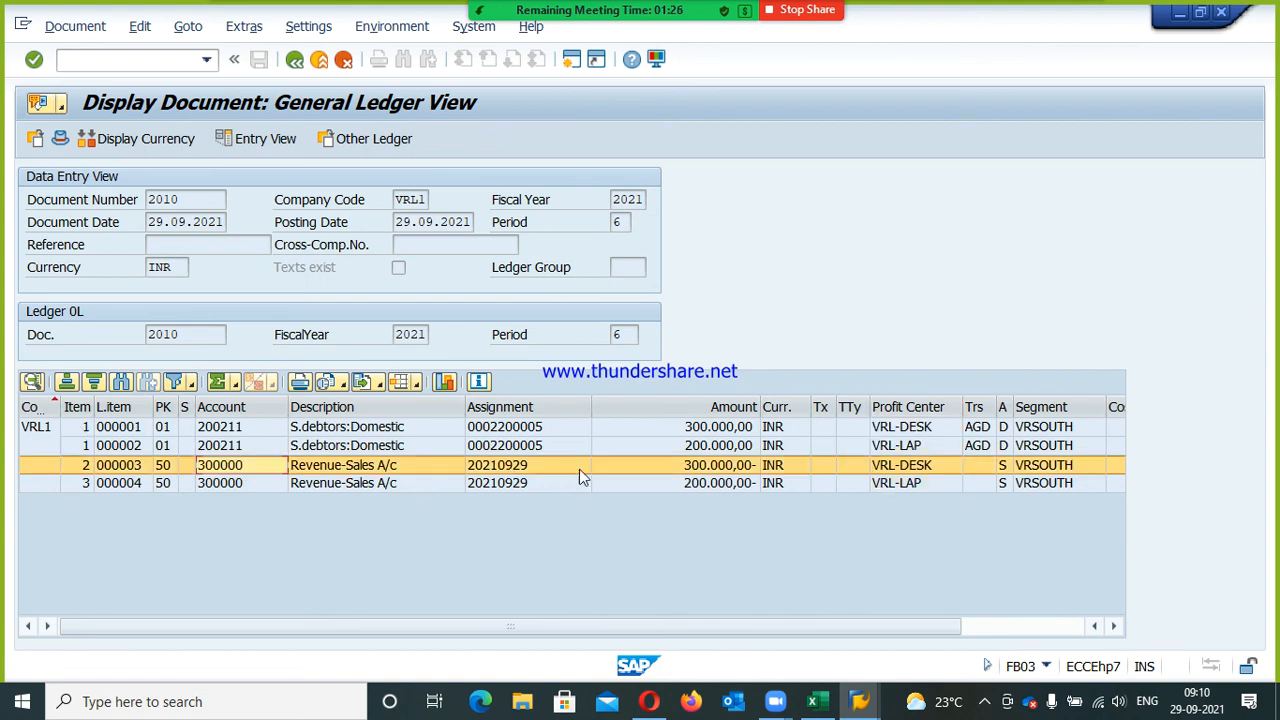
click(900, 483)
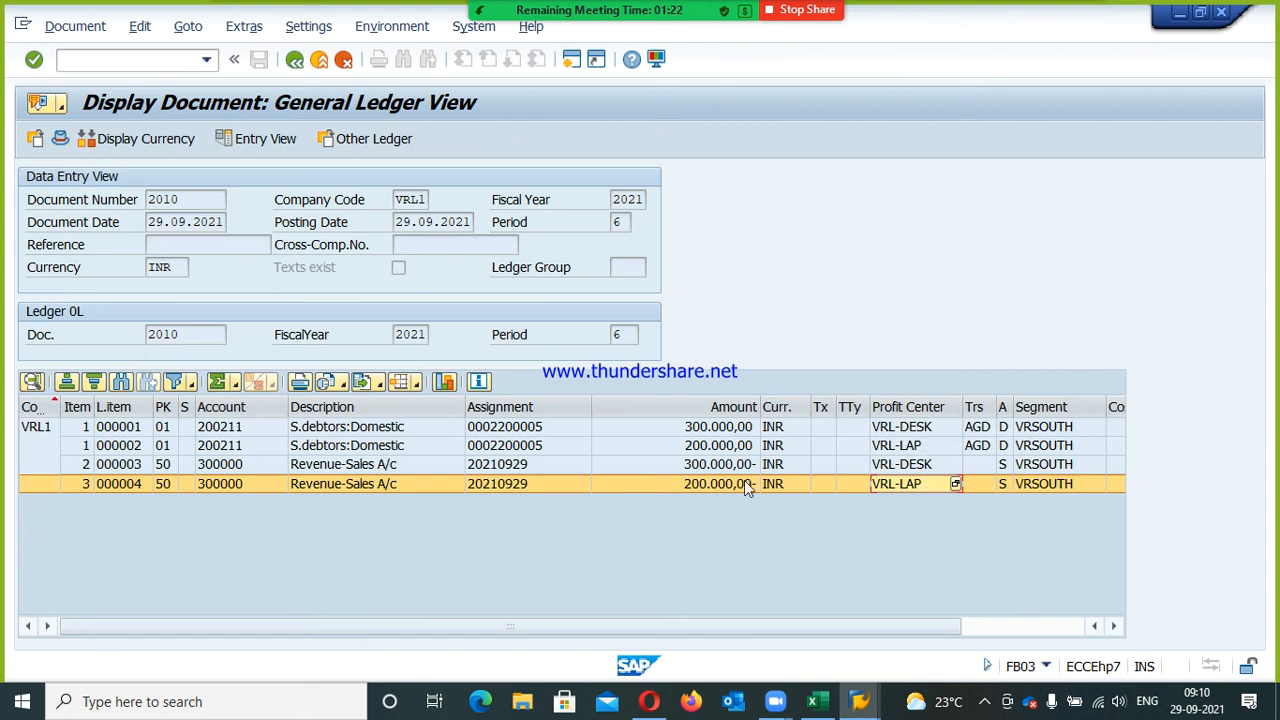
click(377, 450)
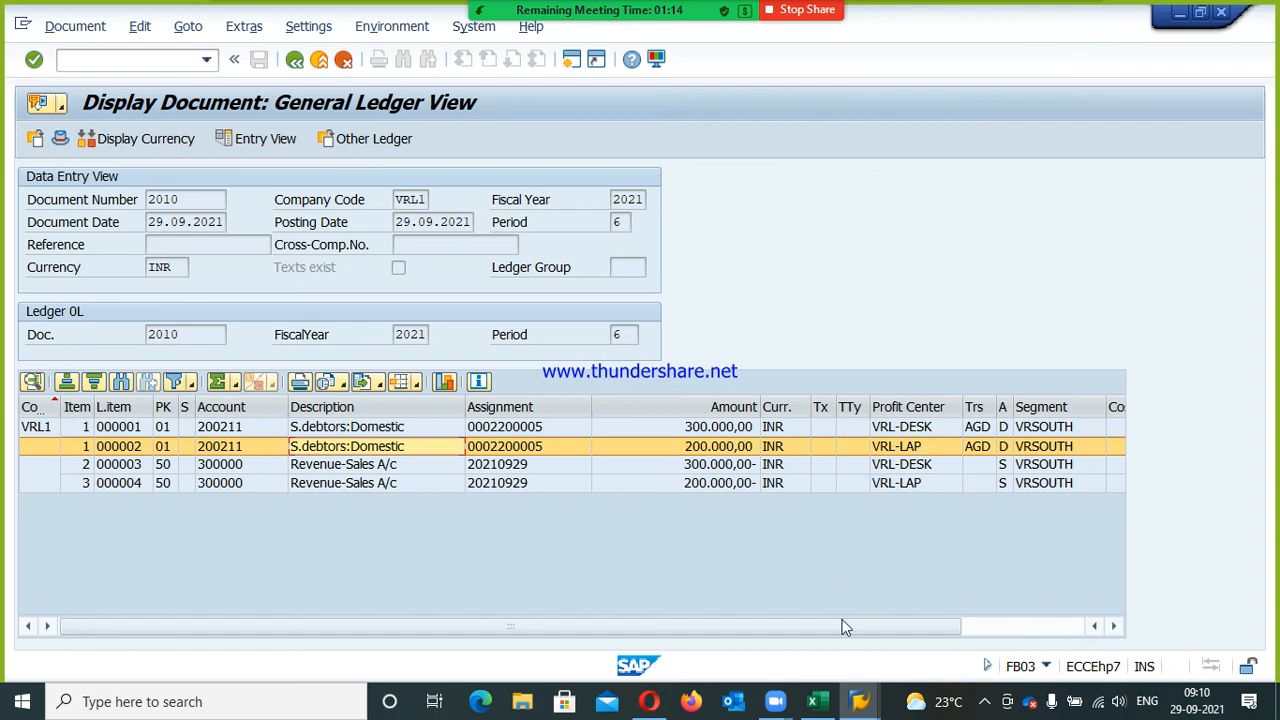
- Switch to the VRL1.xlsx workbook in Excel and review the FB70 sales entry and its desktop and laptop profit center splits
mouse_move(838, 705)
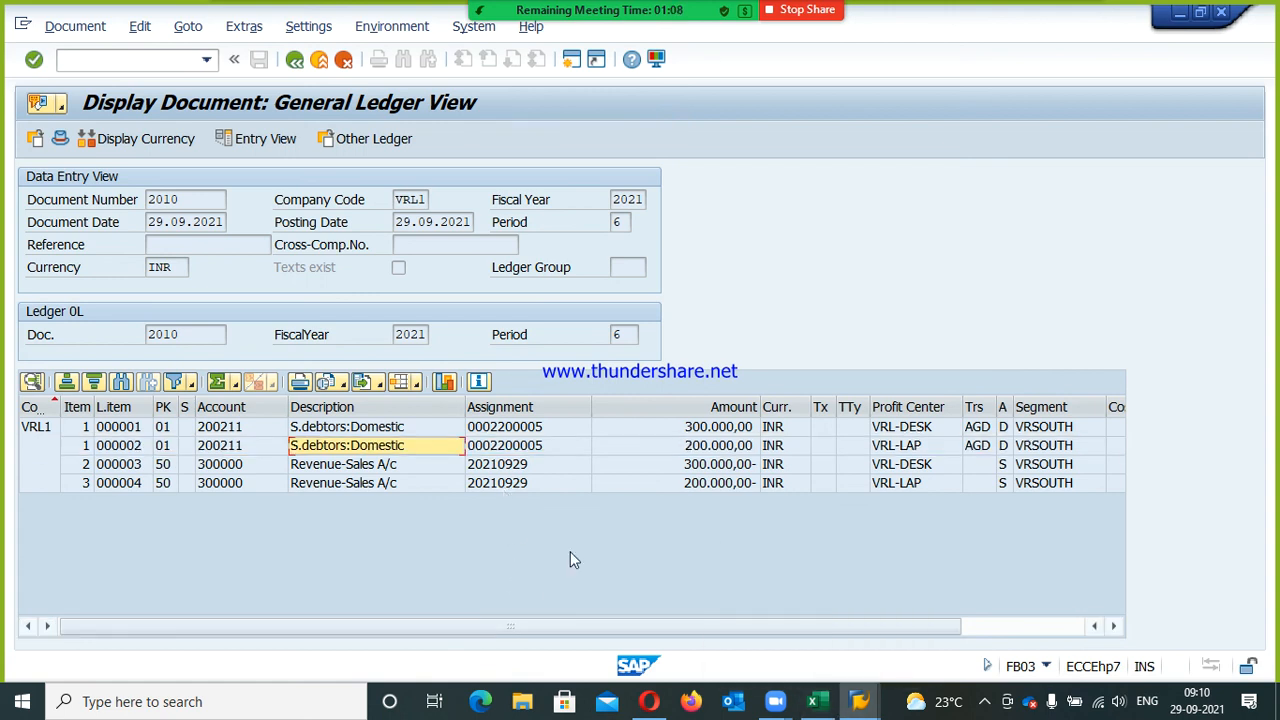
click(812, 701)
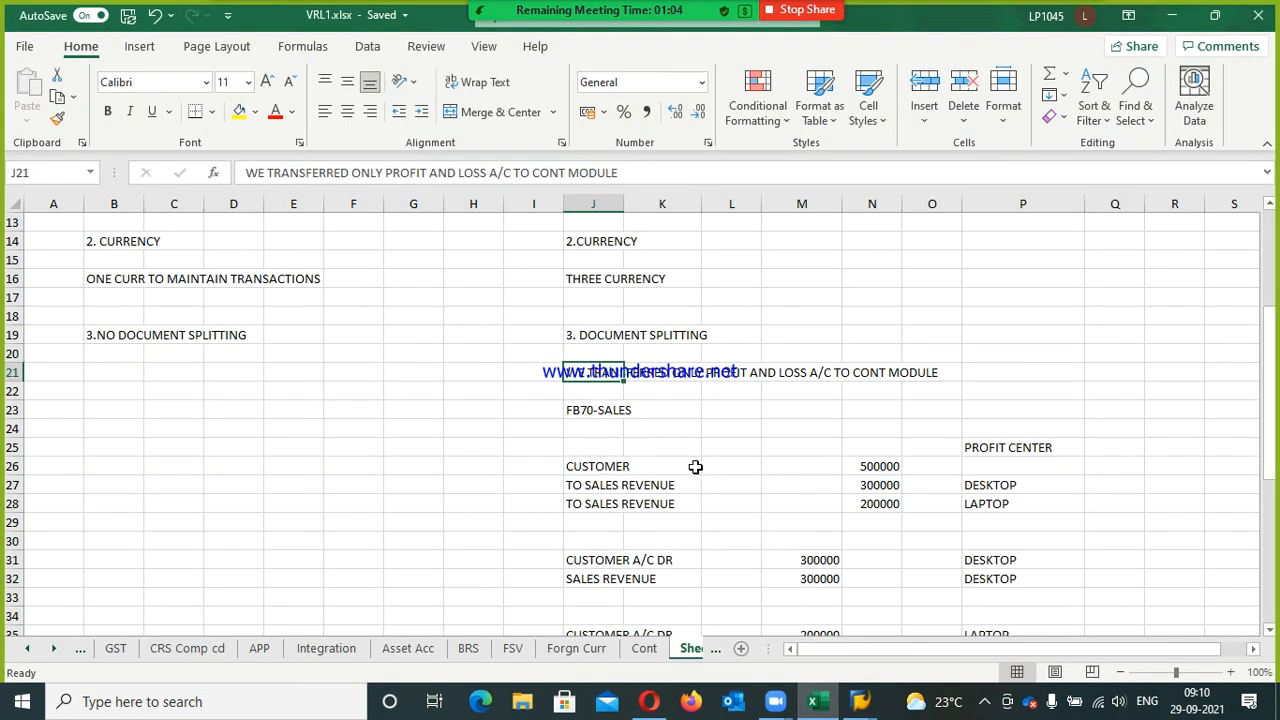
drag(1010, 485, 1045, 520)
drag(595, 438, 986, 504)
scroll(900, 560, down, 2)
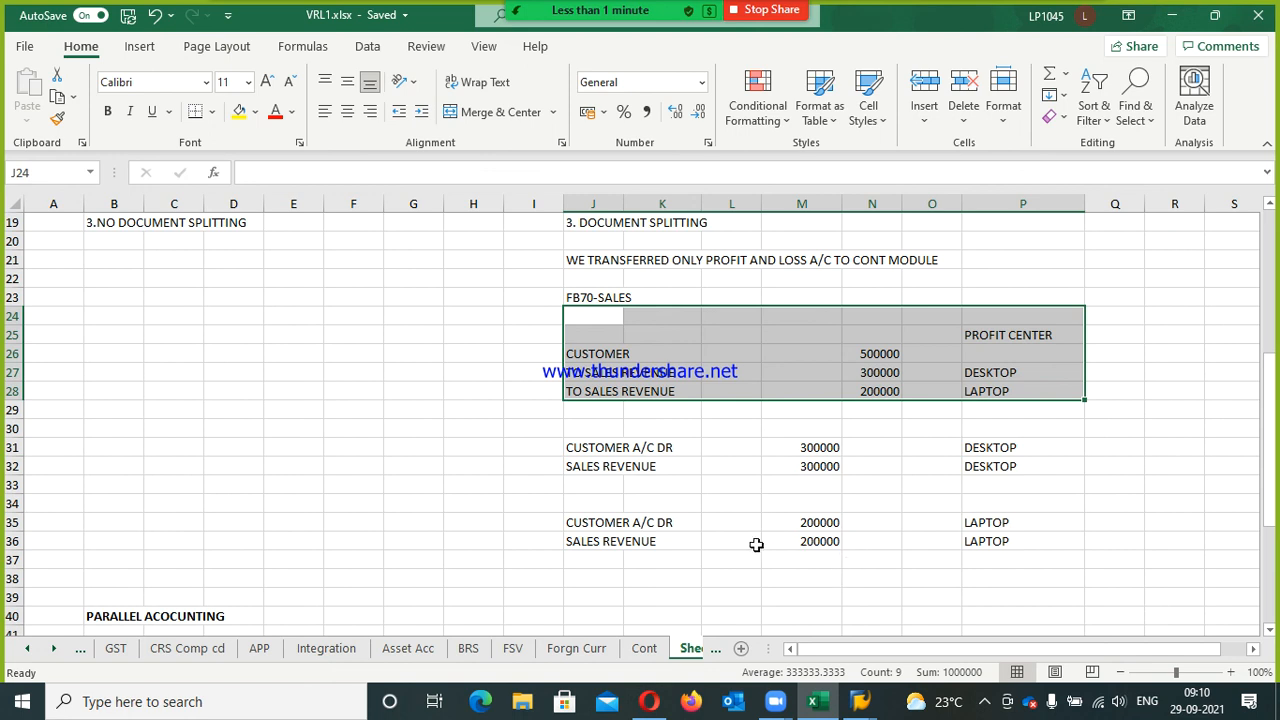
drag(586, 428, 987, 549)
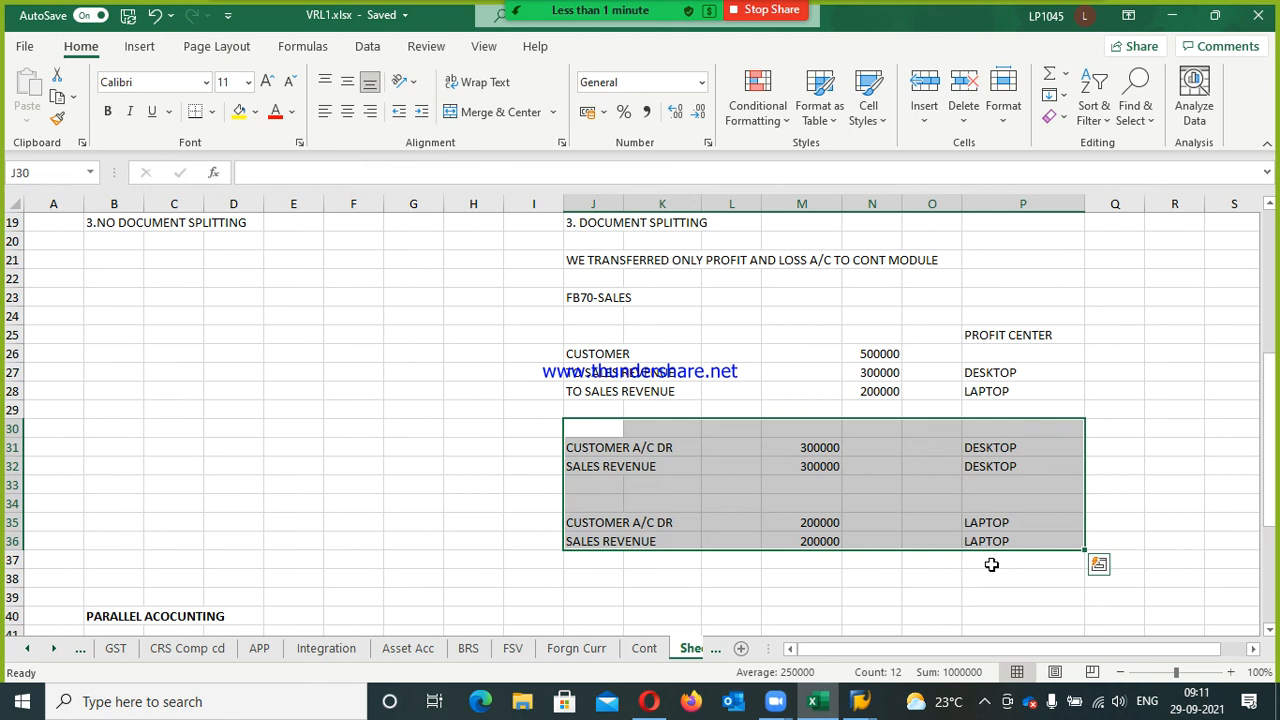
click(726, 408)
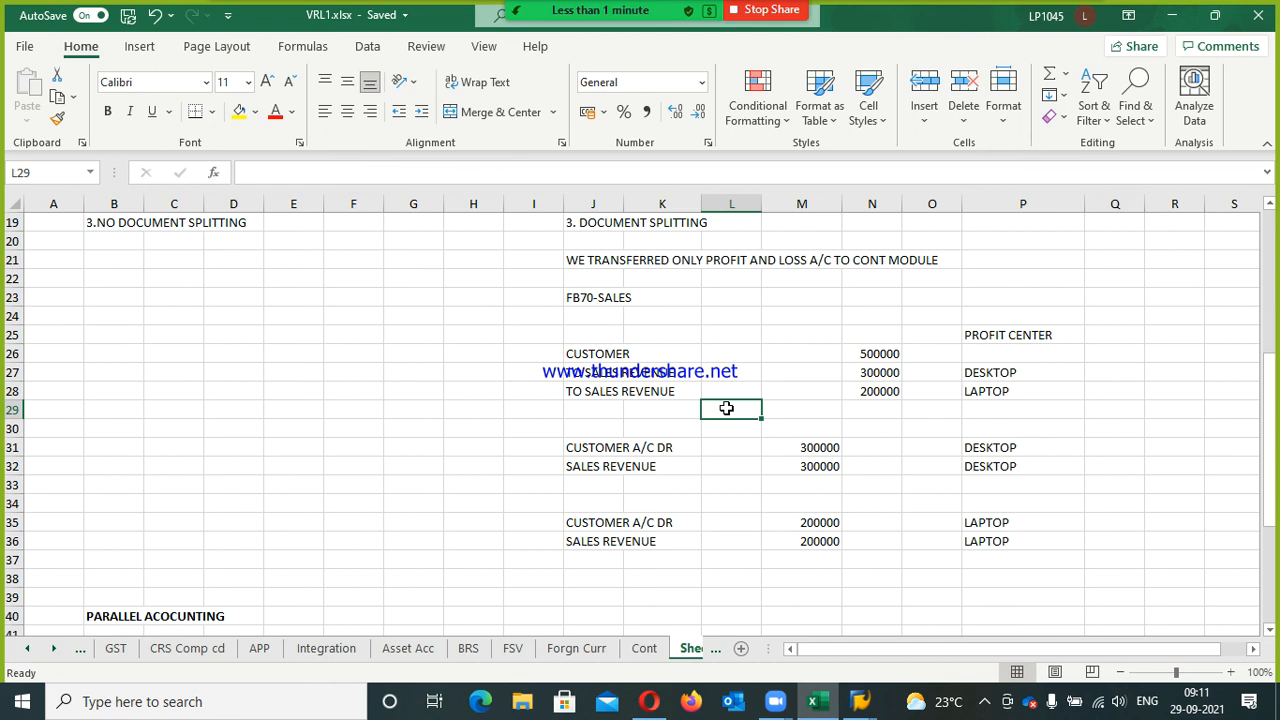
- Stop sharing the screen and end the Zoom meeting for all participants, clearing the Zoom window away
click(757, 9)
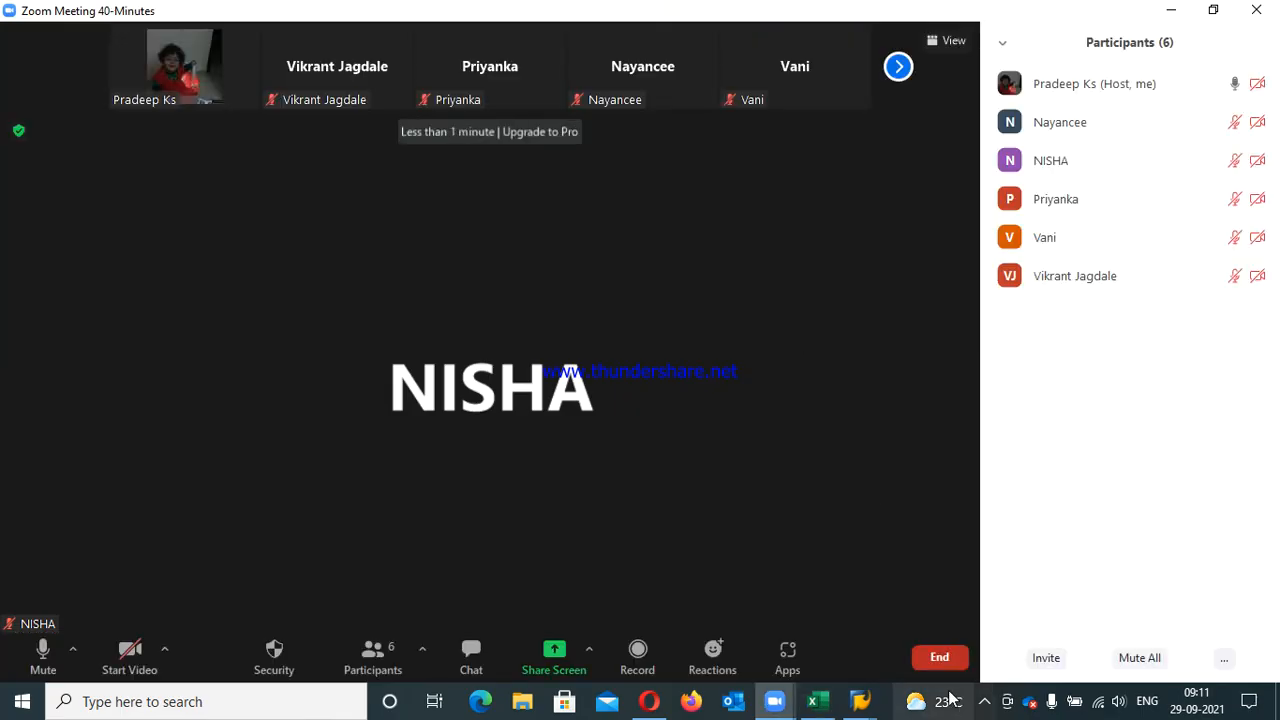
click(932, 656)
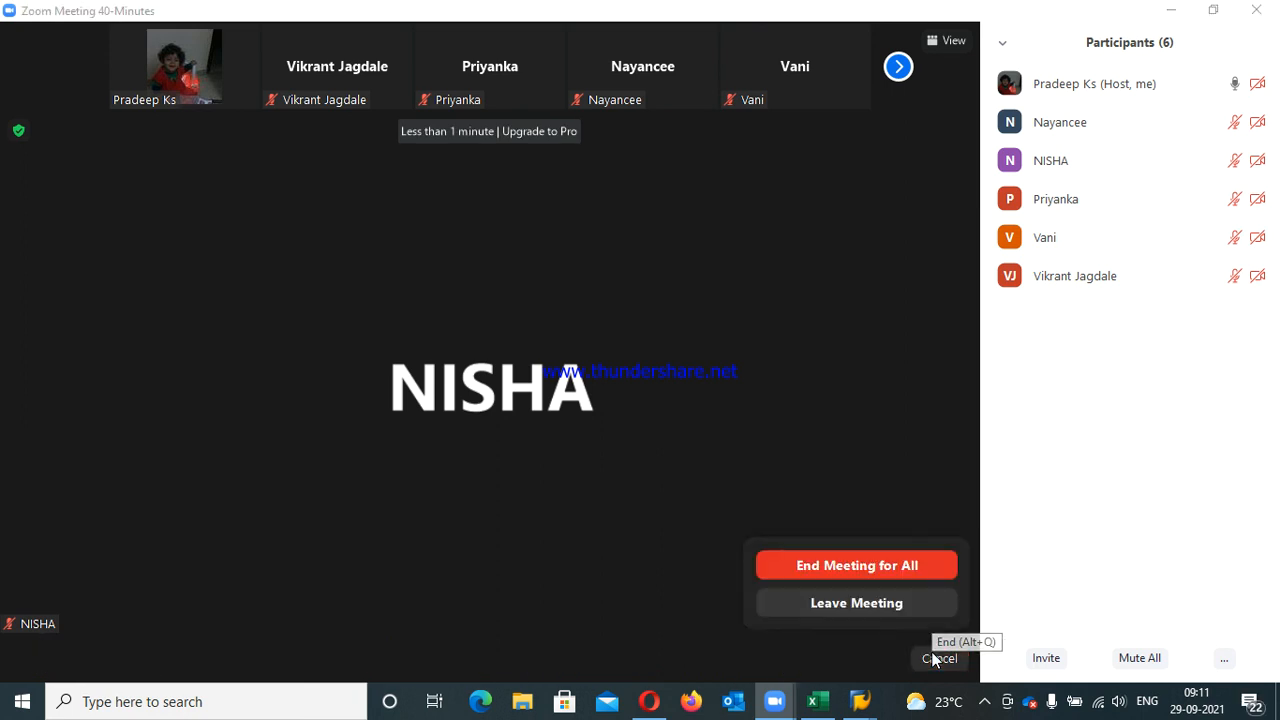
click(862, 574)
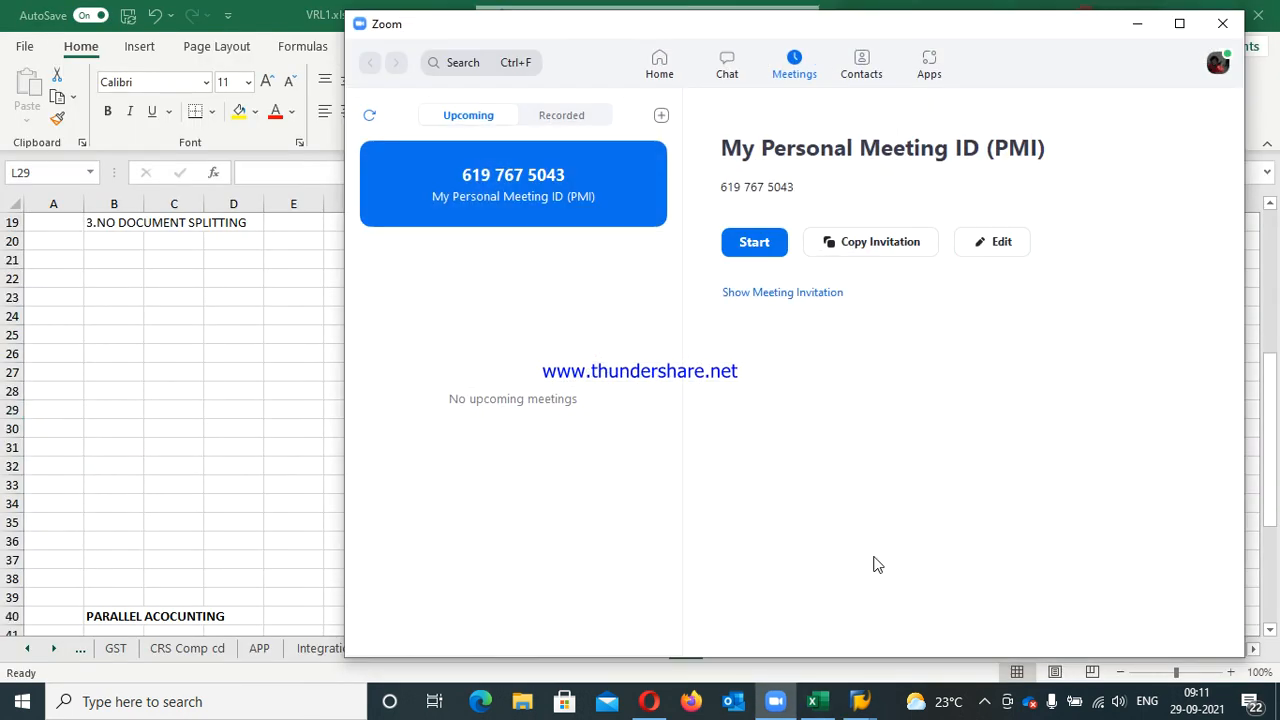
click(1137, 23)
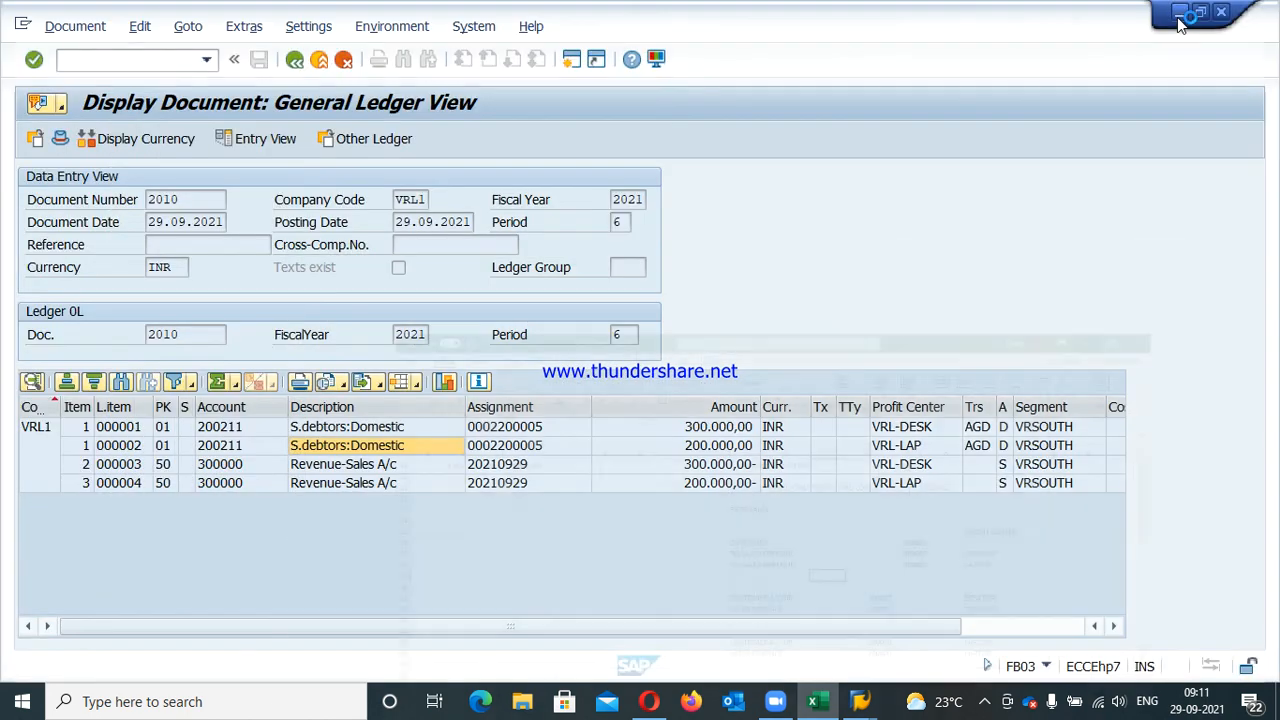